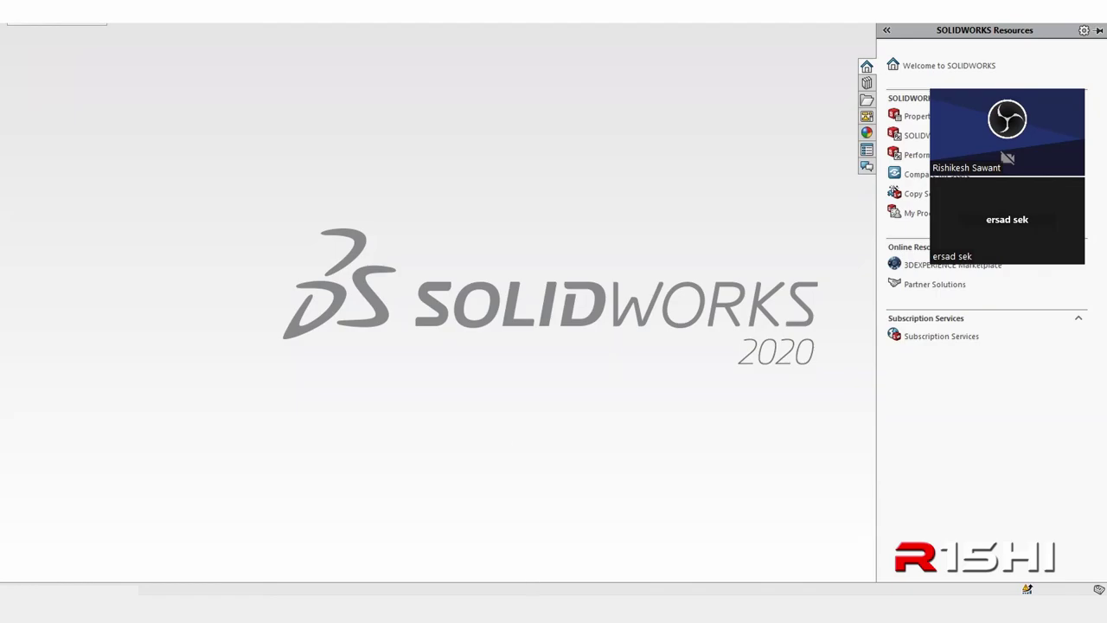
- Create a new part and start a sketch on the Top Plane
key("ctrl+n")
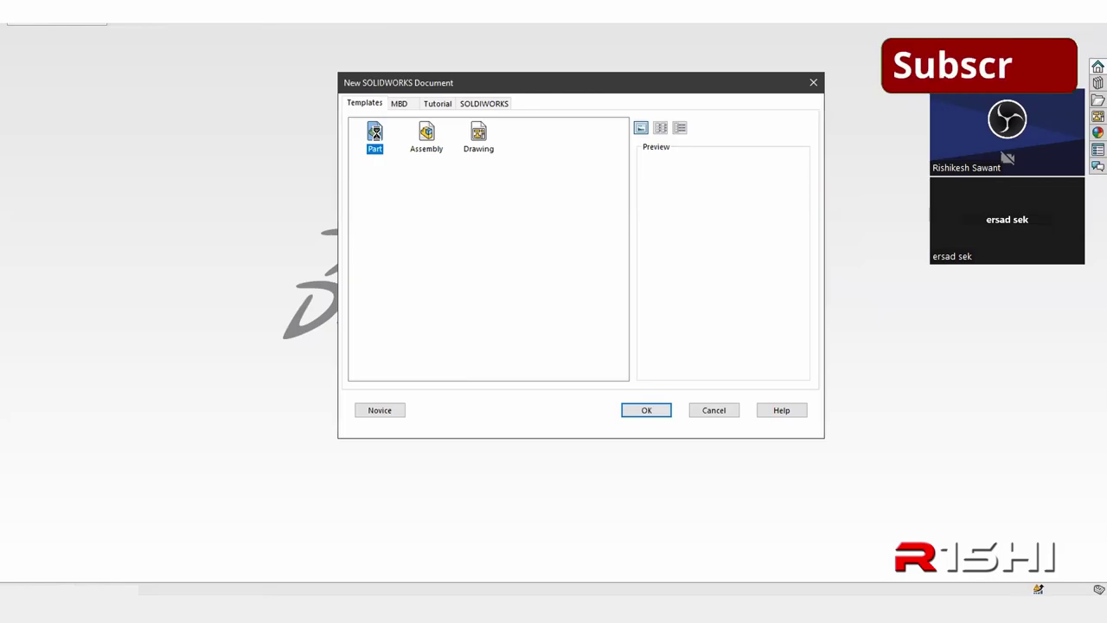
double_click(375, 134)
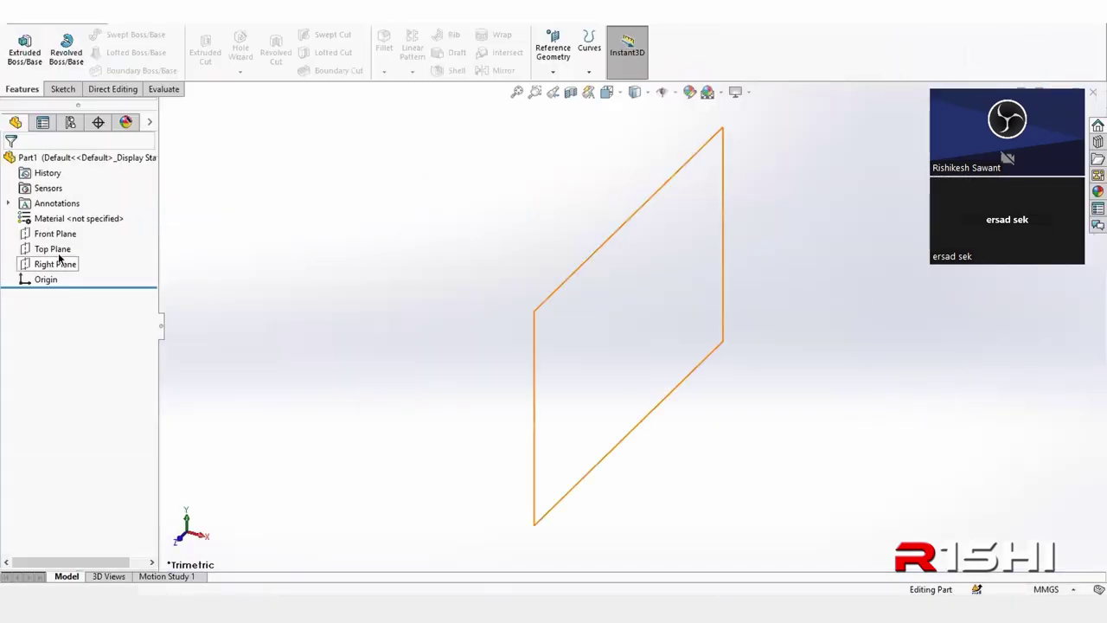
left_click(56, 249)
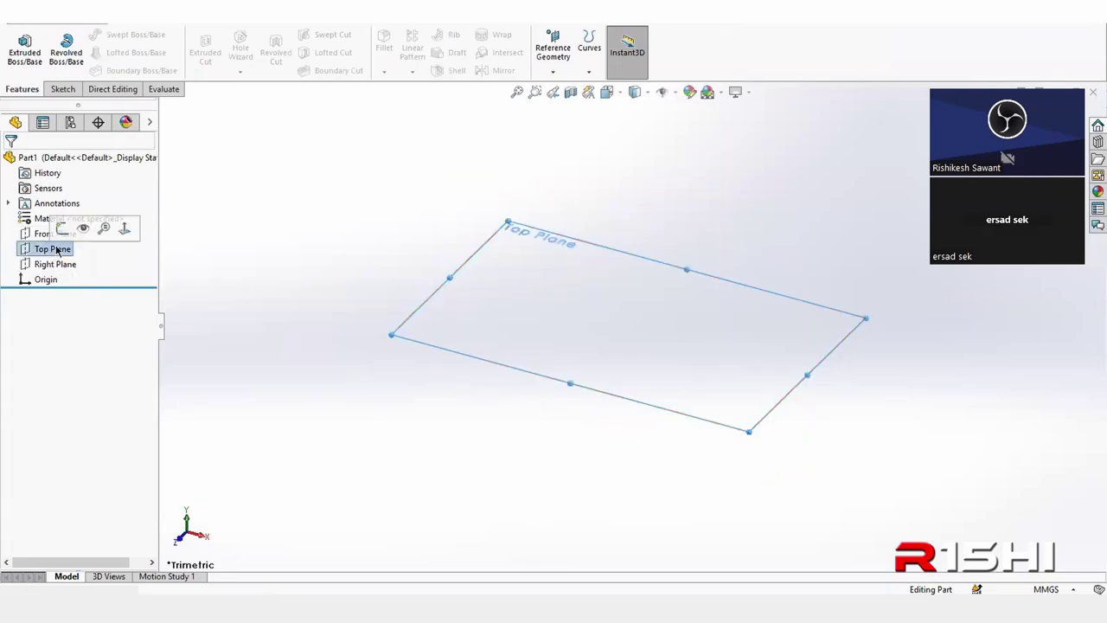
left_click(61, 227)
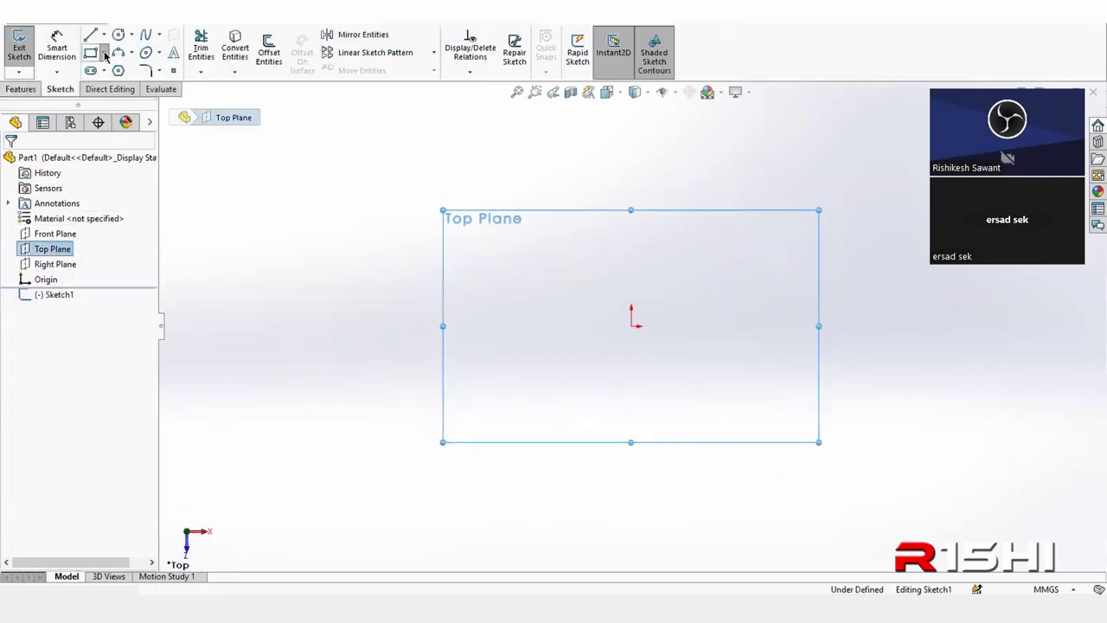
- Draw a 100 × 250 mm center rectangle at the origin and exit the sketch
left_click(104, 53)
left_click(125, 88)
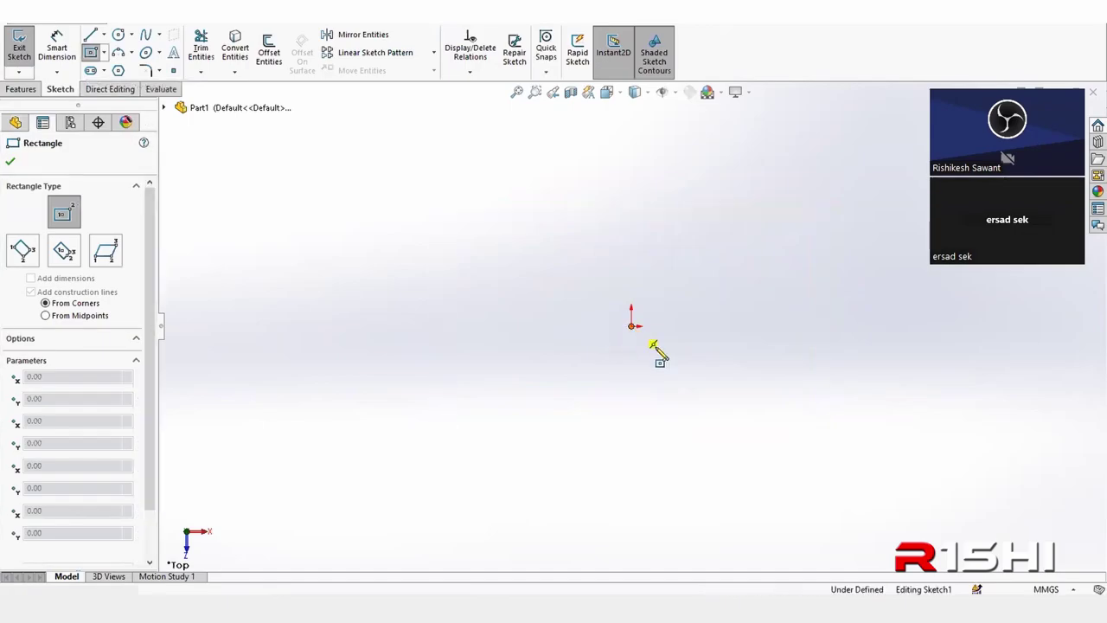
left_click(632, 325)
type("100")
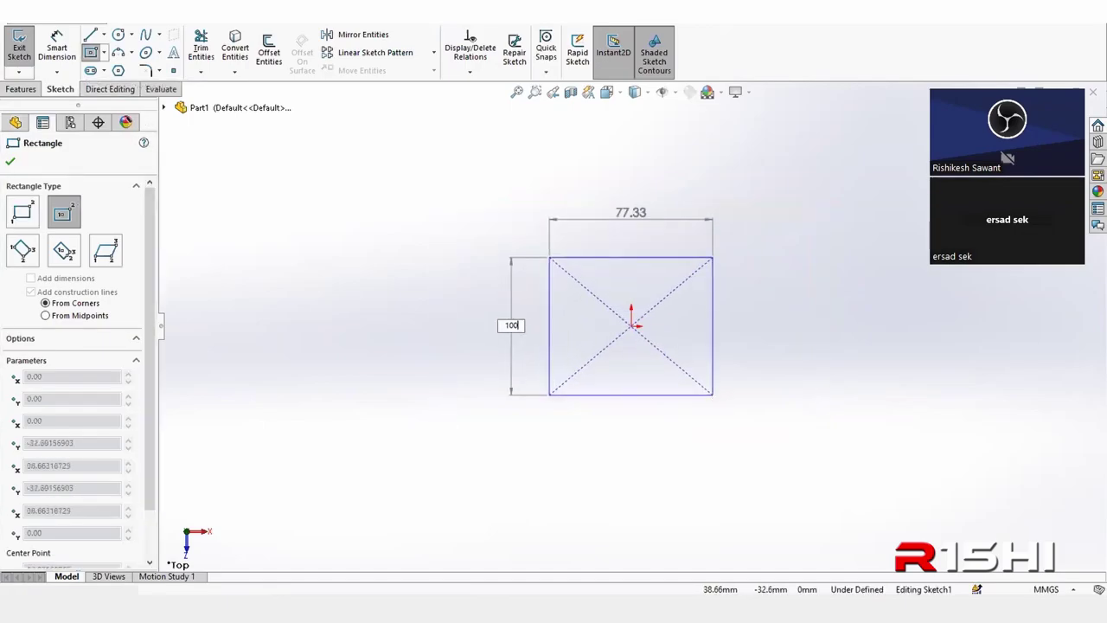
key("Return")
type("250")
key("Return")
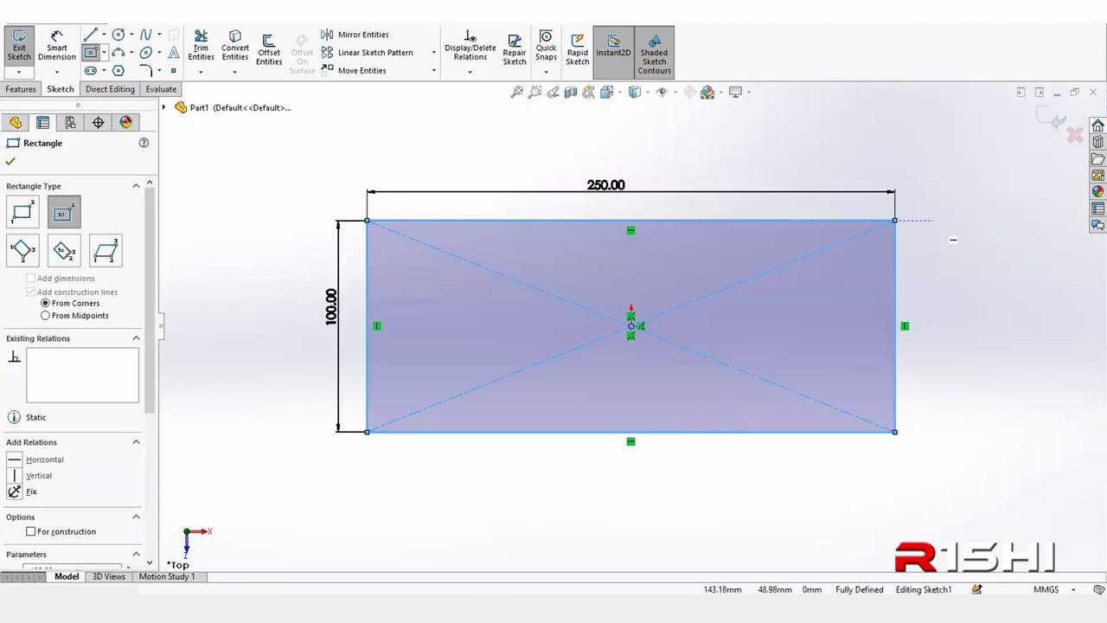
left_click(1046, 123)
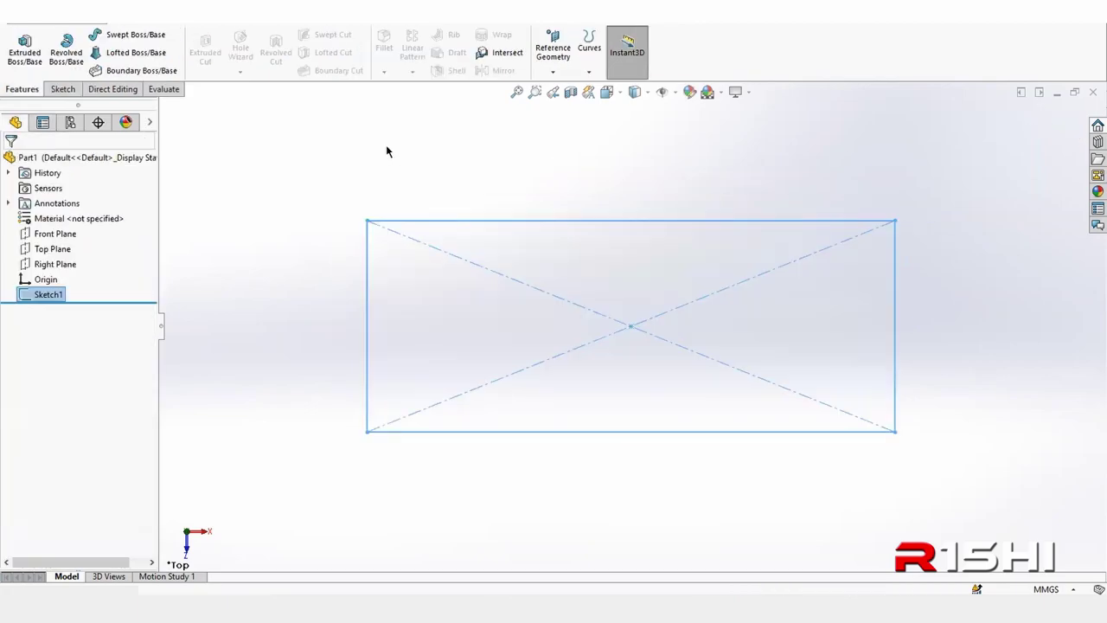
- Extrude the rectangle 60 mm into a solid block
left_click(16, 66)
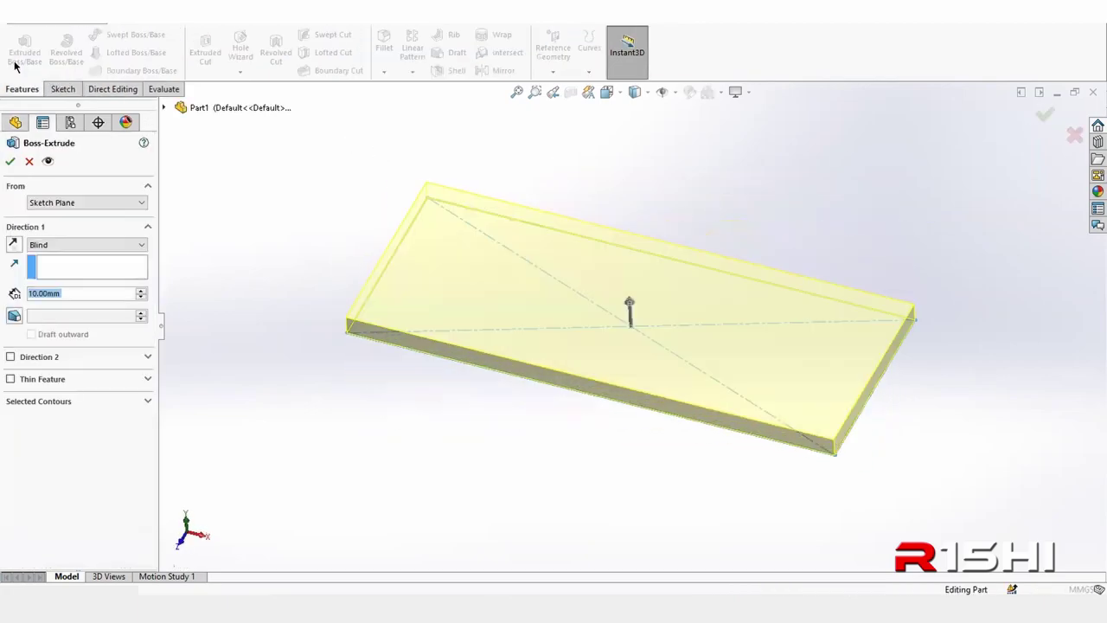
type("60")
key("Return")
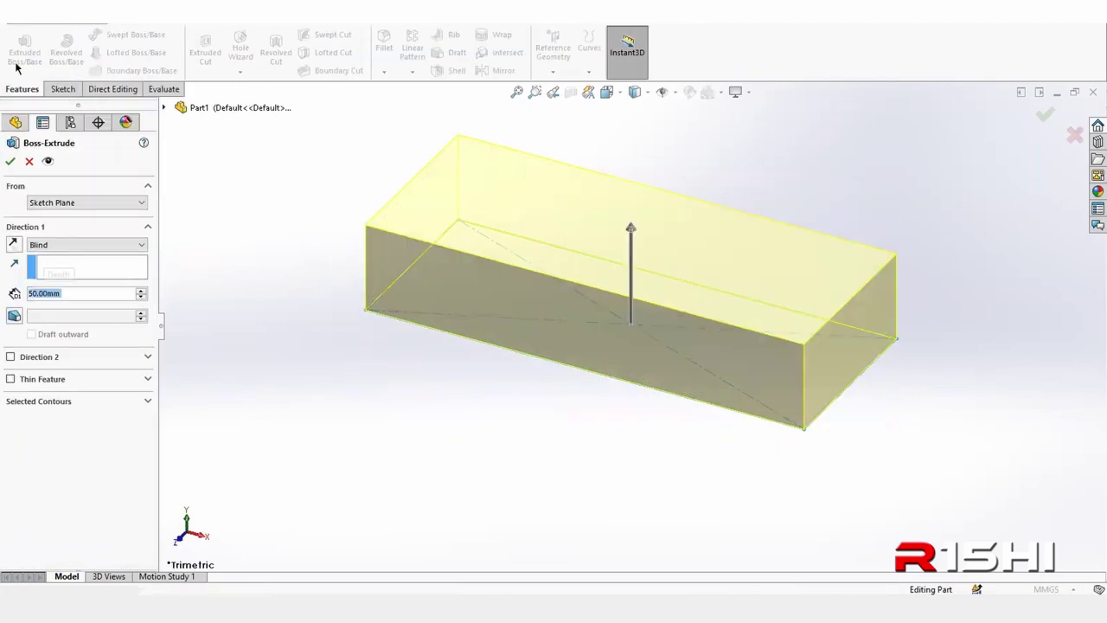
key("Return")
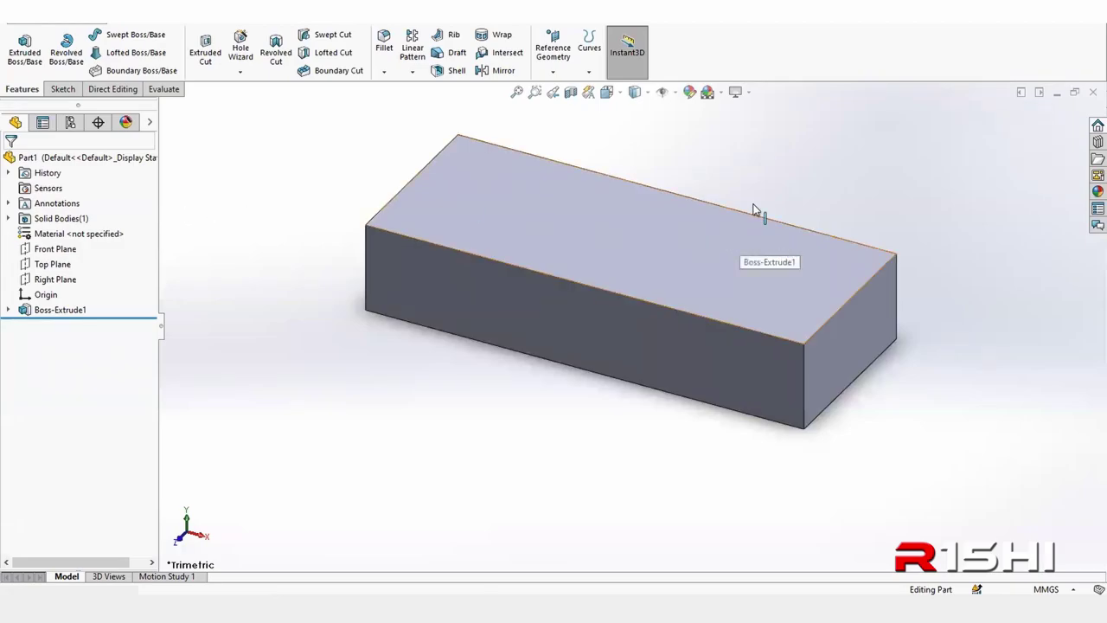
- Orbit and zoom around the block, including its underside, back to an isometric view
scroll(715, 153, "down", 2)
scroll(675, 228, "up", 2)
mouse_move(568, 299)
middle_mouse_down()
mouse_move(531, 138)
mouse_move(563, 285)
mouse_move(769, 301)
mouse_move(467, 254)
mouse_move(469, 383)
mouse_move(637, 228)
mouse_move(774, 265)
mouse_move(605, 292)
mouse_move(605, 519)
mouse_move(525, 442)
mouse_move(583, 452)
middle_mouse_up()
scroll(455, 322, "down", 3)
scroll(489, 278, "up", 2)
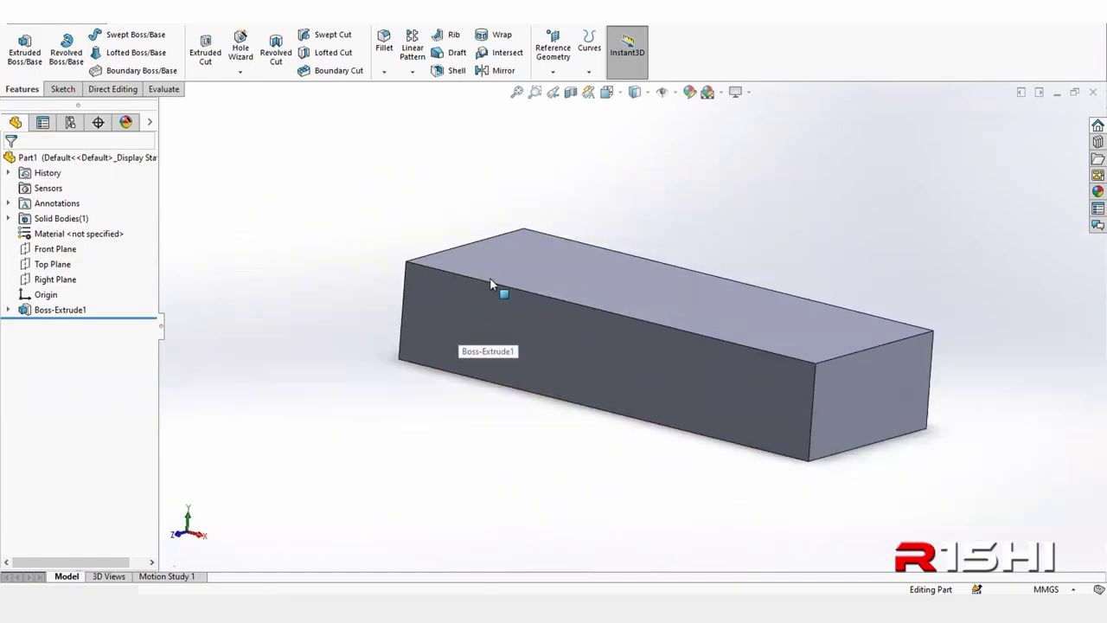
middle_click_drag(490, 277, 528, 266, "ctrl")
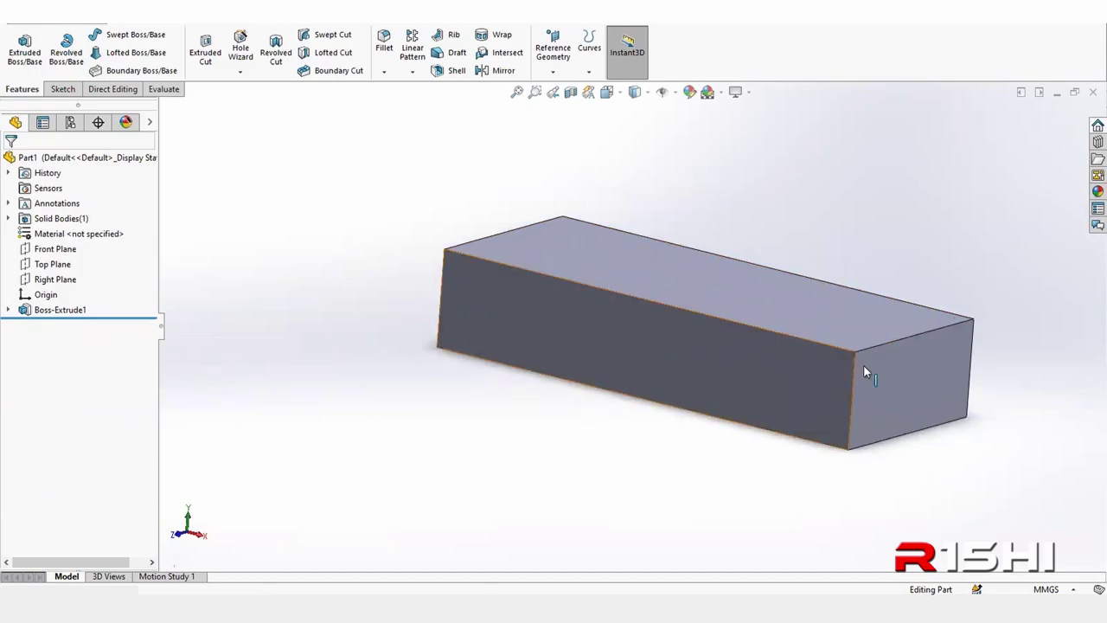
middle_click_drag(1006, 250, 680, 276)
mouse_move(704, 397)
middle_mouse_down()
mouse_move(700, 442)
mouse_move(473, 292)
middle_mouse_up()
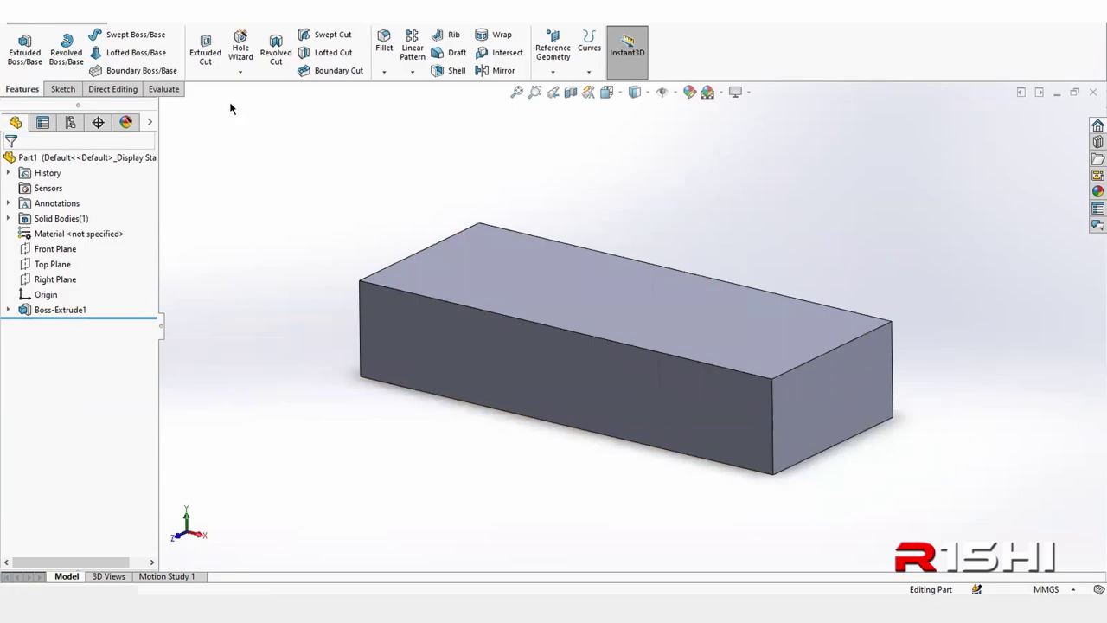
- Shell the block with a 3 mm wall thickness and no faces removed
left_click(452, 70)
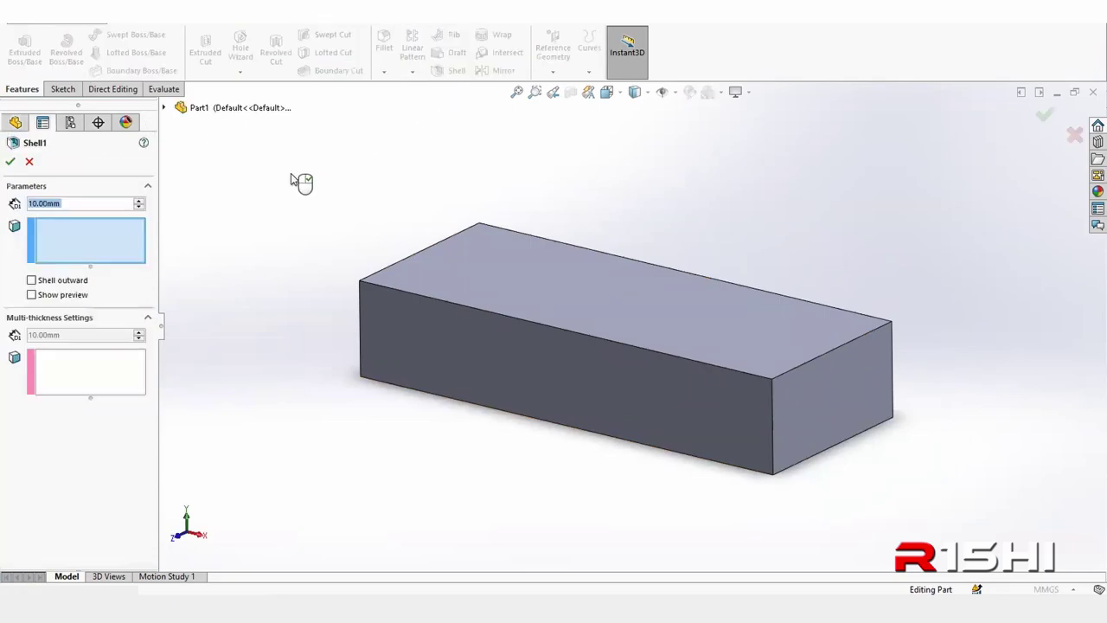
left_click(72, 204)
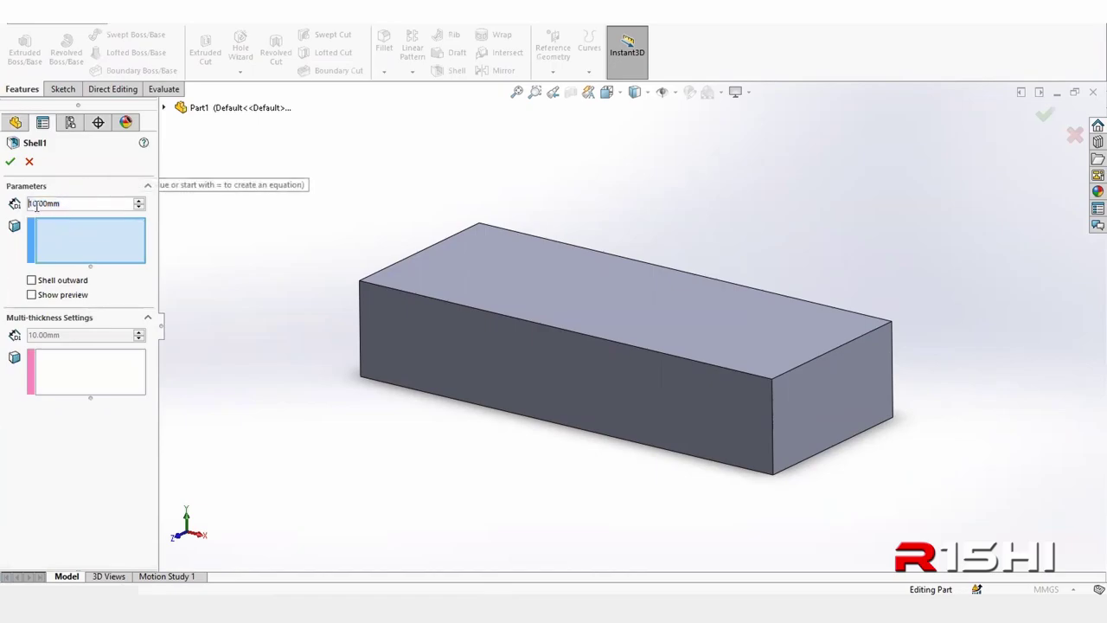
left_click_drag(70, 204, 20, 209)
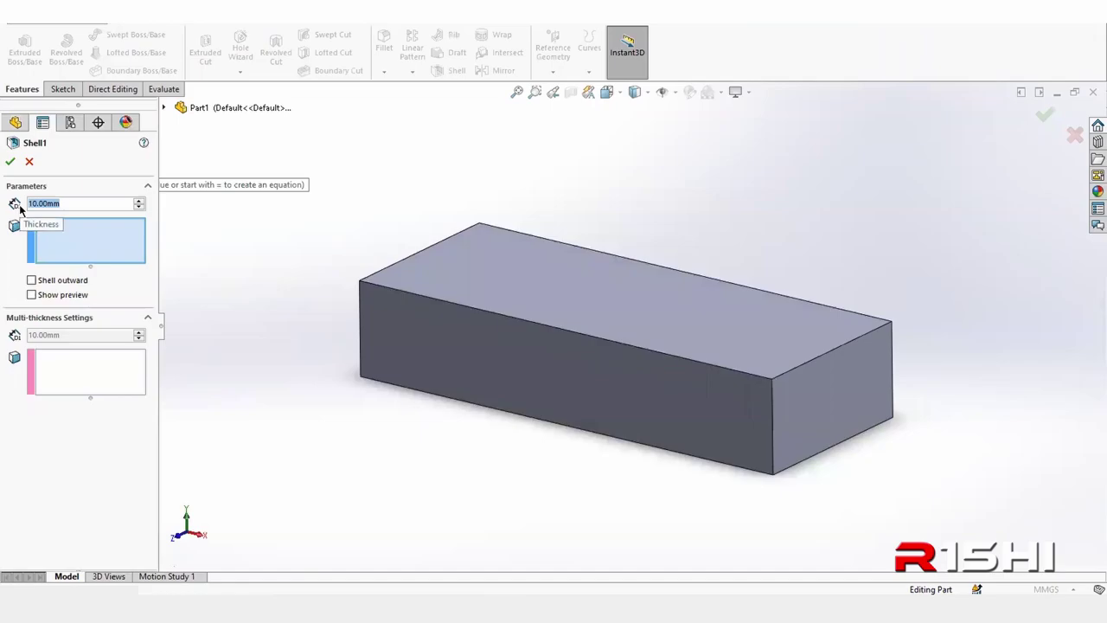
type("3")
key("Return")
left_click(65, 241)
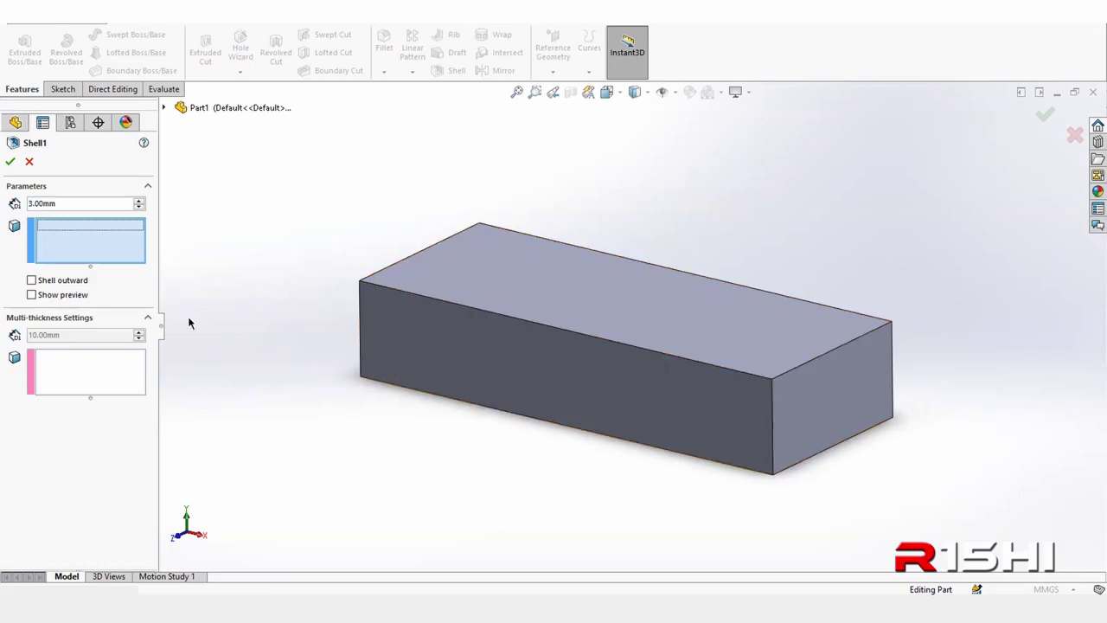
left_click(9, 161)
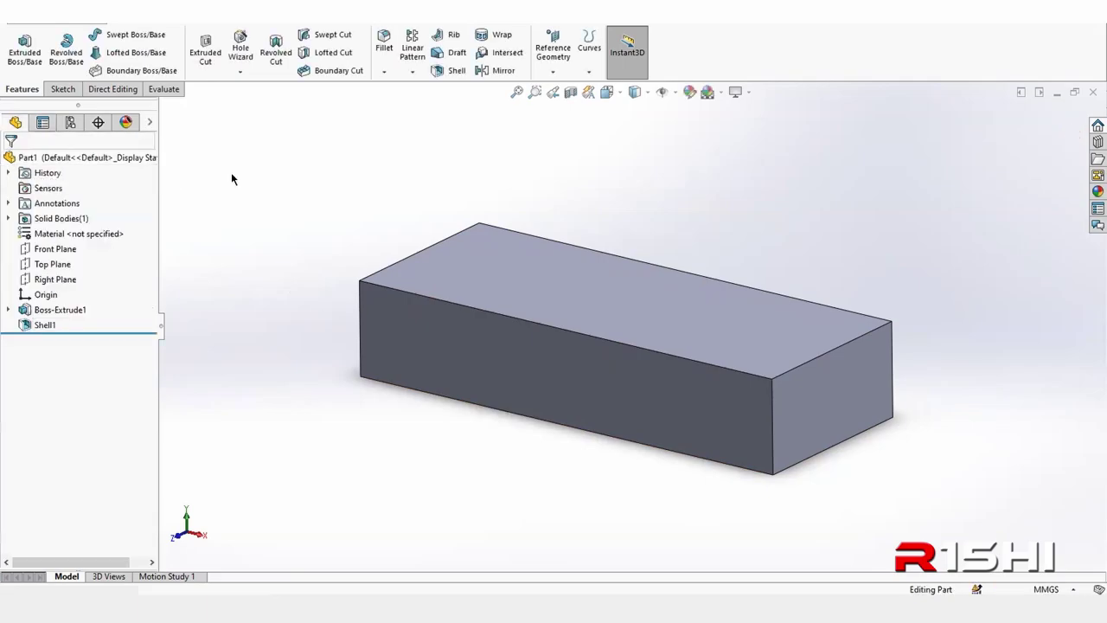
- Section the part along the Front, Top and Right planes to confirm the hollow interior
left_click(570, 91)
left_click_drag(578, 372, 554, 385)
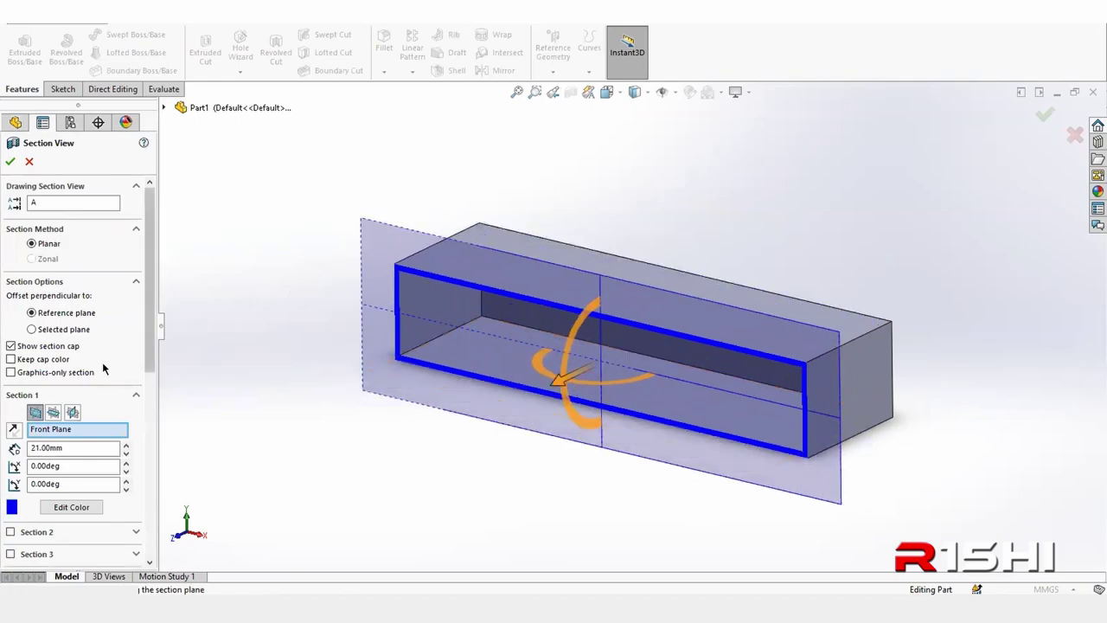
left_click(53, 412)
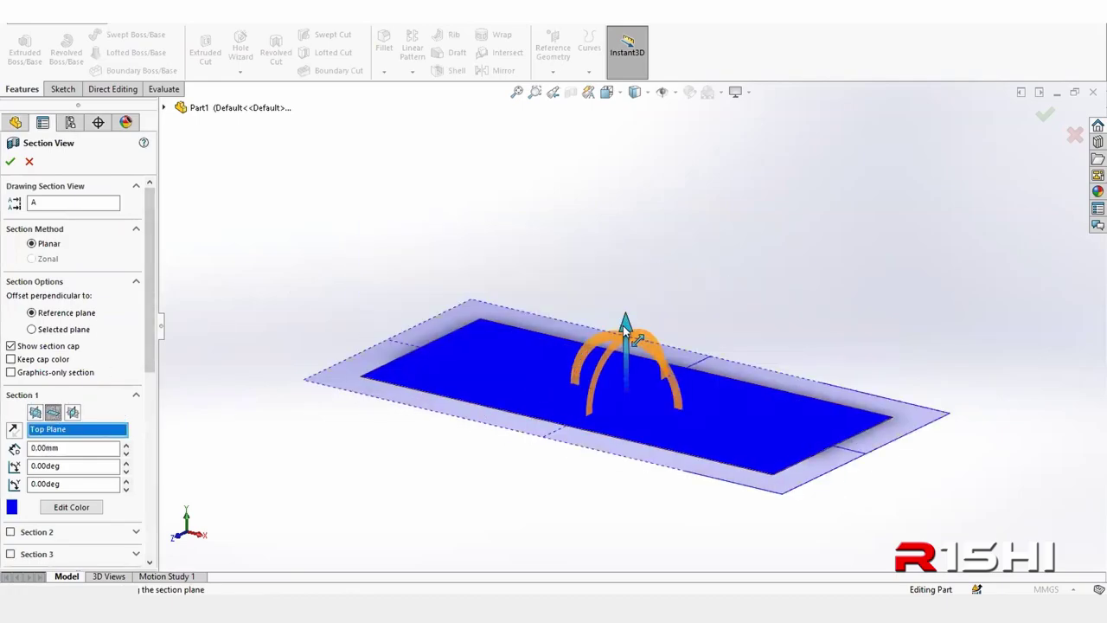
left_click_drag(625, 333, 626, 277)
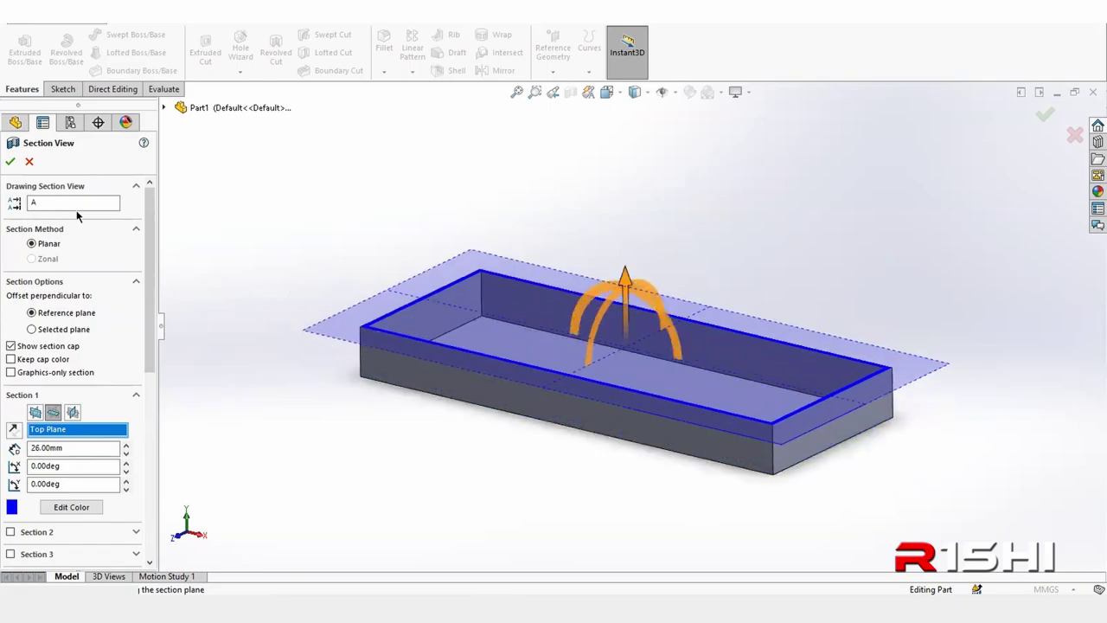
left_click(73, 413)
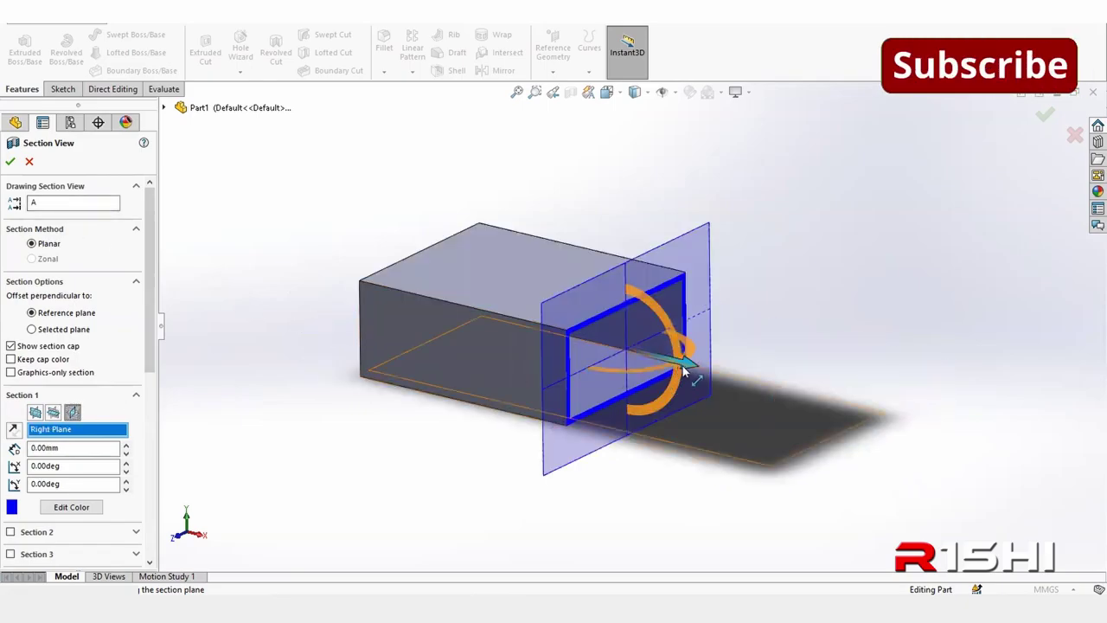
left_click_drag(683, 361, 626, 350)
left_click(28, 162)
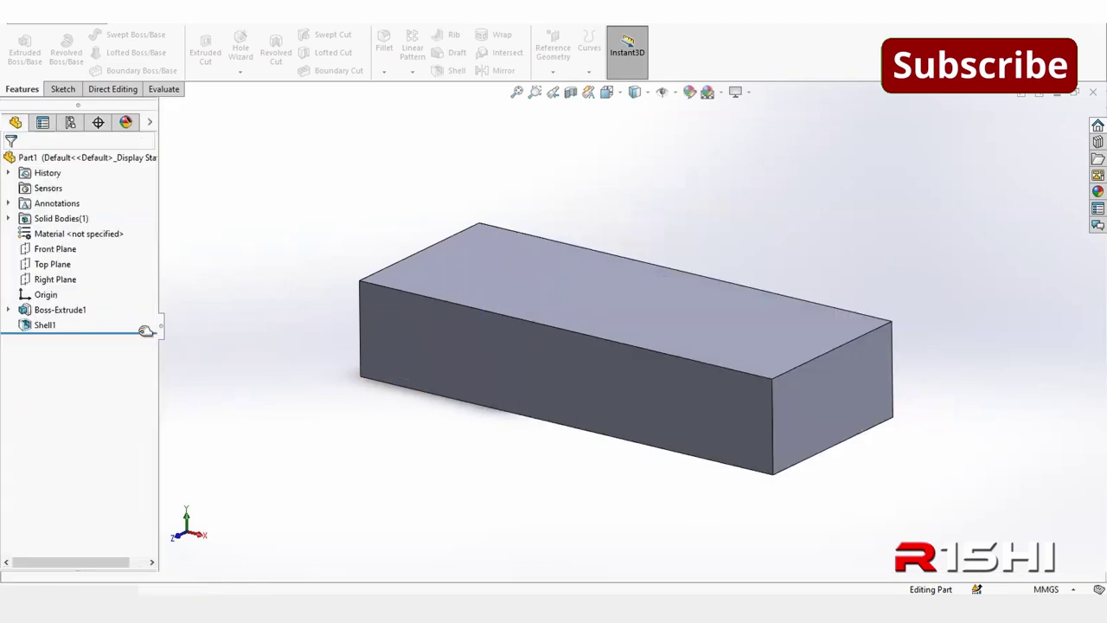
left_click(38, 324)
- Edit Shell1 to remove the top face, previewing the 3 mm open-topped box
left_click(48, 288)
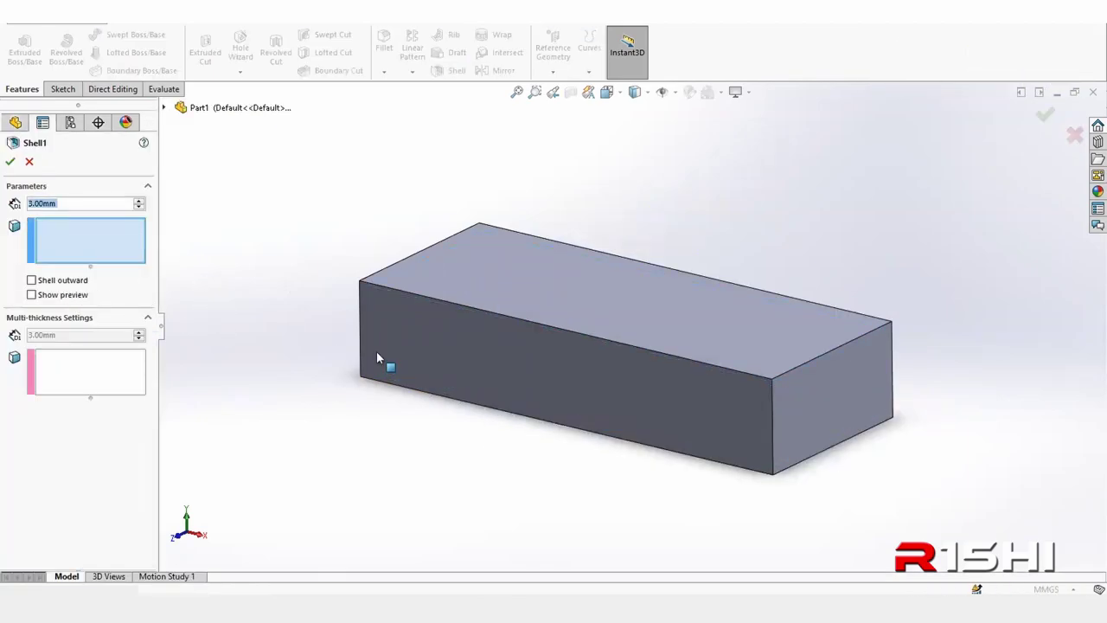
middle_click_drag(377, 361, 451, 332)
left_click(72, 241)
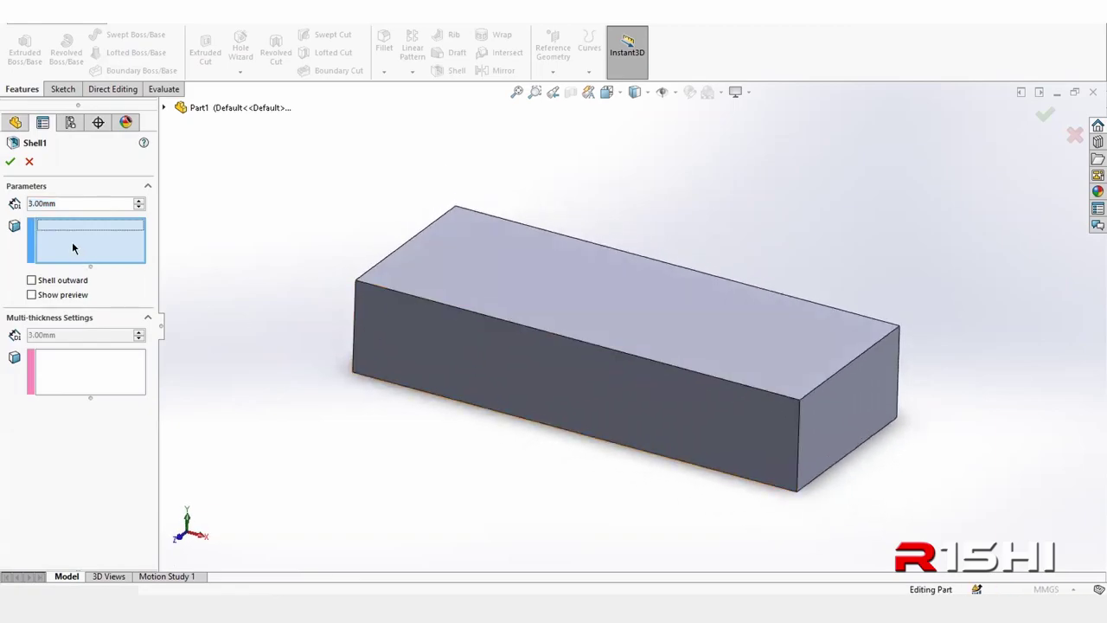
left_click(572, 267)
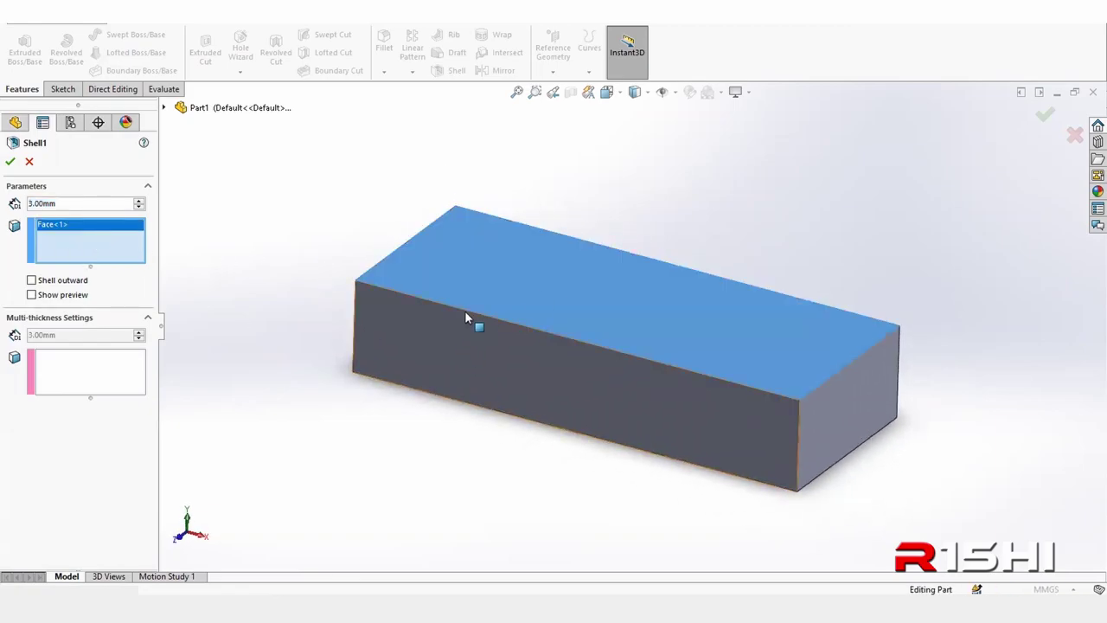
left_click(34, 296)
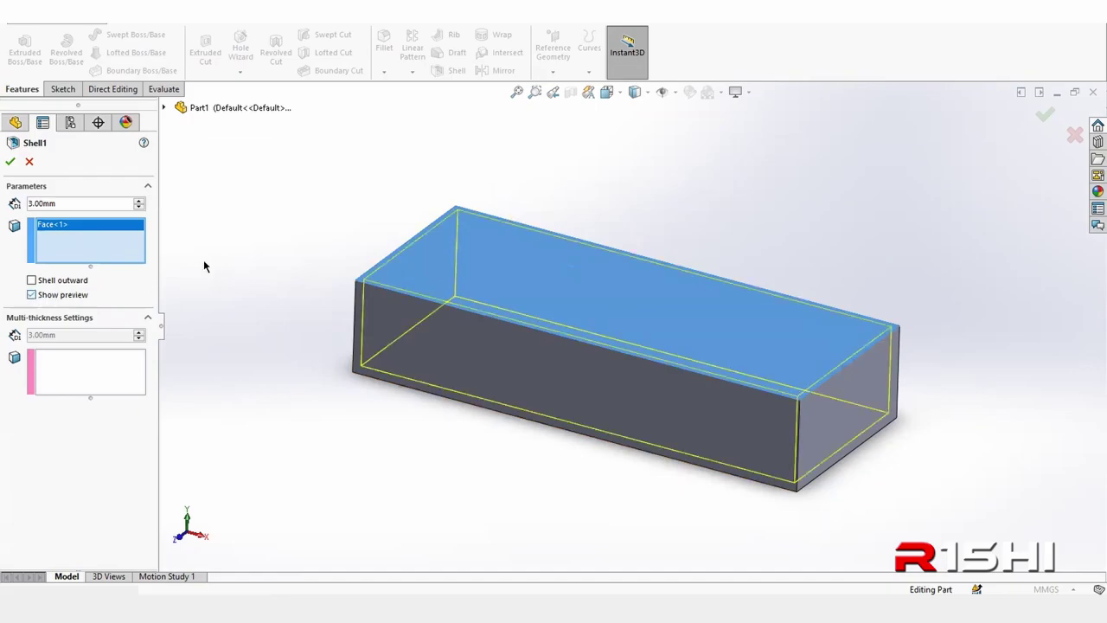
middle_click_drag(207, 267, 221, 239)
left_click(10, 164)
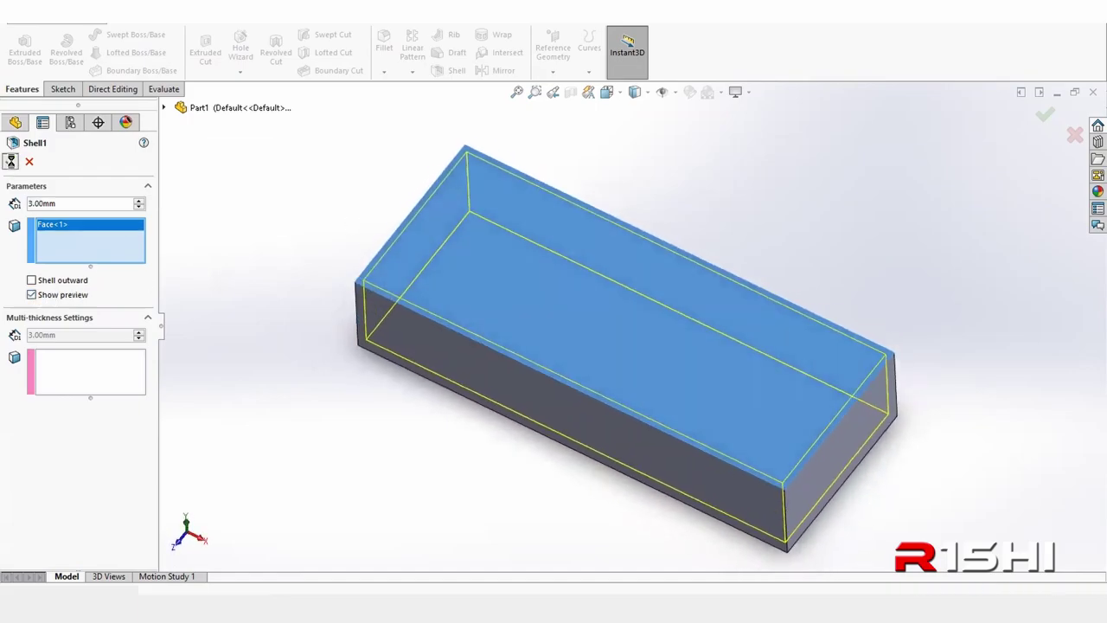
mouse_move(303, 343)
middle_mouse_down()
mouse_move(308, 253)
mouse_move(556, 198)
mouse_move(457, 244)
mouse_move(331, 329)
mouse_move(305, 444)
mouse_move(338, 388)
mouse_move(294, 391)
mouse_move(311, 378)
mouse_move(263, 373)
middle_mouse_up()
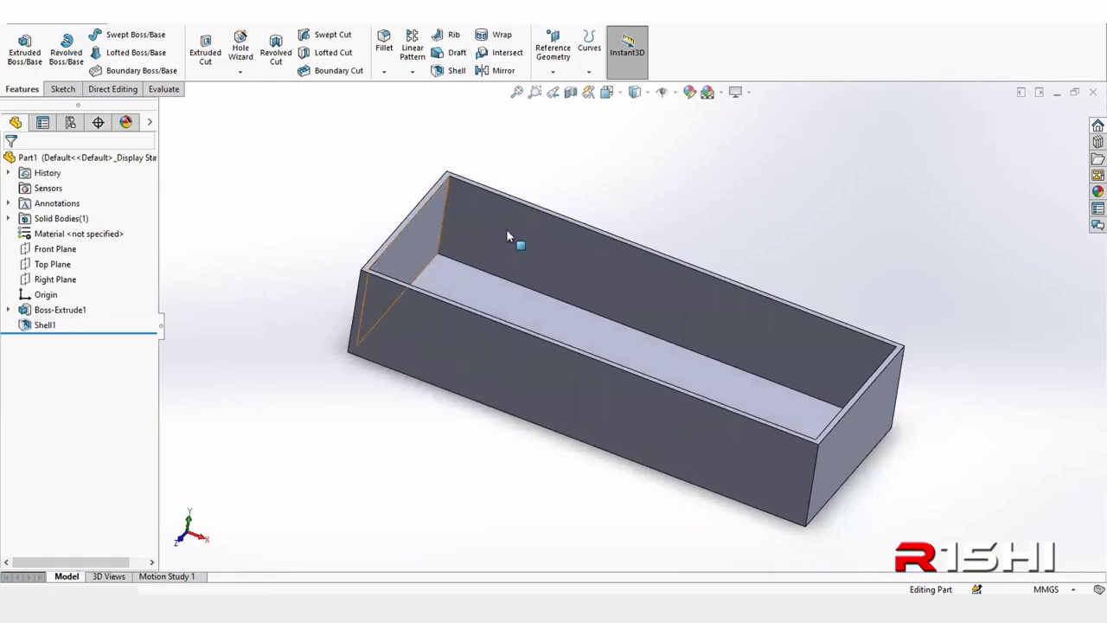
- Delete the Shell1 feature
left_click(41, 326)
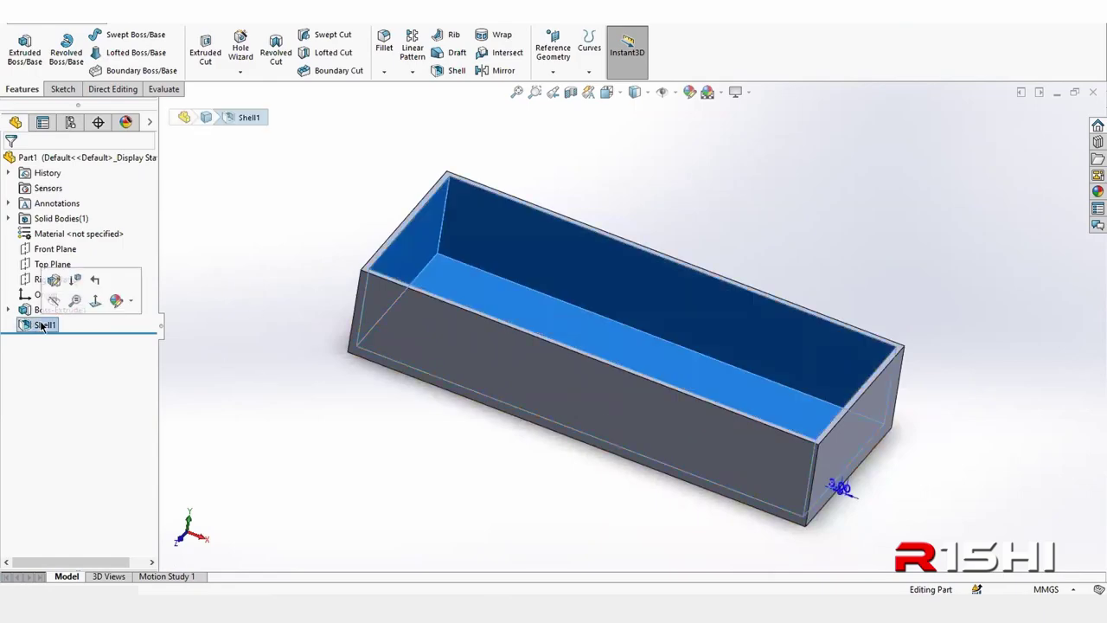
right_click(40, 326)
left_click(87, 398)
left_click(638, 236)
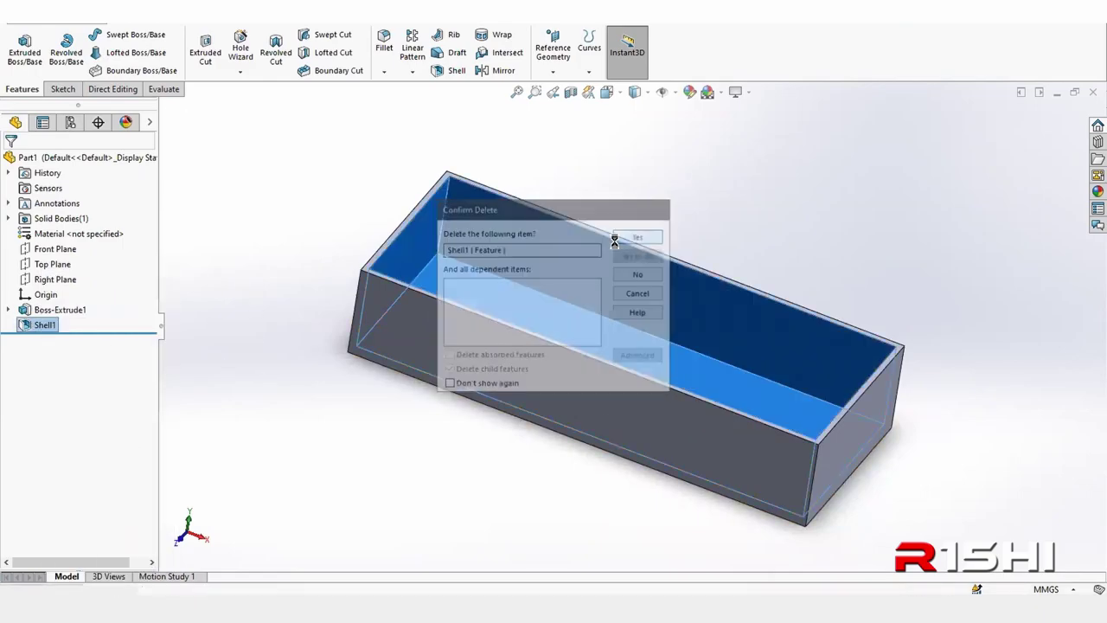
- Edit Sketch1 and draw a corner rectangle from the top edge to just above centre
left_click(63, 324)
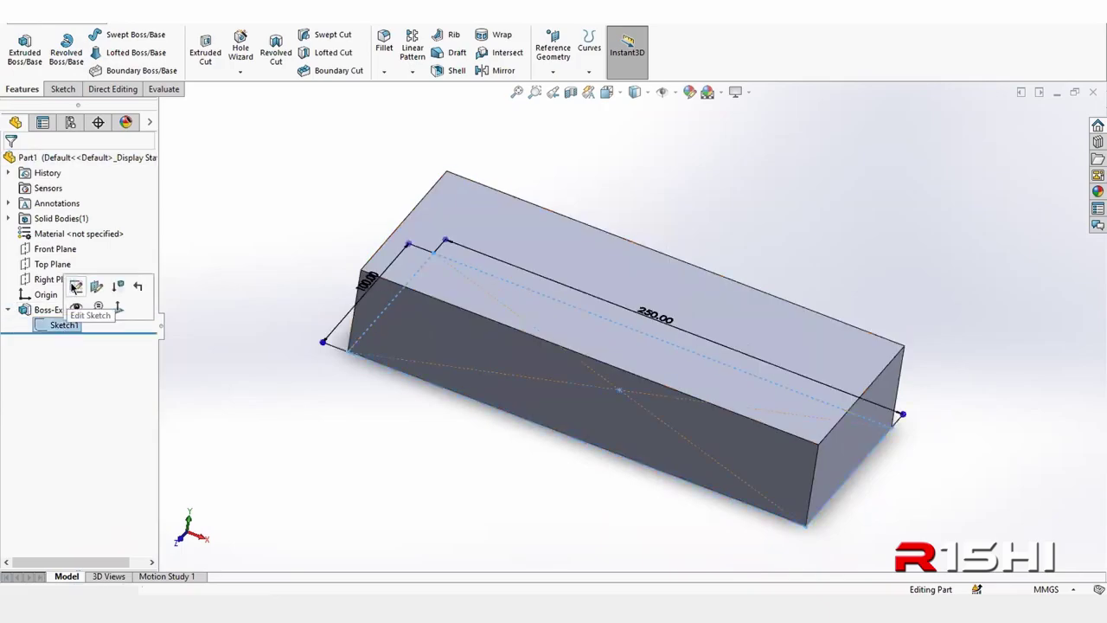
left_click(76, 285)
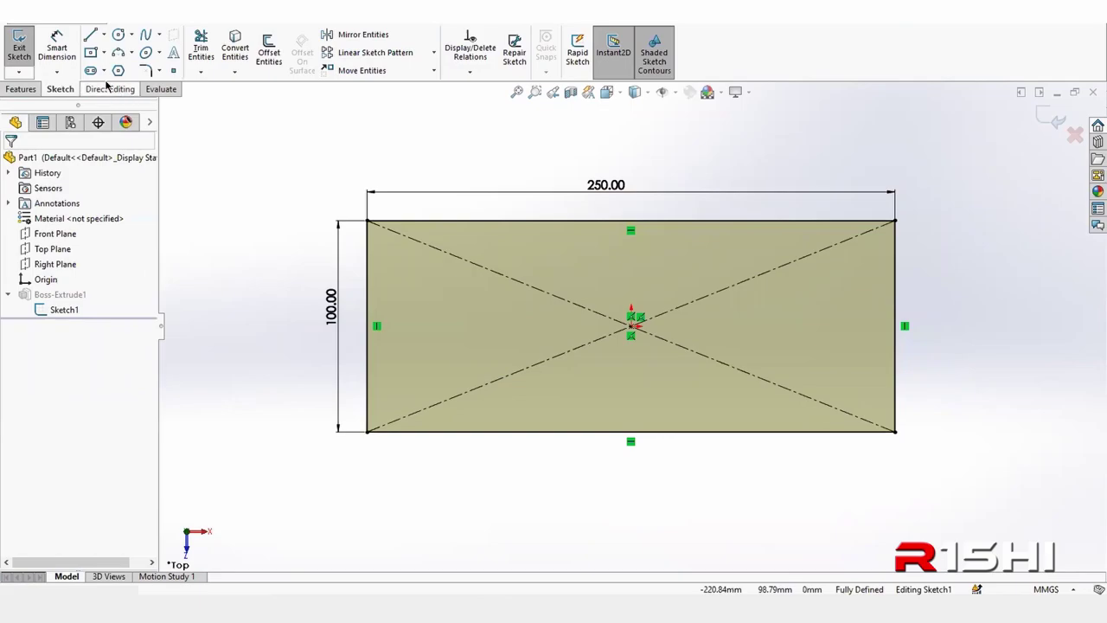
left_click(104, 52)
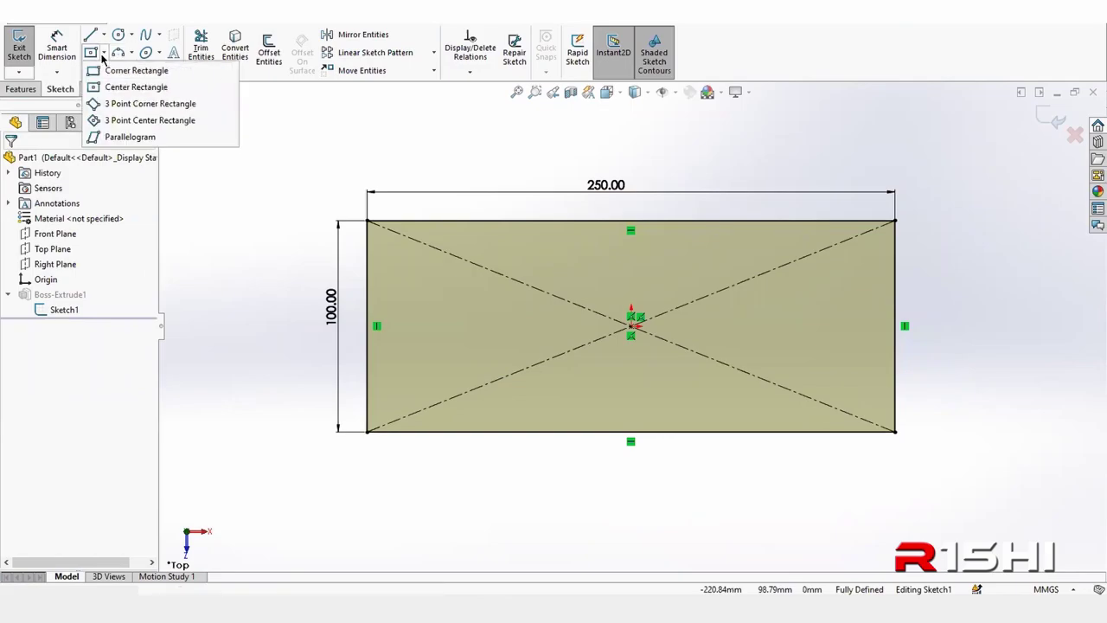
left_click(120, 75)
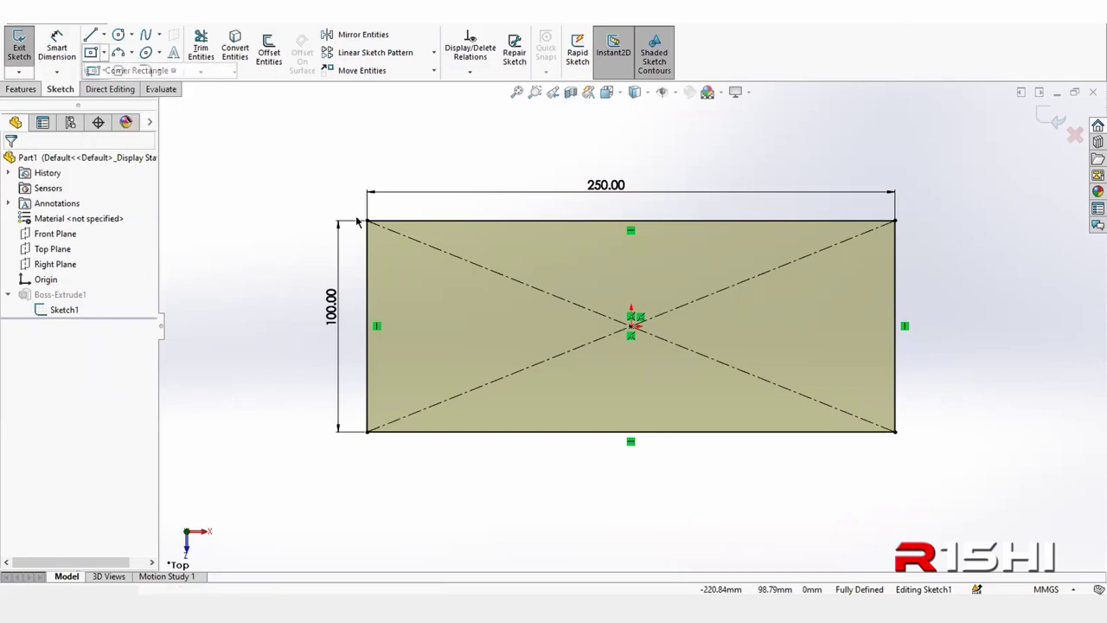
left_click(458, 221)
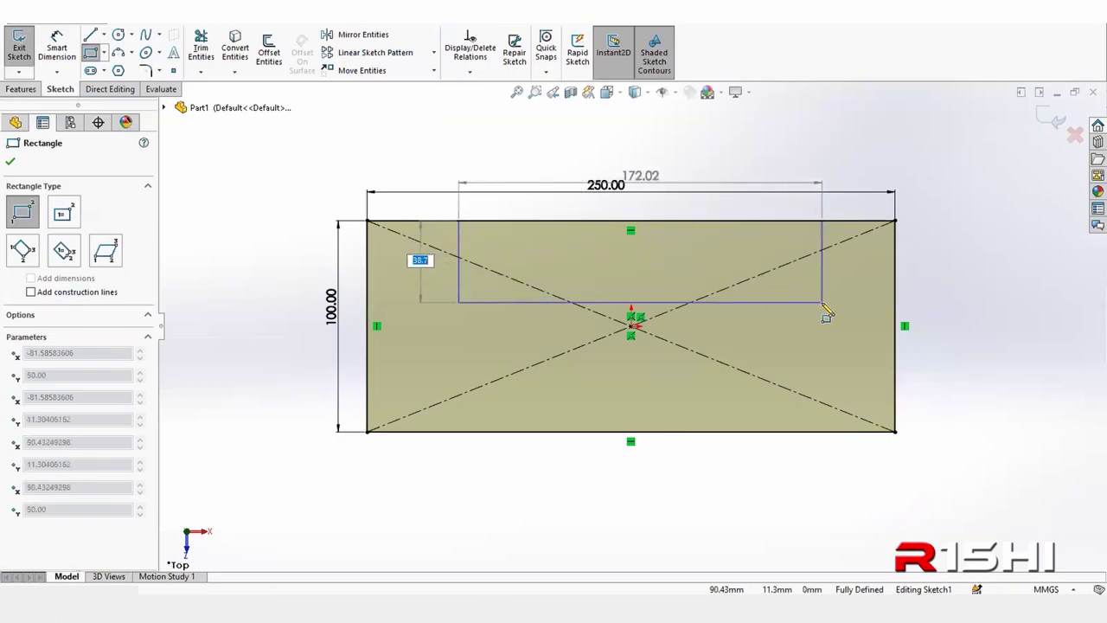
left_click(822, 302)
key("Escape")
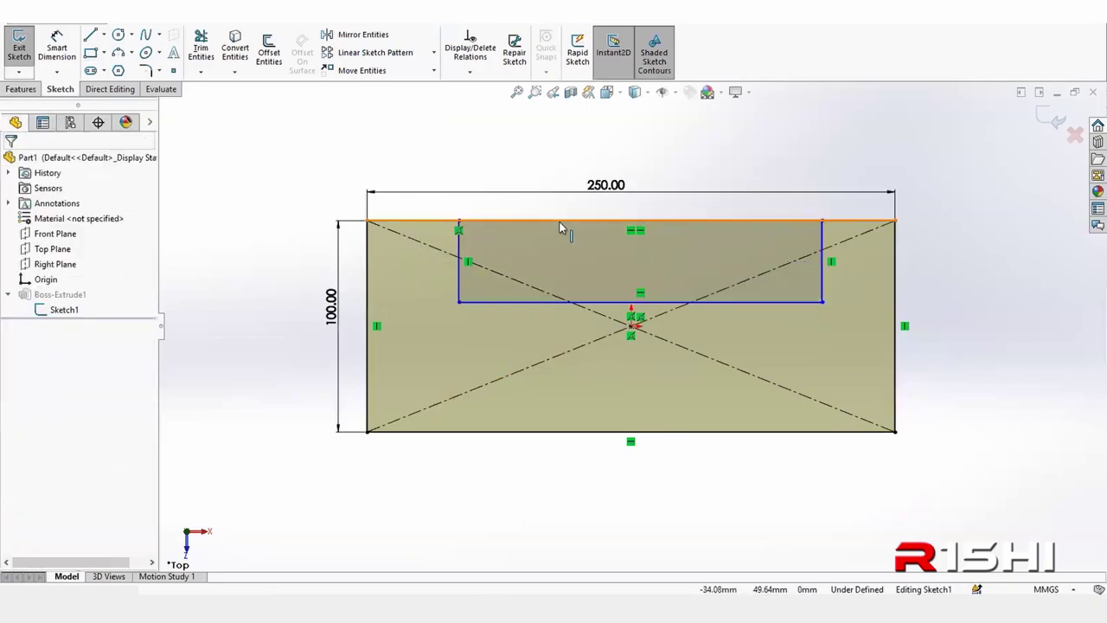
- Make the top edge construction, delete the rectangle's top, and add lines closing the notched outline
left_click(423, 220)
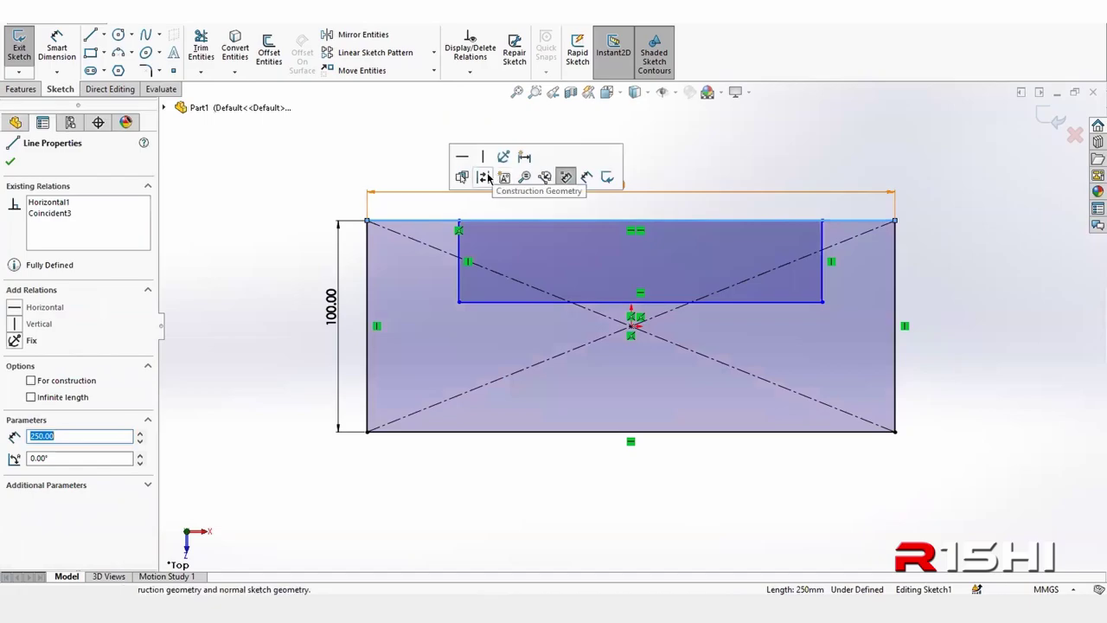
key("Escape")
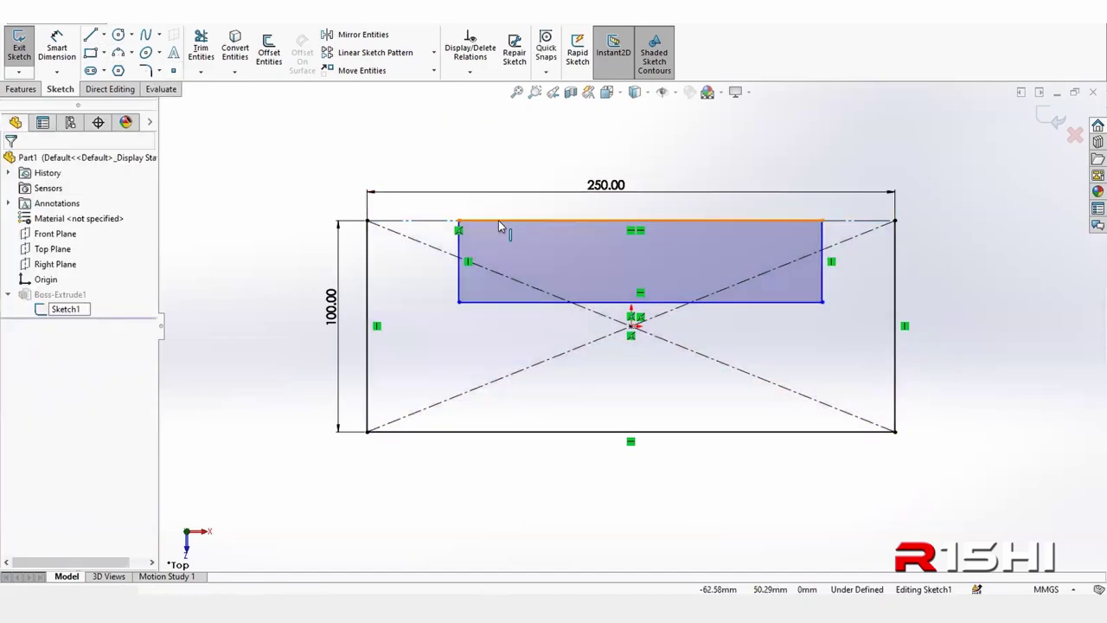
left_click(505, 221)
key("Escape")
key("l")
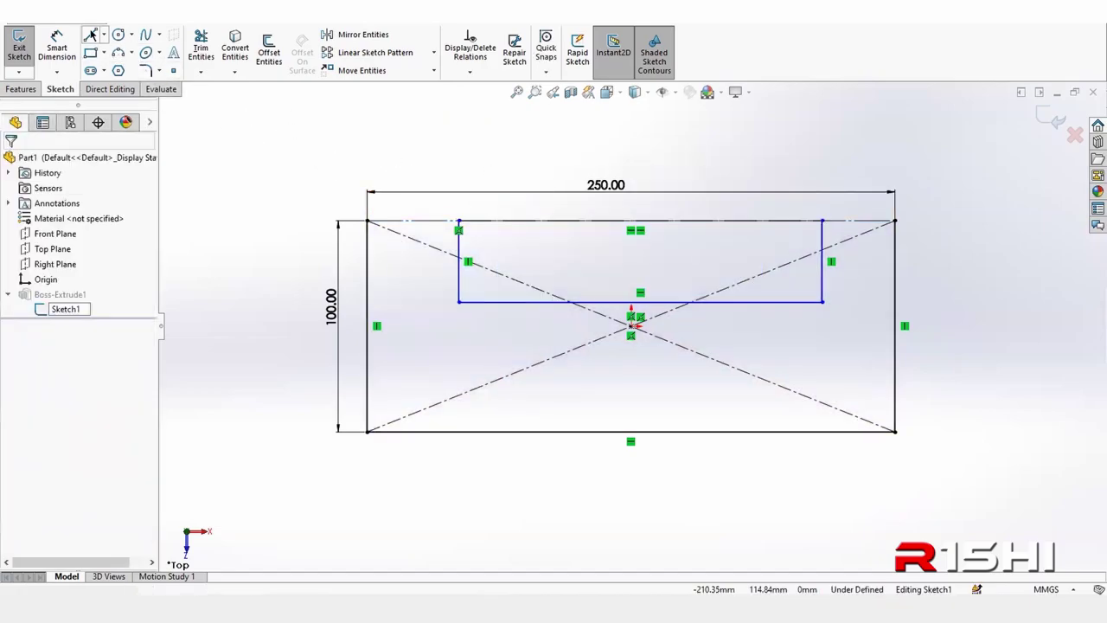
left_click(367, 220)
left_click(458, 221)
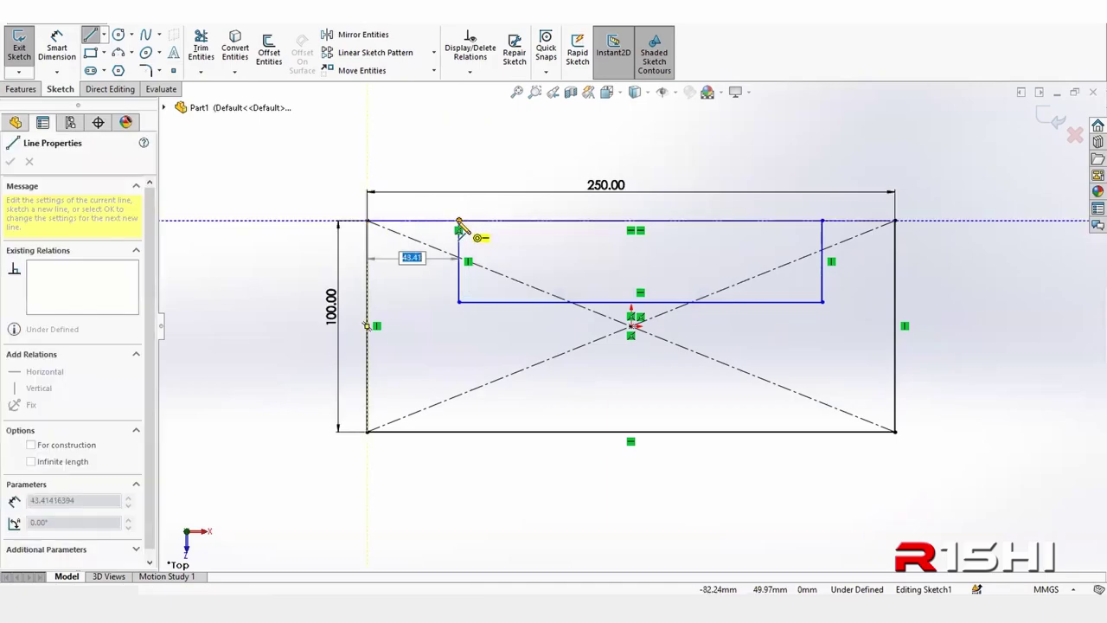
key("Escape")
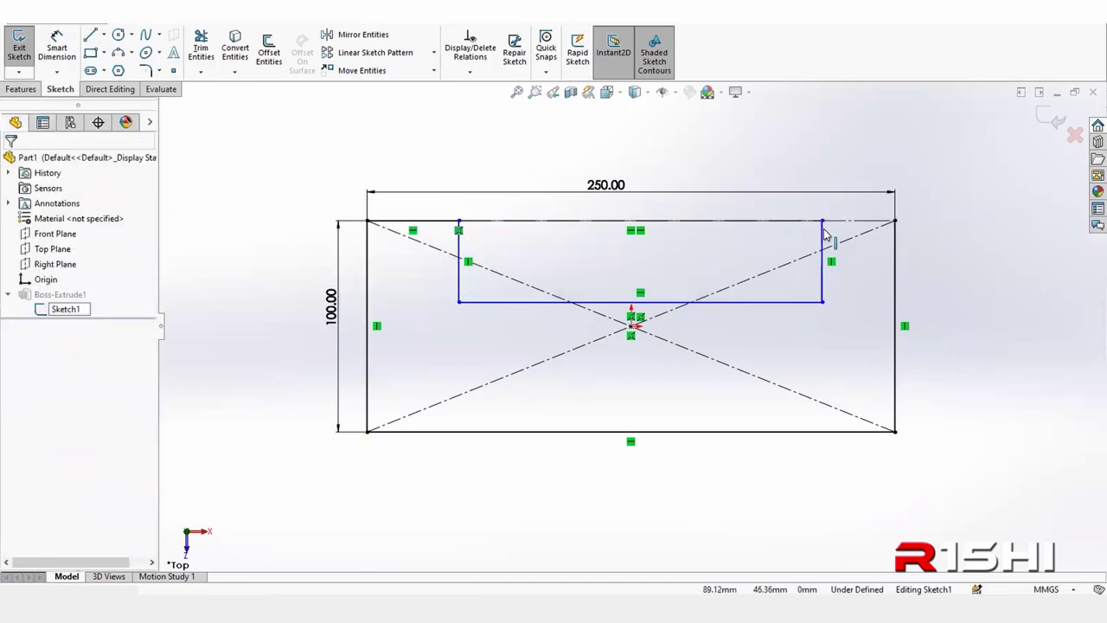
key("l")
left_click(821, 220)
left_click(895, 220)
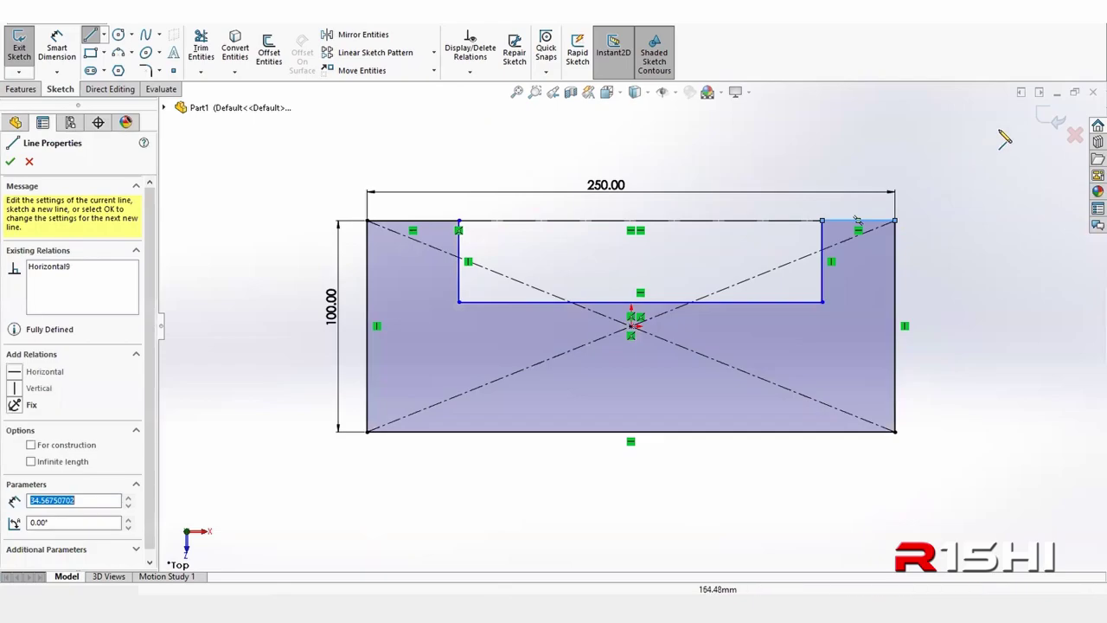
key("Escape")
- Orbit the C-shaped block to inspect it from above, below and the front
mouse_move(439, 358)
middle_mouse_down()
mouse_move(458, 183)
mouse_move(283, 119)
mouse_move(415, 222)
mouse_move(403, 183)
middle_mouse_up()
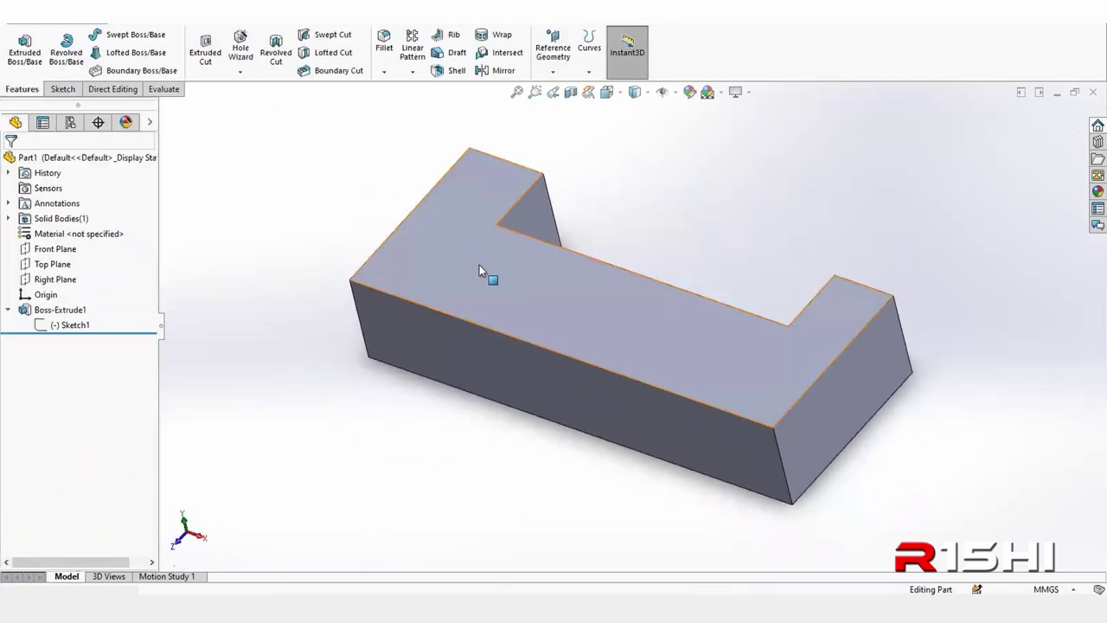
mouse_move(490, 277)
middle_mouse_down()
mouse_move(403, 346)
mouse_move(539, 319)
mouse_move(395, 153)
mouse_move(407, 232)
mouse_move(420, 111)
mouse_move(479, 250)
middle_mouse_up()
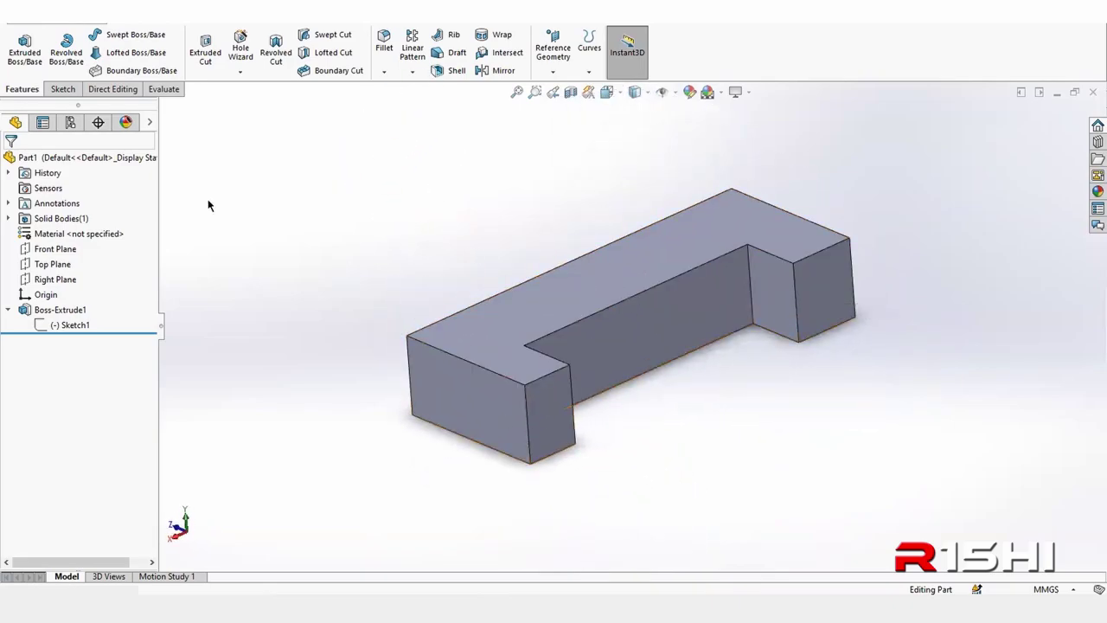
mouse_move(343, 193)
middle_mouse_down()
mouse_move(338, 217)
mouse_move(524, 375)
middle_mouse_up()
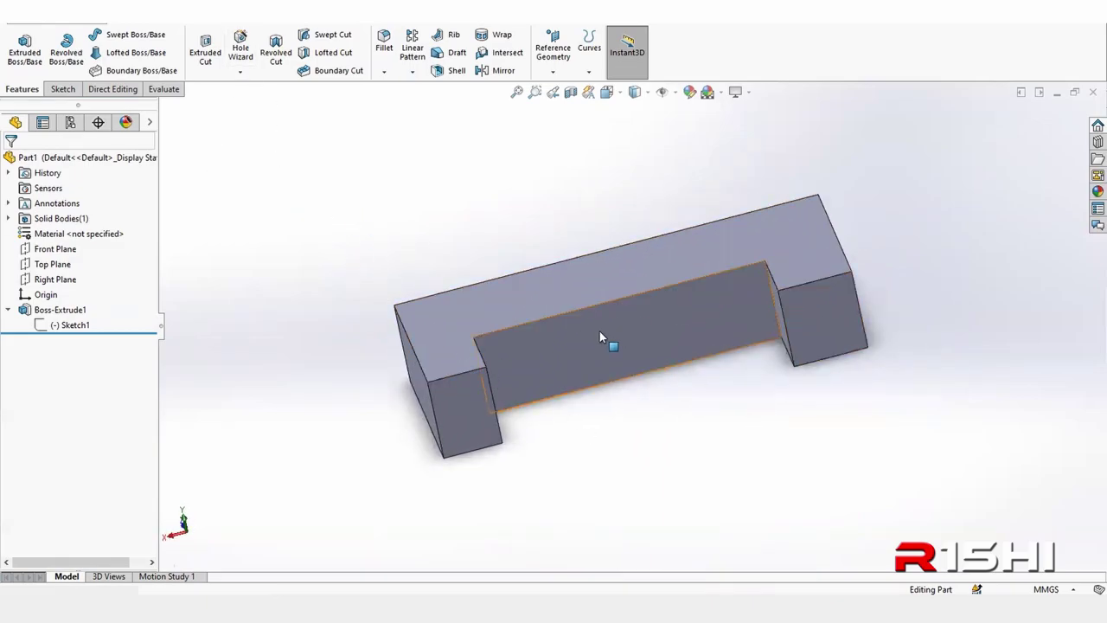
mouse_move(600, 331)
middle_mouse_down()
mouse_move(541, 355)
mouse_move(462, 256)
mouse_move(316, 201)
middle_mouse_up()
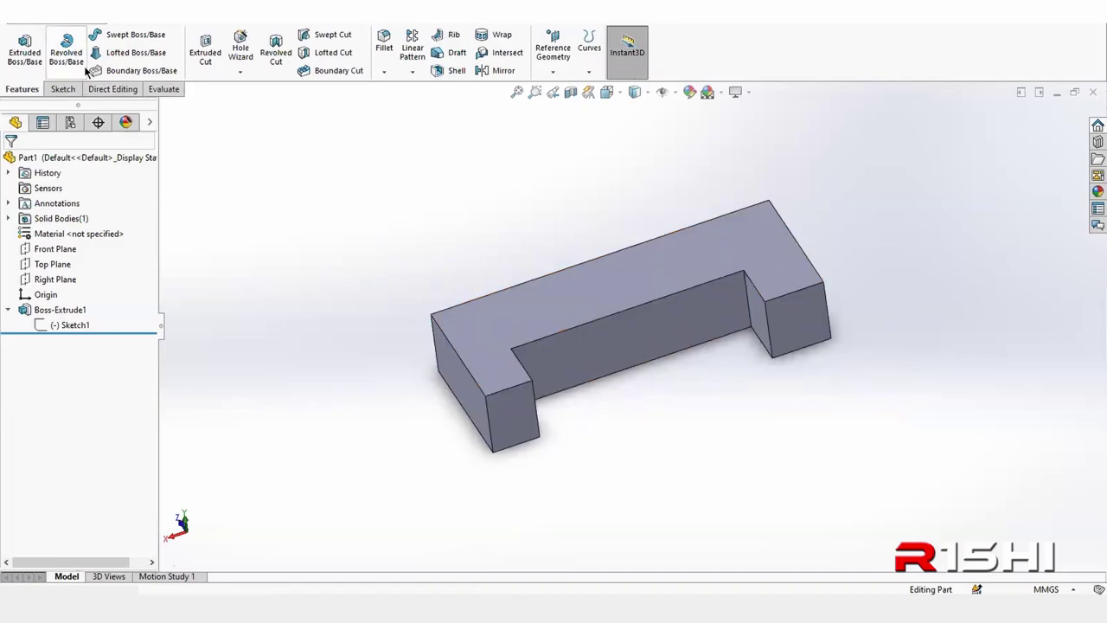
- Shell the C-shaped block at 3 mm, removing five faces at the leg ends and notch side
left_click(449, 70)
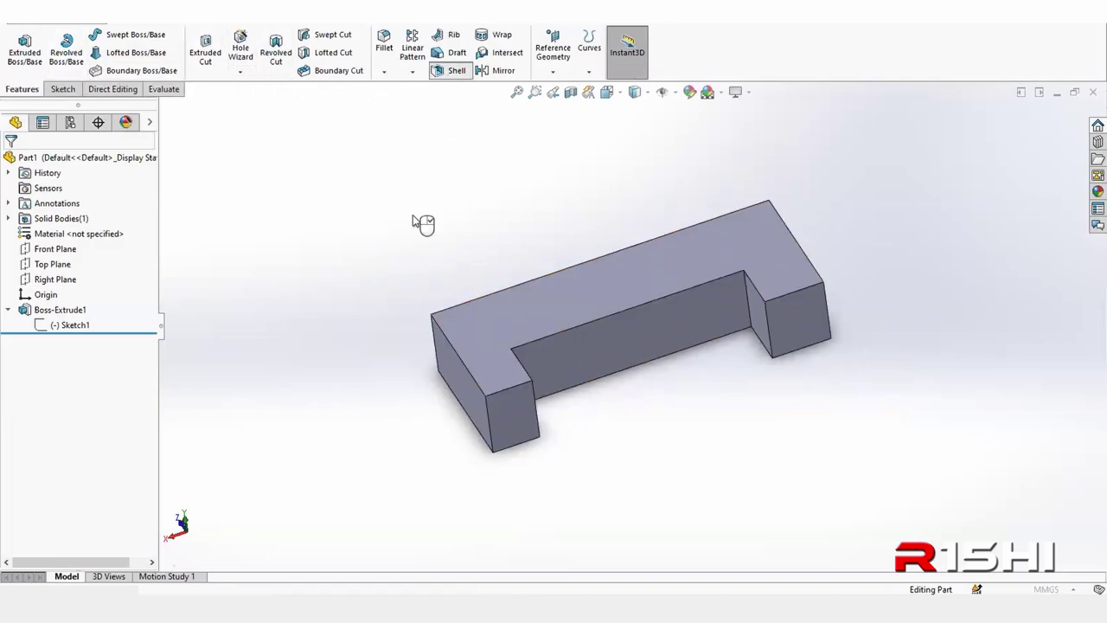
mouse_move(403, 190)
middle_mouse_down()
mouse_move(349, 219)
mouse_move(475, 368)
middle_mouse_up()
left_click(476, 369)
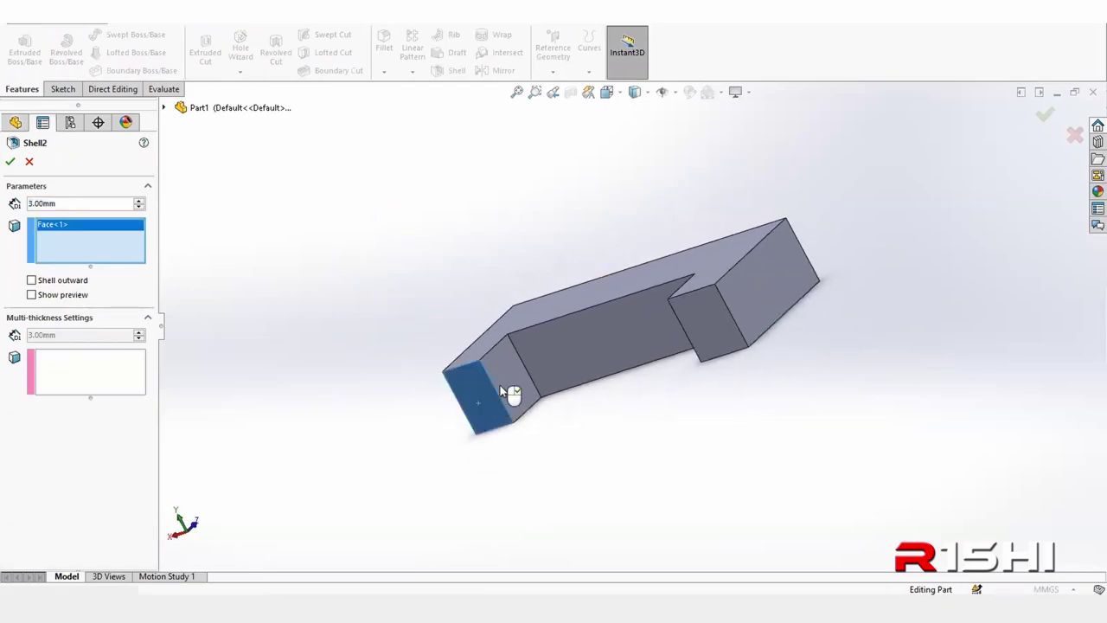
left_click(521, 372)
left_click(594, 338)
key("shift+Left")
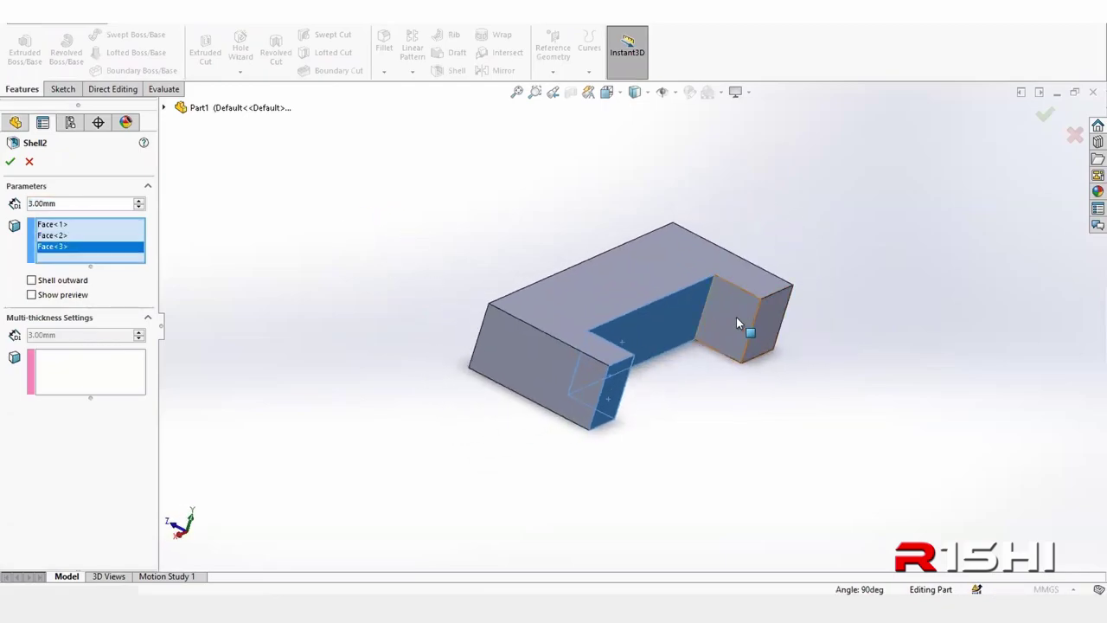
left_click(736, 322)
left_click(736, 314)
middle_click_drag(736, 314, 593, 267)
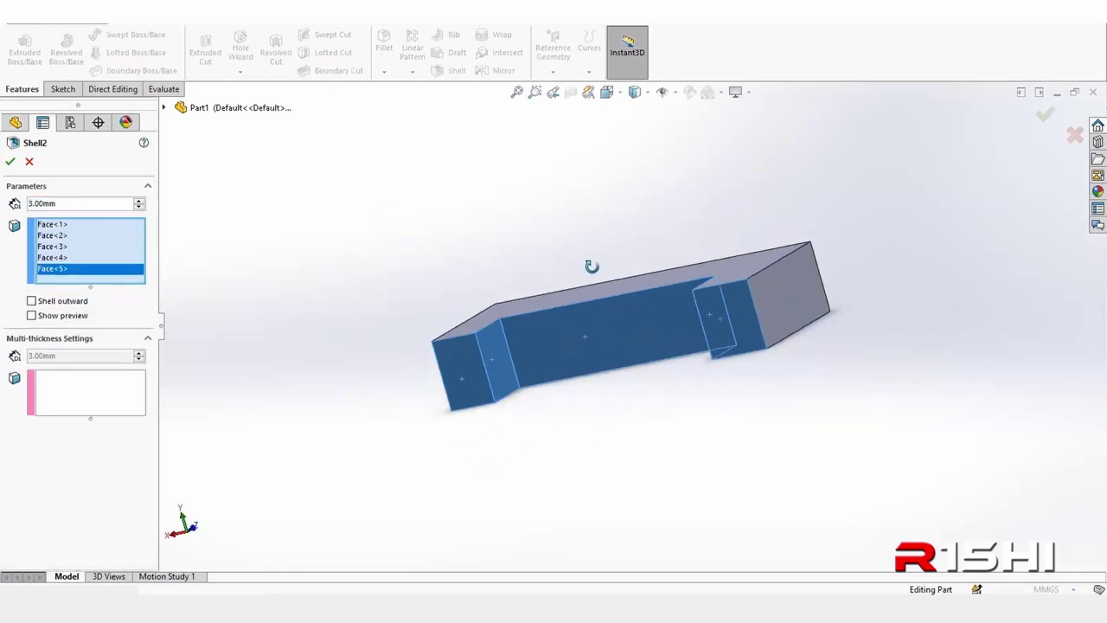
left_click(10, 163)
mouse_move(346, 185)
middle_mouse_down()
mouse_move(445, 120)
mouse_move(383, 183)
mouse_move(338, 255)
middle_mouse_up()
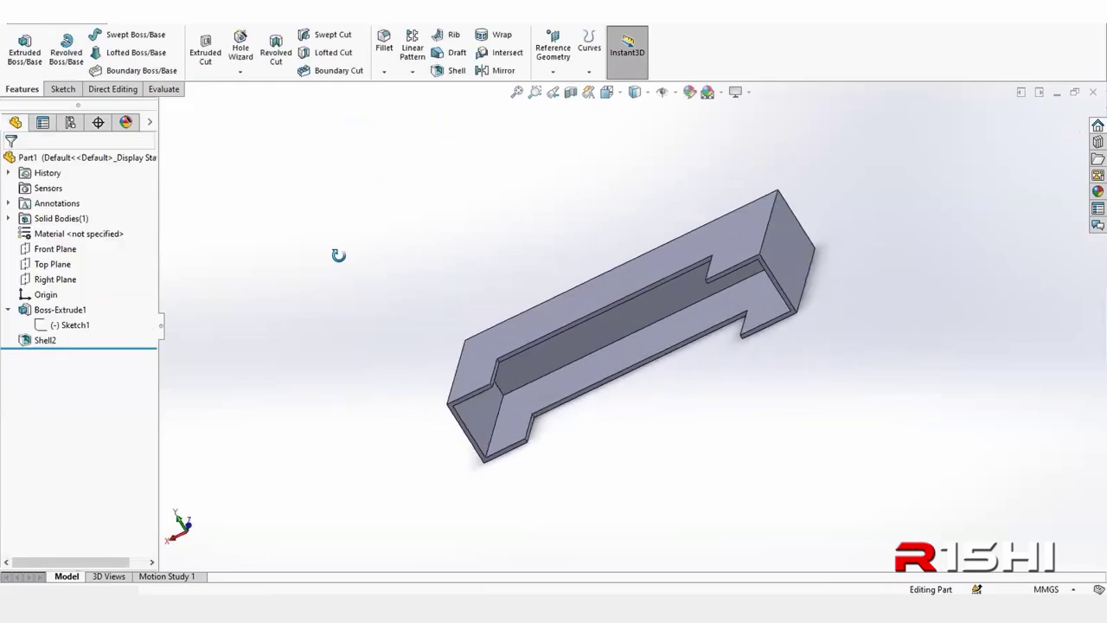
- Edit Shell2 to drop Face<4> and Face<2> from the removed faces
left_click(43, 340)
right_click(45, 340)
left_click(57, 311)
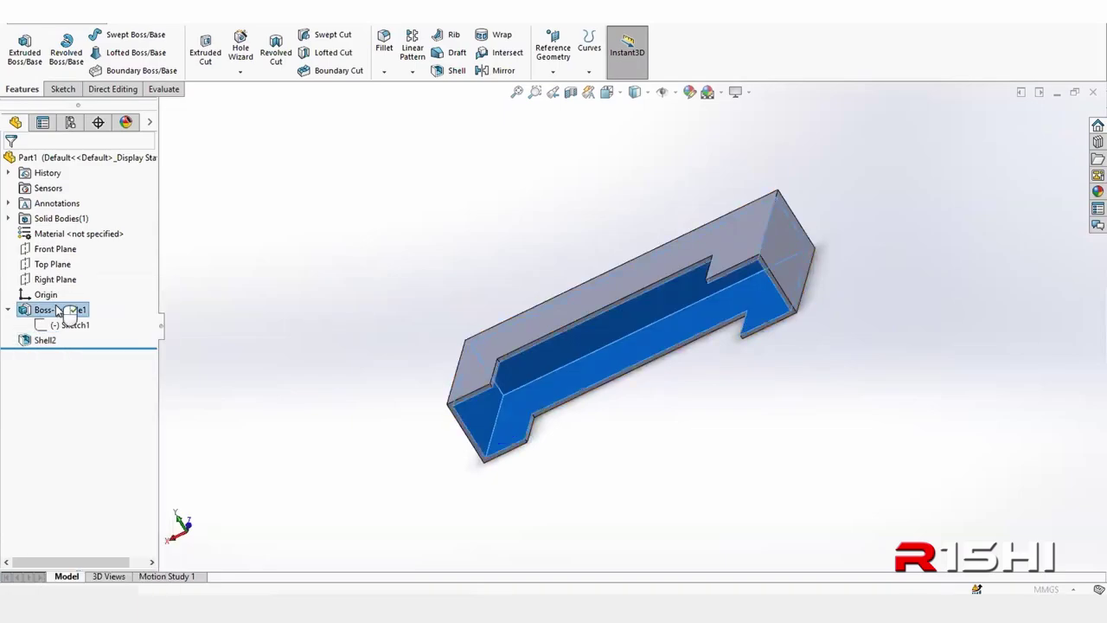
left_click(65, 257)
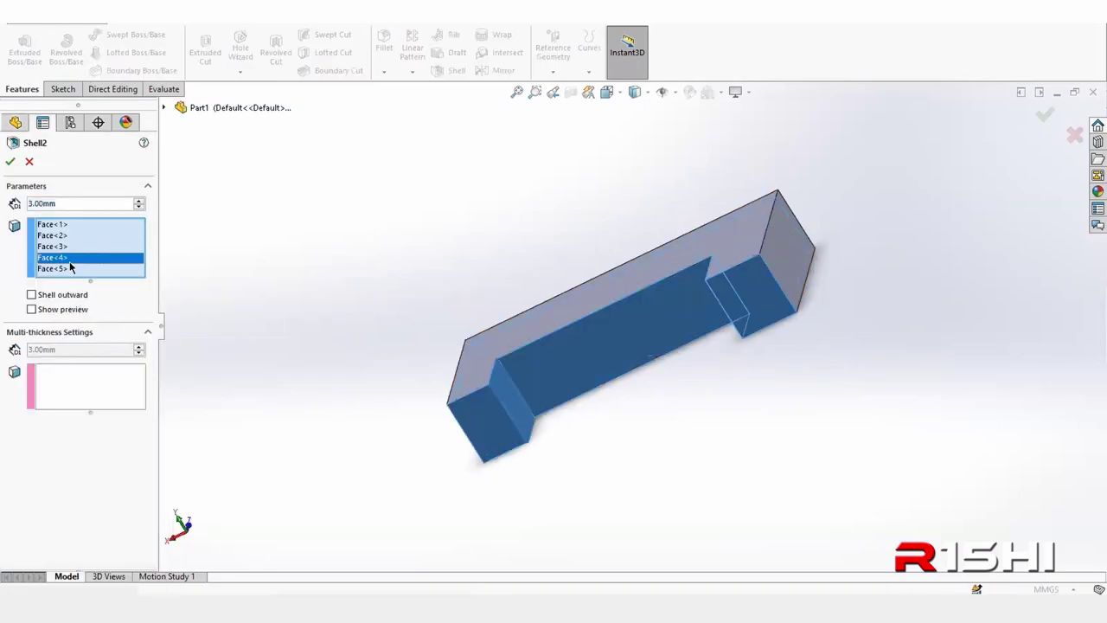
left_click(514, 408)
mouse_move(593, 396)
middle_mouse_down()
mouse_move(741, 370)
mouse_move(772, 347)
middle_mouse_up()
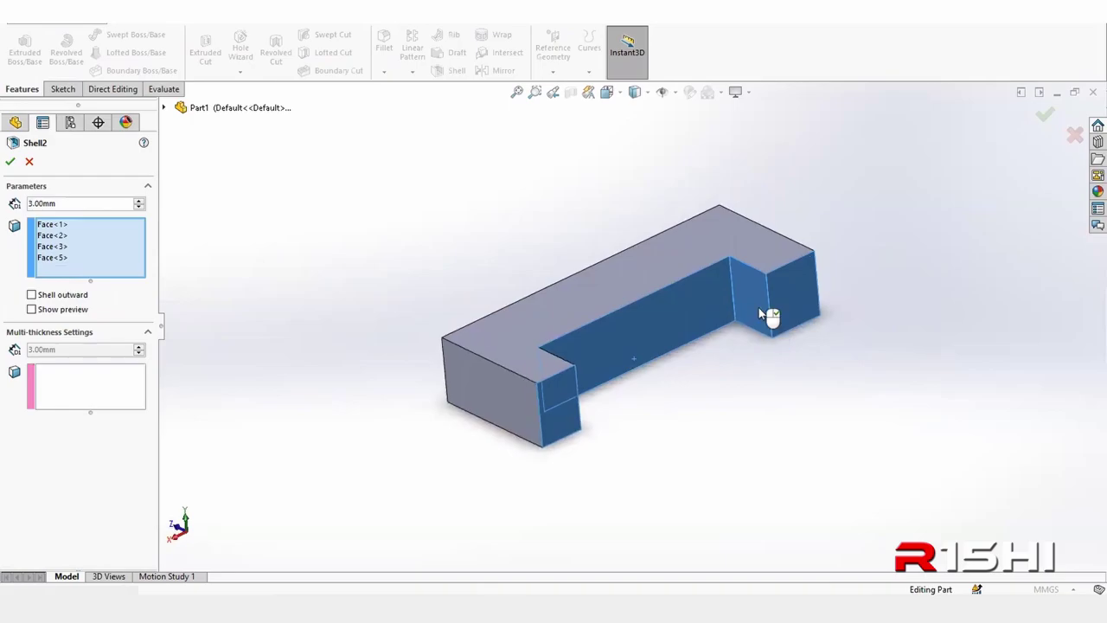
left_click(760, 313)
left_click(1044, 113)
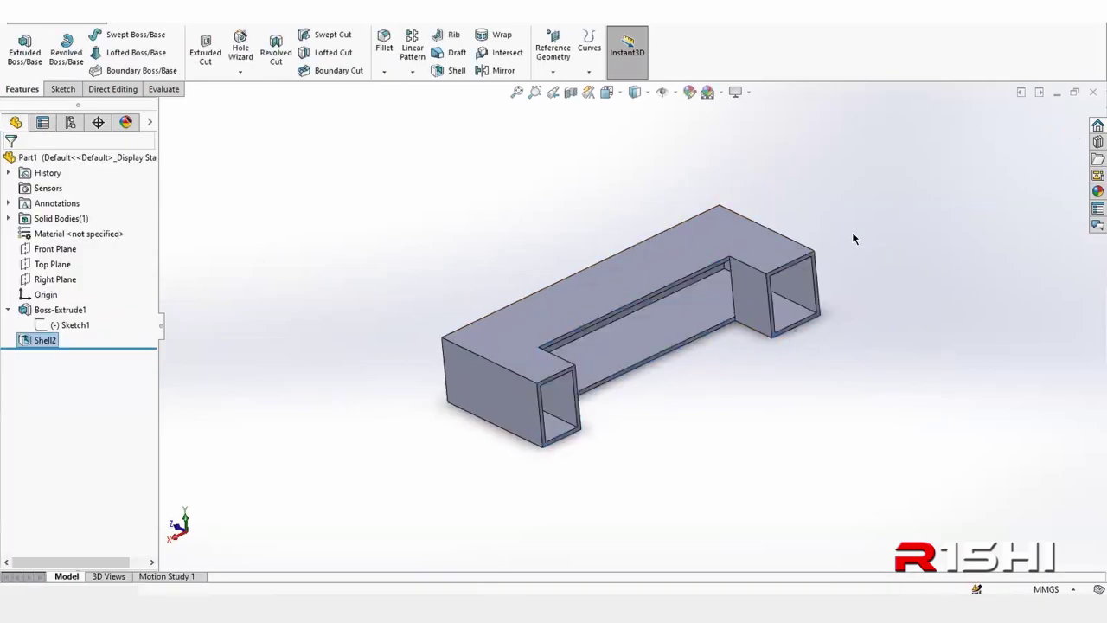
mouse_move(852, 232)
middle_mouse_down()
mouse_move(825, 173)
mouse_move(714, 186)
mouse_move(781, 143)
mouse_move(699, 250)
mouse_move(760, 165)
mouse_move(753, 220)
mouse_move(822, 336)
mouse_move(780, 240)
mouse_move(739, 325)
mouse_move(748, 333)
middle_mouse_up()
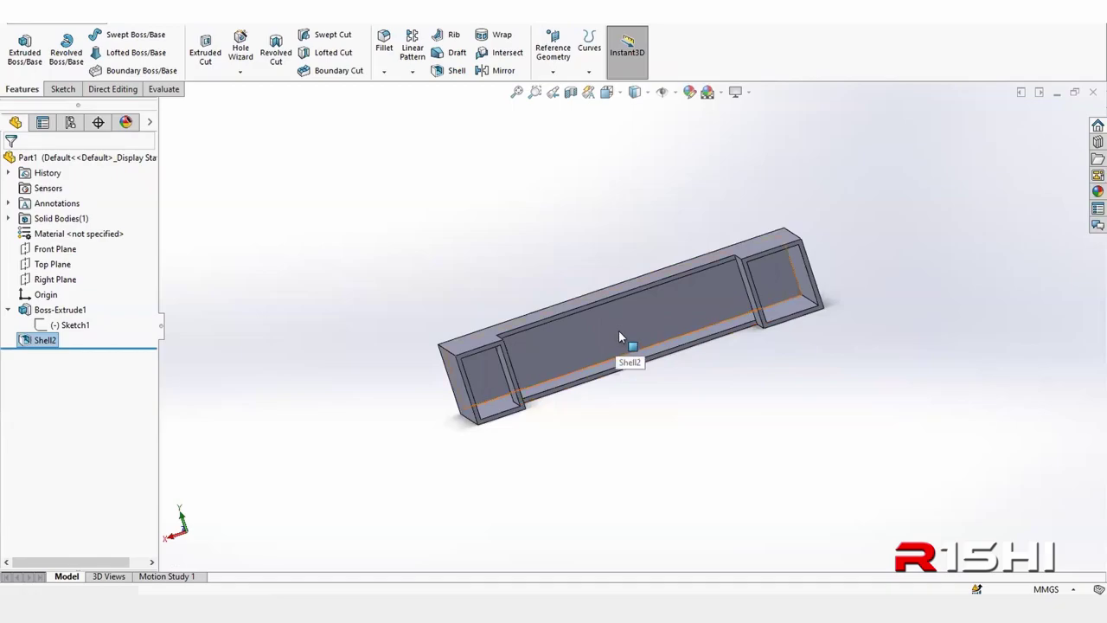
- Orbit around the 3 mm shelled channel to inspect its top, underside and hollow ends
middle_click_drag(623, 337, 652, 347)
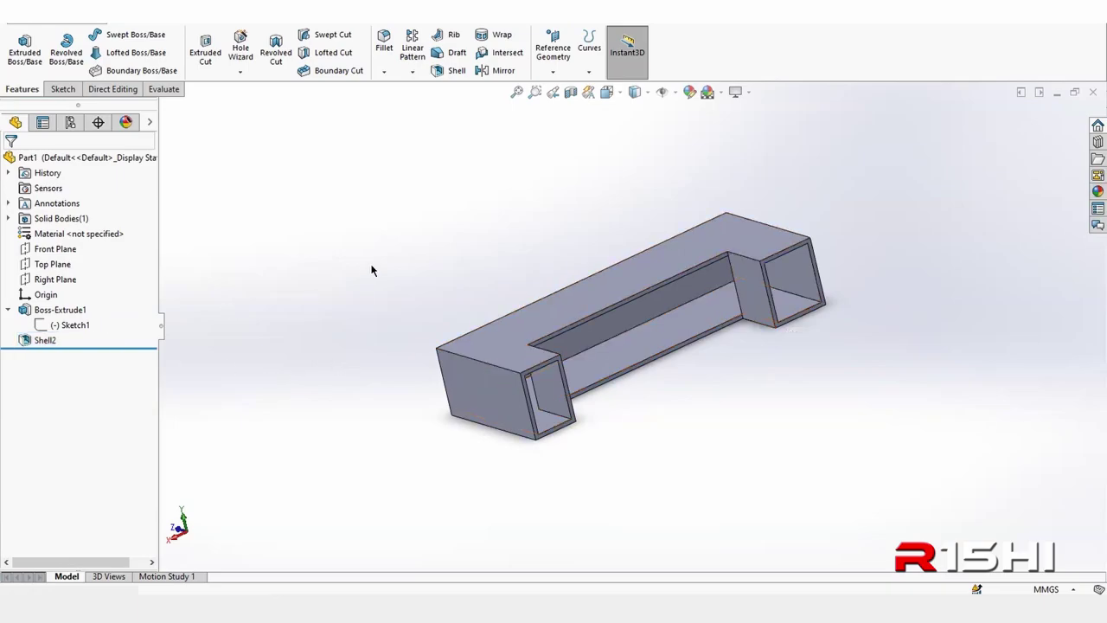
mouse_move(409, 255)
middle_mouse_down()
mouse_move(343, 269)
mouse_move(358, 239)
middle_mouse_up()
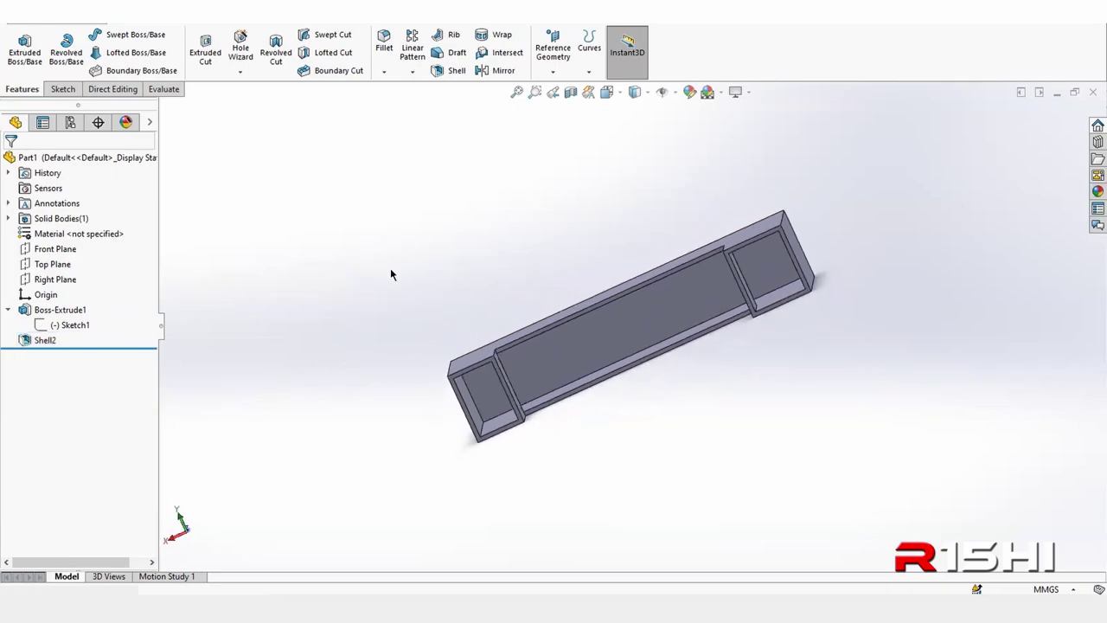
middle_click_drag(749, 271, 841, 320)
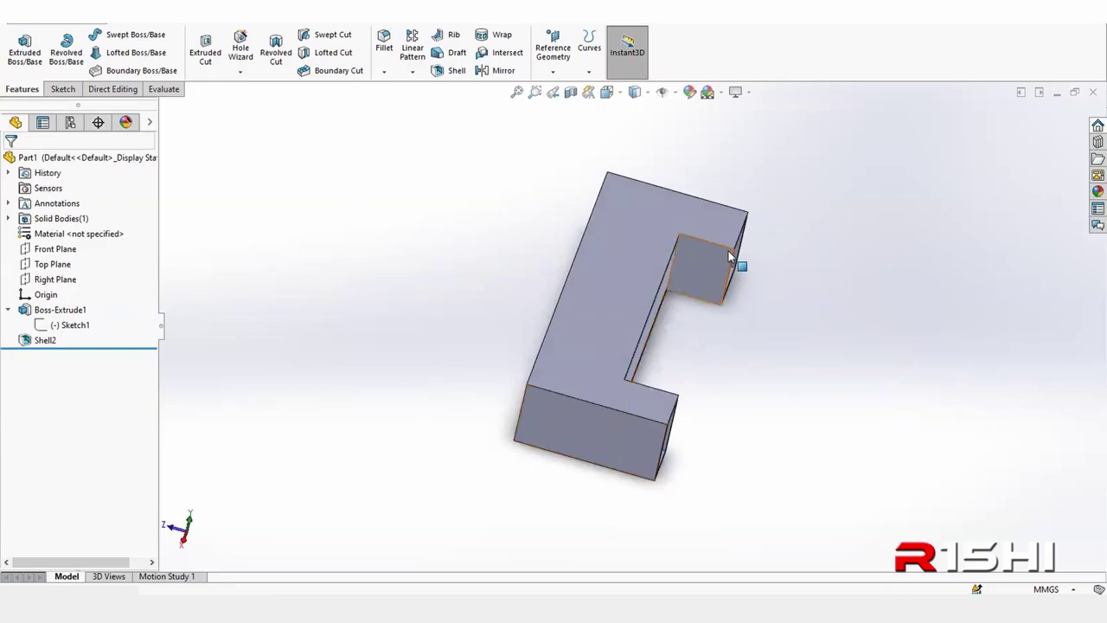
mouse_move(705, 343)
middle_mouse_down()
mouse_move(655, 326)
mouse_move(800, 277)
middle_mouse_up()
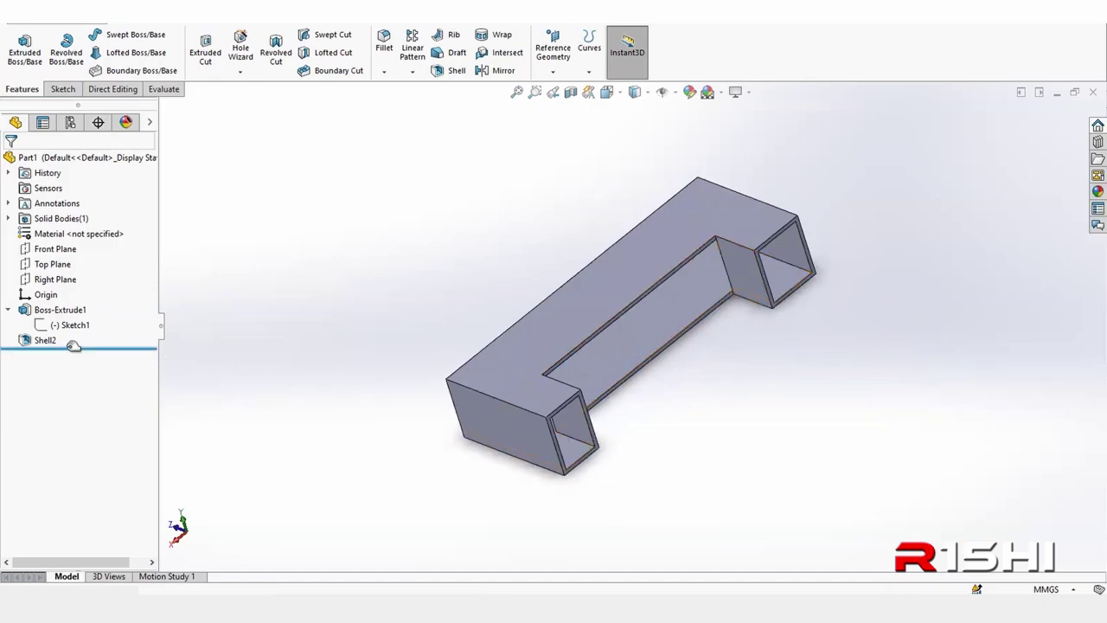
left_click(39, 340)
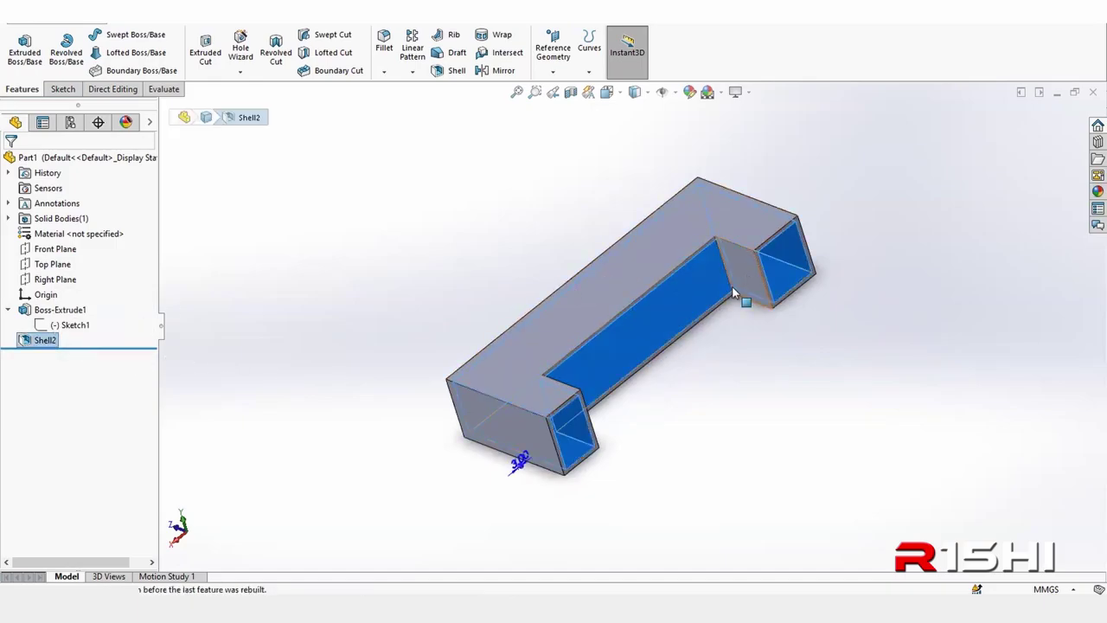
middle_click_drag(733, 294, 624, 343)
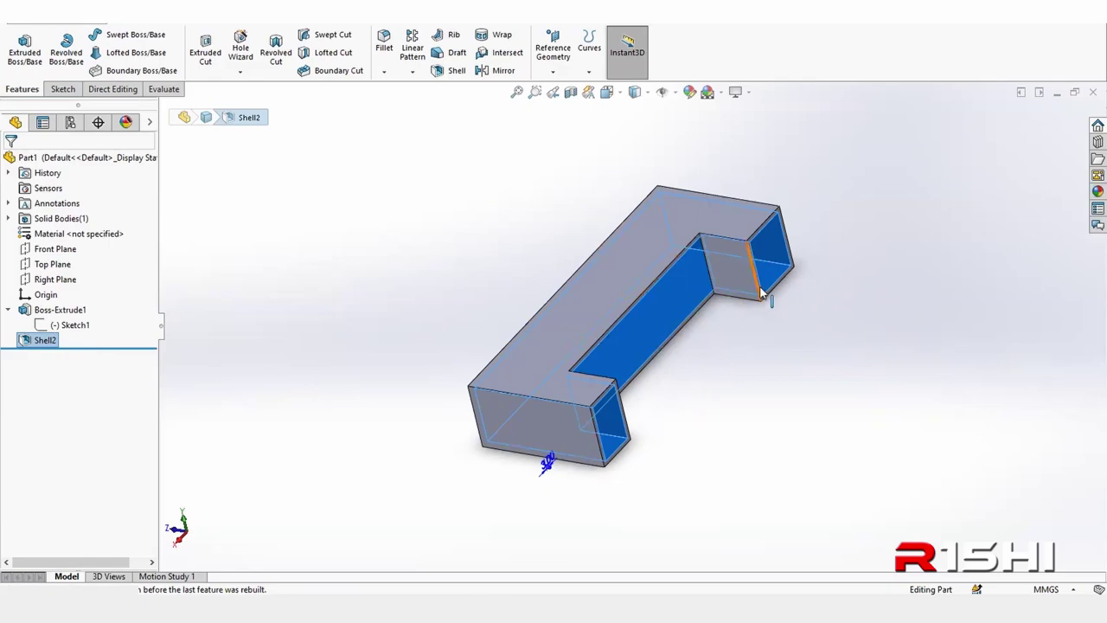
mouse_move(760, 292)
middle_mouse_down()
mouse_move(709, 328)
mouse_move(694, 388)
mouse_move(699, 317)
mouse_move(667, 350)
middle_mouse_up()
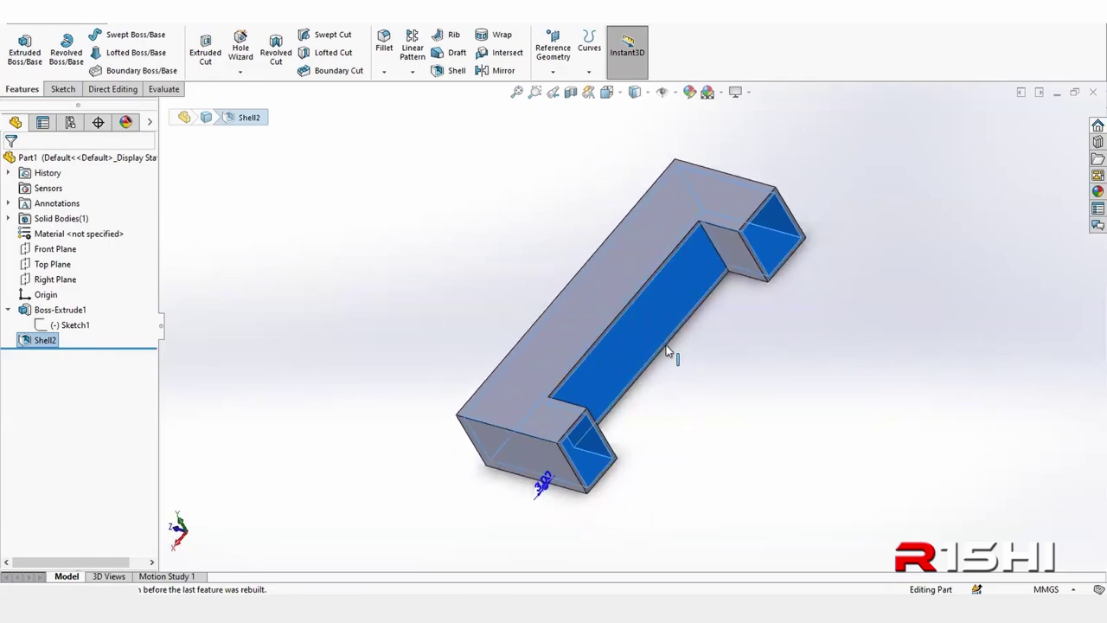
key("Escape")
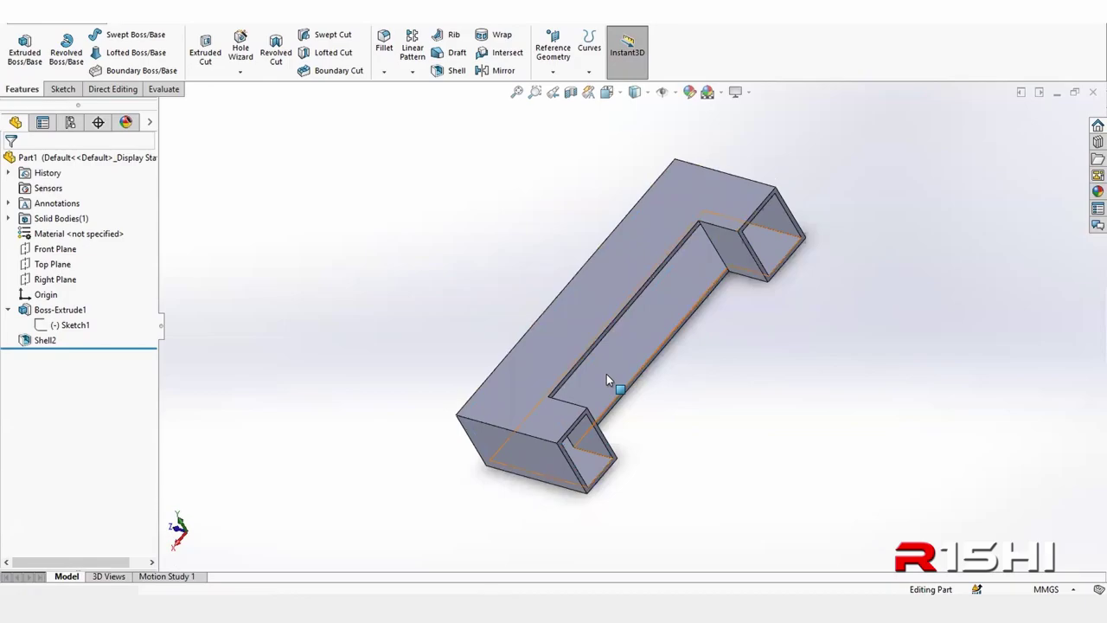
mouse_move(649, 360)
middle_mouse_down()
mouse_move(544, 309)
mouse_move(672, 354)
mouse_move(640, 346)
mouse_move(619, 362)
middle_mouse_up()
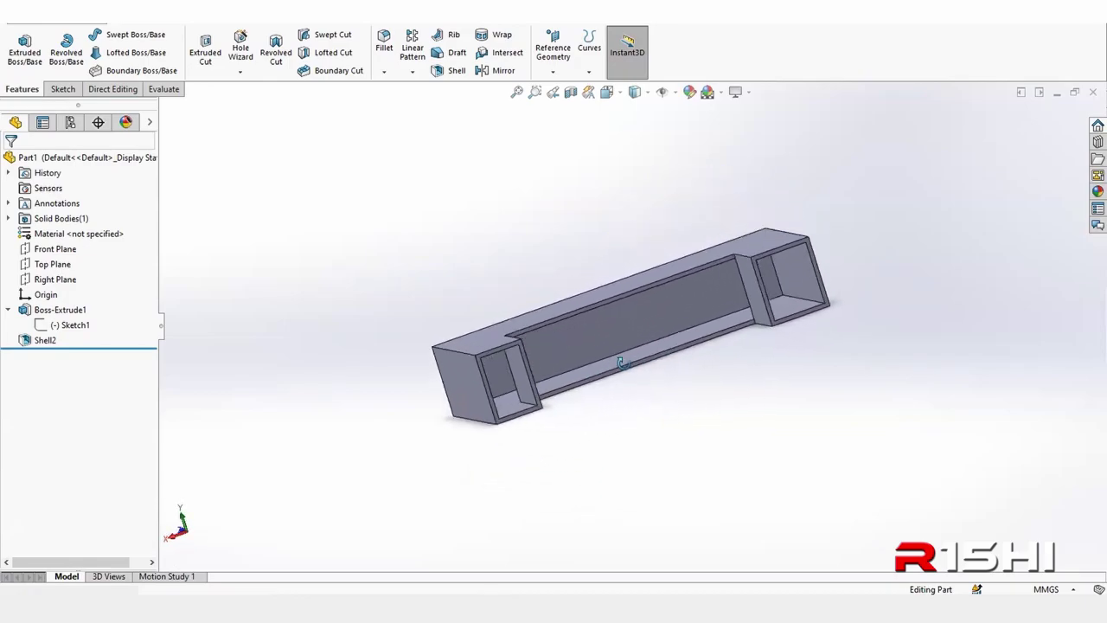
- Open Sketch1 to check its 250 × 100 U outline, then rebuild the part
left_click(71, 324)
left_click(92, 266)
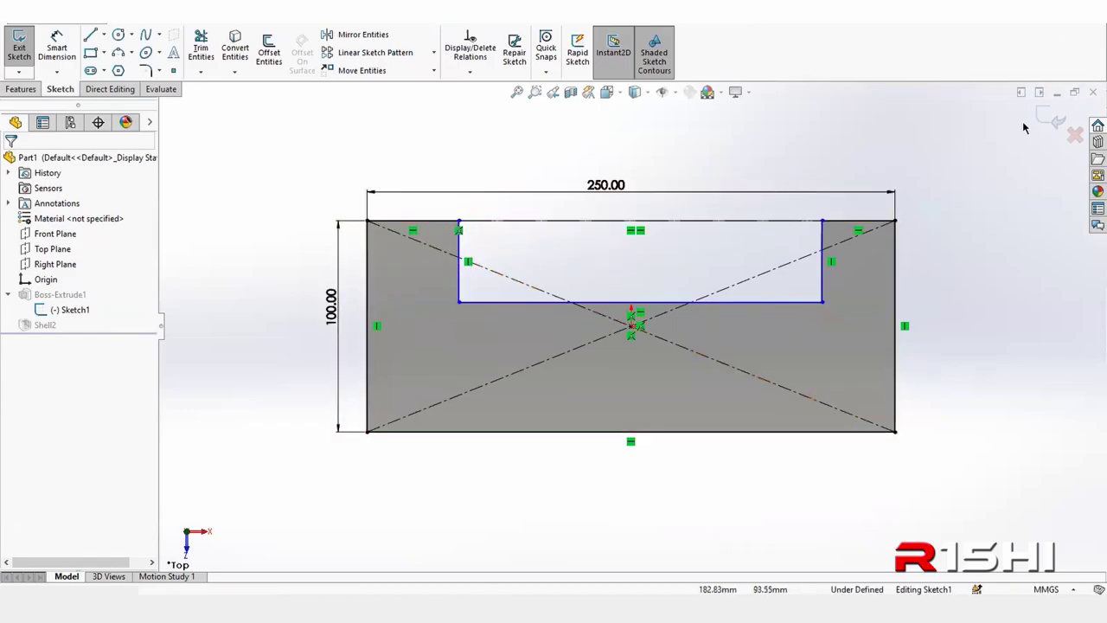
left_click(1050, 120)
left_click(516, 348)
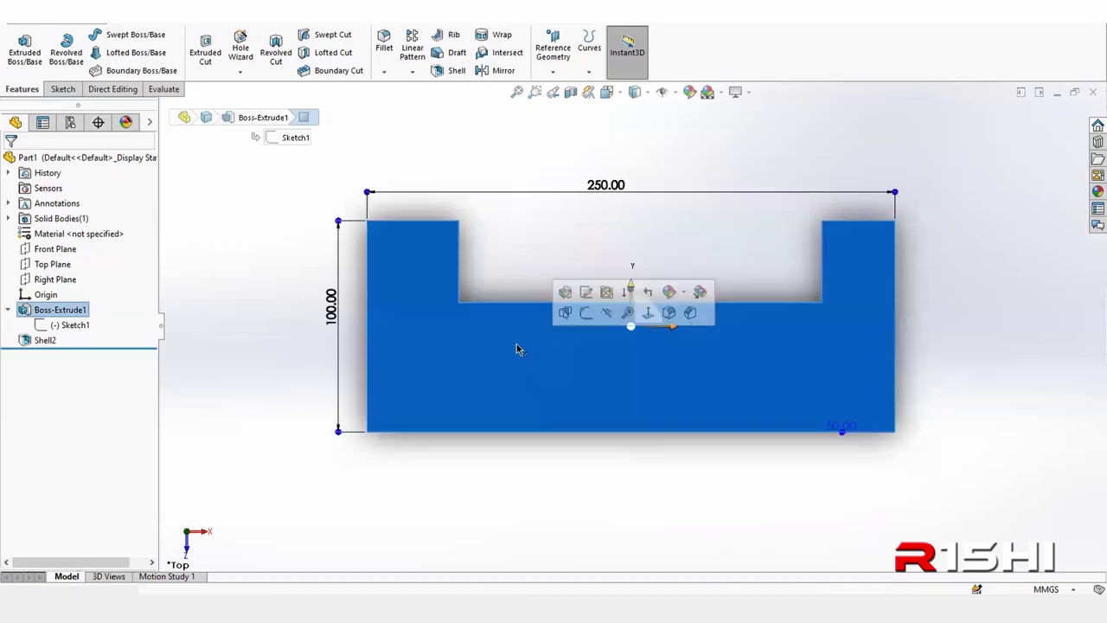
left_click(889, 152)
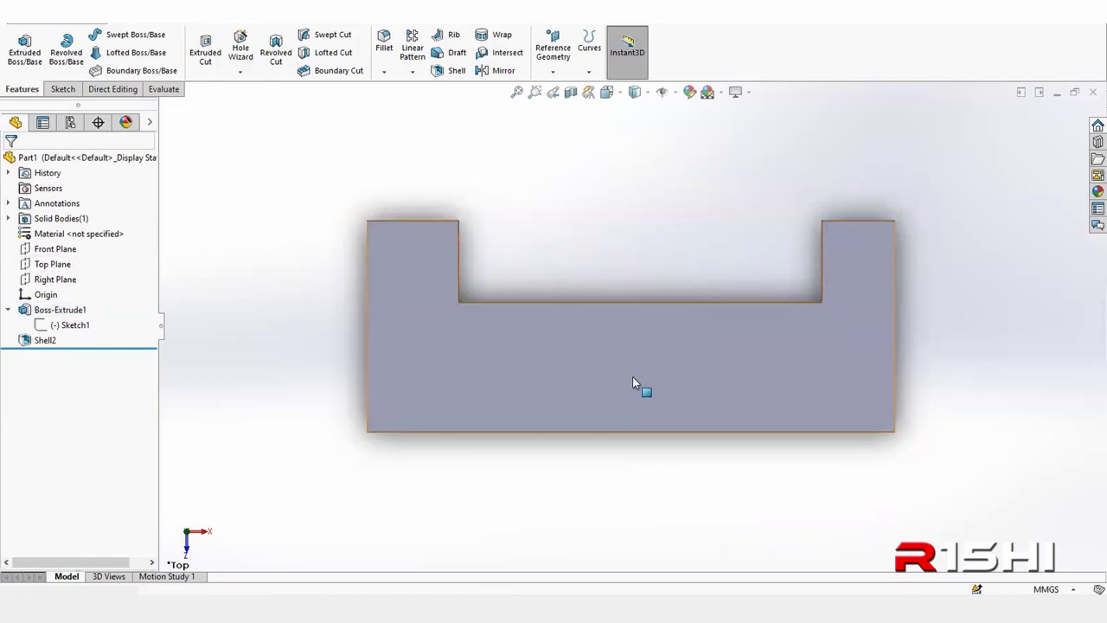
- Orbit to a tilted 3D view and bring up the Shell2 feature's options
mouse_move(635, 380)
middle_mouse_down()
mouse_move(400, 235)
mouse_move(550, 322)
mouse_move(242, 476)
middle_mouse_up()
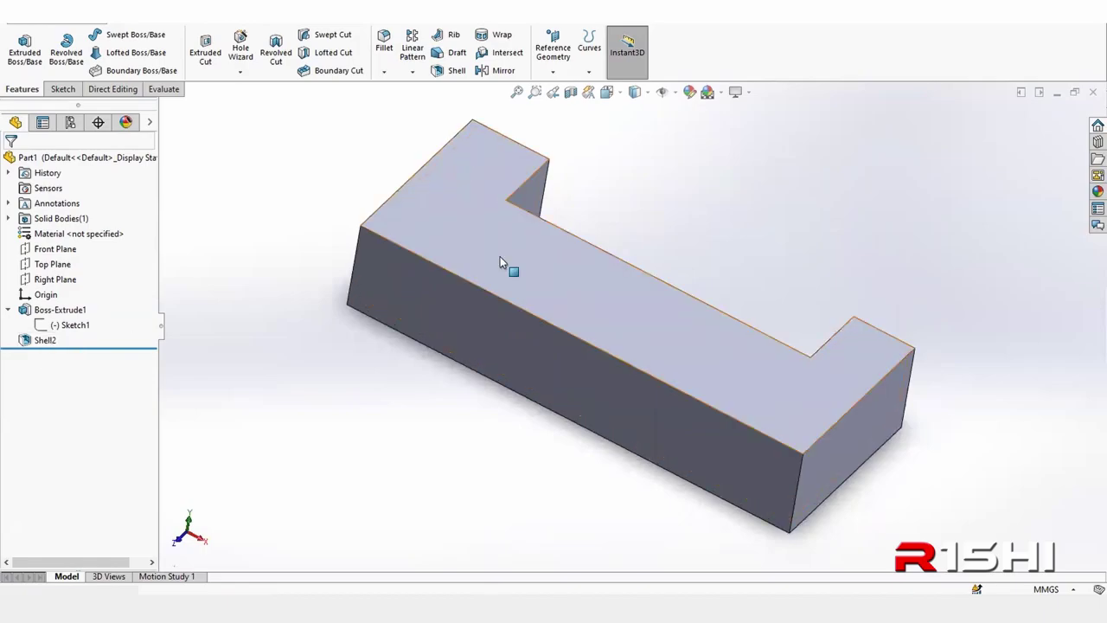
mouse_move(502, 257)
middle_mouse_down()
mouse_move(428, 426)
mouse_move(369, 391)
middle_mouse_up()
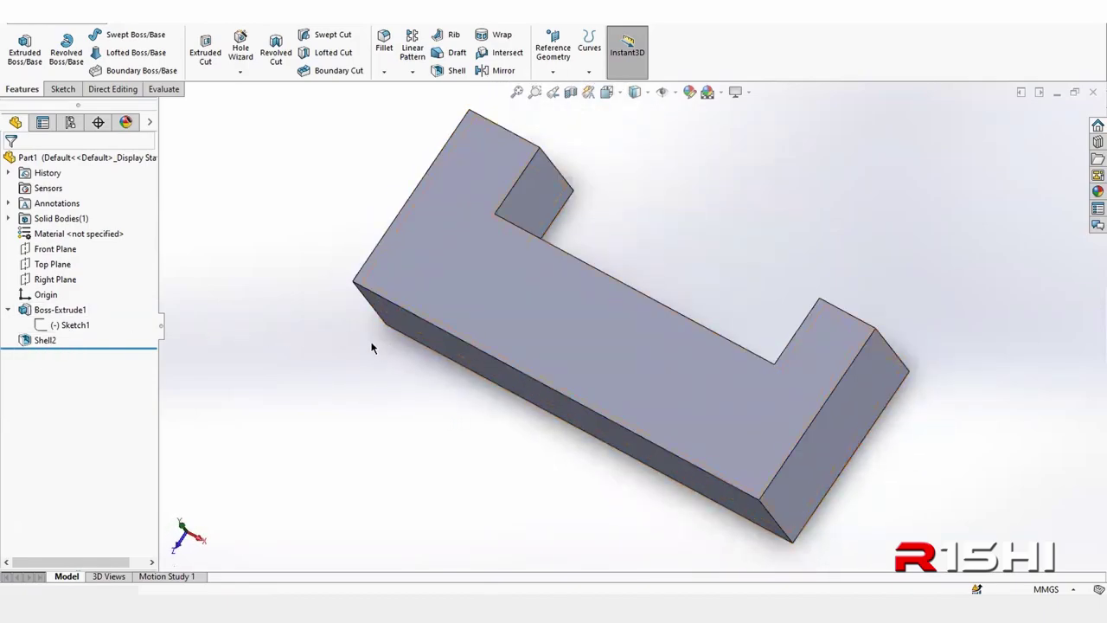
right_click(43, 343)
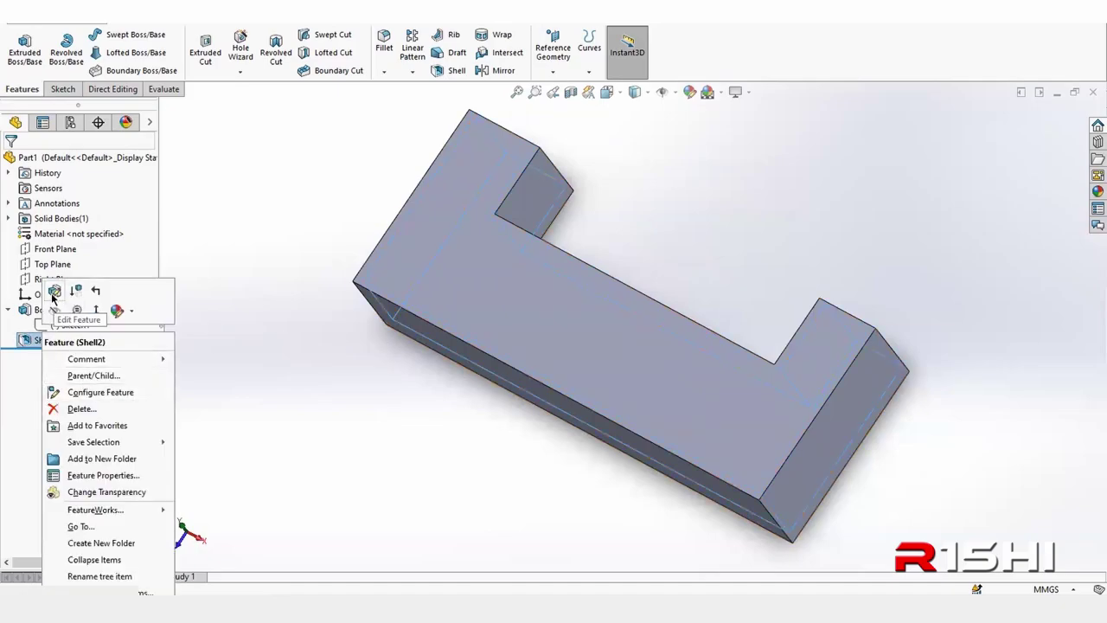
- Edit Shell2 to clear the old faces and remove only the large top face
left_click(55, 290)
right_click(80, 229)
left_click(116, 230)
left_click(477, 294)
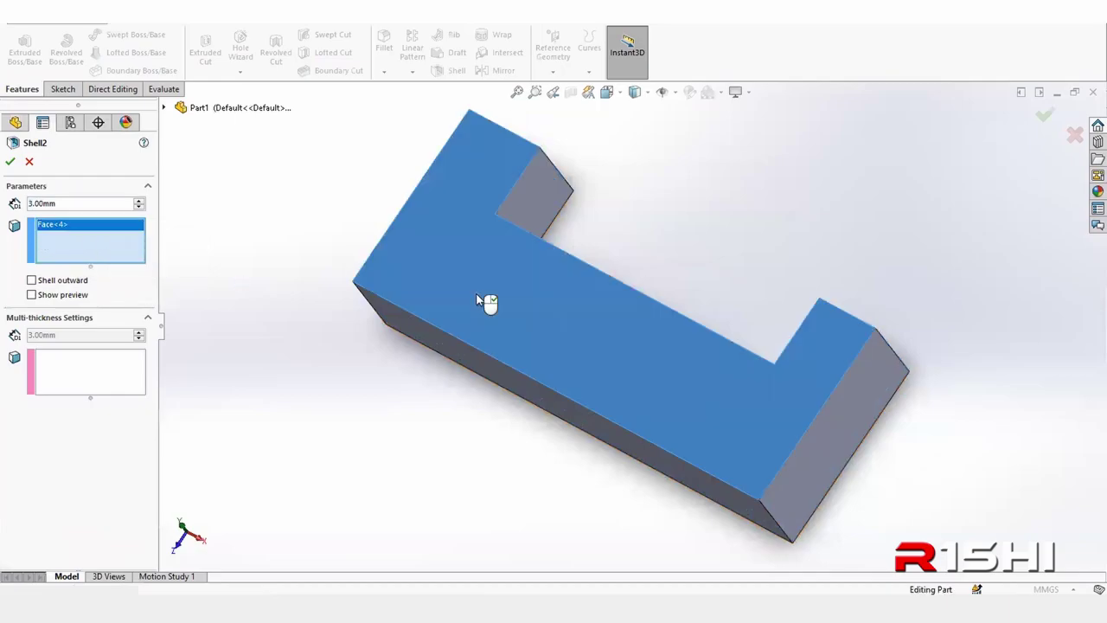
key("Return")
- Orbit and zoom around the open-topped tray to inspect its corners and far end
mouse_move(374, 340)
middle_mouse_down()
mouse_move(377, 249)
mouse_move(427, 341)
mouse_move(411, 360)
middle_mouse_up()
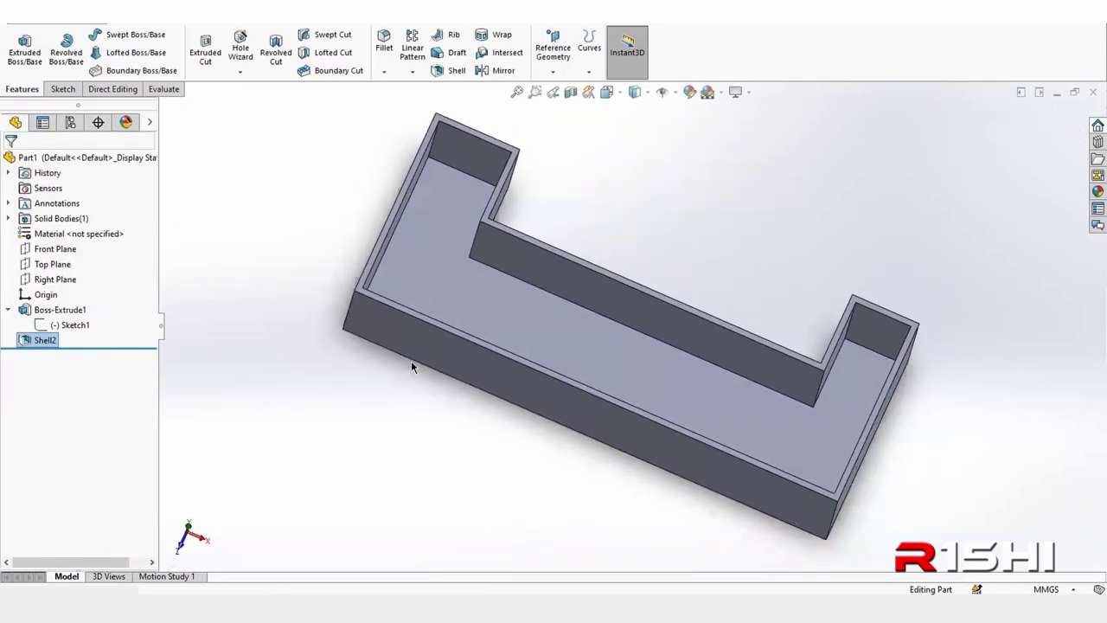
scroll(437, 278, "down", 3)
scroll(479, 264, "up", 5)
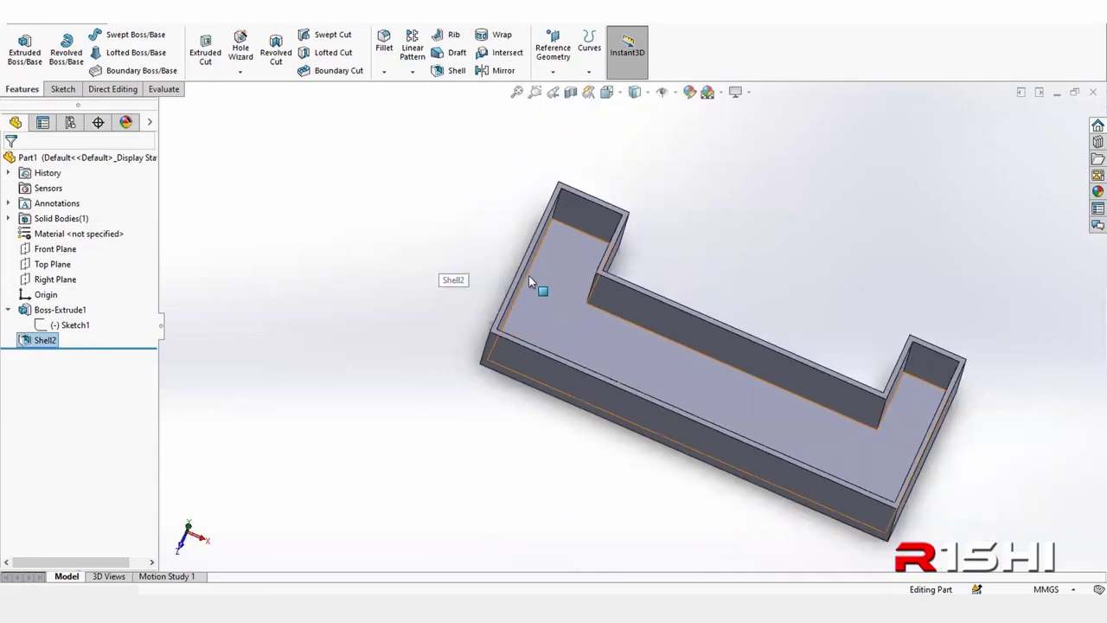
middle_click_drag(531, 285, 584, 318)
scroll(588, 307, "down", 3)
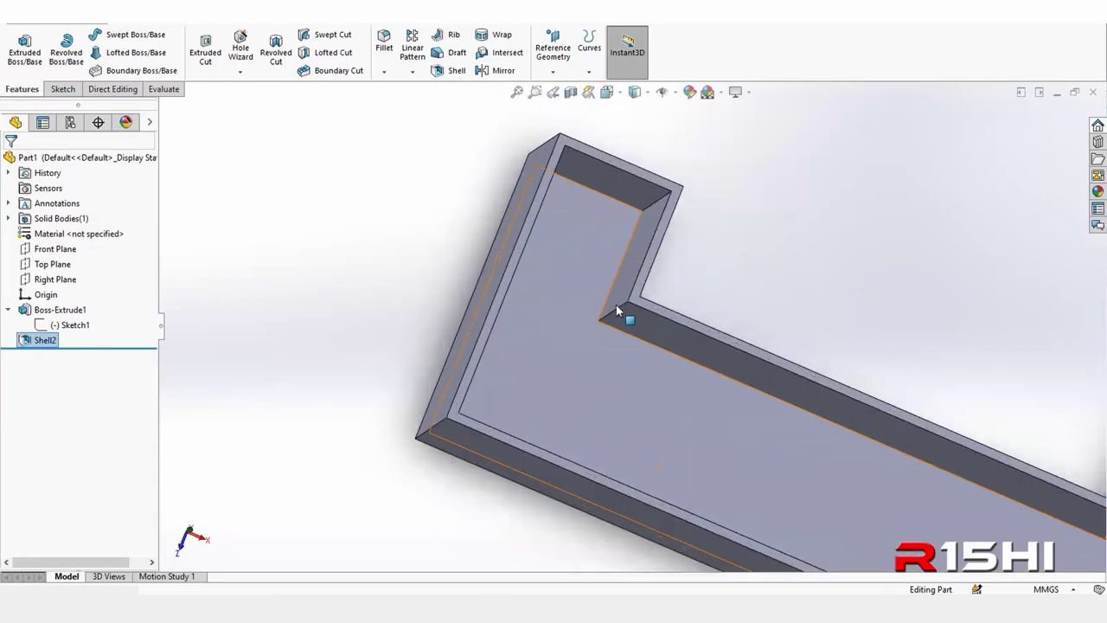
left_click(620, 307)
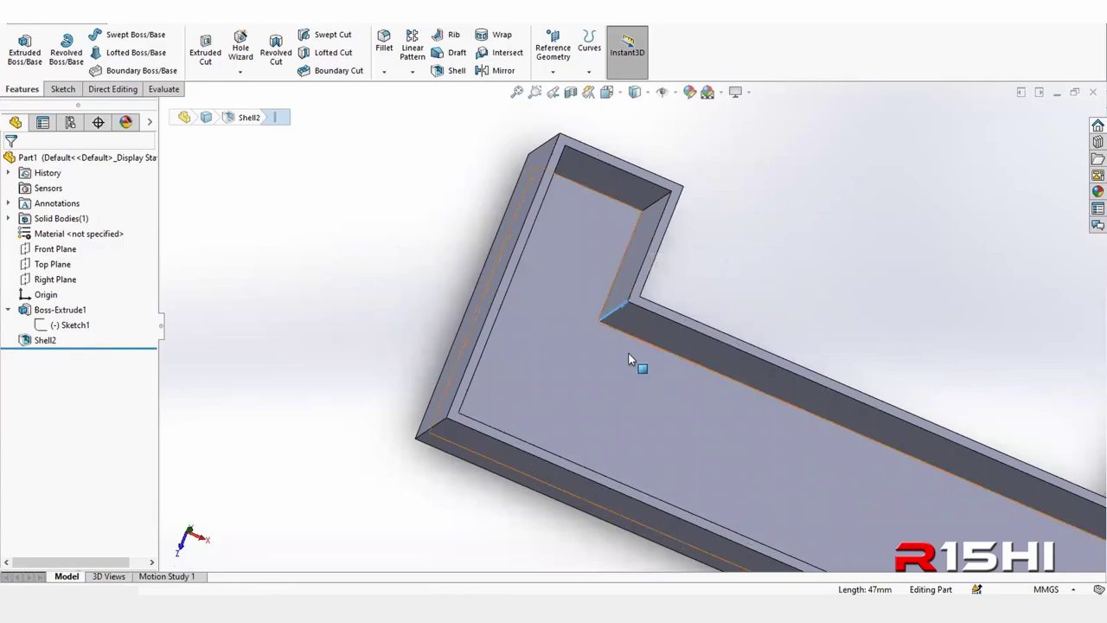
scroll(628, 352, "up", 5)
middle_click_drag(726, 362, 813, 374)
scroll(768, 416, "down", 5)
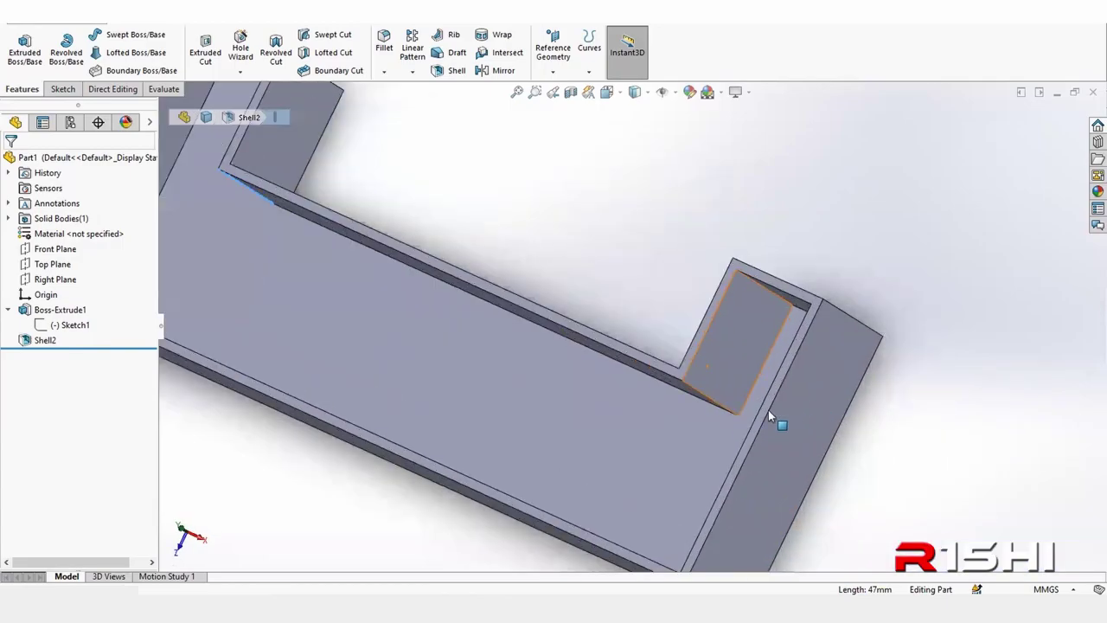
scroll(722, 407, "up", 5)
middle_click_drag(724, 411, 436, 312)
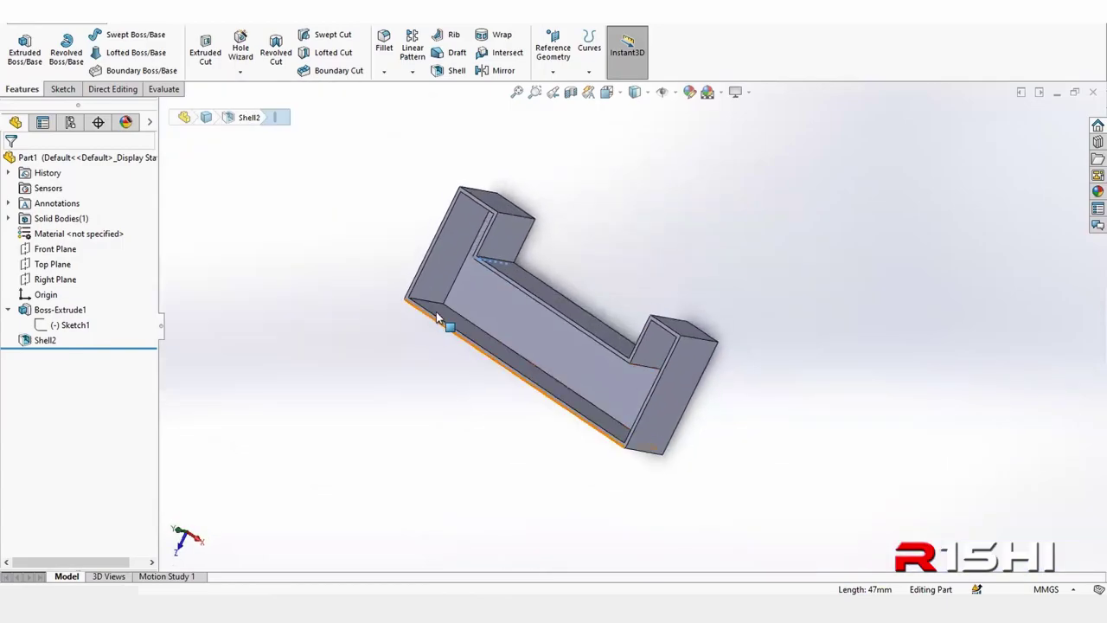
mouse_move(487, 342)
middle_mouse_down()
mouse_move(641, 455)
mouse_move(593, 321)
middle_mouse_up()
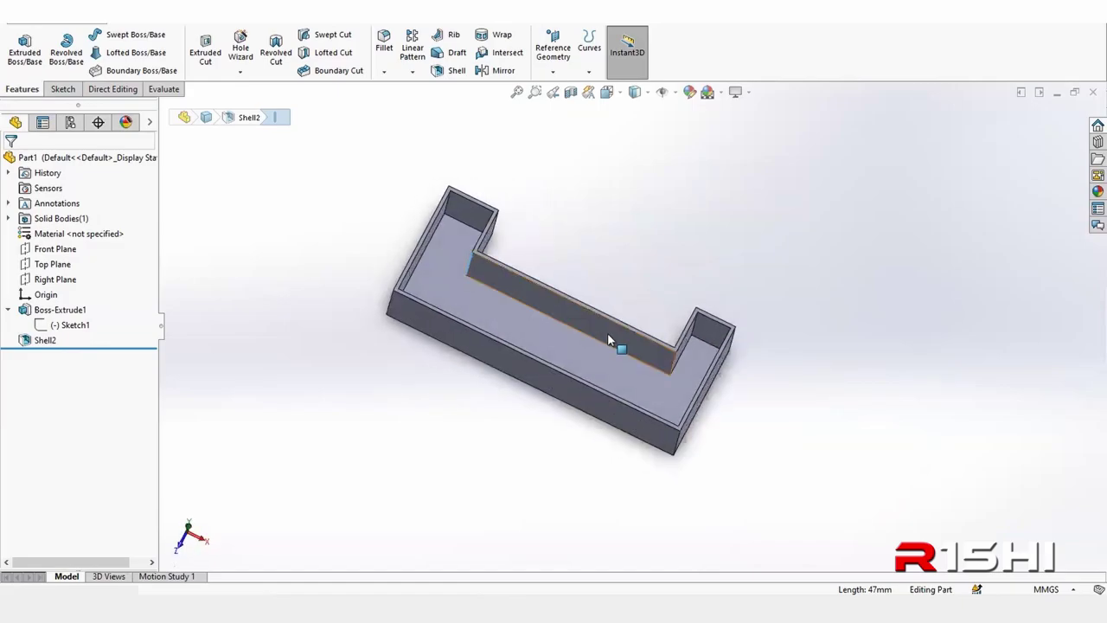
scroll(657, 404, "down", 3)
scroll(632, 371, "up", 3)
scroll(646, 425, "down", 3)
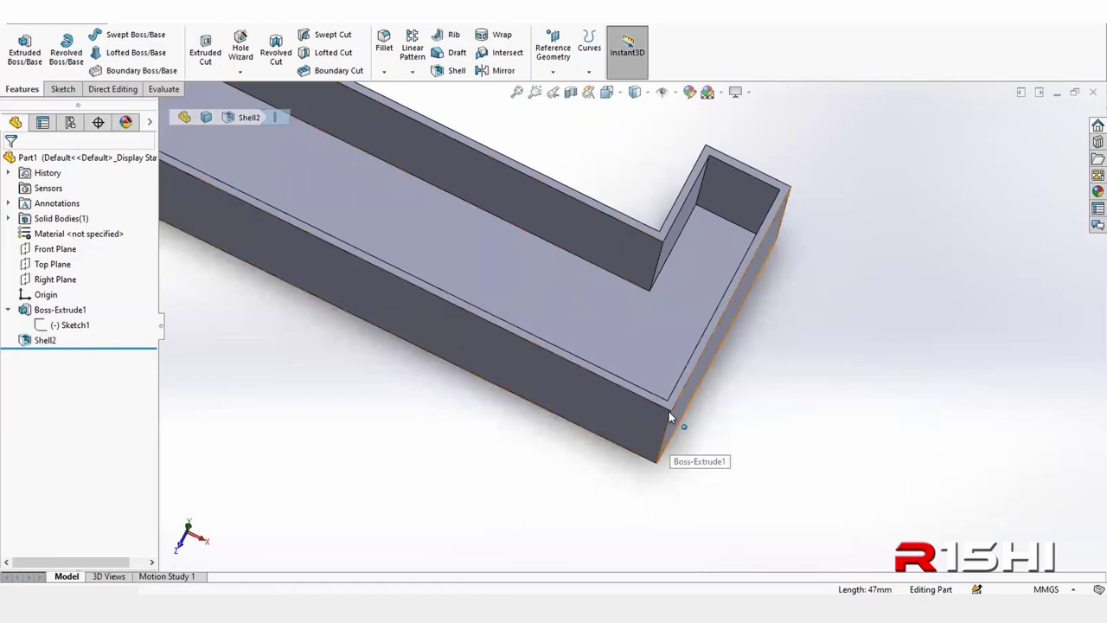
mouse_move(671, 439)
middle_mouse_down()
mouse_move(660, 467)
mouse_move(643, 437)
mouse_move(660, 390)
middle_mouse_up()
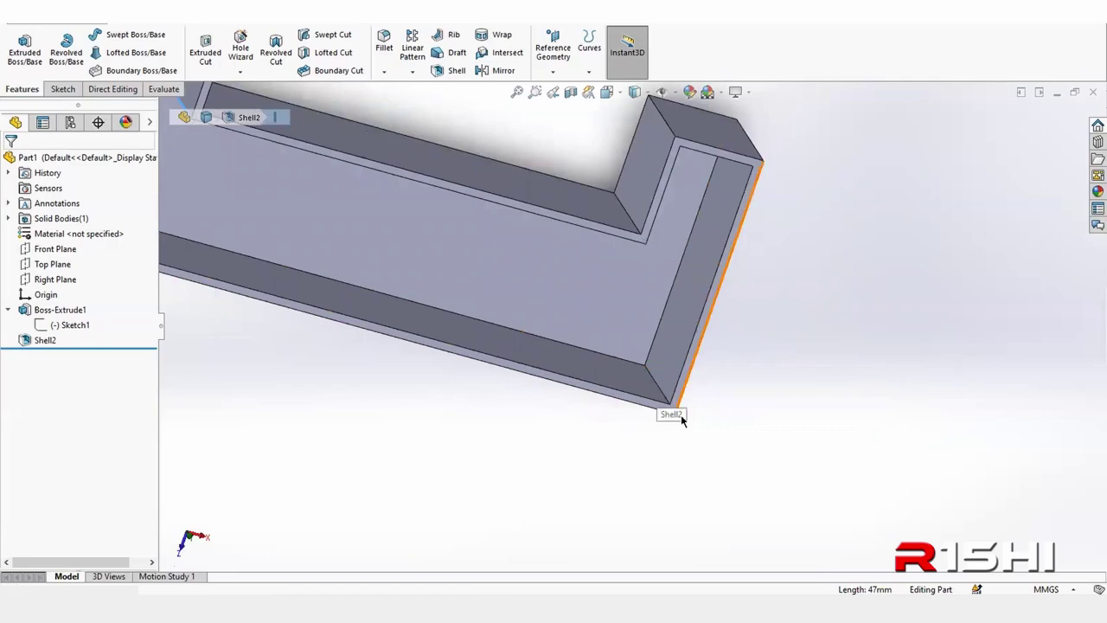
middle_click_drag(680, 419, 658, 318)
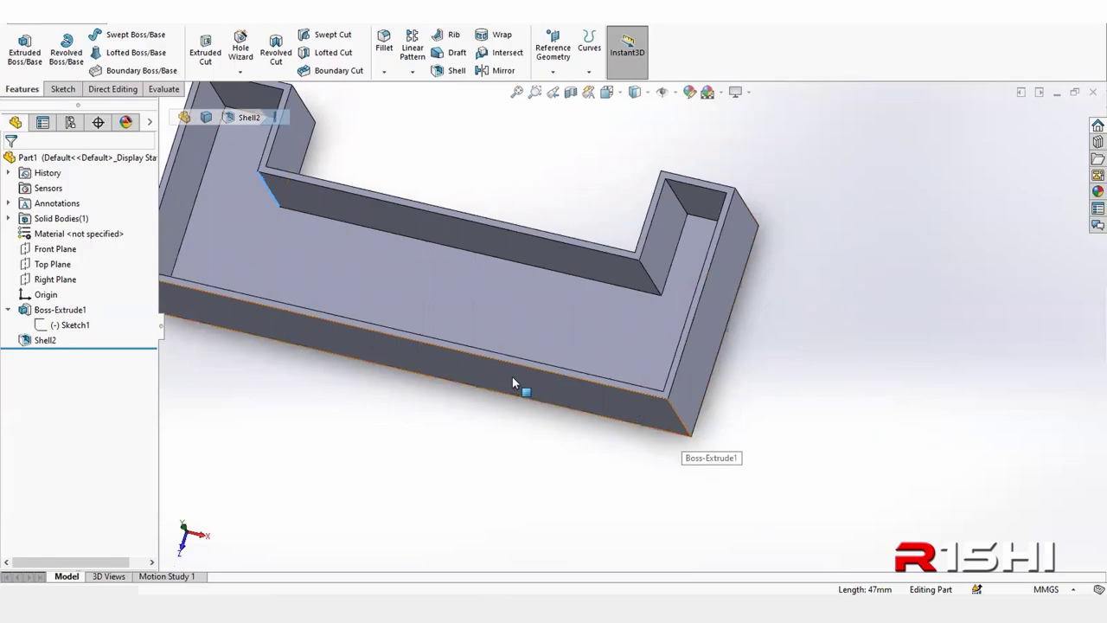
middle_click_drag(514, 380, 643, 424)
scroll(602, 272, "up", 3)
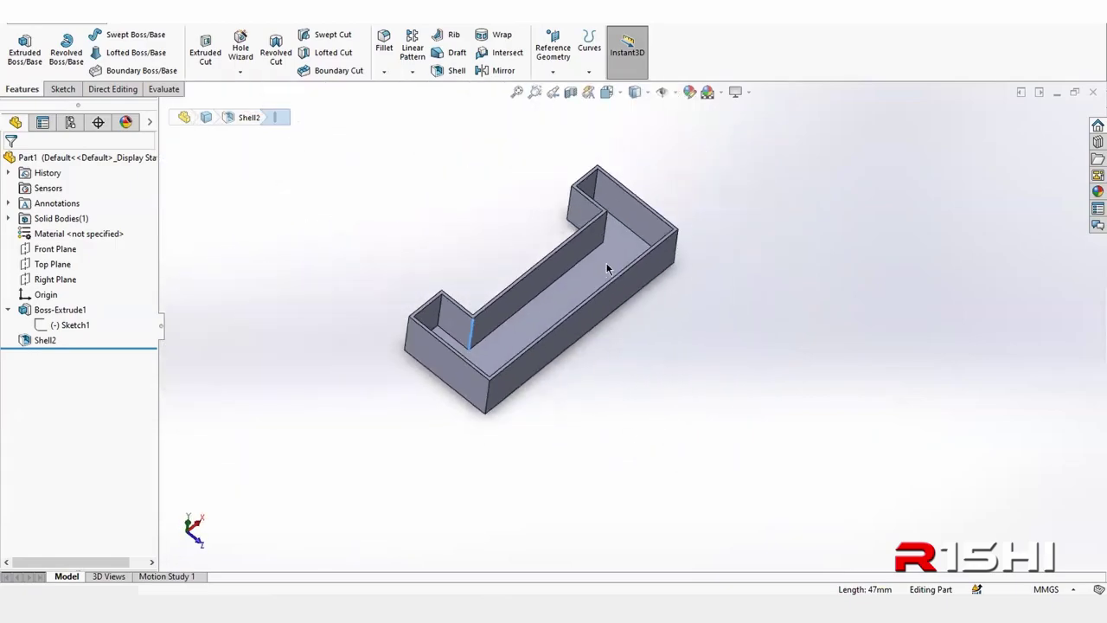
scroll(601, 266, "down", 3)
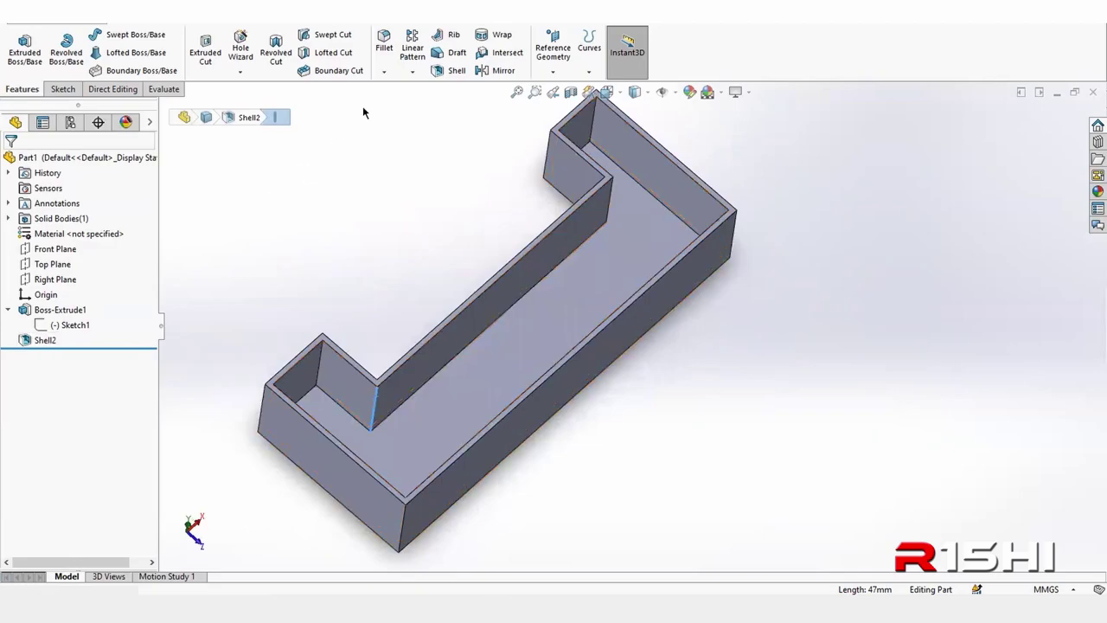
left_click(383, 45)
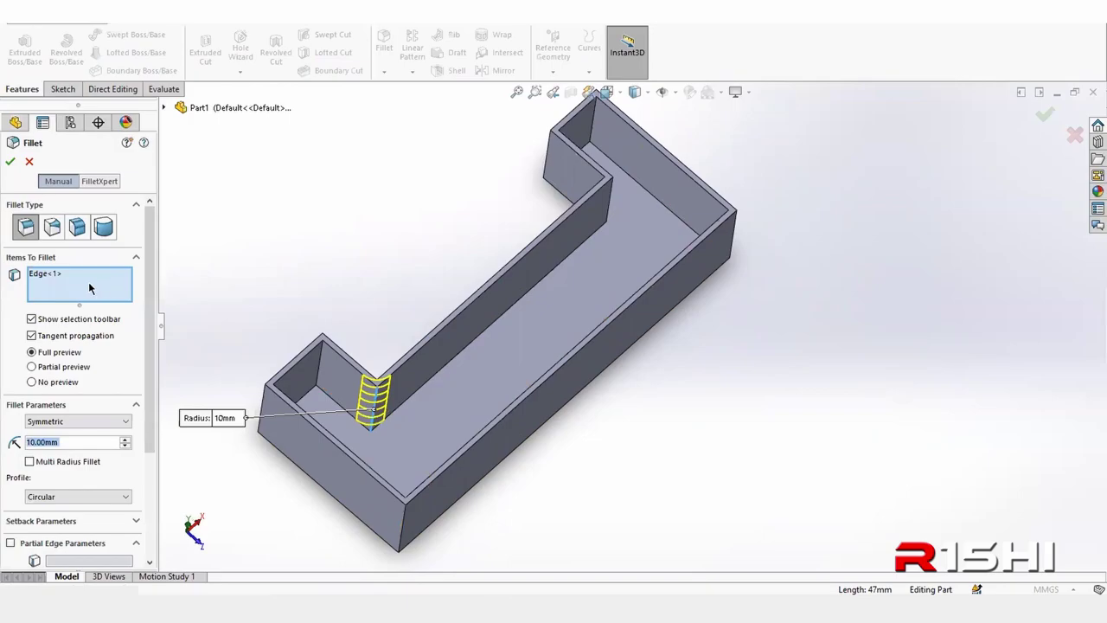
left_click(608, 206)
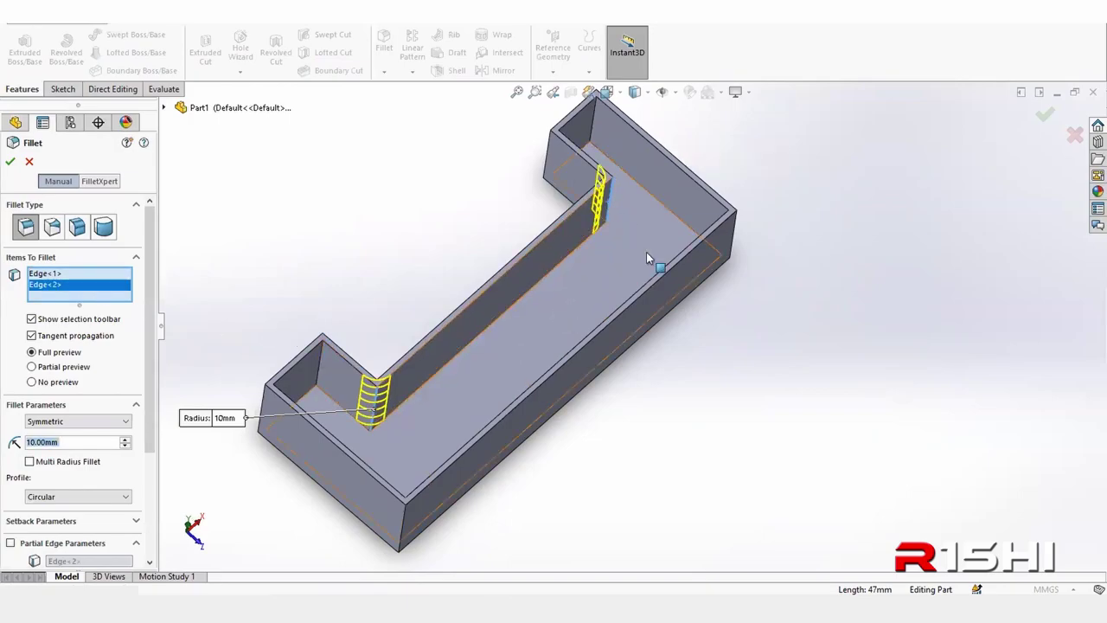
left_click(29, 462)
mouse_move(629, 285)
middle_mouse_down()
mouse_move(630, 389)
mouse_move(620, 235)
middle_mouse_up()
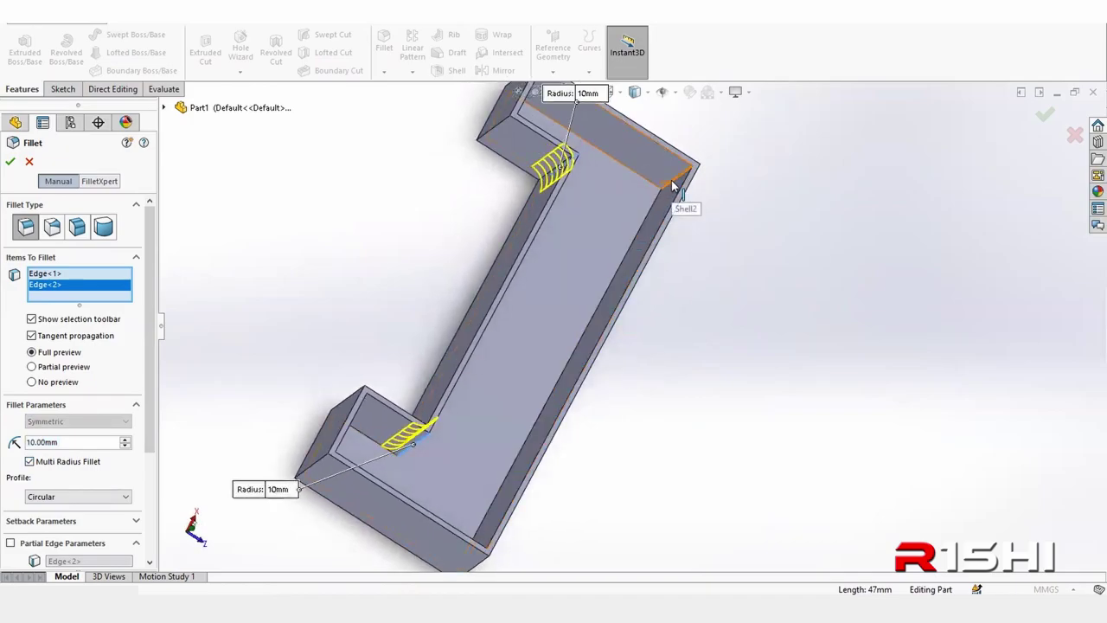
left_click(30, 163)
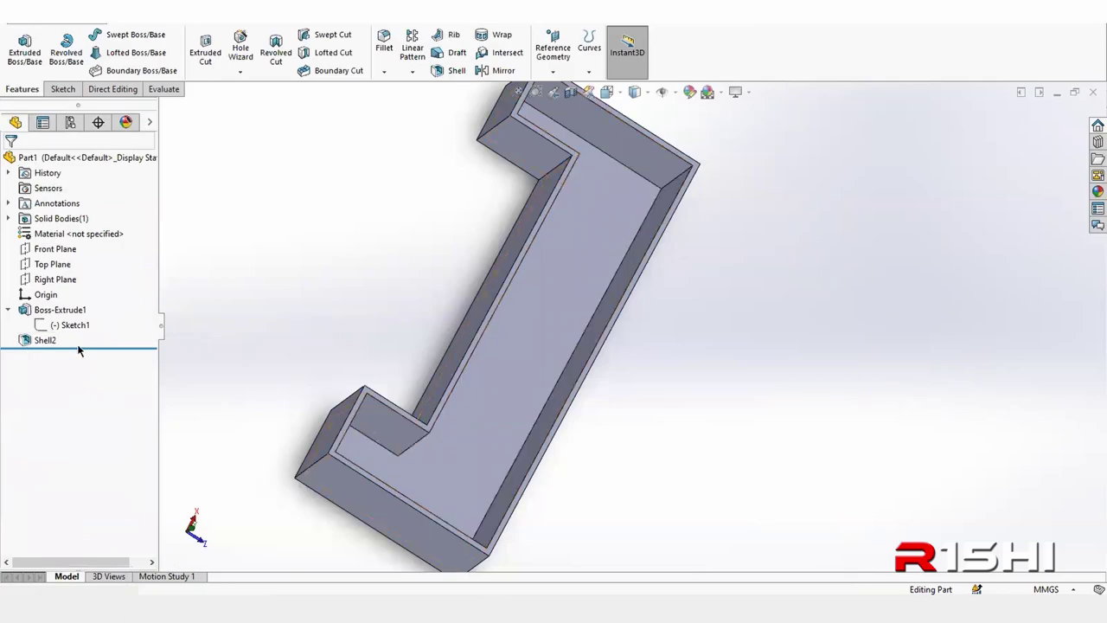
- Roll the part back above Shell2 and view the solid C-shaped block isometrically
left_click_drag(58, 347, 101, 333)
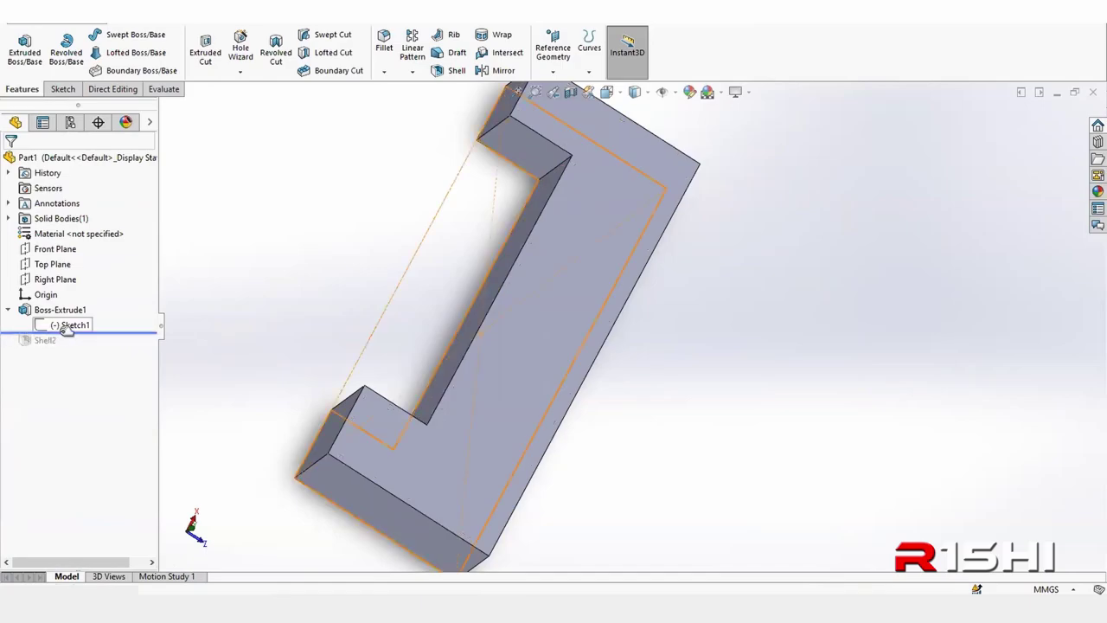
mouse_move(132, 333)
left_mouse_down()
mouse_move(131, 346)
mouse_move(136, 334)
left_mouse_up()
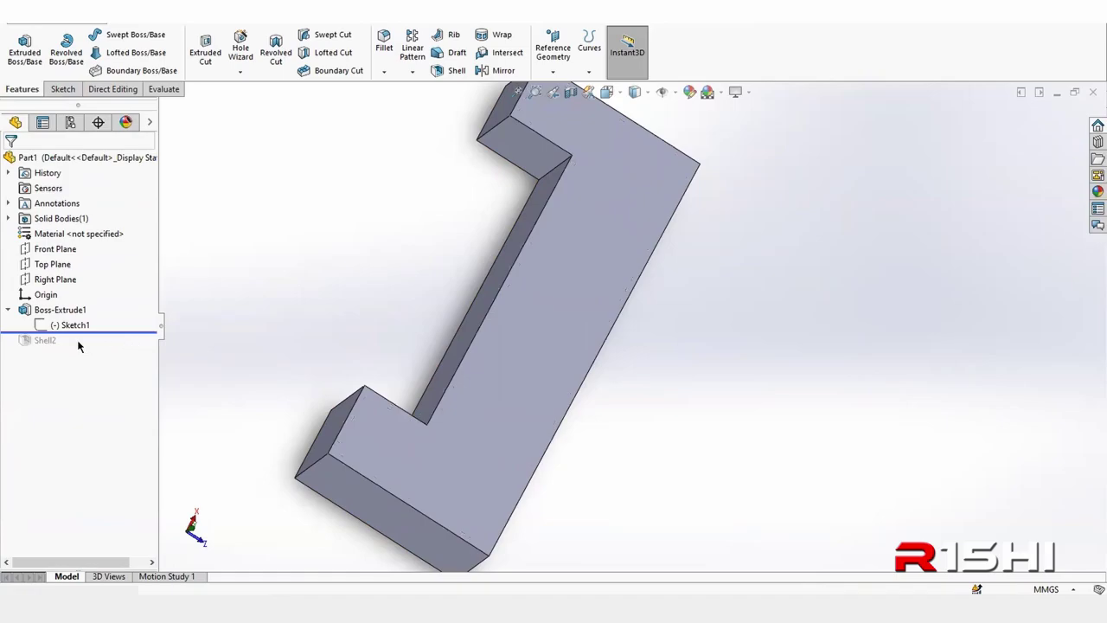
mouse_move(360, 340)
middle_mouse_down()
mouse_move(345, 186)
mouse_move(345, 200)
middle_mouse_up()
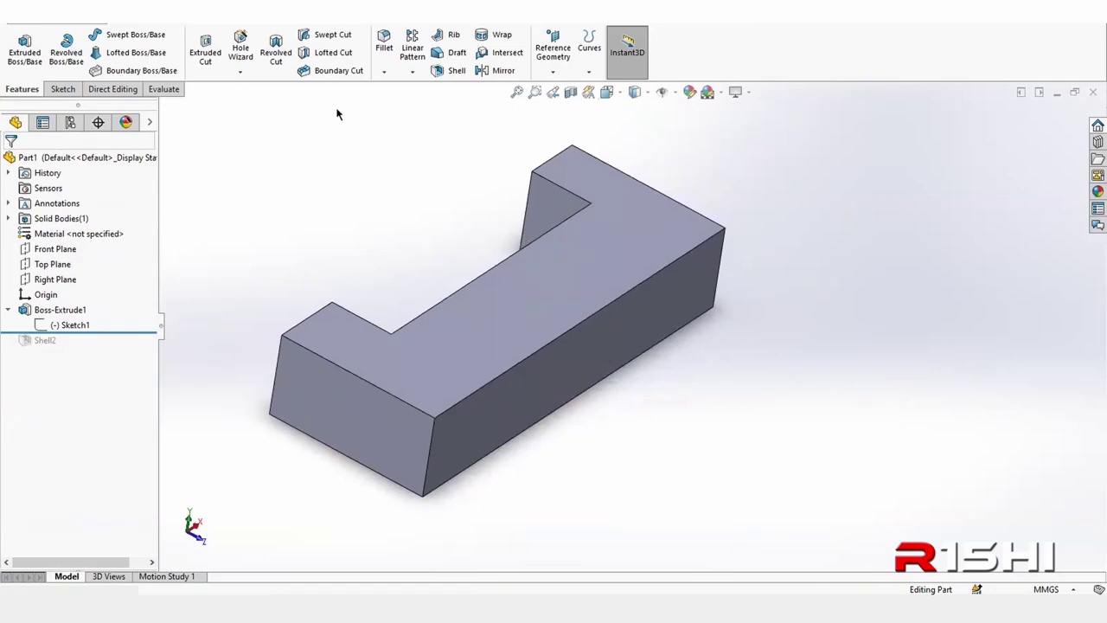
- Add a 5 mm Fillet1 to the eight vertical edges connected to the start face
left_click(385, 47)
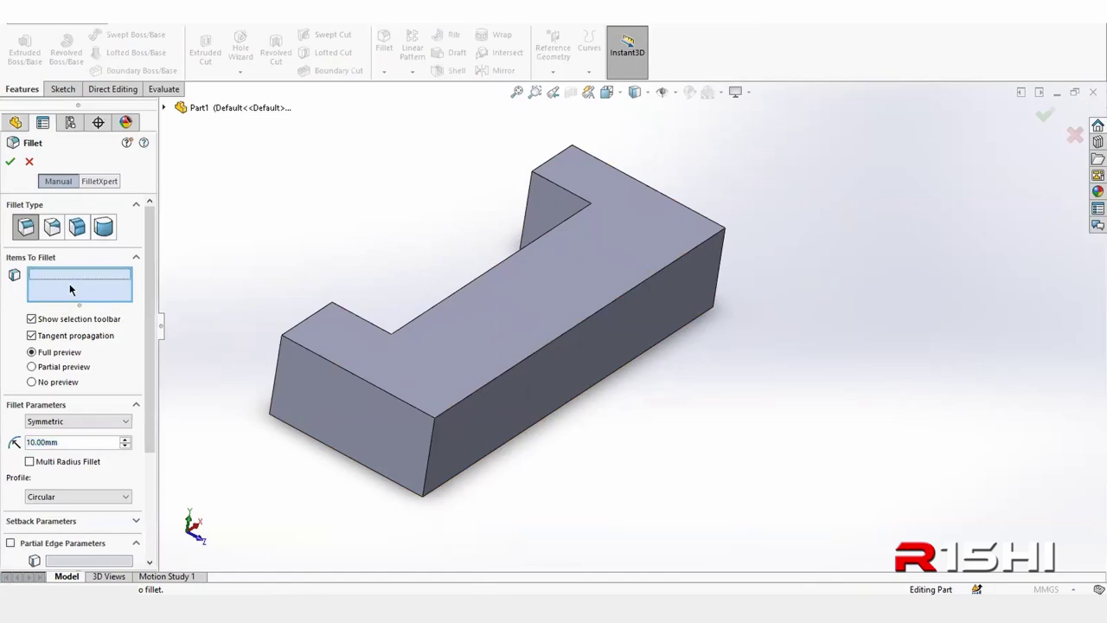
double_click(71, 443)
type("5")
key("Return")
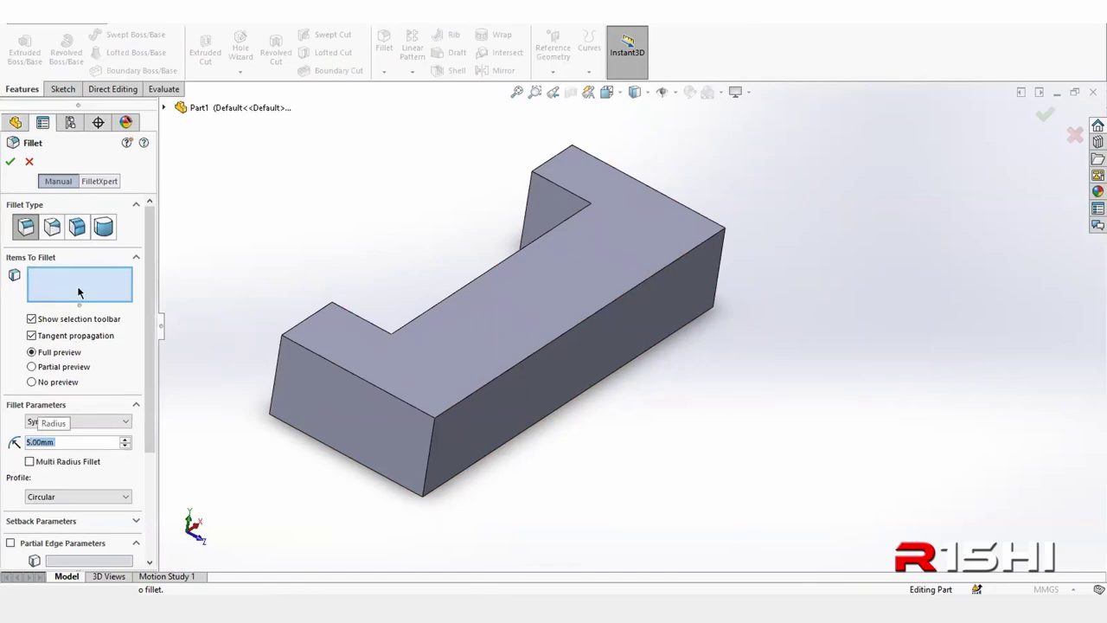
left_click(428, 456)
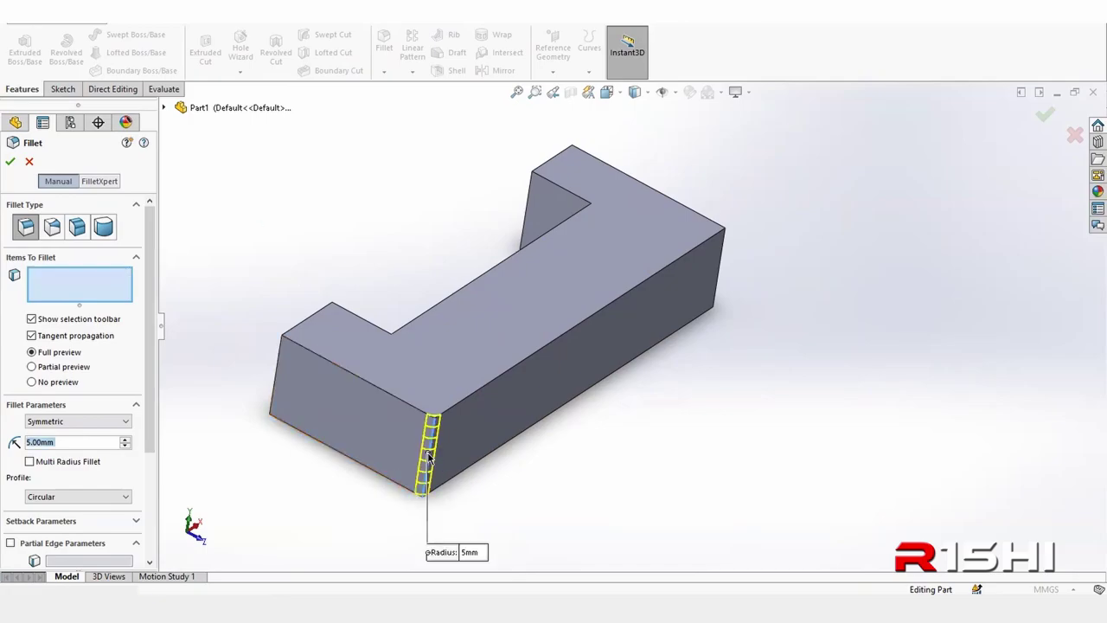
left_click(467, 414)
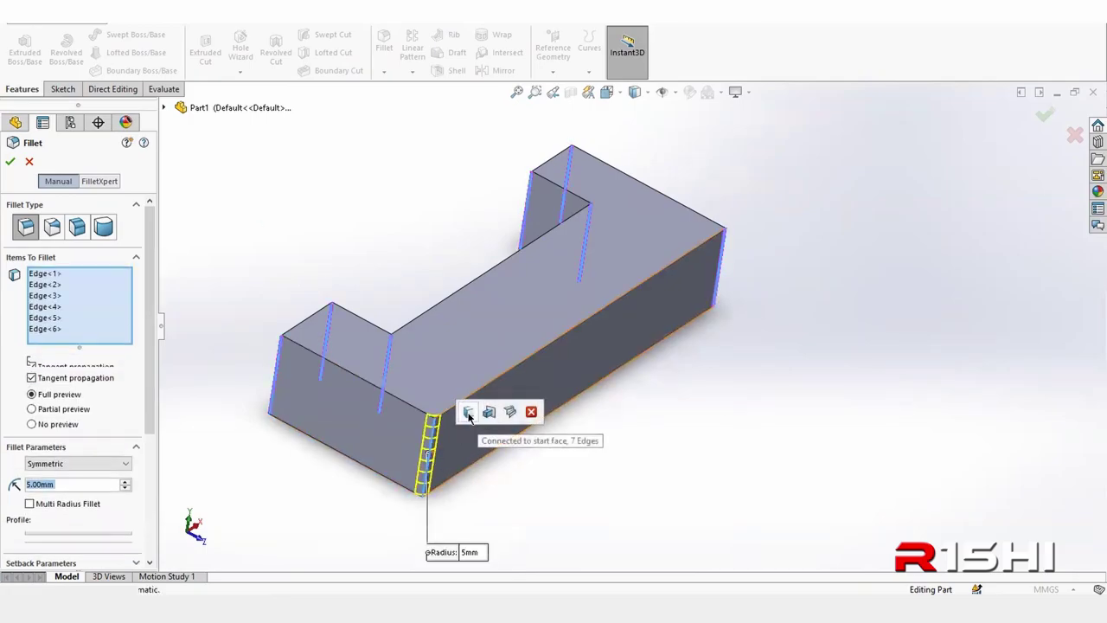
left_click(468, 415)
left_click(10, 162)
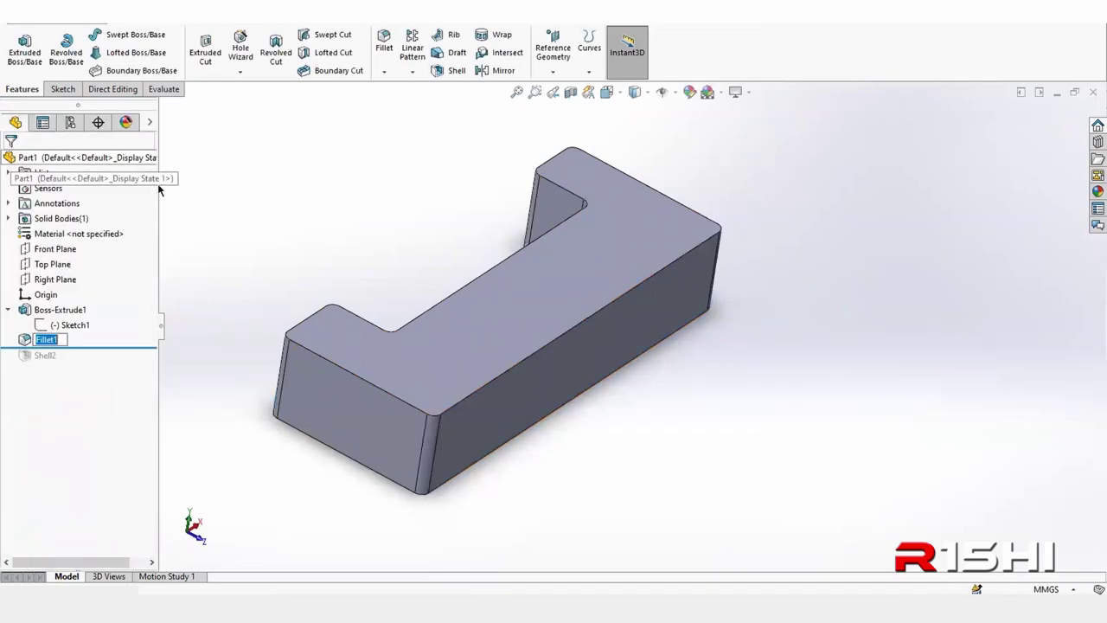
mouse_move(397, 227)
middle_mouse_down()
mouse_move(447, 243)
mouse_move(261, 259)
middle_mouse_up()
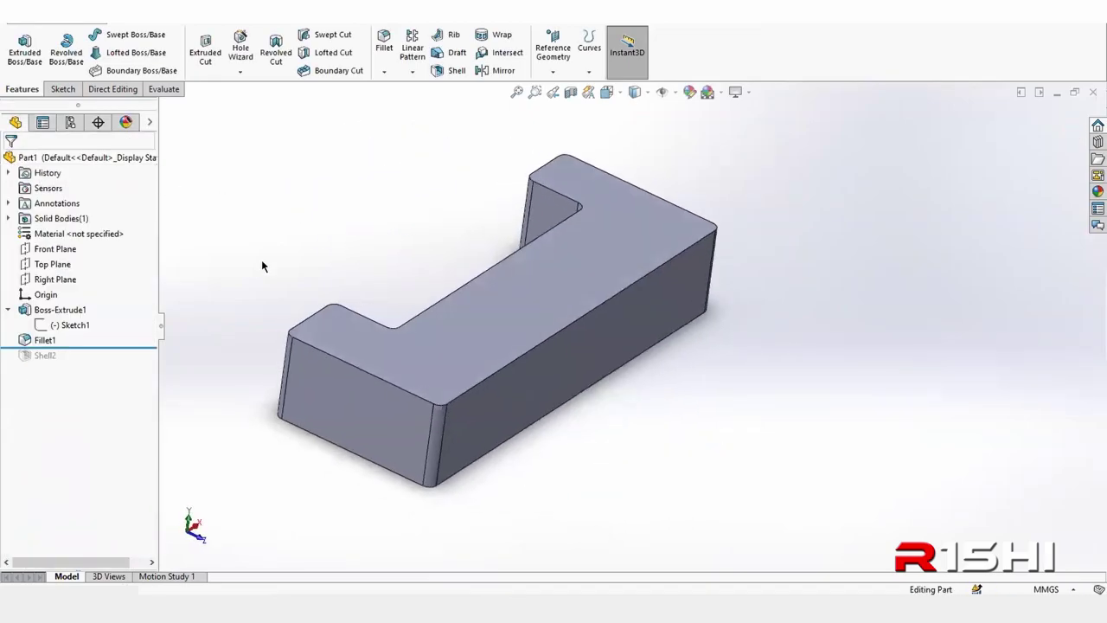
right_click(51, 336)
left_click(60, 242)
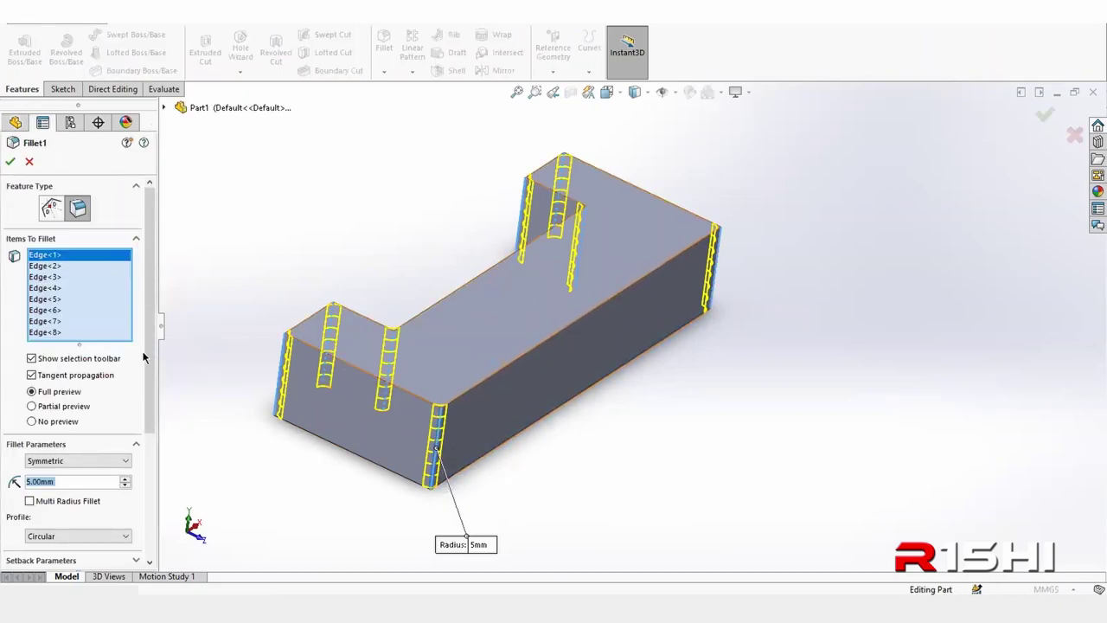
- Clear Fillet1's edge list and reselect the edges connected to the start face, keeping 5 mm
left_click(47, 281)
right_click(47, 282)
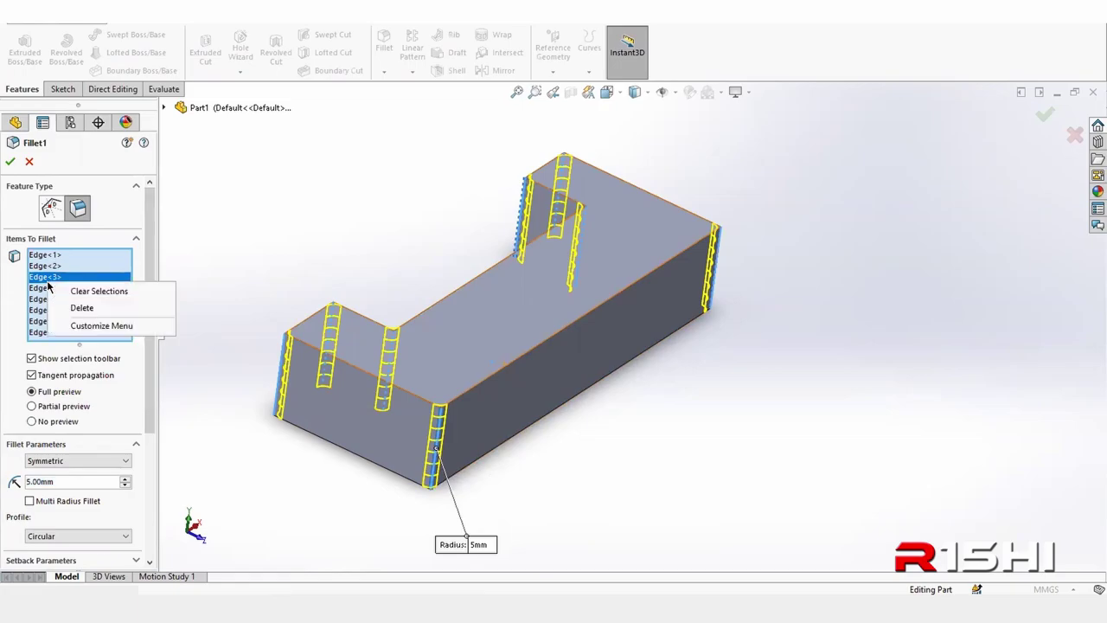
left_click(78, 291)
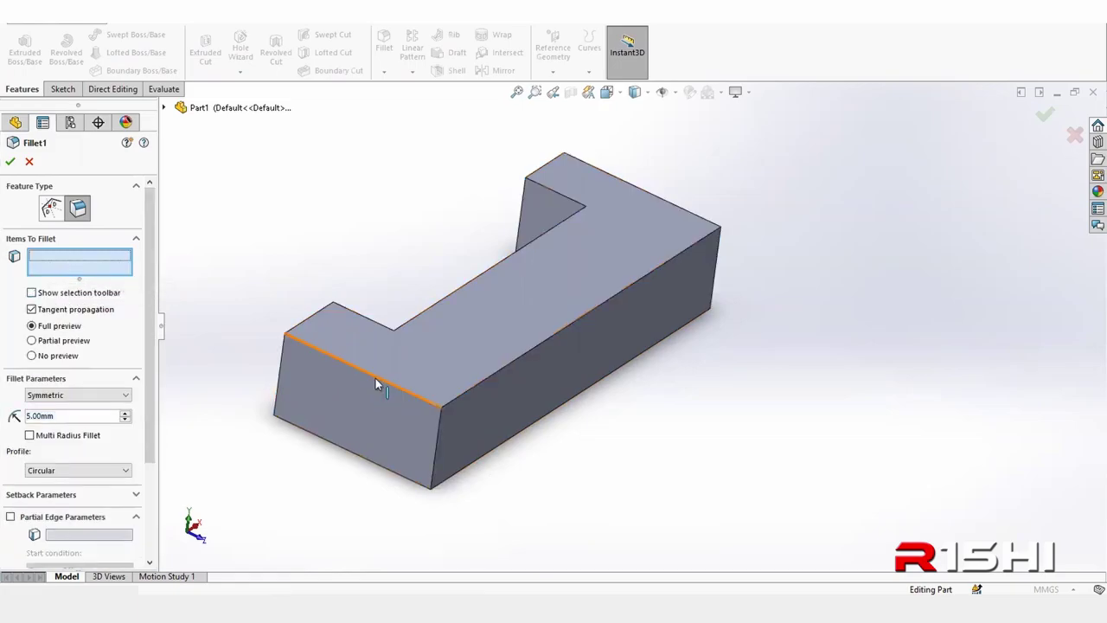
left_click(436, 460)
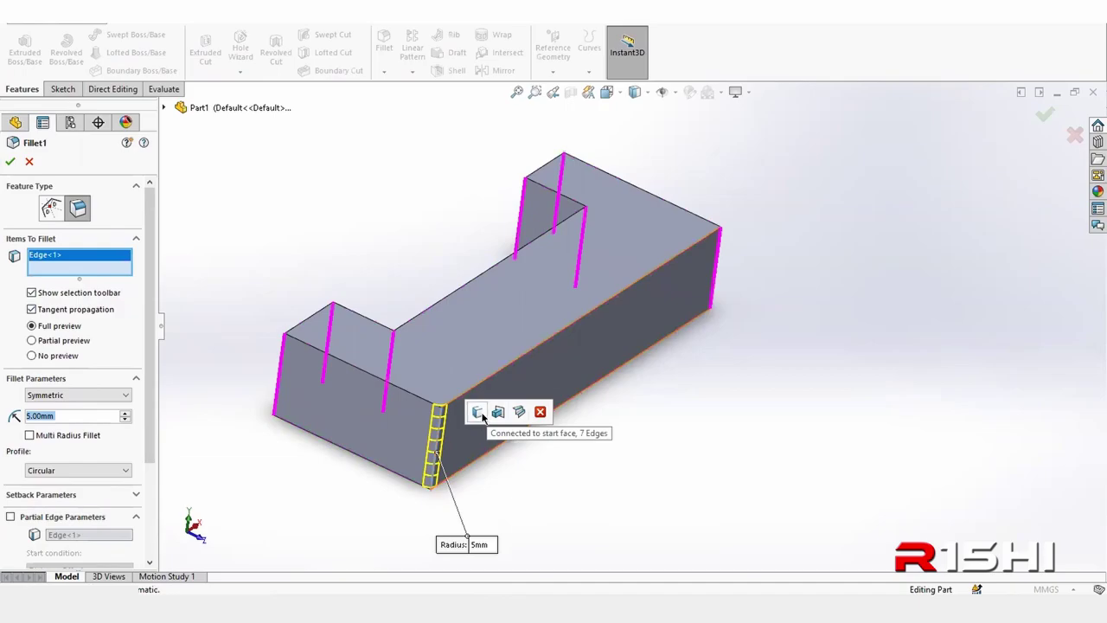
left_click(475, 416)
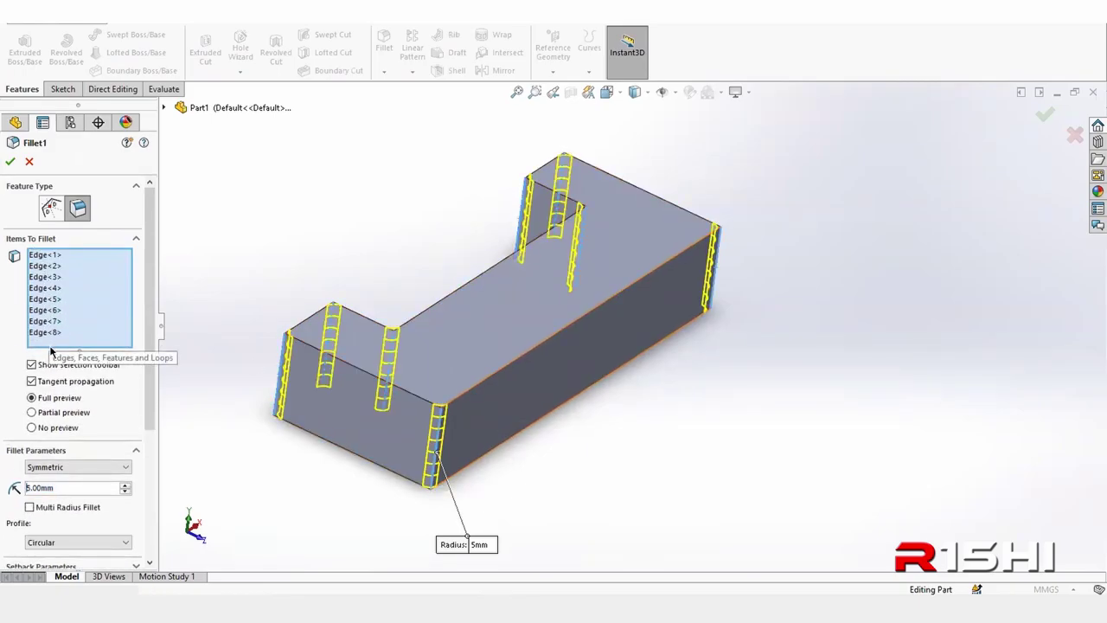
left_click(9, 161)
mouse_move(368, 278)
middle_mouse_down()
mouse_move(450, 210)
mouse_move(475, 247)
mouse_move(331, 286)
mouse_move(388, 291)
mouse_move(415, 160)
mouse_move(507, 308)
middle_mouse_up()
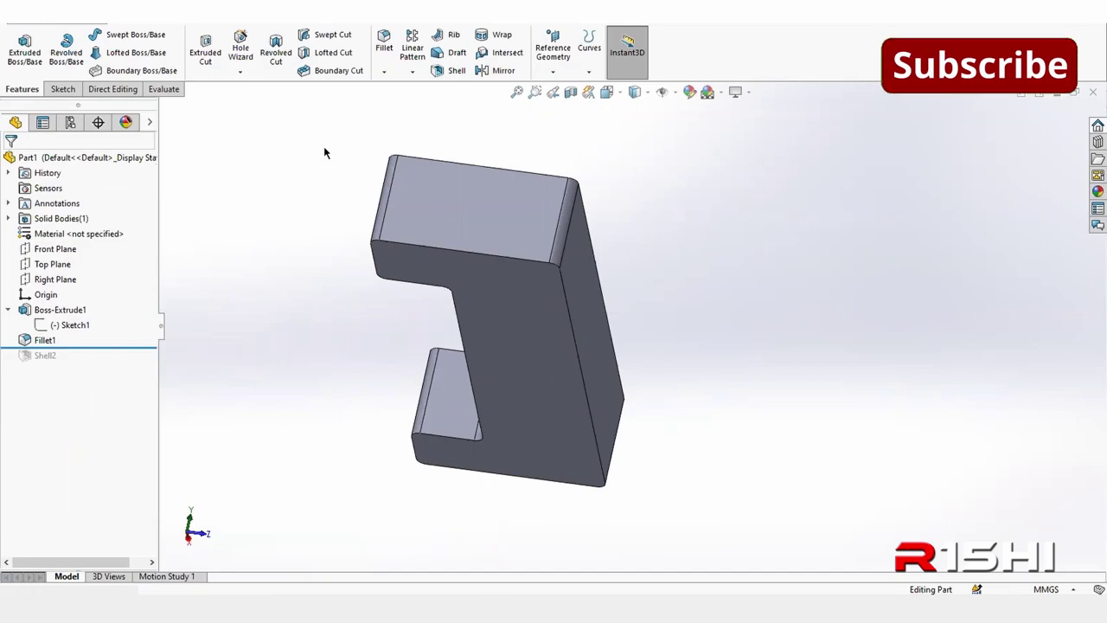
- Fillet every edge of the front face with a 10 mm radius as Fillet2
left_click(383, 43)
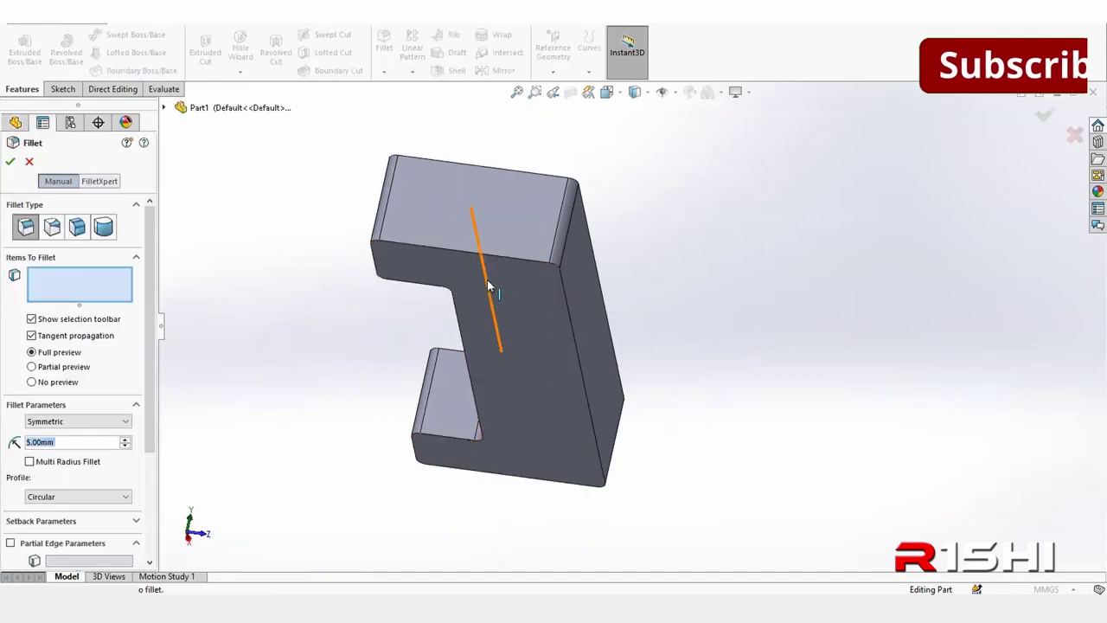
left_click(524, 312)
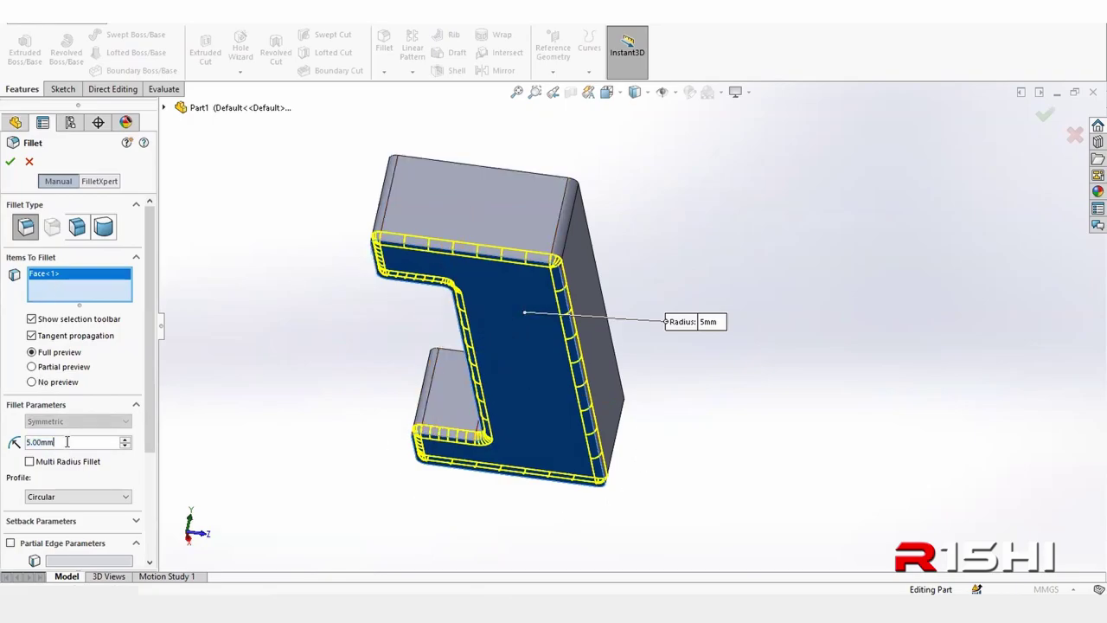
type("10")
key("Return")
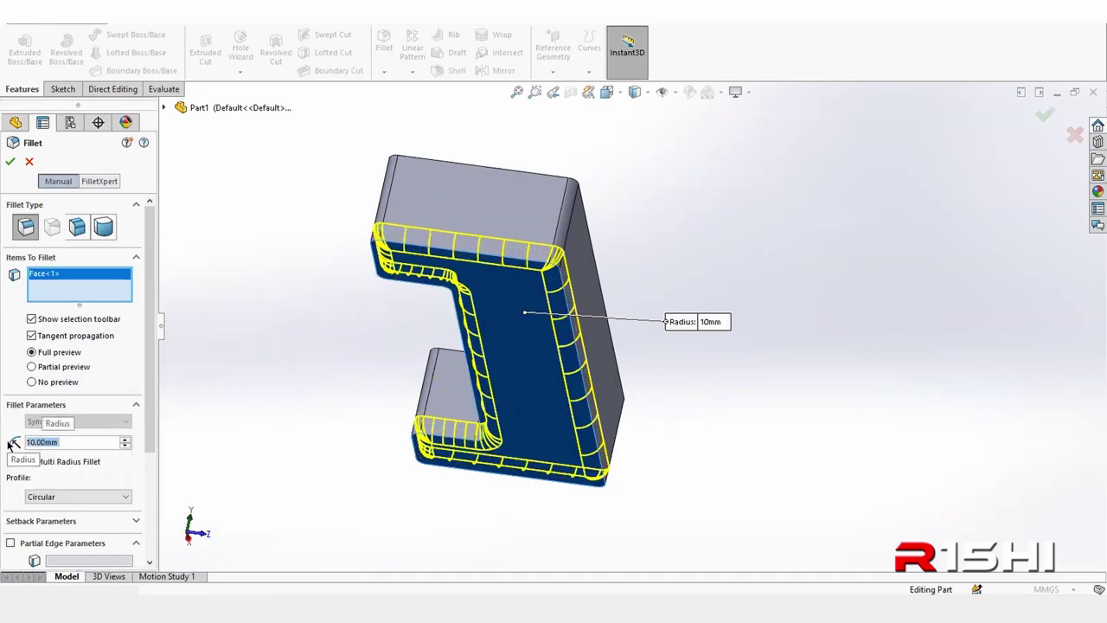
left_click(10, 161)
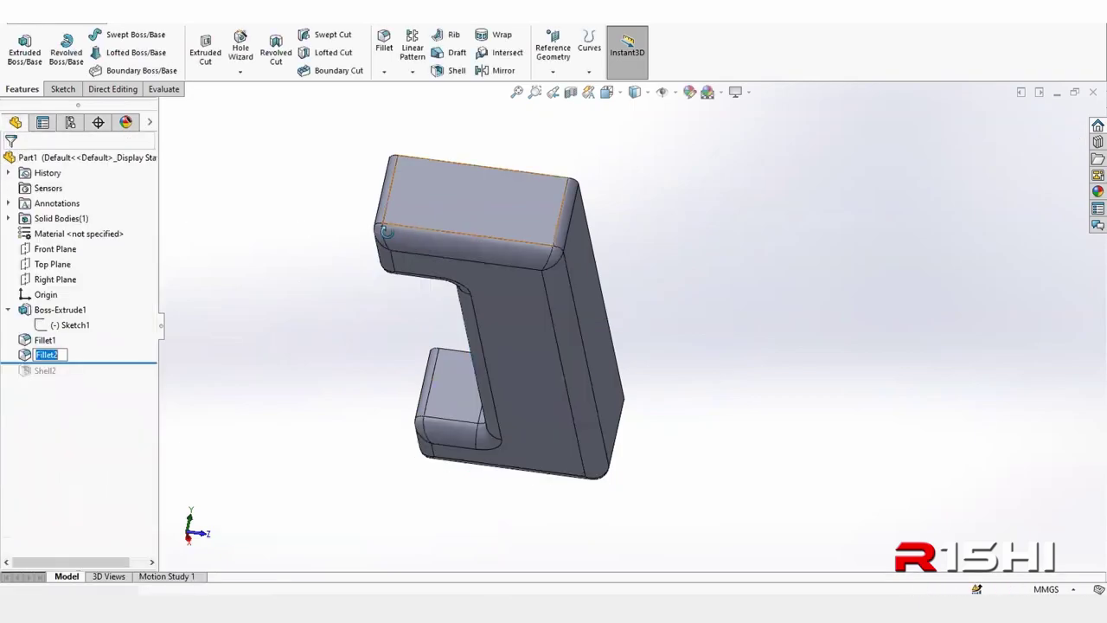
mouse_move(388, 240)
middle_mouse_down()
mouse_move(301, 409)
mouse_move(302, 333)
middle_mouse_up()
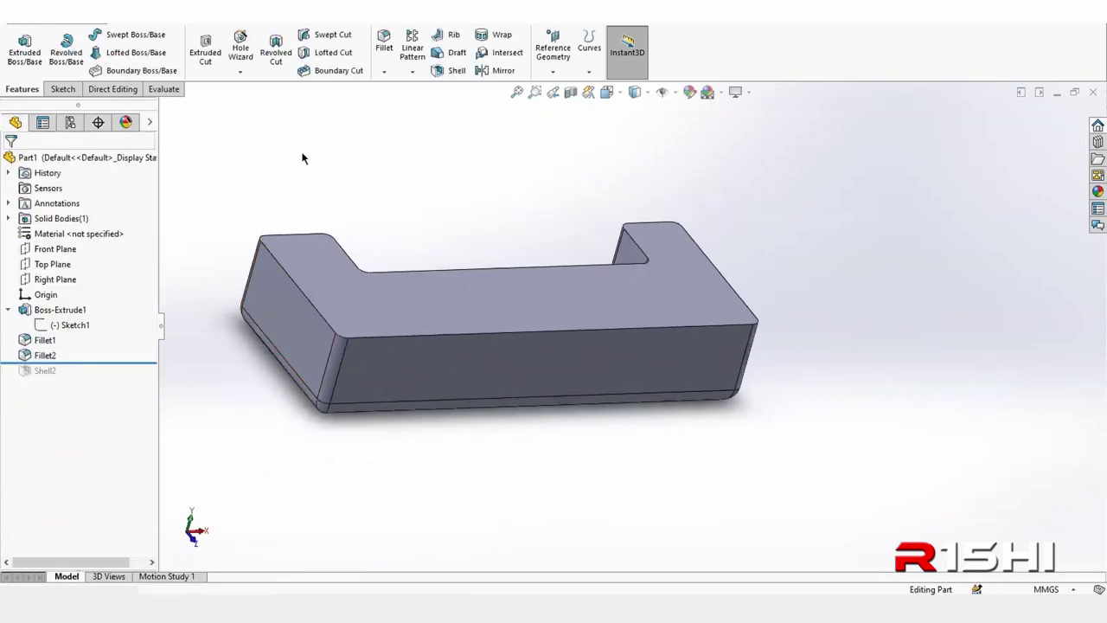
left_click(453, 72)
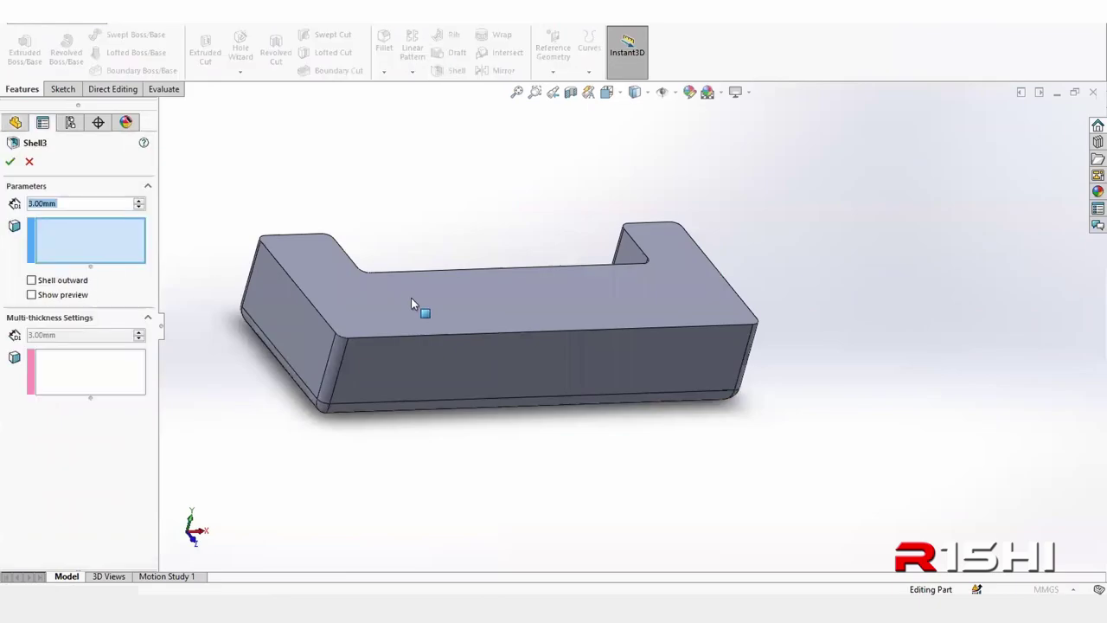
- Cancel the new shell and roll the model forward so Shell2 follows the fillets
left_click(28, 159)
left_click_drag(112, 362, 112, 378)
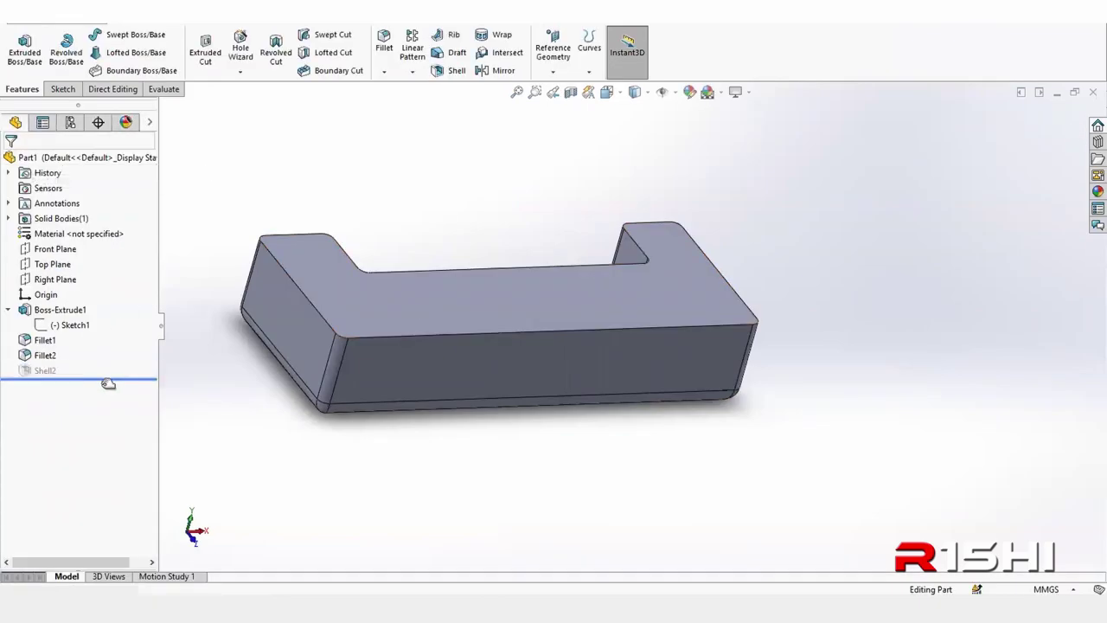
mouse_move(420, 314)
middle_mouse_down()
mouse_move(426, 346)
mouse_move(479, 424)
mouse_move(403, 502)
middle_mouse_up()
- Zoom into a cavity corner and select its inner and outer edges to check their radii
scroll(403, 501, "down", 5)
scroll(346, 279, "down", 3)
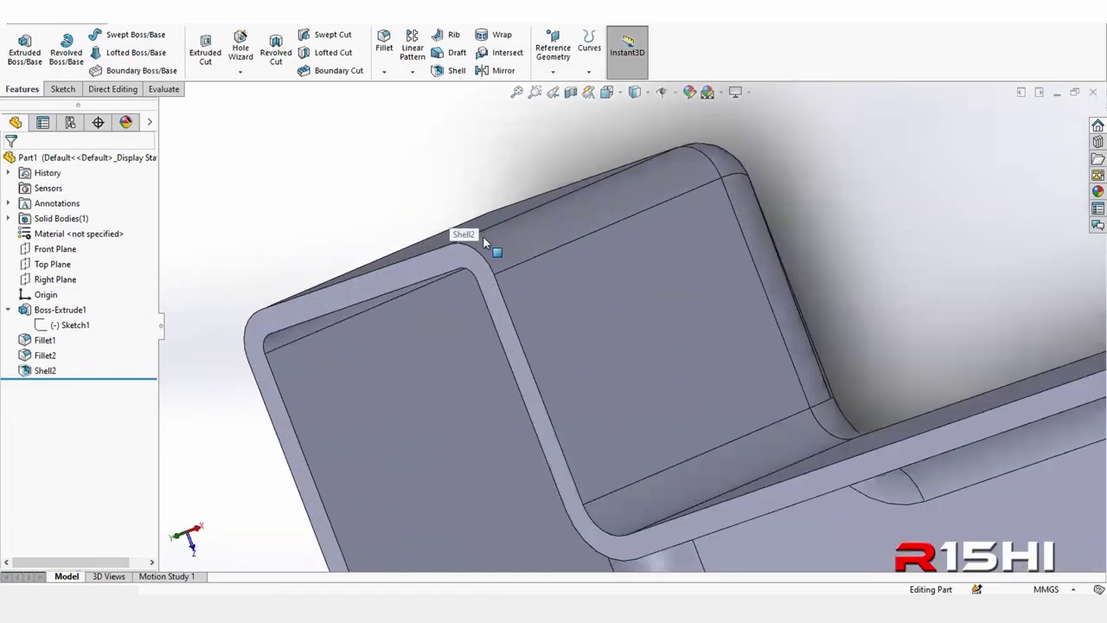
middle_click_drag(545, 202, 541, 168)
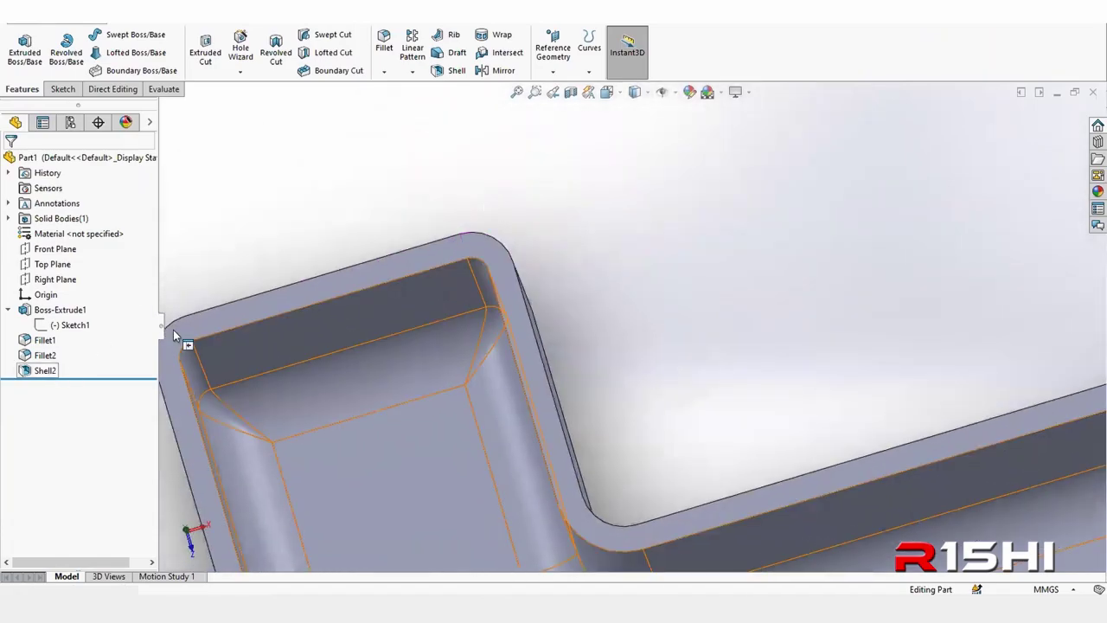
middle_click_drag(506, 297, 493, 284)
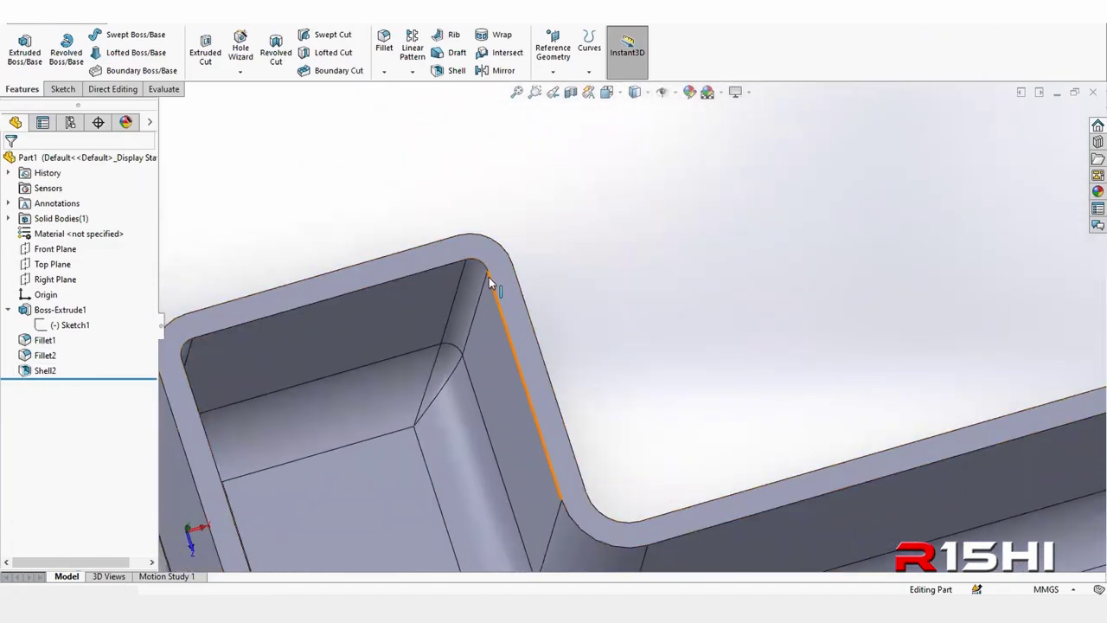
left_click(484, 271)
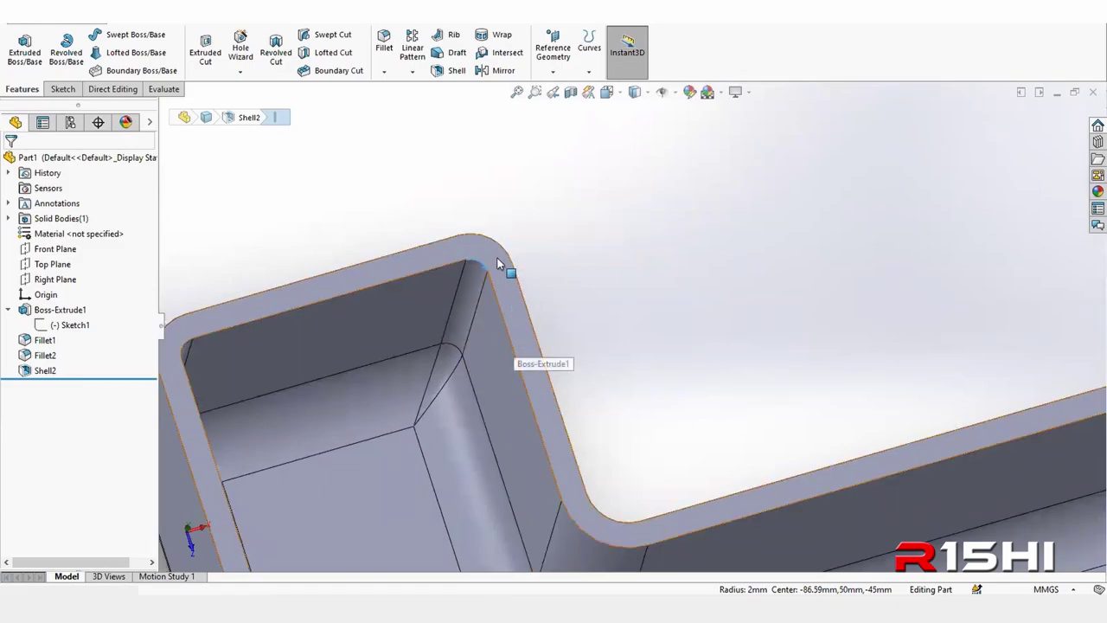
left_click(490, 243)
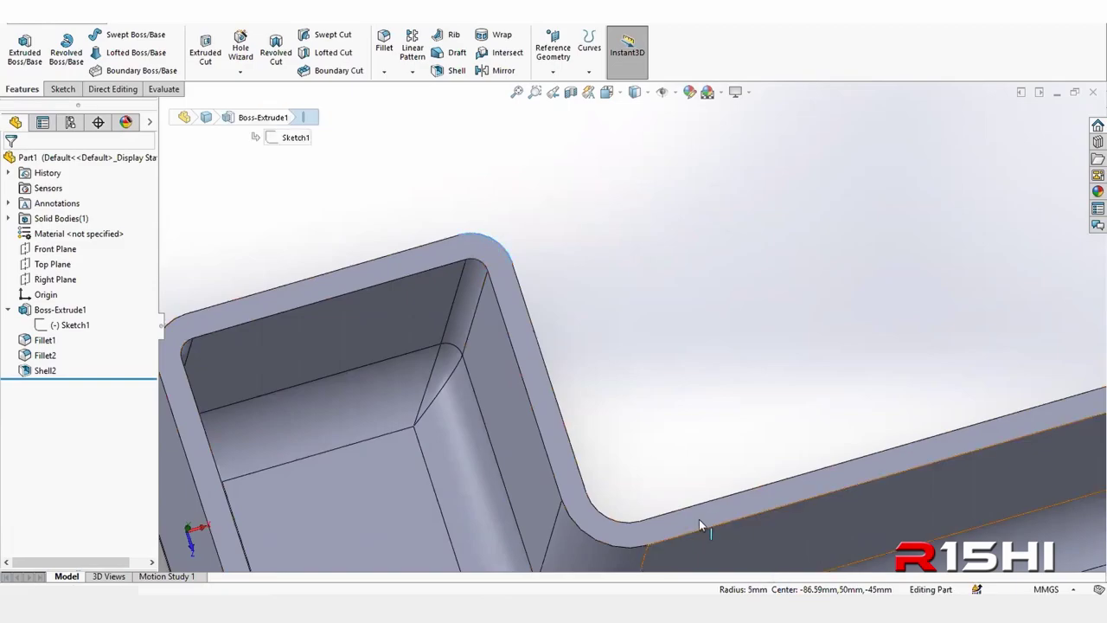
left_click(478, 266)
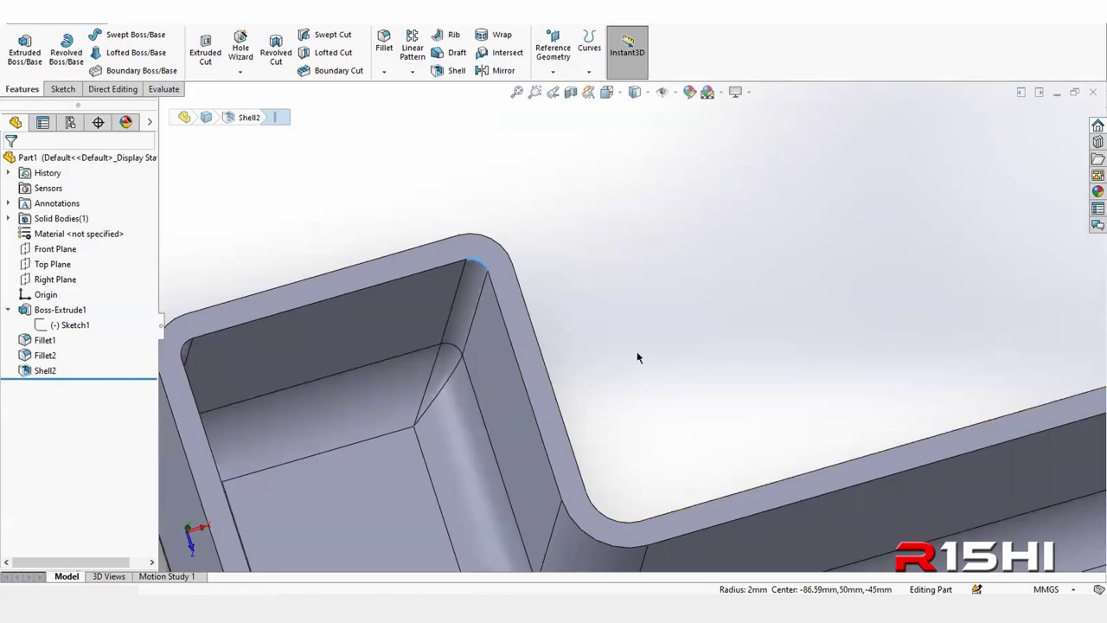
scroll(636, 351, "down", 2)
scroll(583, 289, "up", 1)
scroll(559, 282, "up", 3)
- Orbit around the shelled tray to inspect its front wall and inner floor
scroll(547, 268, "up", 5)
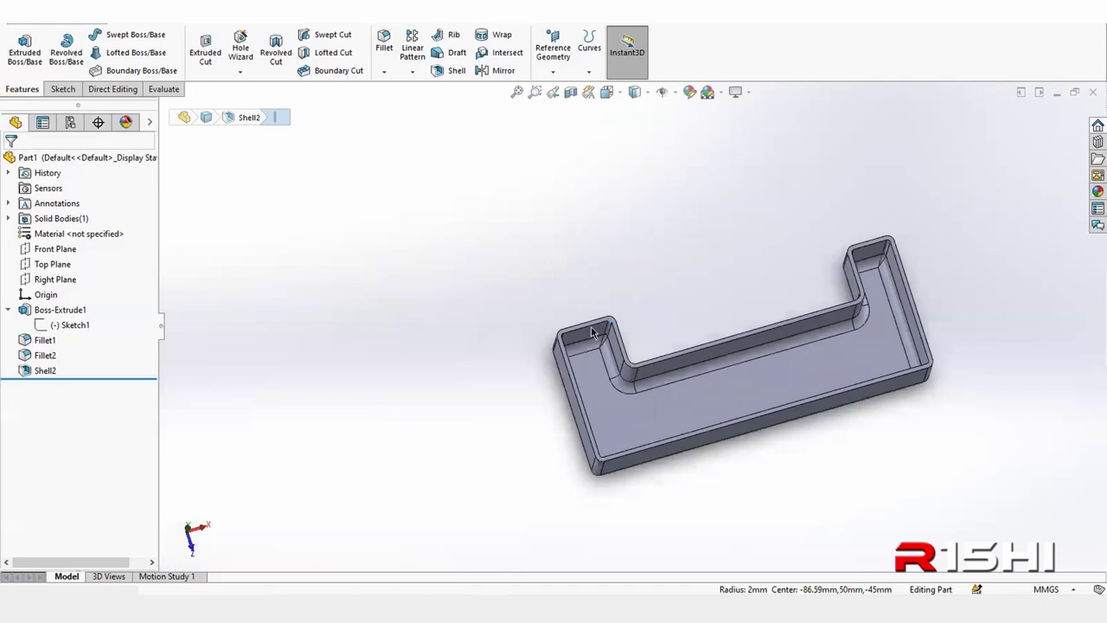
middle_click_drag(547, 268, 664, 354)
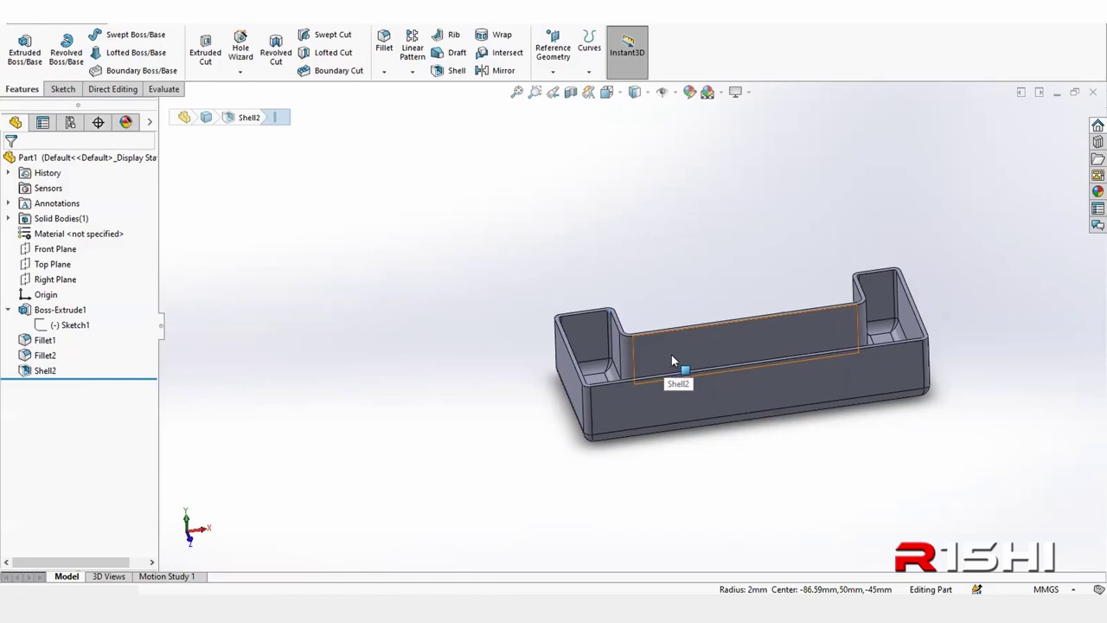
middle_click_drag(671, 355, 664, 458)
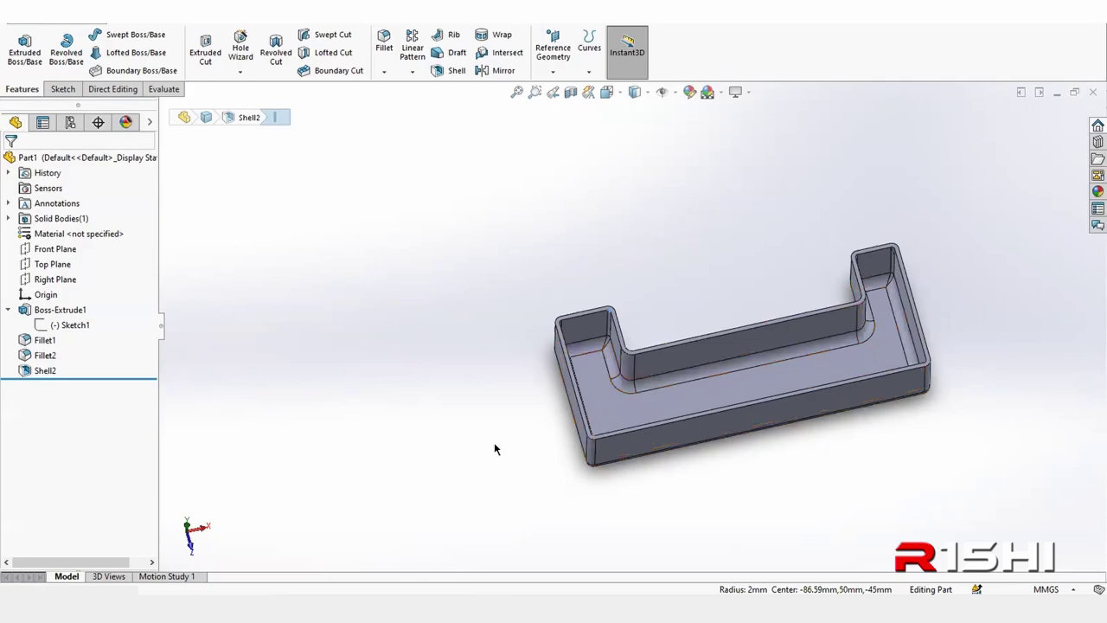
middle_click_drag(657, 458, 677, 308)
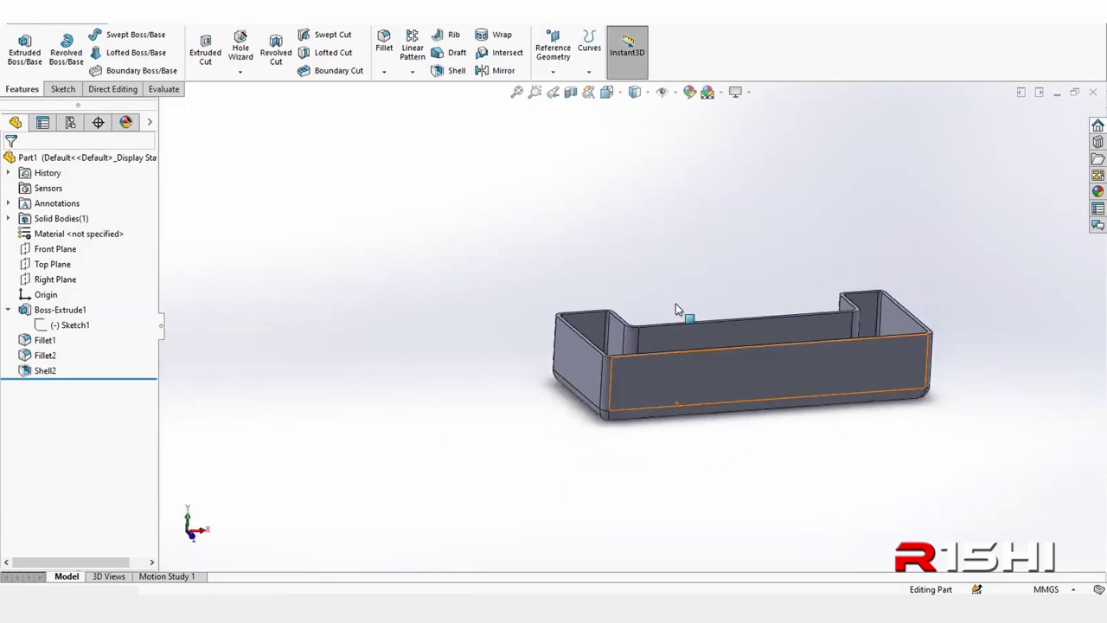
middle_click_drag(847, 361, 849, 358)
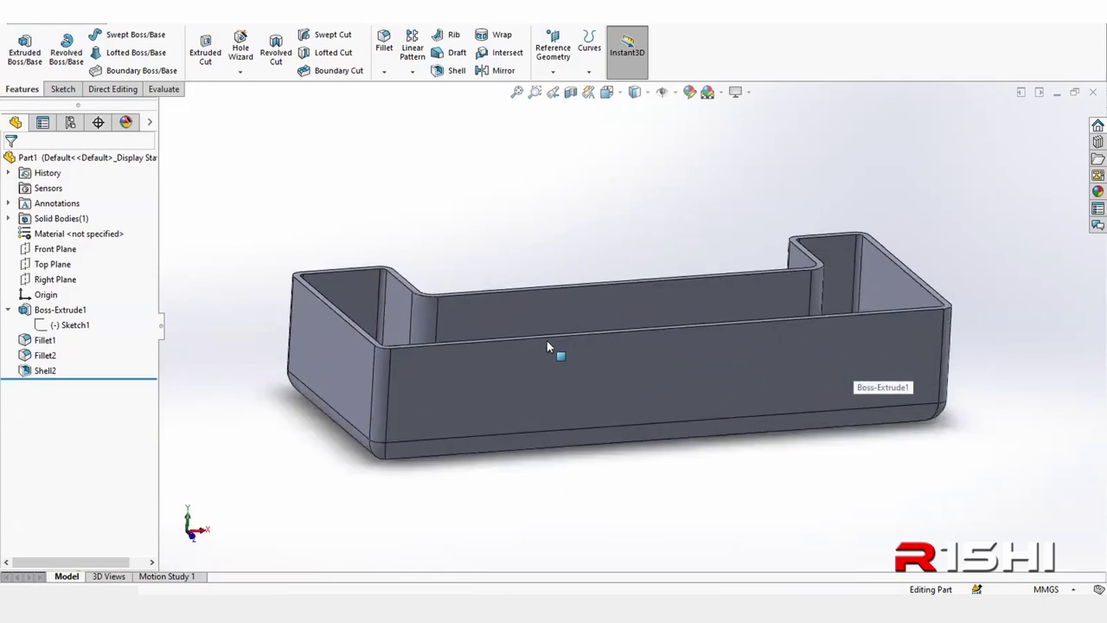
- Close the part document, answering the save prompt
mouse_move(546, 339)
middle_mouse_down()
mouse_move(540, 443)
mouse_move(496, 435)
middle_mouse_up()
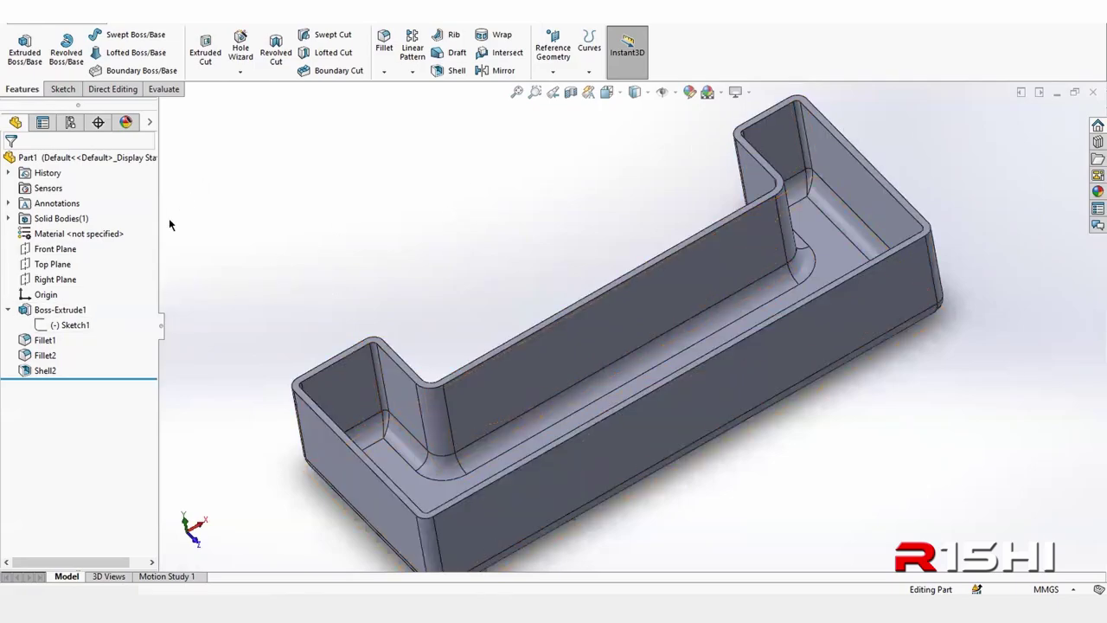
left_click(1092, 92)
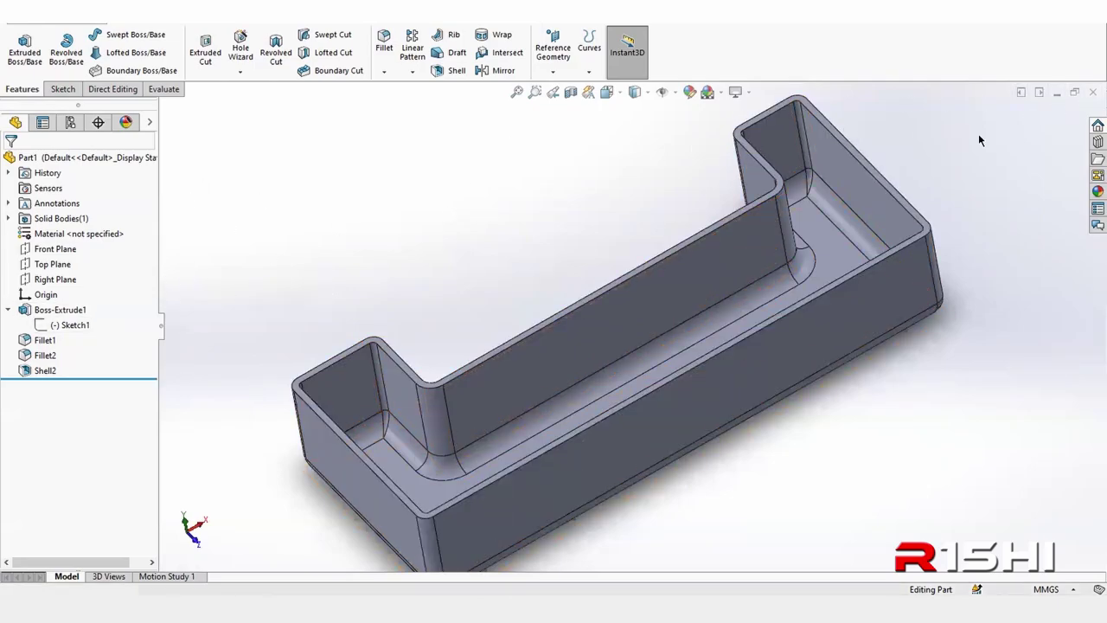
left_click(510, 323)
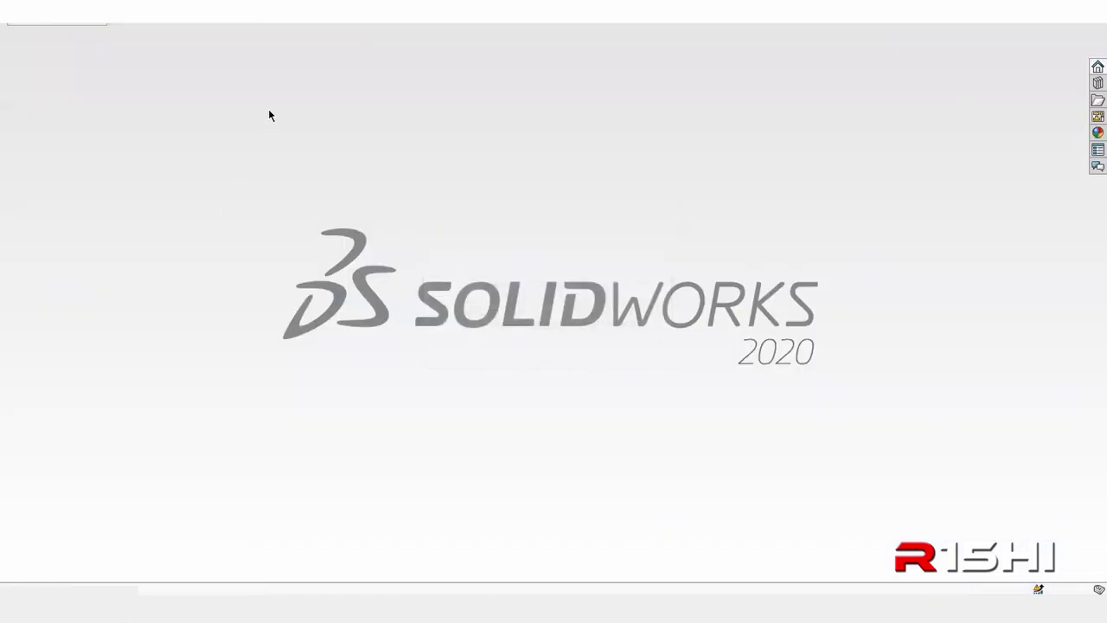
- Create a new part and draw a centre rectangle from the origin on the Top Plane
key("ctrl+n")
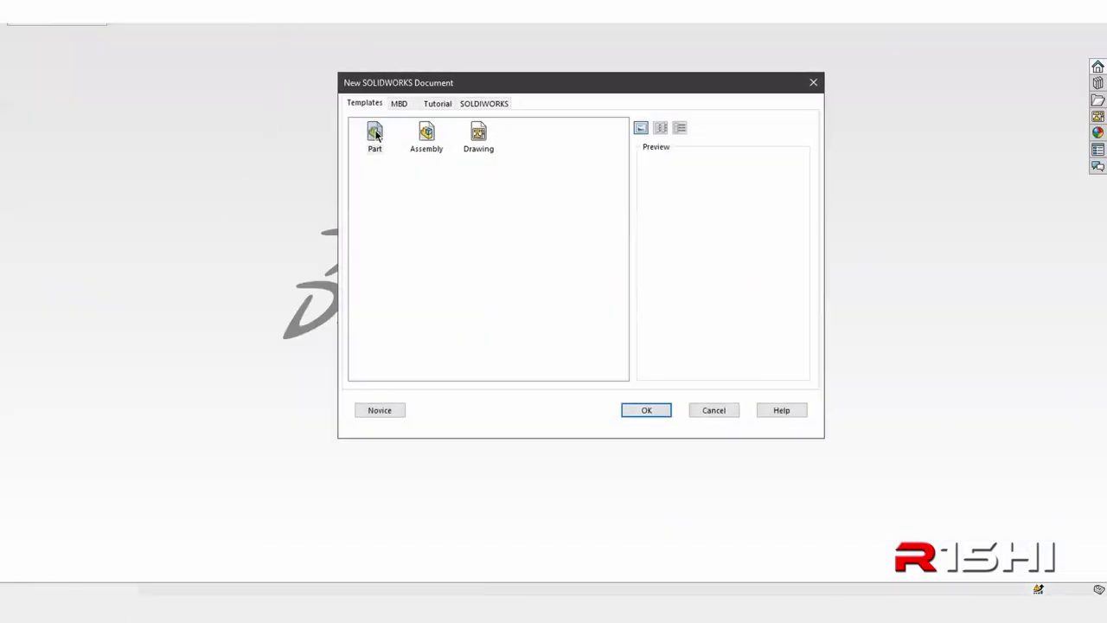
double_click(375, 134)
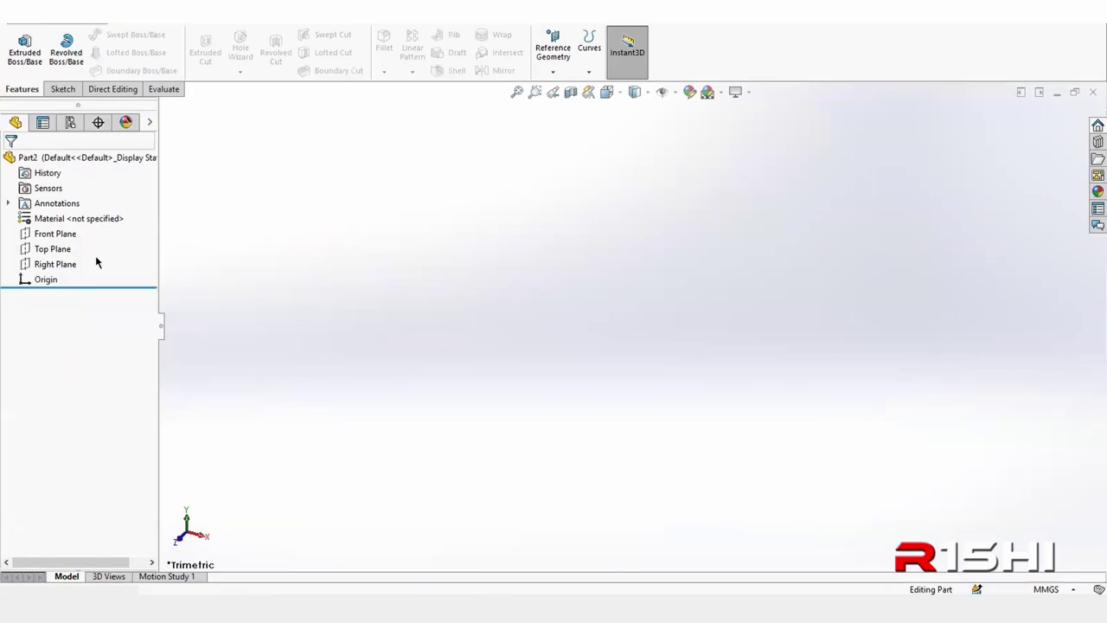
left_click(54, 248)
left_click(76, 229)
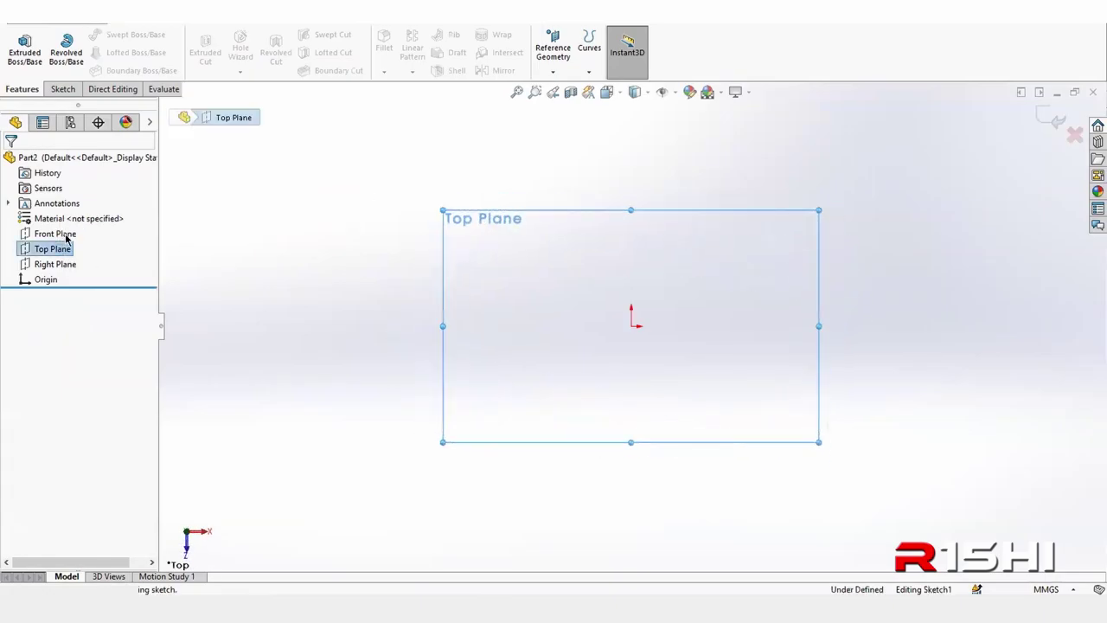
left_click(103, 53)
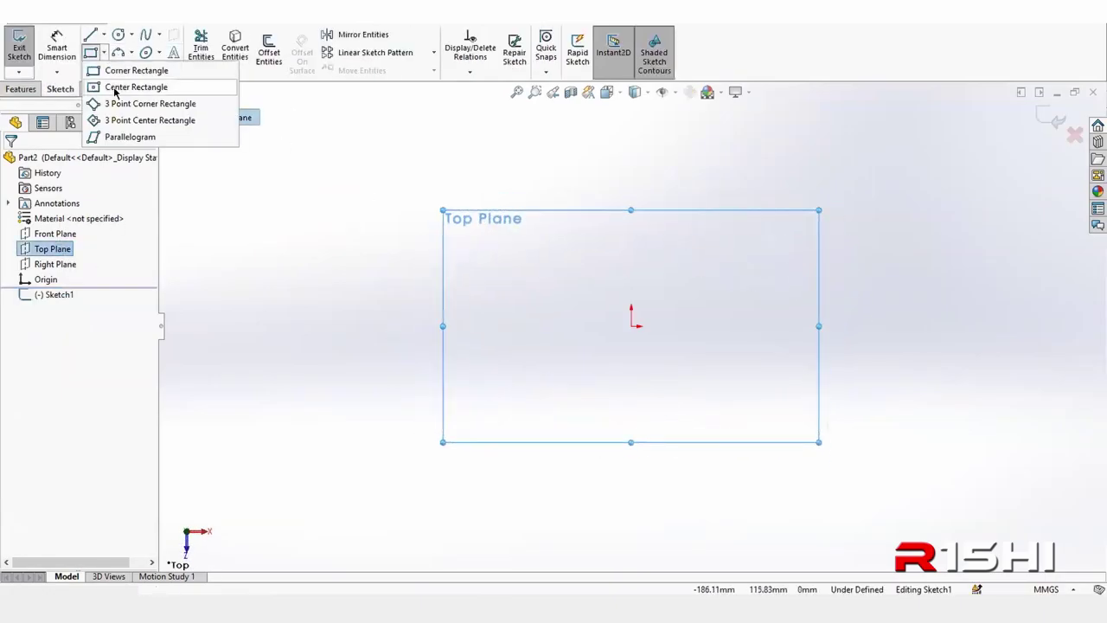
left_click(115, 88)
left_click(632, 326)
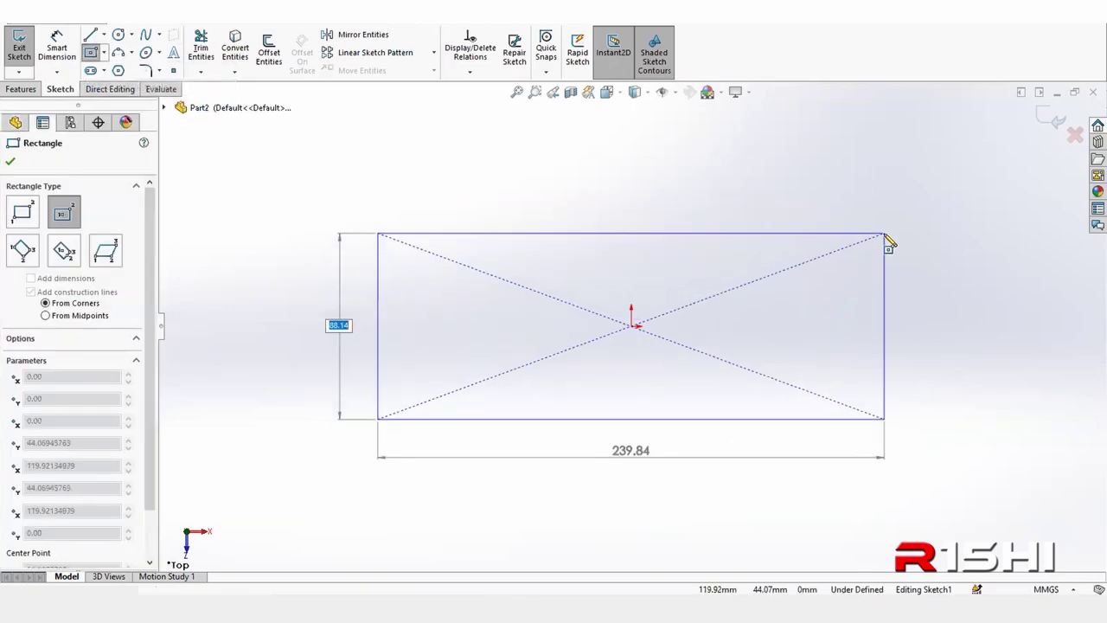
left_click(859, 222)
- Dimension the rectangle 250 mm wide by 150 mm high and exit the sketch
key("d")
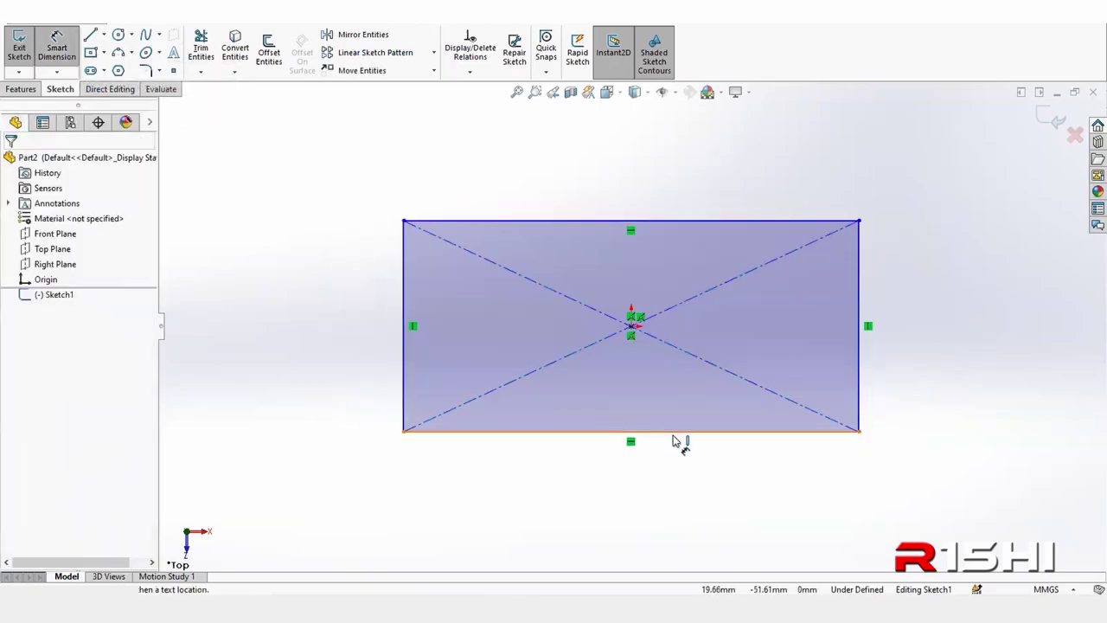
left_click(676, 441)
left_click(665, 497)
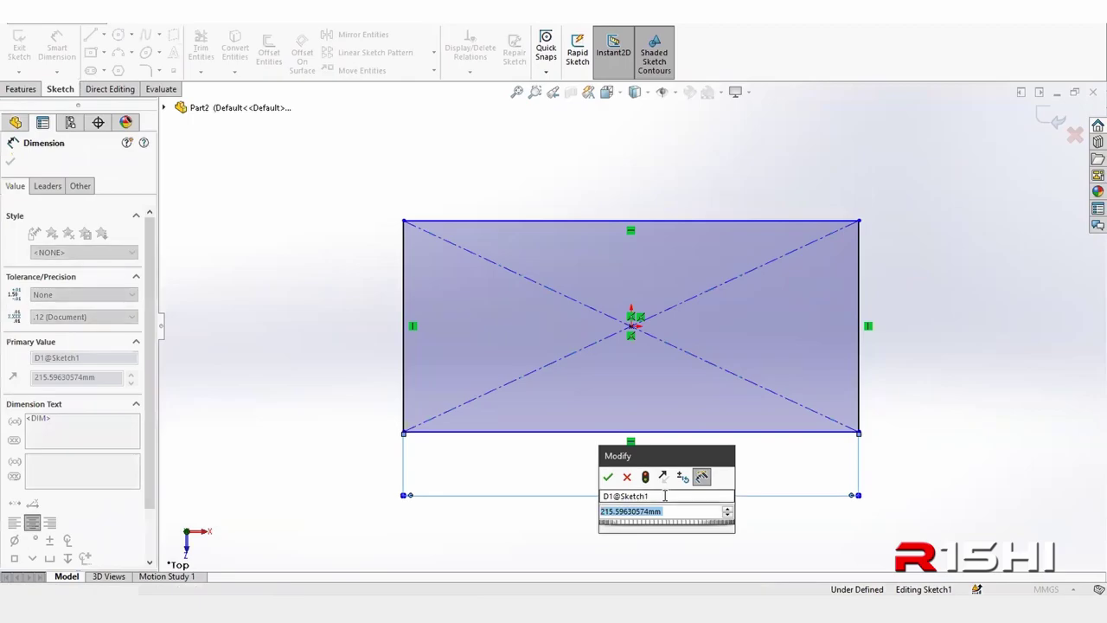
type("250")
key("Return")
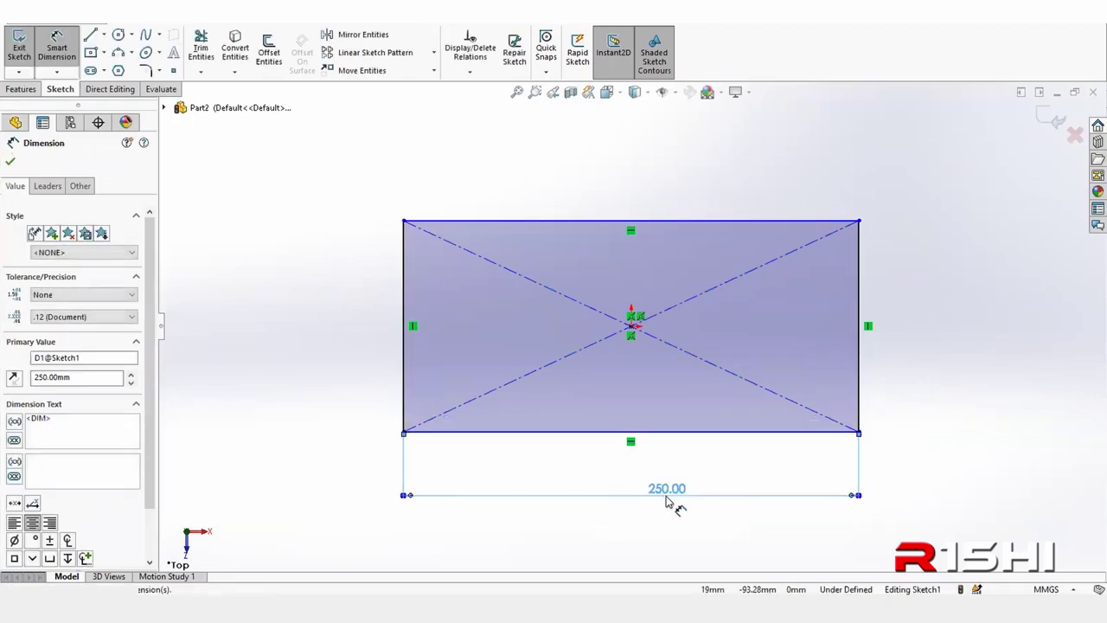
left_click(859, 390)
left_click(928, 331)
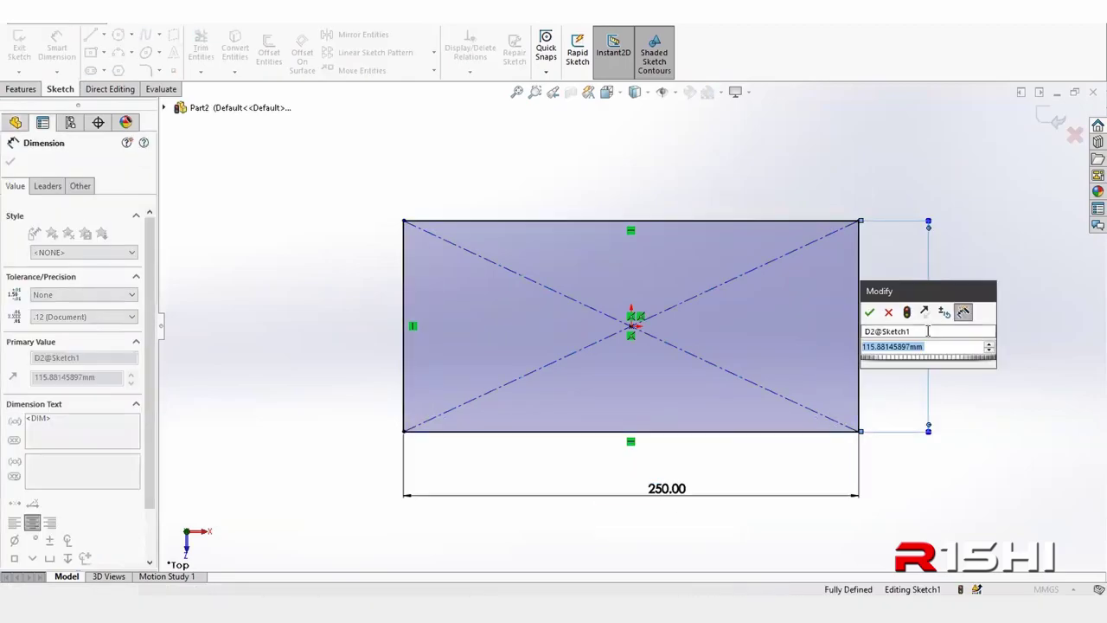
type("150")
key("Return")
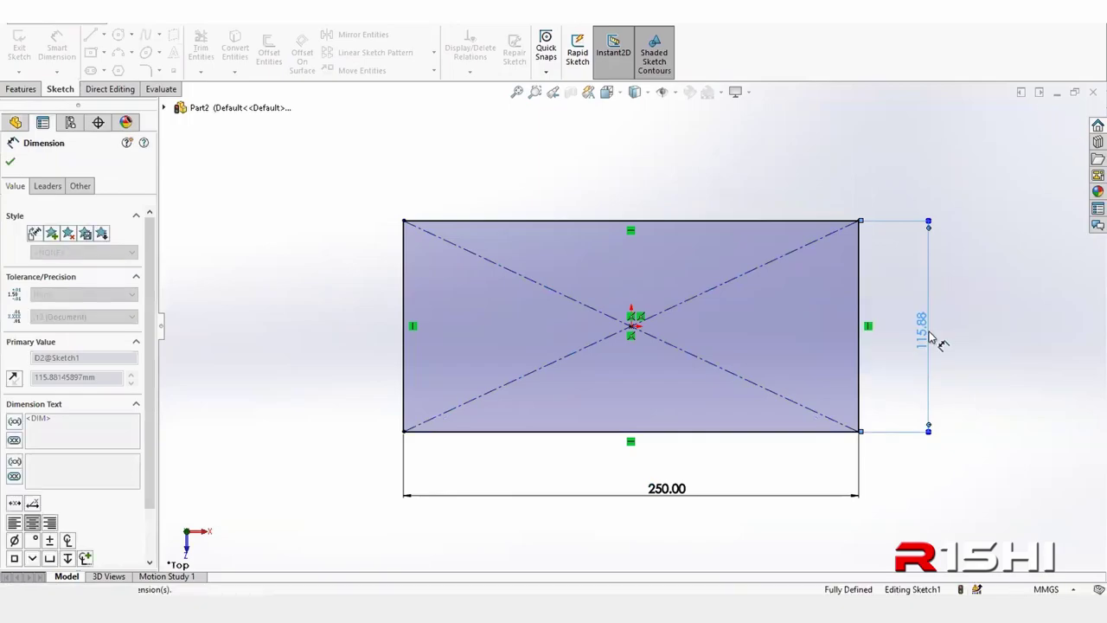
left_click(257, 276)
right_click(247, 161)
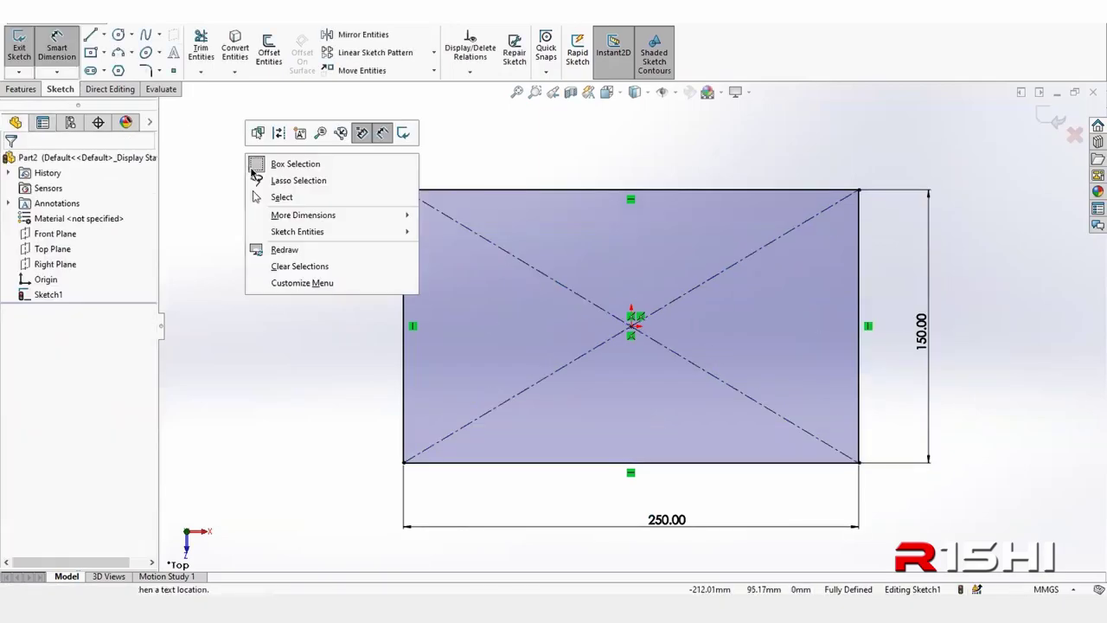
left_click(279, 198)
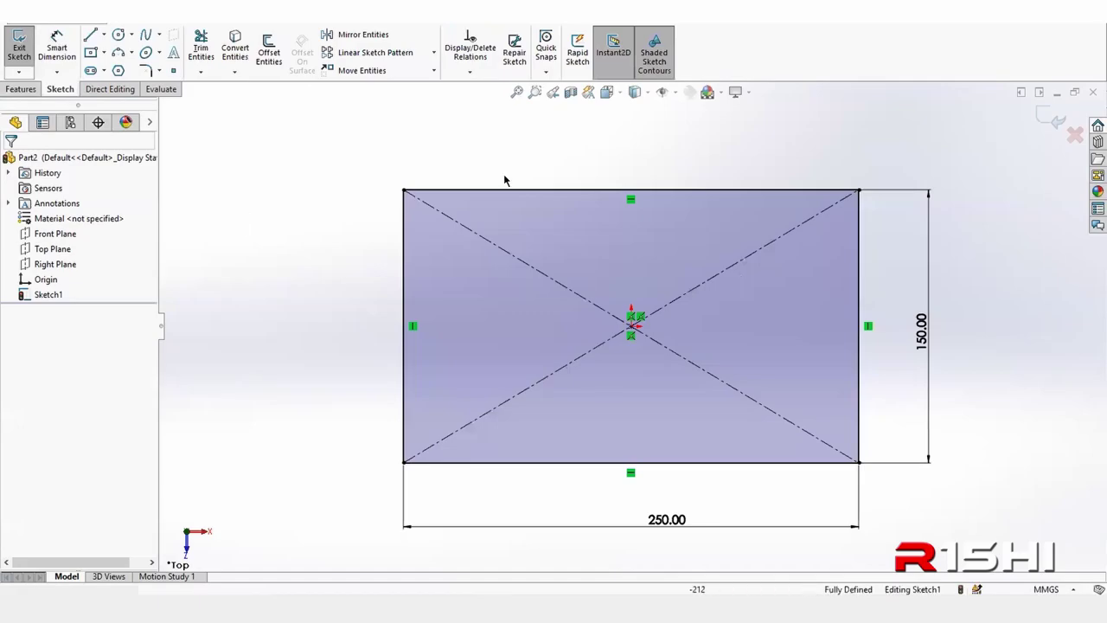
left_click(1043, 120)
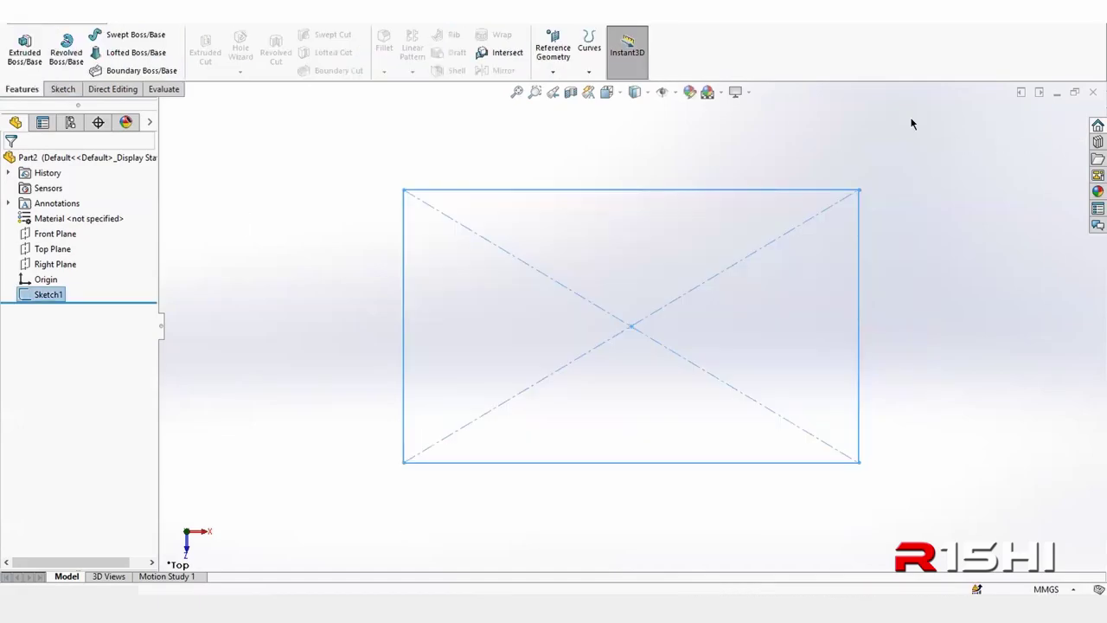
- Extrude the 250 × 150 mm rectangle into a 27 mm-thick plate as Boss-Extrude1
left_click(24, 48)
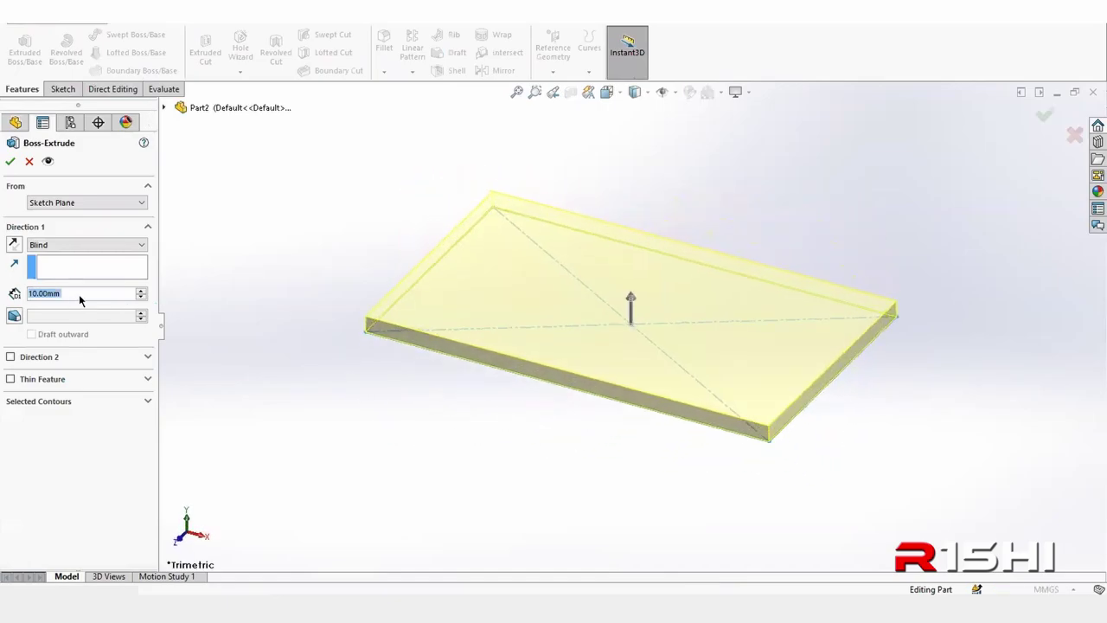
type("25")
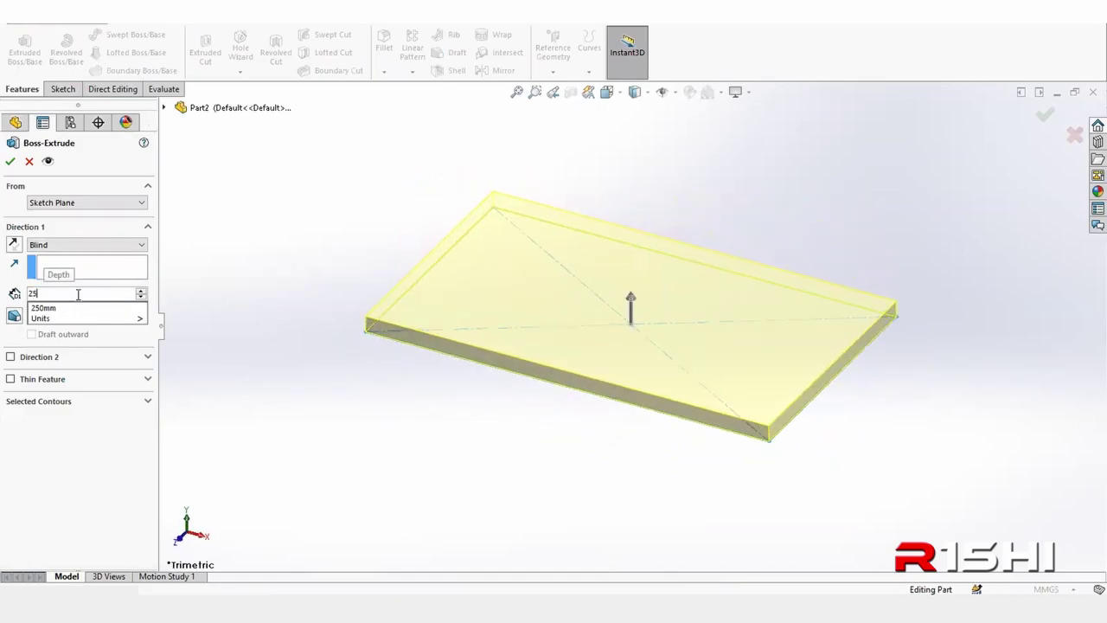
key("Return")
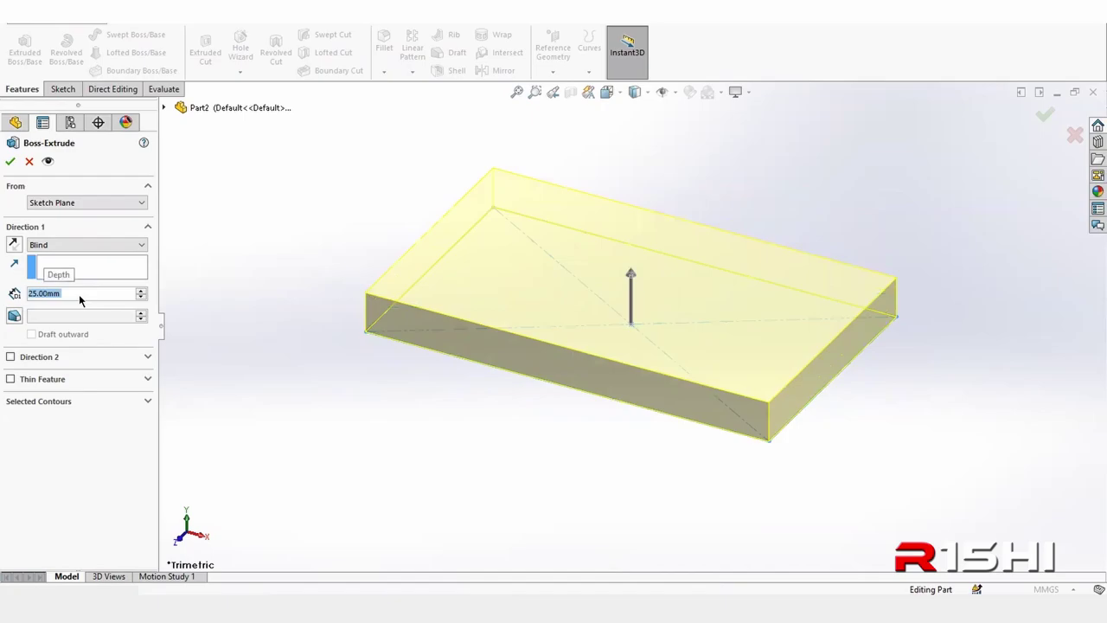
type("27")
key("Return")
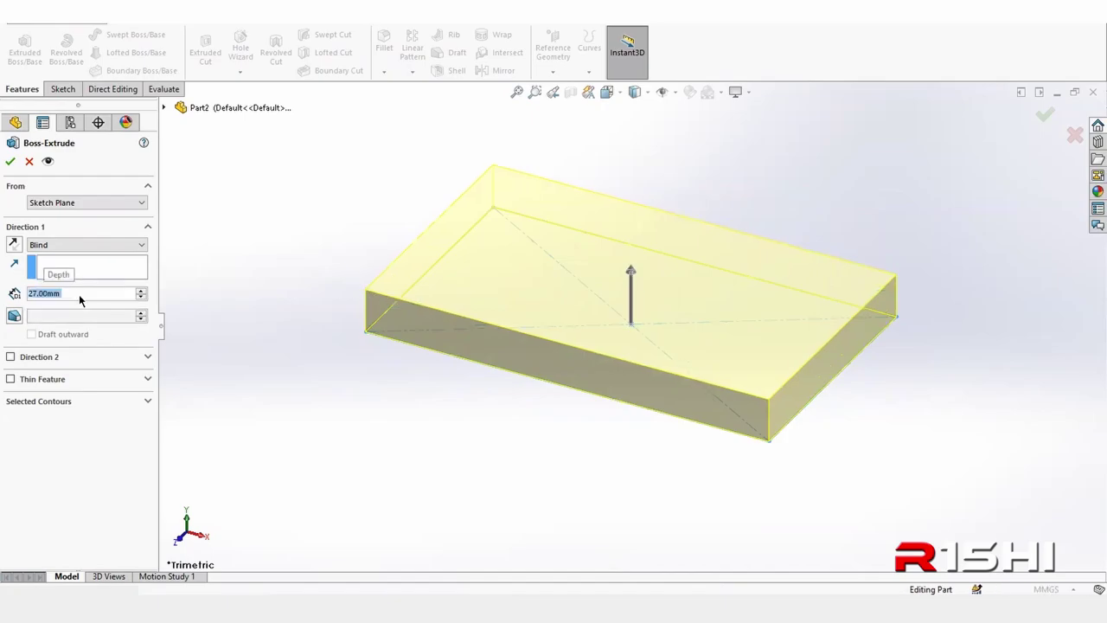
left_click(10, 161)
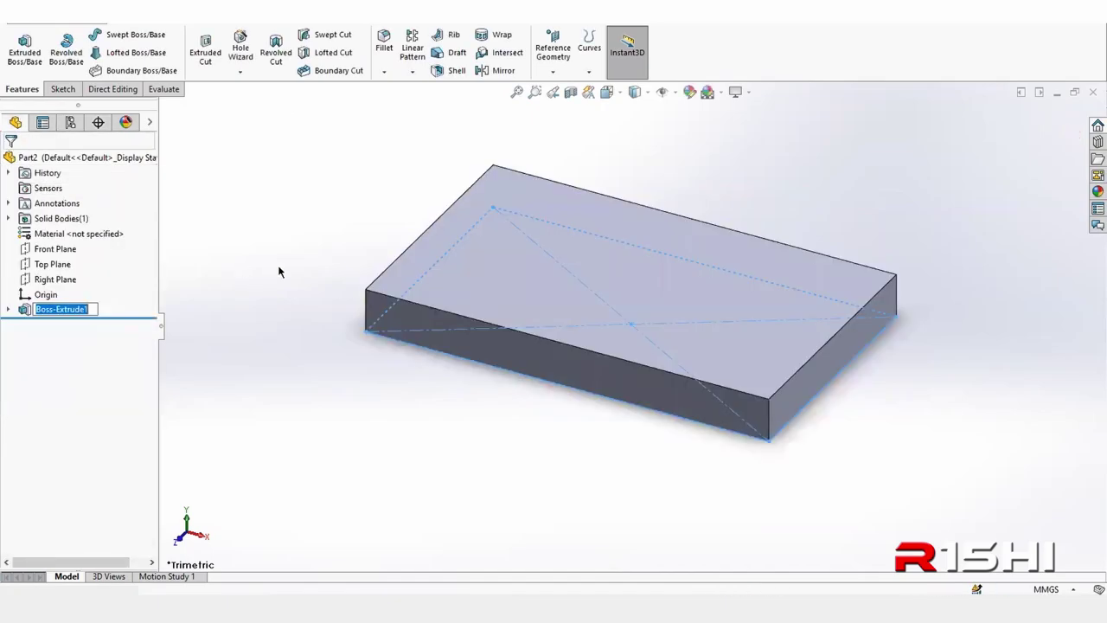
middle_click_drag(309, 225, 299, 316)
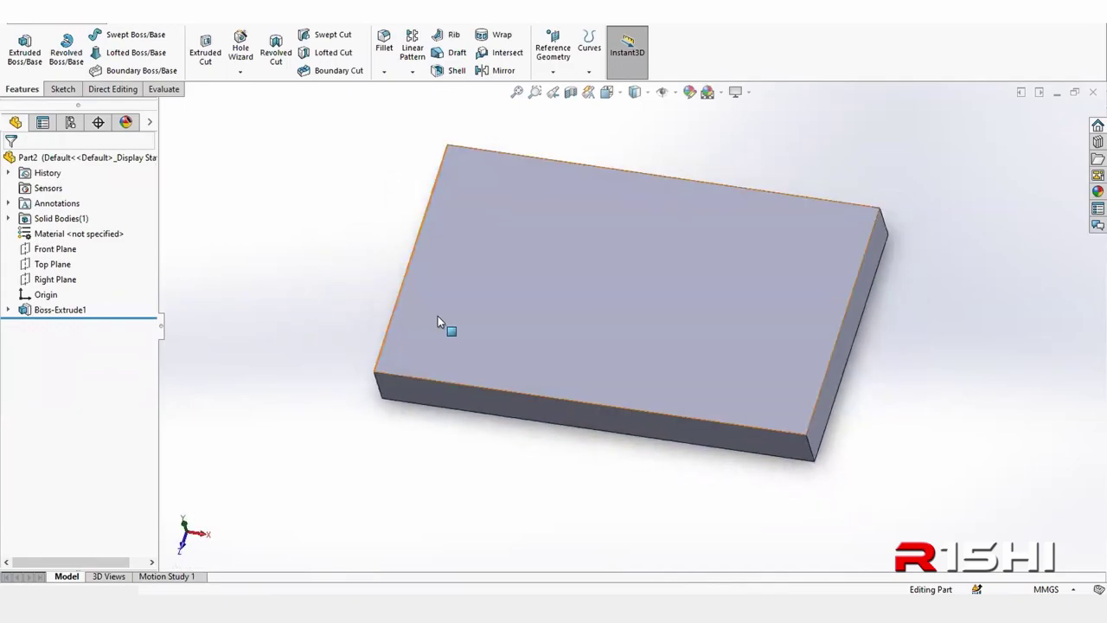
left_click(440, 347)
- On the top face, sketch a small rectangle near the lower-left corner and make its sides equal
left_click(500, 301)
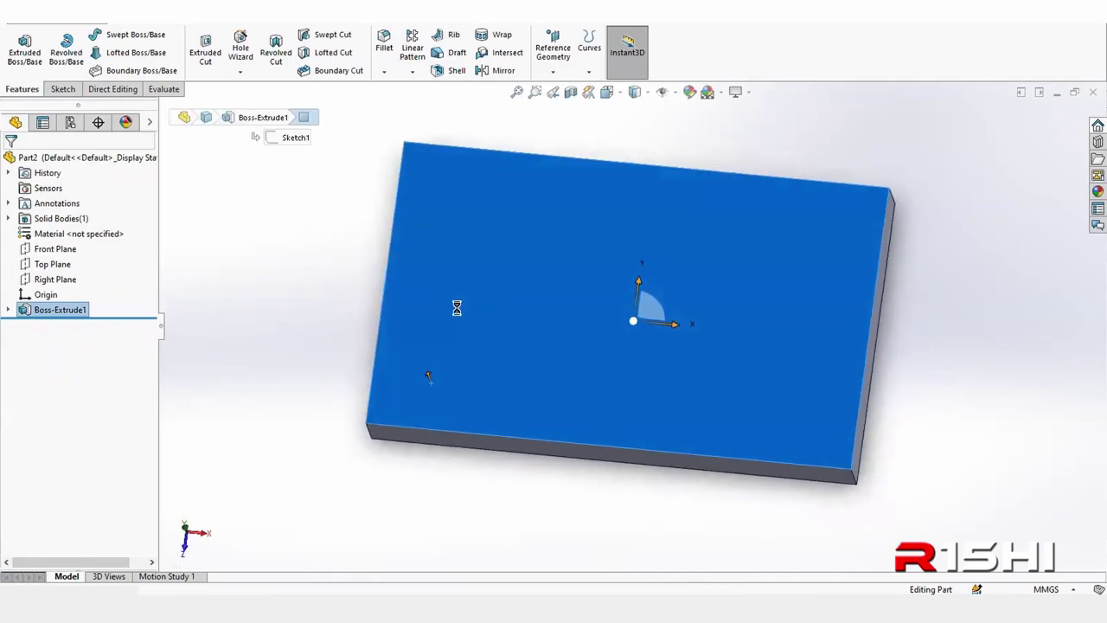
left_click(91, 52)
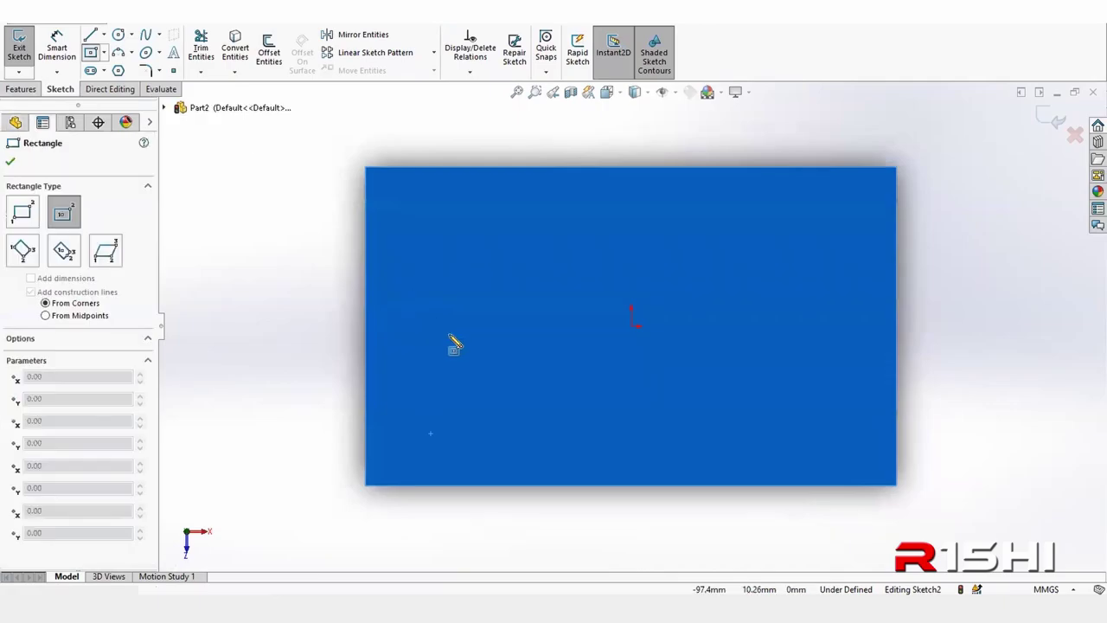
scroll(418, 478, "down", 3)
left_click(464, 397)
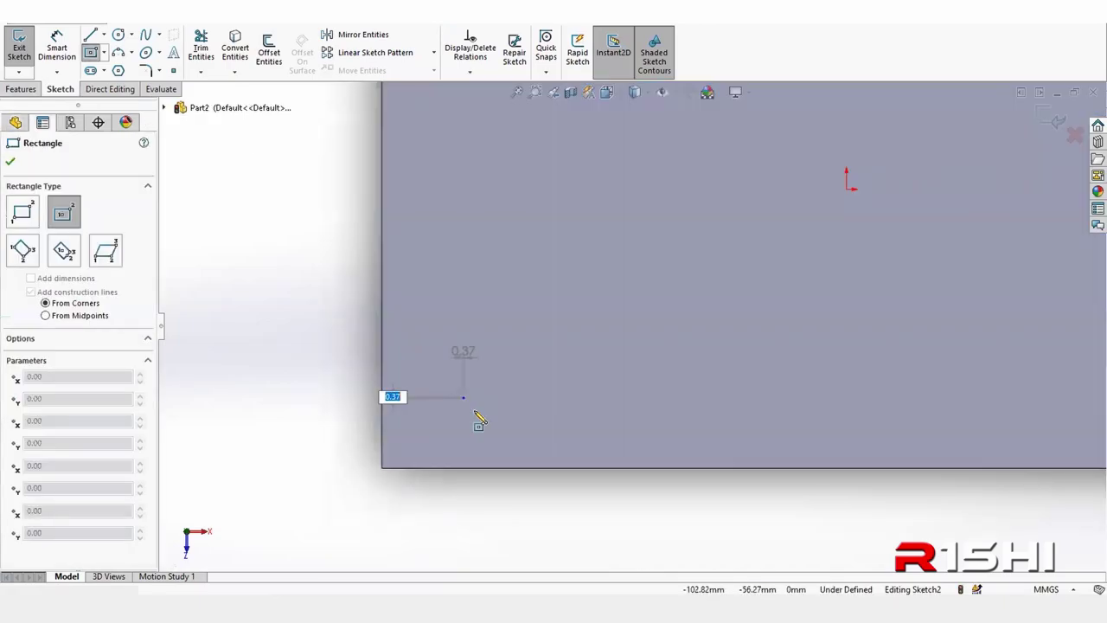
left_click(509, 434)
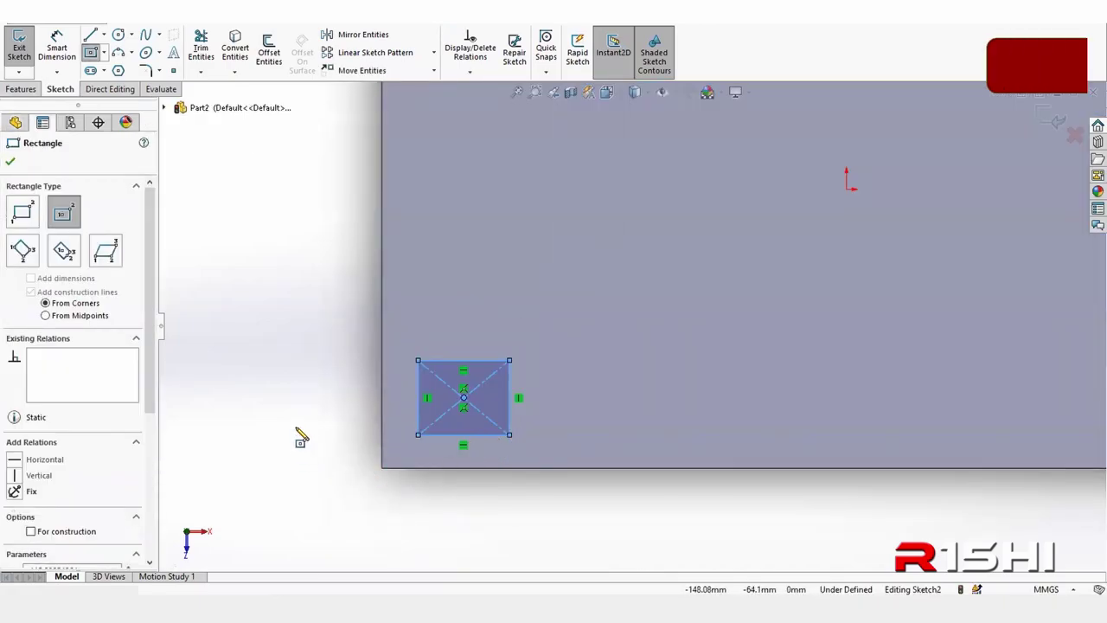
key("Escape")
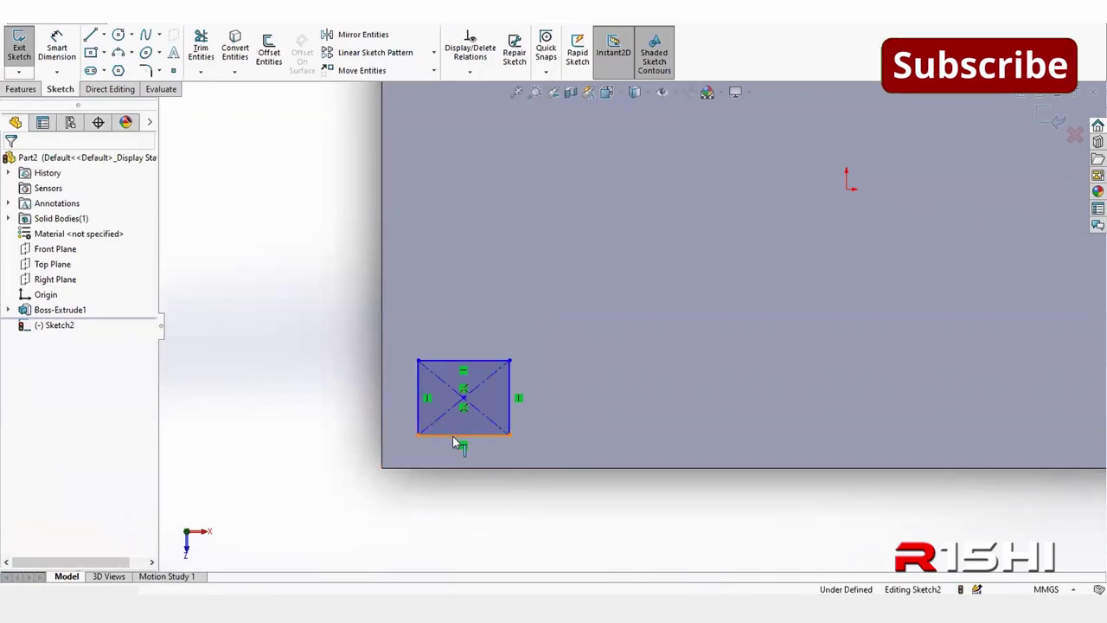
left_click(512, 418)
left_click(512, 417, "ctrl")
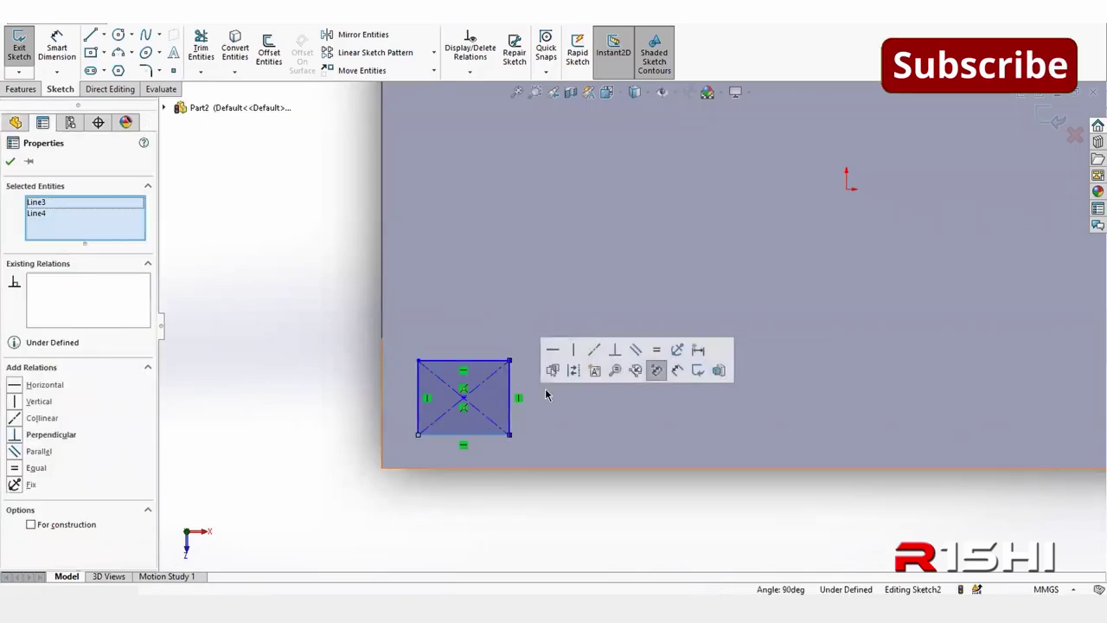
left_click(657, 350)
- Dimension the square's left side, currently 24.59 mm
right_click_drag(317, 413, 309, 309)
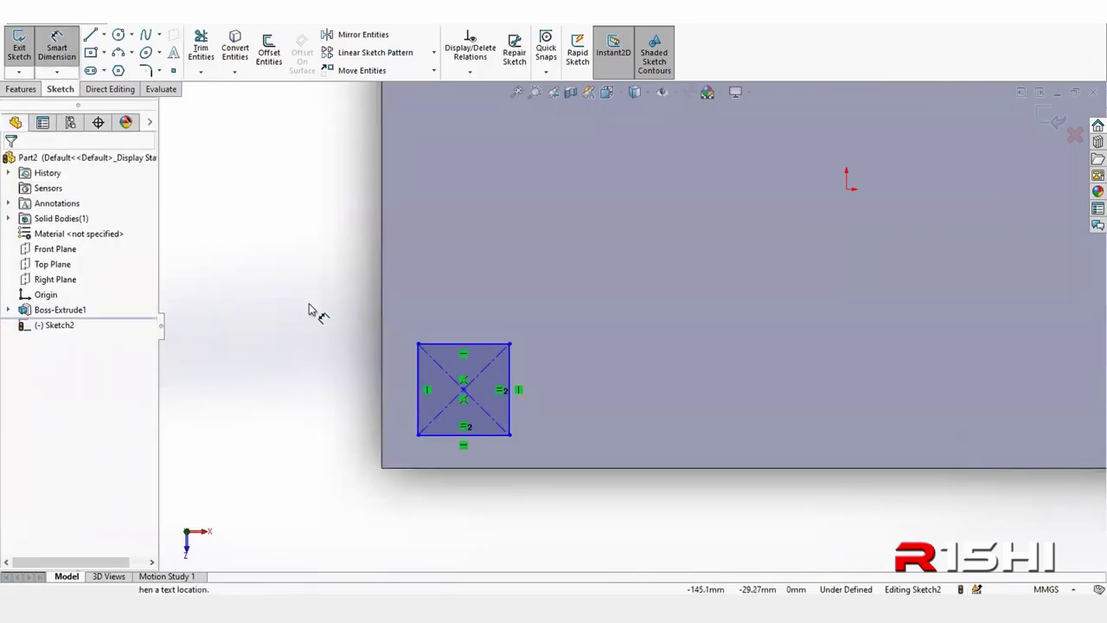
left_click(419, 415)
left_click(335, 398)
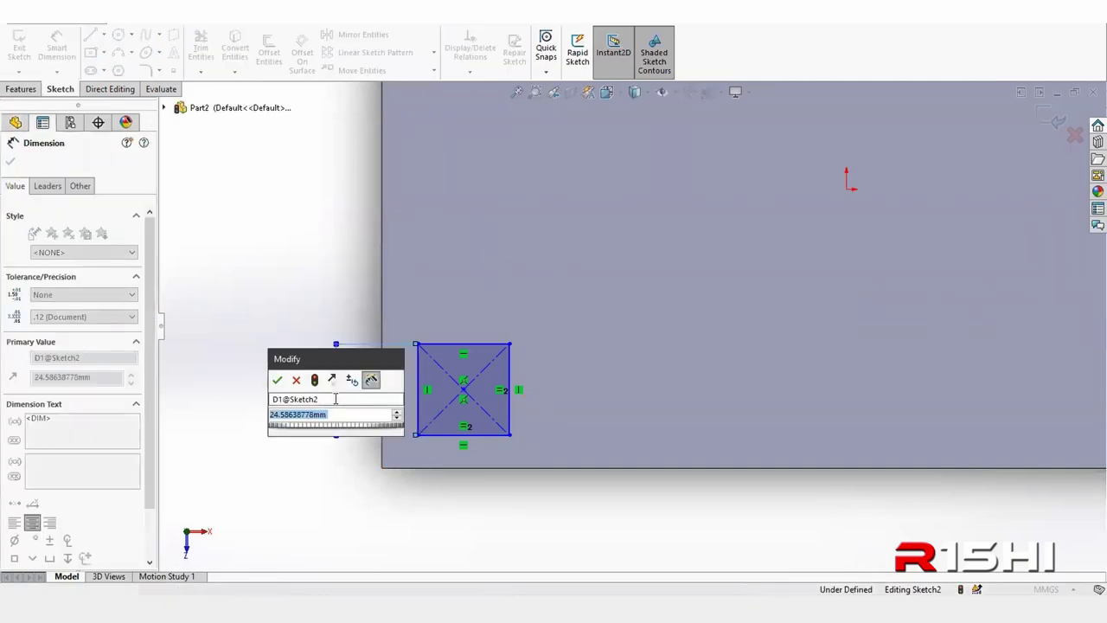
scroll(383, 474, "up", 1)
scroll(530, 461, "up", 1)
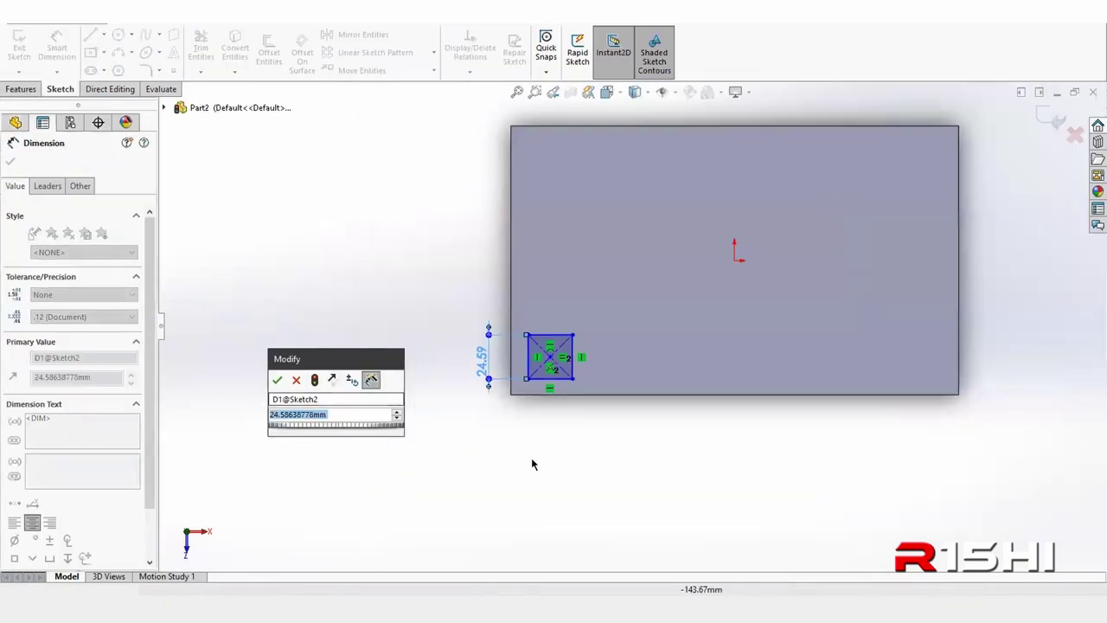
scroll(539, 447, "up", 1)
scroll(632, 330, "up", 1)
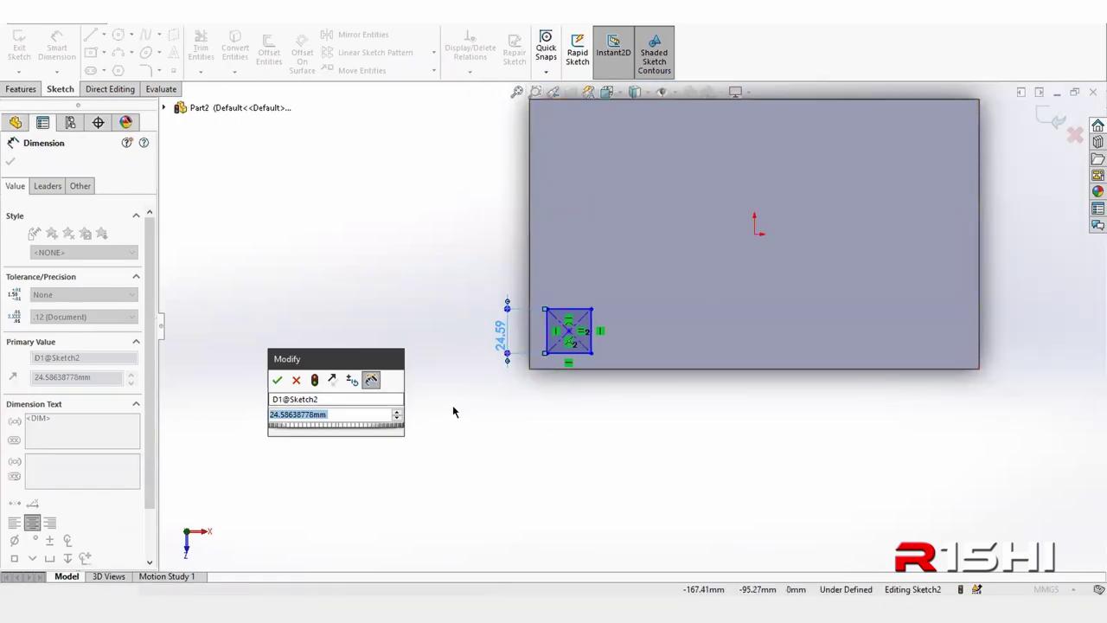
key("super")
- Open Calculator and work out 150 divided by 4, then another trial division by 4
type("calc")
key("Return")
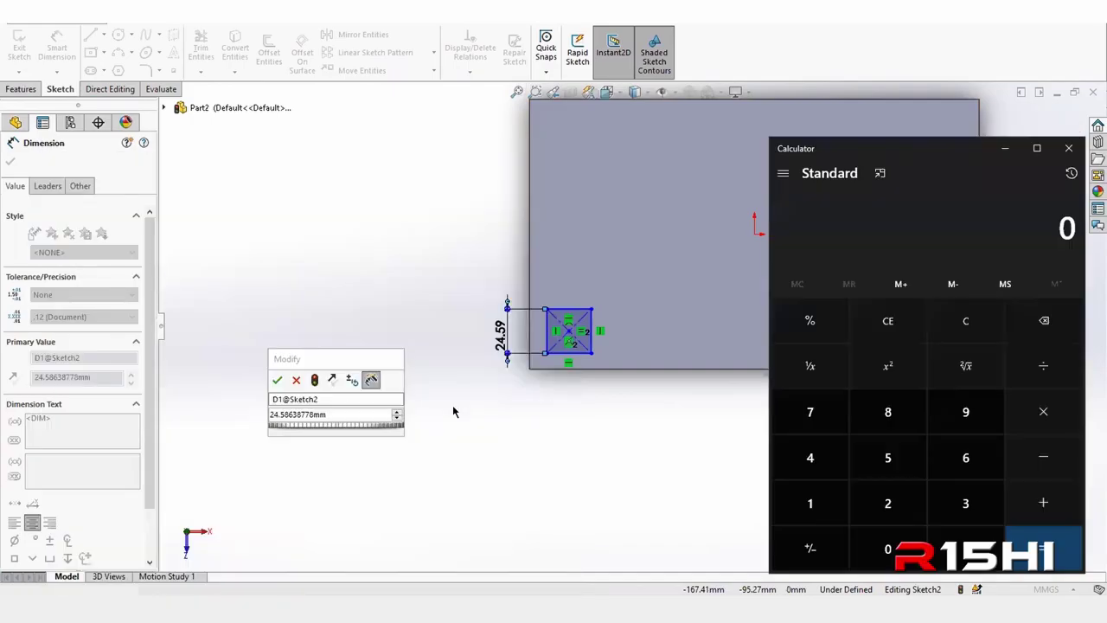
type("150")
type("/")
type("4")
key("Return")
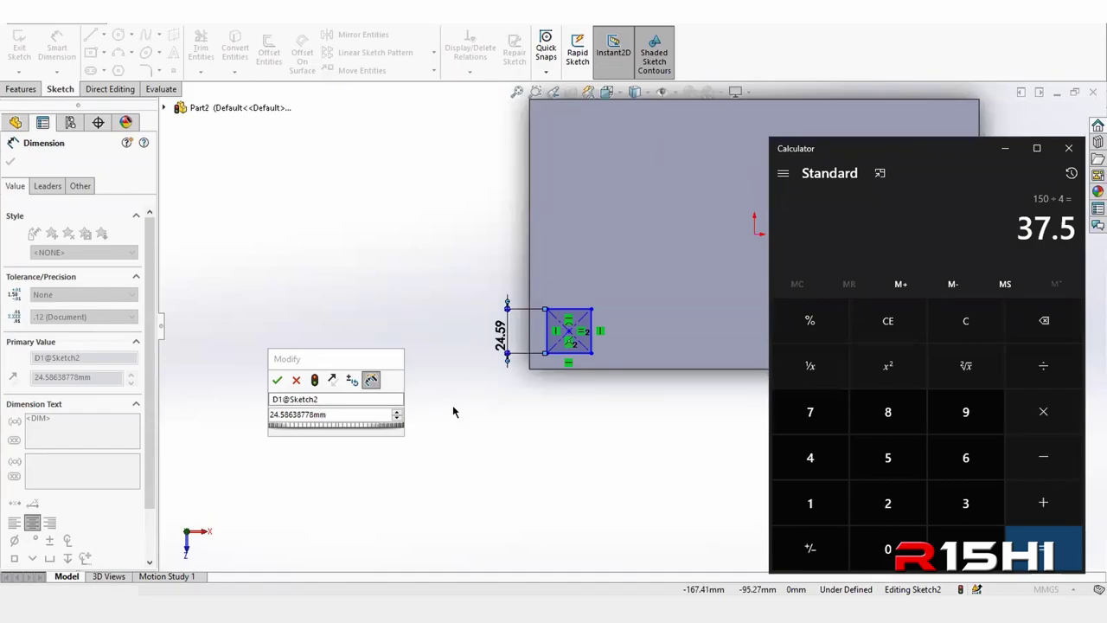
type("145")
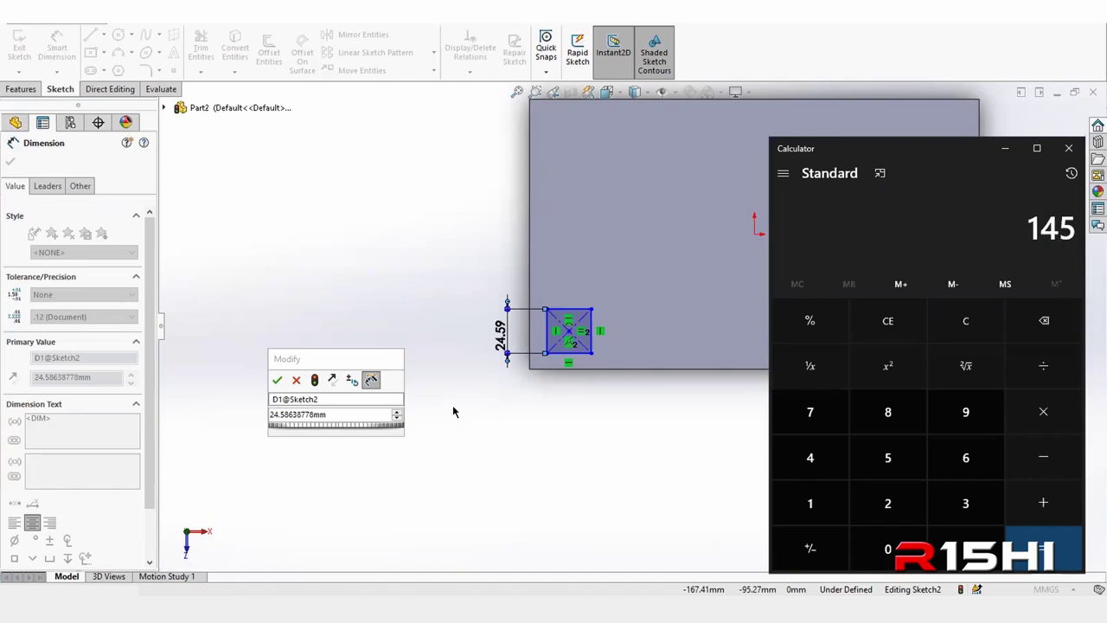
key("BackSpace")
type("4")
key("Return")
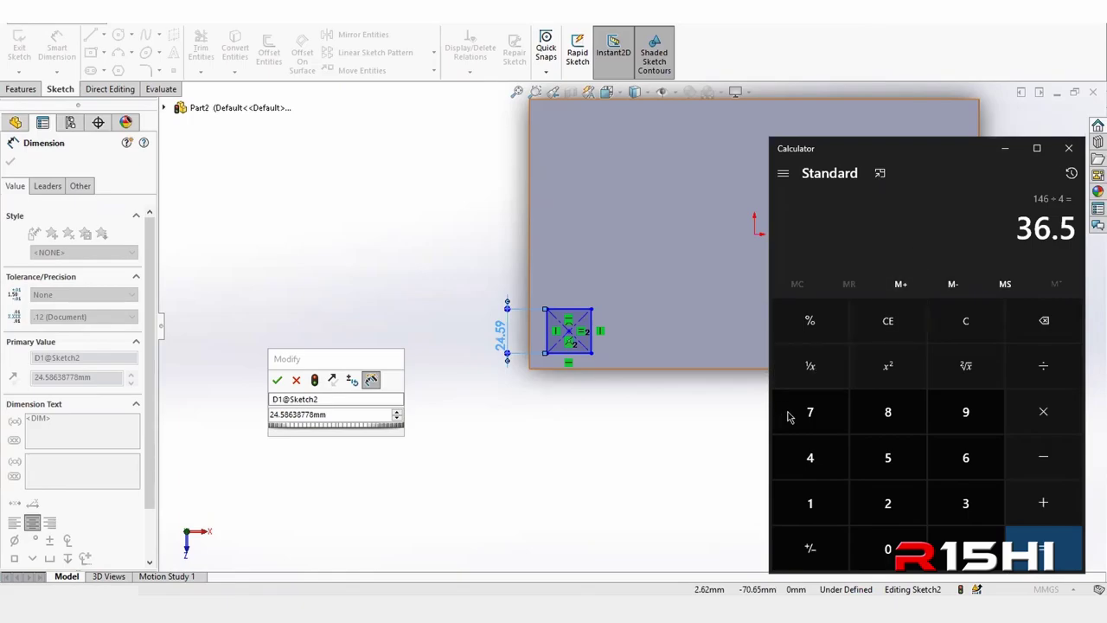
- Clear the result and compute 140 divided by 4, giving 35
left_click(888, 321)
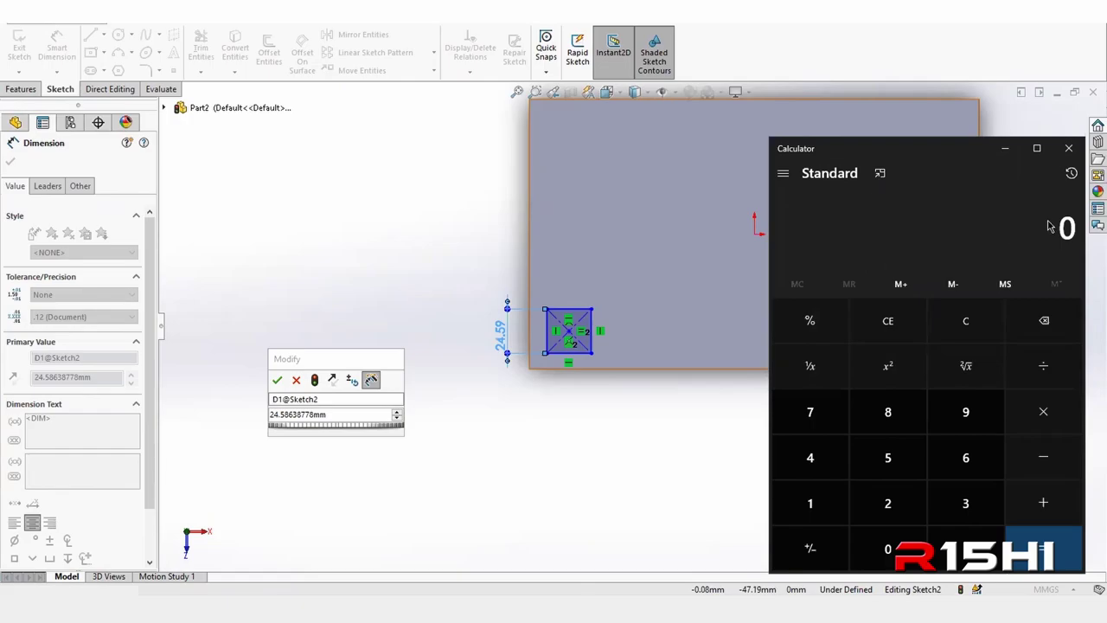
type("140")
type("/")
type("4")
key("Return")
- Put the calculator away and change the square's side dimension to 33 mm
left_click(1004, 148)
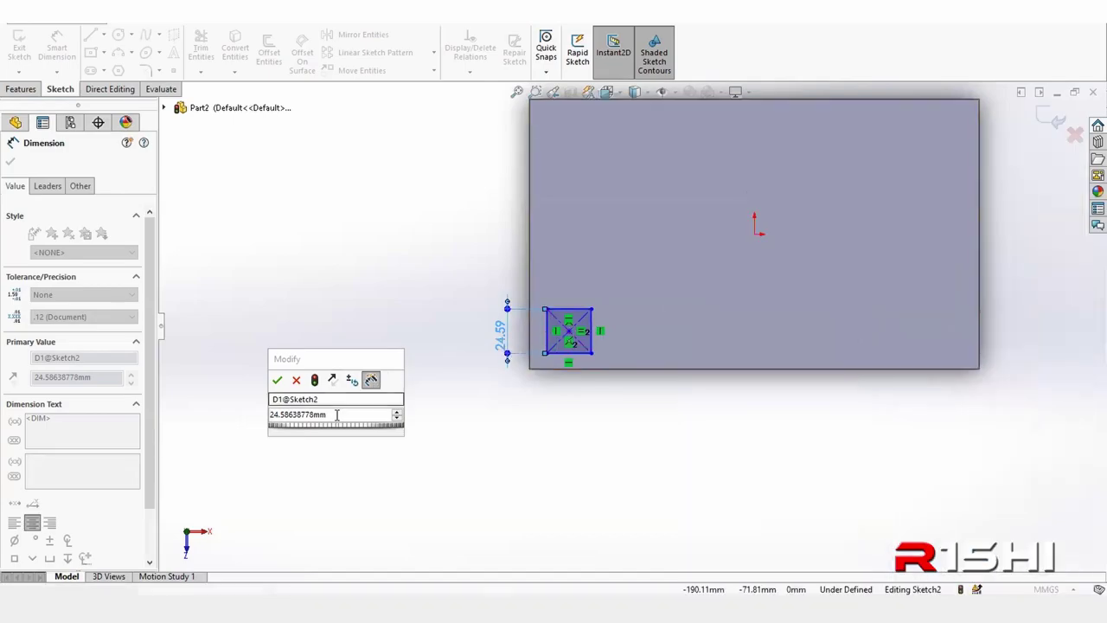
key("Delete")
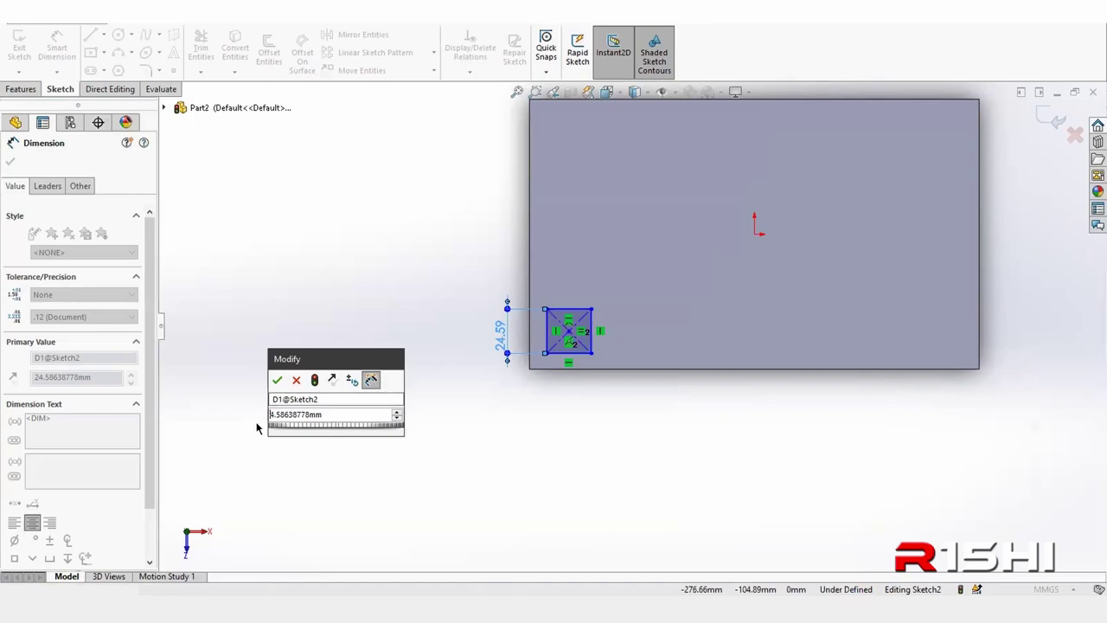
key("Delete")
key("Delete")
key("Delete")
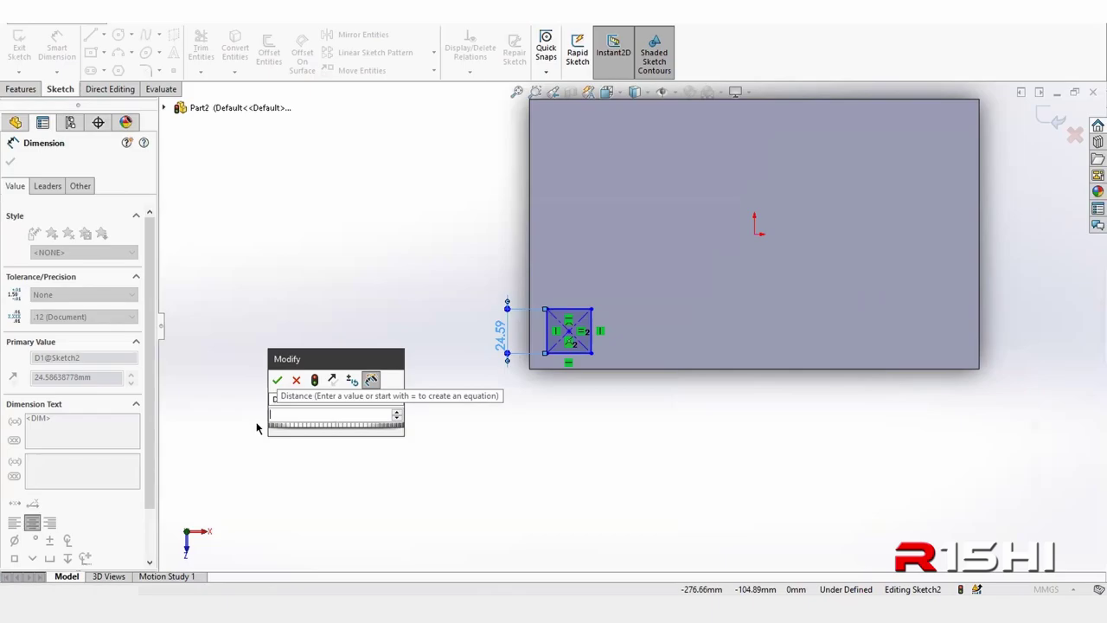
type("33")
key("Return")
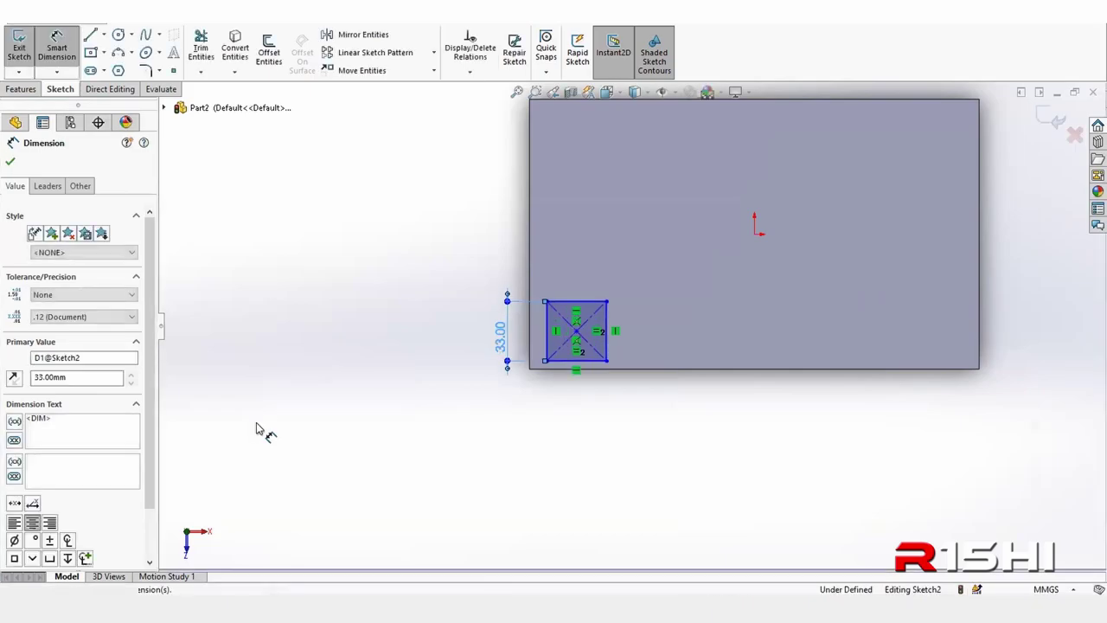
left_click(258, 324)
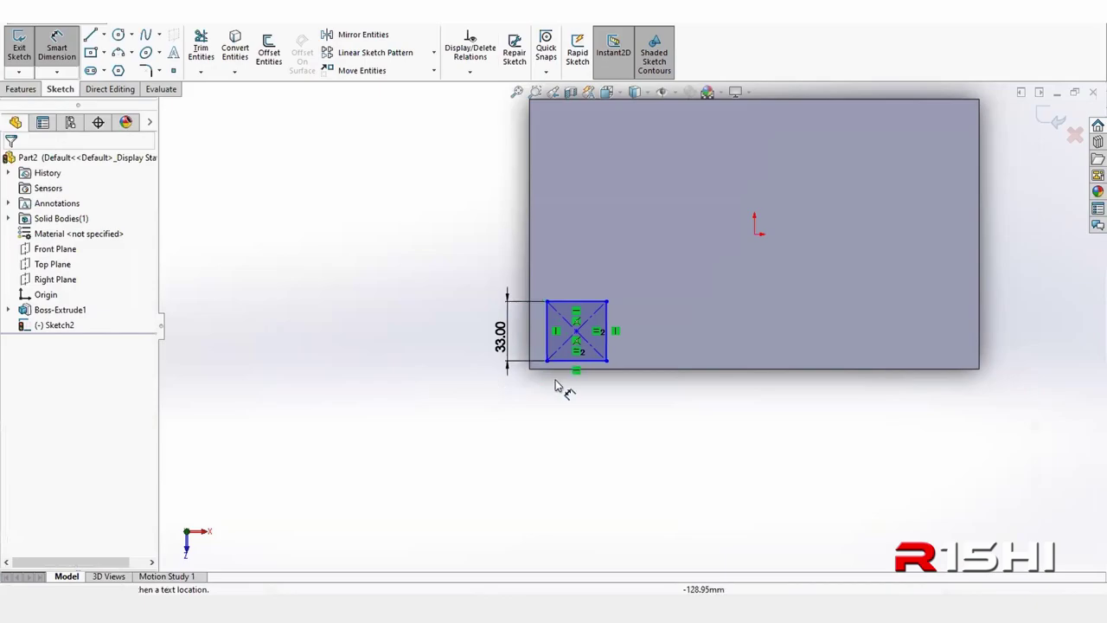
- Dimension the square's bottom edge 5 mm from the plate's bottom edge
scroll(564, 394, "down", 3)
left_click(603, 329)
left_click(604, 343)
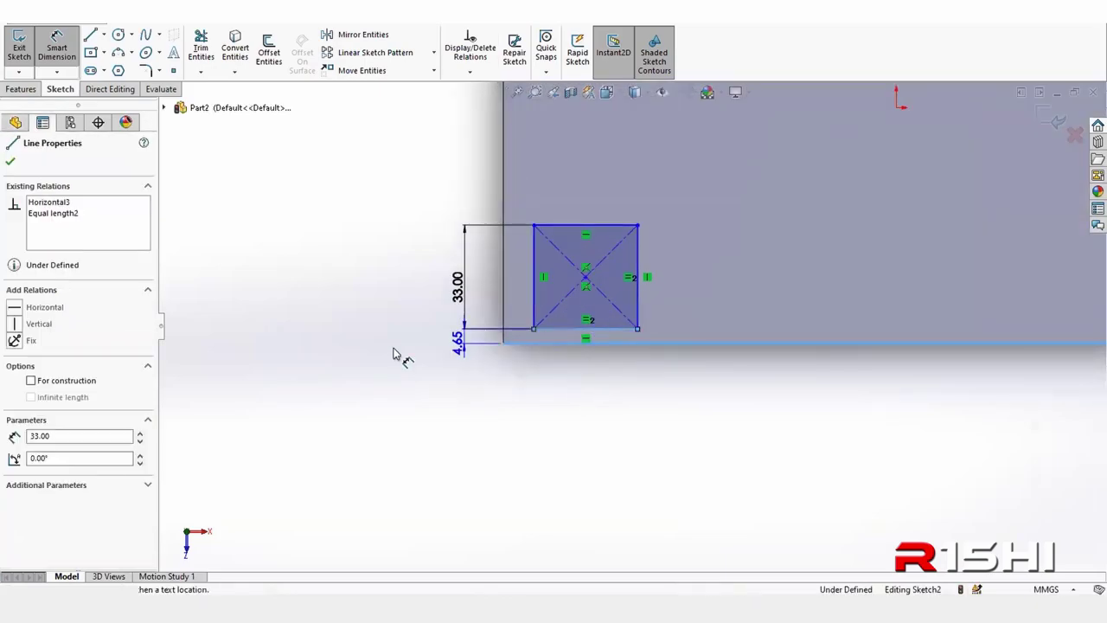
left_click(377, 372)
type("5")
key("Return")
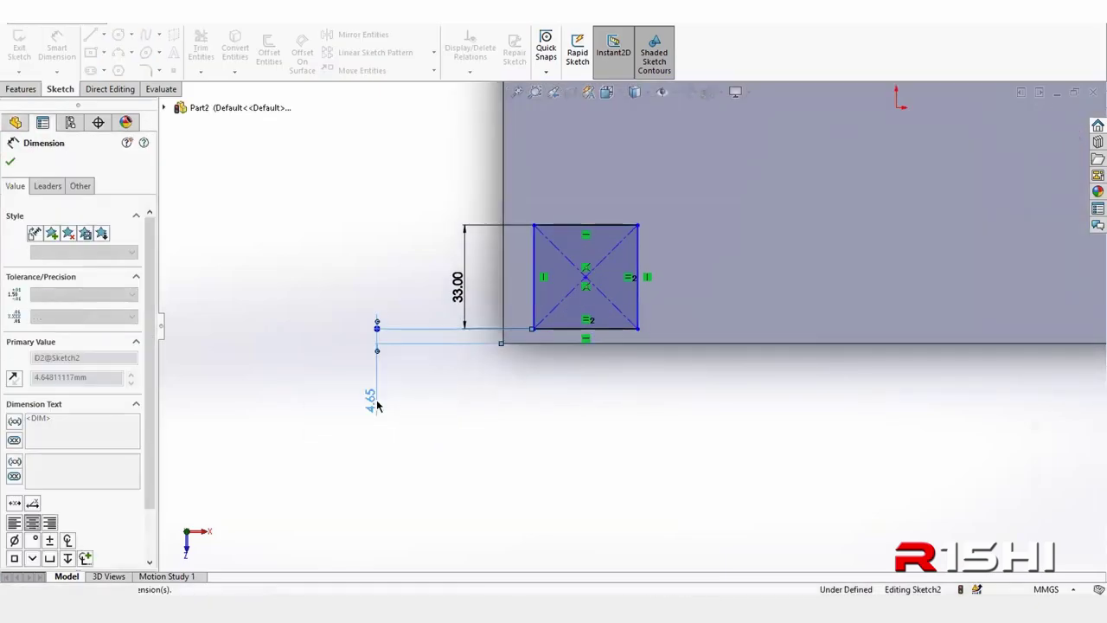
left_click(425, 452)
- Dimension the square's left edge 5 mm from the plate's left edge and exit the sketch
left_click(506, 301)
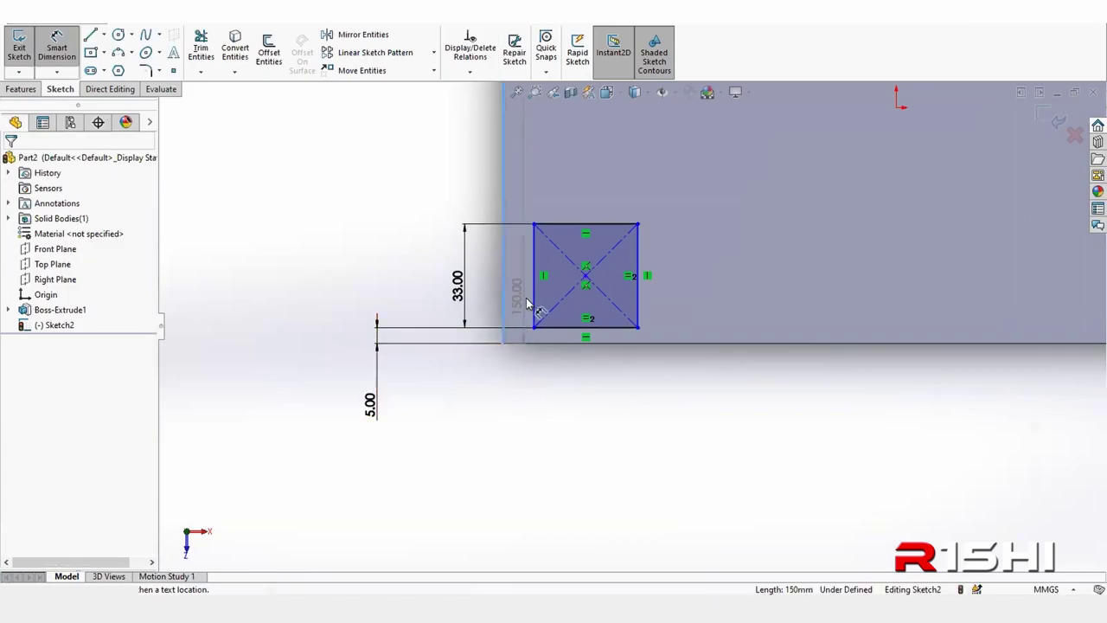
left_click(534, 309)
left_click(499, 443)
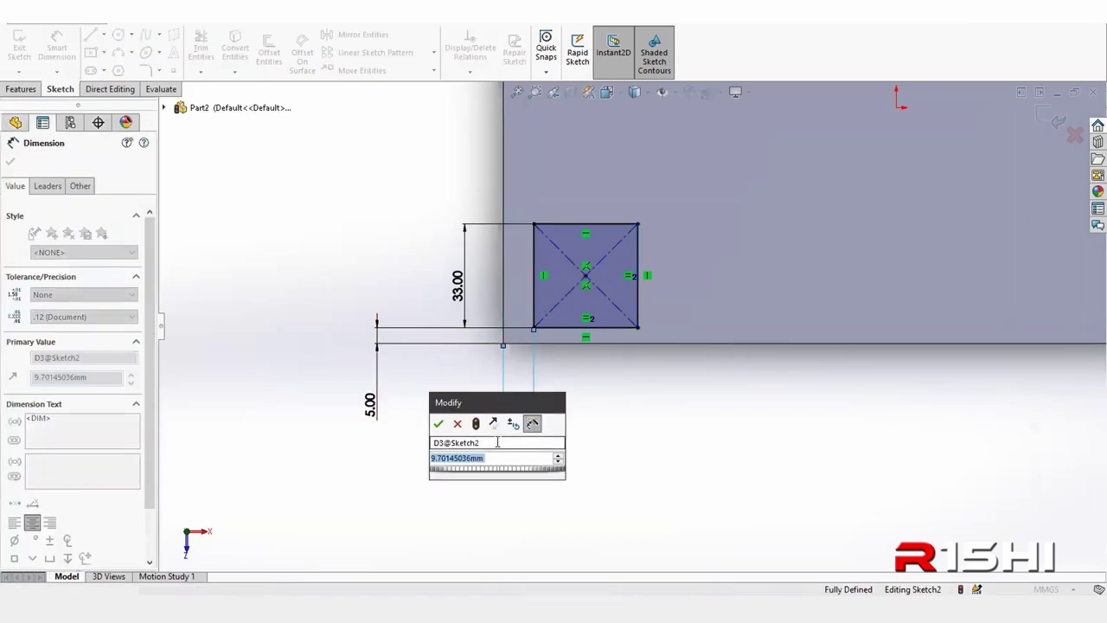
type("5")
key("Return")
left_click(364, 291)
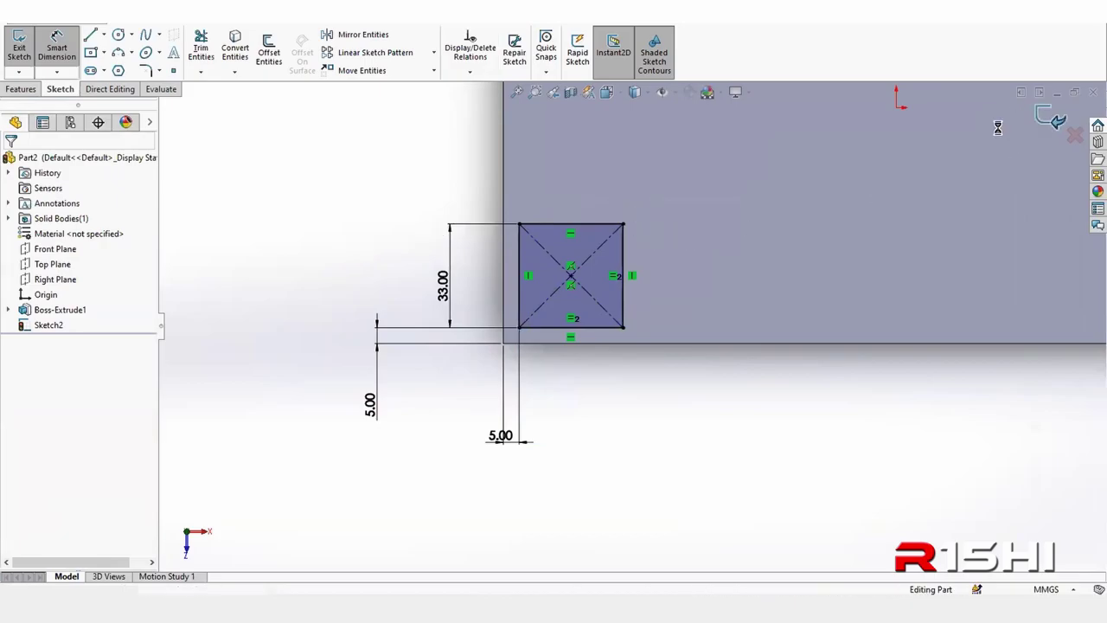
left_click(1044, 119)
middle_click_drag(589, 213, 593, 257)
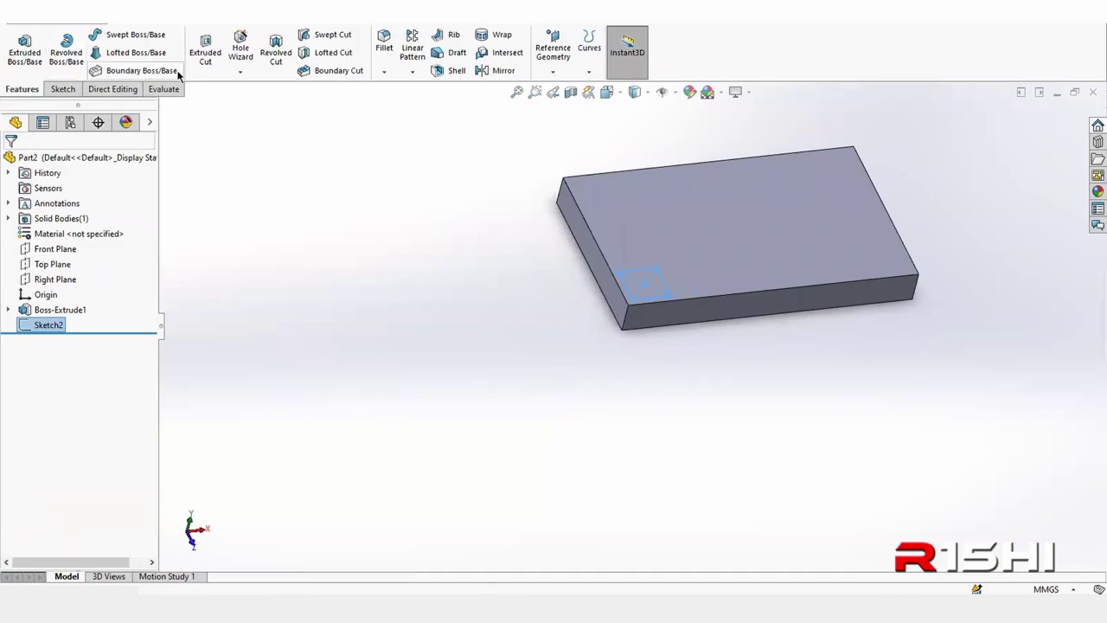
- Extruded Cut the 33 mm square Blind 23 mm deep to create Cut-Extrude1
left_click(207, 56)
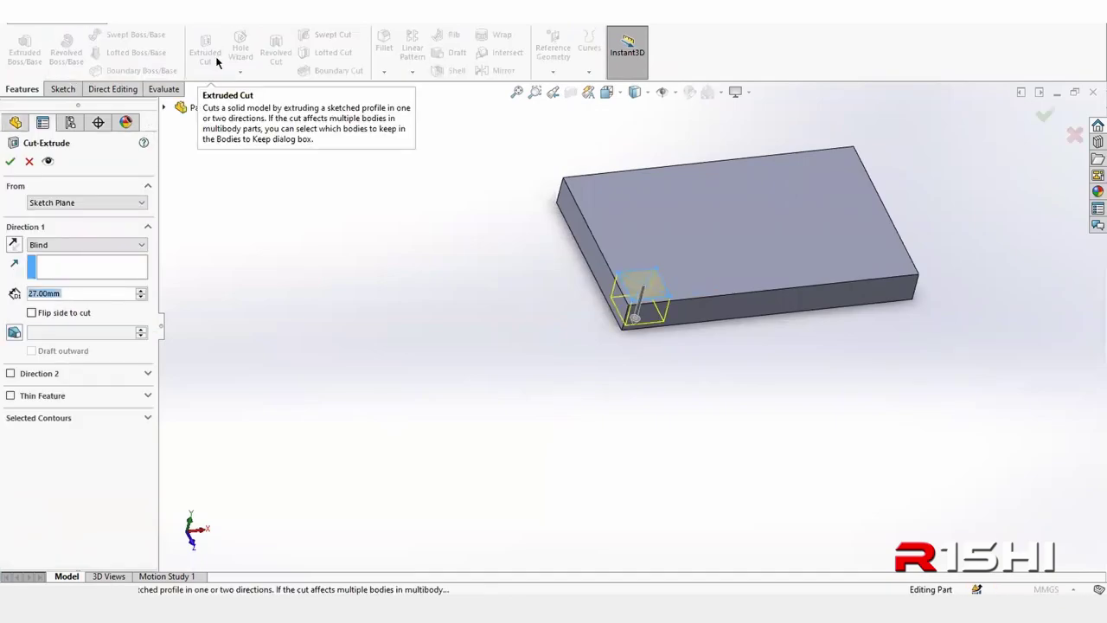
mouse_move(774, 277)
middle_mouse_down()
mouse_move(590, 278)
mouse_move(598, 145)
mouse_move(588, 299)
mouse_move(505, 321)
mouse_move(539, 248)
mouse_move(524, 257)
middle_mouse_up()
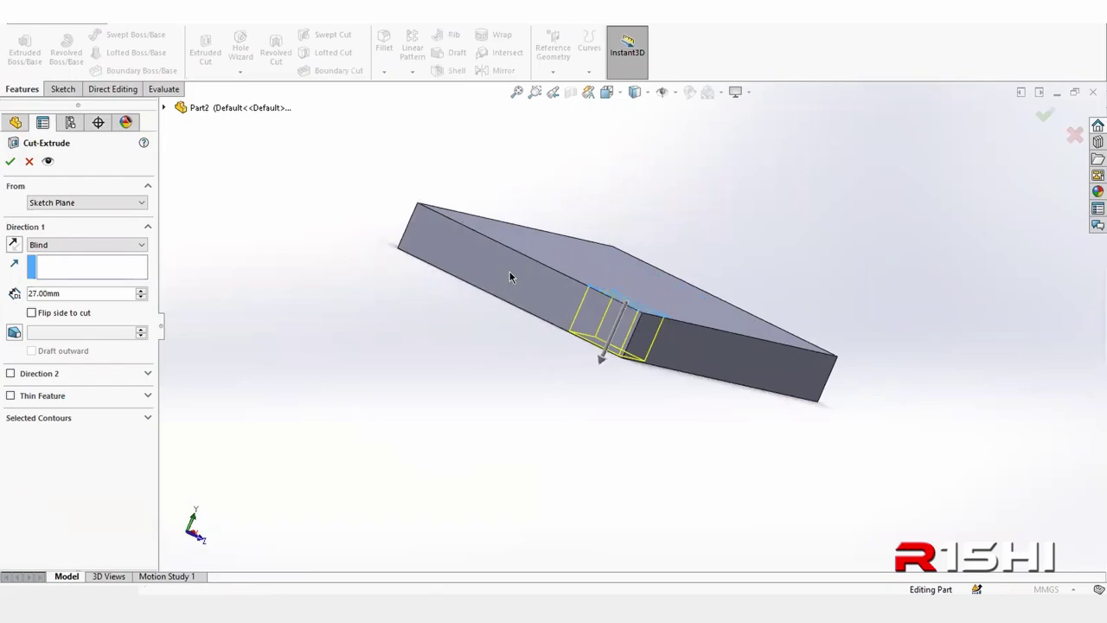
mouse_move(510, 270)
middle_mouse_down()
mouse_move(447, 288)
mouse_move(455, 235)
mouse_move(444, 230)
middle_mouse_up()
scroll(448, 288, "down", 1)
scroll(436, 286, "up", 2)
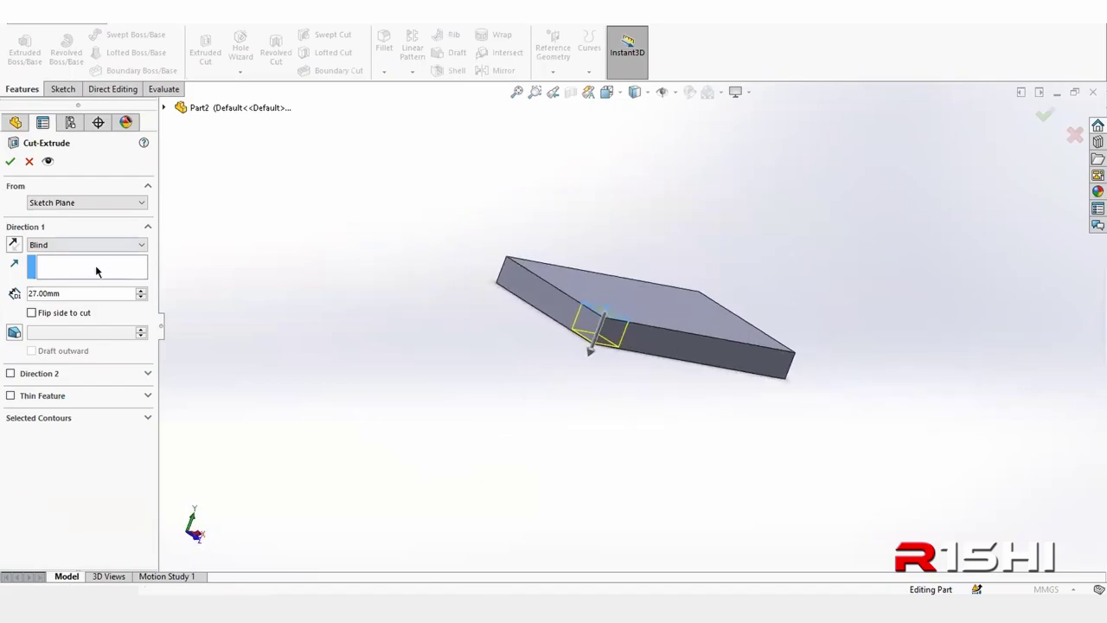
left_click_drag(67, 298, 17, 295)
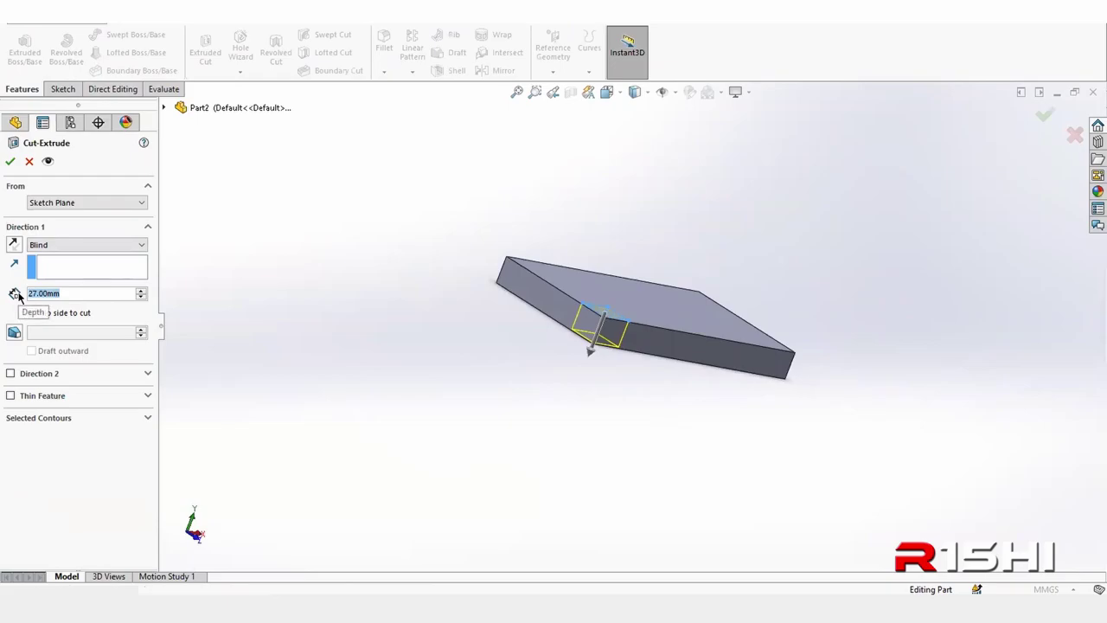
type("23")
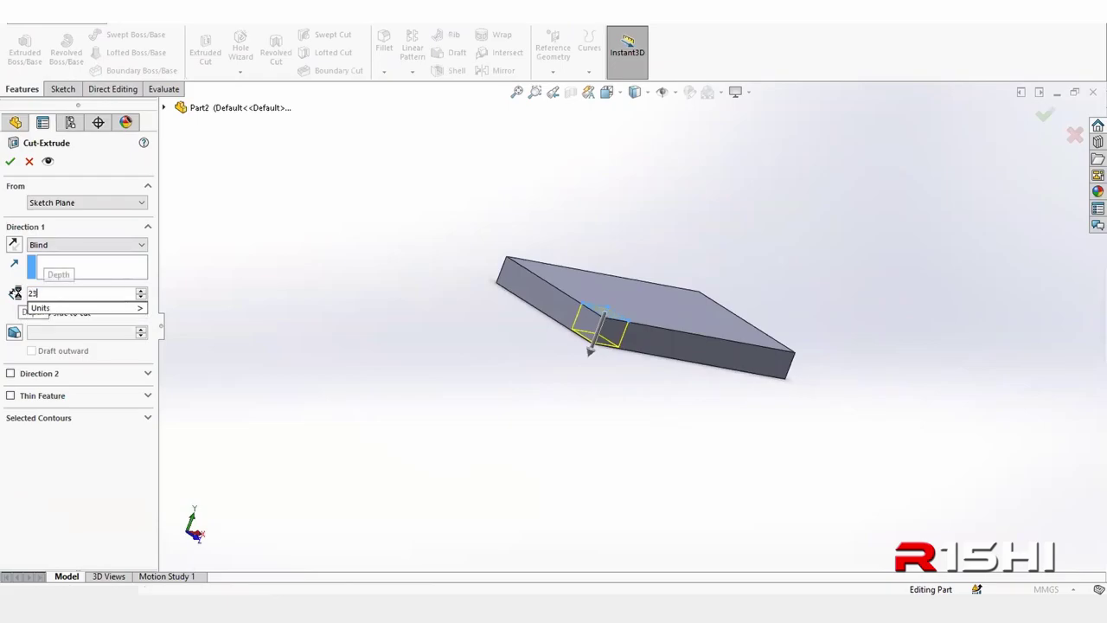
key("Return")
left_click(11, 159)
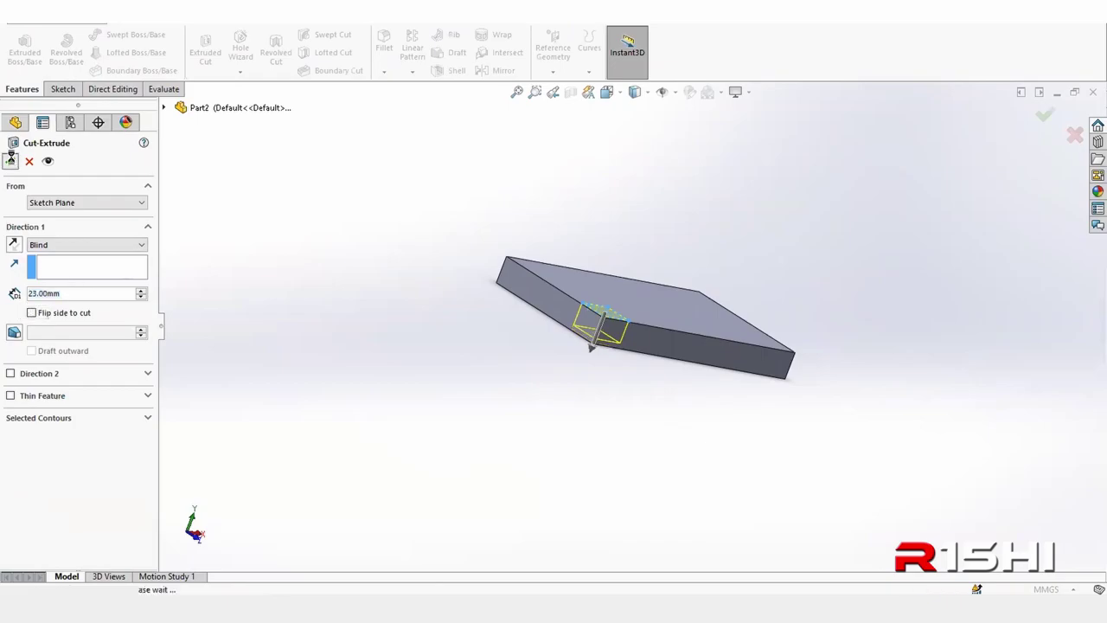
mouse_move(435, 205)
middle_mouse_down()
mouse_move(352, 338)
mouse_move(370, 424)
middle_mouse_up()
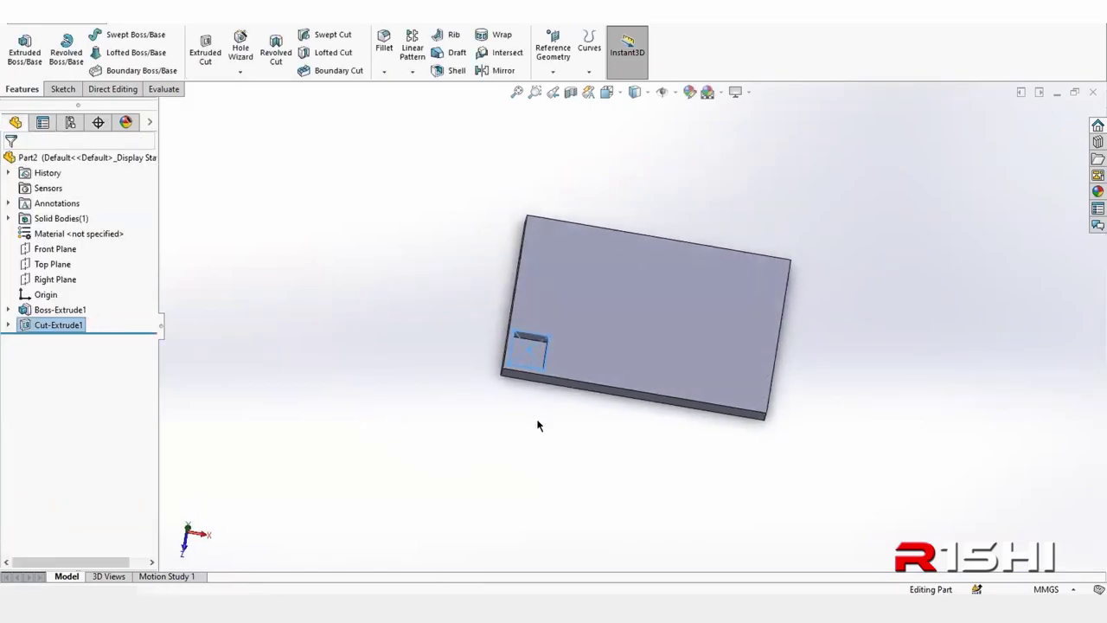
scroll(539, 426, "down", 3)
mouse_move(568, 312)
middle_mouse_down()
mouse_move(588, 225)
mouse_move(594, 288)
middle_mouse_up()
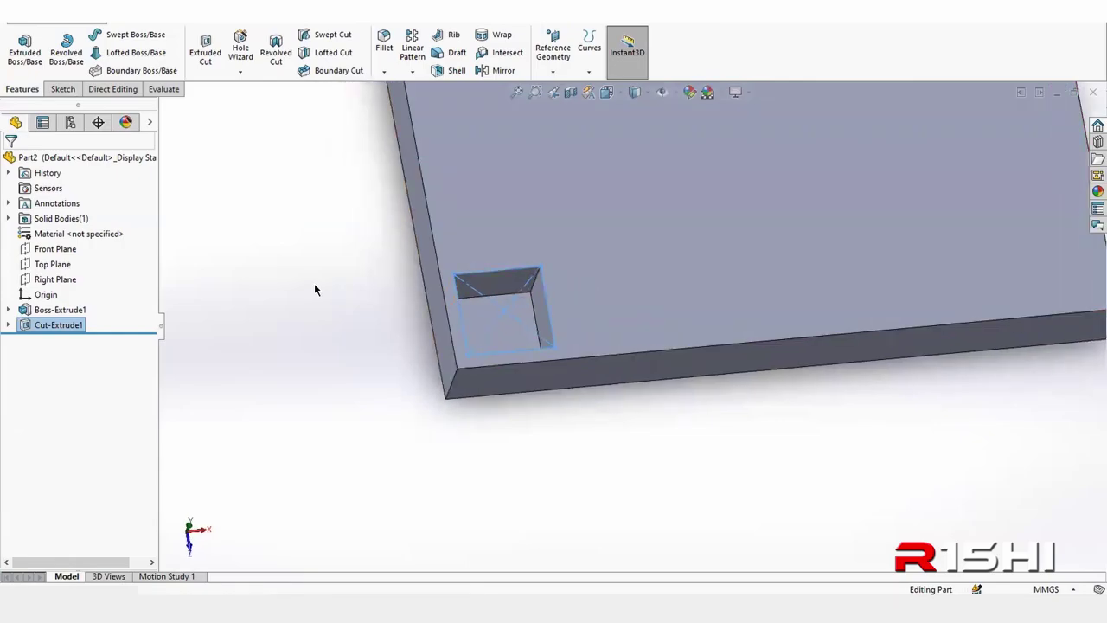
scroll(417, 310, "up", 3)
mouse_move(516, 354)
middle_mouse_down()
mouse_move(480, 284)
mouse_move(487, 331)
middle_mouse_up()
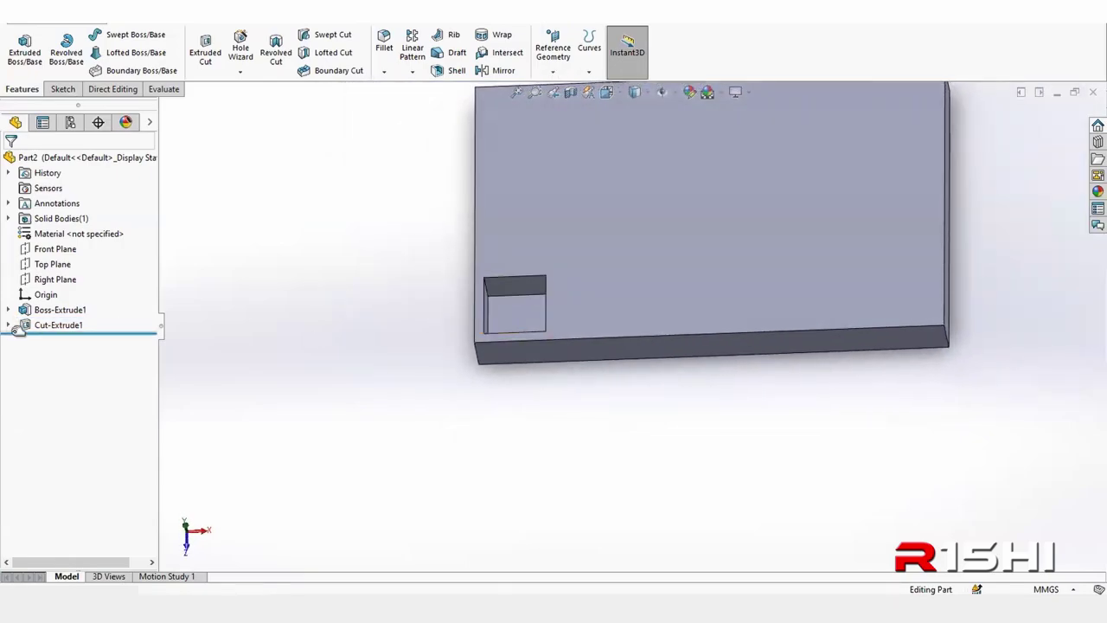
- Edit Cut-Extrude1 to turn on Draft with a 3° angle on the pocket walls
left_click(53, 325)
left_click(61, 289)
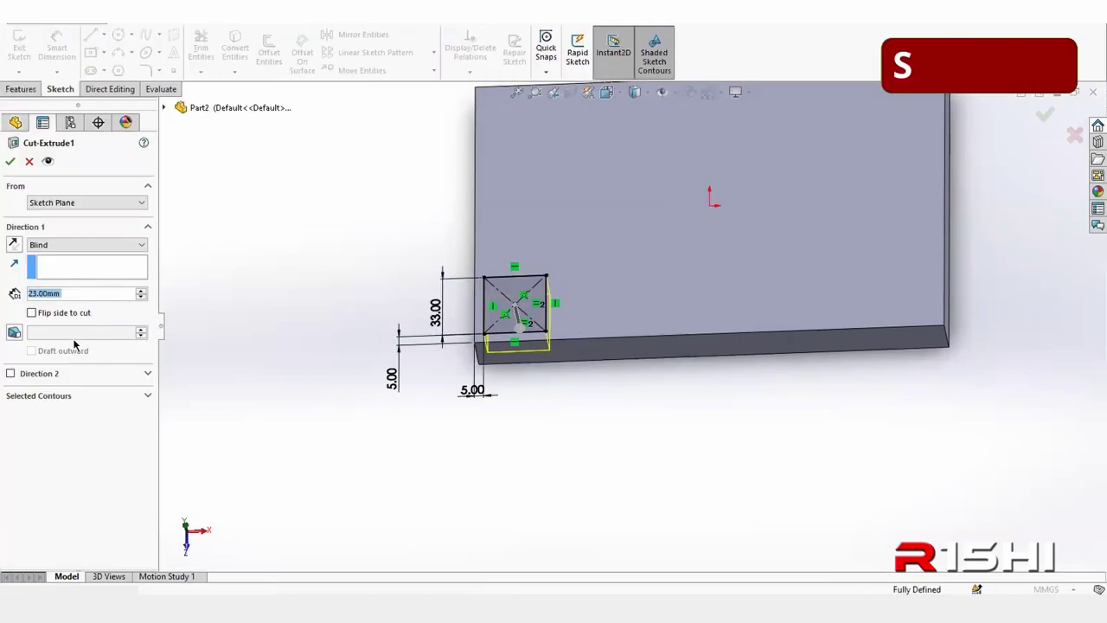
left_click(14, 332)
mouse_move(311, 285)
middle_mouse_down()
mouse_move(322, 278)
mouse_move(316, 165)
middle_mouse_up()
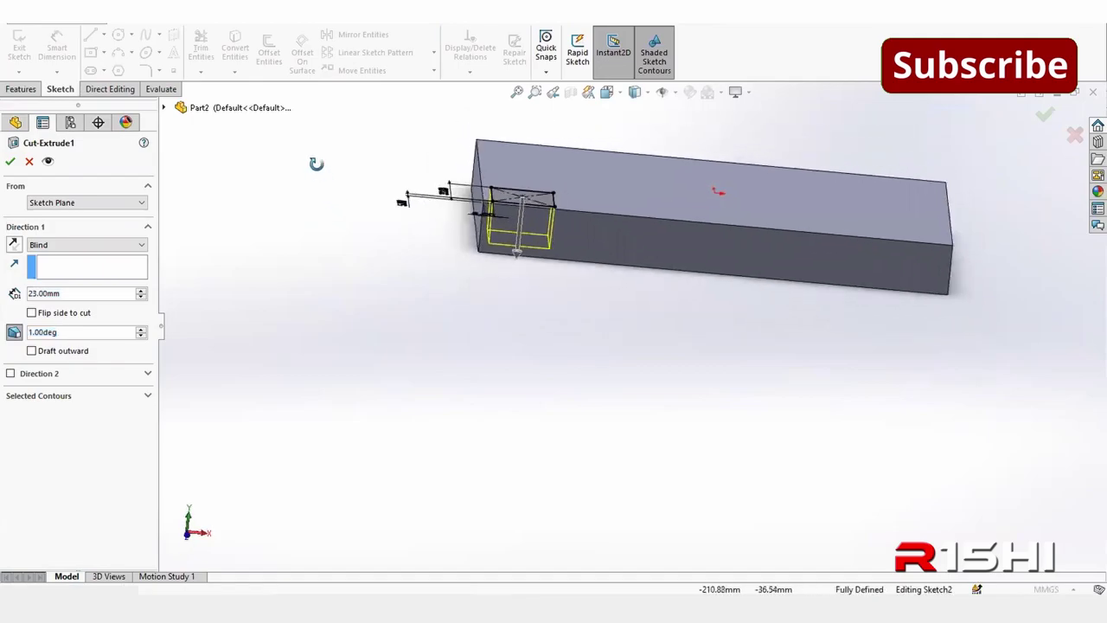
scroll(536, 259, "down", 2)
scroll(570, 370, "down", 2)
scroll(570, 370, "up", 2)
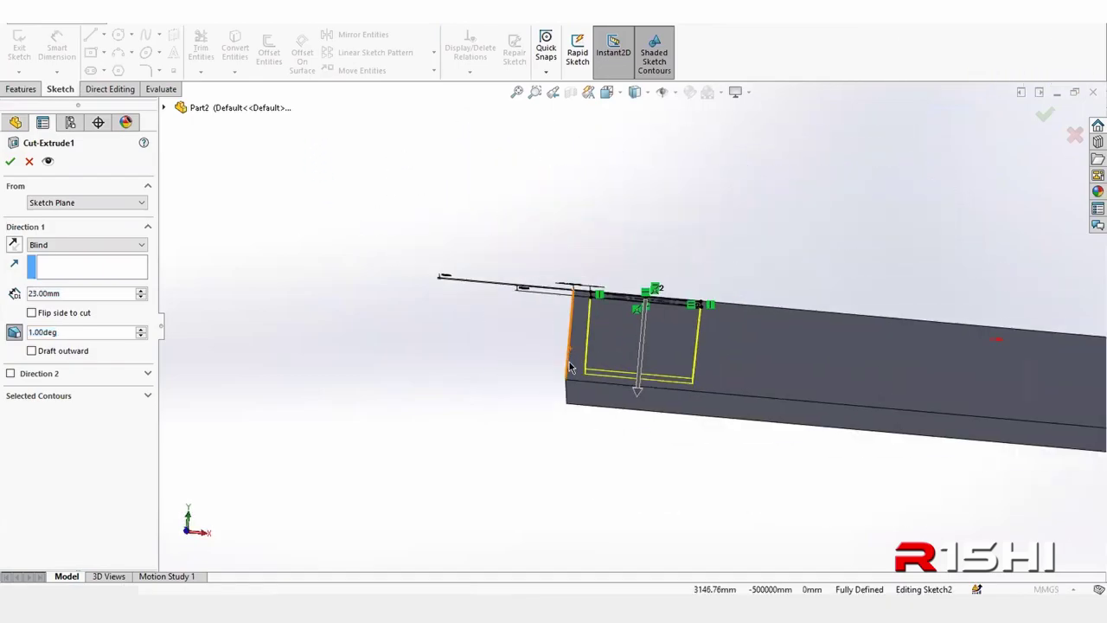
scroll(566, 370, "up", 1)
scroll(699, 318, "down", 1)
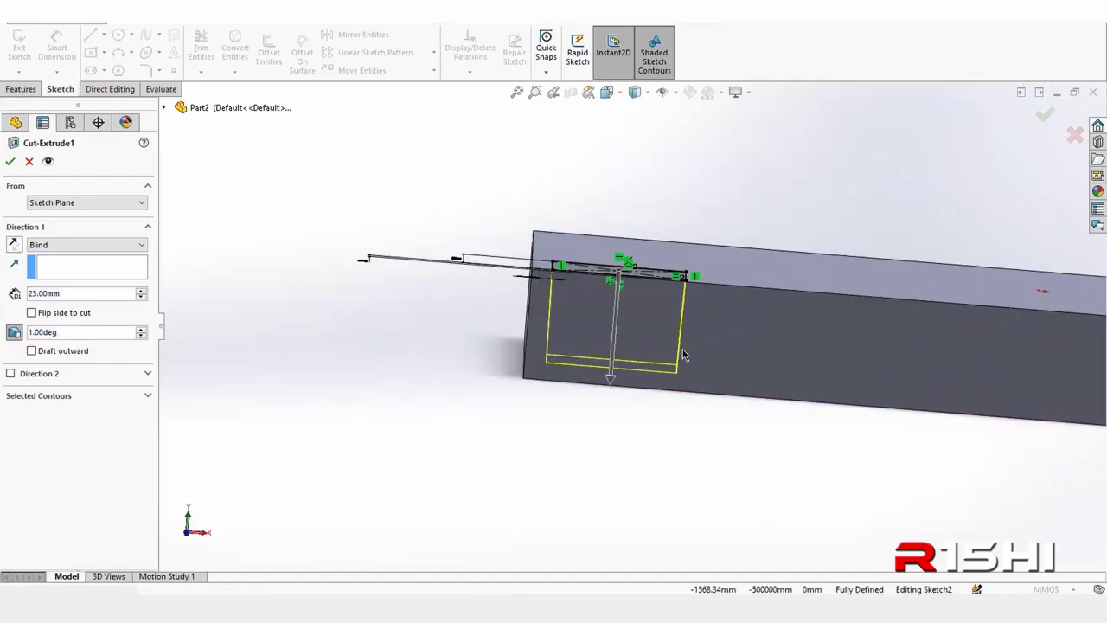
scroll(698, 317, "down", 1)
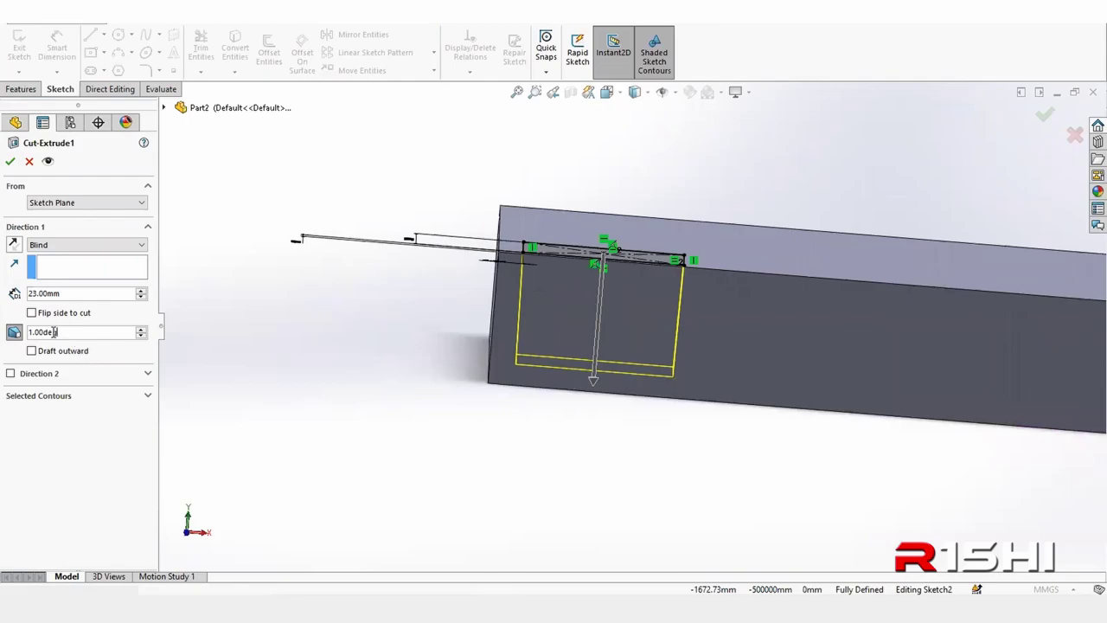
left_click_drag(53, 332, 3, 337)
type("3")
key("Return")
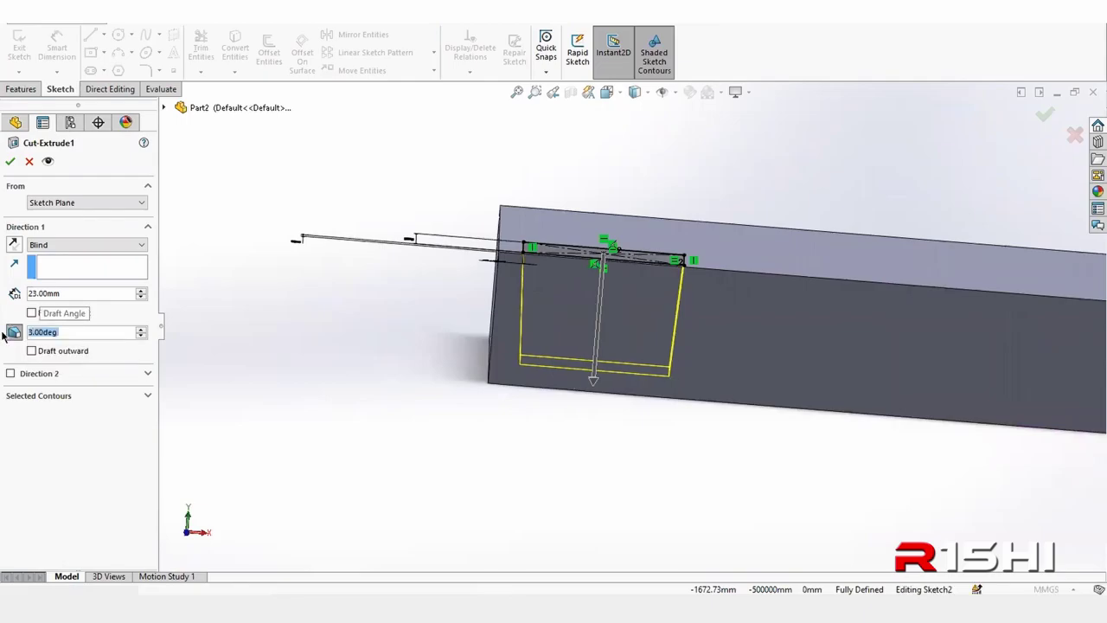
left_click(72, 272)
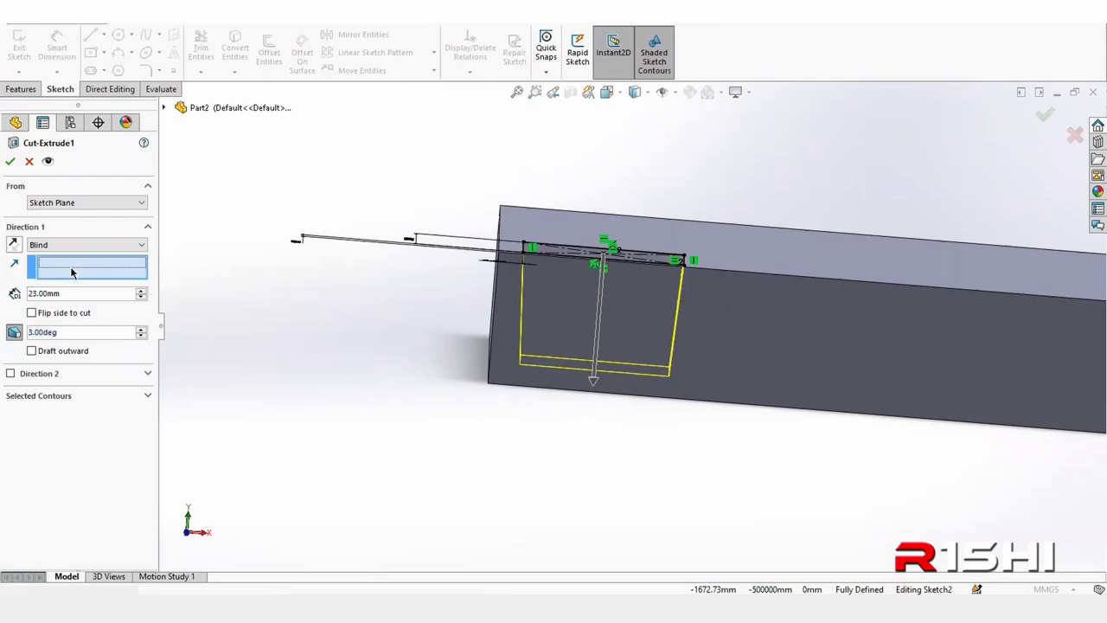
left_click(9, 161)
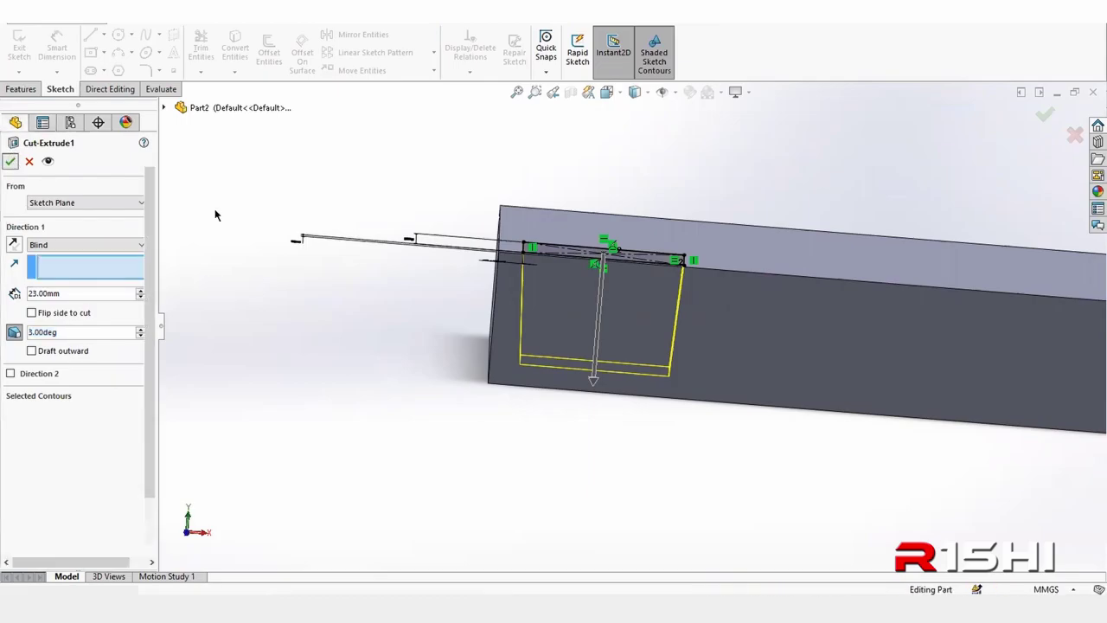
scroll(324, 303, "up", 5)
scroll(610, 363, "up", 3)
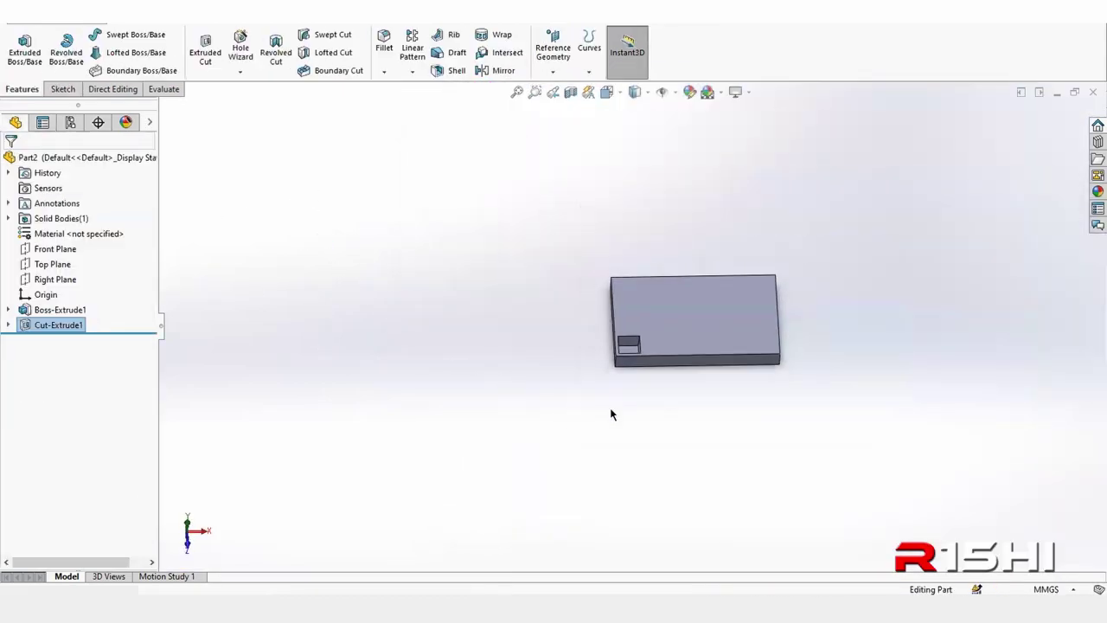
mouse_move(611, 413)
middle_mouse_down()
mouse_move(764, 468)
mouse_move(748, 344)
mouse_move(543, 320)
mouse_move(568, 331)
middle_mouse_up()
scroll(748, 344, "down", 3)
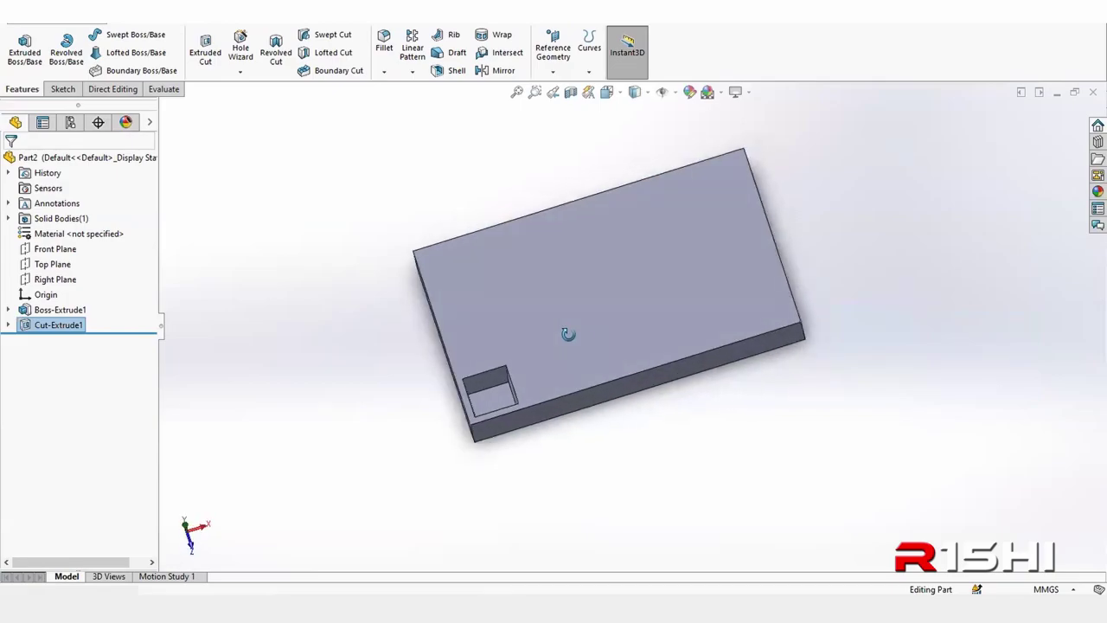
- Start a Multi Radius Fillet with a 1 mm radius
left_click(385, 41)
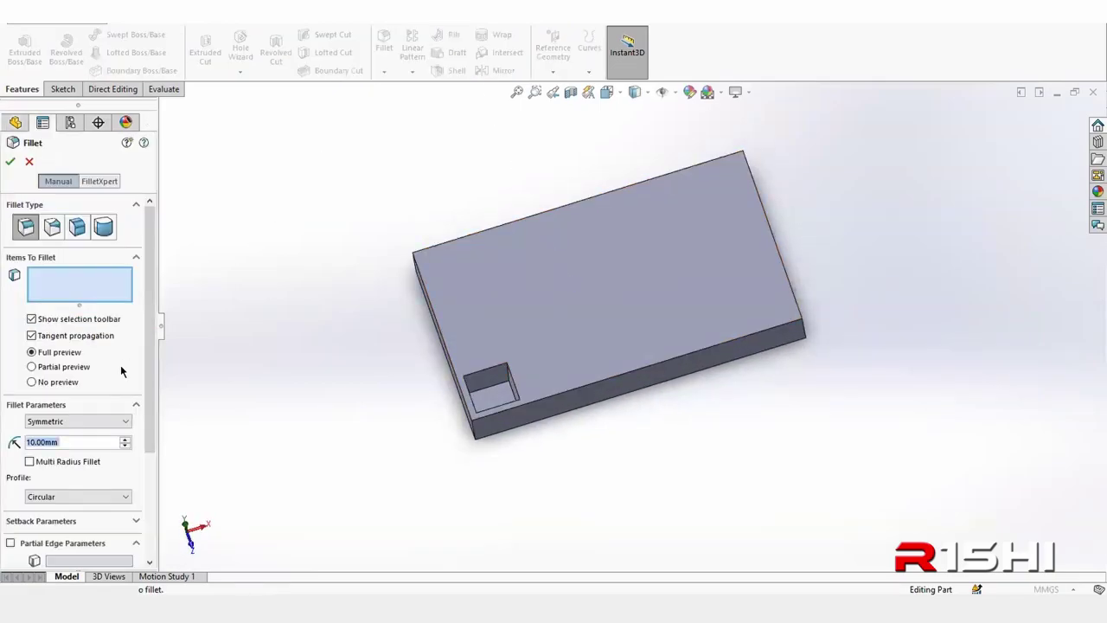
left_click(31, 462)
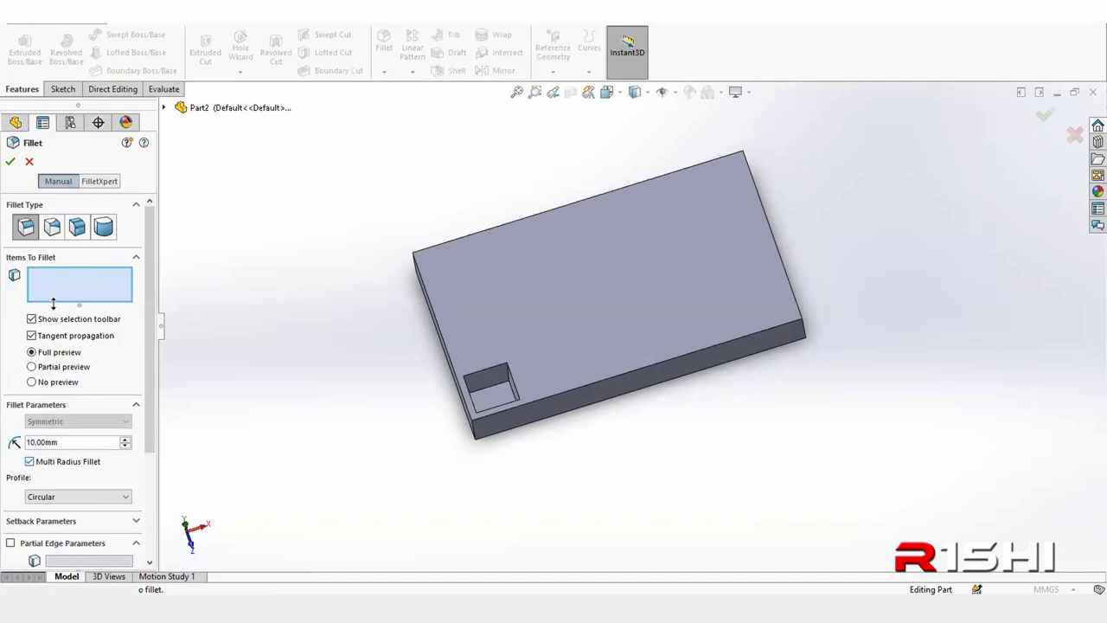
left_click_drag(71, 442, 5, 440)
type("1")
key("Return")
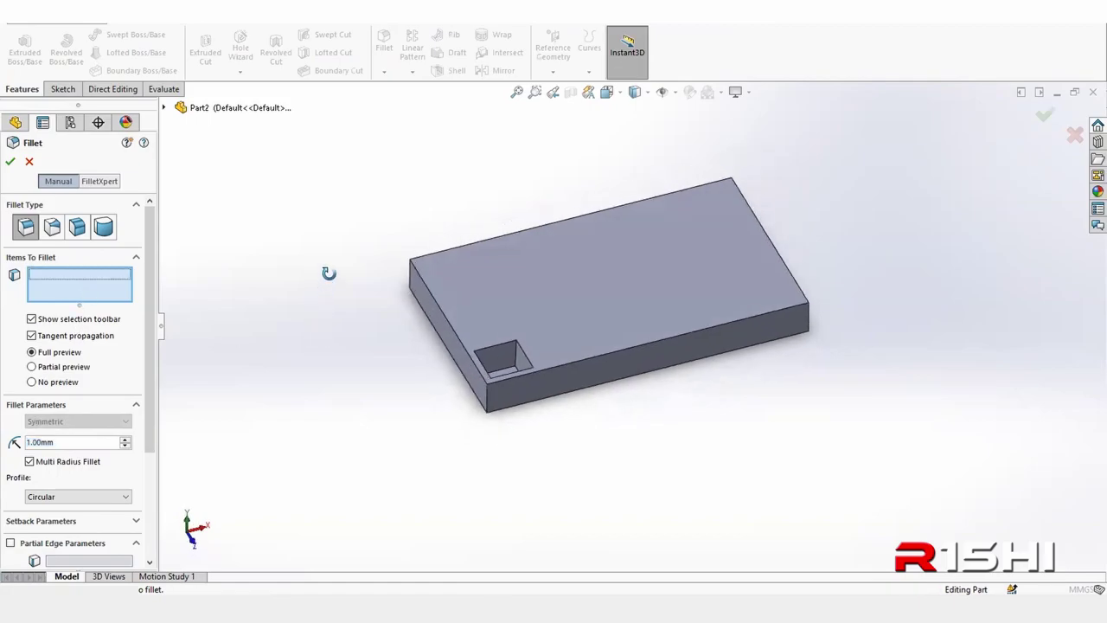
scroll(556, 352, "down", 3)
scroll(518, 363, "down", 3)
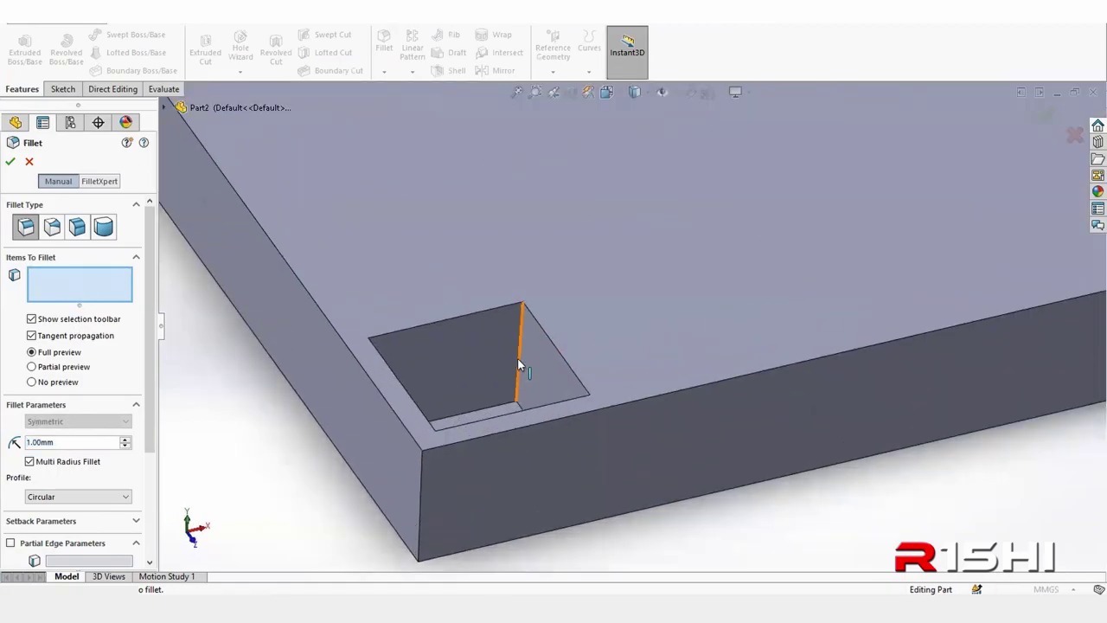
- Select the pocket's four vertical corner edges and four floor edges for filleting
left_click(517, 358)
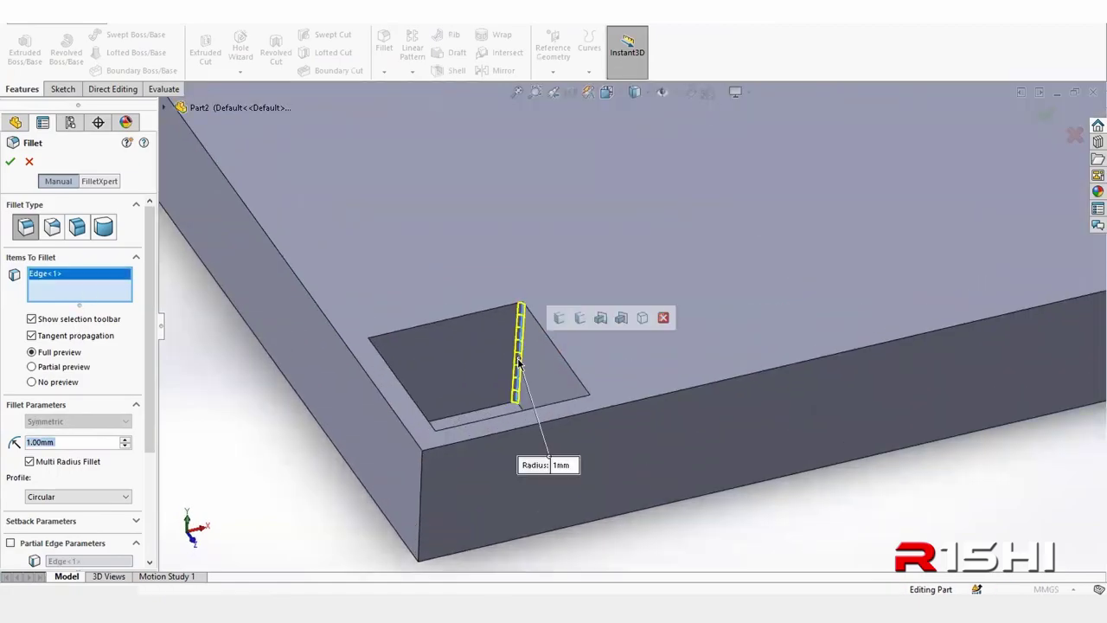
left_click(559, 318)
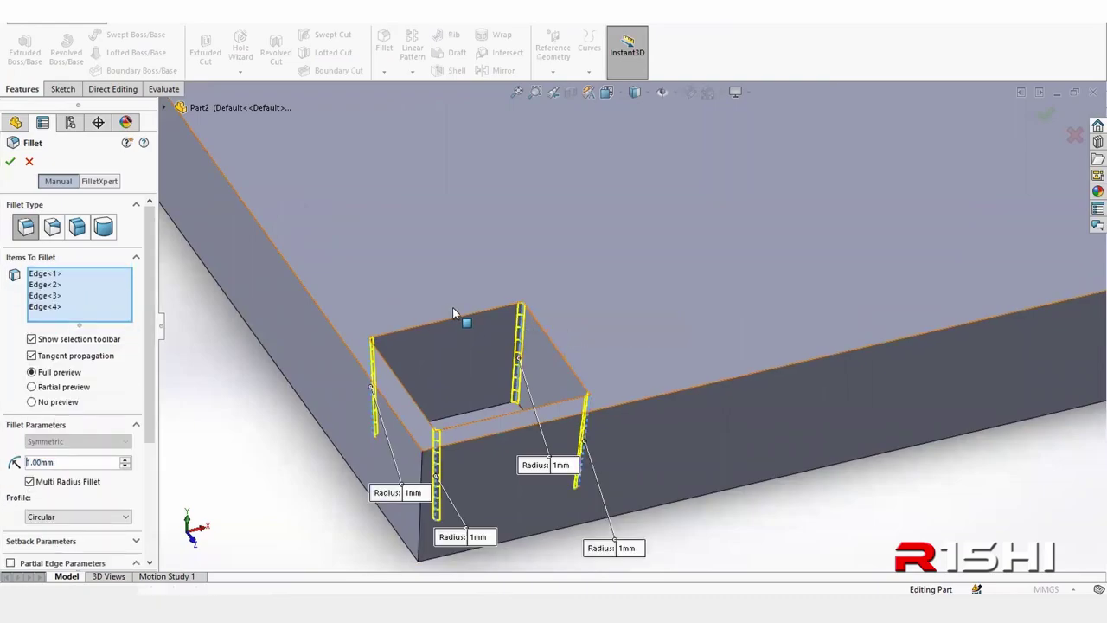
key("f")
scroll(553, 372, "up", 1)
scroll(555, 359, "up", 4)
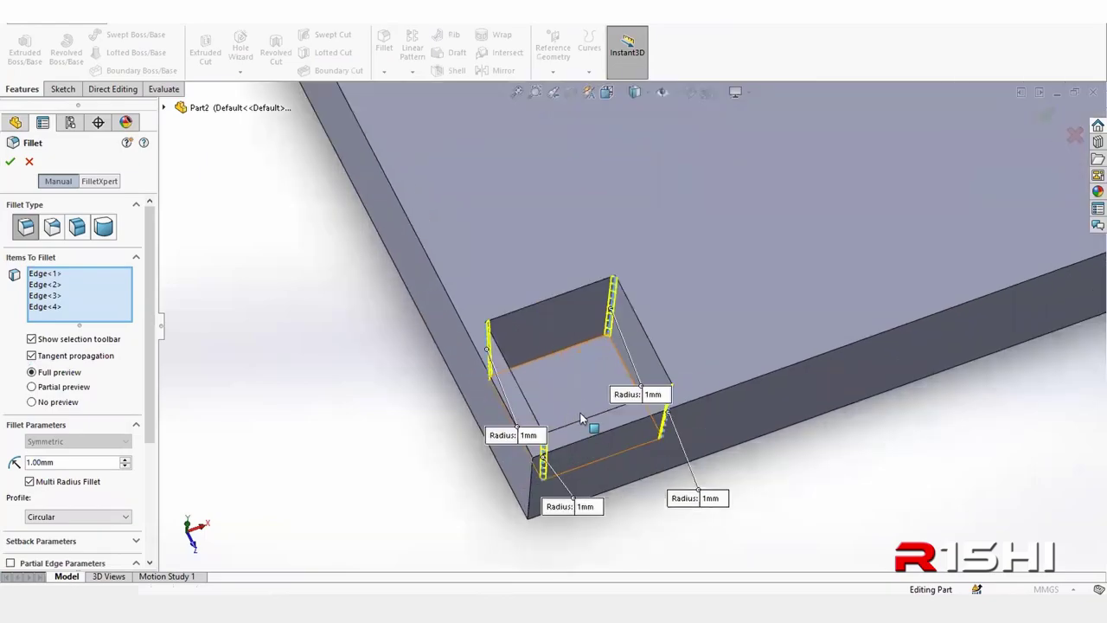
left_click(554, 360)
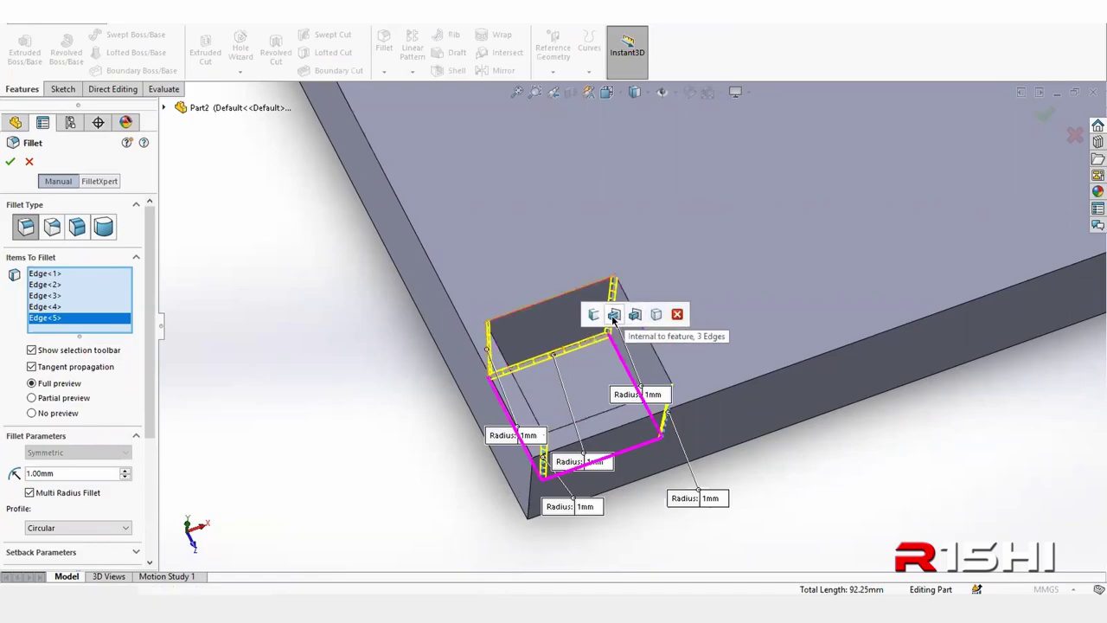
left_click(613, 315)
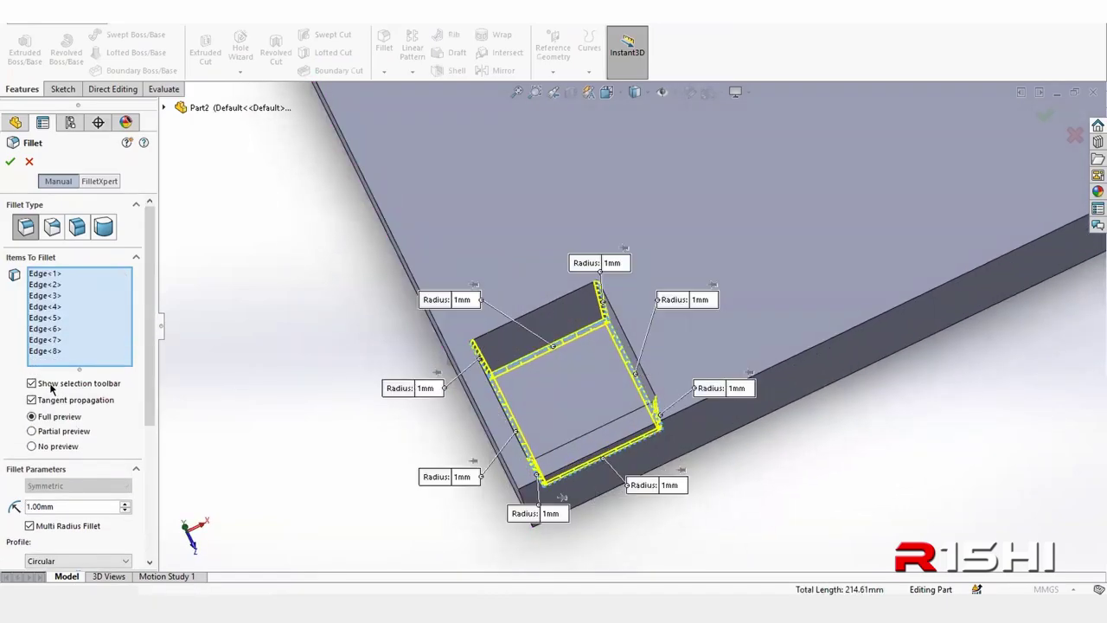
double_click(60, 506)
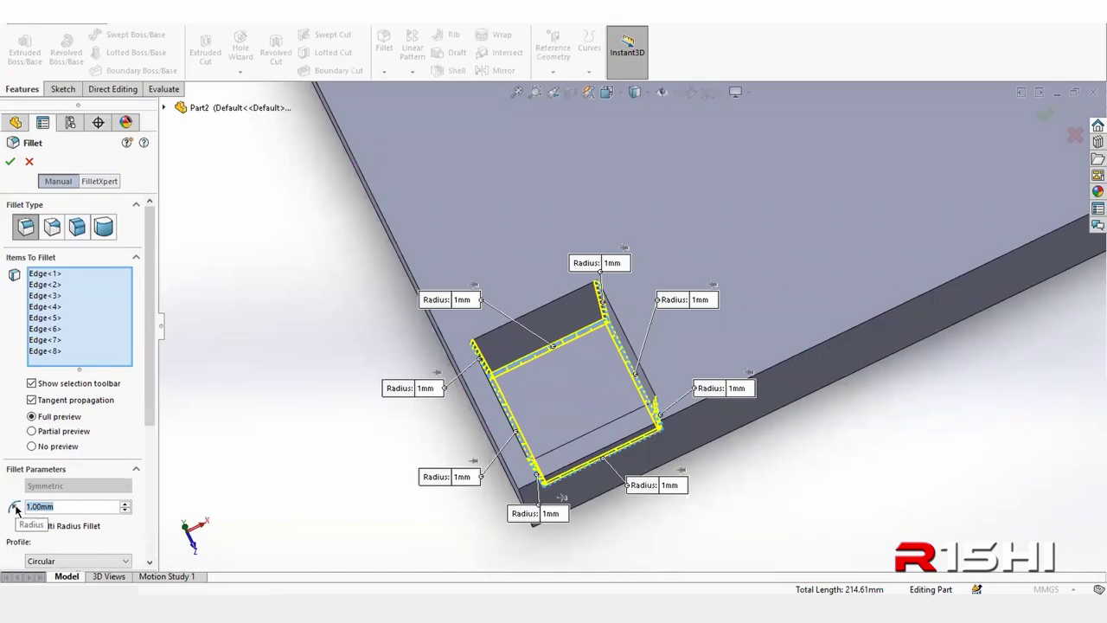
- Set a 1.5 mm radius on all eight listed pocket edges
type("1.5")
key("Return")
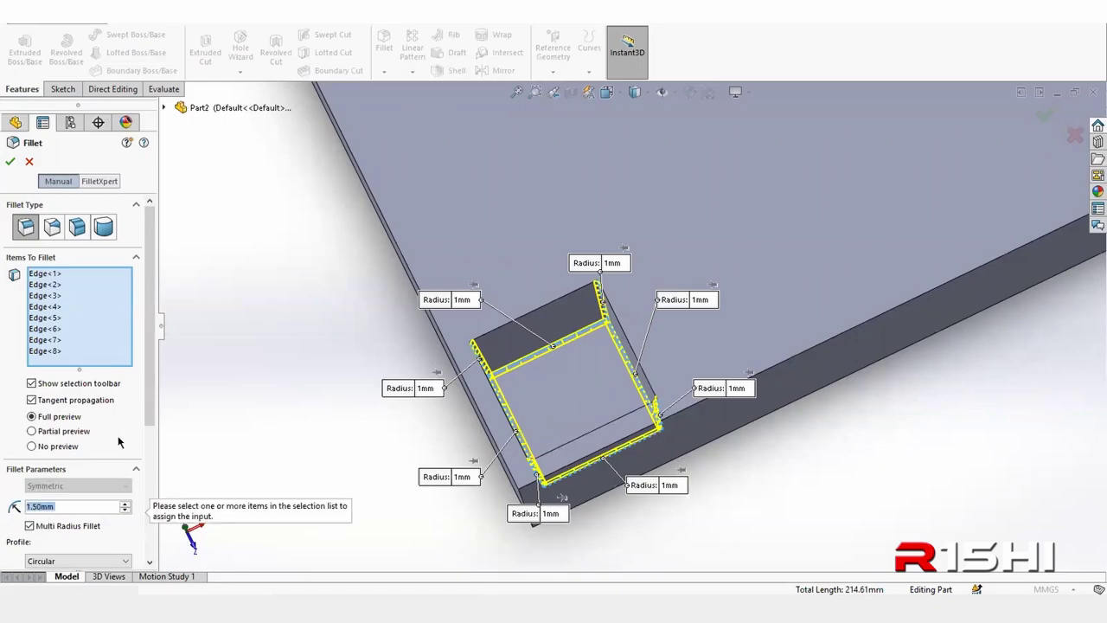
left_click(61, 350)
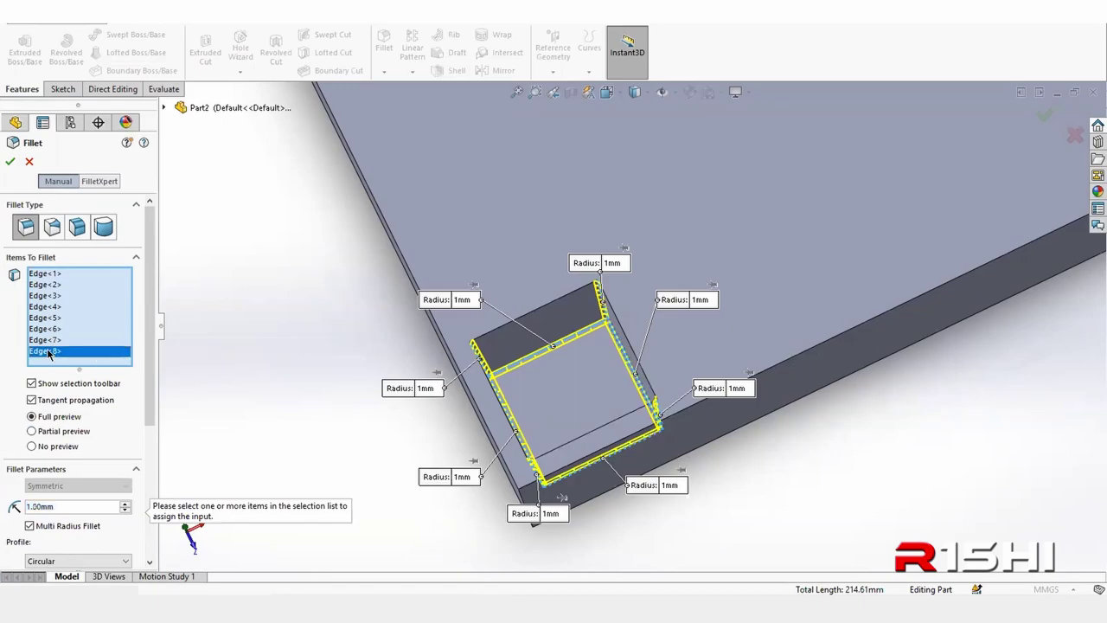
left_click(47, 274, "shift")
triple_click(61, 506)
type("1.5")
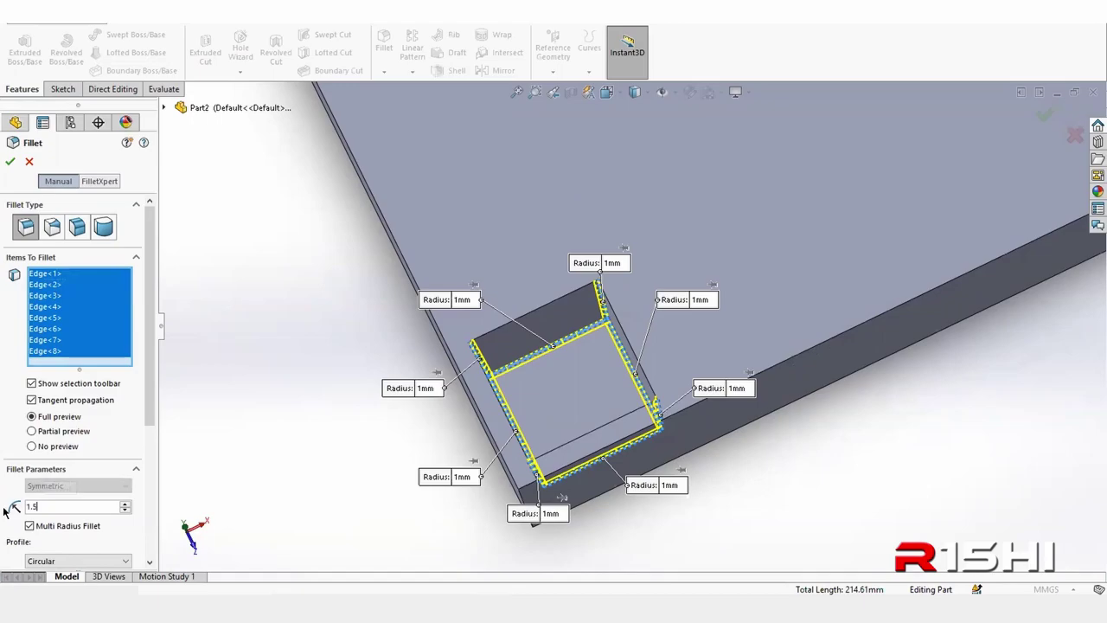
key("Return")
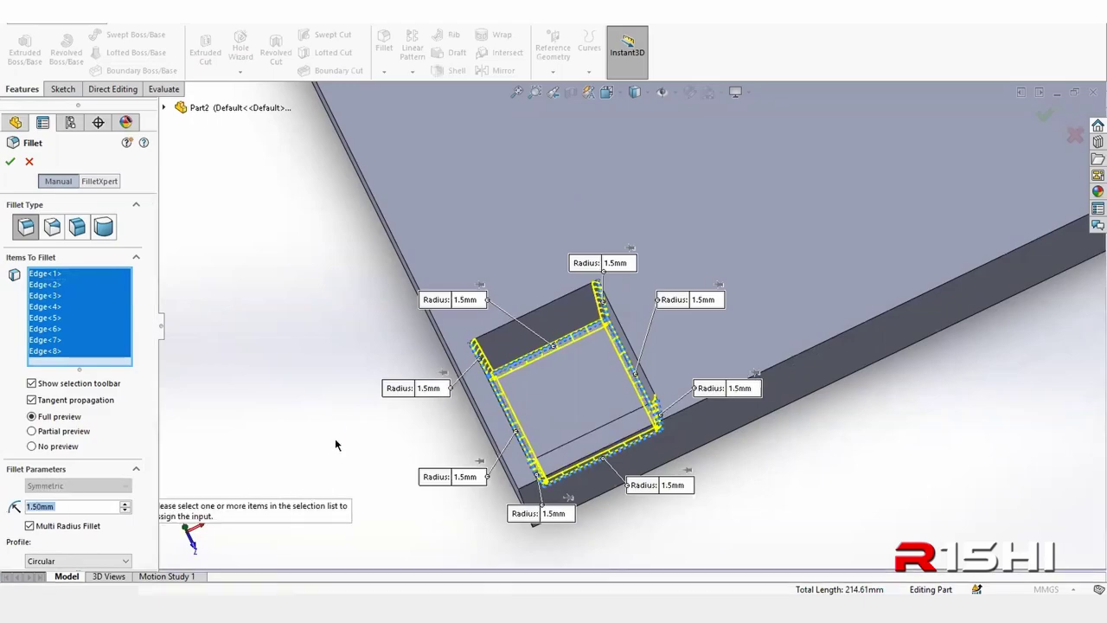
middle_click_drag(338, 444, 363, 427)
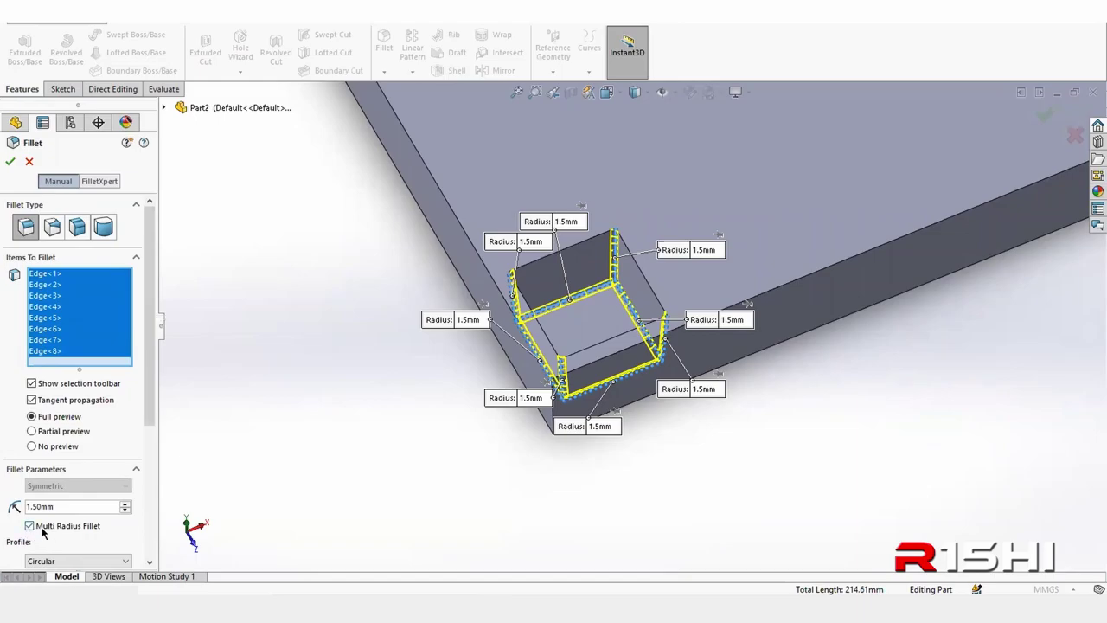
- Add the pocket's top rim edge at 2 mm radius and accept Fillet1
left_click(83, 360)
left_click(62, 340)
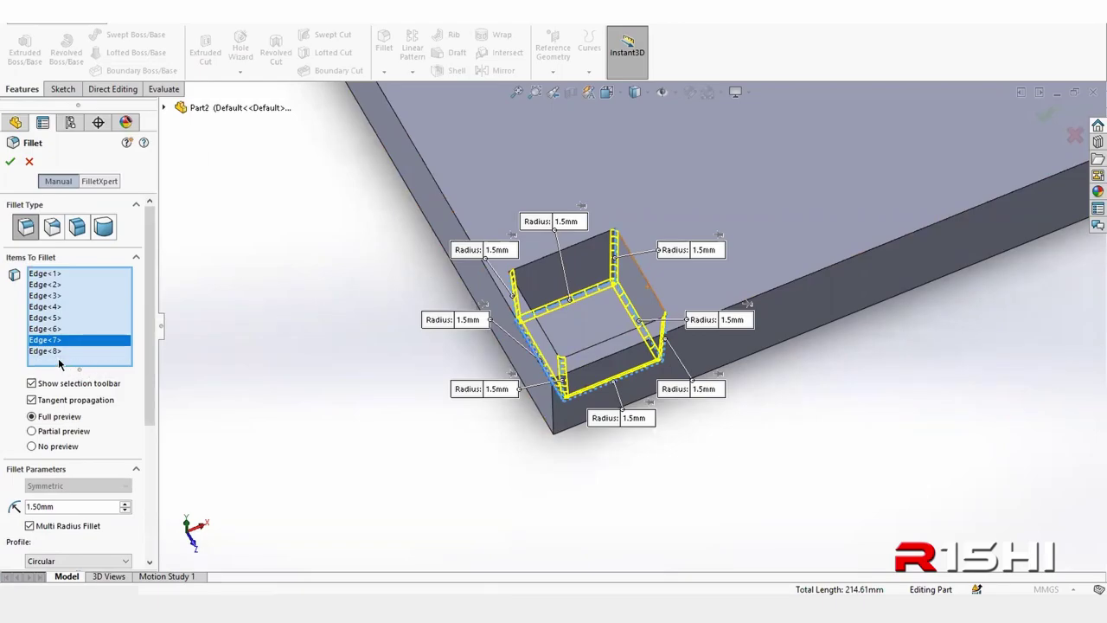
left_click(546, 263)
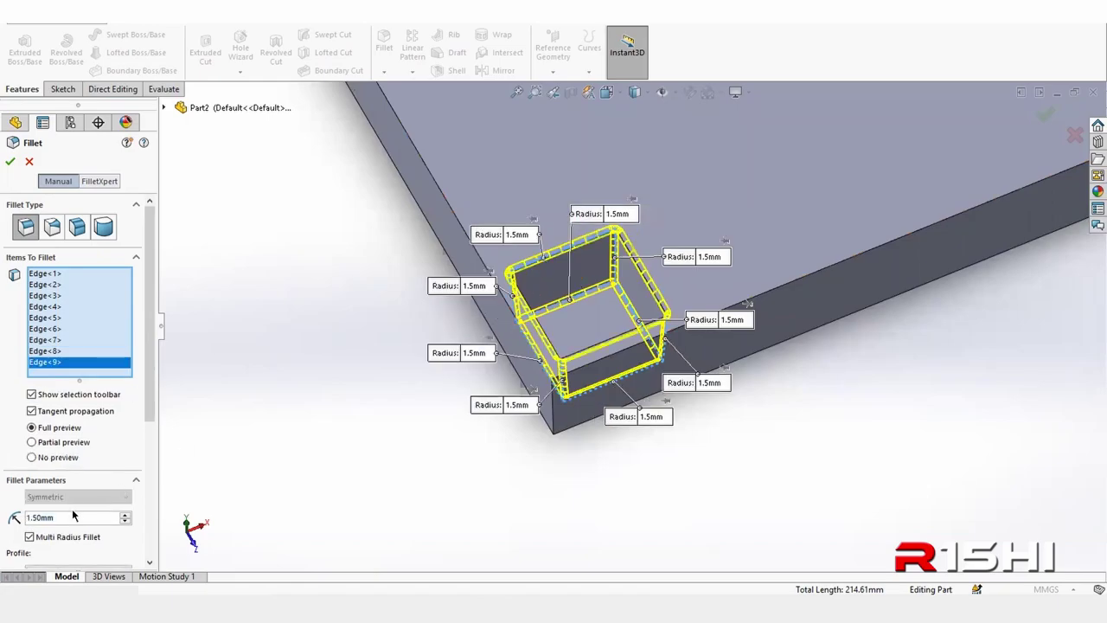
left_click_drag(60, 517, 26, 517)
type("12")
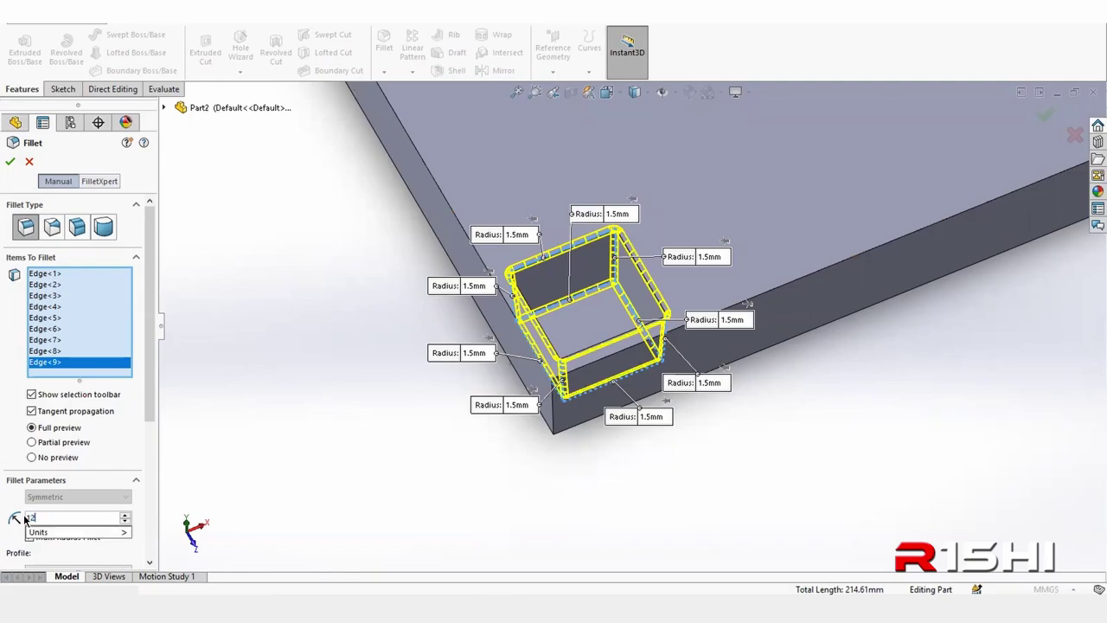
key("Return")
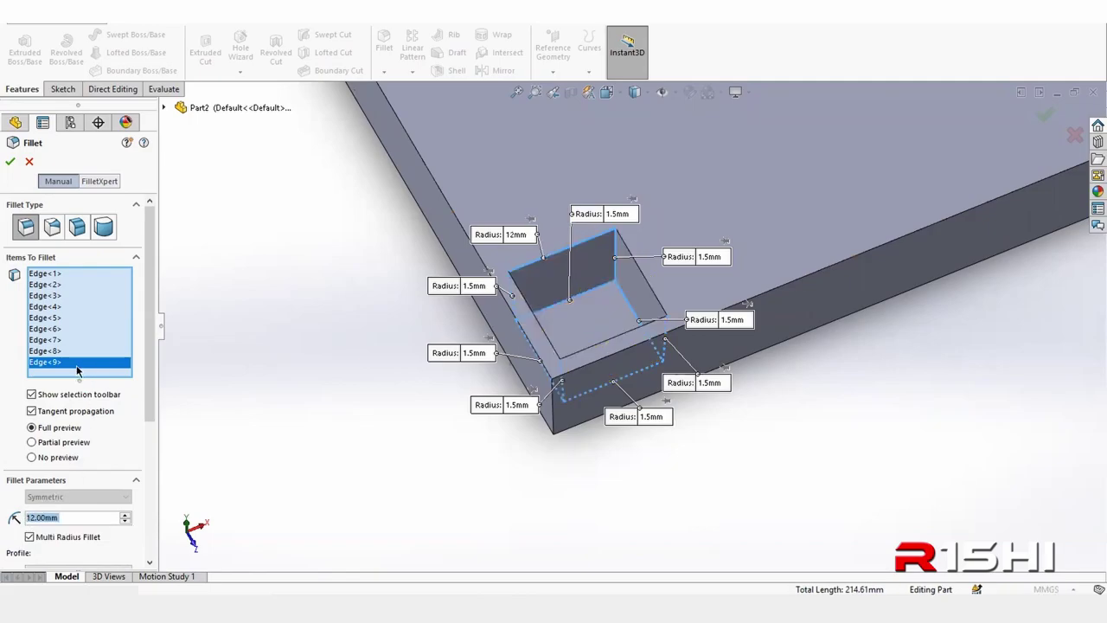
double_click(66, 517)
type("2")
key("Return")
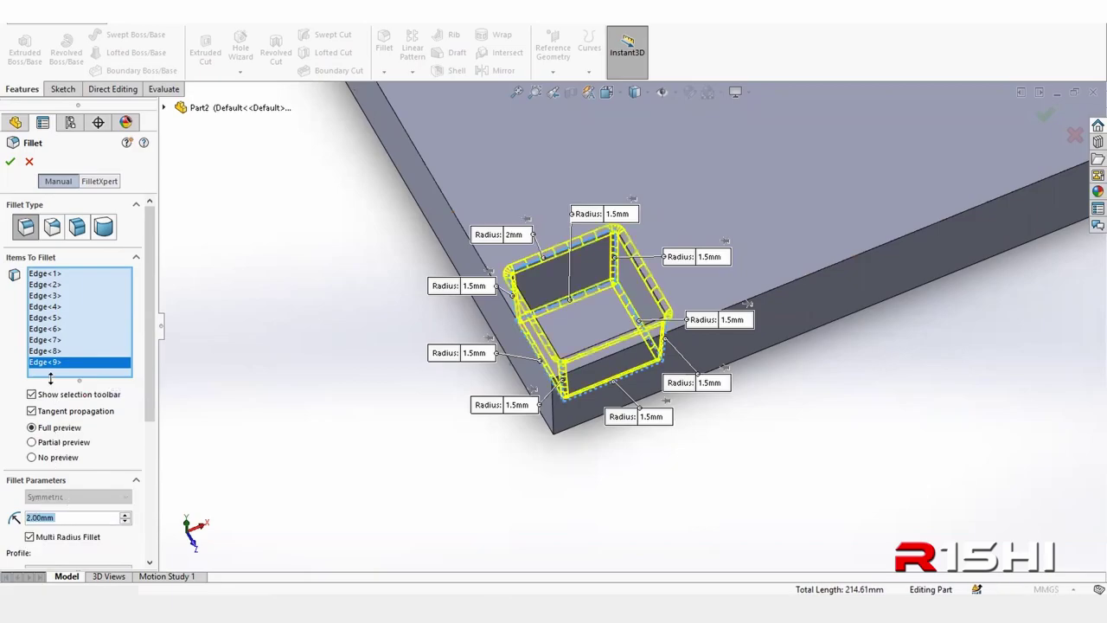
mouse_move(600, 325)
middle_mouse_down()
mouse_move(347, 275)
mouse_move(460, 328)
mouse_move(455, 435)
mouse_move(359, 345)
middle_mouse_up()
left_click(9, 160)
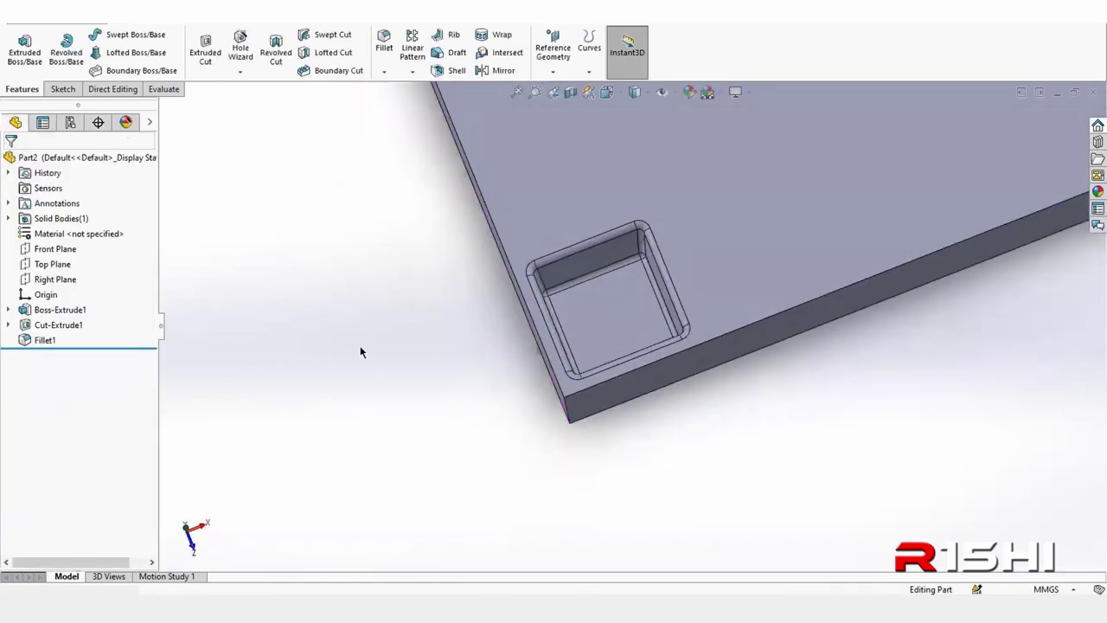
- Select Fillet1 and a pocket wall to display the fillet radii
left_click(60, 328)
left_click(43, 340)
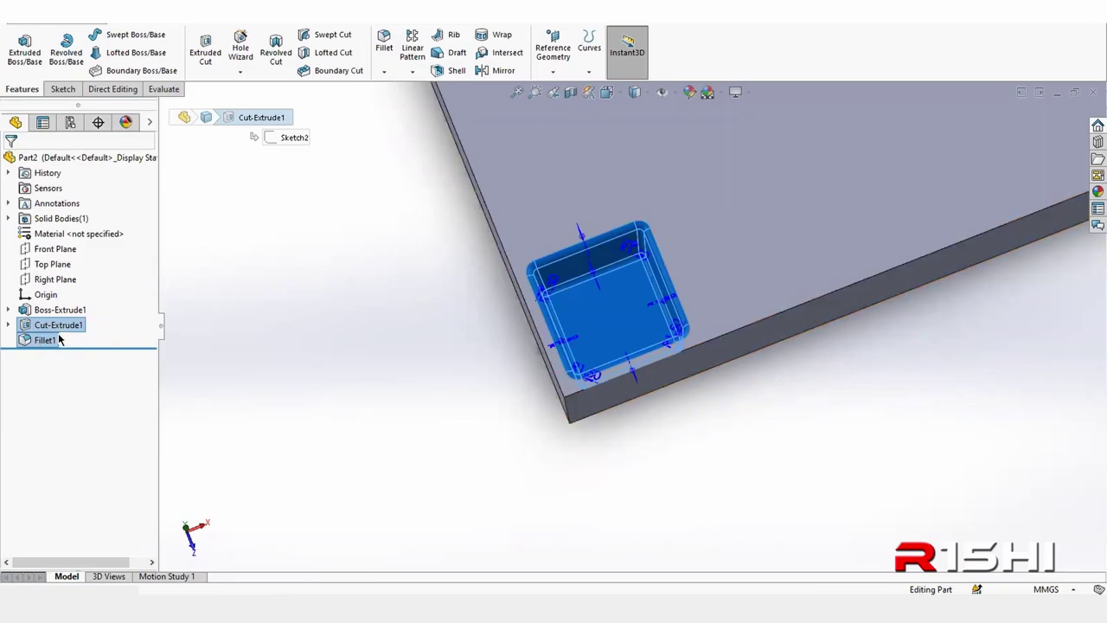
left_click(611, 254)
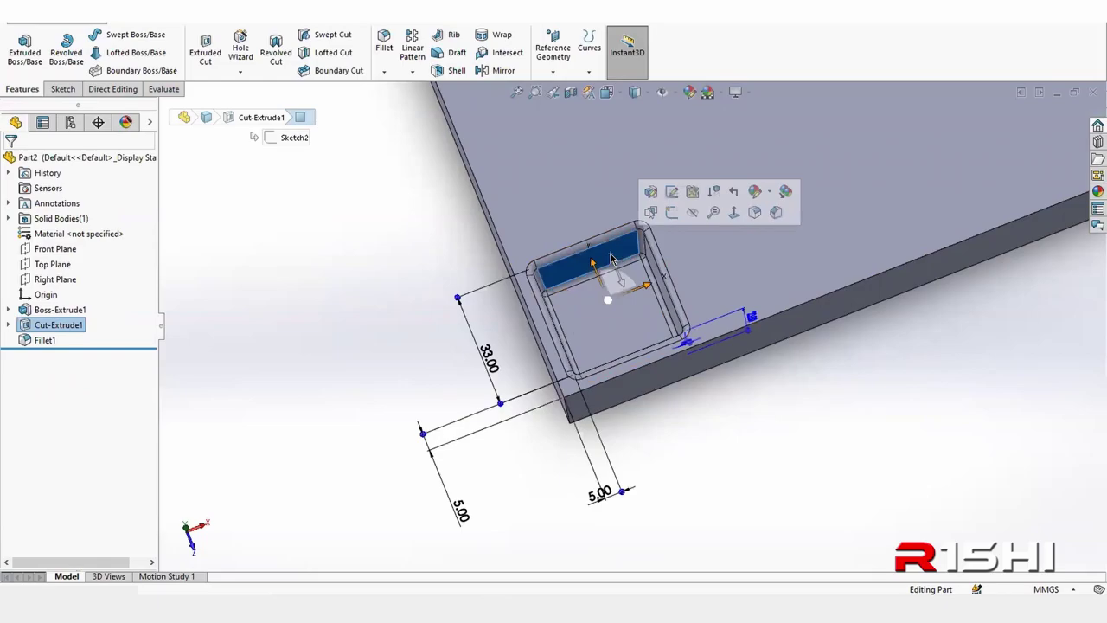
left_click(606, 242)
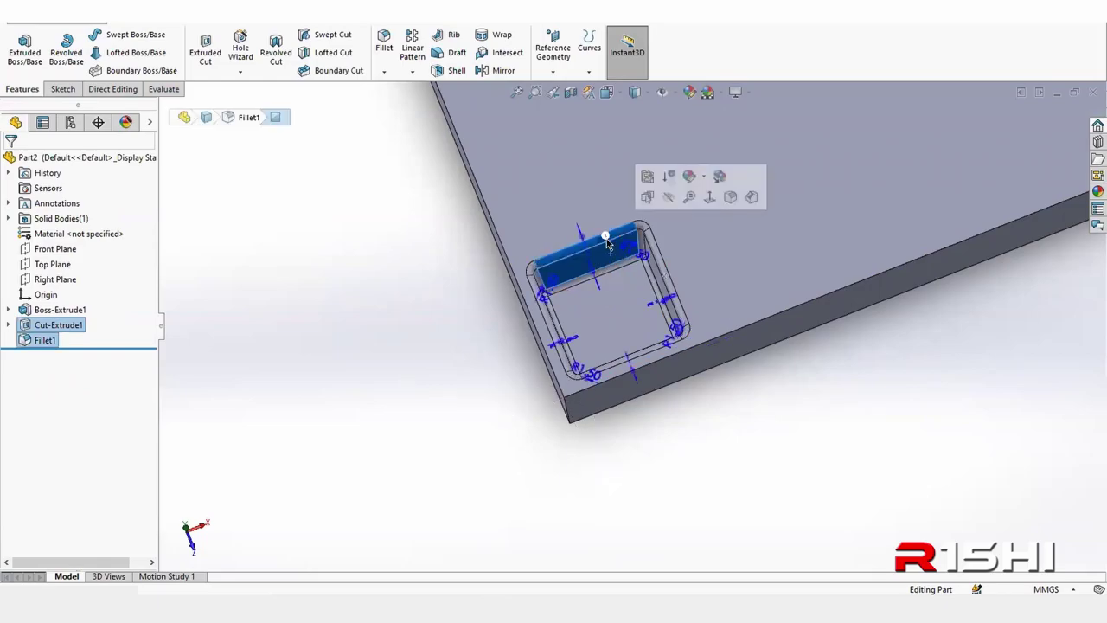
middle_click_drag(608, 245, 619, 238)
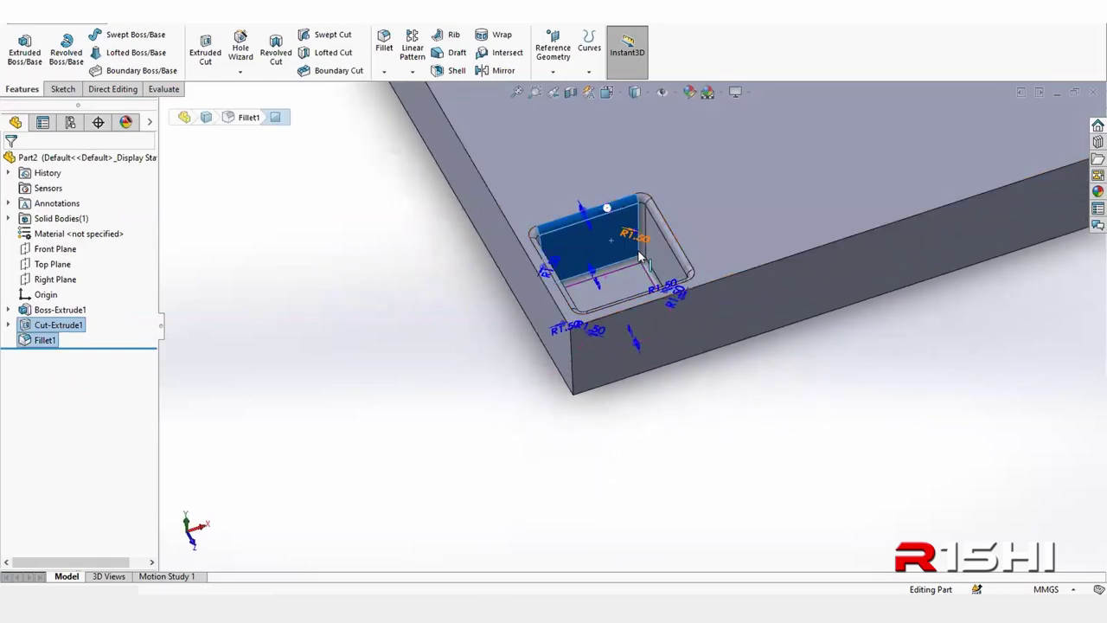
left_click(275, 300)
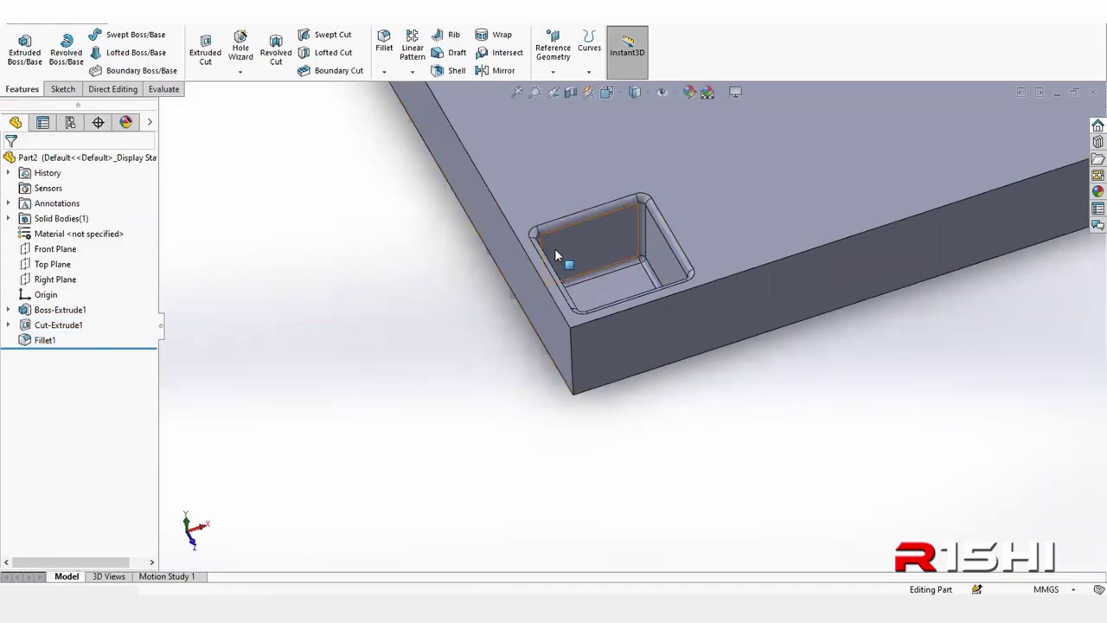
- Look into the pocket and display Cut-Extrude1's sketch dimensions, then reselect Fillet1
scroll(554, 248, "up", 1)
scroll(535, 330, "up", 3)
scroll(506, 329, "down", 4)
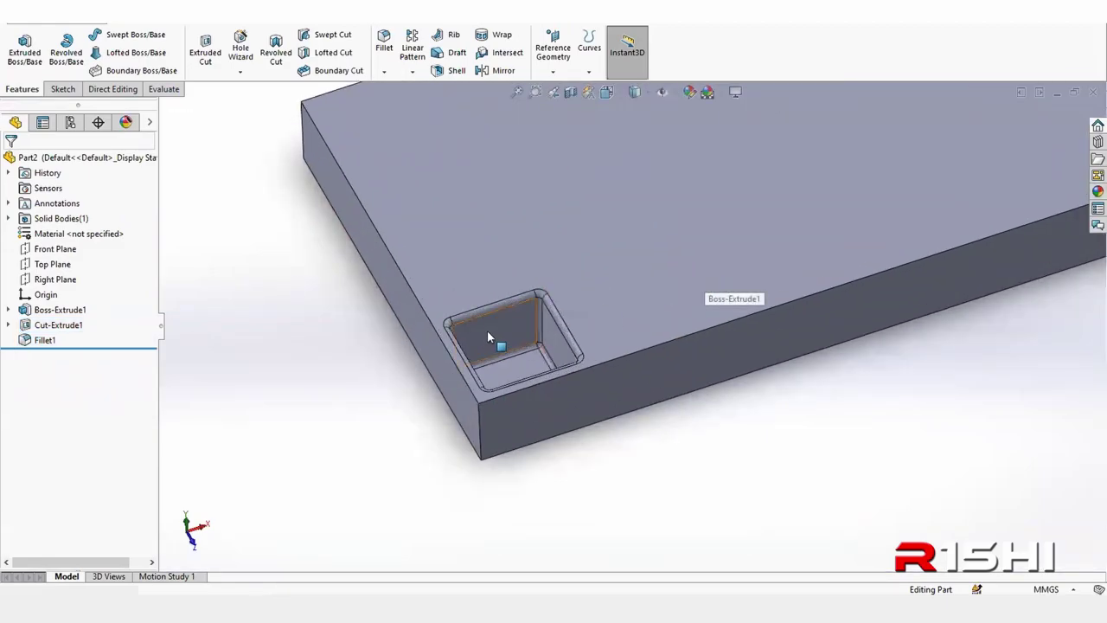
scroll(500, 353, "down", 3)
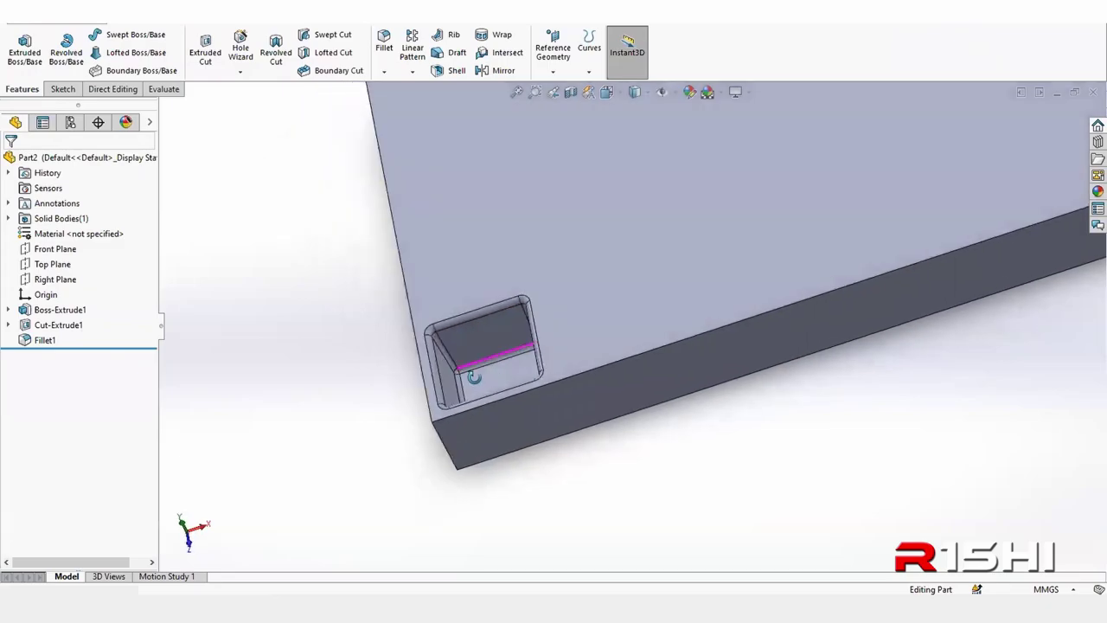
scroll(499, 346, "up", 3)
scroll(498, 332, "down", 1)
scroll(498, 332, "down", 1)
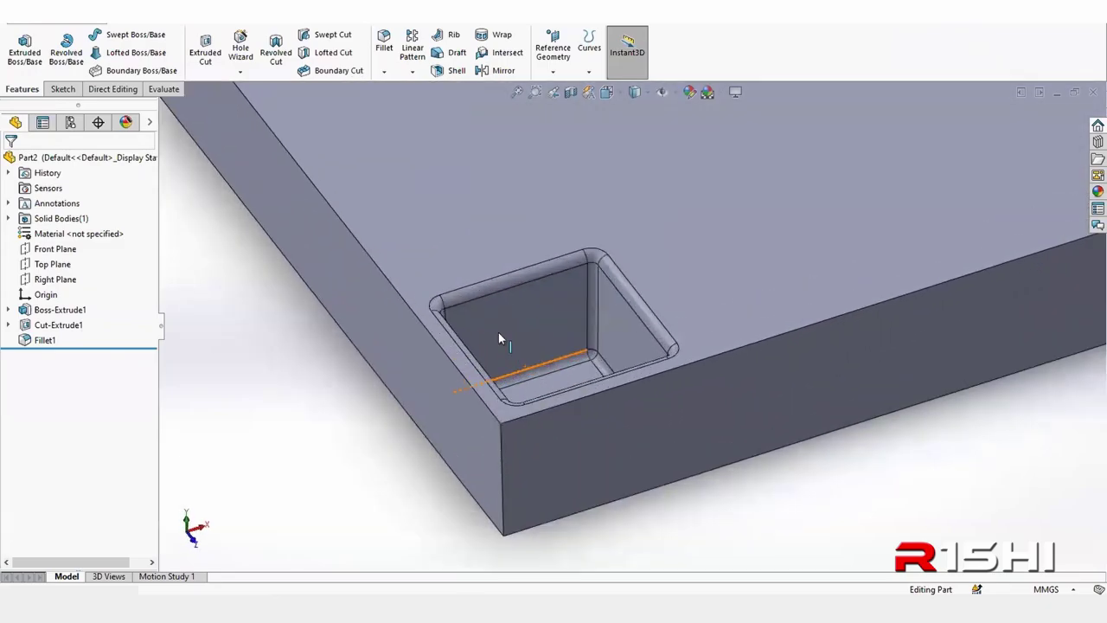
middle_click_drag(498, 332, 484, 339)
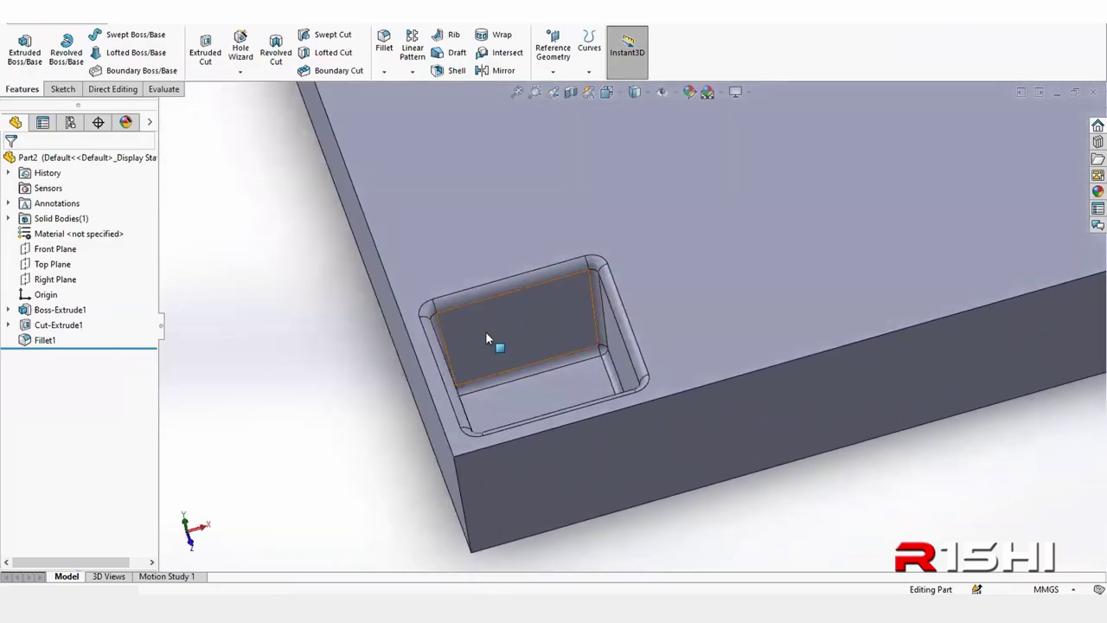
scroll(486, 337, "up", 2)
scroll(498, 337, "down", 1)
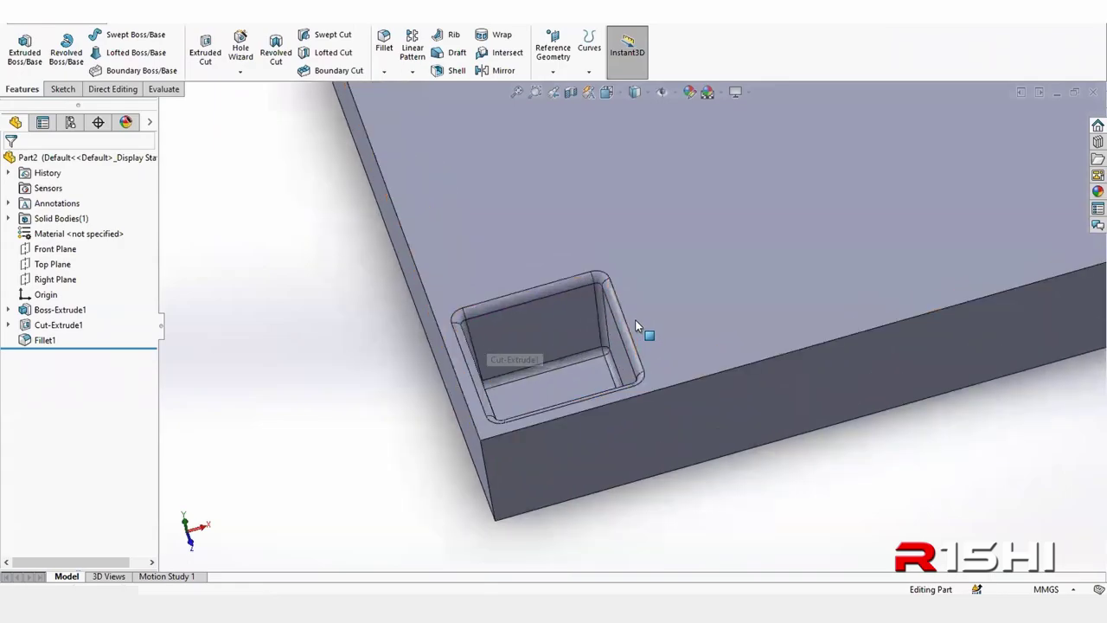
left_click(59, 325)
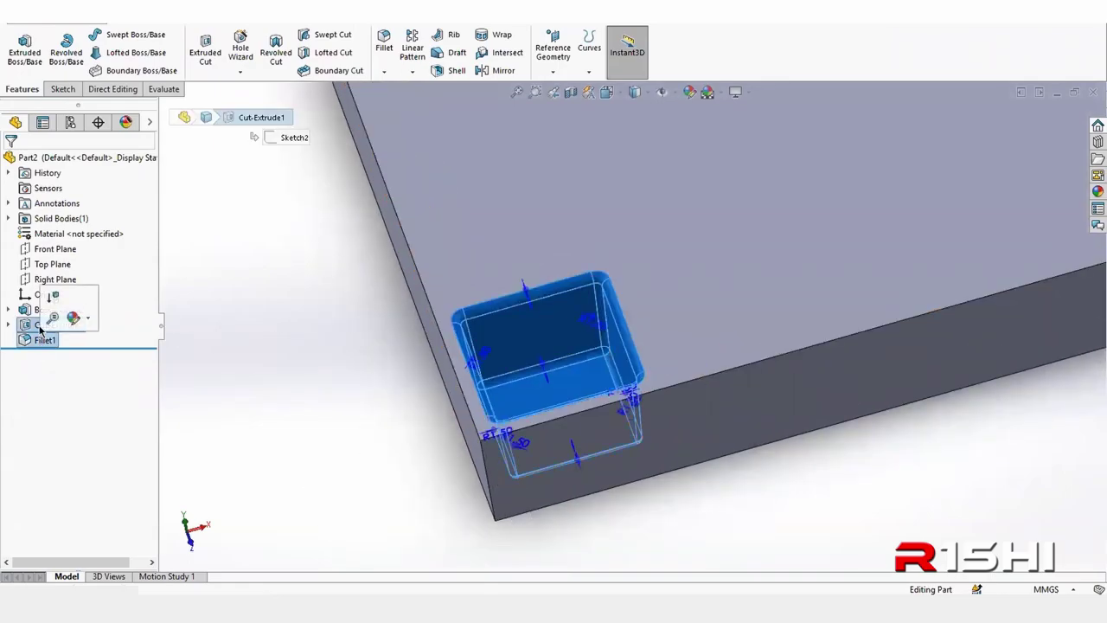
left_click(220, 353)
left_click(59, 325)
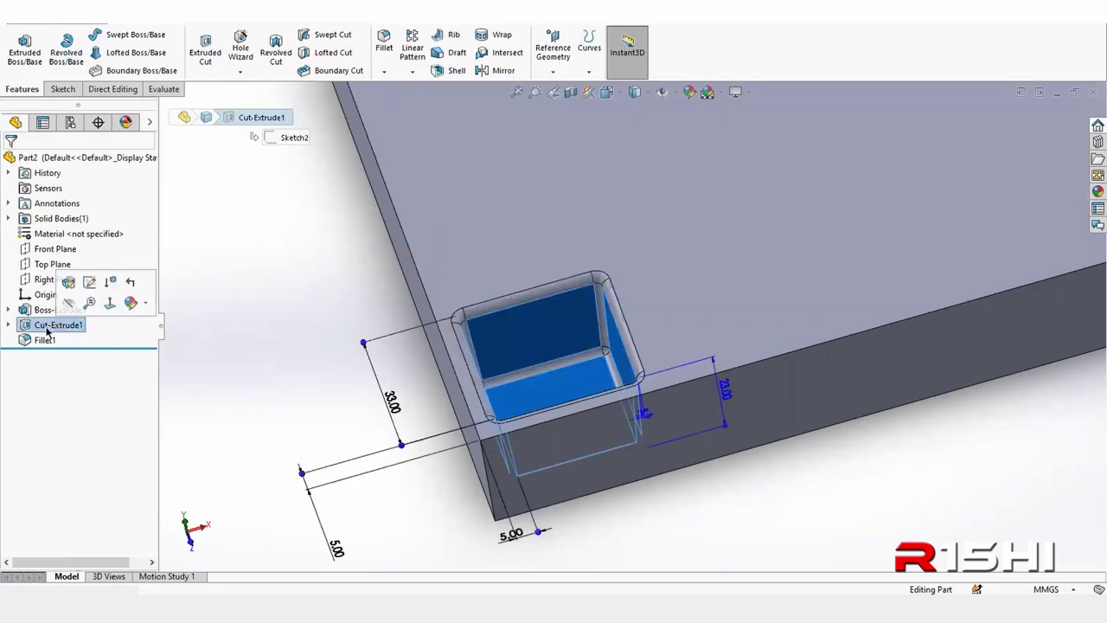
left_click(32, 340)
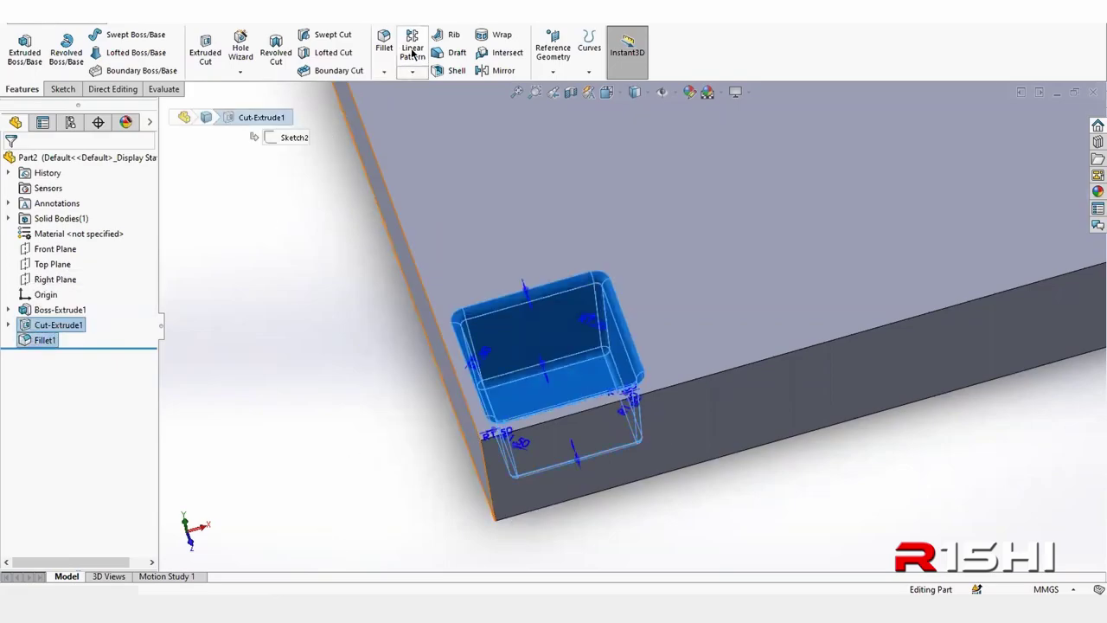
- Start a Linear Pattern along the plate edge with 35 mm spacing in Direction 1
left_click(413, 72)
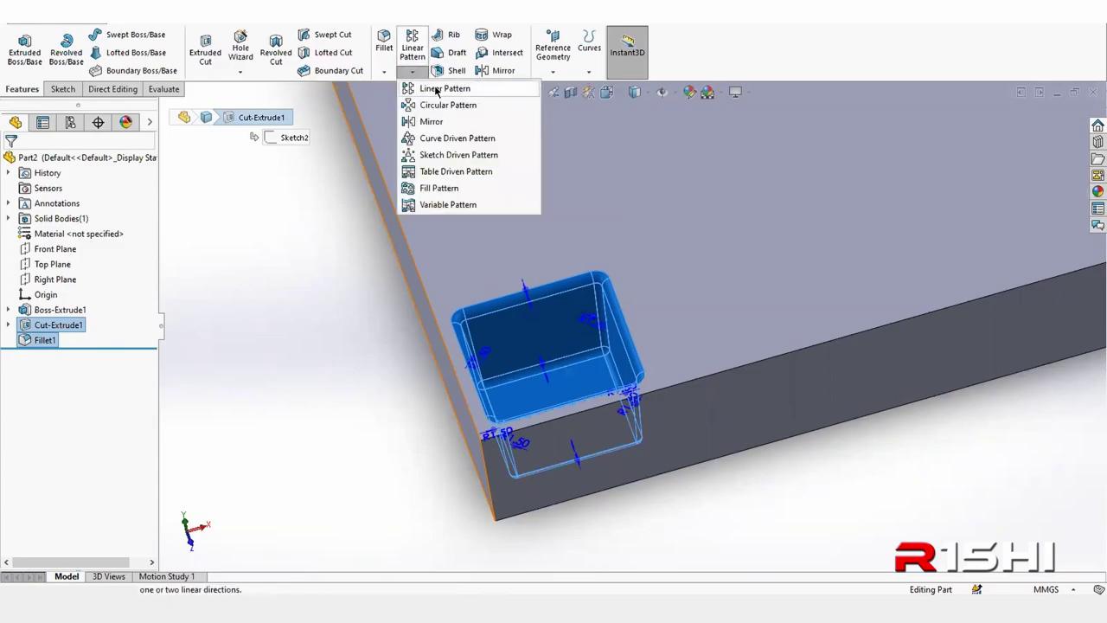
left_click(441, 88)
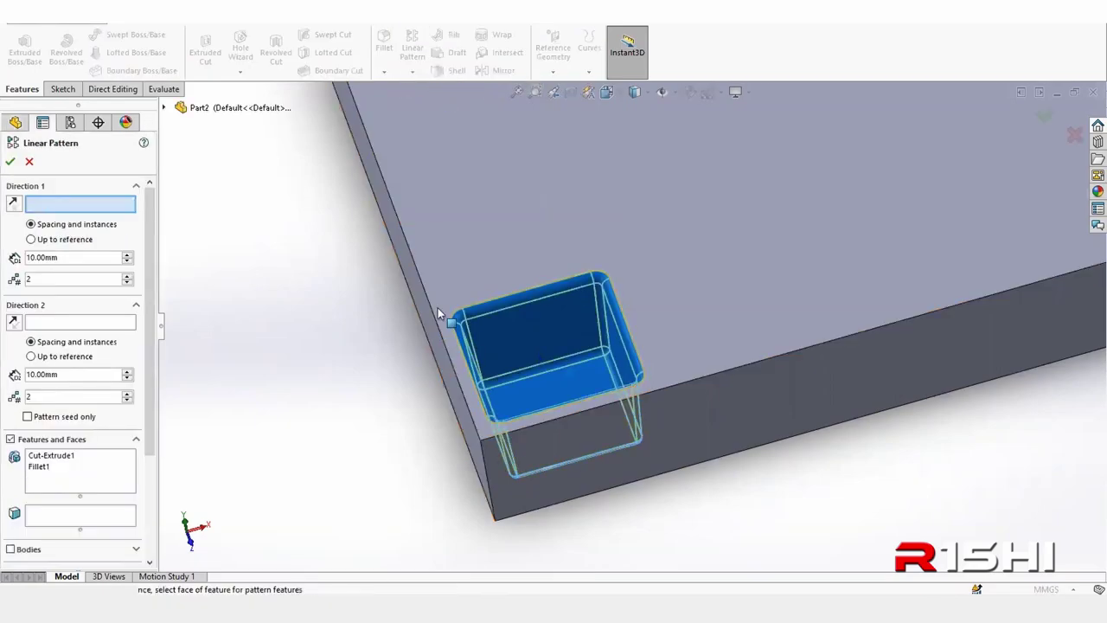
scroll(437, 307, "up", 4)
mouse_move(528, 294)
middle_mouse_down()
mouse_move(531, 358)
mouse_move(544, 328)
mouse_move(728, 330)
middle_mouse_up()
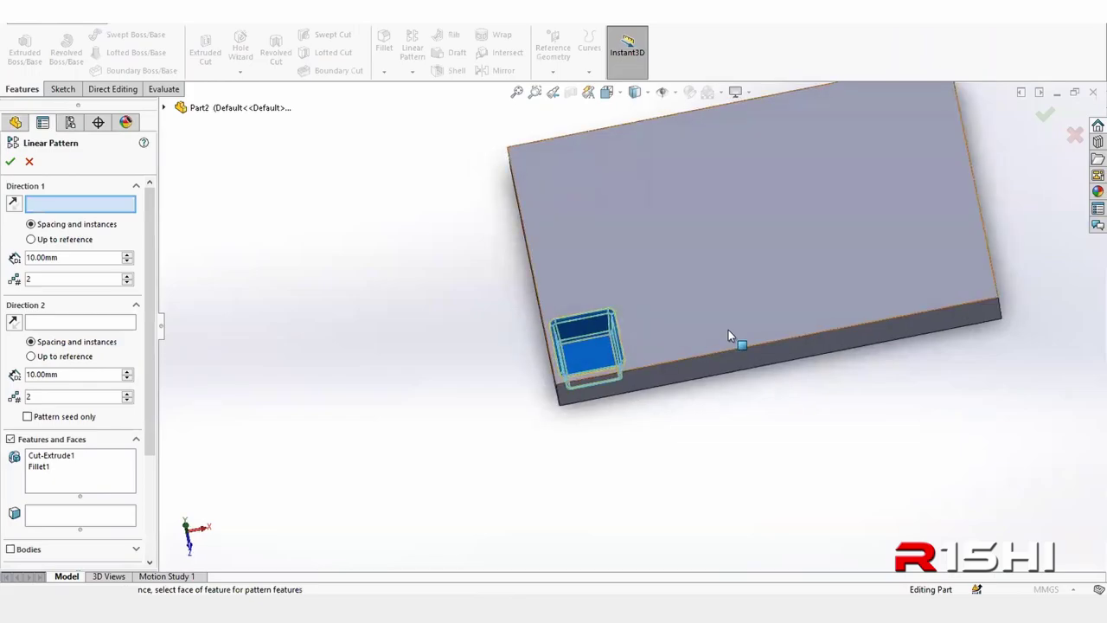
scroll(637, 346, "down", 2)
scroll(637, 363, "down", 1)
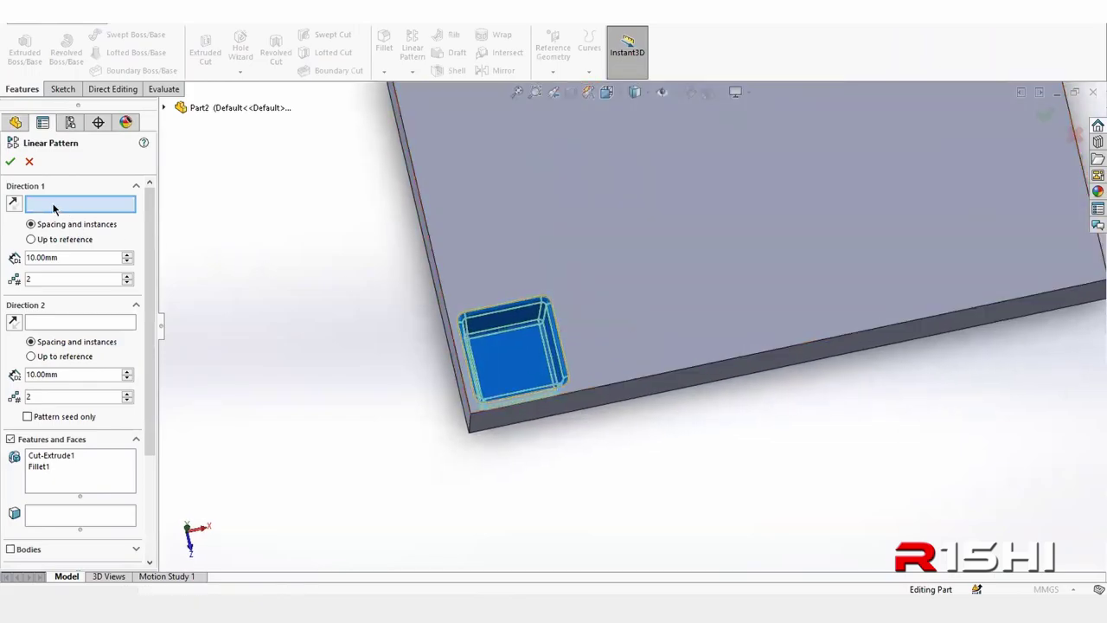
left_click(438, 280)
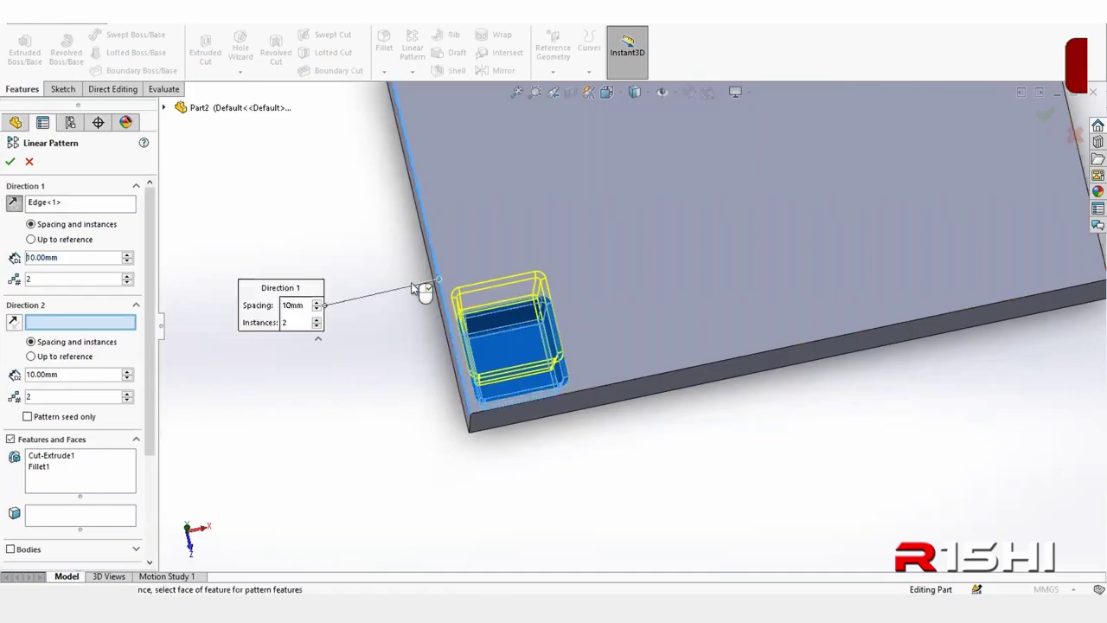
left_click(60, 255)
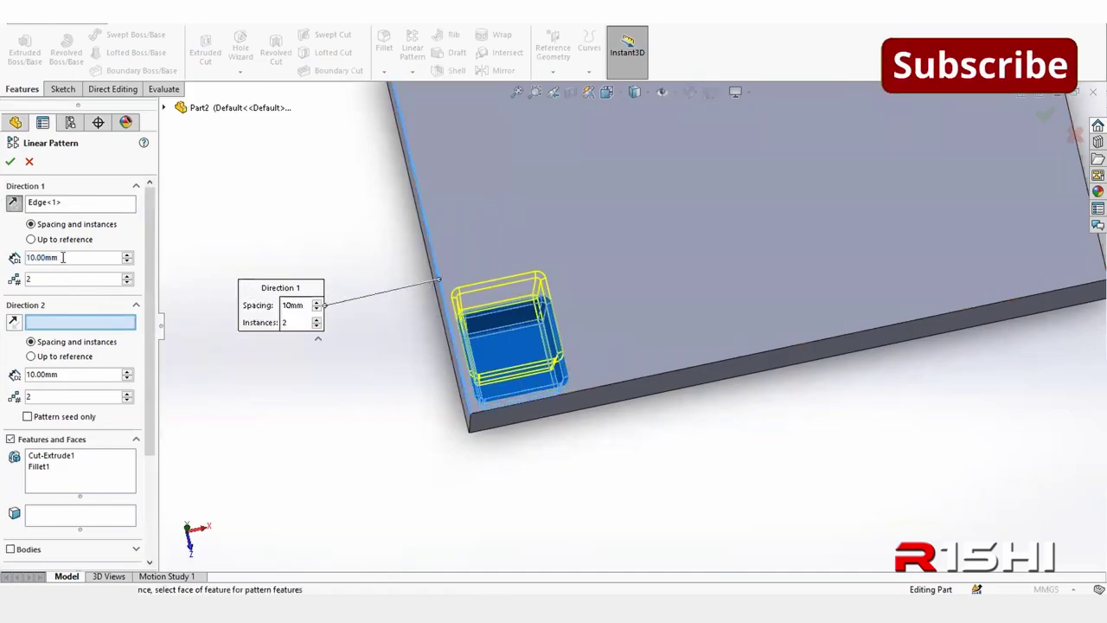
type("35")
key("Return")
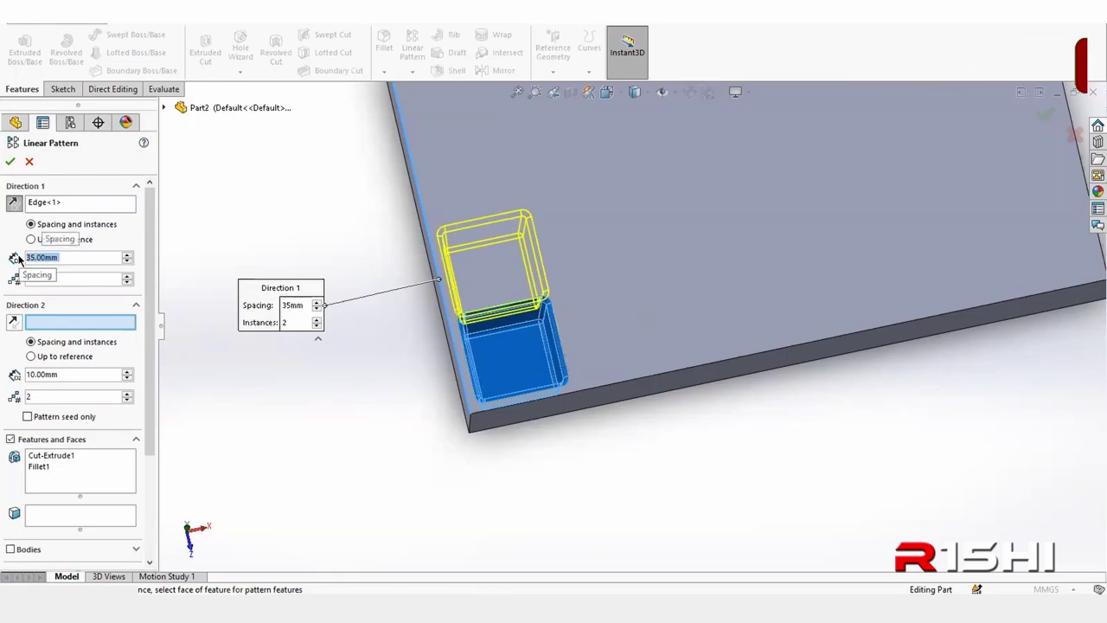
- Set Direction 1 to 4 instances and check the row of four pockets
left_click(73, 282)
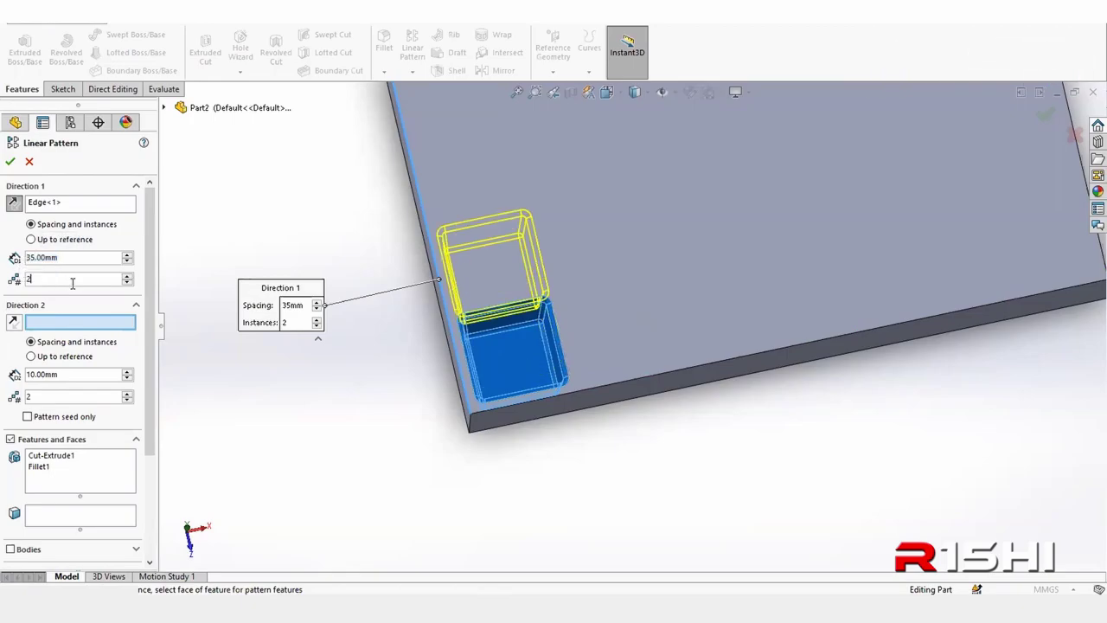
left_click(127, 277)
left_click(127, 277)
scroll(331, 415, "up", 3)
mouse_move(332, 415)
middle_mouse_down()
mouse_move(492, 254)
mouse_move(452, 358)
mouse_move(462, 402)
middle_mouse_up()
scroll(699, 381, "down", 3)
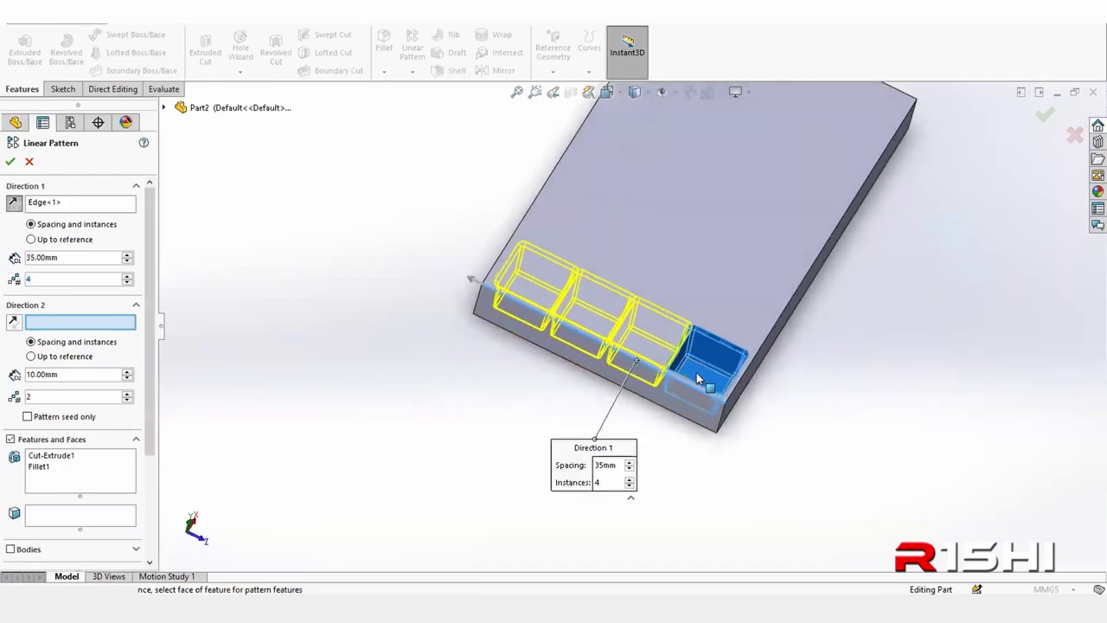
scroll(699, 381, "down", 3)
mouse_move(639, 326)
middle_mouse_down()
mouse_move(611, 468)
mouse_move(625, 410)
middle_mouse_up()
scroll(621, 322, "down", 1)
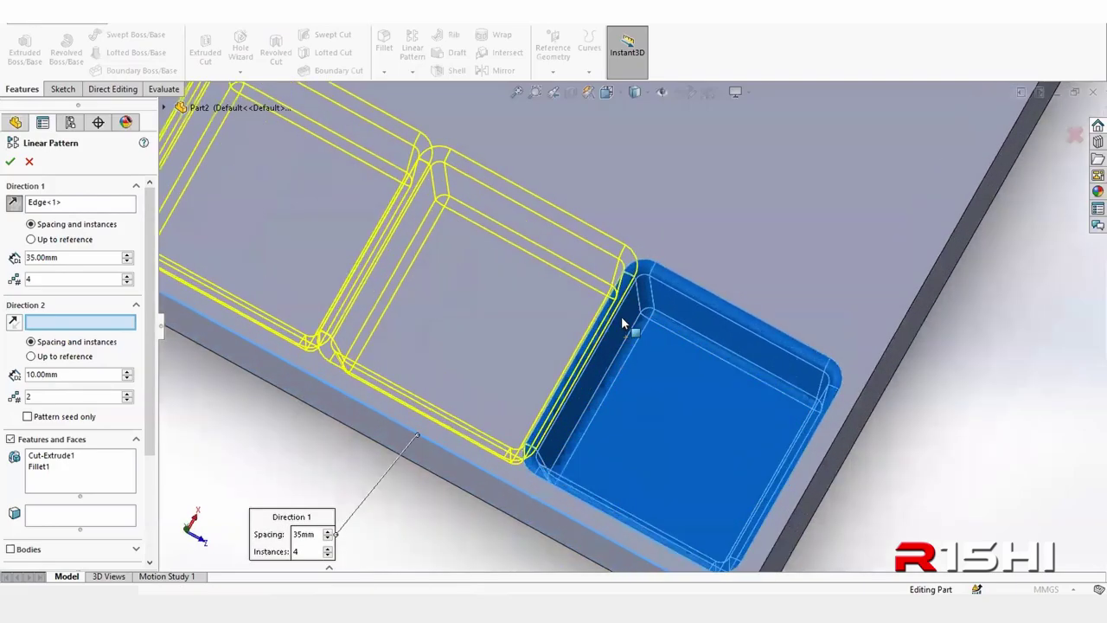
scroll(570, 320, "up", 3)
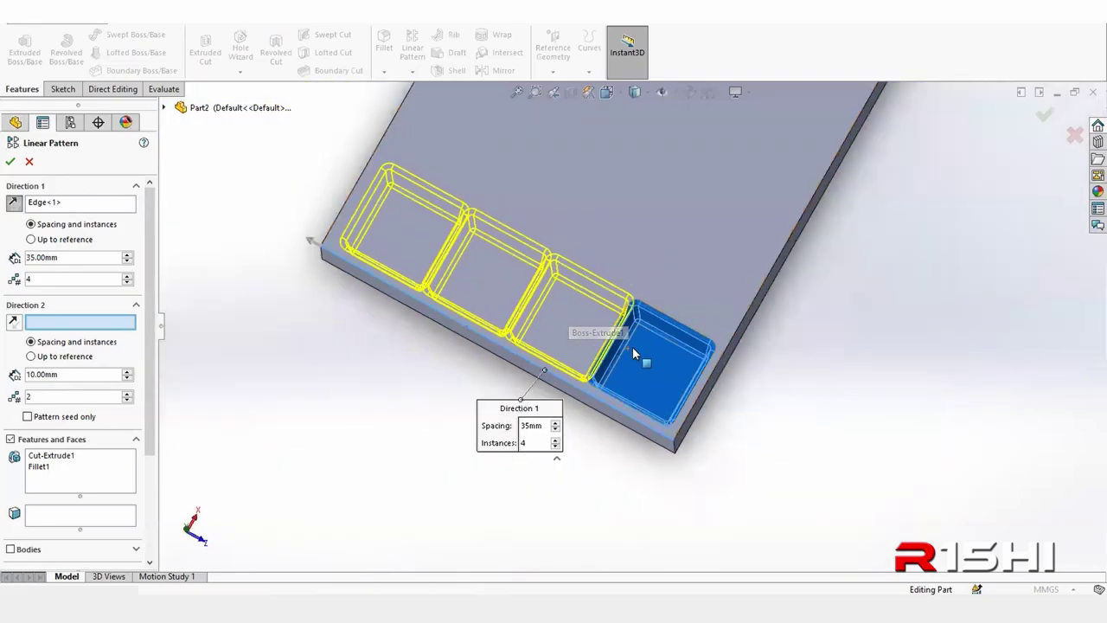
scroll(634, 353, "down", 1)
scroll(628, 323, "down", 2)
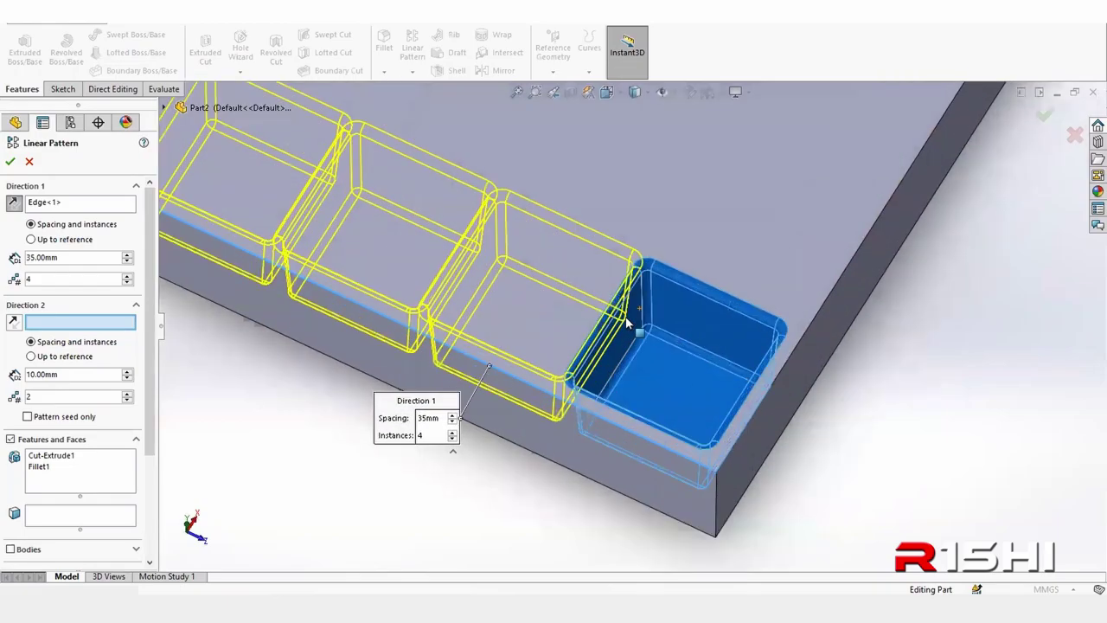
scroll(628, 322, "up", 3)
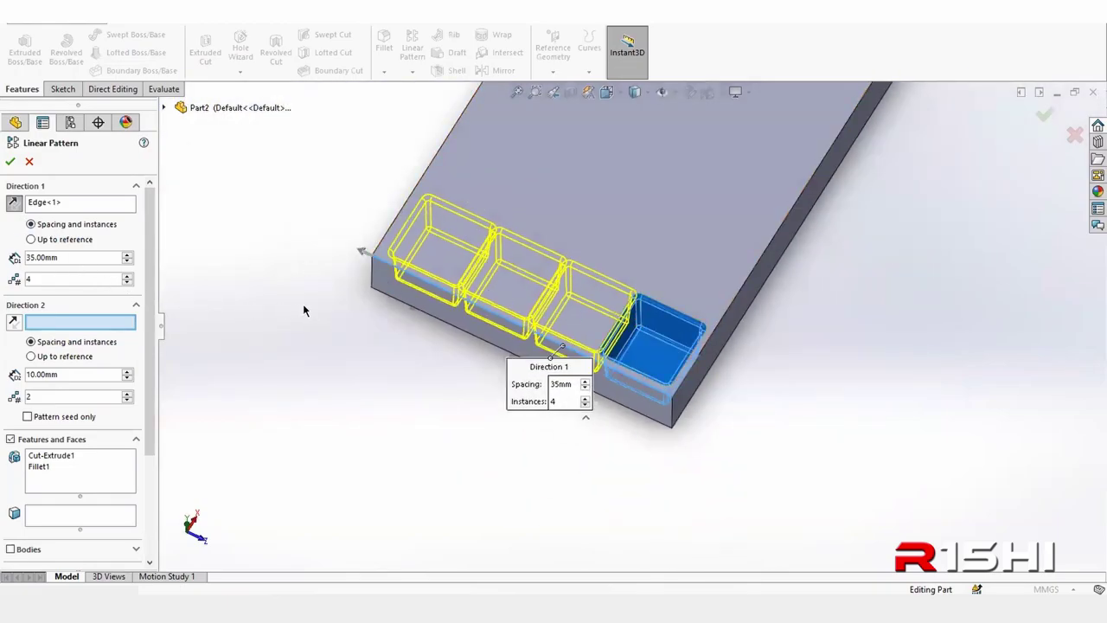
- Add a second plate edge as Direction 2 with 35 mm spacing
left_click(737, 294)
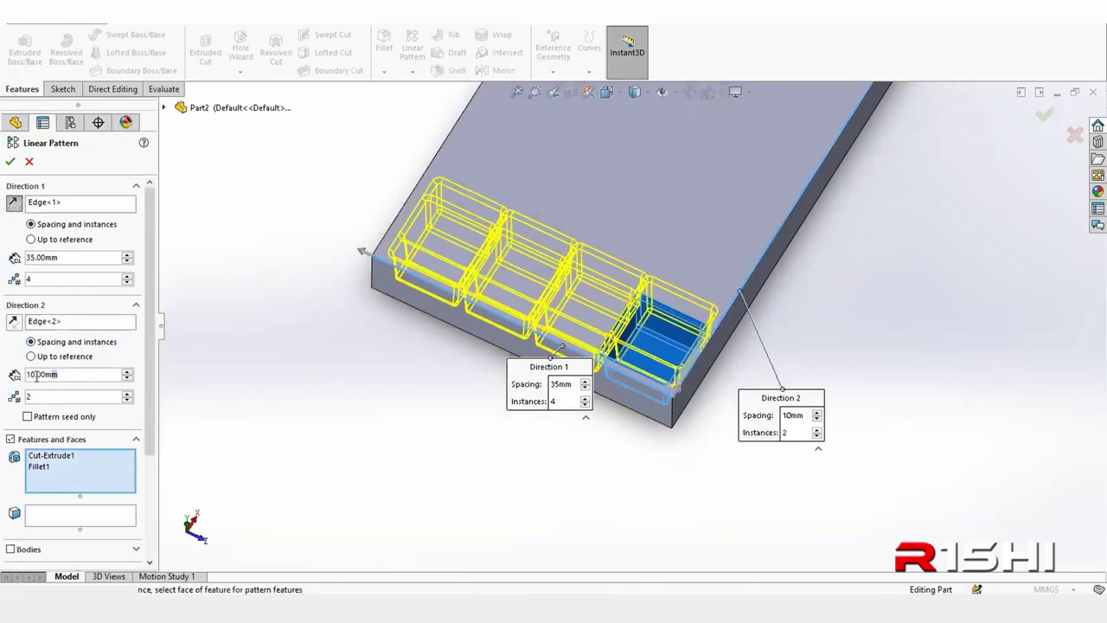
type("135")
key("Return")
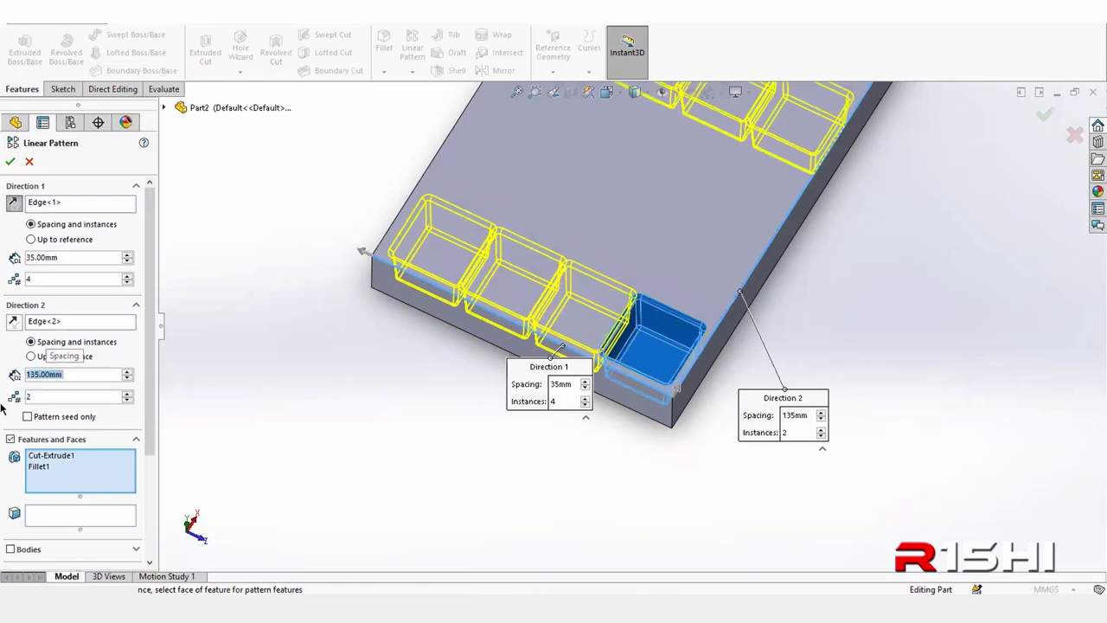
type("35")
key("Return")
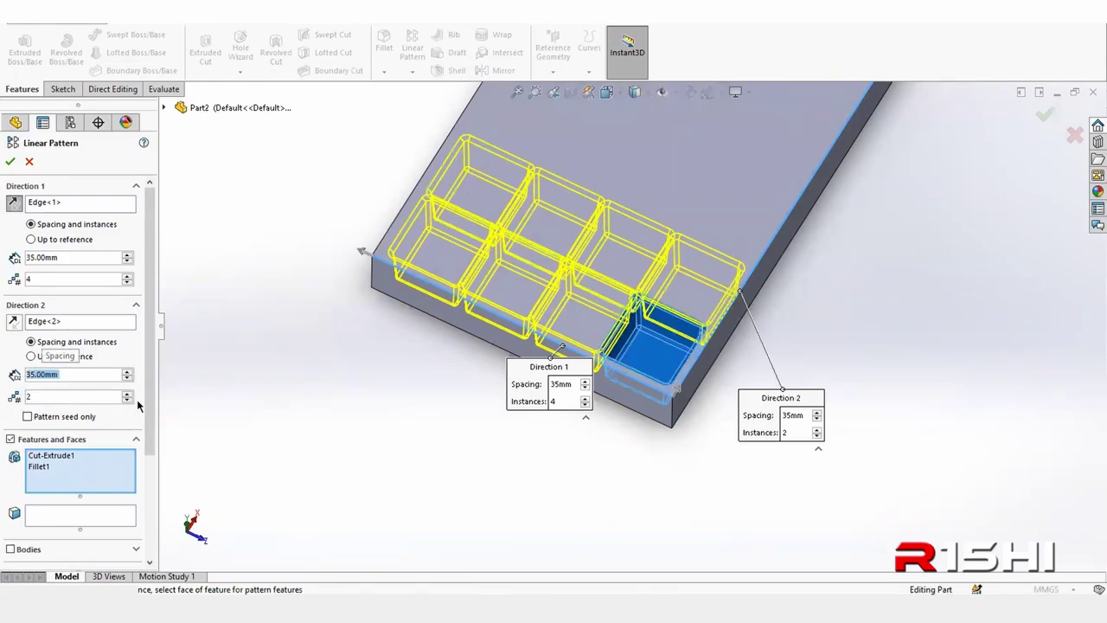
mouse_move(505, 346)
middle_mouse_down()
mouse_move(568, 291)
mouse_move(663, 321)
middle_mouse_up()
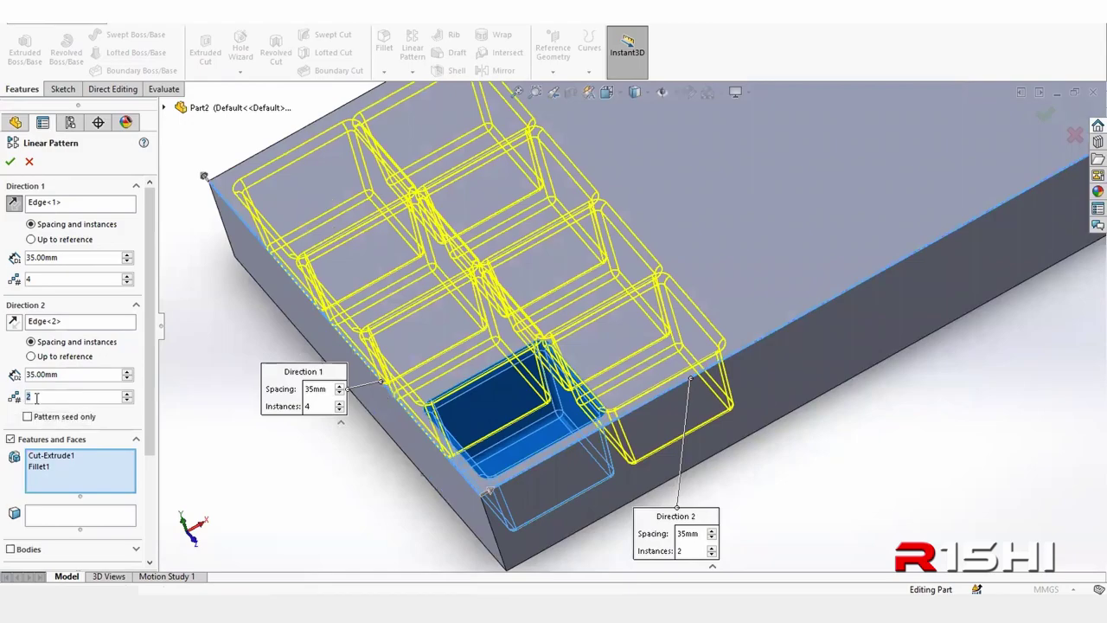
- Set Direction 2 to 6 instances, confirm, then cancel the pattern after the rebuild error
type("5")
scroll(556, 346, "up", 3)
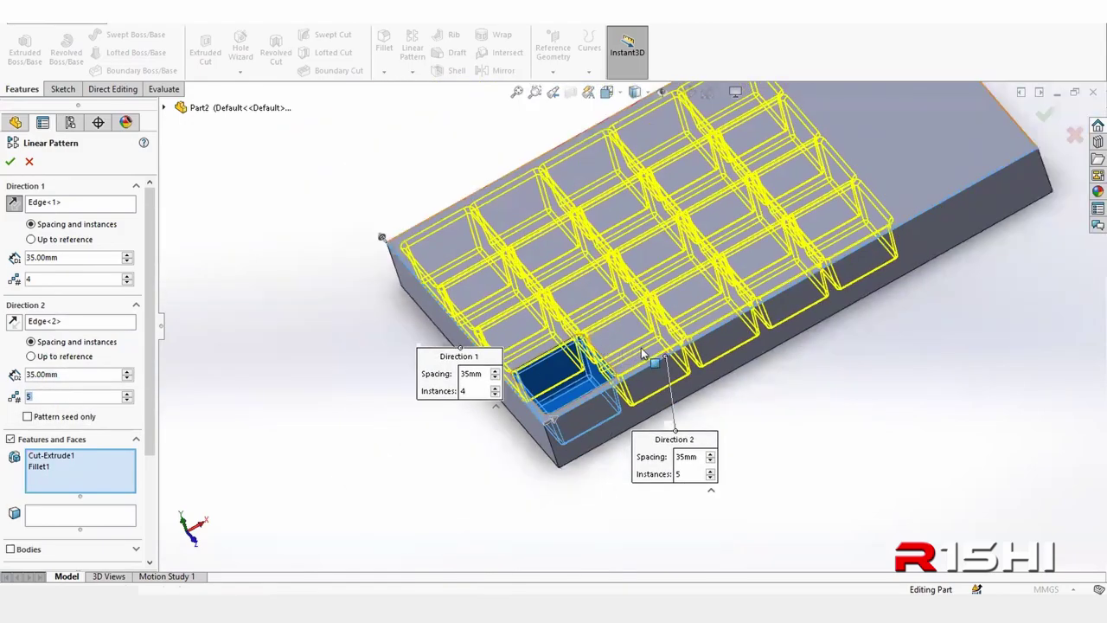
scroll(556, 346, "up", 2)
left_click(126, 393)
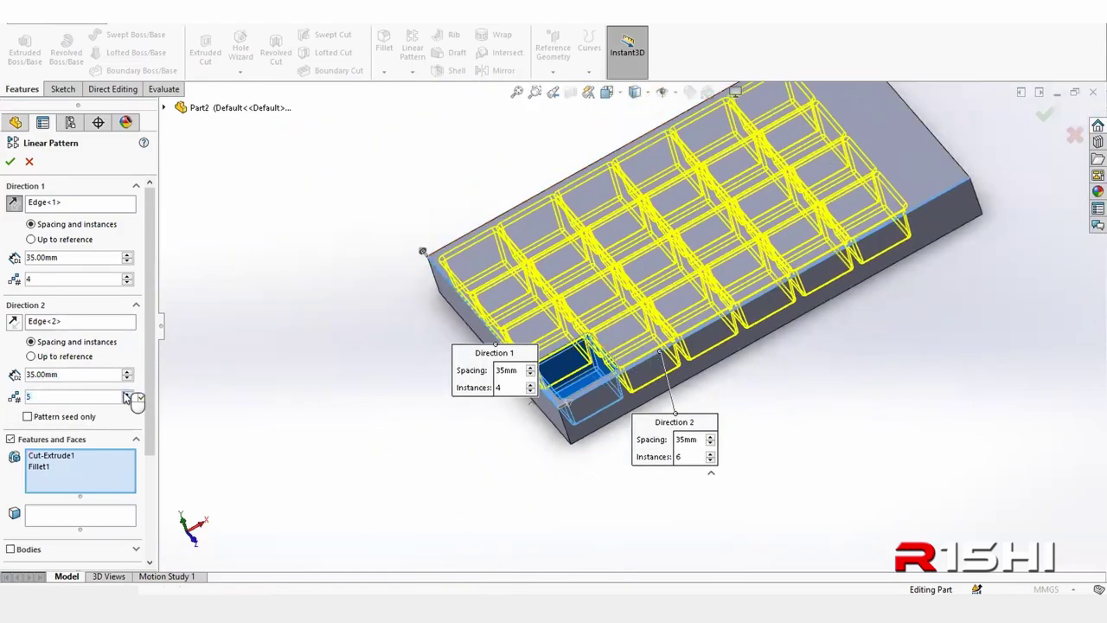
left_click(127, 394)
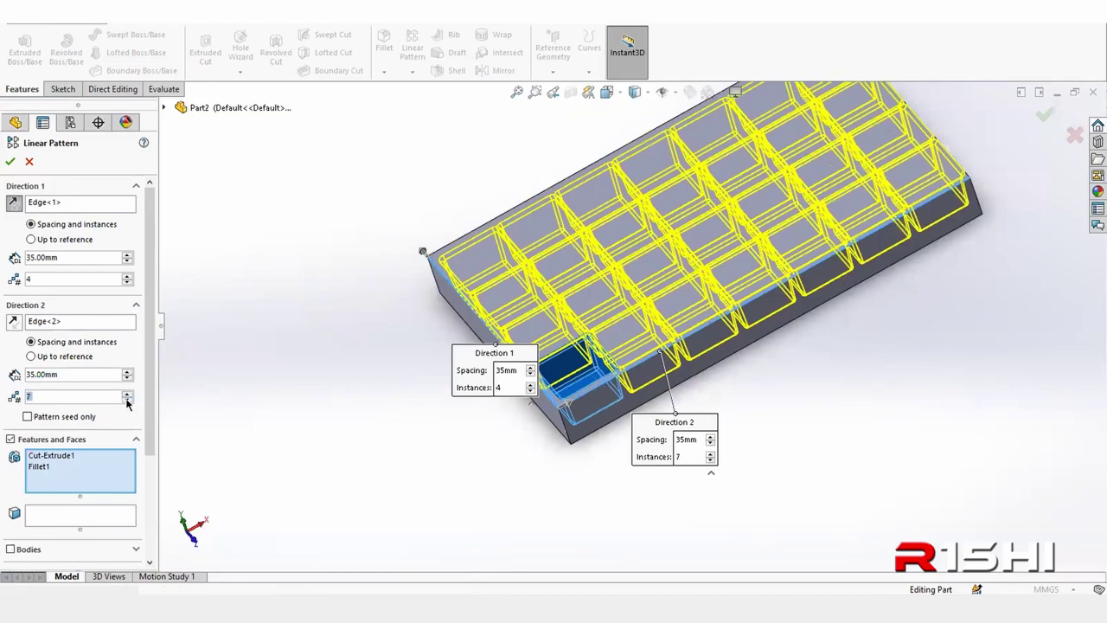
left_click(126, 400)
mouse_move(742, 307)
middle_mouse_down()
mouse_move(464, 432)
mouse_move(867, 256)
middle_mouse_up()
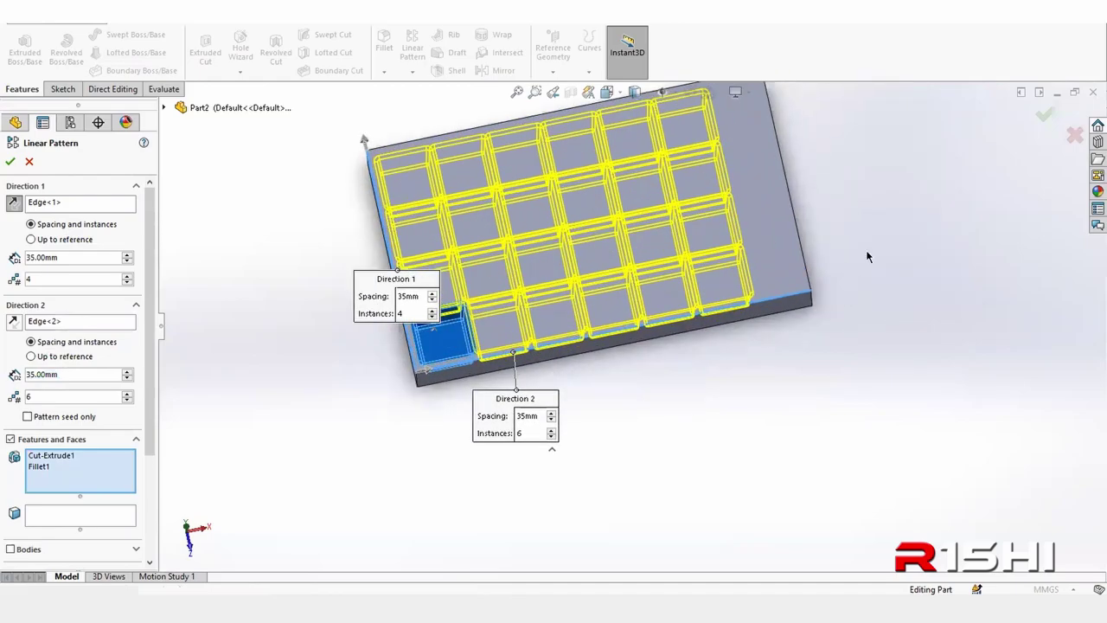
left_click(1044, 116)
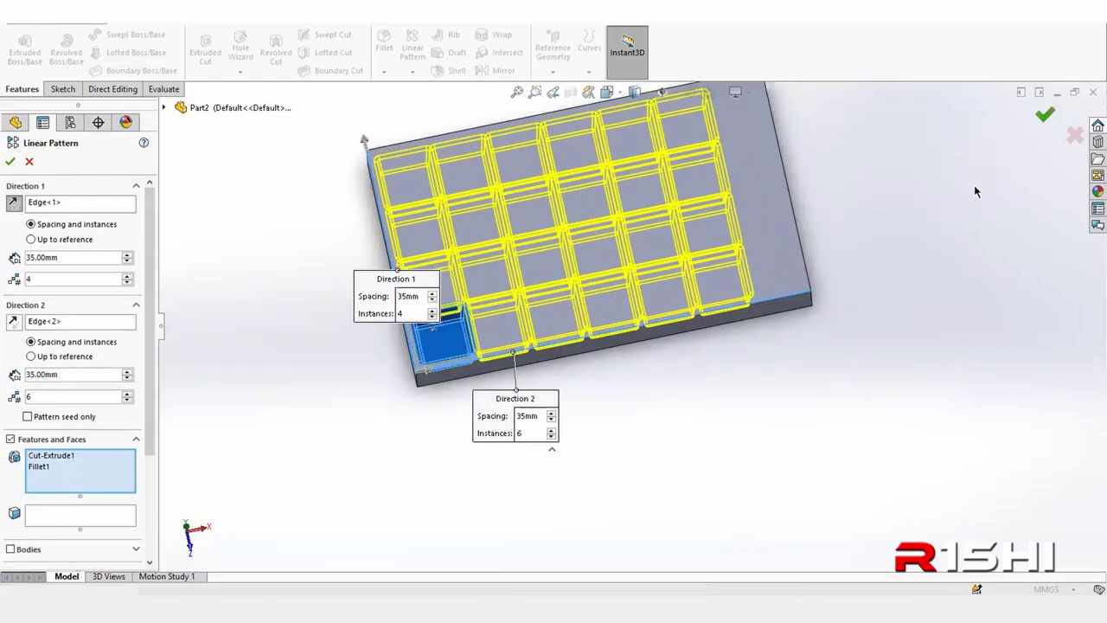
left_click(10, 162)
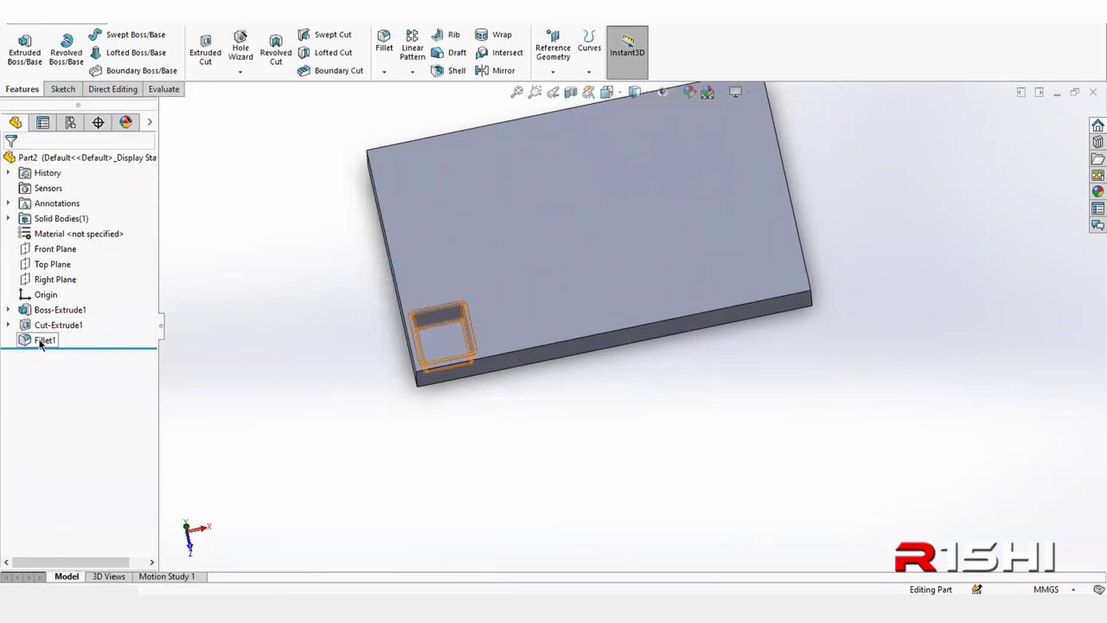
- Reopen Cut-Extrude1's Sketch2 for editing and open its 33.00 mm side dimension for a new value
left_click(8, 309)
left_click(53, 324)
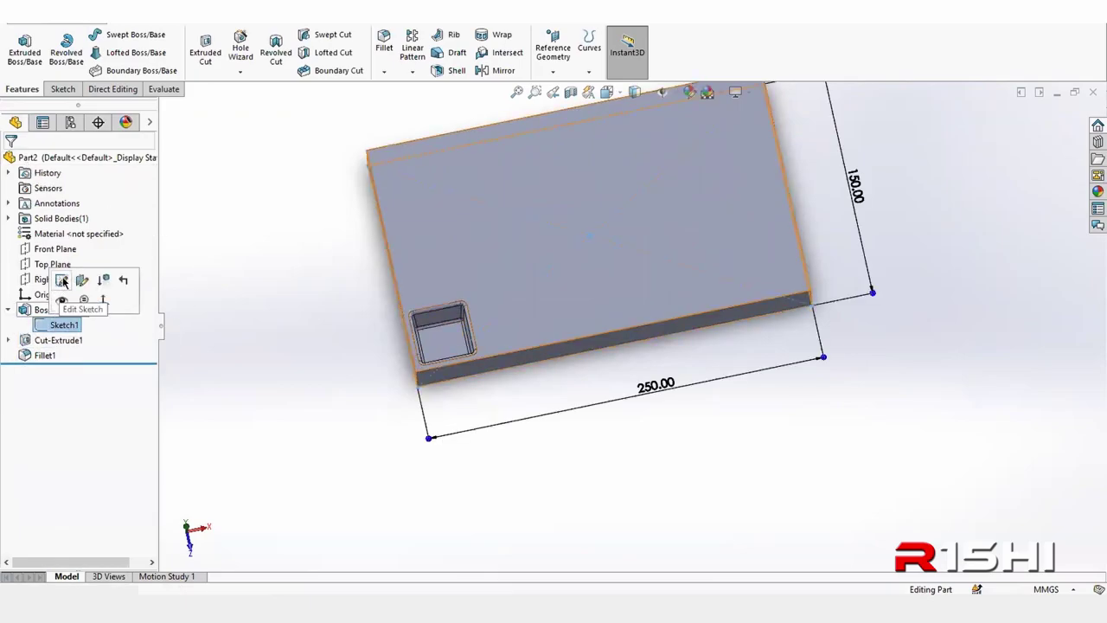
left_click(7, 340)
left_click(57, 355)
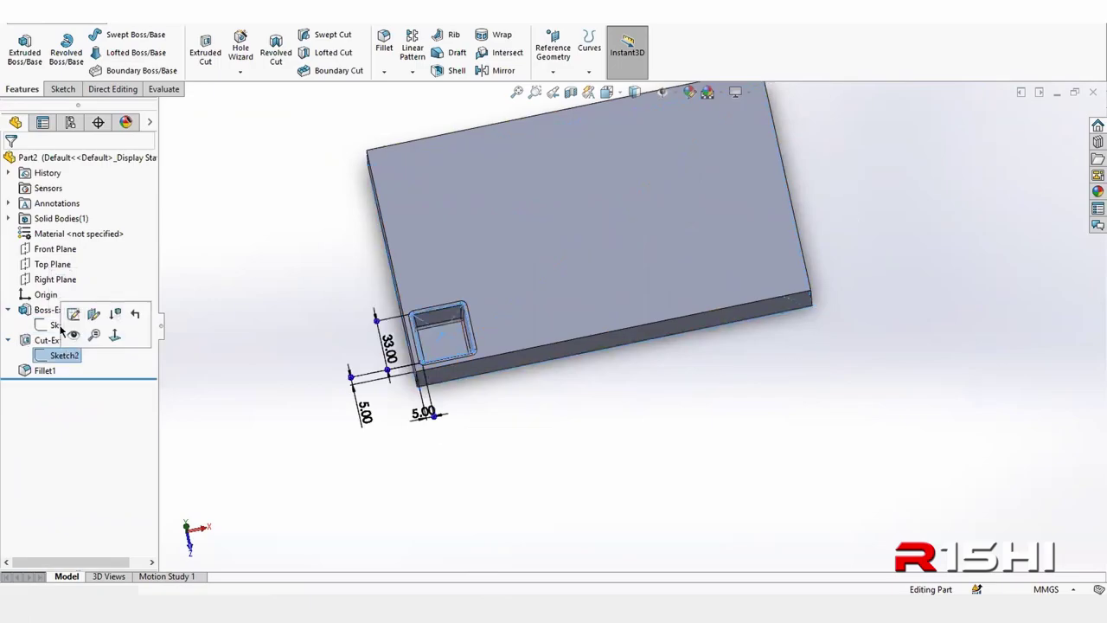
left_click(75, 312)
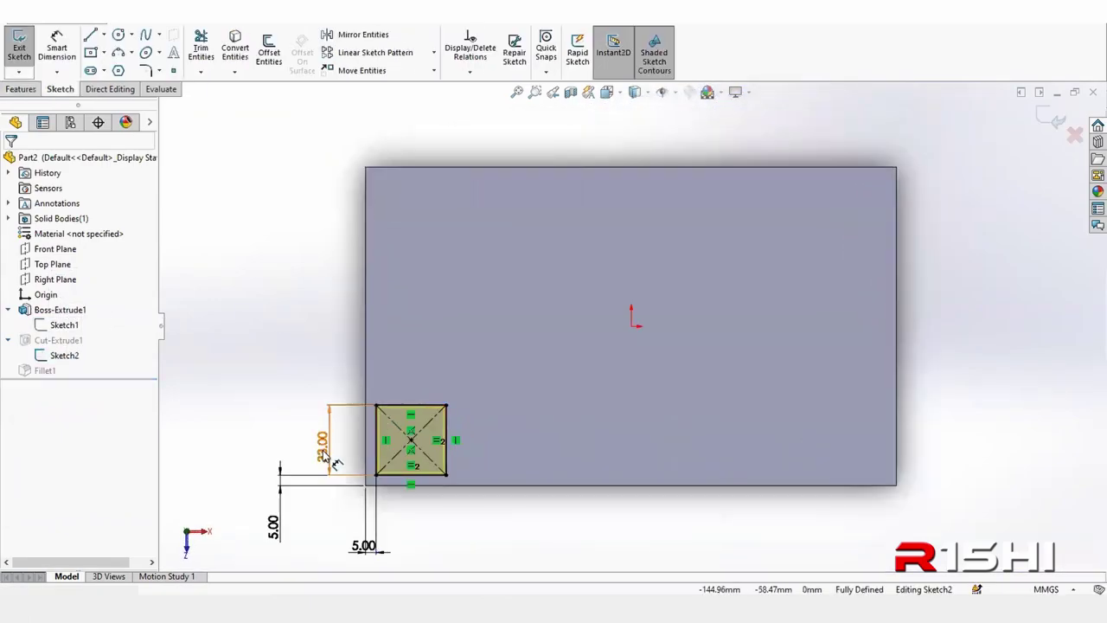
double_click(321, 447)
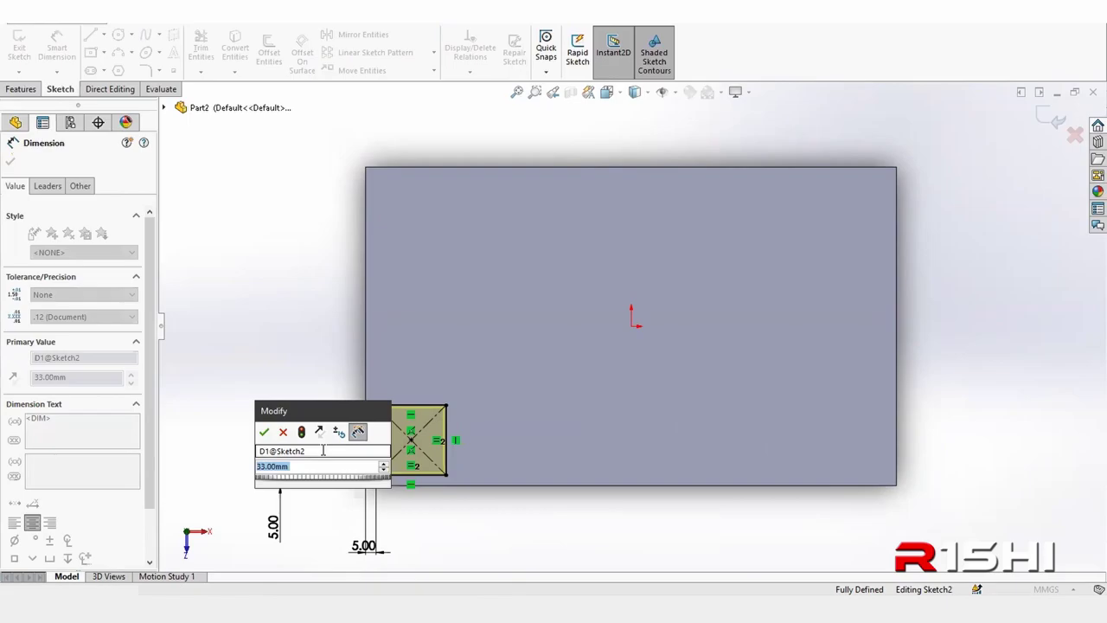
- Change the square pocket's dimension to 31 mm and exit the sketch to rebuild the cut
type("31")
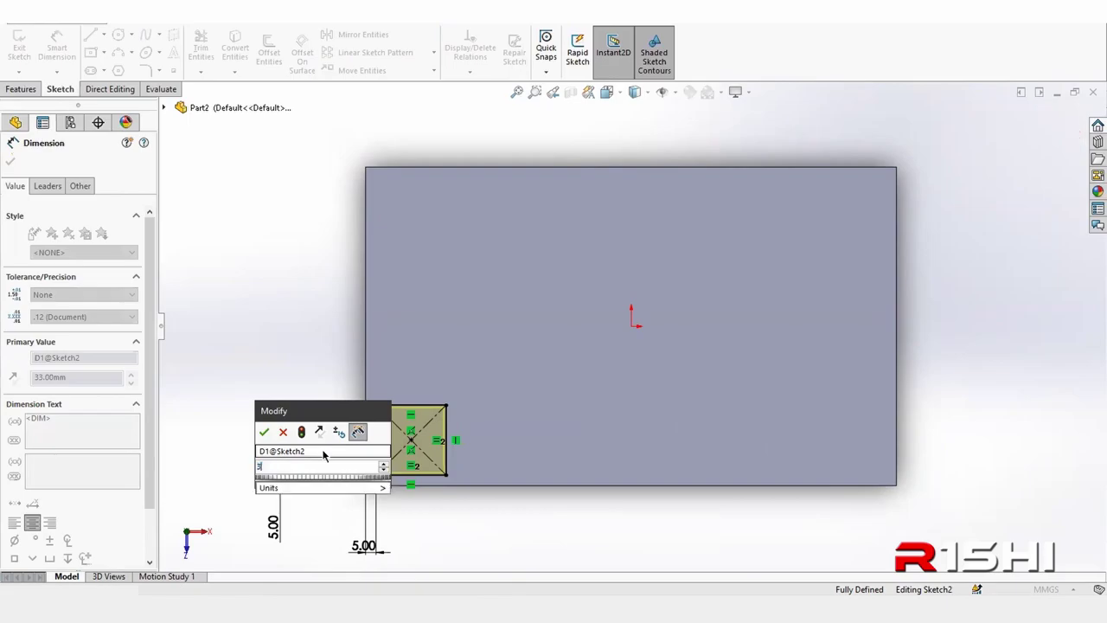
key("Return")
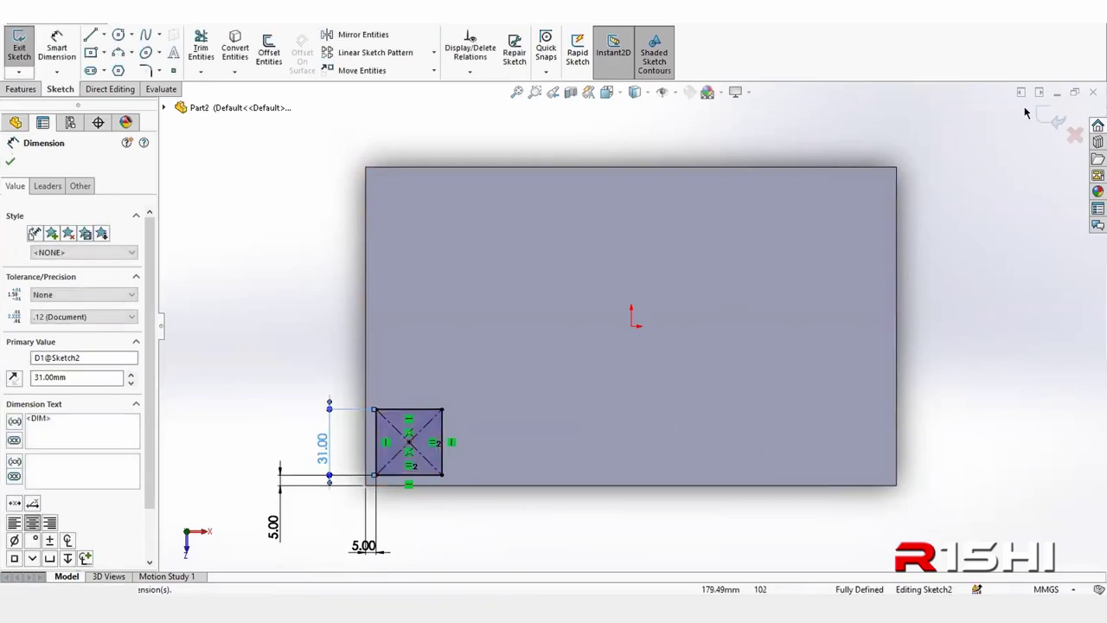
left_click(1041, 117)
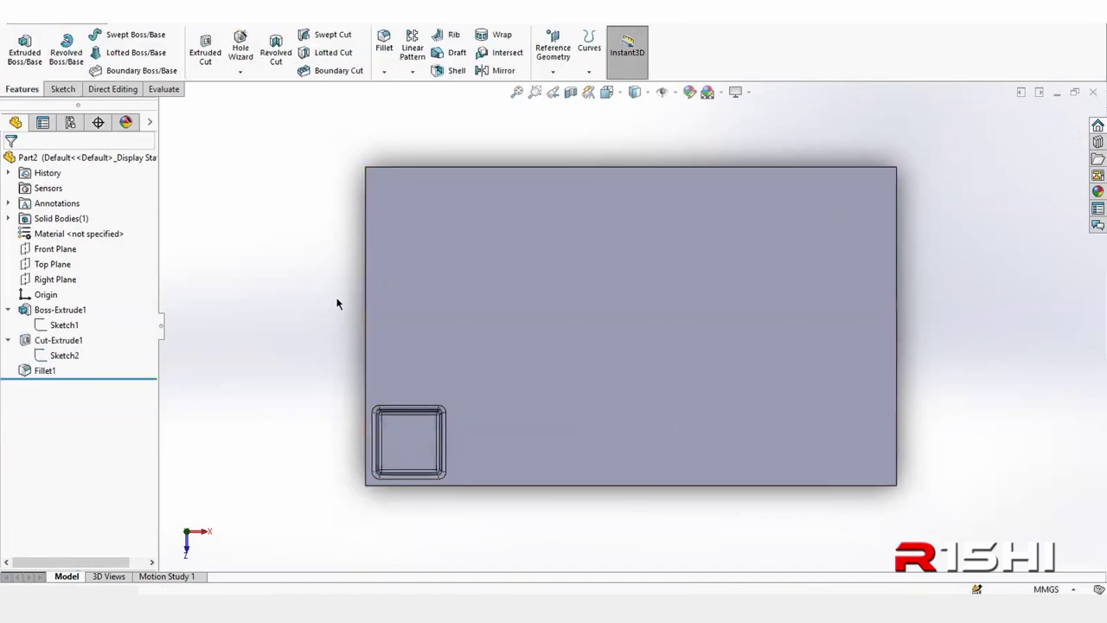
- Start a linear pattern of the pocket cut and its fillet, Direction 1 along the vertical edge at 35 mm
left_click(58, 339)
left_click(43, 370, "ctrl")
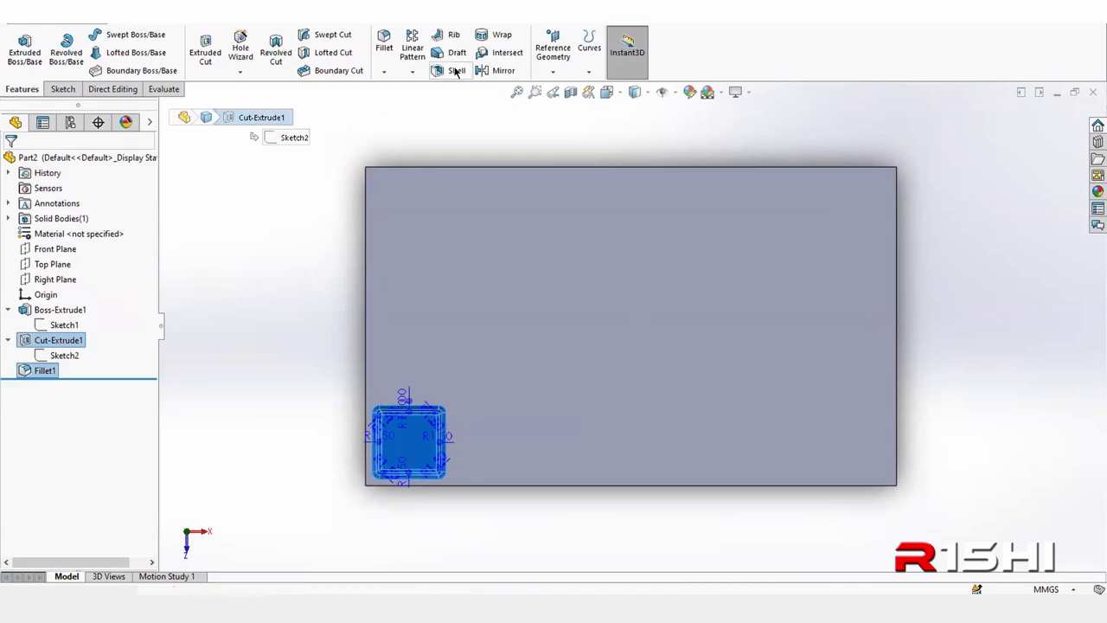
left_click(412, 50)
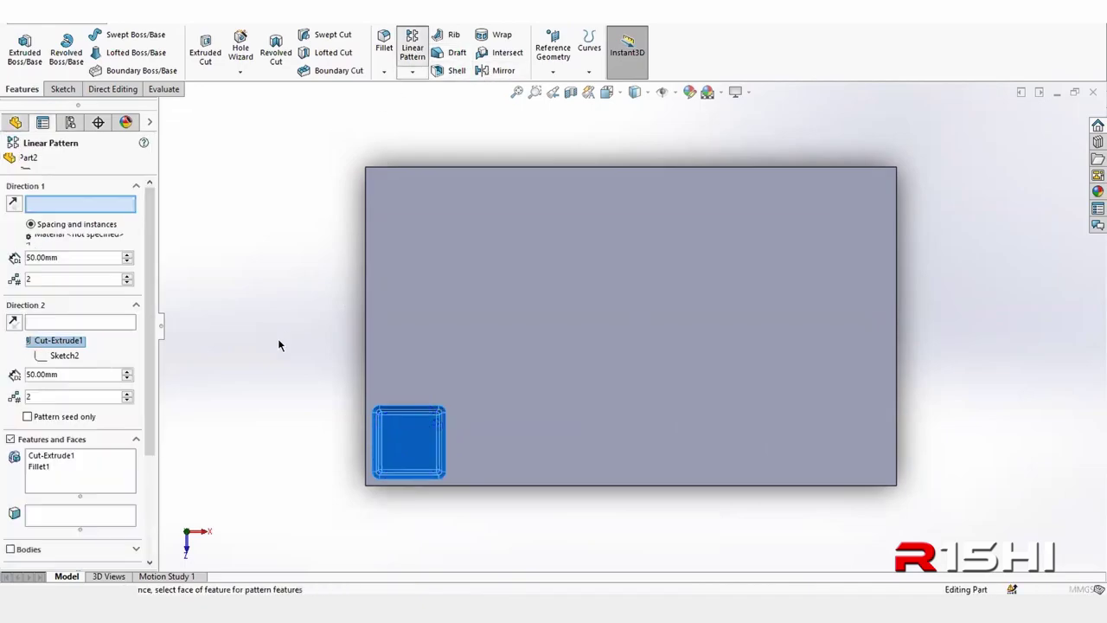
left_click(365, 359)
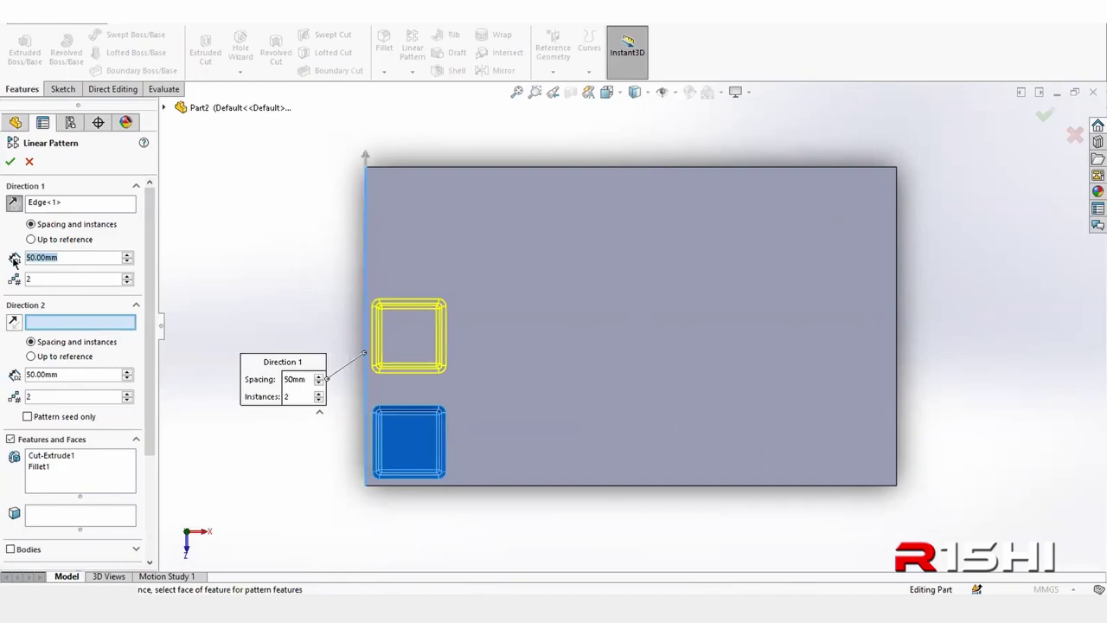
type("35")
key("Return")
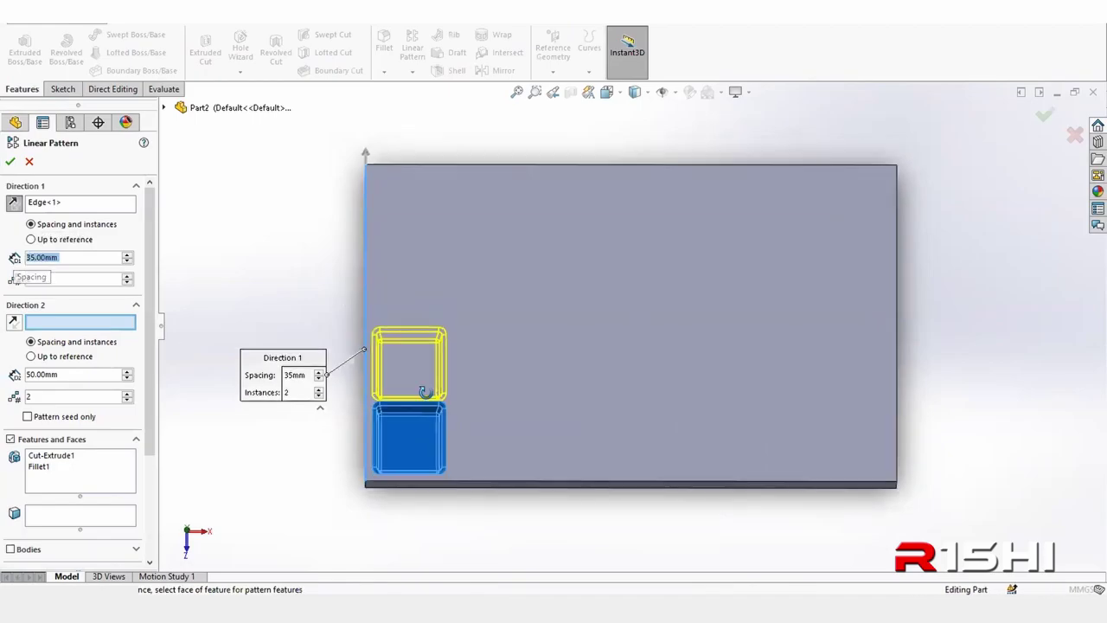
- Set 4 pocket instances in Direction 1 while checking the pattern preview
middle_click_drag(420, 388, 494, 352)
scroll(561, 389, "down", 5)
scroll(560, 390, "down", 2)
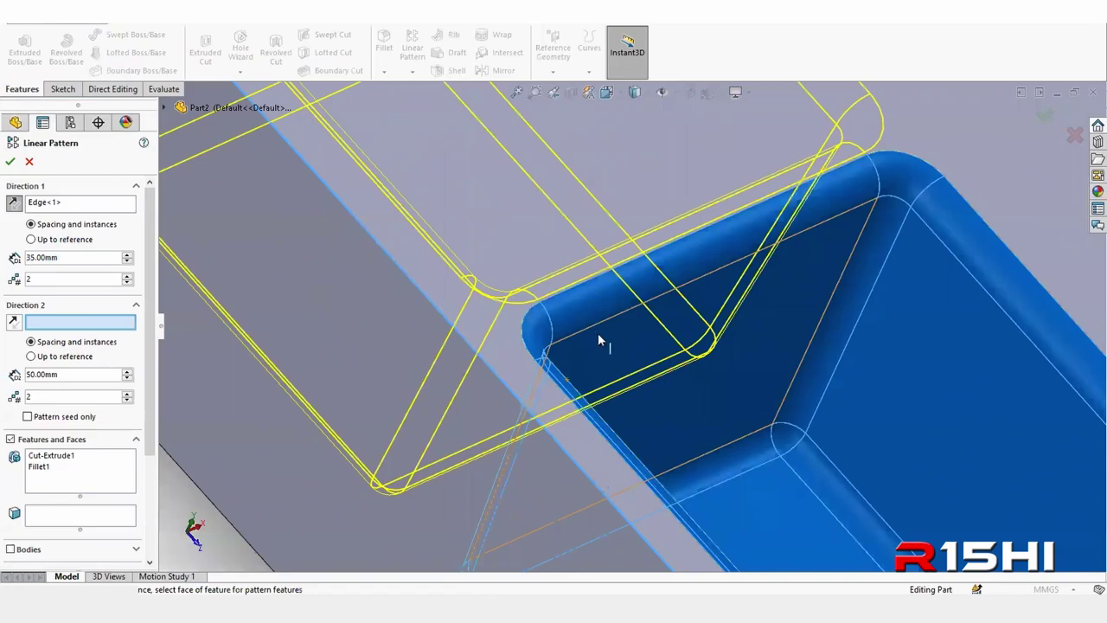
scroll(597, 338, "down", 2)
scroll(583, 388, "down", 2)
scroll(573, 297, "down", 2)
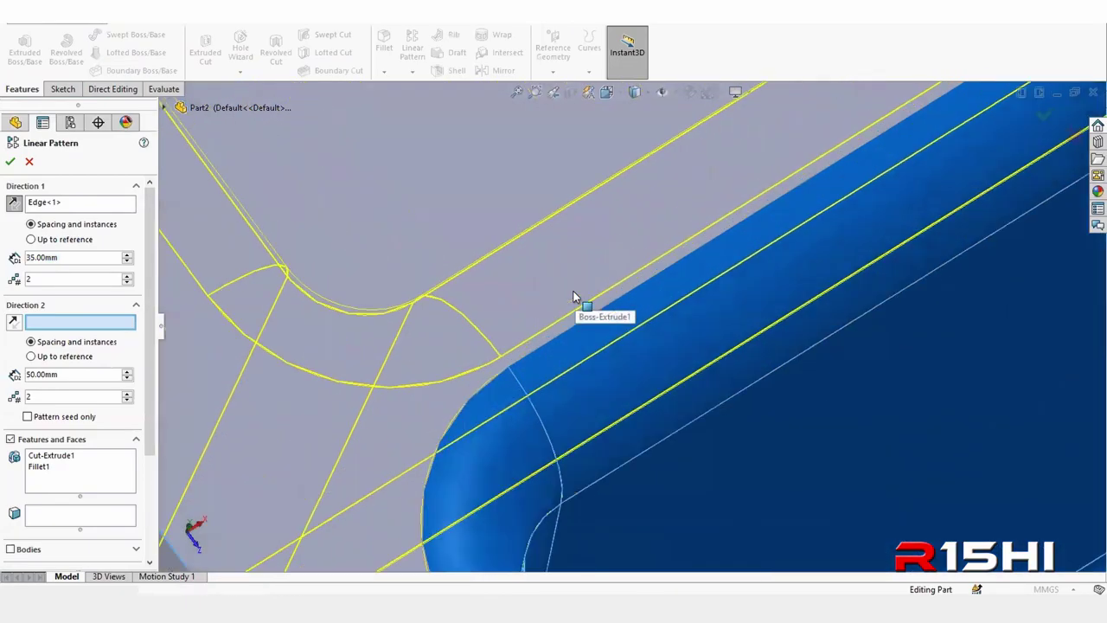
scroll(458, 378, "up", 3)
scroll(263, 395, "up", 3)
scroll(261, 396, "up", 2)
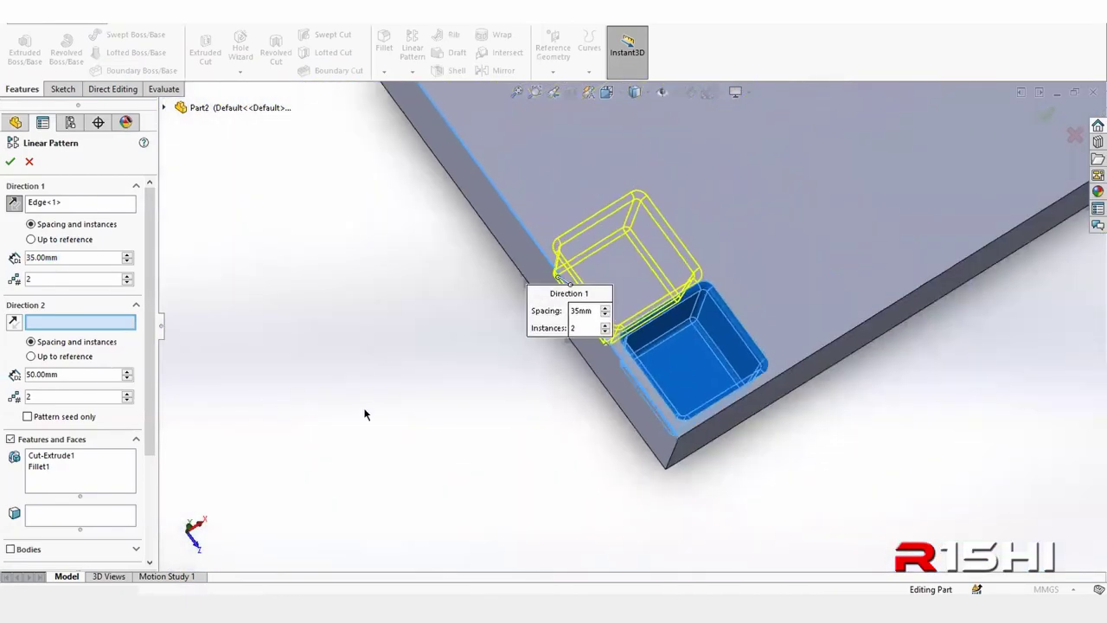
scroll(568, 395, "up", 1)
scroll(605, 346, "down", 2)
scroll(637, 254, "down", 2)
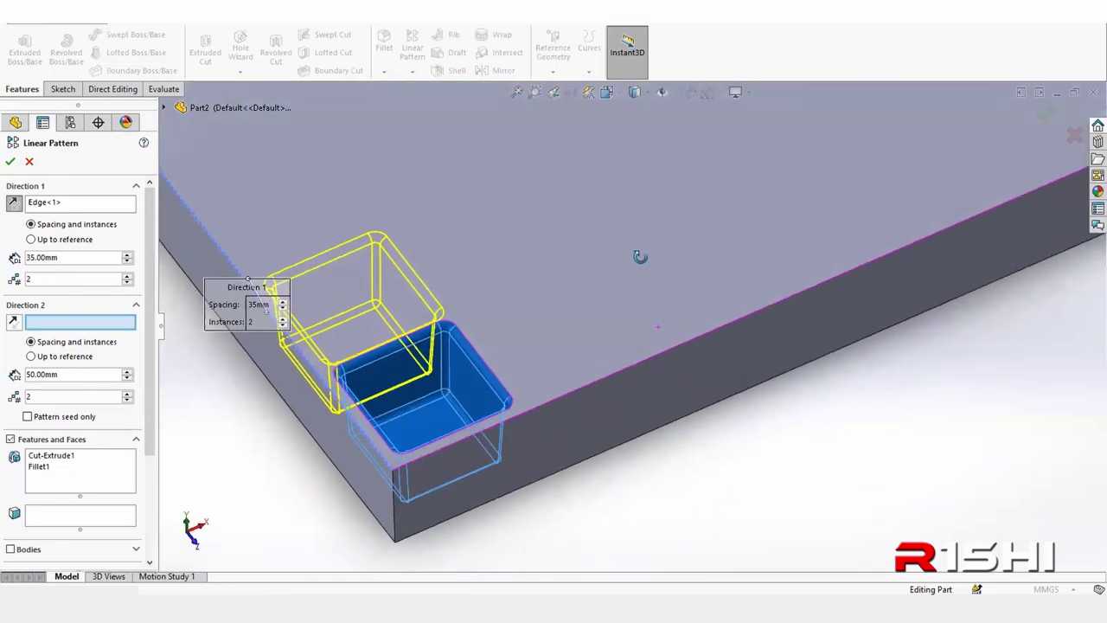
scroll(644, 288, "down", 2)
mouse_move(644, 288)
middle_mouse_down()
mouse_move(435, 234)
mouse_move(487, 136)
mouse_move(521, 136)
mouse_move(460, 177)
mouse_move(439, 228)
middle_mouse_up()
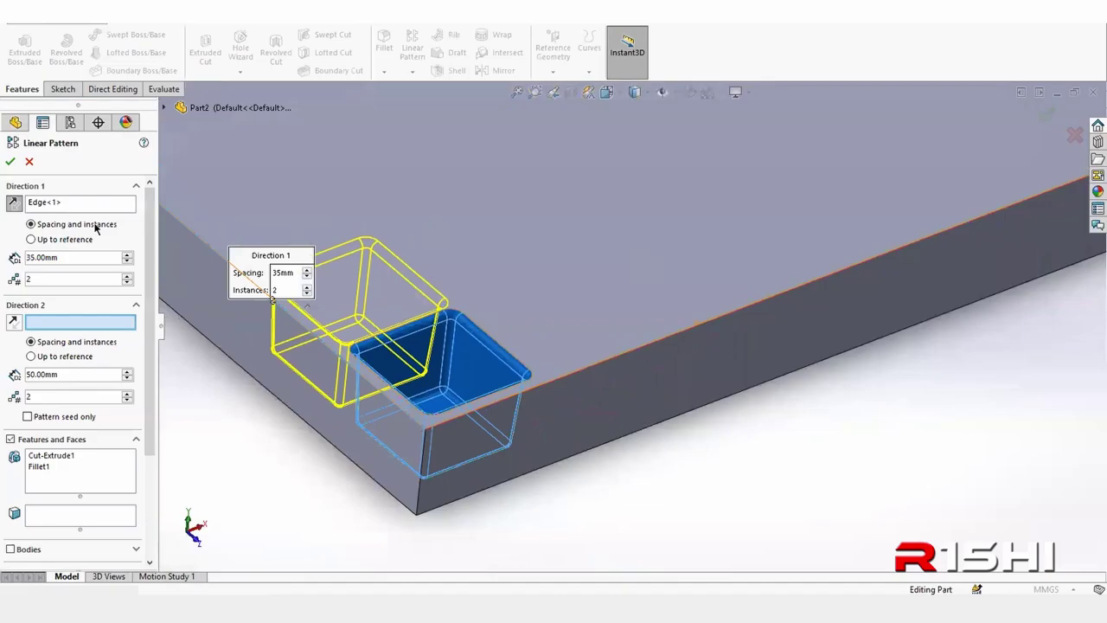
left_click(128, 275)
left_click(128, 276)
- Set Direction 2 along the plate's long edge with 35 mm spacing and 6 instances, then confirm
scroll(459, 361, "up", 3)
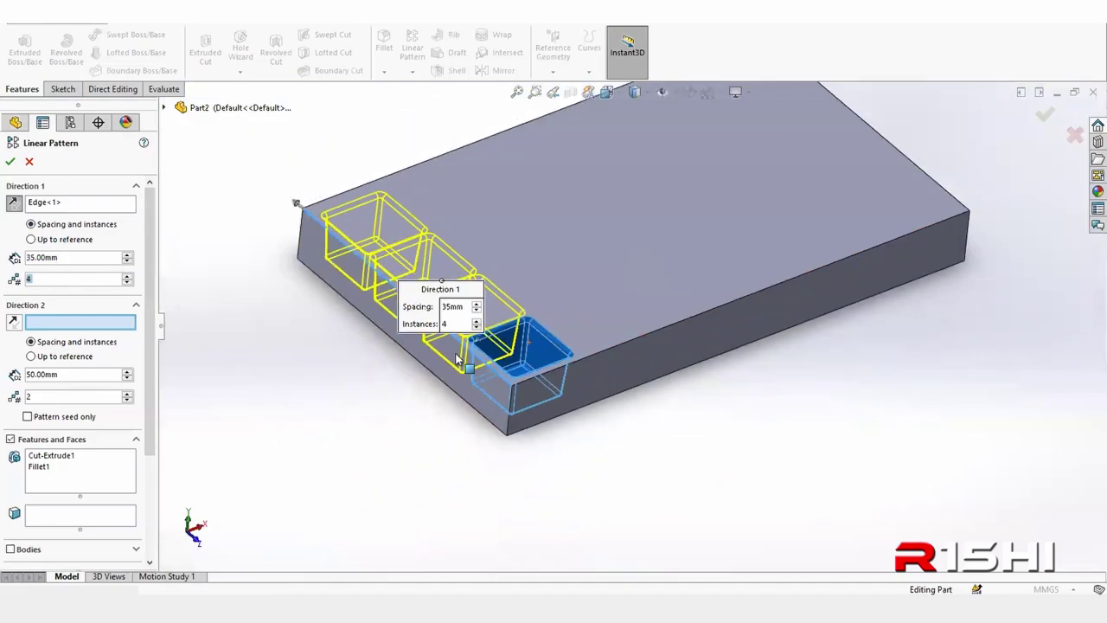
scroll(458, 359, "down", 3)
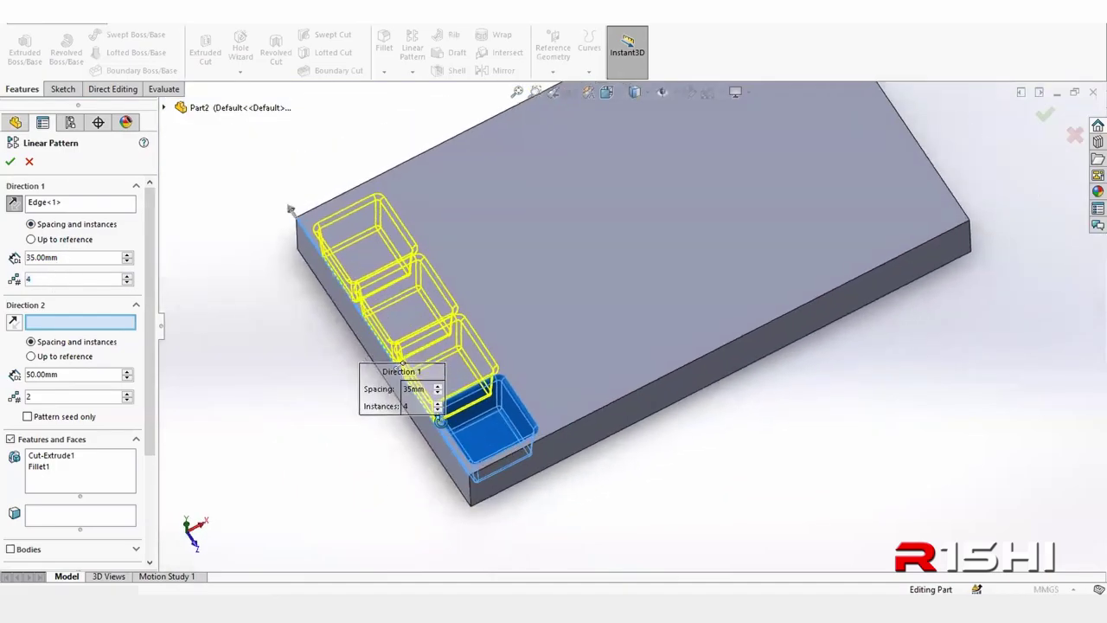
left_click(579, 418)
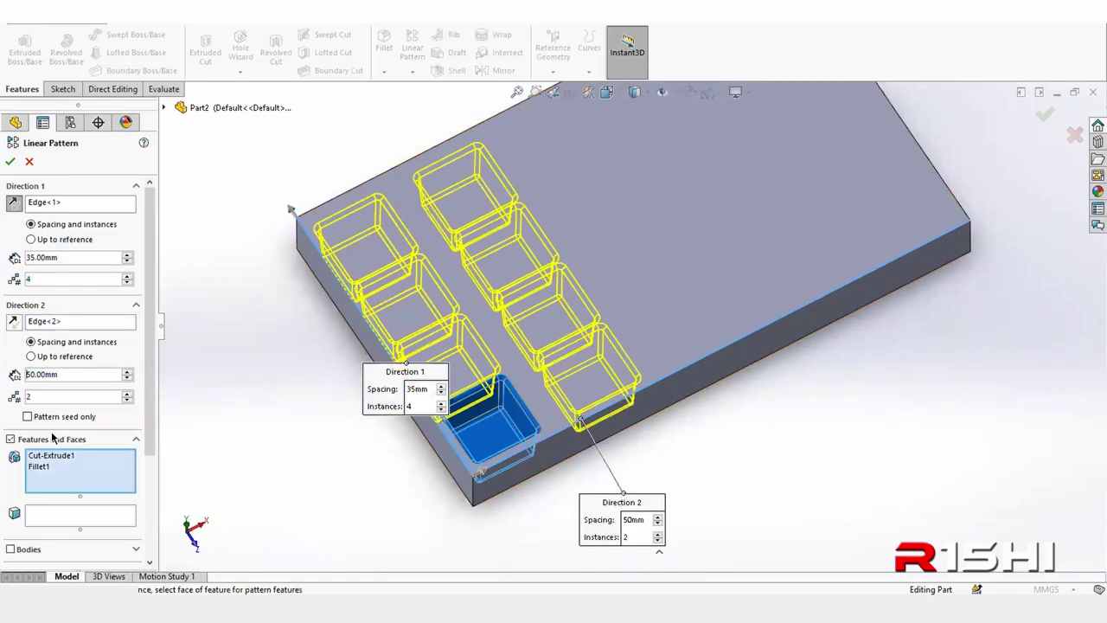
type("35")
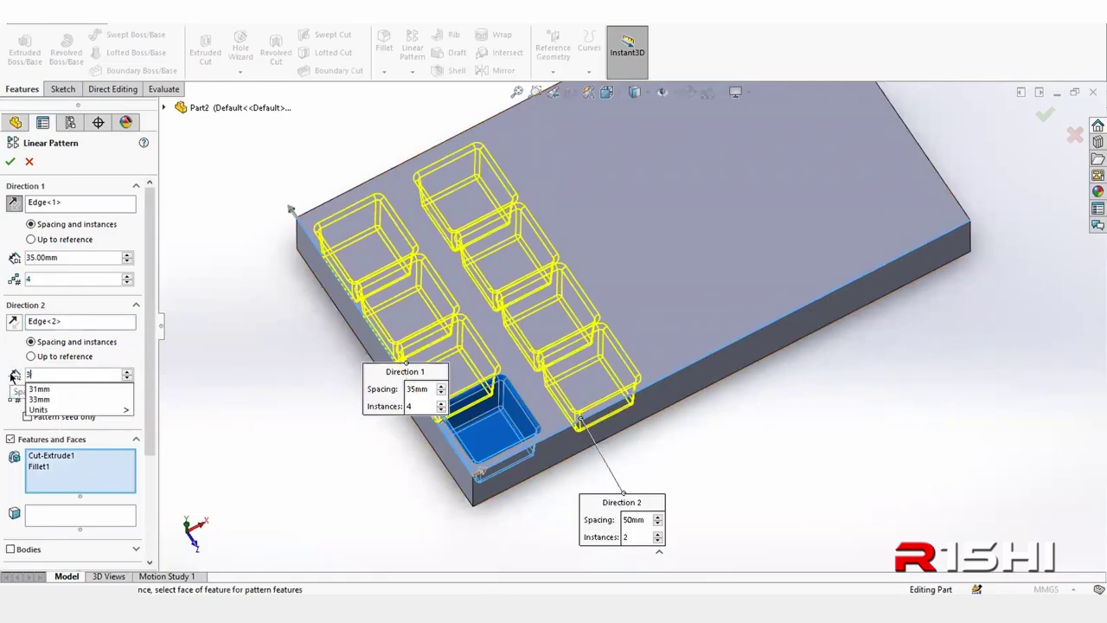
key("Return")
left_click(59, 397)
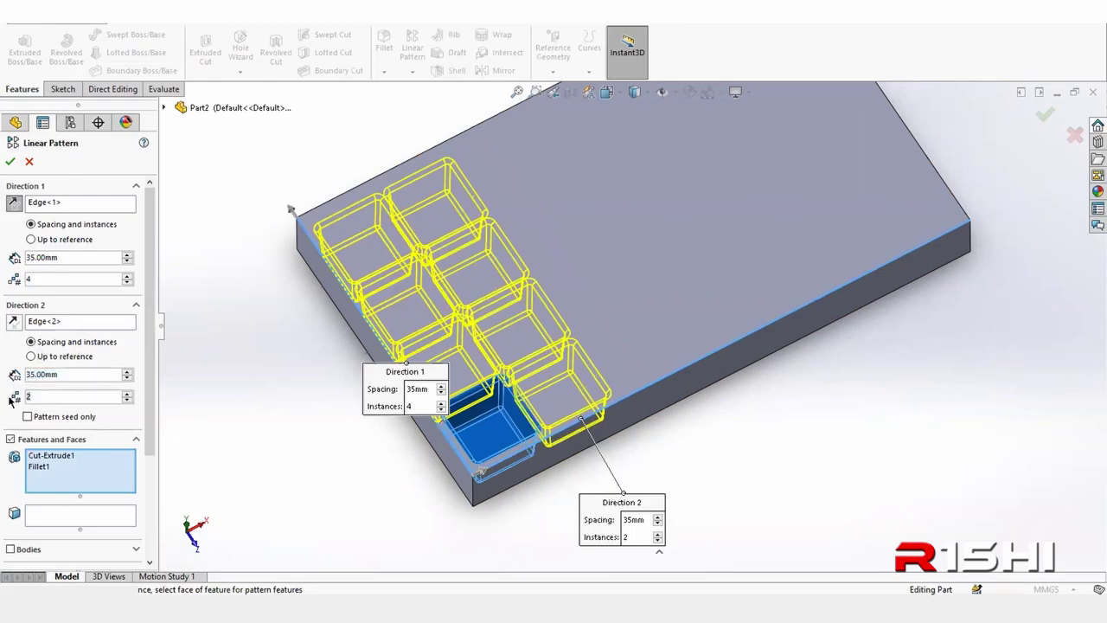
key("BackSpace")
type("6")
key("Return")
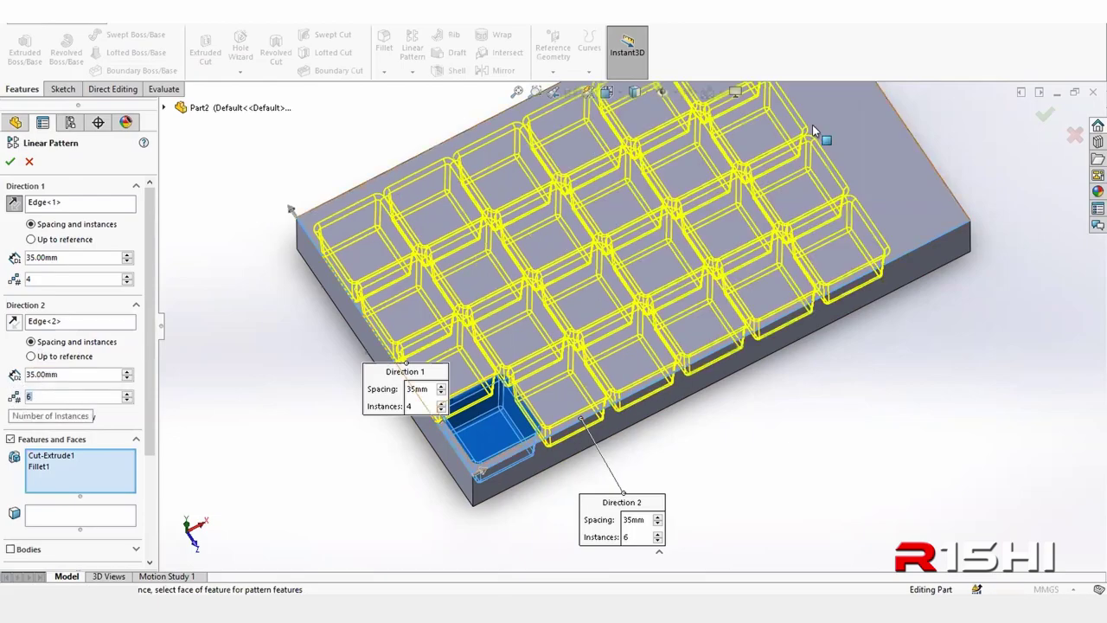
left_click(1043, 116)
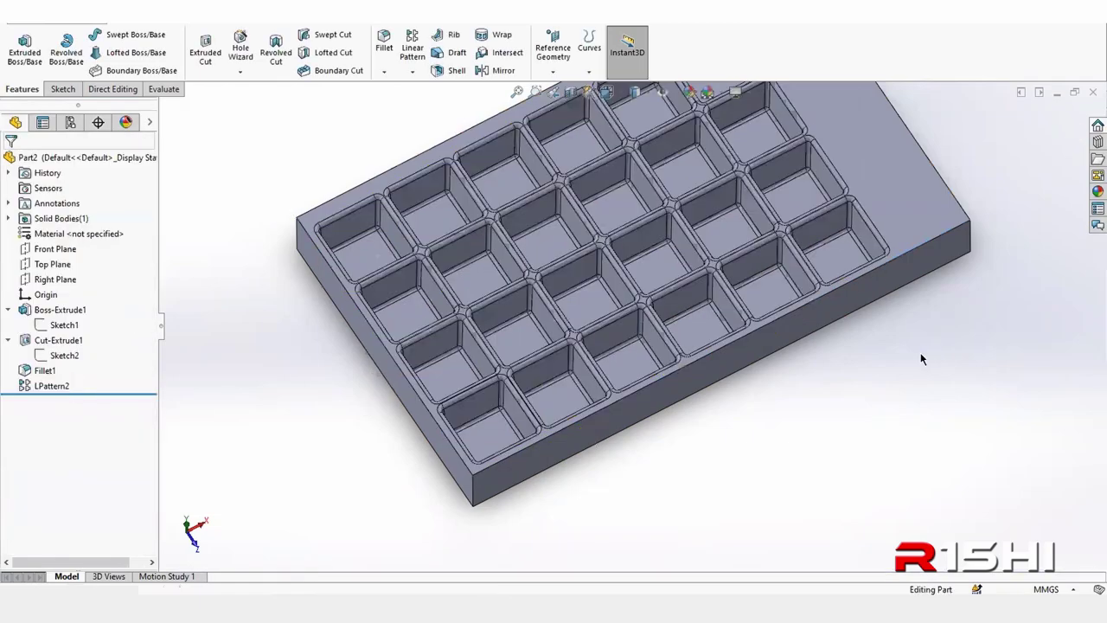
mouse_move(778, 352)
middle_mouse_down()
mouse_move(745, 288)
mouse_move(734, 372)
middle_mouse_up()
mouse_move(760, 425)
middle_mouse_down()
mouse_move(881, 269)
mouse_move(758, 239)
mouse_move(747, 273)
middle_mouse_up()
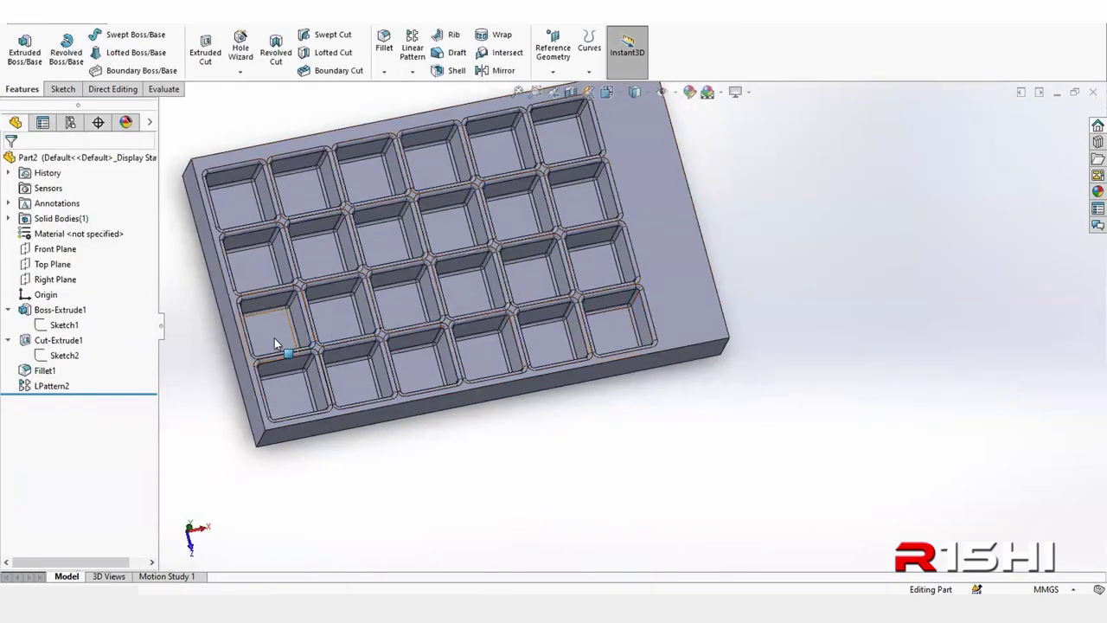
mouse_move(353, 351)
middle_mouse_down()
mouse_move(247, 364)
mouse_move(258, 374)
middle_mouse_up()
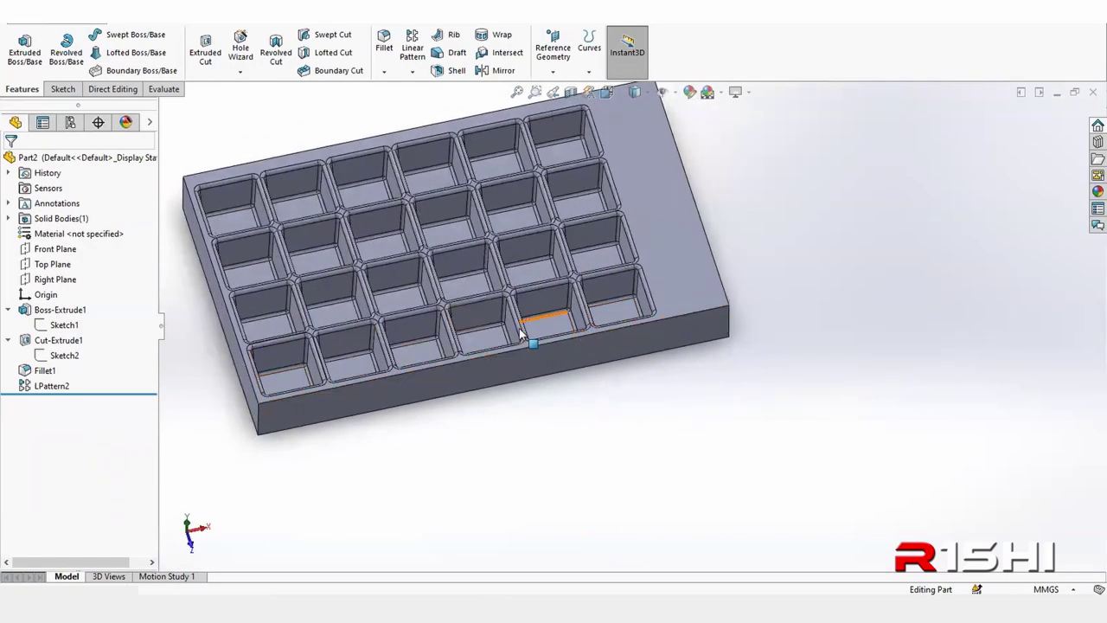
scroll(633, 306, "down", 2)
scroll(637, 310, "up", 4)
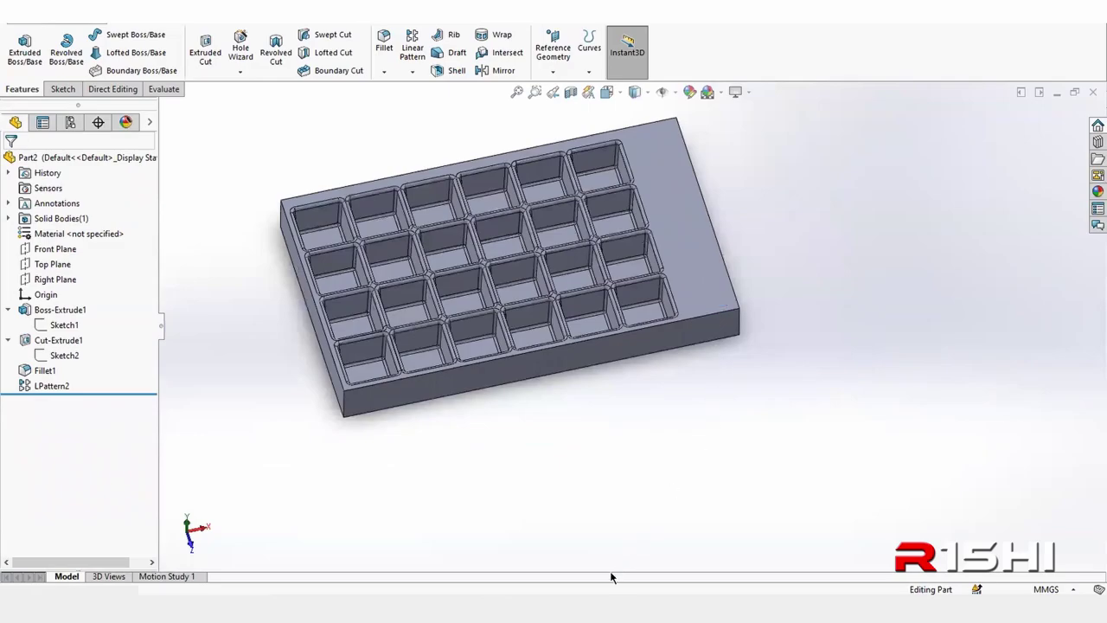
key("alt+Tab")
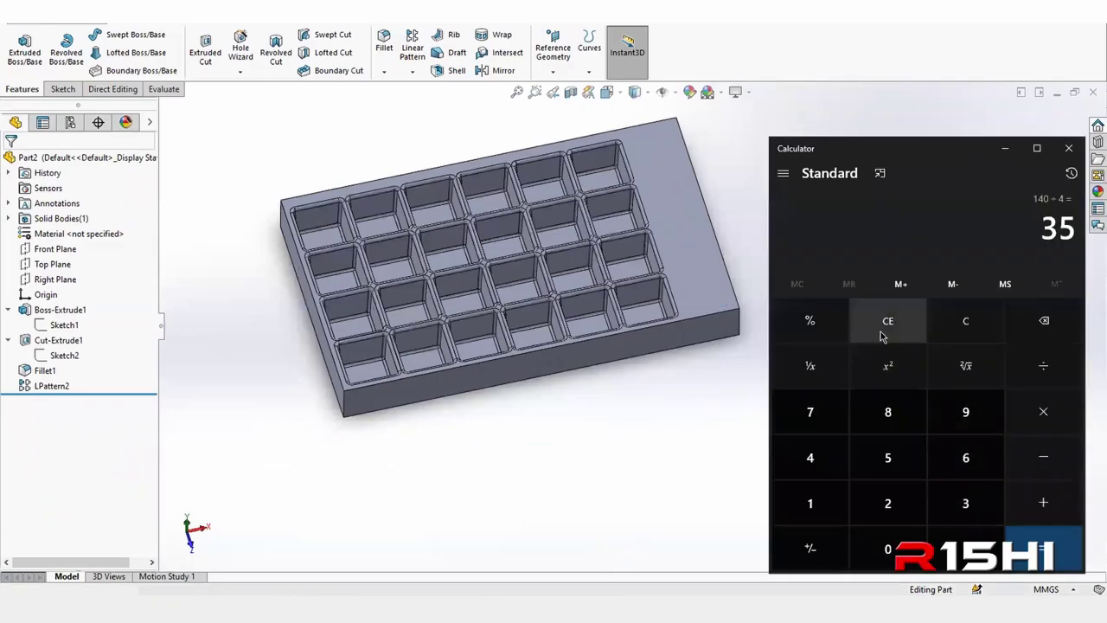
type("*")
type("6")
key("Return")
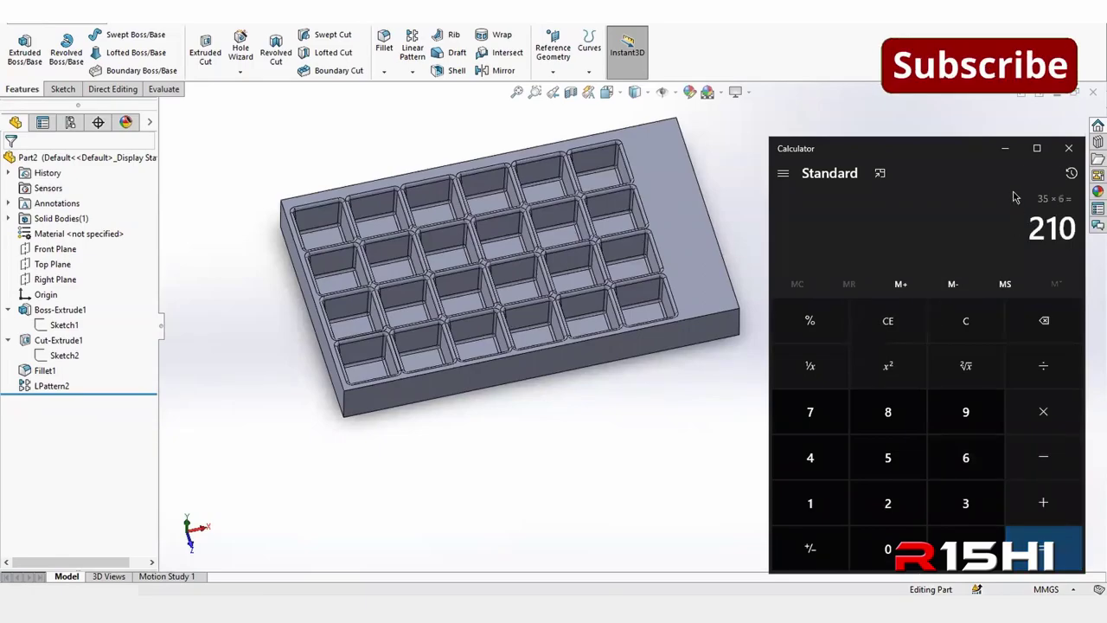
left_click(1006, 154)
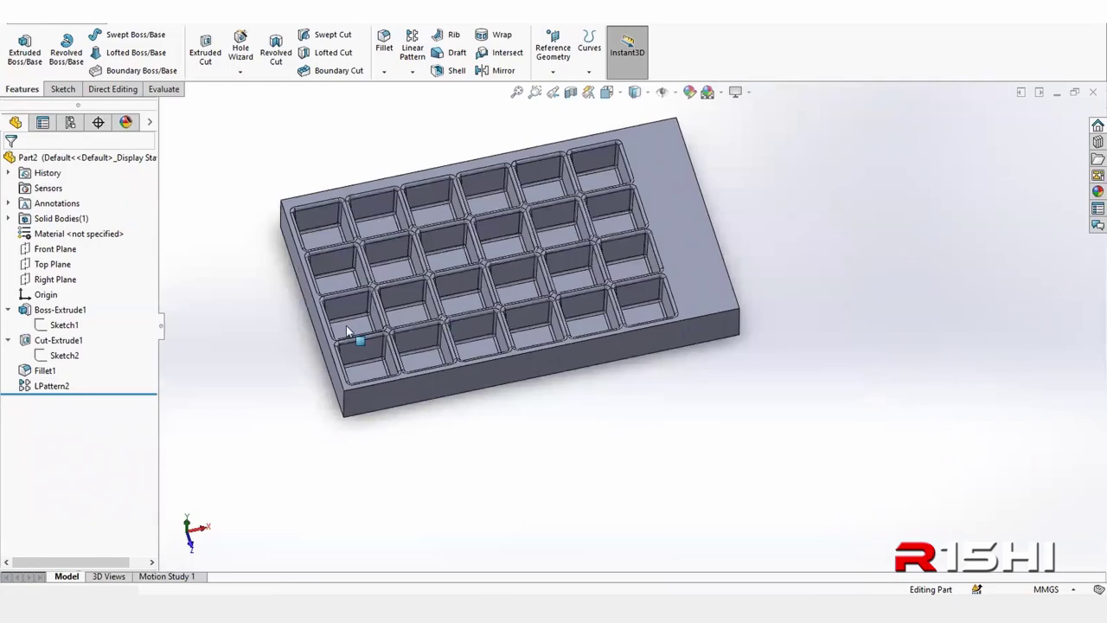
- Edit Sketch1, change the plate's 250 mm width dimension to 220 mm, and rebuild
left_click(64, 325)
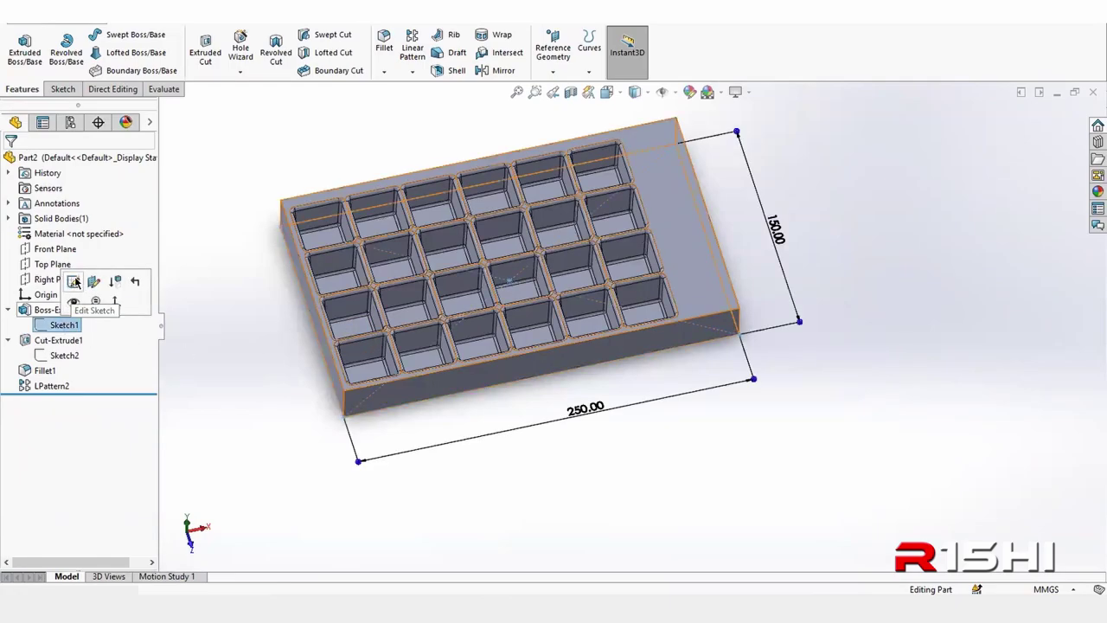
left_click(73, 281)
double_click(678, 552)
type("220")
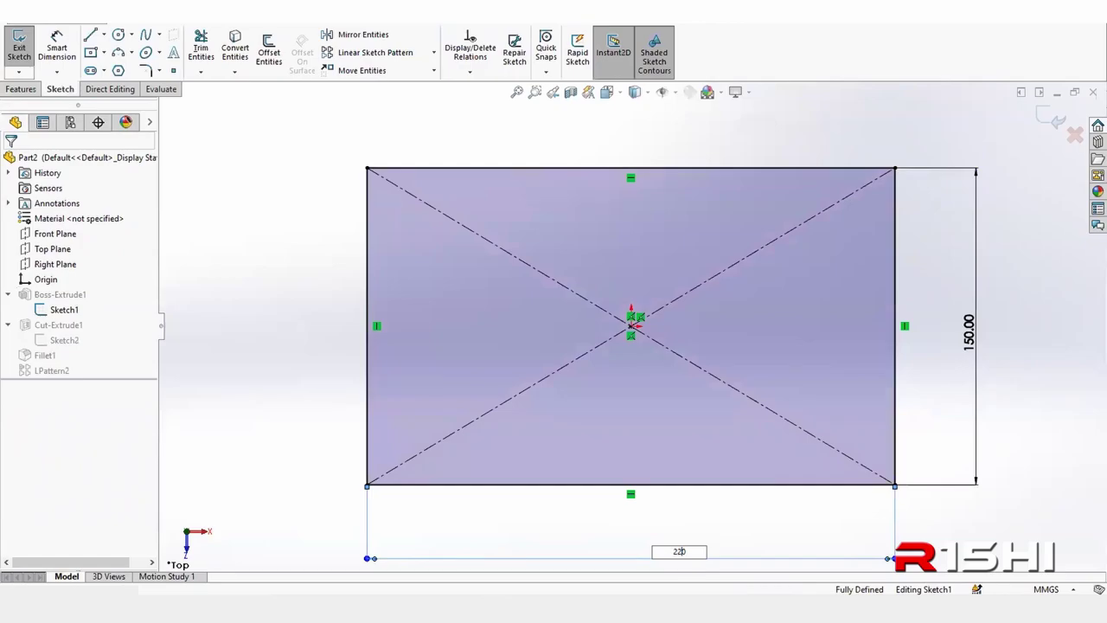
key("Return")
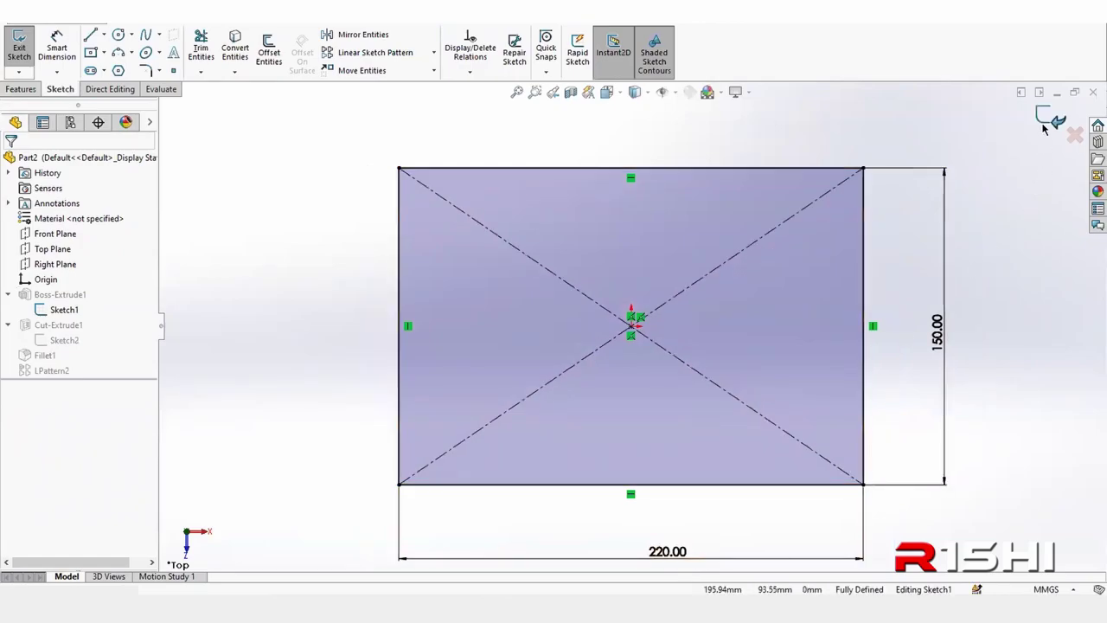
left_click(1044, 121)
mouse_move(892, 430)
middle_mouse_down()
mouse_move(826, 402)
mouse_move(846, 356)
middle_mouse_up()
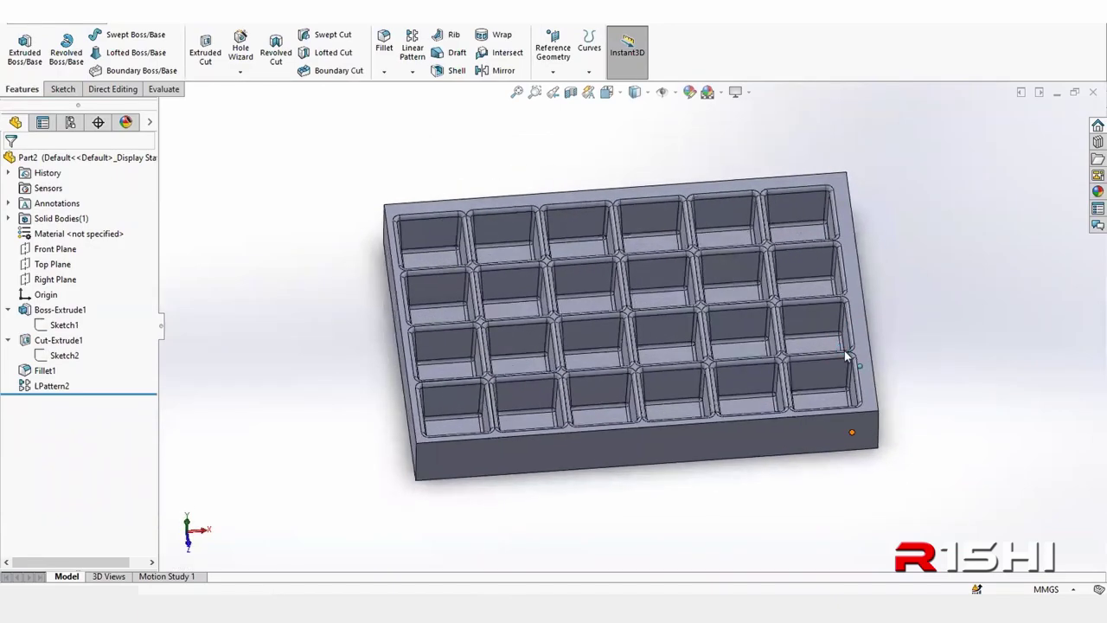
scroll(865, 426, "down", 3)
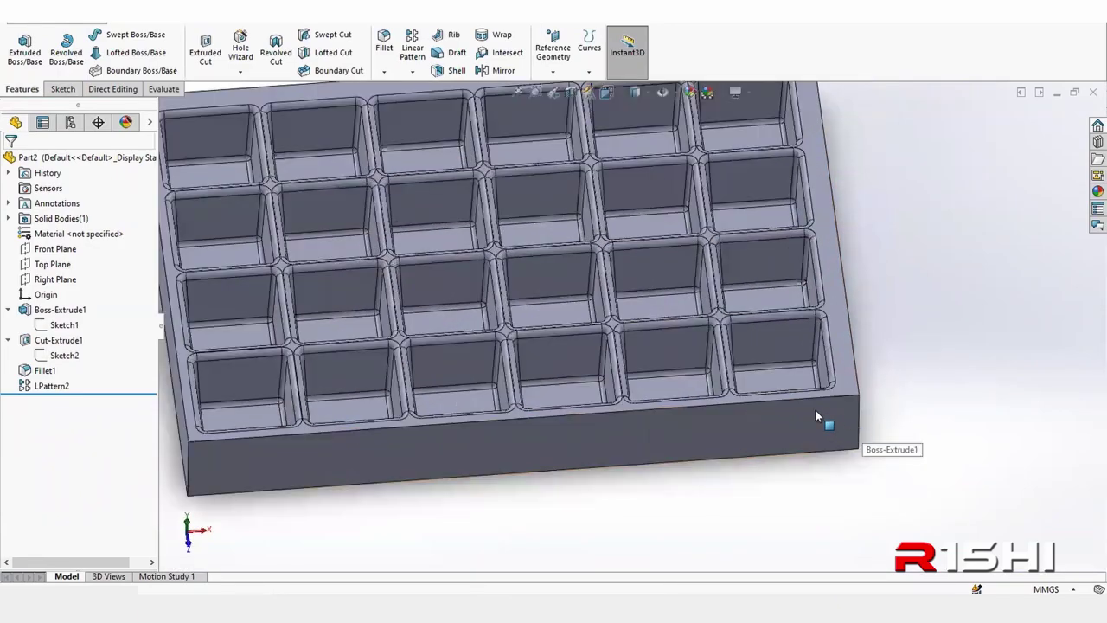
scroll(815, 409, "up", 4)
mouse_move(801, 447)
middle_mouse_down()
mouse_move(805, 511)
mouse_move(796, 472)
middle_mouse_up()
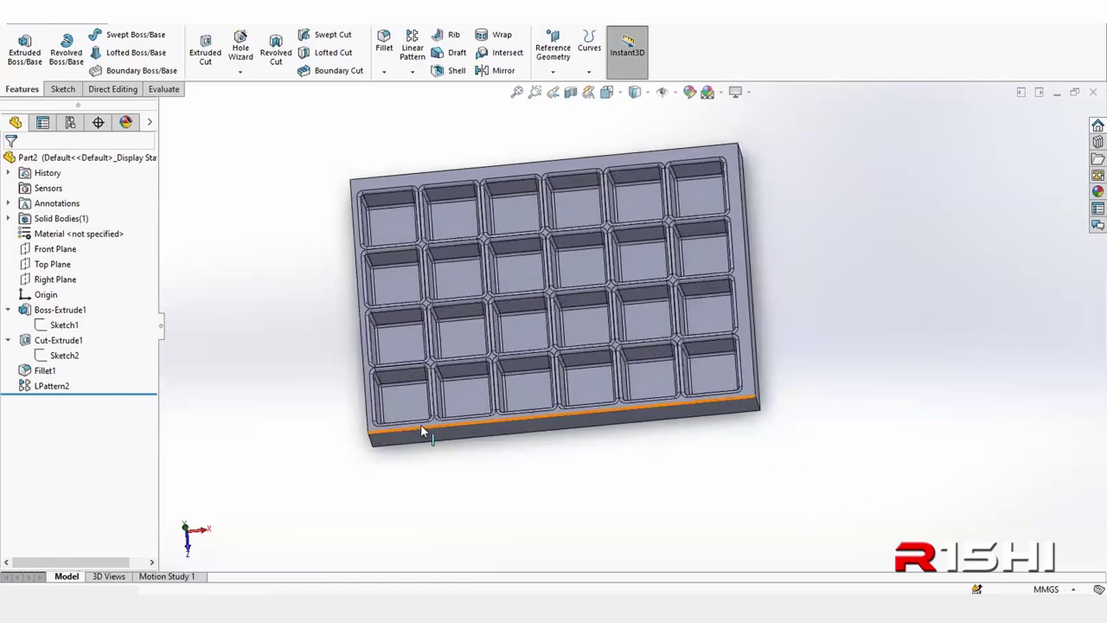
scroll(419, 424, "down", 2)
scroll(419, 424, "down", 3)
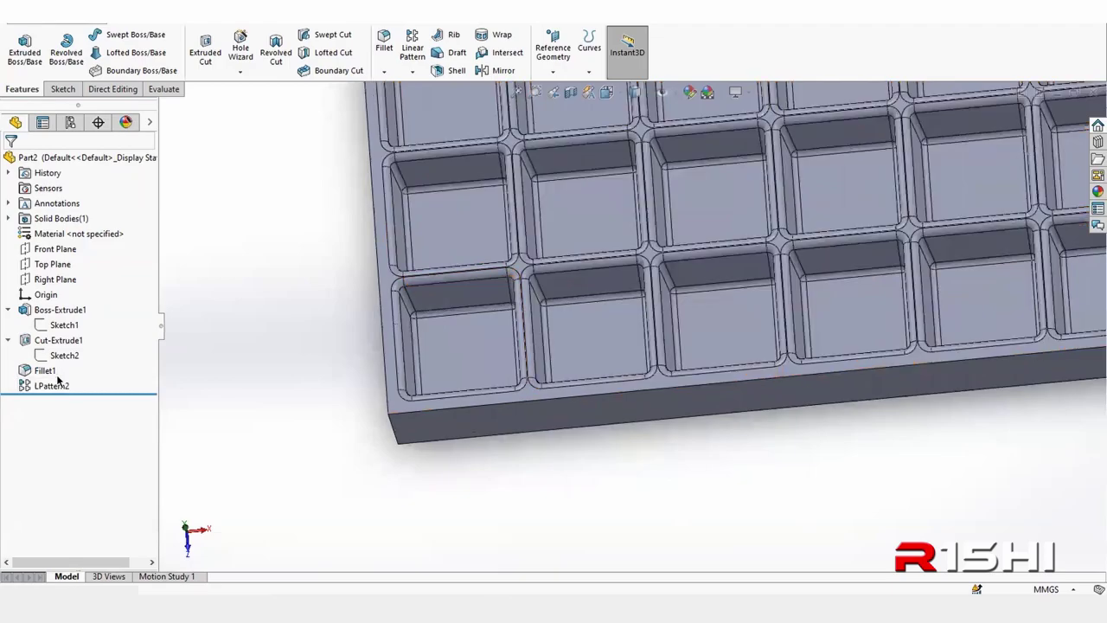
left_click(68, 320)
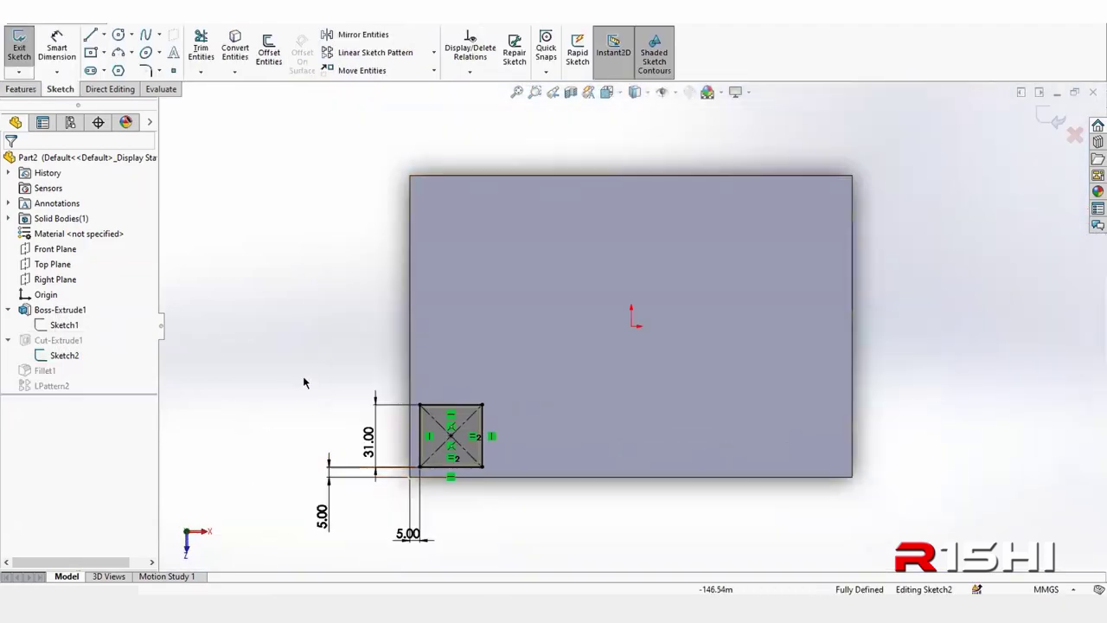
left_click(1041, 115)
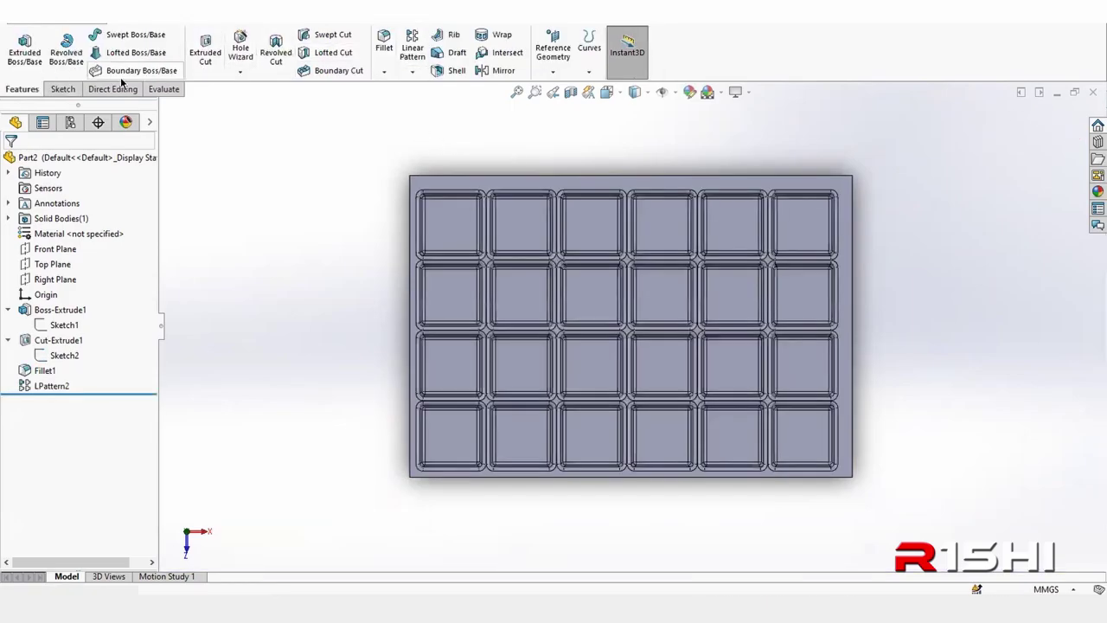
left_click(61, 89)
left_click(160, 89)
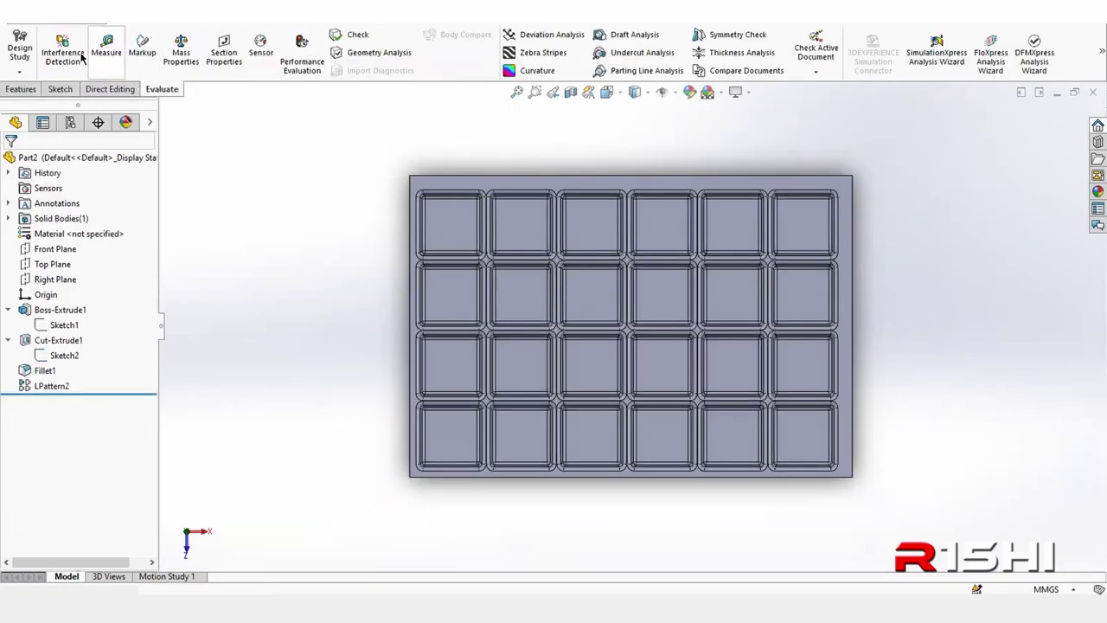
left_click(141, 47)
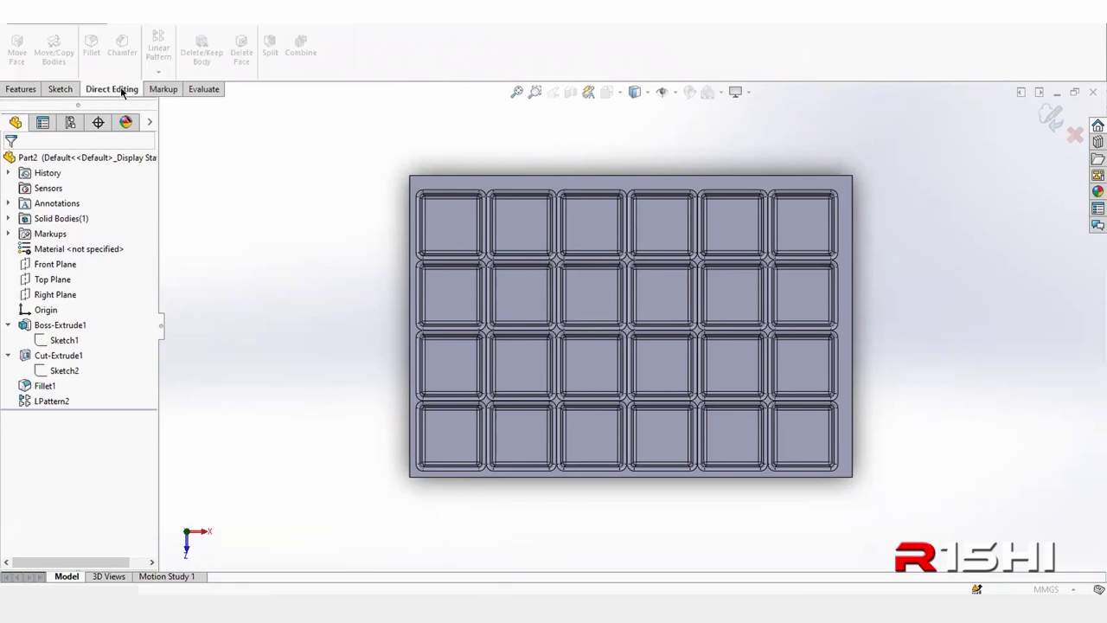
left_click(199, 89)
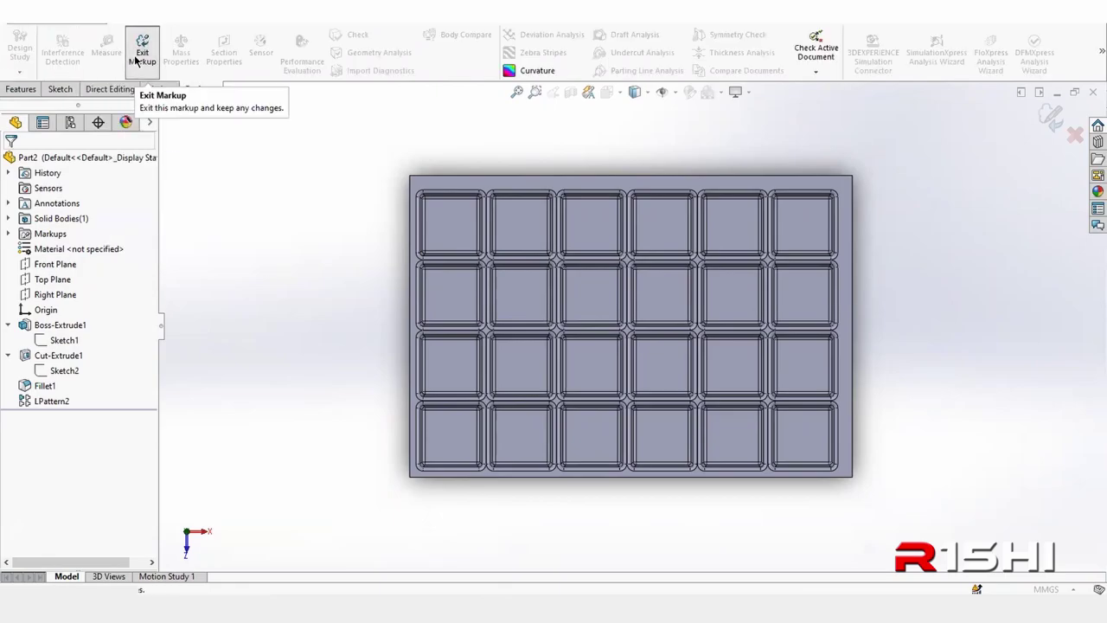
left_click(140, 53)
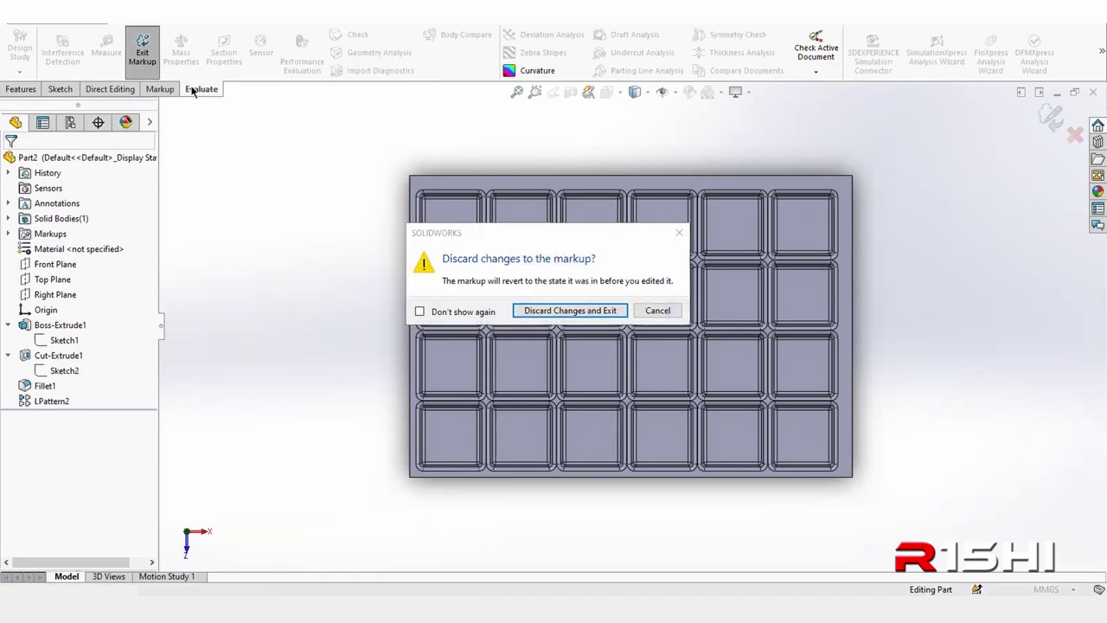
left_click(573, 311)
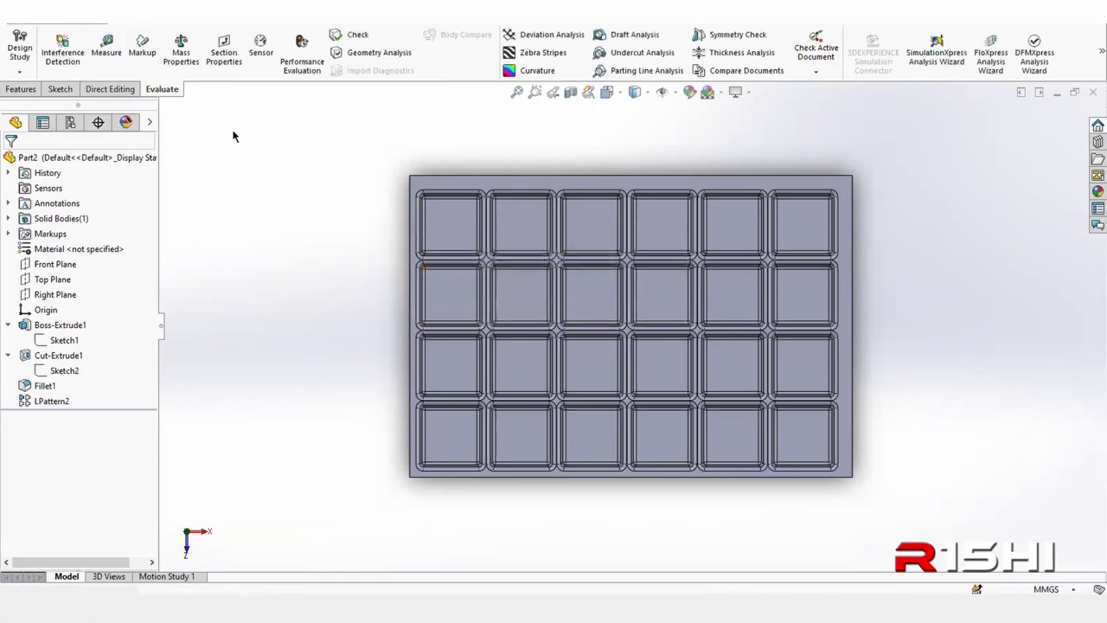
left_click(107, 45)
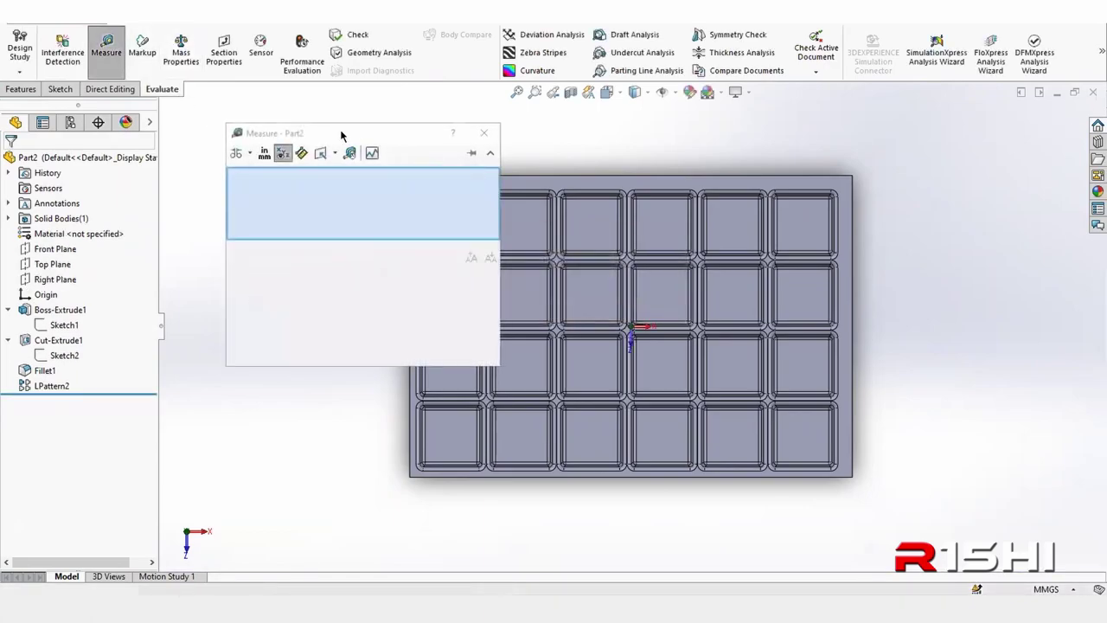
left_click_drag(342, 136, 218, 127)
scroll(376, 173, "down", 1)
scroll(526, 237, "down", 2)
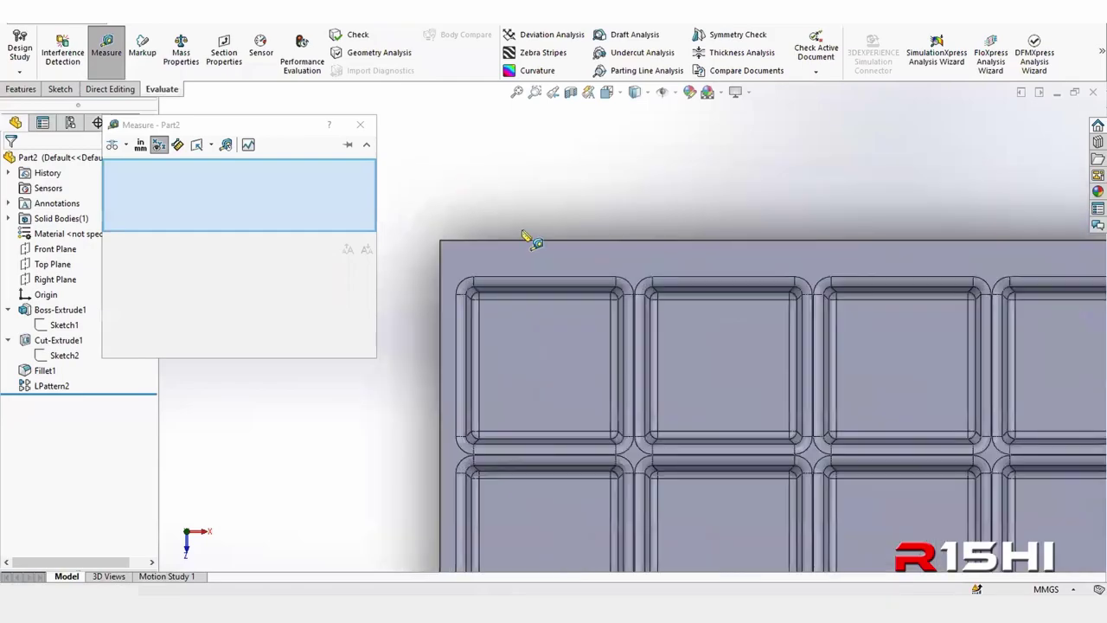
scroll(522, 247, "down", 1)
left_click(522, 254)
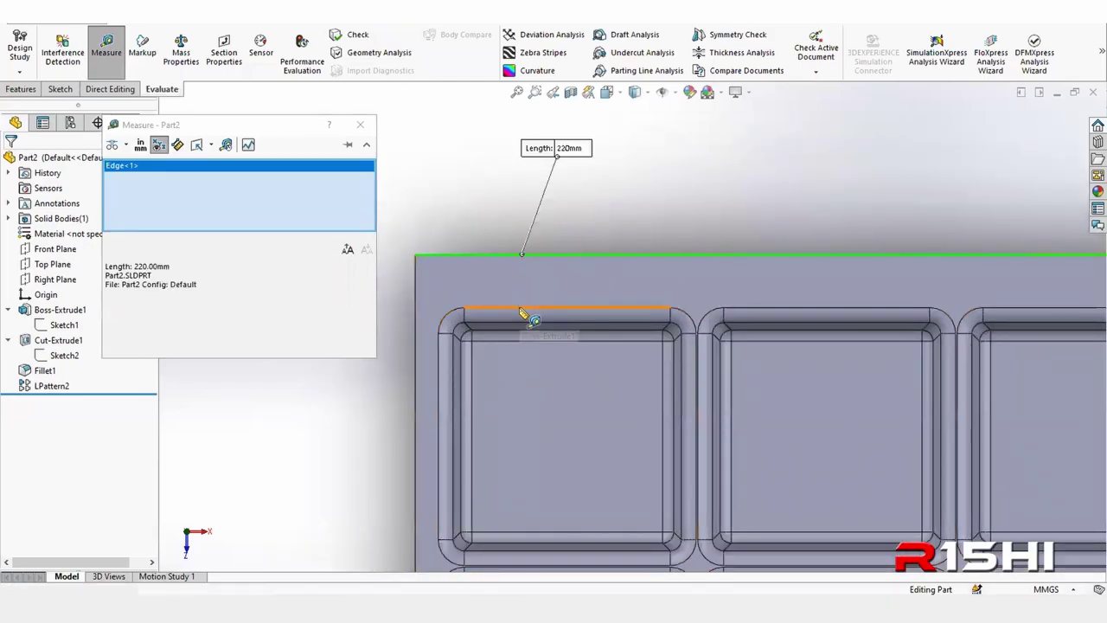
left_click(524, 307)
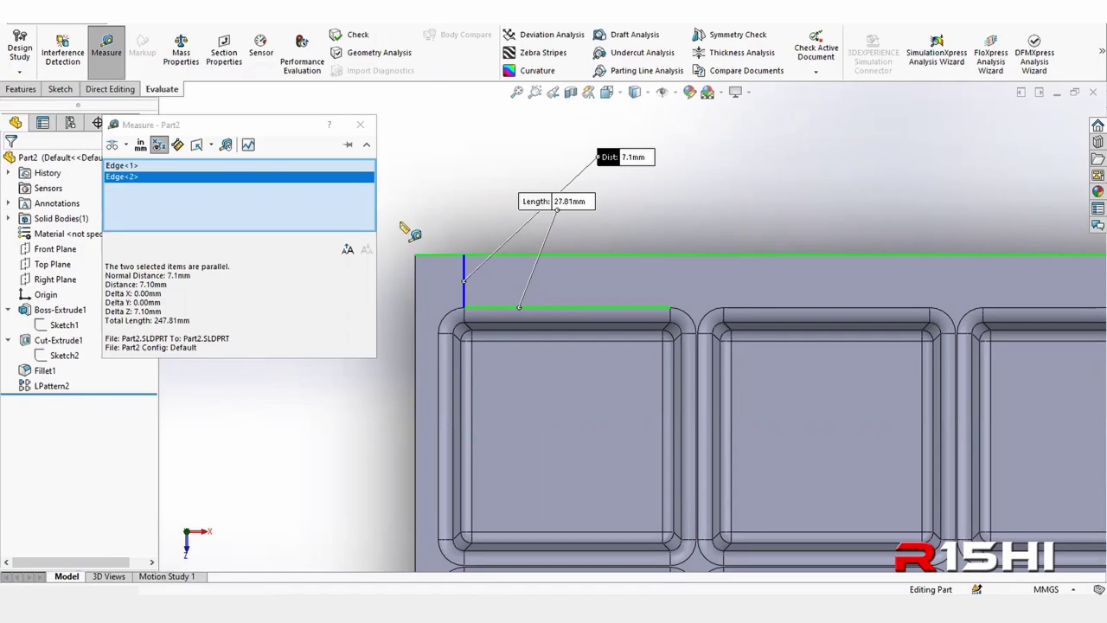
right_click(279, 210)
left_click(311, 212)
scroll(524, 193, "up", 3)
scroll(621, 374, "up", 3)
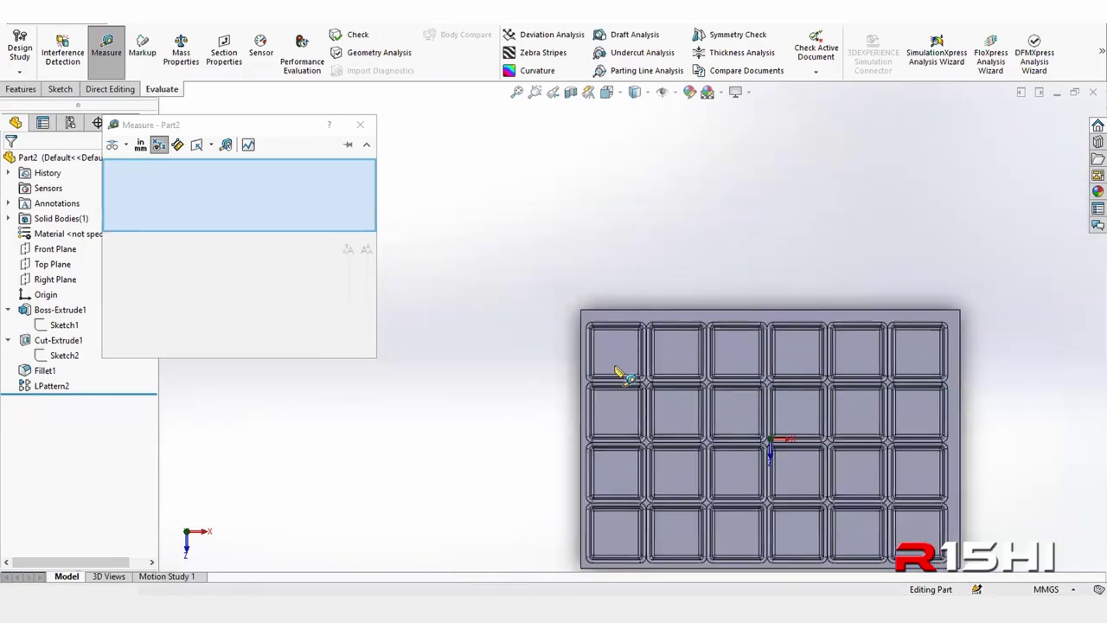
scroll(621, 374, "up", 1)
scroll(578, 494, "down", 3)
scroll(568, 433, "down", 2)
scroll(606, 405, "down", 1)
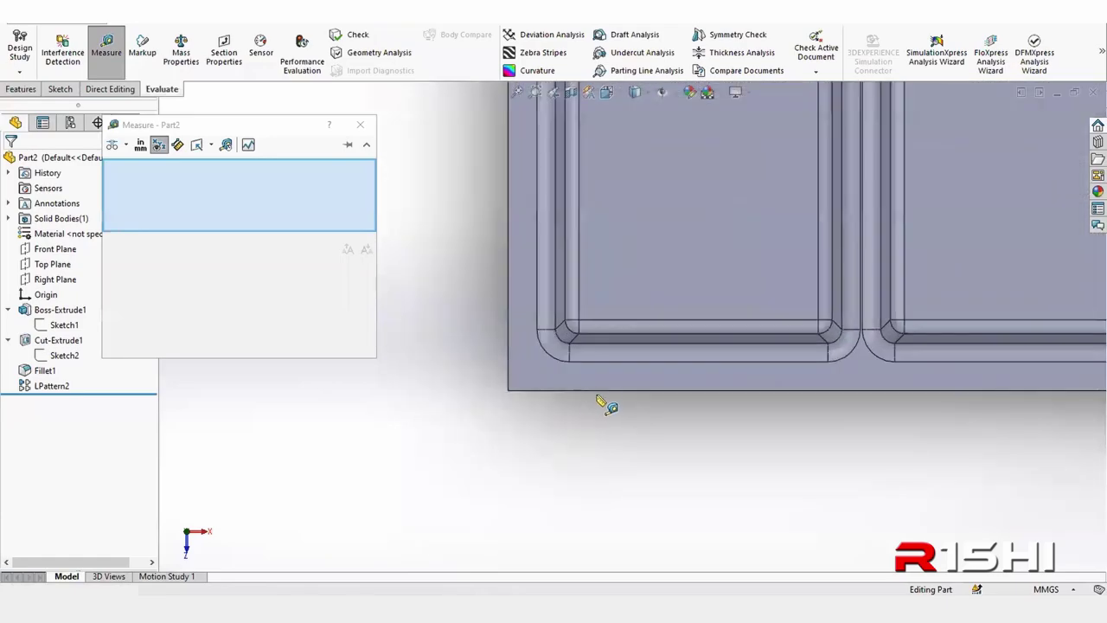
left_click(602, 391)
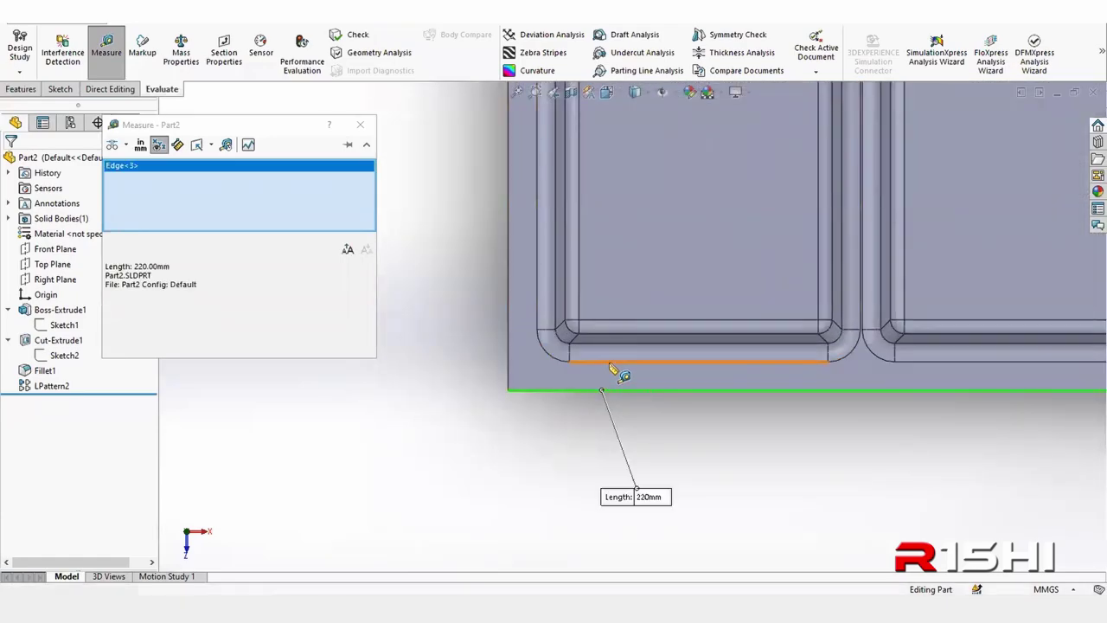
left_click(611, 363)
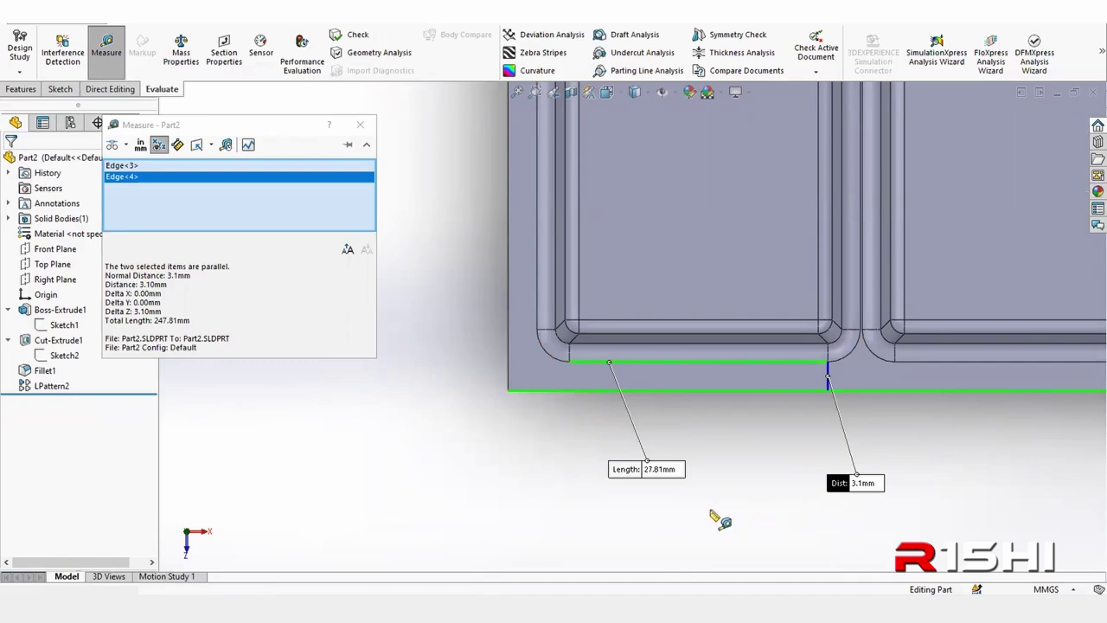
key("f")
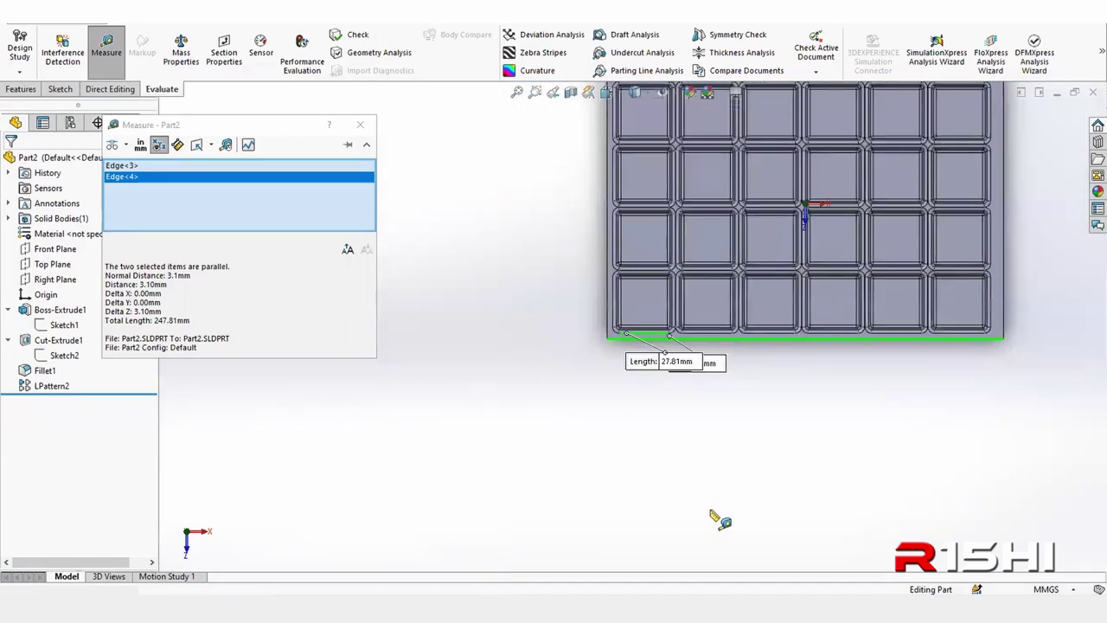
left_click(359, 124)
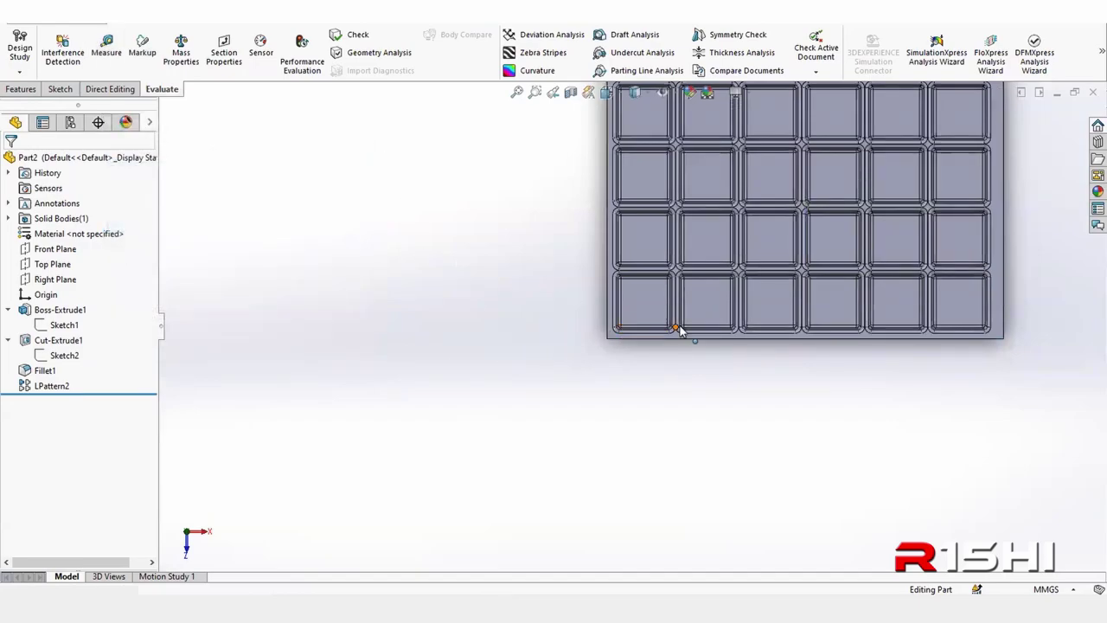
- In Sketch2, change the pocket's vertical 5 mm offset to 7 mm and rebuild
scroll(677, 329, "down", 3)
left_click(64, 355)
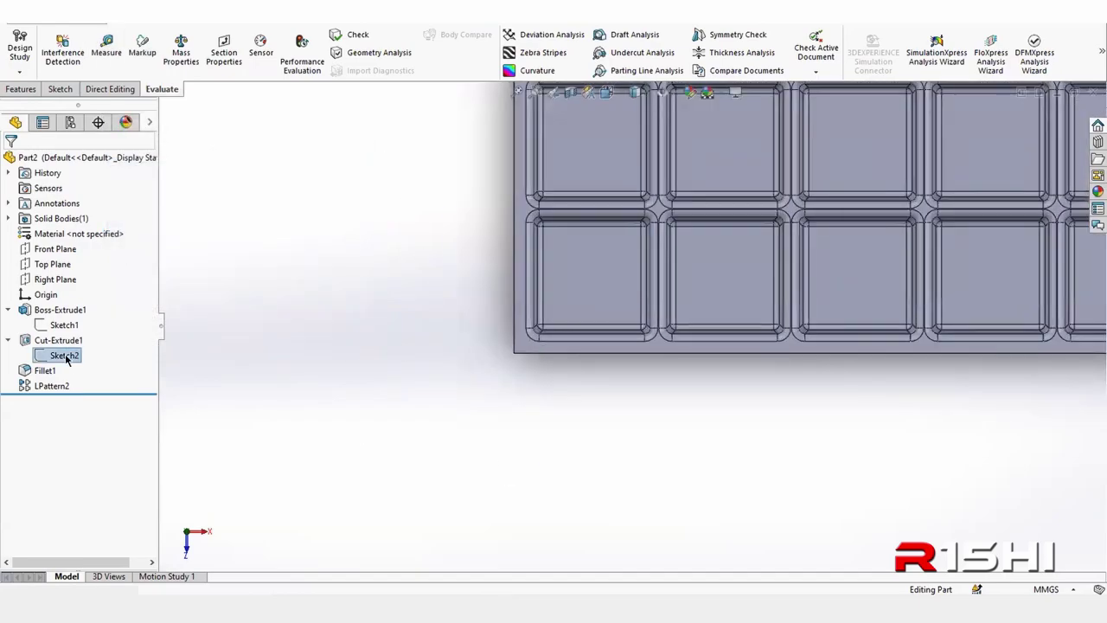
left_click(82, 314)
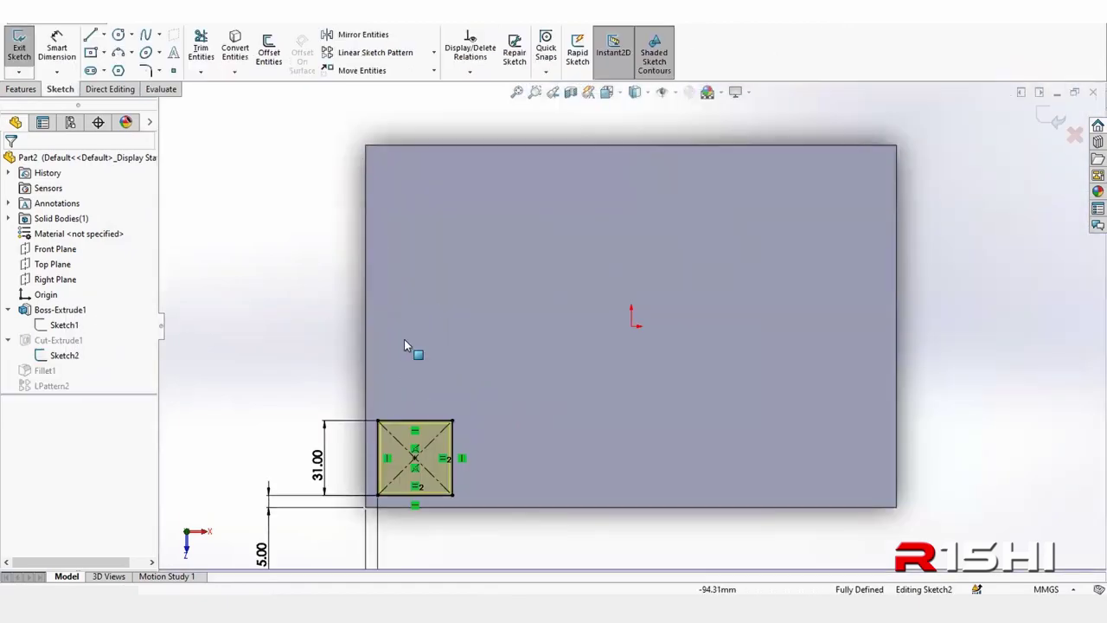
scroll(404, 363, "up", 2)
scroll(454, 458, "down", 5)
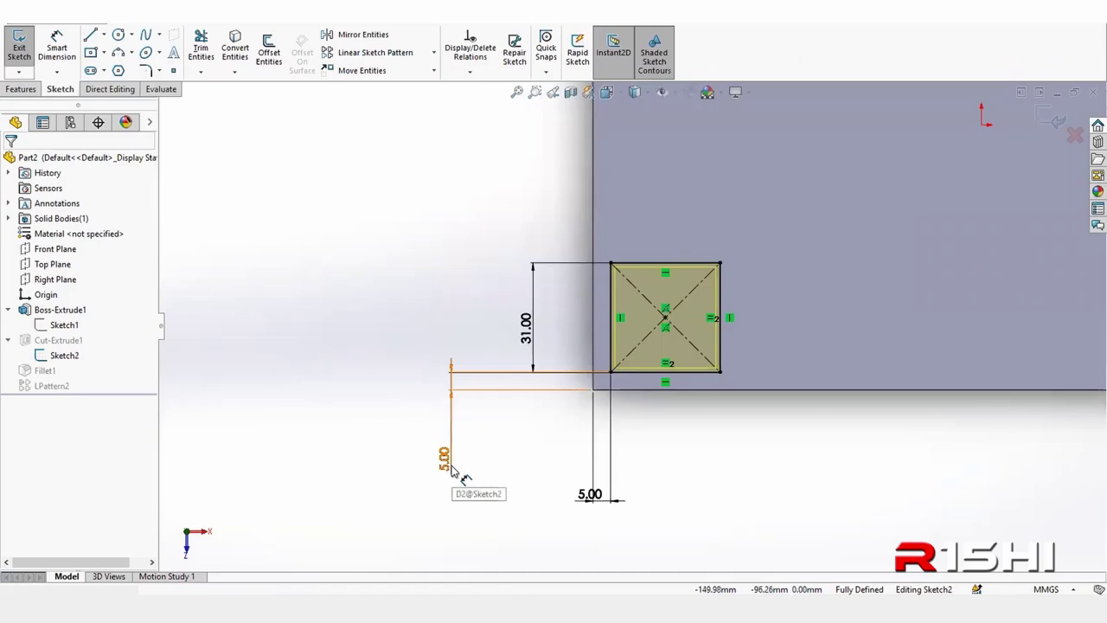
scroll(618, 385, "down", 2)
scroll(635, 363, "down", 1)
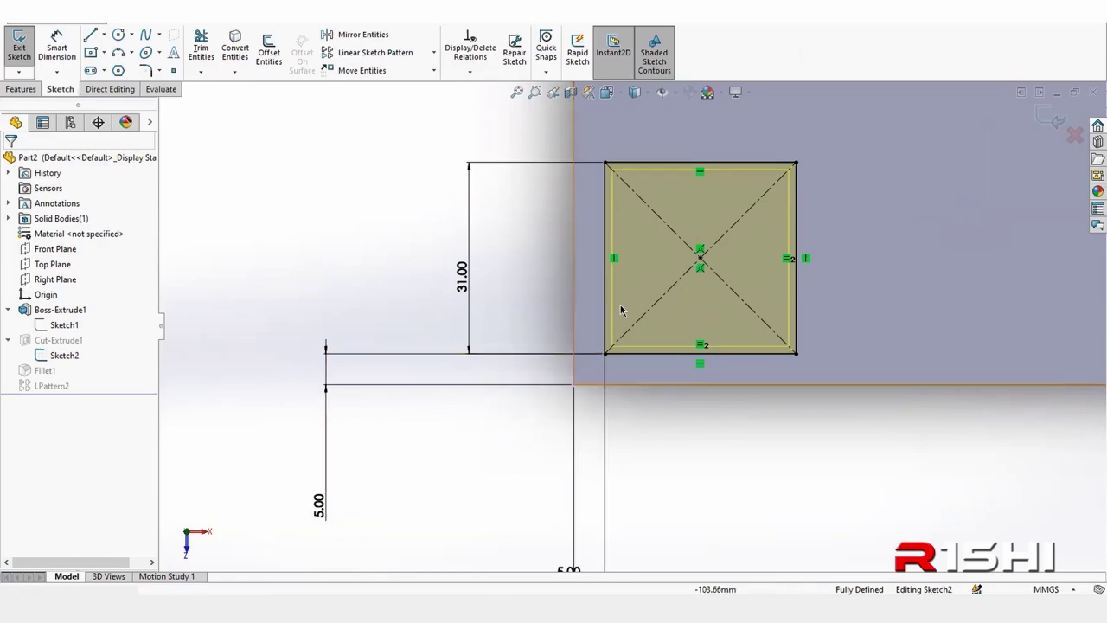
scroll(622, 310, "up", 3)
scroll(627, 320, "up", 3)
scroll(571, 398, "down", 3)
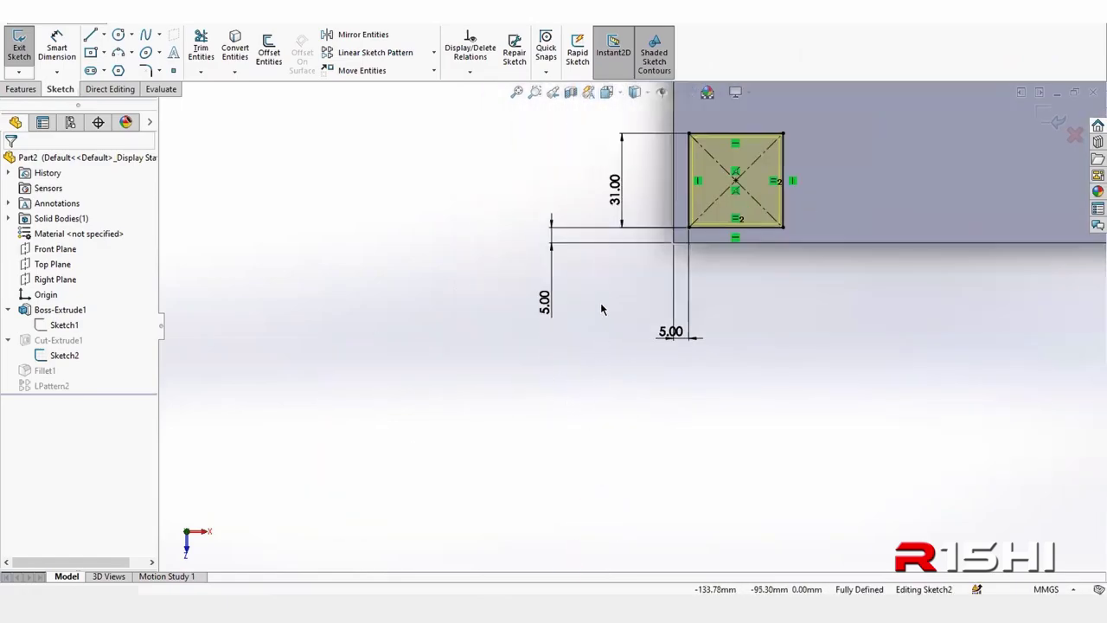
scroll(596, 307, "down", 2)
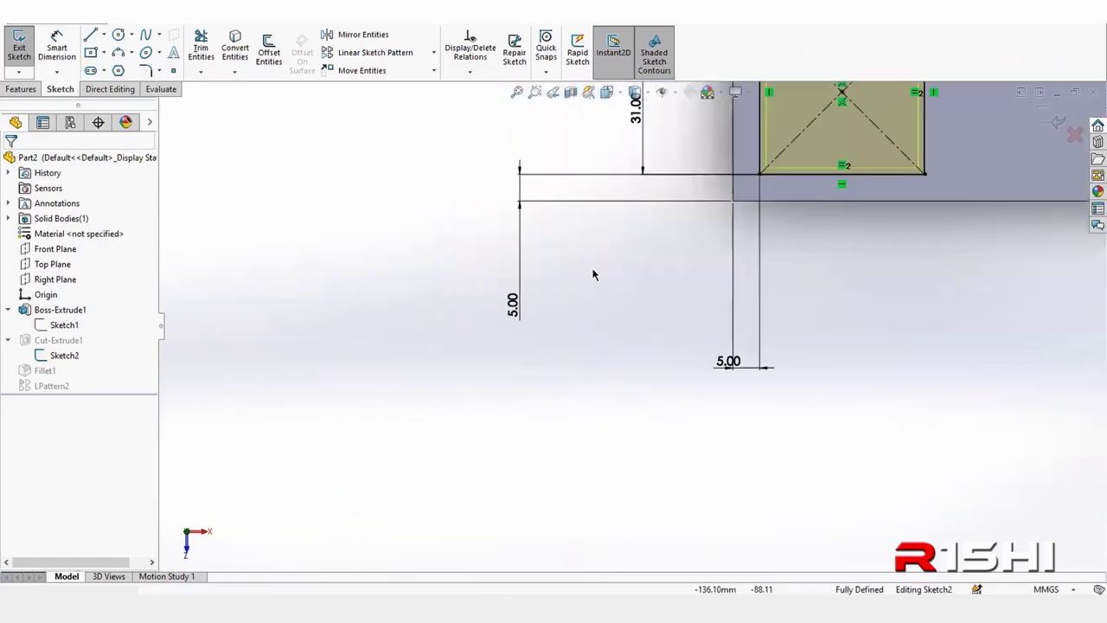
double_click(513, 304)
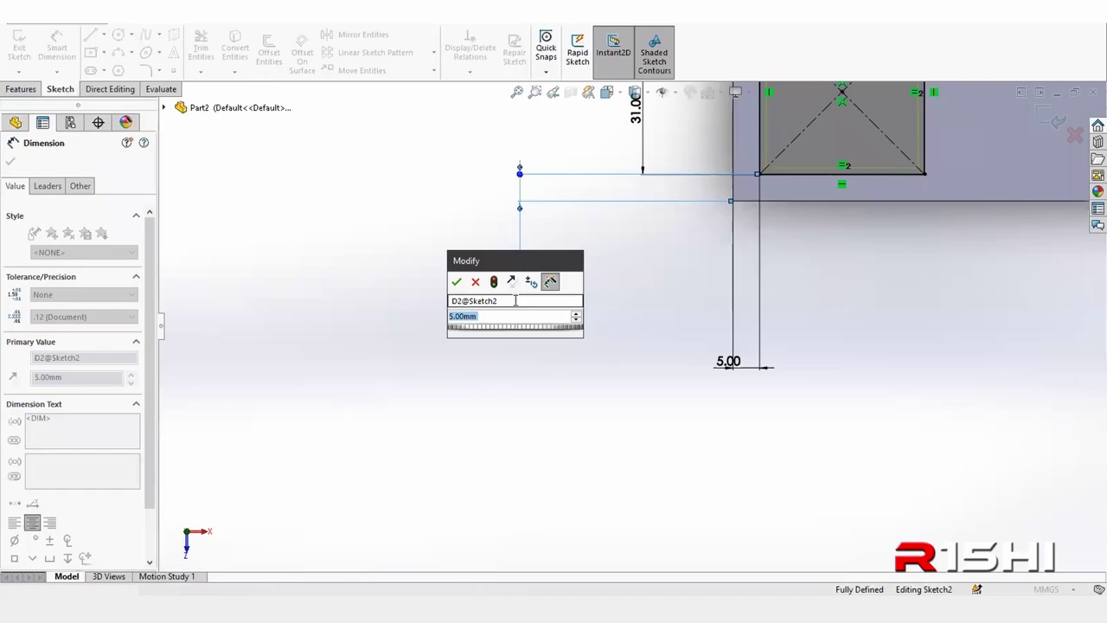
type("7")
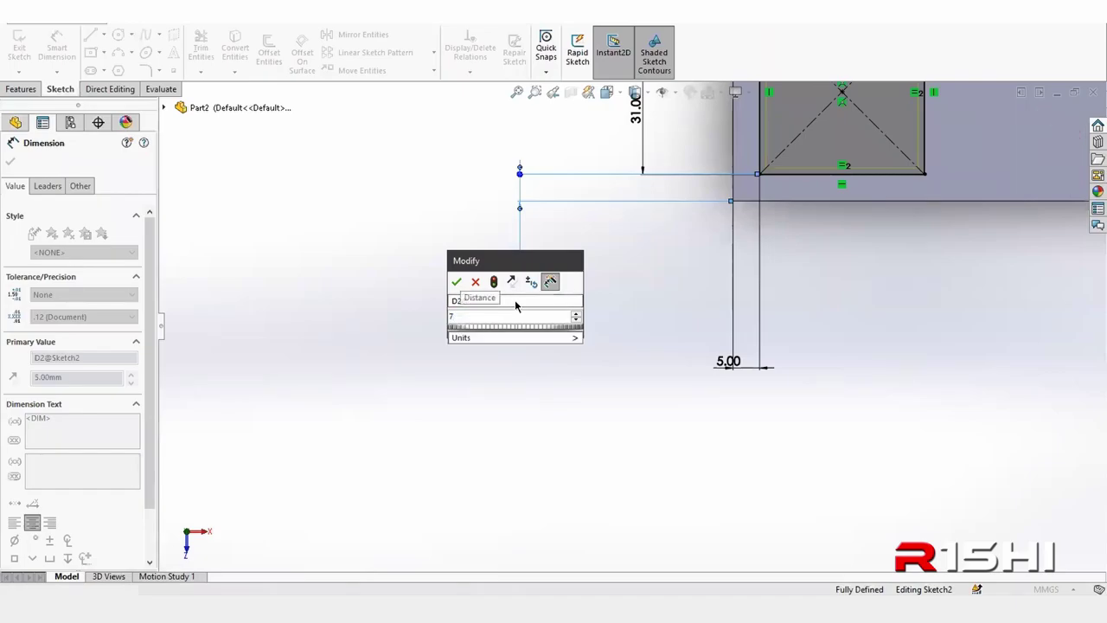
key("Return")
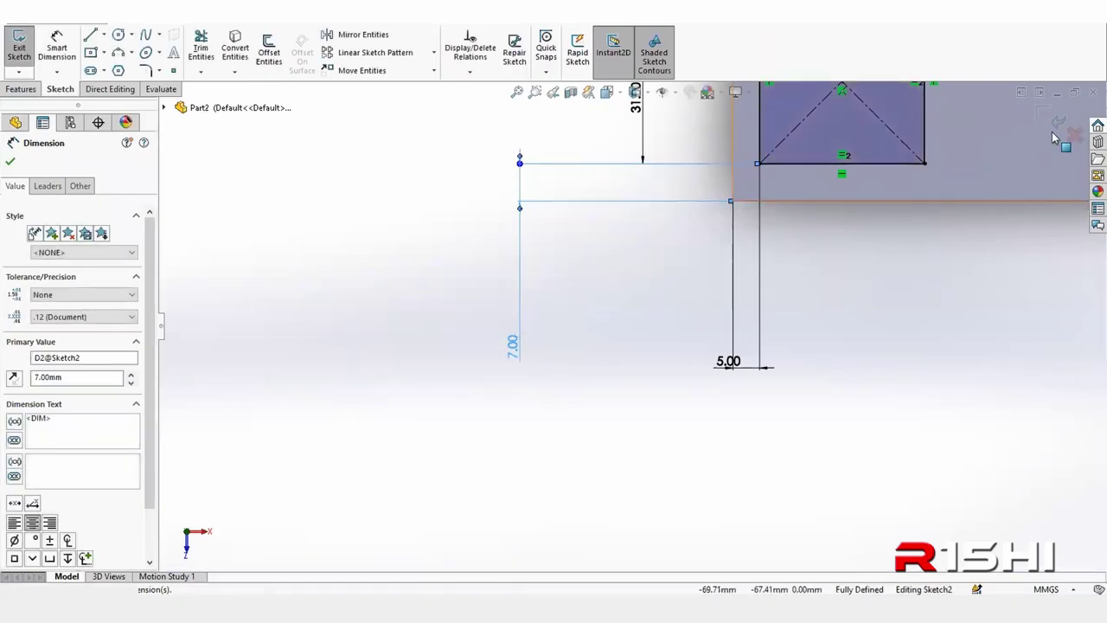
left_click(1056, 125)
left_click(1057, 125)
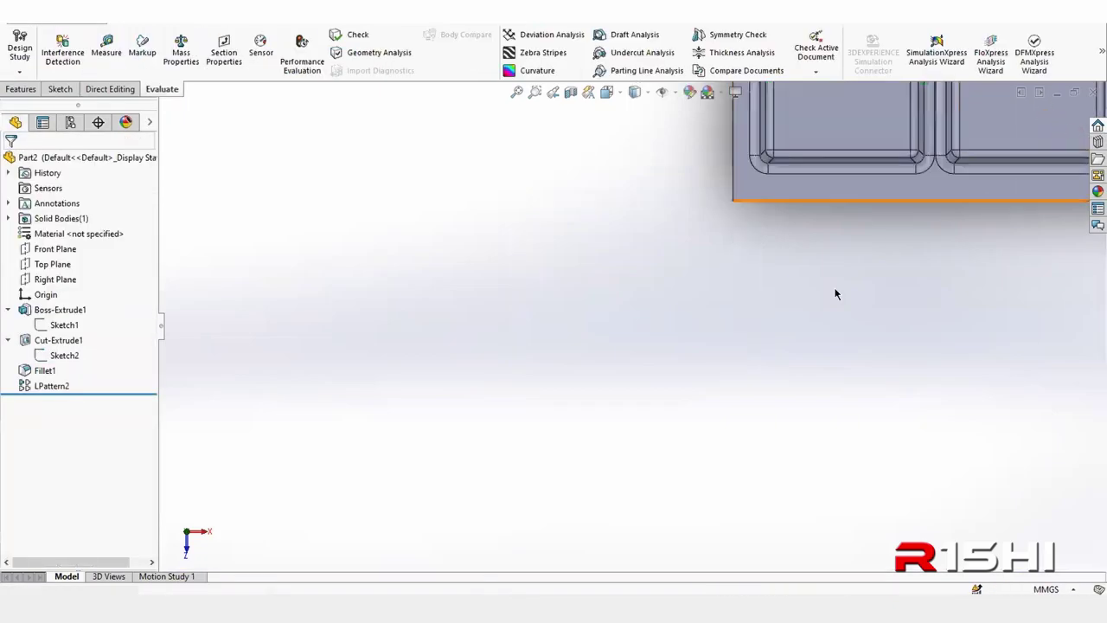
- Reopen Sketch2, change the horizontal 5 mm offset to 7 mm, and rebuild the pocket grid
scroll(677, 444, "up", 5)
scroll(683, 134, "down", 2)
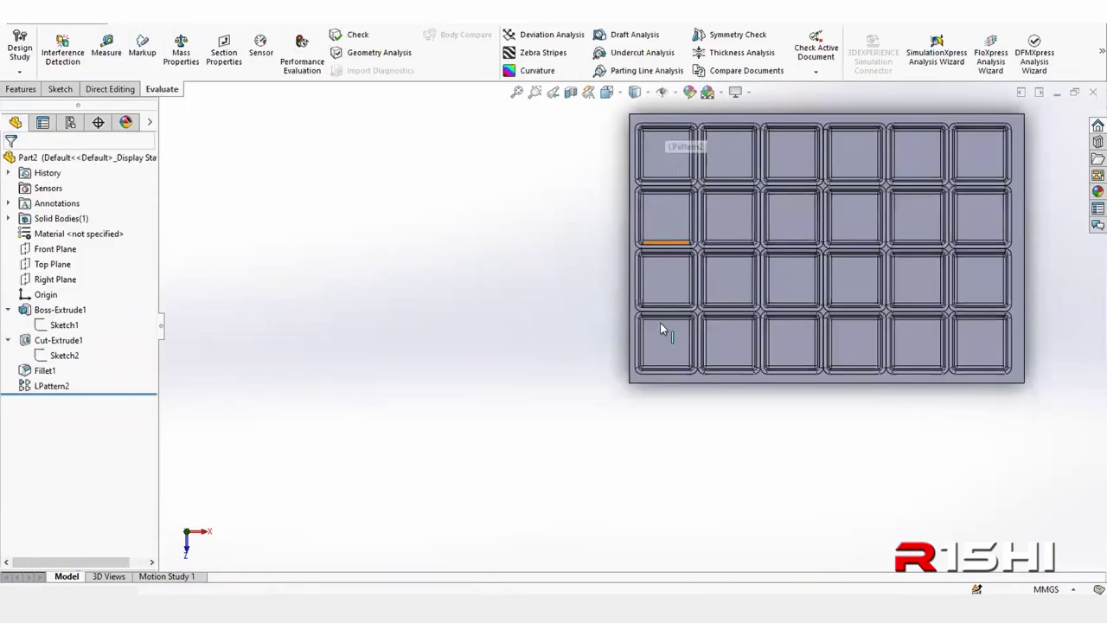
left_click(69, 354)
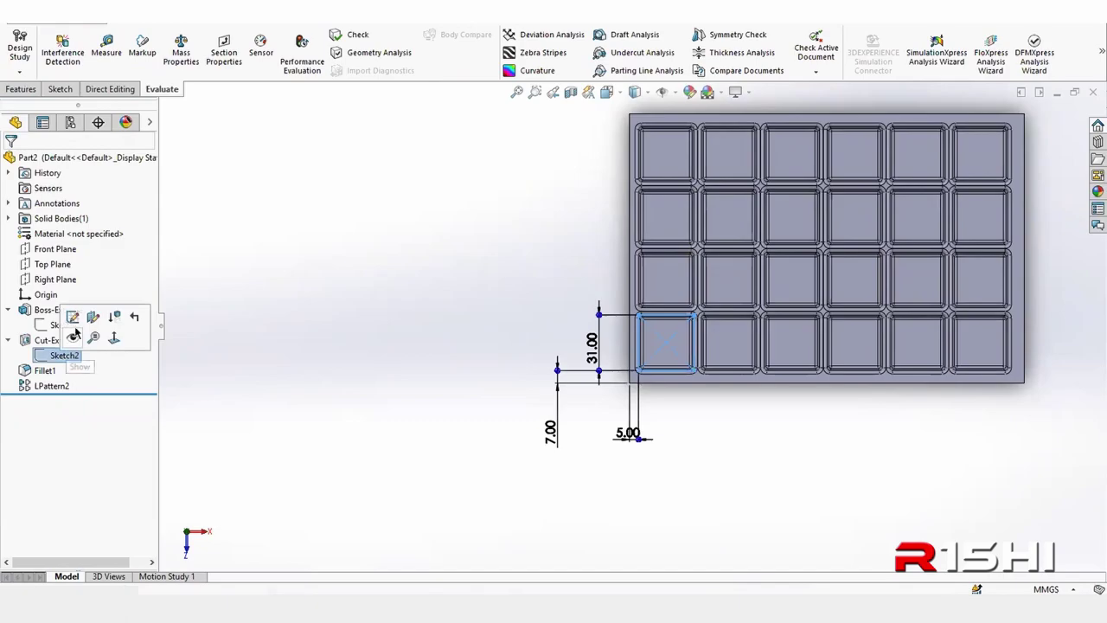
left_click(76, 316)
scroll(464, 373, "up", 3)
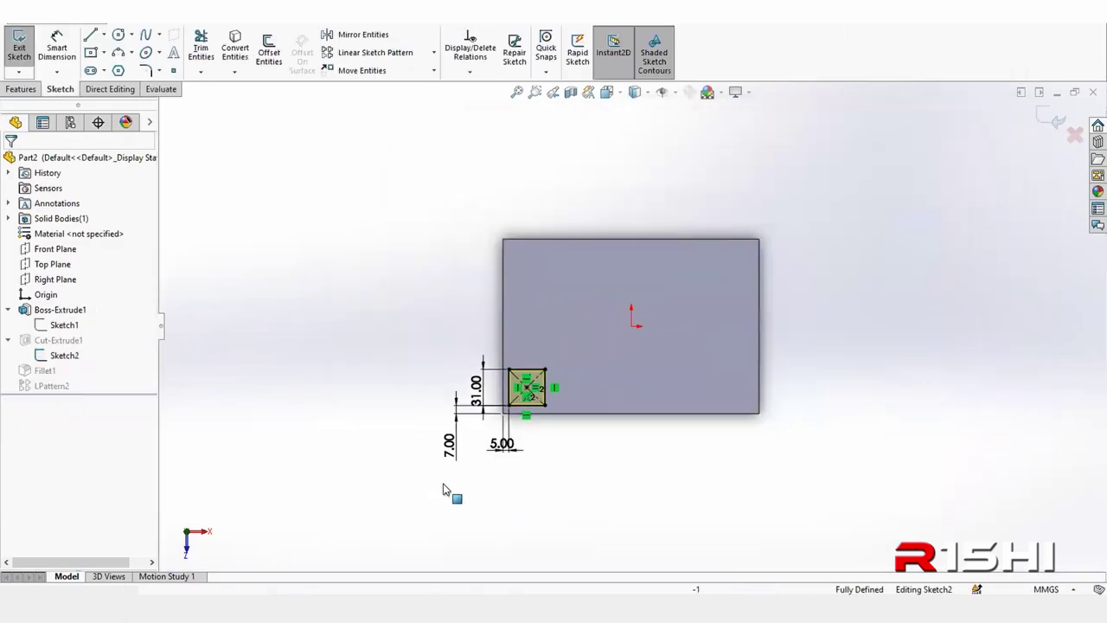
scroll(467, 464, "down", 1)
double_click(517, 427)
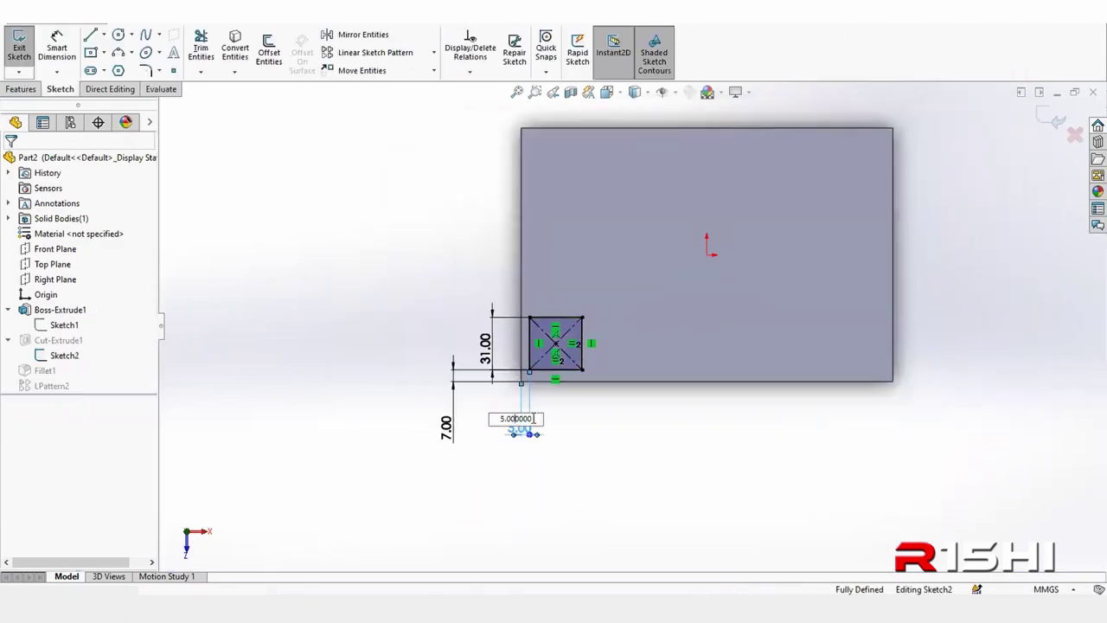
left_click_drag(534, 418, 472, 424)
type("7")
key("Return")
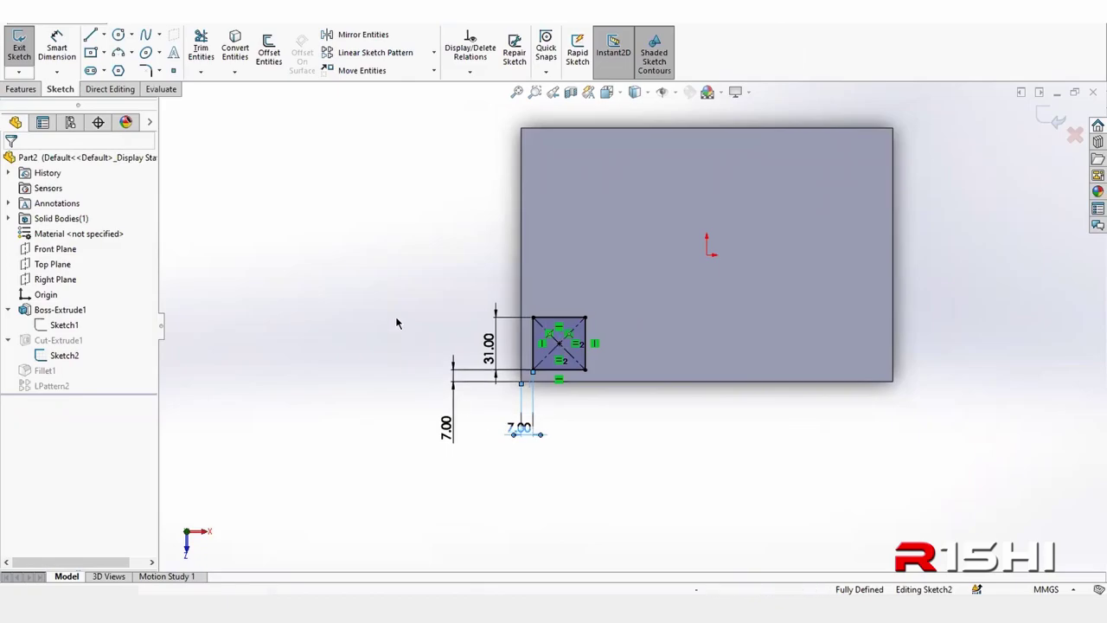
left_click(1050, 120)
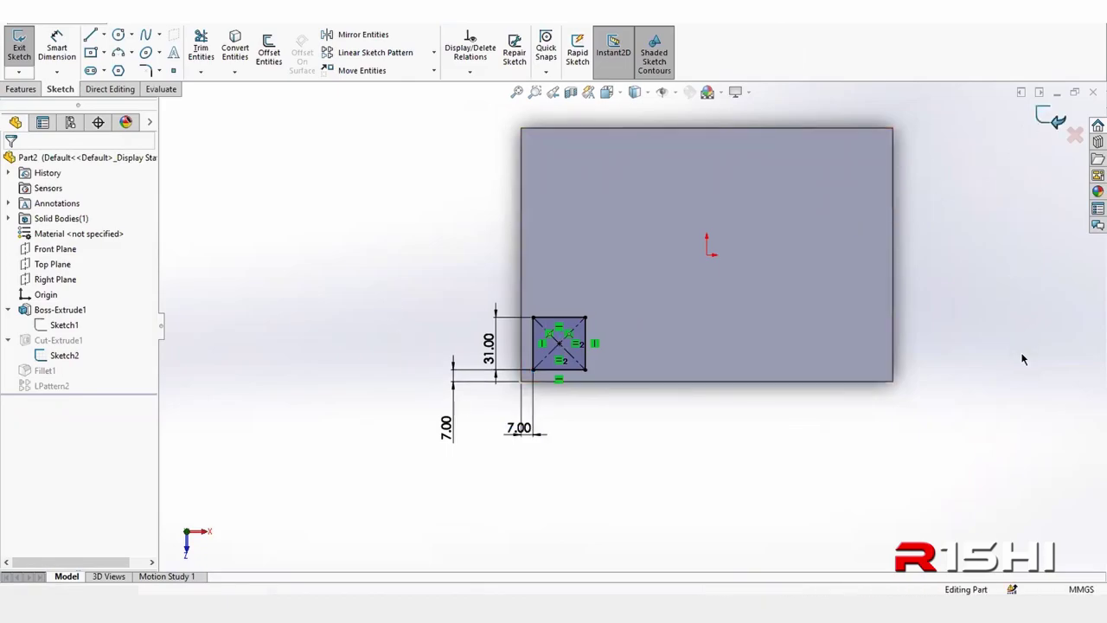
mouse_move(712, 439)
middle_mouse_down()
mouse_move(720, 273)
mouse_move(764, 150)
middle_mouse_up()
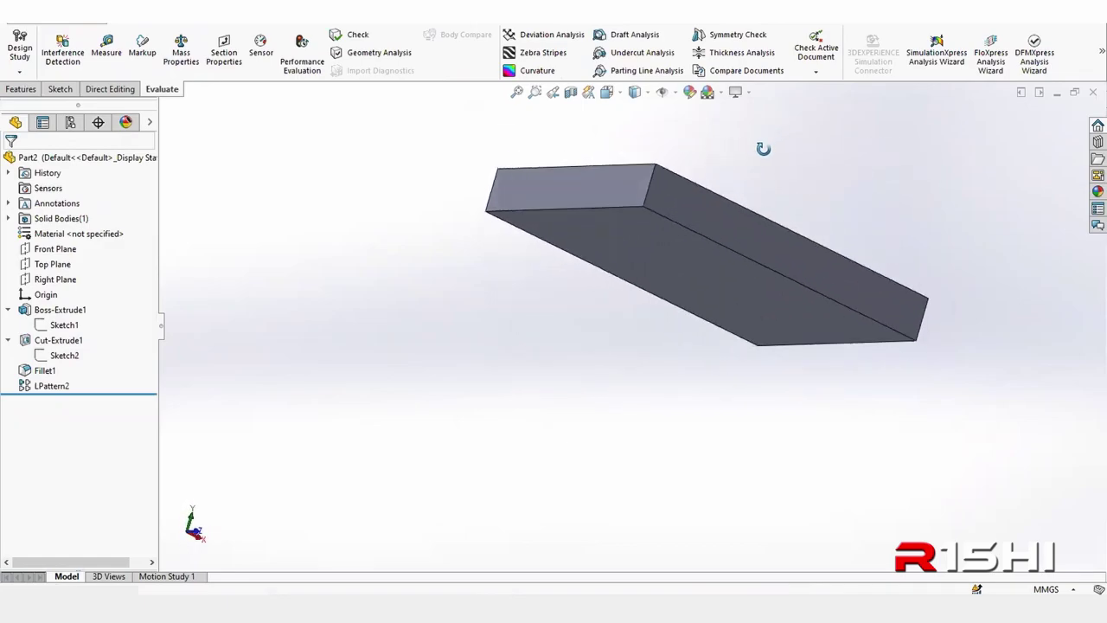
mouse_move(697, 267)
middle_mouse_down()
mouse_move(606, 348)
mouse_move(605, 390)
middle_mouse_up()
scroll(701, 235, "down", 3)
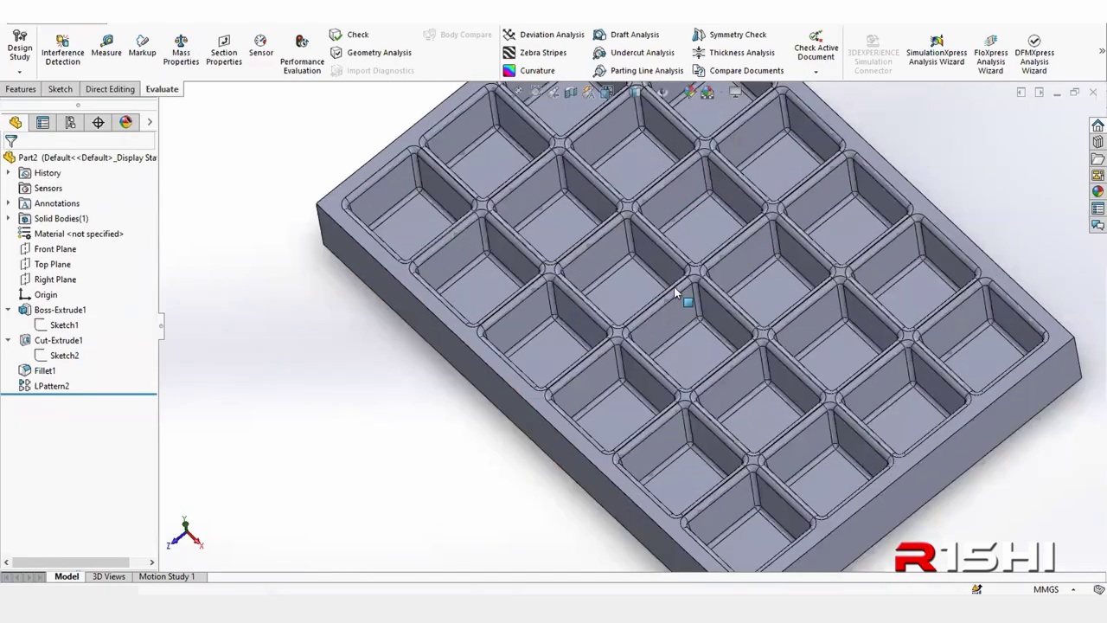
scroll(675, 292, "up", 2)
mouse_move(675, 292)
middle_mouse_down()
mouse_move(572, 360)
mouse_move(443, 386)
mouse_move(479, 355)
mouse_move(486, 273)
middle_mouse_up()
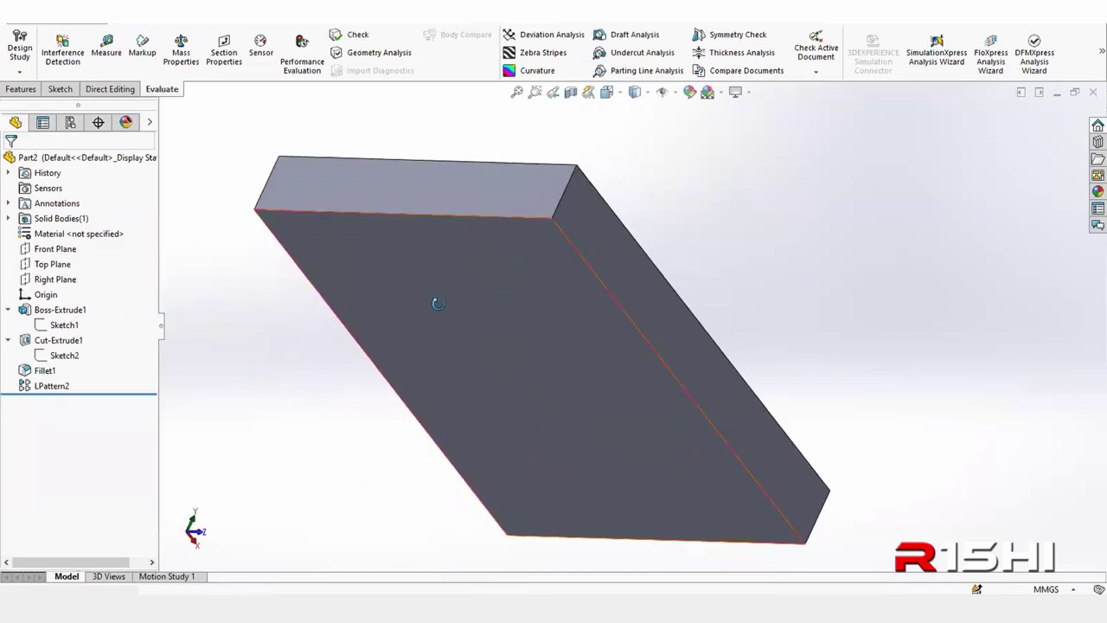
middle_click_drag(437, 303, 352, 266)
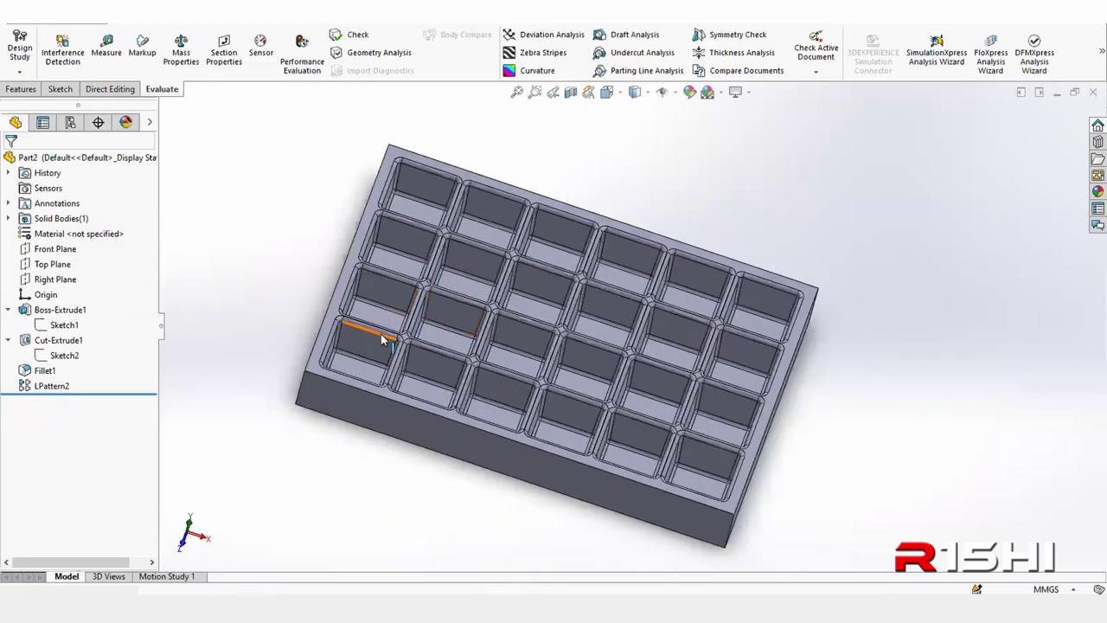
mouse_move(381, 339)
middle_mouse_down()
mouse_move(481, 250)
mouse_move(449, 284)
mouse_move(383, 322)
middle_mouse_up()
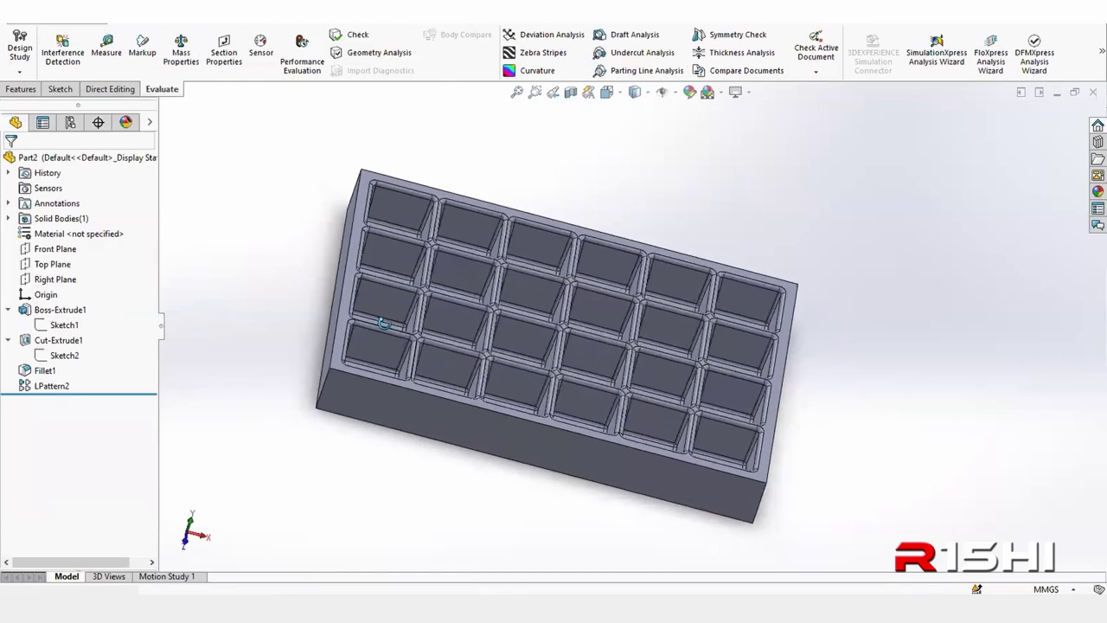
scroll(383, 322, "down", 3)
scroll(364, 286, "down", 2)
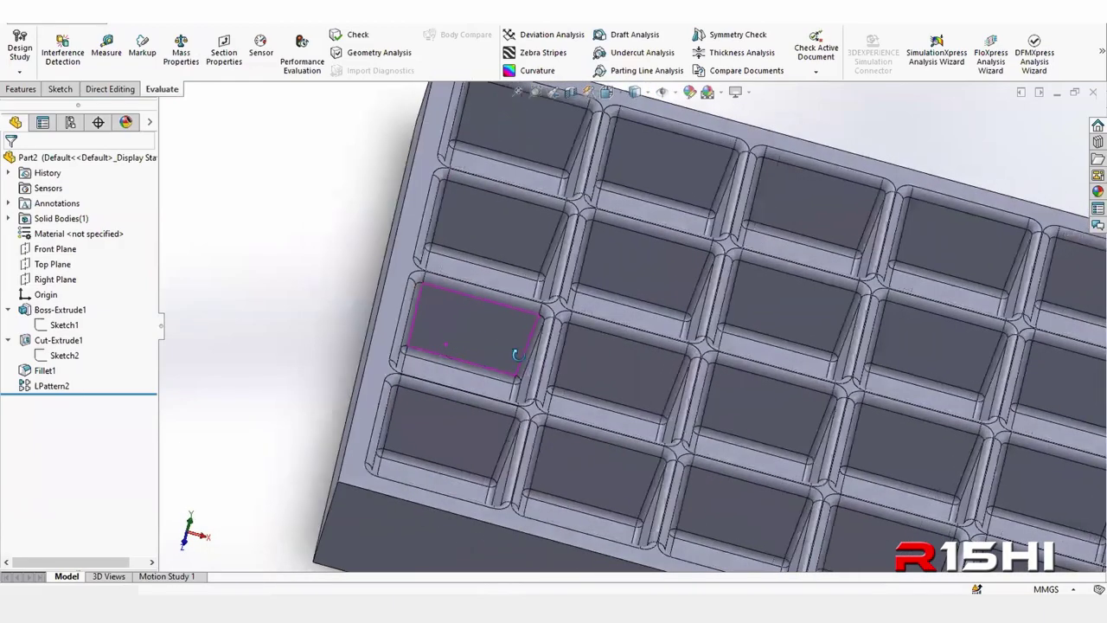
middle_click_drag(516, 354, 487, 437)
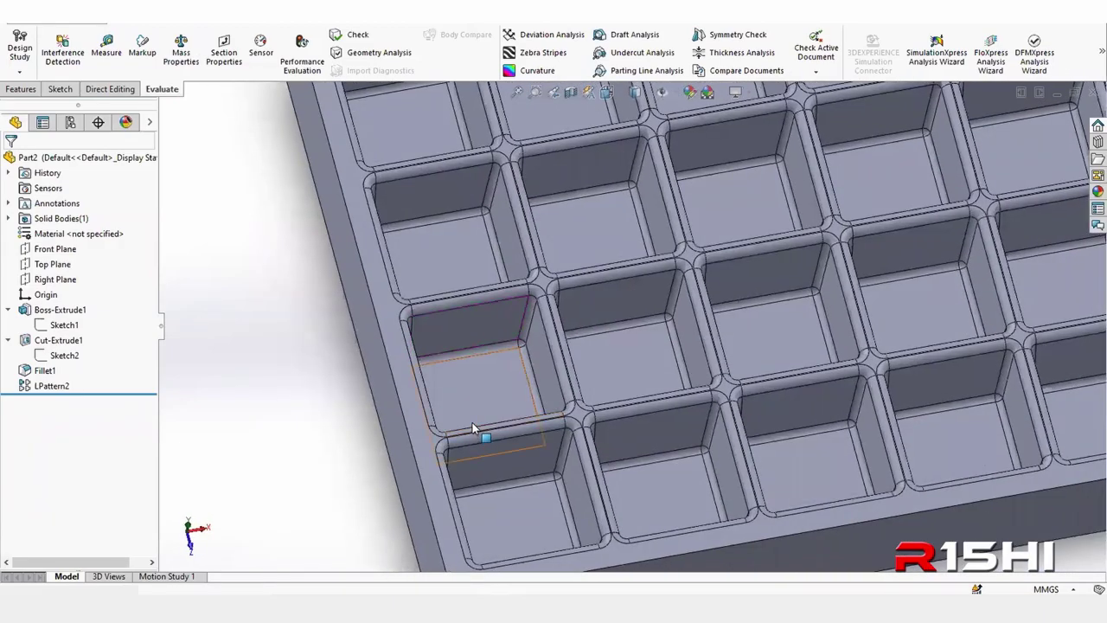
scroll(468, 325, "down", 2)
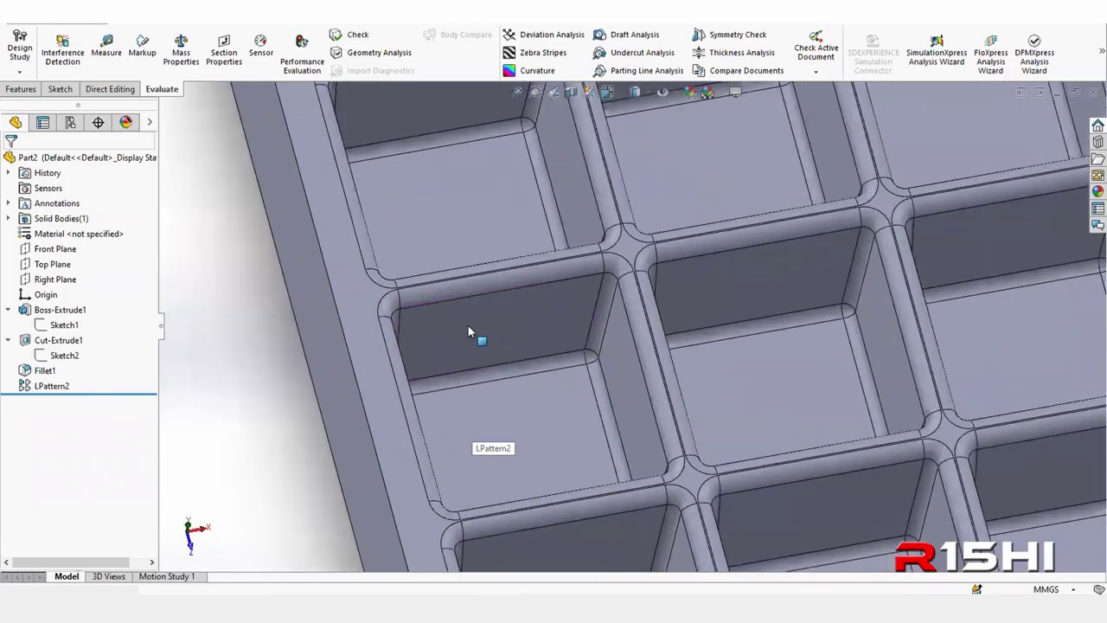
mouse_move(461, 343)
middle_mouse_down()
mouse_move(457, 432)
mouse_move(479, 332)
mouse_move(452, 321)
mouse_move(376, 371)
middle_mouse_up()
scroll(432, 365, "up", 3)
scroll(556, 387, "up", 2)
middle_click_drag(556, 387, 576, 211)
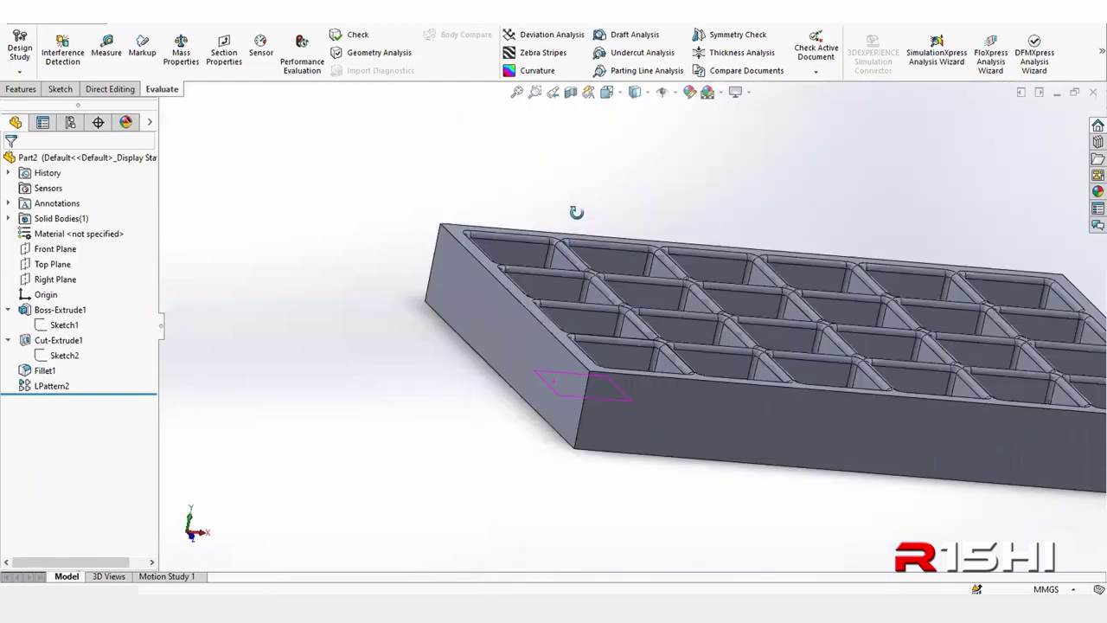
scroll(578, 194, "down", 3)
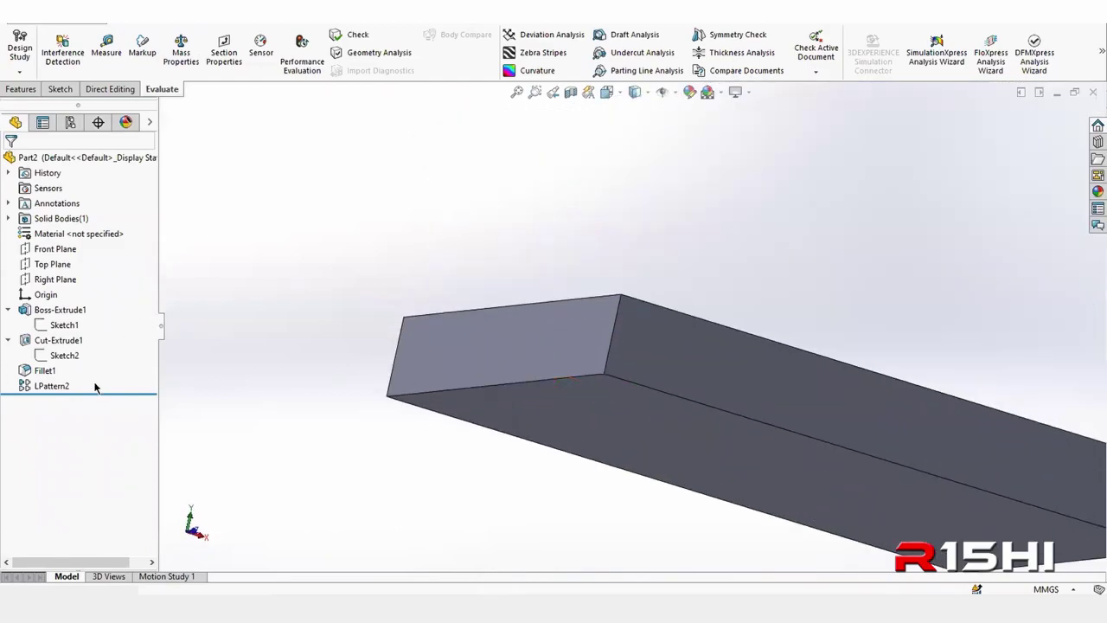
- Start a Shell feature with 1 mm wall thickness
left_click(21, 89)
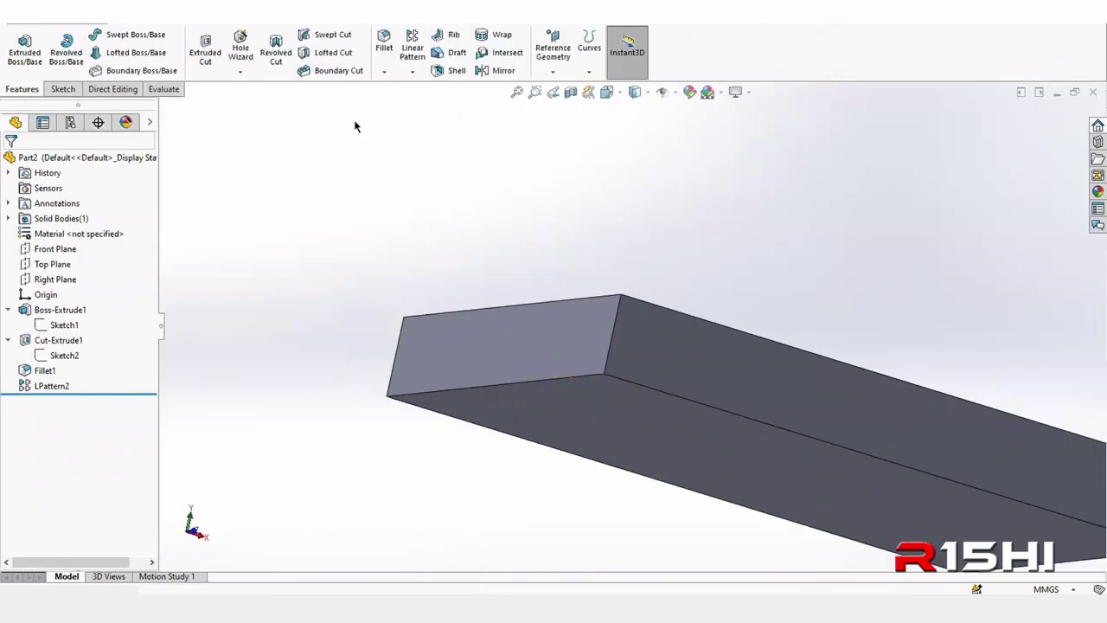
left_click(438, 71)
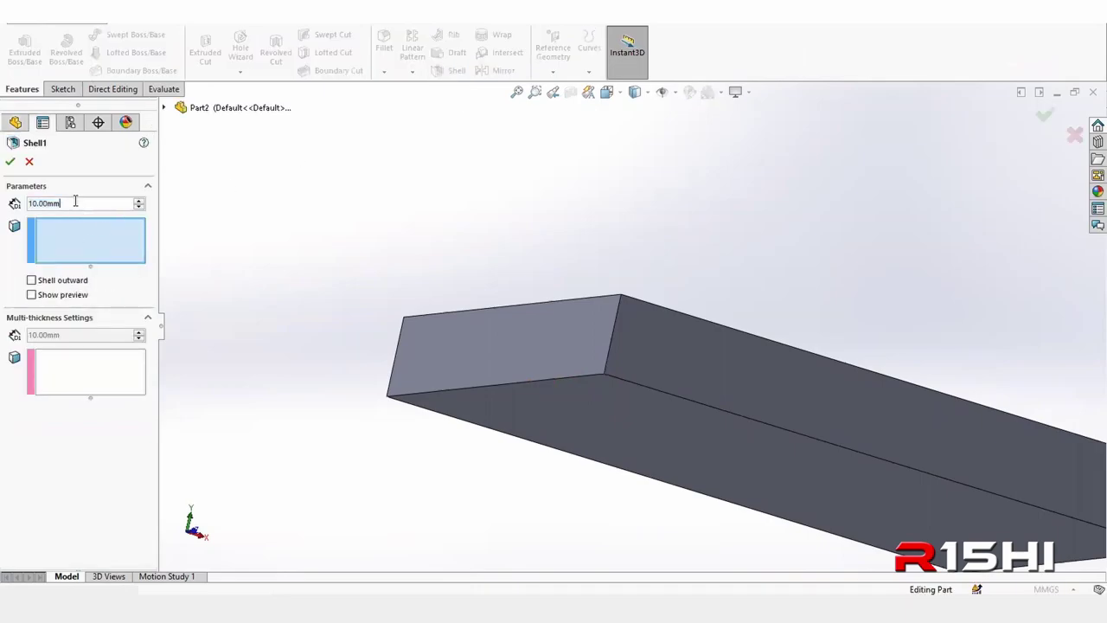
type("1")
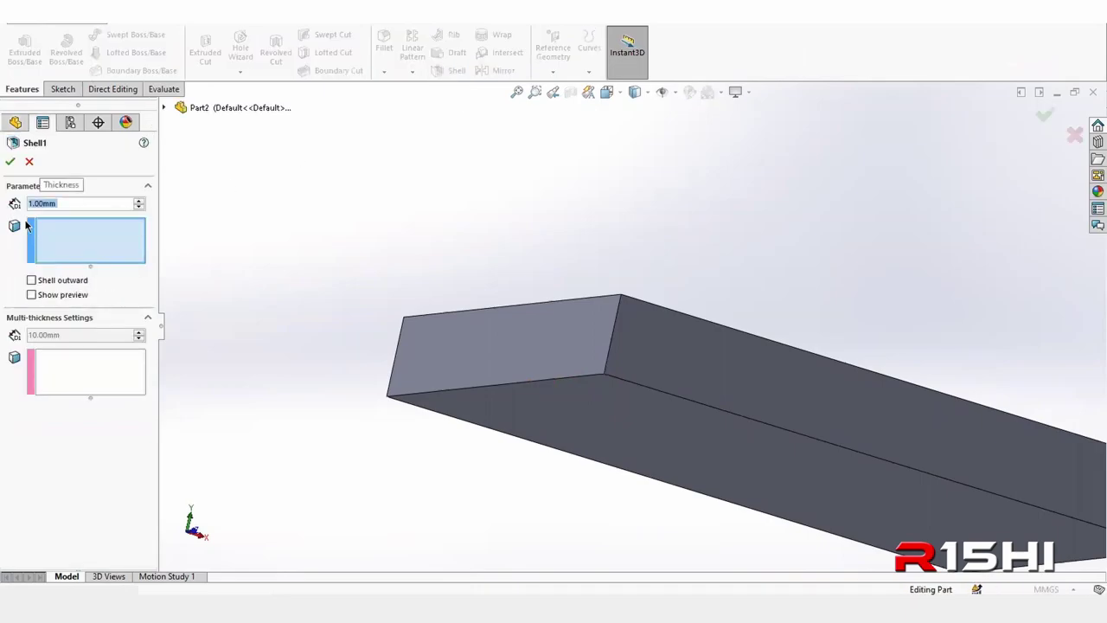
left_click(95, 249)
- Select five faces to remove from the shell and confirm it
left_click(462, 362)
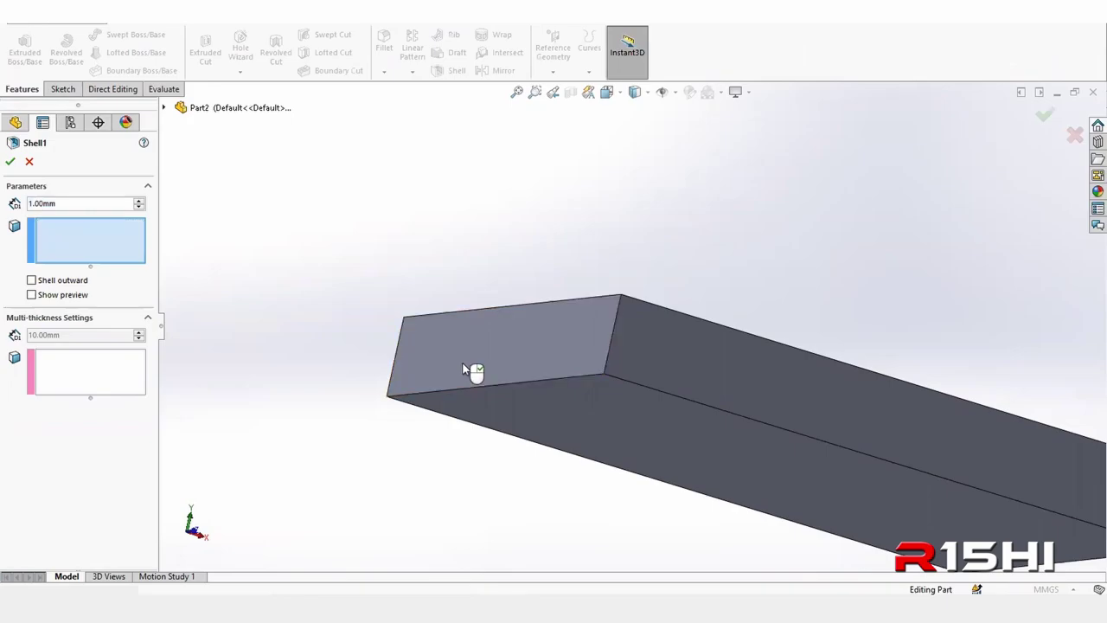
left_click(538, 420)
left_click(644, 381)
middle_click_drag(563, 372, 726, 433)
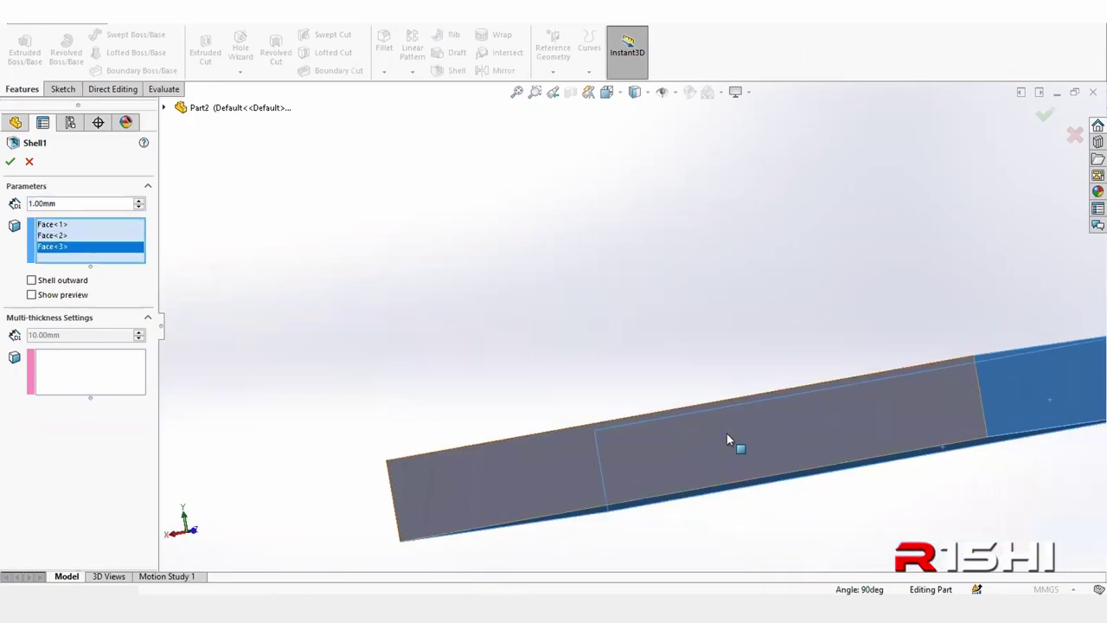
left_click(651, 448)
middle_click_drag(651, 449, 790, 353)
left_click(743, 451)
mouse_move(743, 450)
middle_mouse_down()
mouse_move(623, 256)
mouse_move(556, 438)
mouse_move(752, 268)
middle_mouse_up()
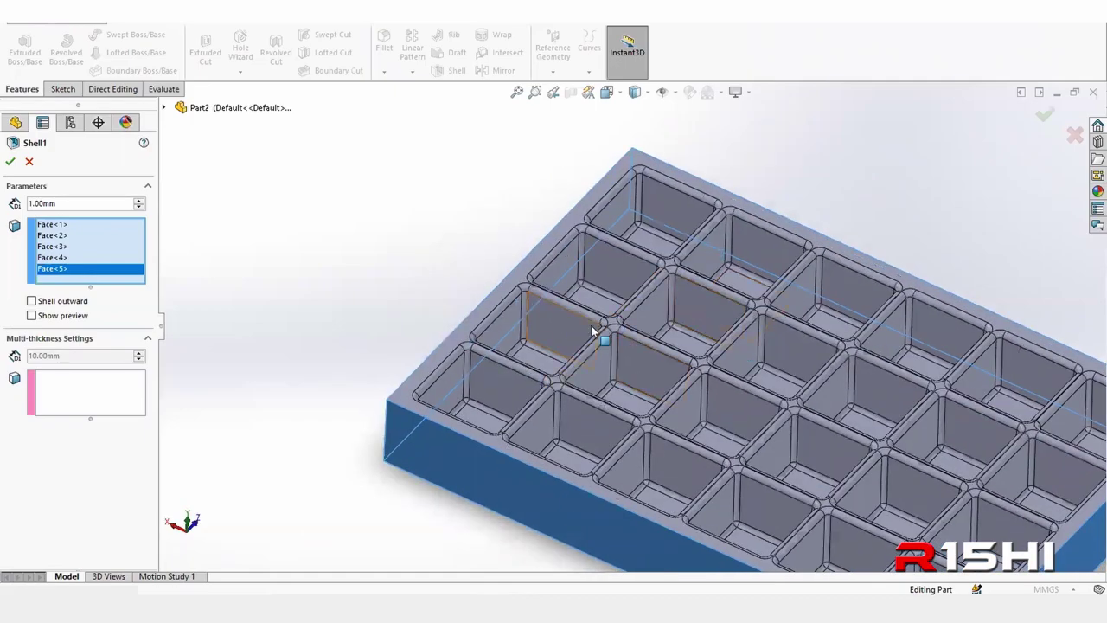
scroll(623, 441, "up", 5)
mouse_move(623, 441)
middle_mouse_down()
mouse_move(665, 144)
mouse_move(655, 198)
middle_mouse_up()
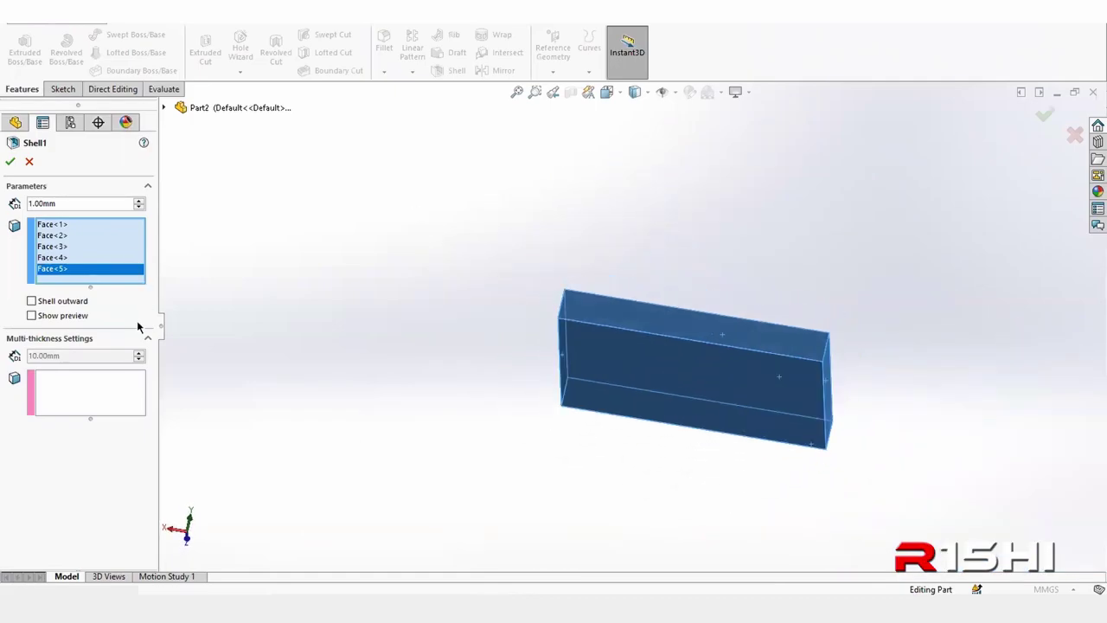
key("Return")
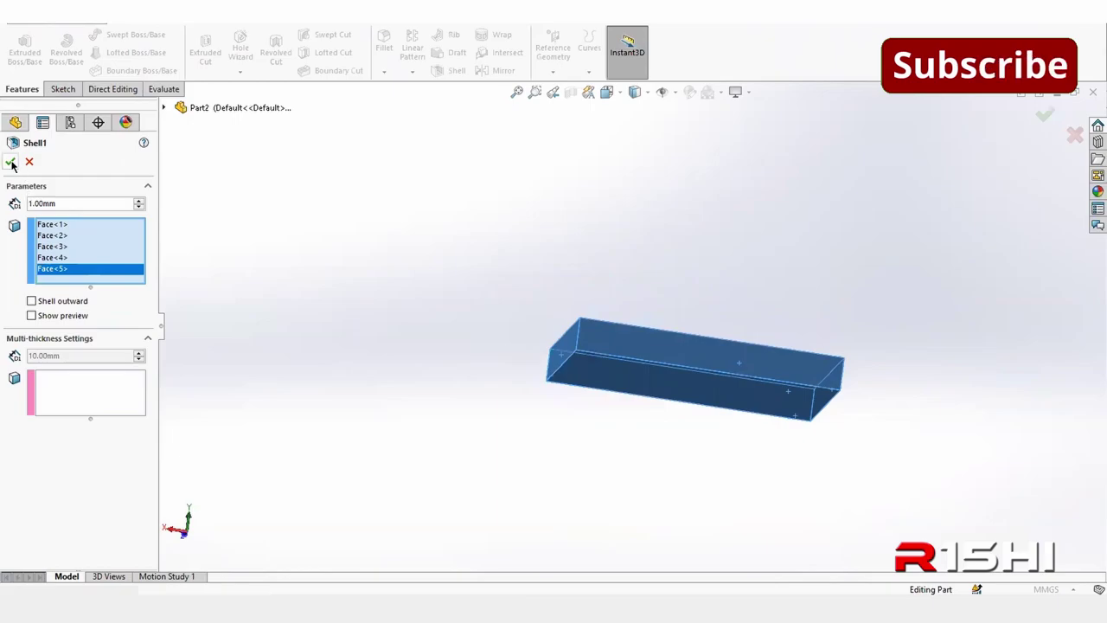
- Orbit and zoom around the shelled tray to inspect its pockets, walls and underside
left_click(353, 251)
scroll(701, 362, "down", 5)
mouse_move(702, 361)
middle_mouse_down()
mouse_move(634, 243)
mouse_move(665, 195)
middle_mouse_up()
scroll(674, 260, "up", 3)
mouse_move(675, 259)
middle_mouse_down()
mouse_move(705, 339)
mouse_move(793, 363)
mouse_move(852, 323)
mouse_move(884, 262)
mouse_move(914, 153)
mouse_move(865, 136)
mouse_move(862, 469)
mouse_move(797, 472)
mouse_move(820, 490)
middle_mouse_up()
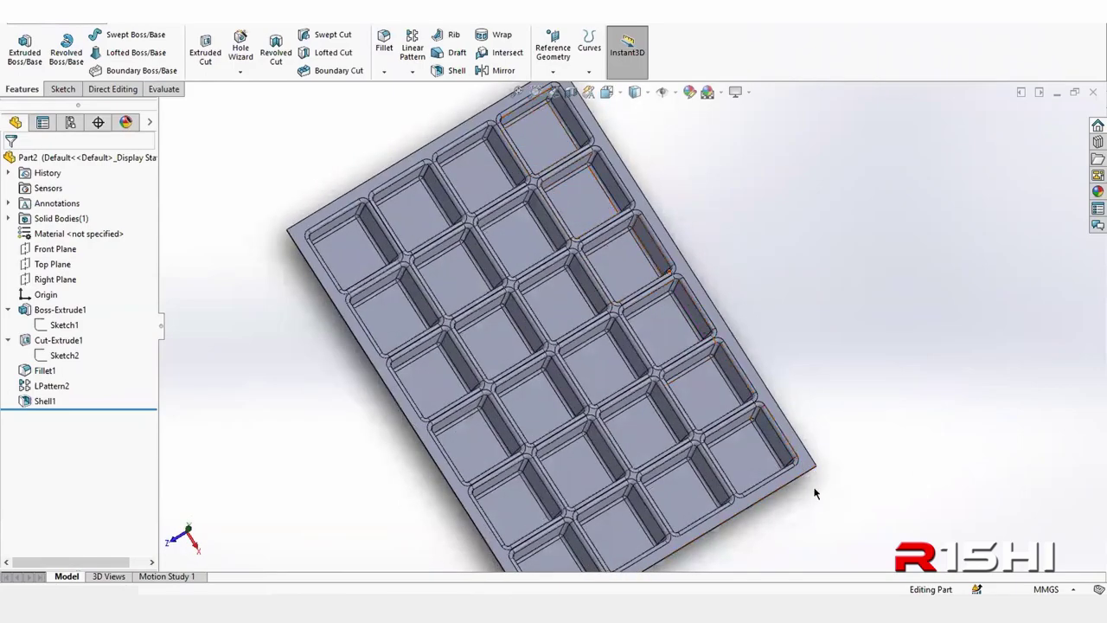
scroll(580, 199, "up", 2)
scroll(462, 275, "up", 1)
scroll(484, 260, "down", 3)
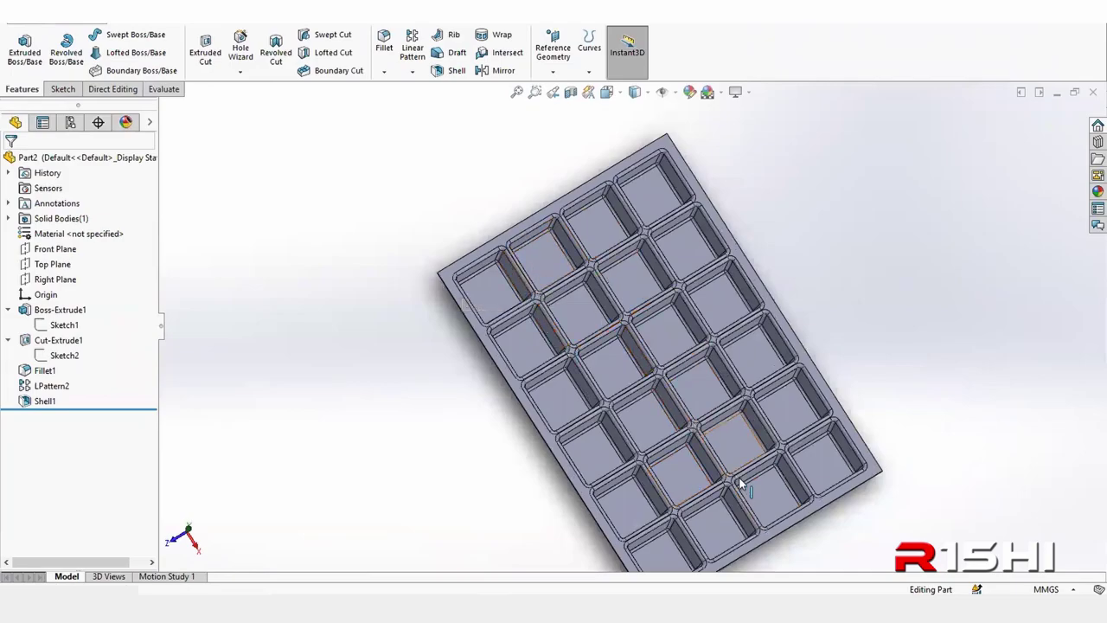
middle_click_drag(608, 376, 756, 186)
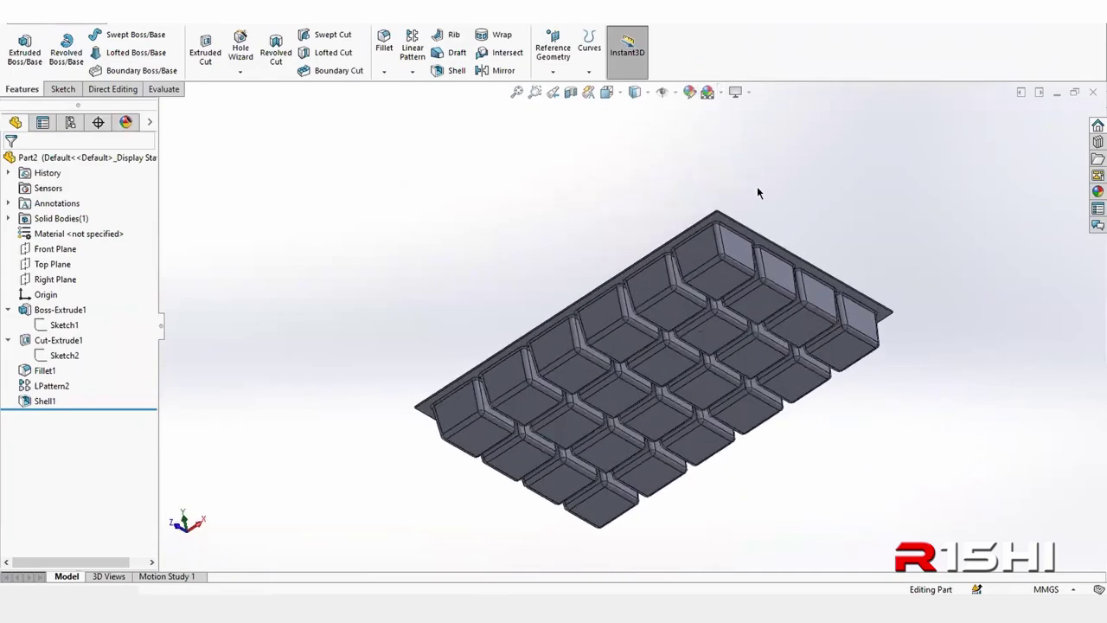
scroll(685, 217, "down", 3)
scroll(590, 296, "down", 2)
scroll(583, 289, "down", 2)
scroll(605, 250, "up", 3)
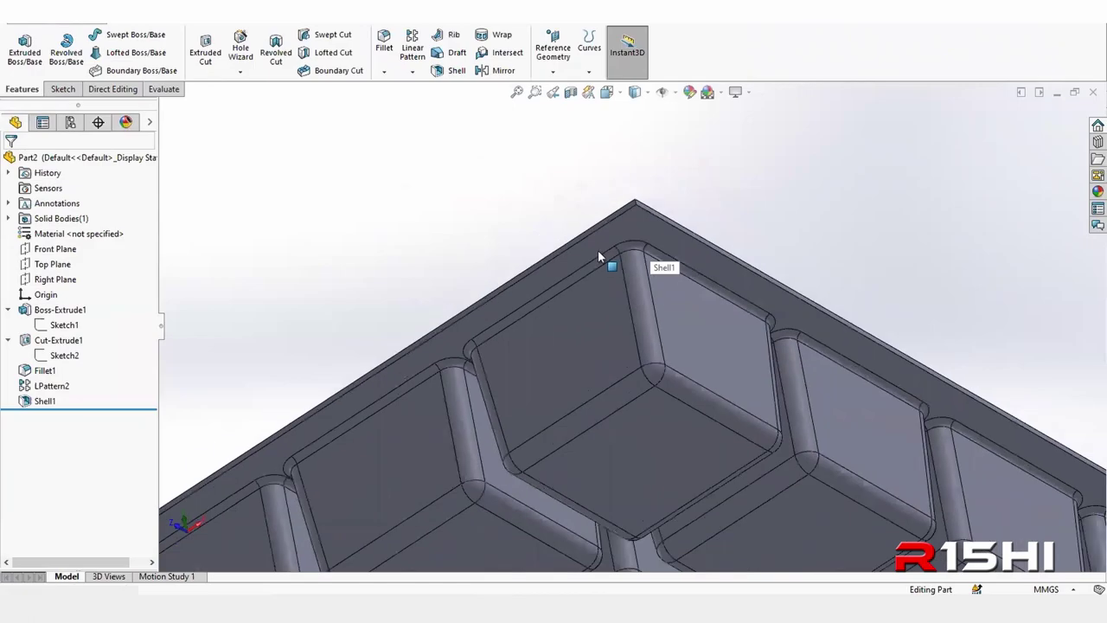
mouse_move(606, 250)
middle_mouse_down()
mouse_move(732, 388)
mouse_move(700, 519)
mouse_move(749, 364)
middle_mouse_up()
scroll(749, 363, "up", 3)
scroll(467, 313, "down", 3)
scroll(573, 341, "down", 2)
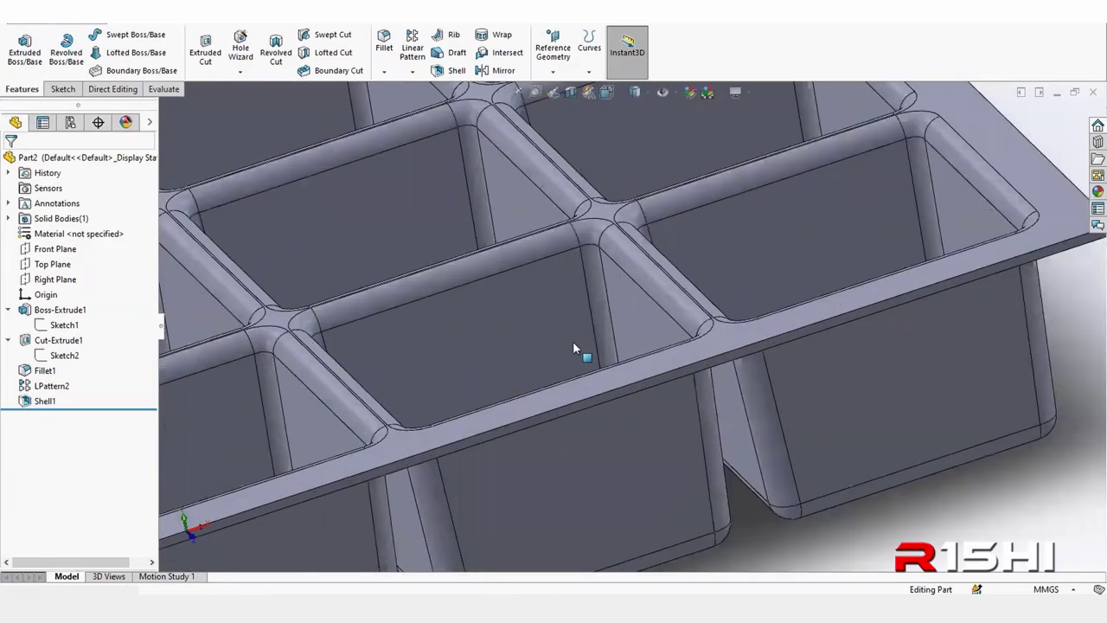
mouse_move(572, 340)
middle_mouse_down()
mouse_move(522, 225)
mouse_move(531, 203)
mouse_move(496, 249)
mouse_move(497, 321)
mouse_move(507, 324)
middle_mouse_up()
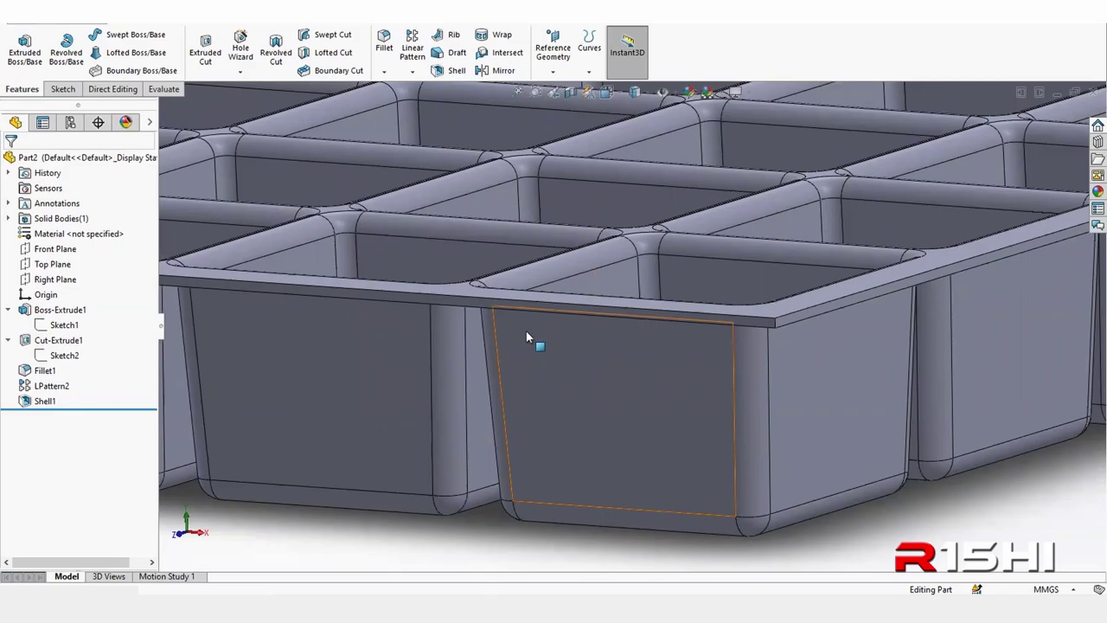
mouse_move(558, 335)
middle_mouse_down()
mouse_move(789, 347)
mouse_move(641, 289)
middle_mouse_up()
scroll(807, 418, "down", 3)
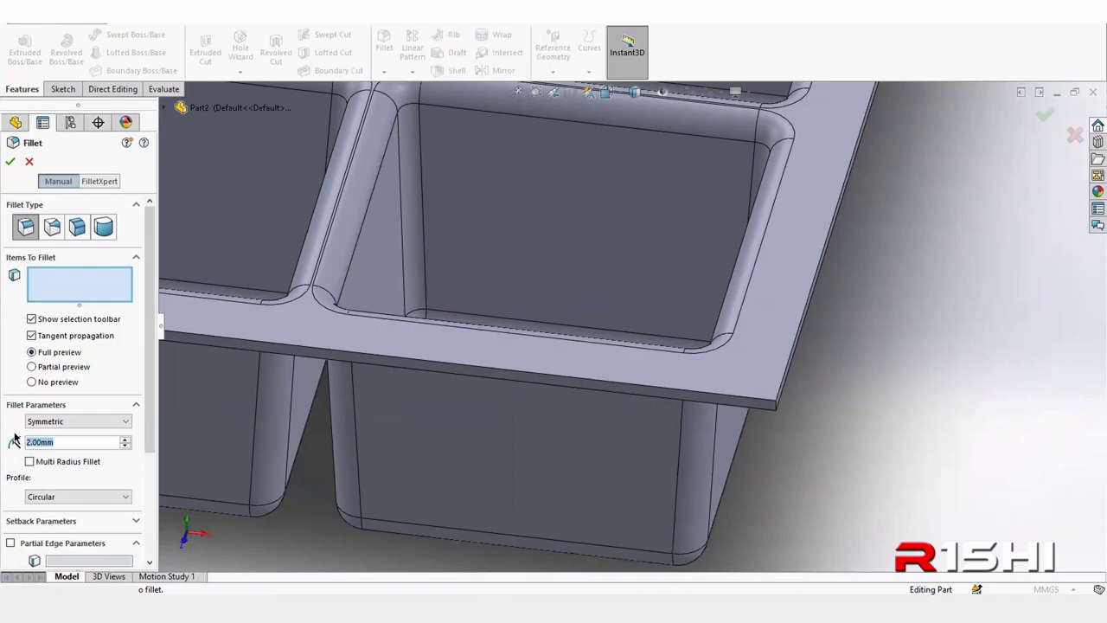
- Fillet the four connected outer flange corner edges with a 5 mm radius
type("5")
key("Return")
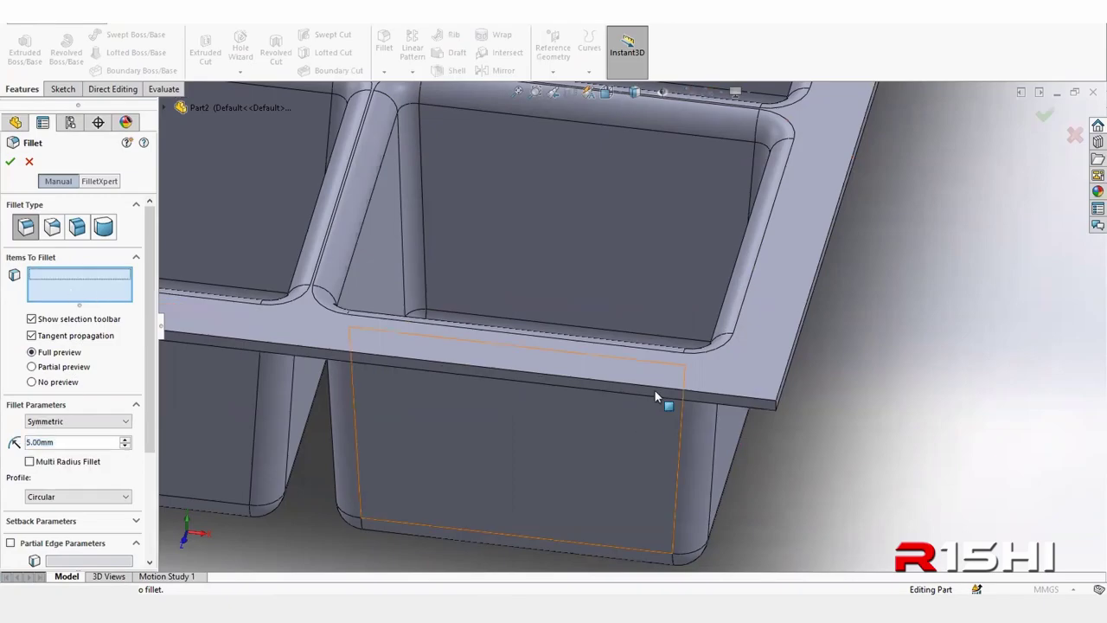
scroll(655, 394, "down", 3)
left_click(899, 401)
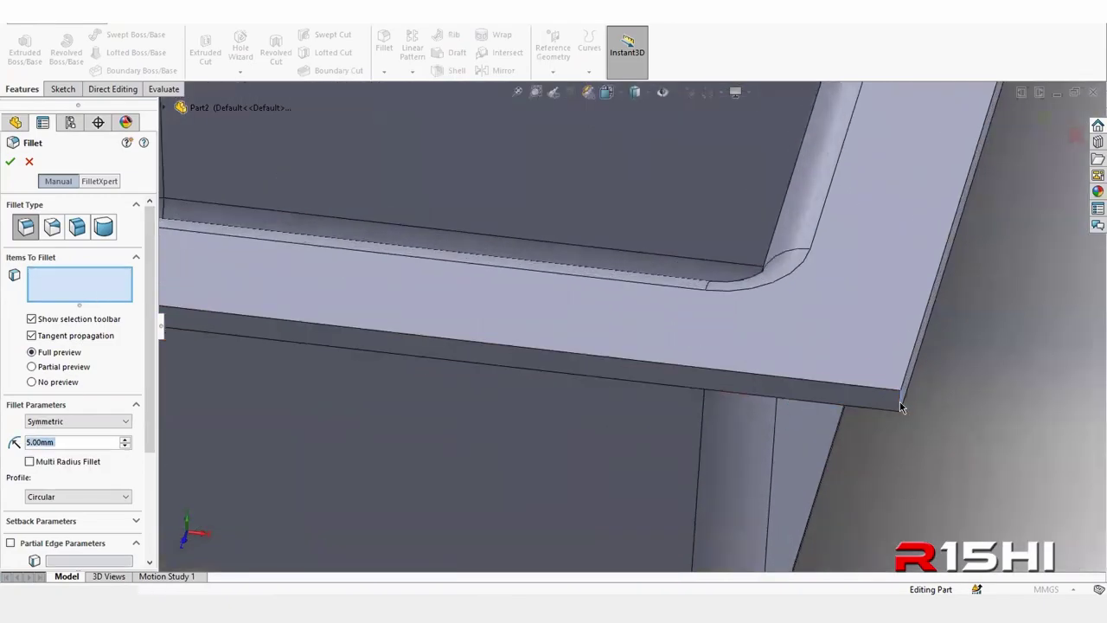
left_click(940, 361)
key("f")
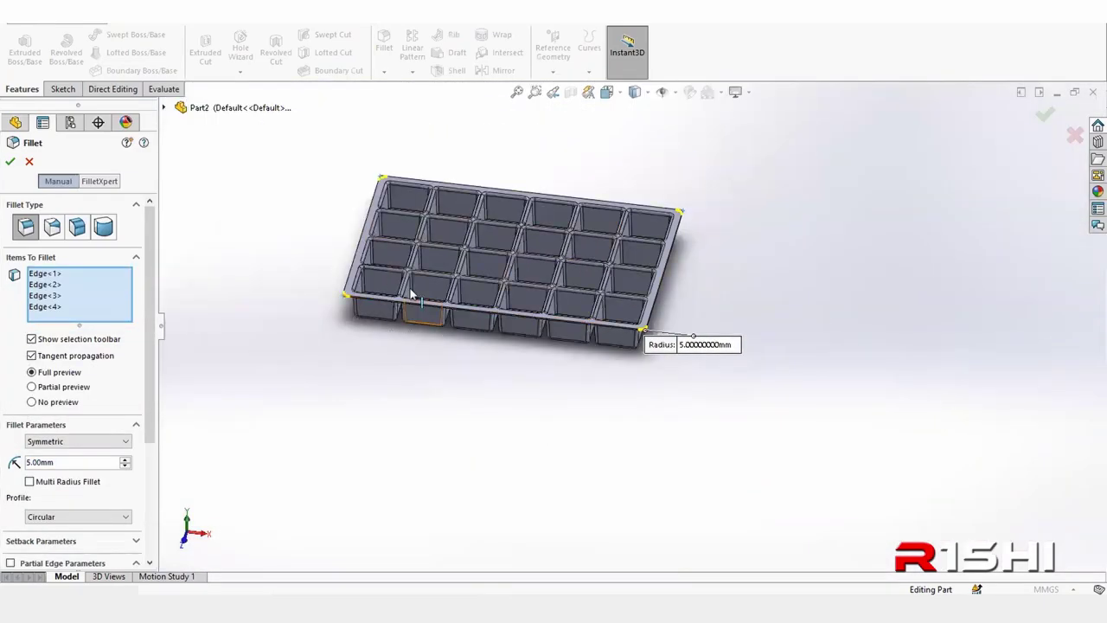
scroll(346, 186, "down", 3)
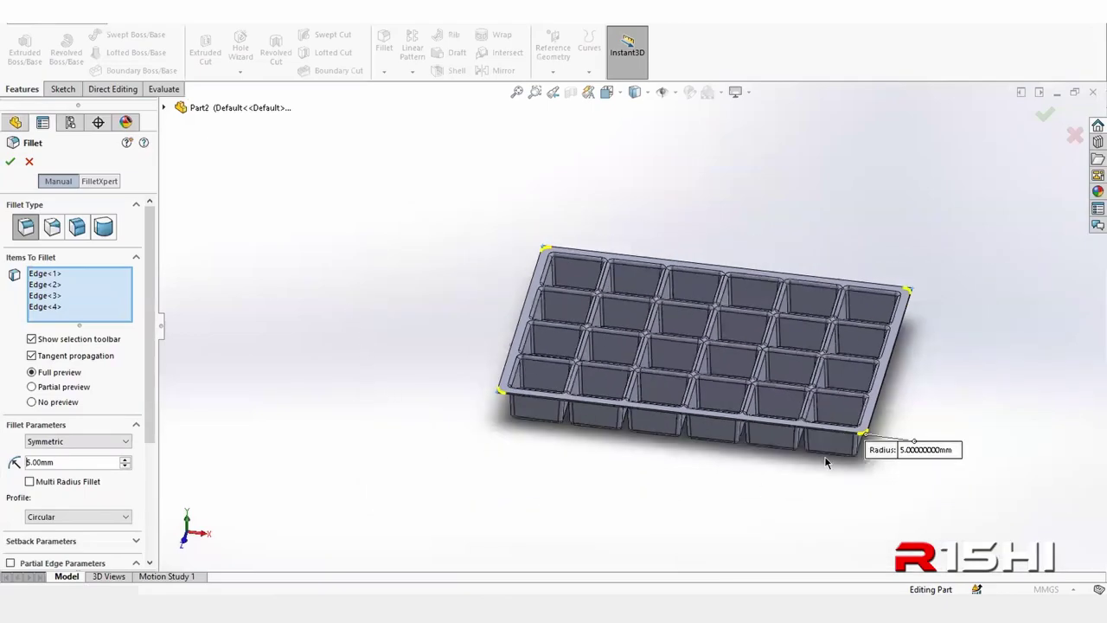
mouse_move(417, 418)
middle_mouse_down("ctrl")
mouse_move(283, 374)
mouse_move(364, 405)
mouse_move(372, 257)
mouse_move(388, 202)
mouse_move(378, 489)
mouse_move(409, 514)
middle_mouse_up("ctrl")
left_click(10, 161)
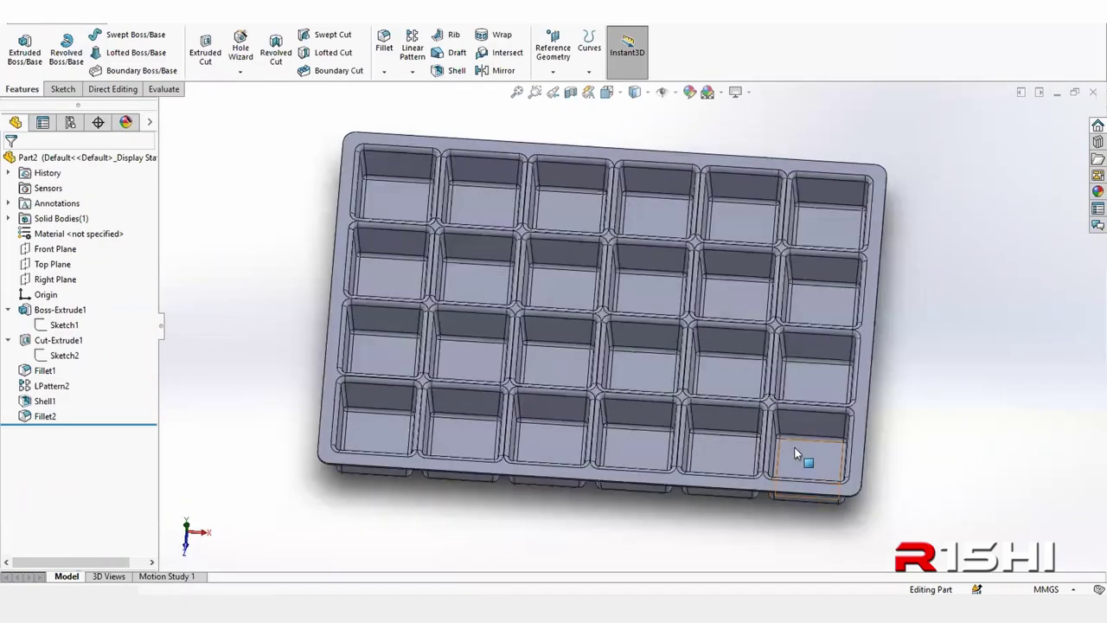
scroll(797, 456, "down", 5)
scroll(643, 346, "up", 3)
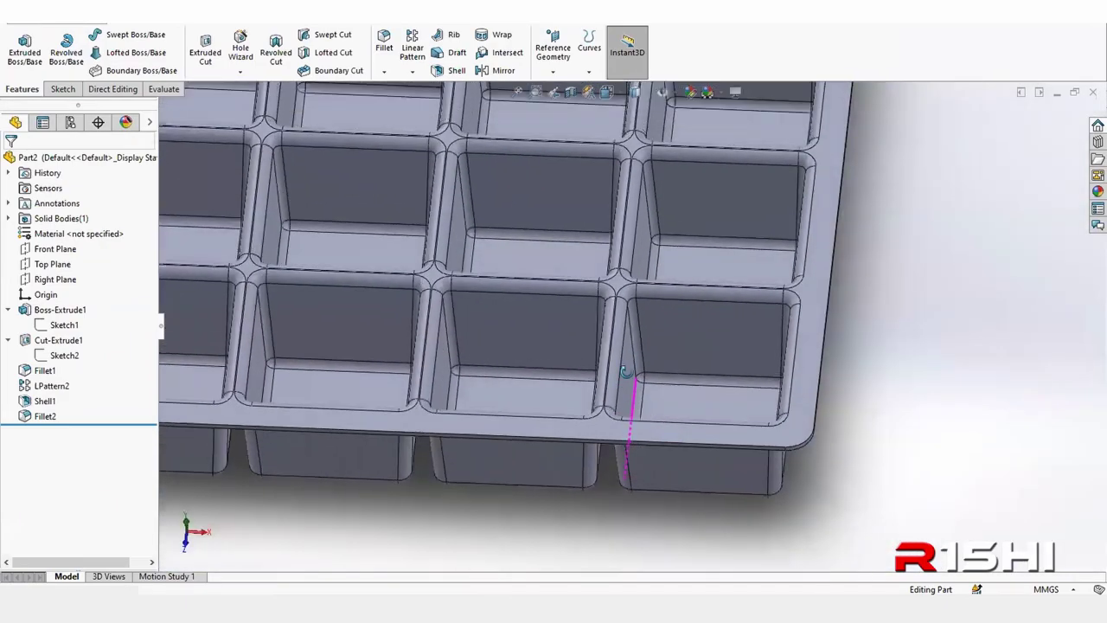
middle_click_drag(643, 346, 640, 364)
scroll(641, 368, "down", 2)
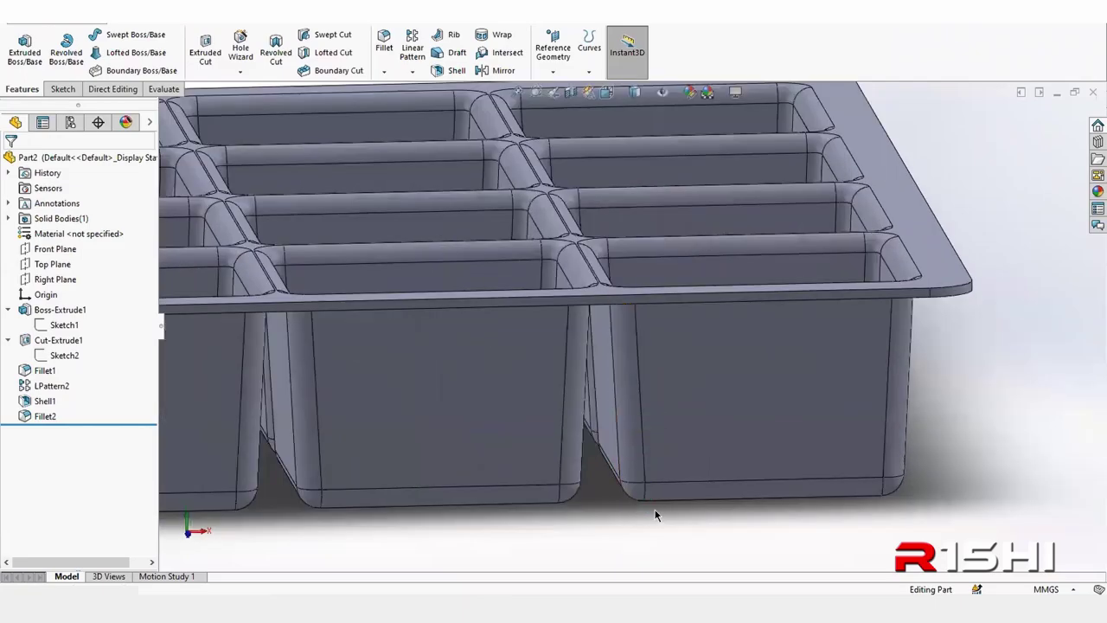
mouse_move(658, 511)
middle_mouse_down()
mouse_move(709, 381)
mouse_move(698, 415)
mouse_move(717, 440)
mouse_move(703, 573)
mouse_move(623, 296)
mouse_move(613, 128)
mouse_move(637, 247)
middle_mouse_up()
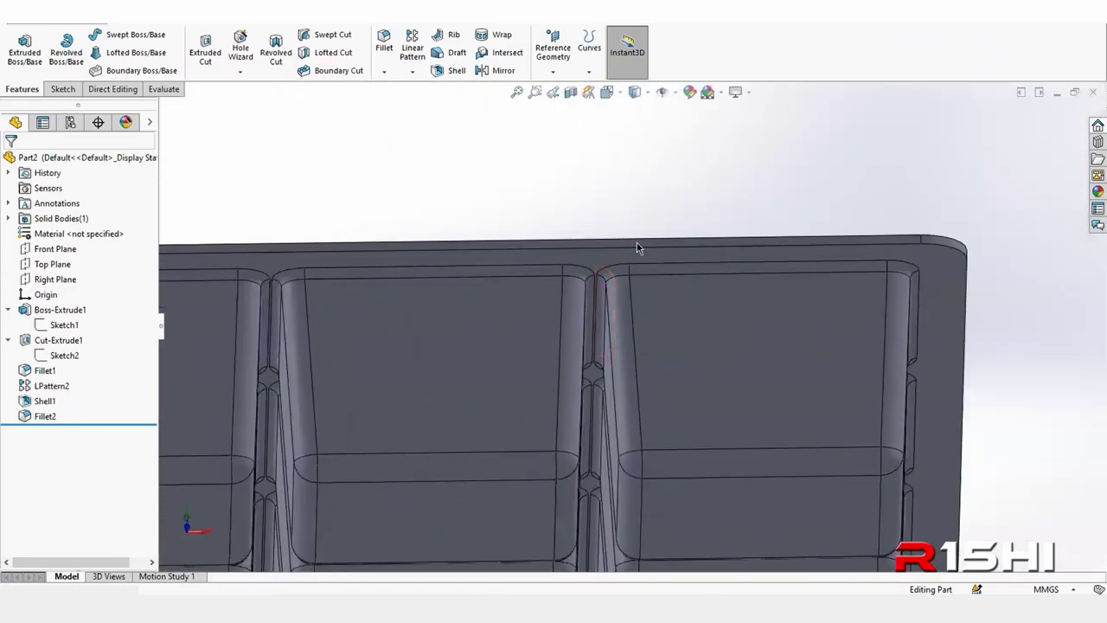
scroll(654, 265, "down", 5)
mouse_move(655, 284)
middle_mouse_down()
mouse_move(614, 294)
mouse_move(593, 341)
mouse_move(595, 247)
middle_mouse_up()
scroll(588, 259, "up", 2)
scroll(575, 285, "up", 5)
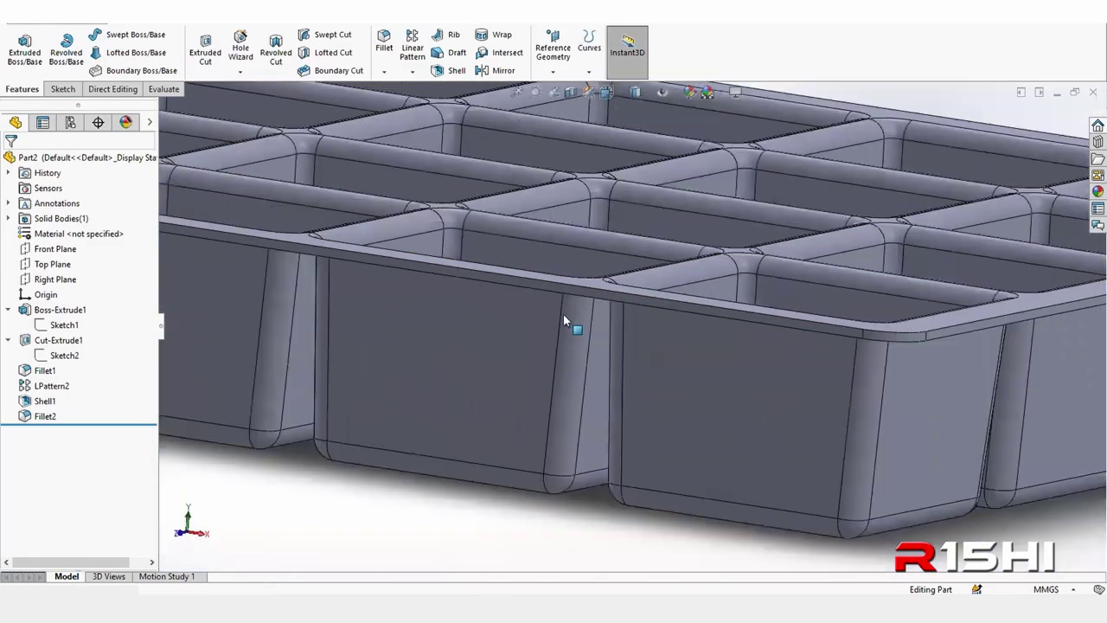
scroll(915, 336, "down", 3)
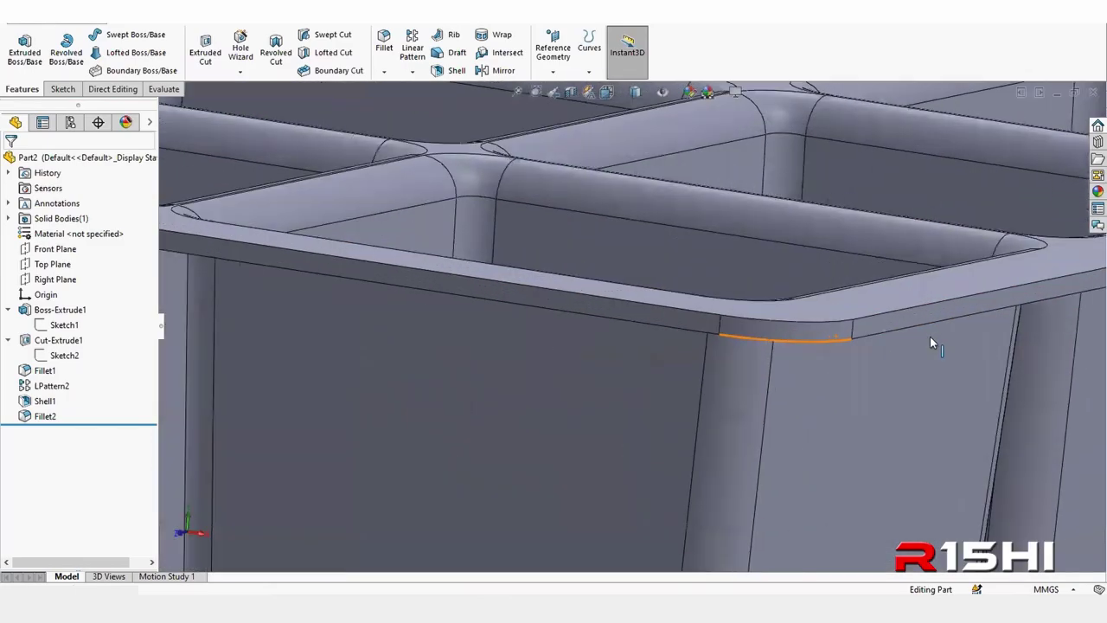
left_click(850, 341)
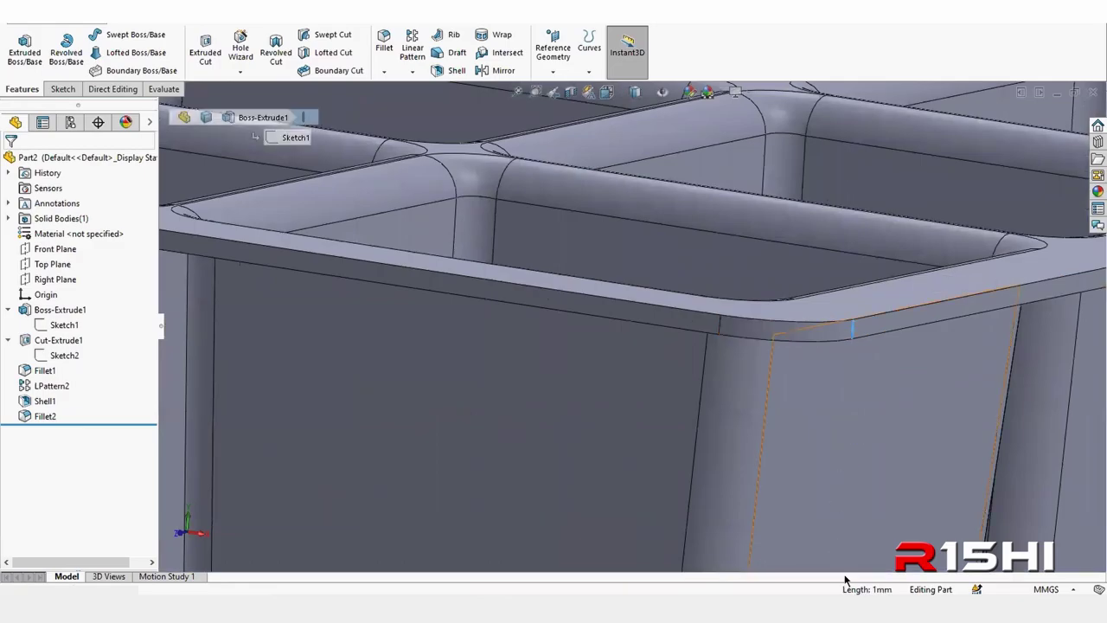
scroll(933, 413, "up", 3)
scroll(946, 478, "up", 3)
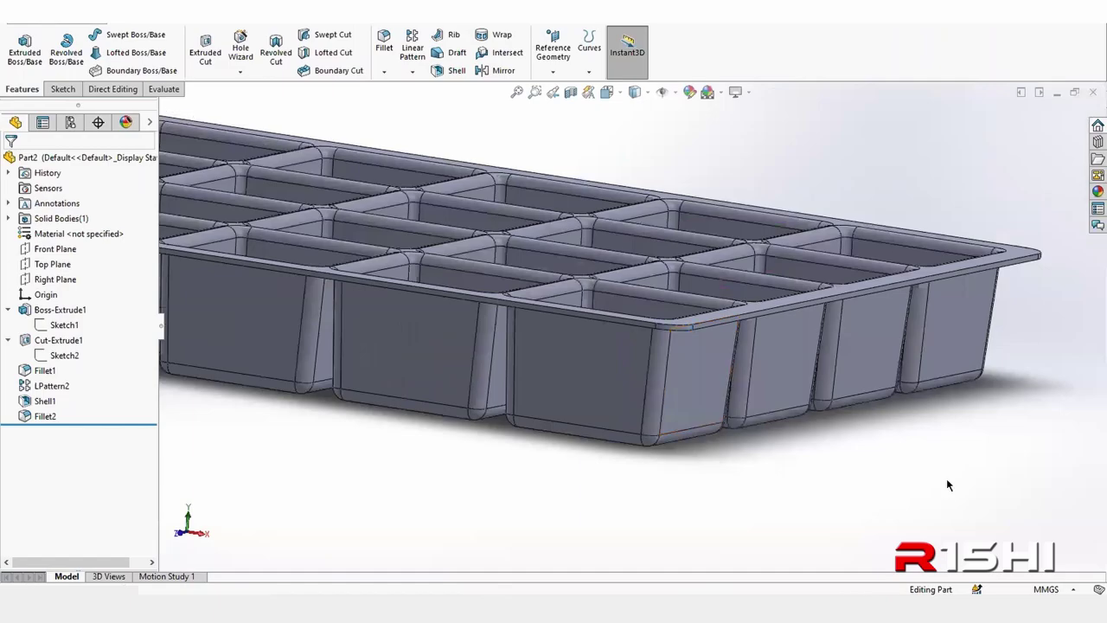
middle_click_drag(787, 329, 801, 465)
scroll(933, 477, "up", 3)
middle_click_drag(933, 477, 772, 423)
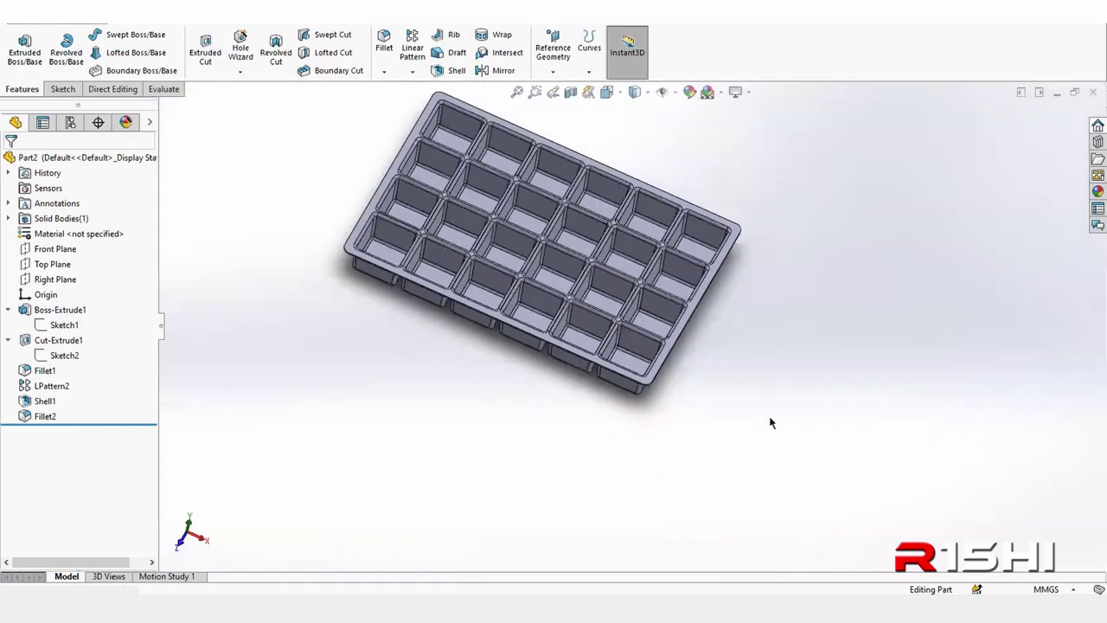
scroll(413, 275, "down", 2)
scroll(495, 255, "down", 2)
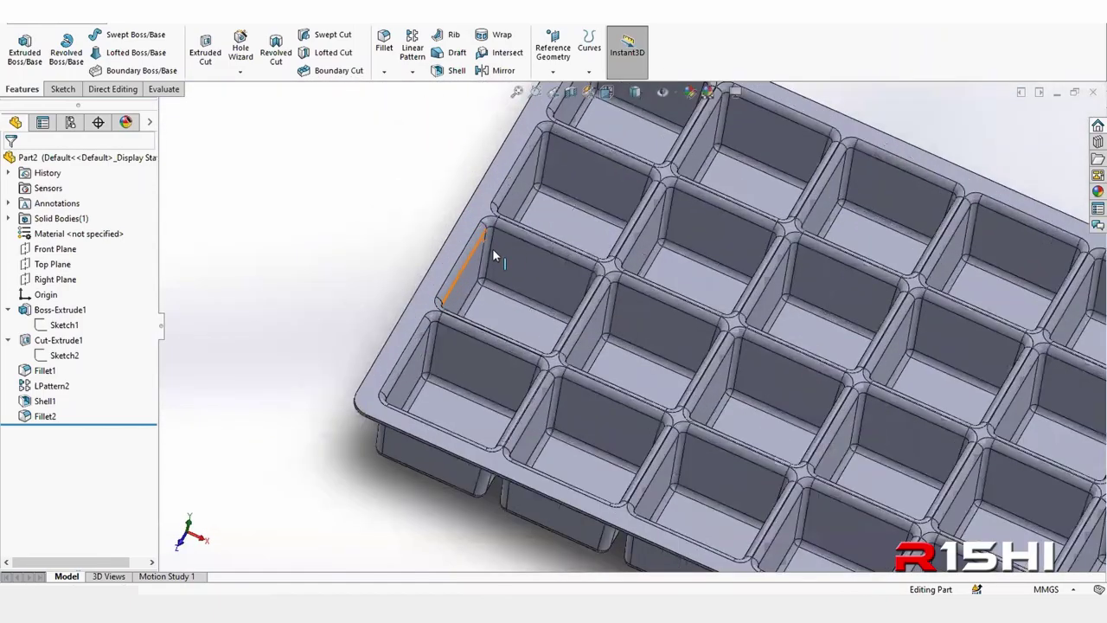
scroll(492, 249, "up", 3)
middle_click_drag(605, 216, 731, 279)
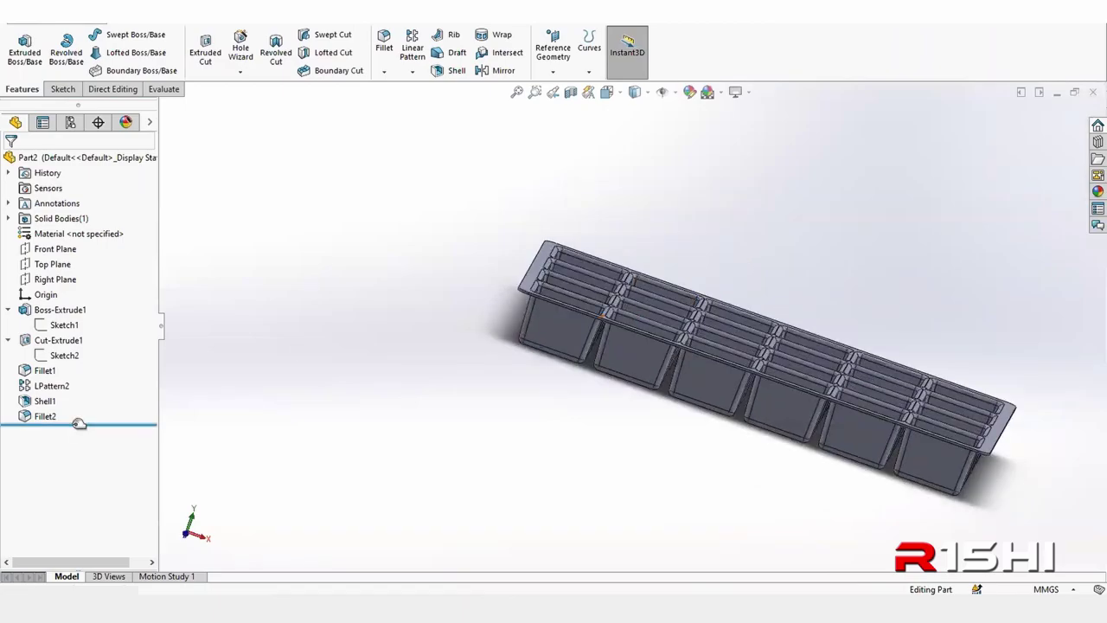
left_click_drag(78, 423, 77, 395)
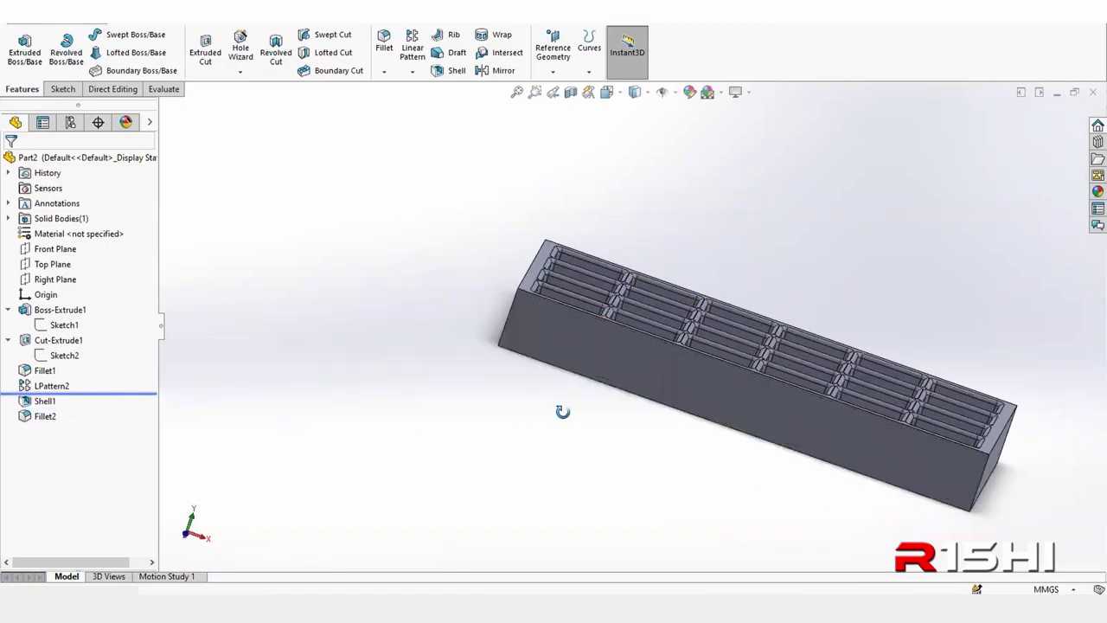
mouse_move(562, 412)
middle_mouse_down()
mouse_move(713, 308)
mouse_move(553, 331)
middle_mouse_up()
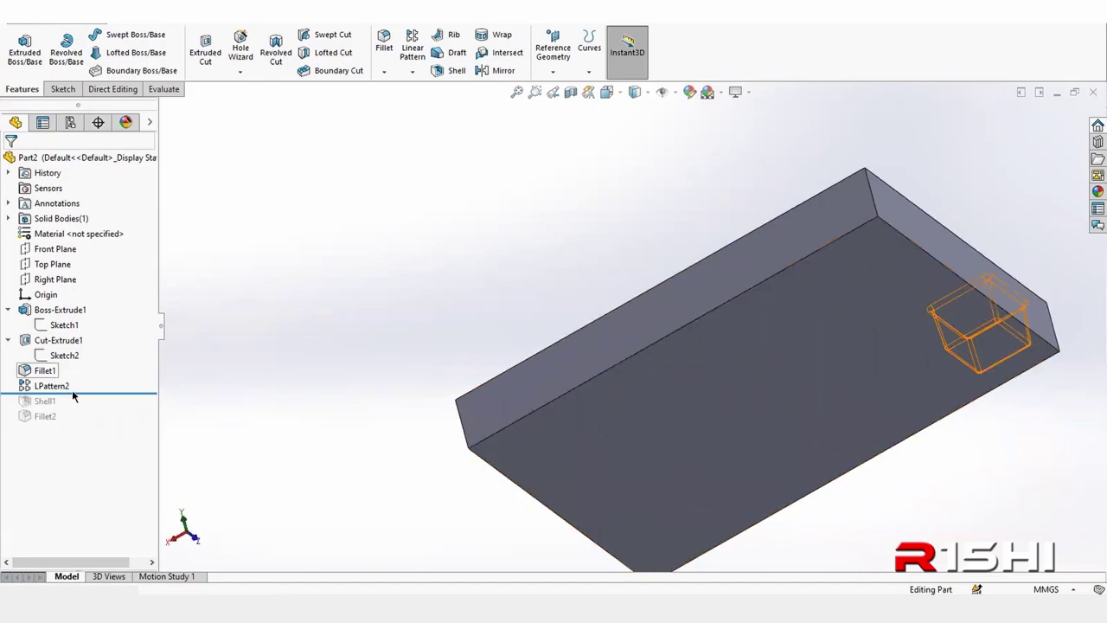
left_click_drag(104, 393, 94, 408)
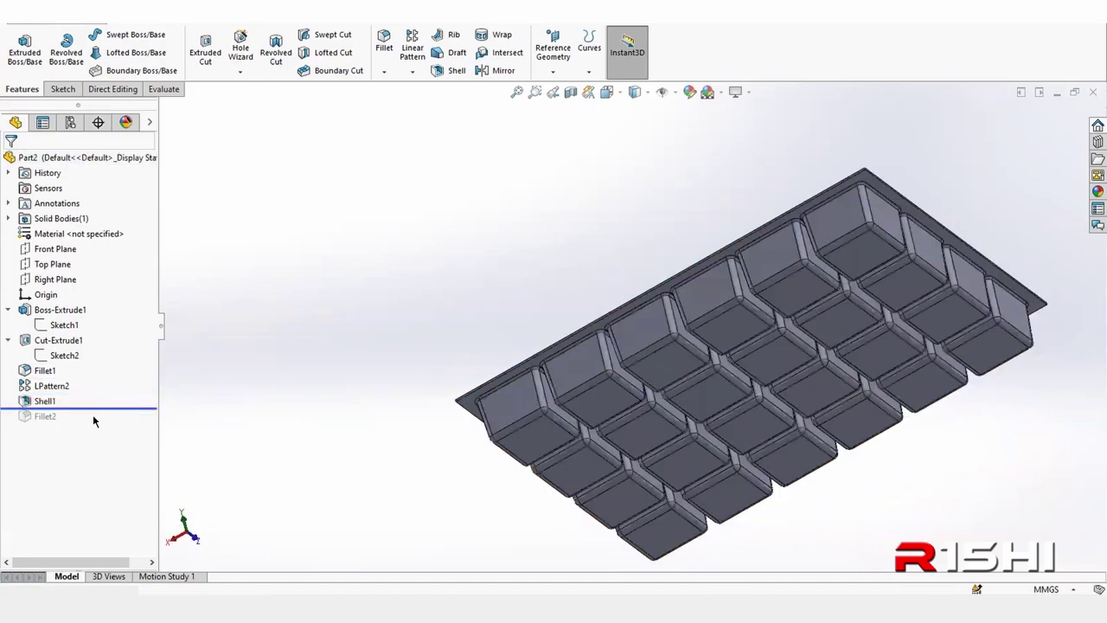
left_click(125, 405)
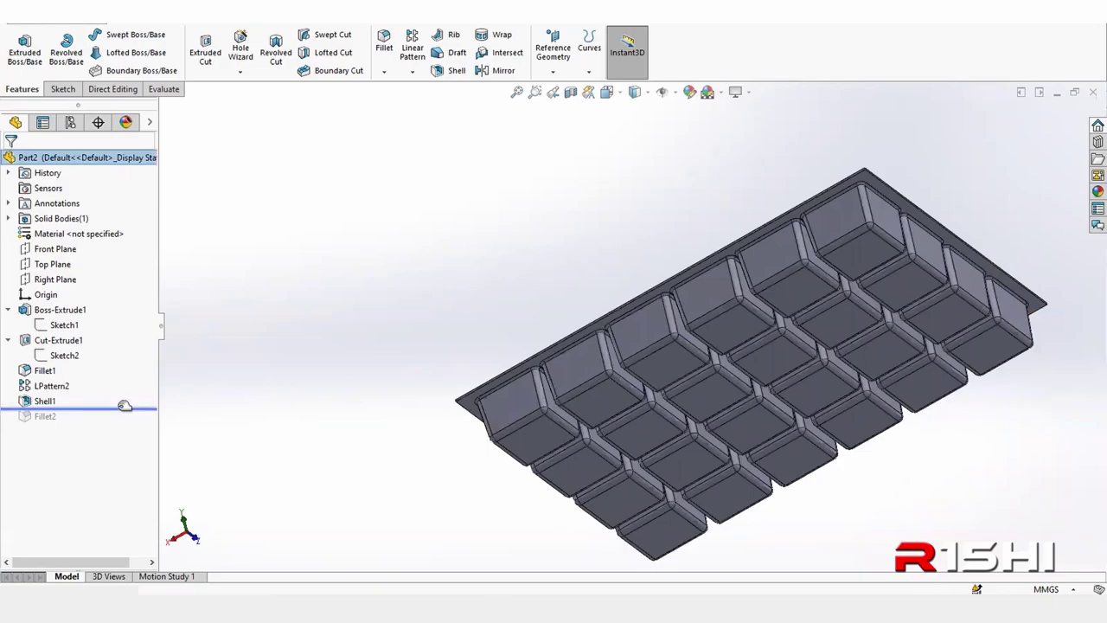
left_click_drag(124, 406, 125, 423)
mouse_move(415, 364)
middle_mouse_down()
mouse_move(541, 423)
mouse_move(579, 556)
middle_mouse_up()
scroll(841, 431, "down", 3)
- Orbit and zoom around the finished tray to look over its pockets
scroll(646, 465, "down", 3)
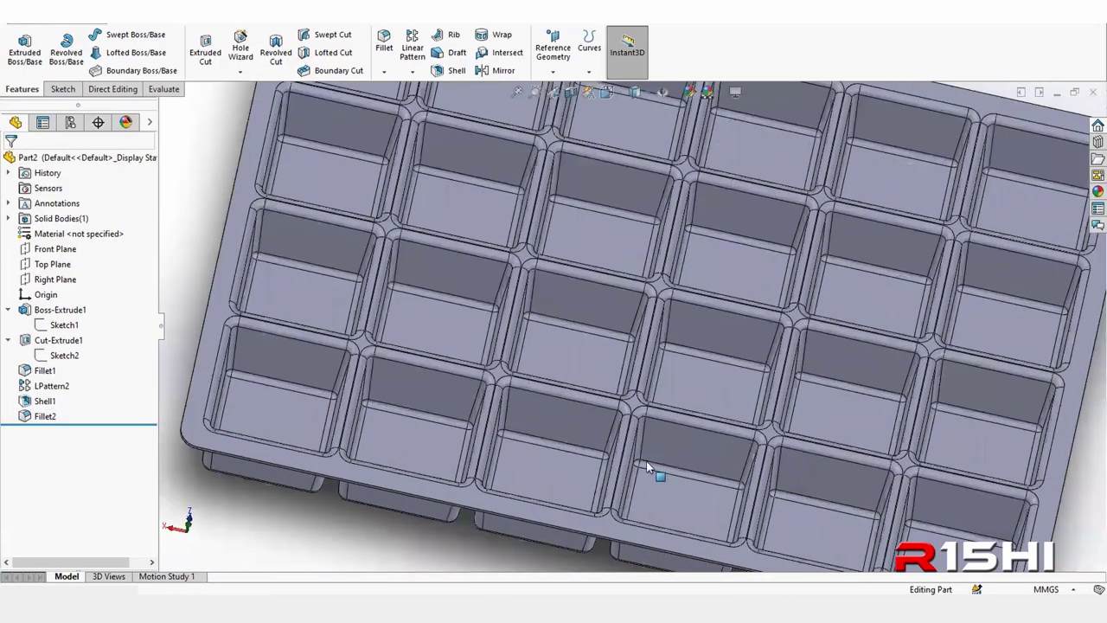
mouse_move(518, 346)
middle_mouse_down()
mouse_move(501, 297)
mouse_move(588, 188)
mouse_move(571, 208)
mouse_move(585, 208)
middle_mouse_up()
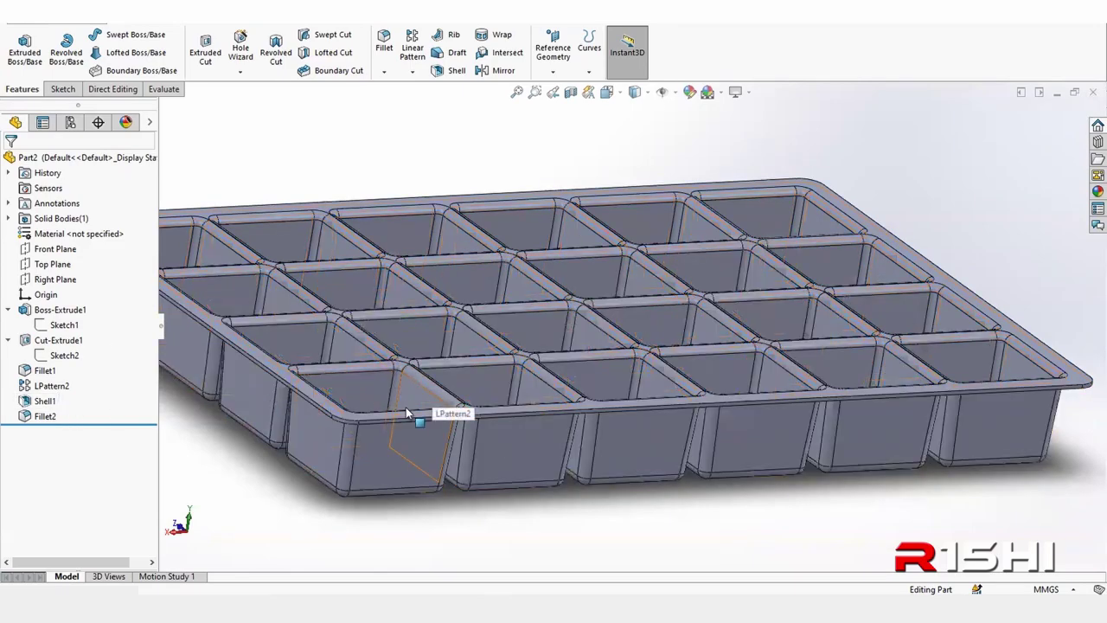
scroll(373, 426, "up", 1)
scroll(373, 427, "up", 1)
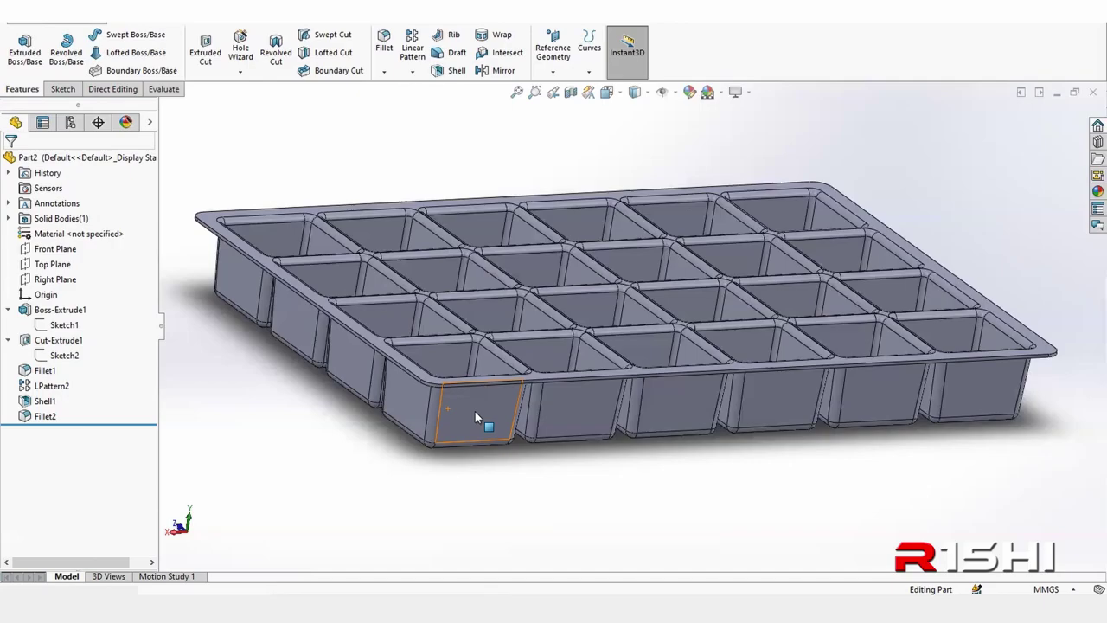
- Edit Shell1 so the 1 mm shell grows outward, and apply it
left_click(43, 401)
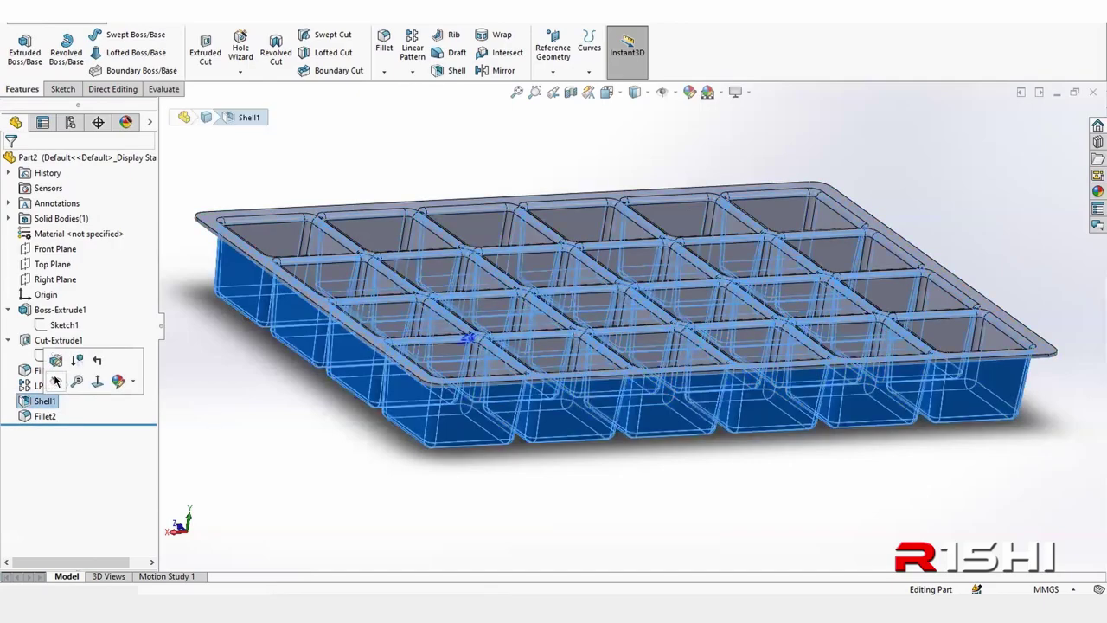
left_click(55, 359)
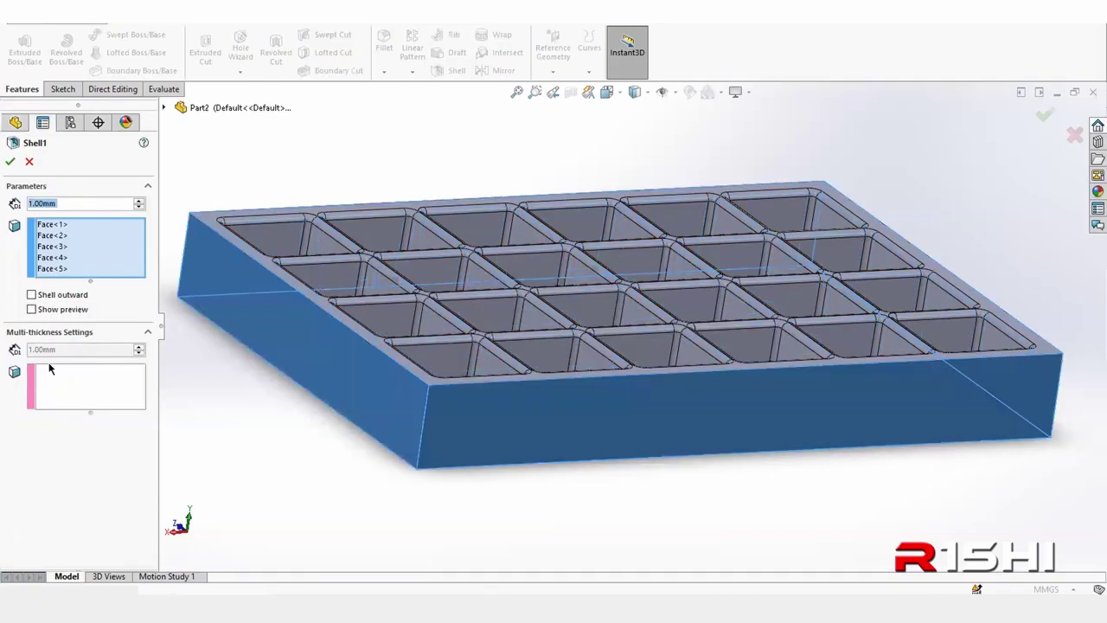
left_click(31, 295)
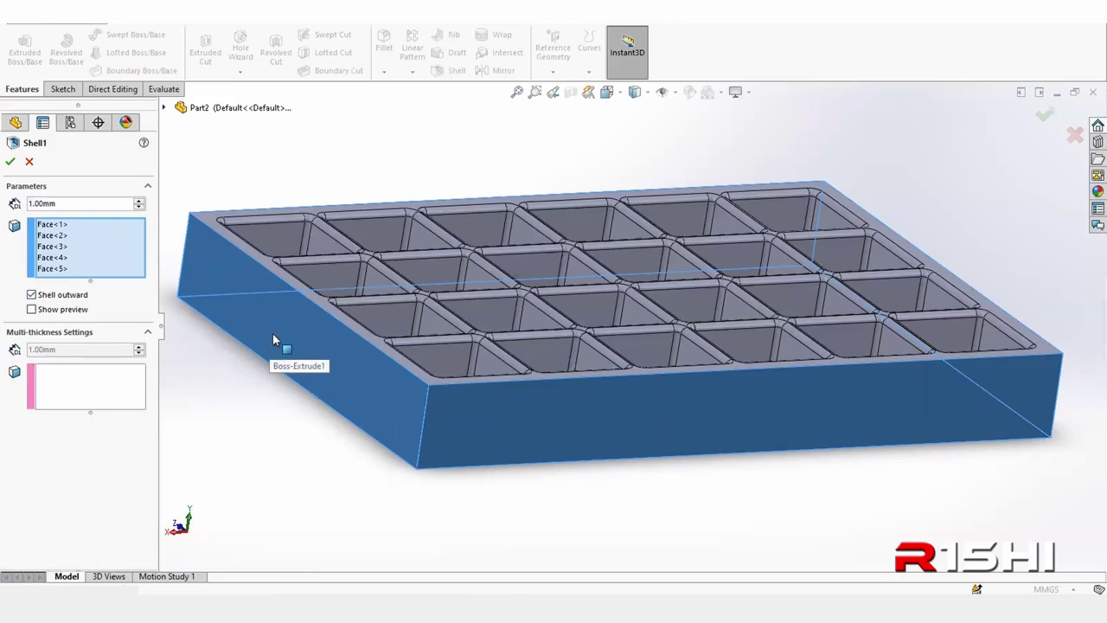
middle_click_drag(276, 320, 275, 355)
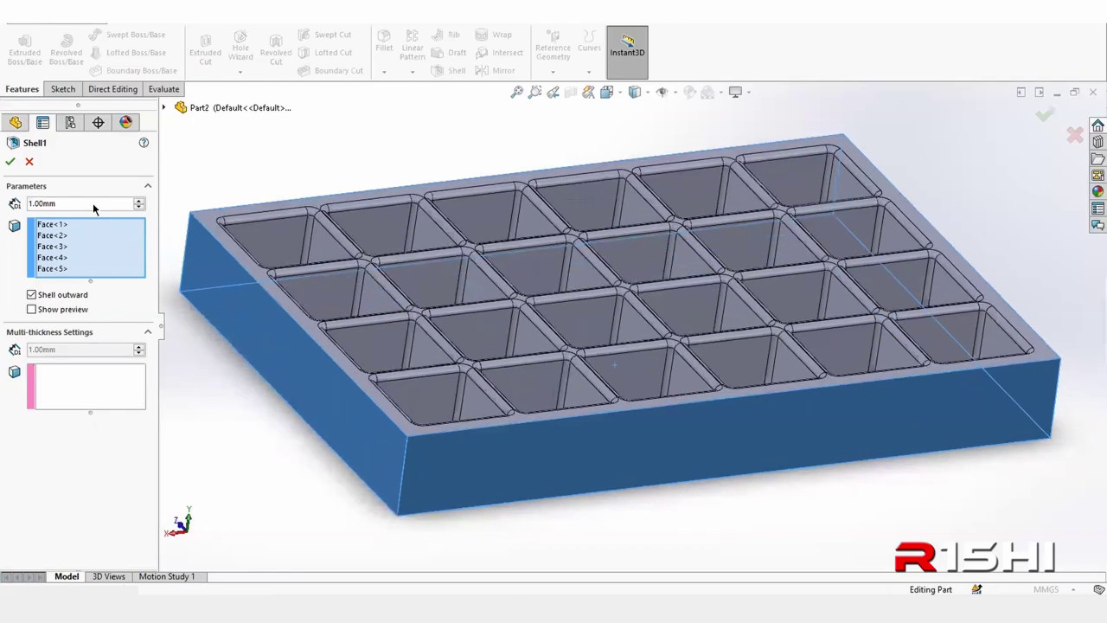
left_click(11, 162)
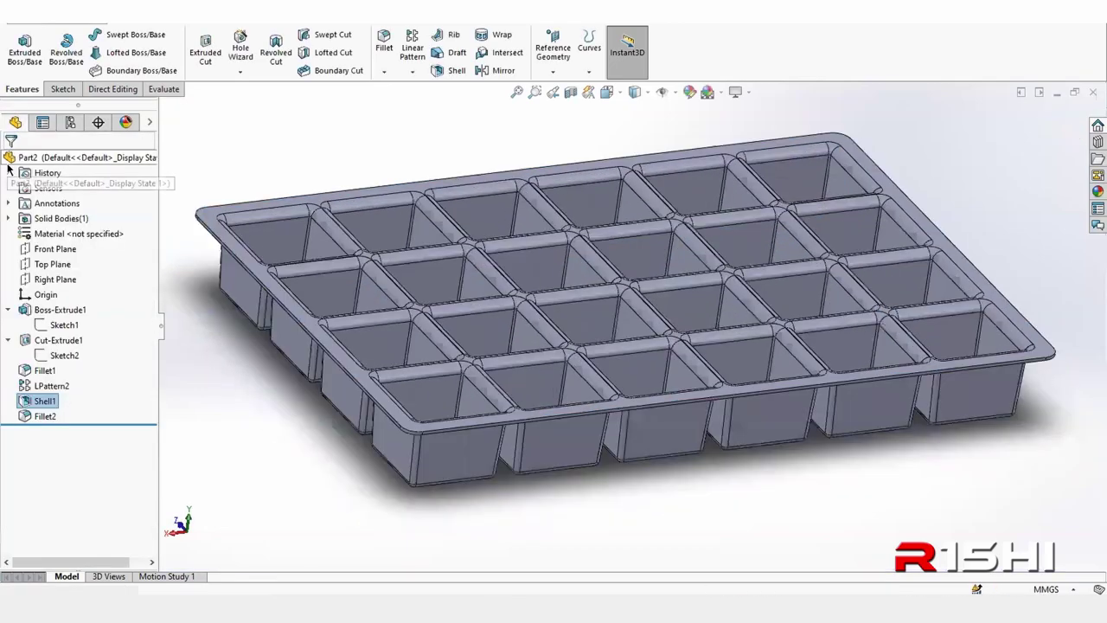
- Orbit the tray to inspect its underside and then the pockets from above
mouse_move(314, 354)
middle_mouse_down()
mouse_move(297, 229)
mouse_move(314, 247)
middle_mouse_up()
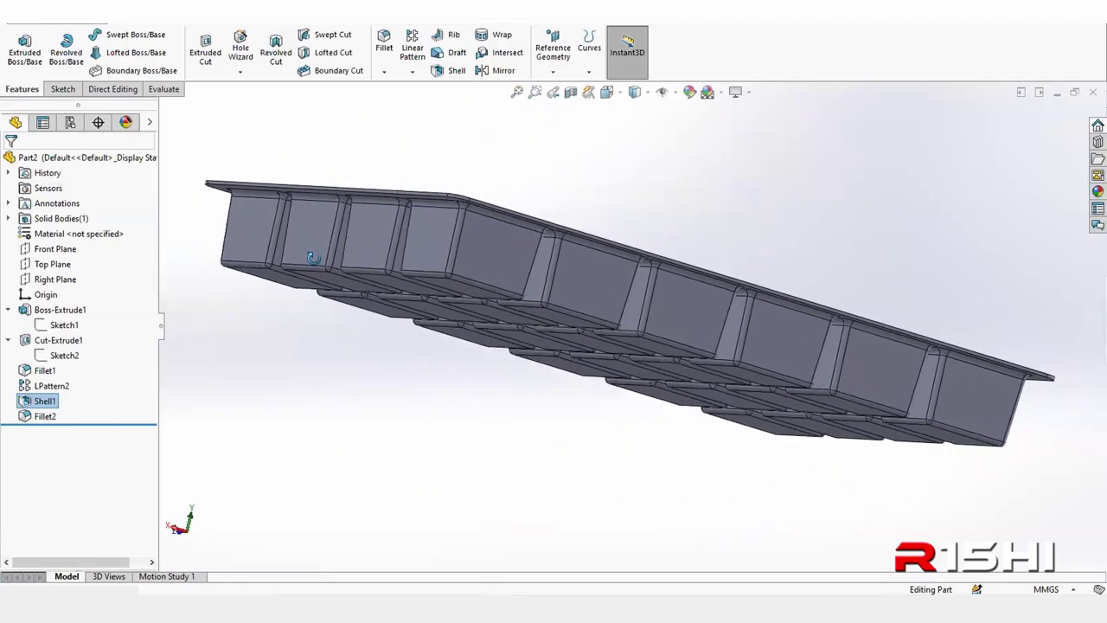
mouse_move(345, 324)
middle_mouse_down()
mouse_move(336, 380)
mouse_move(298, 406)
middle_mouse_up()
scroll(342, 355, "down", 4)
scroll(298, 407, "down", 3)
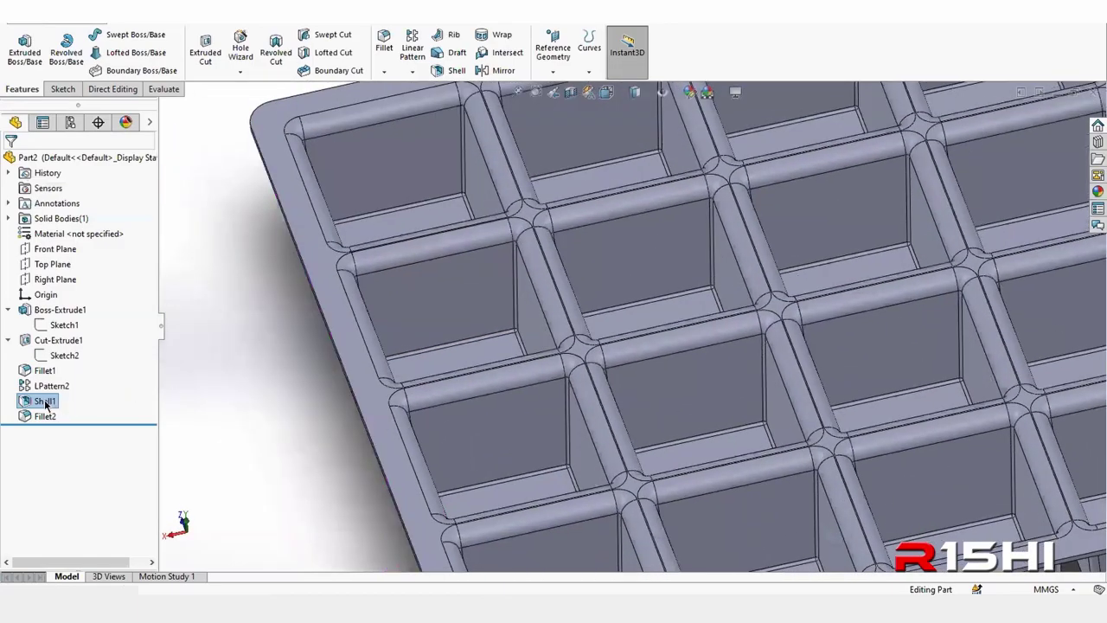
- Reopen Shell1 with preview on, switch it to shell outward, and inspect the preview from several angles
right_click(46, 403)
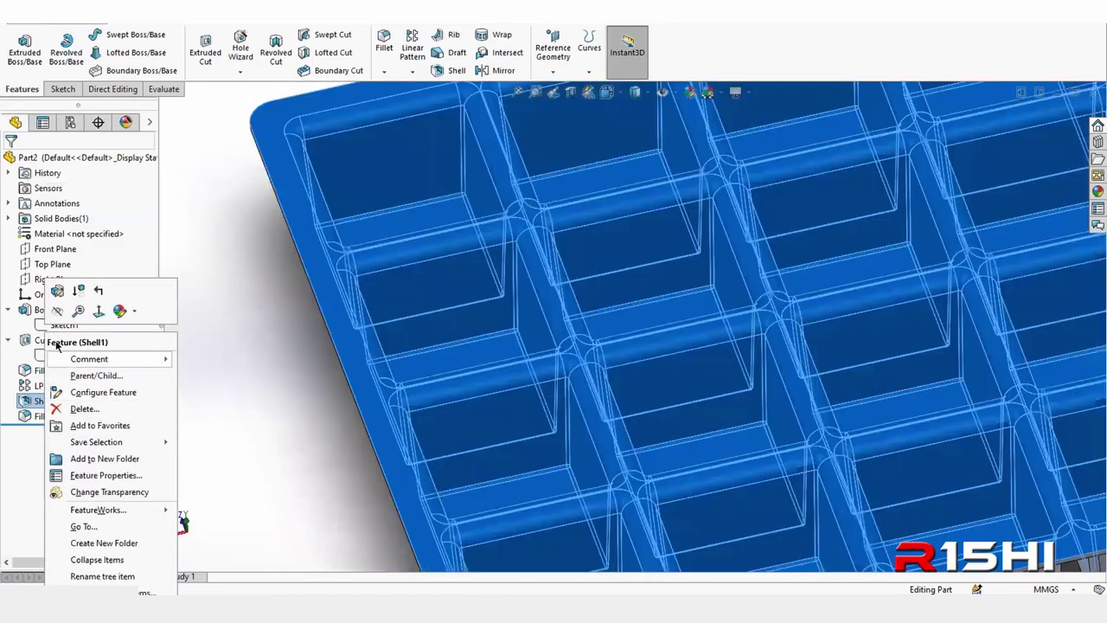
left_click(56, 294)
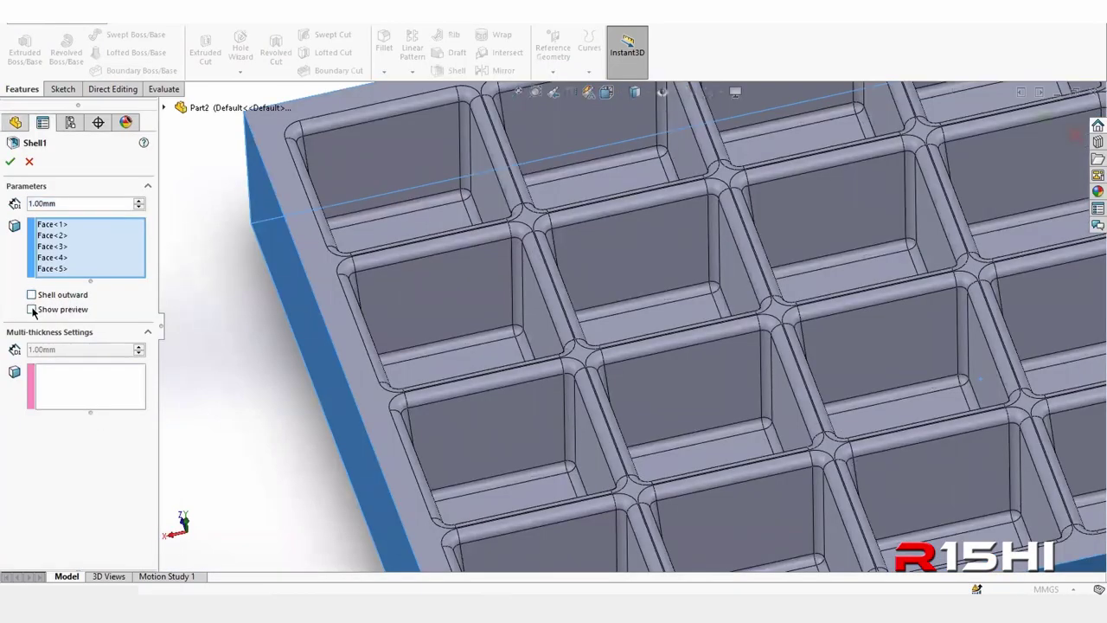
left_click(32, 309)
left_click(32, 295)
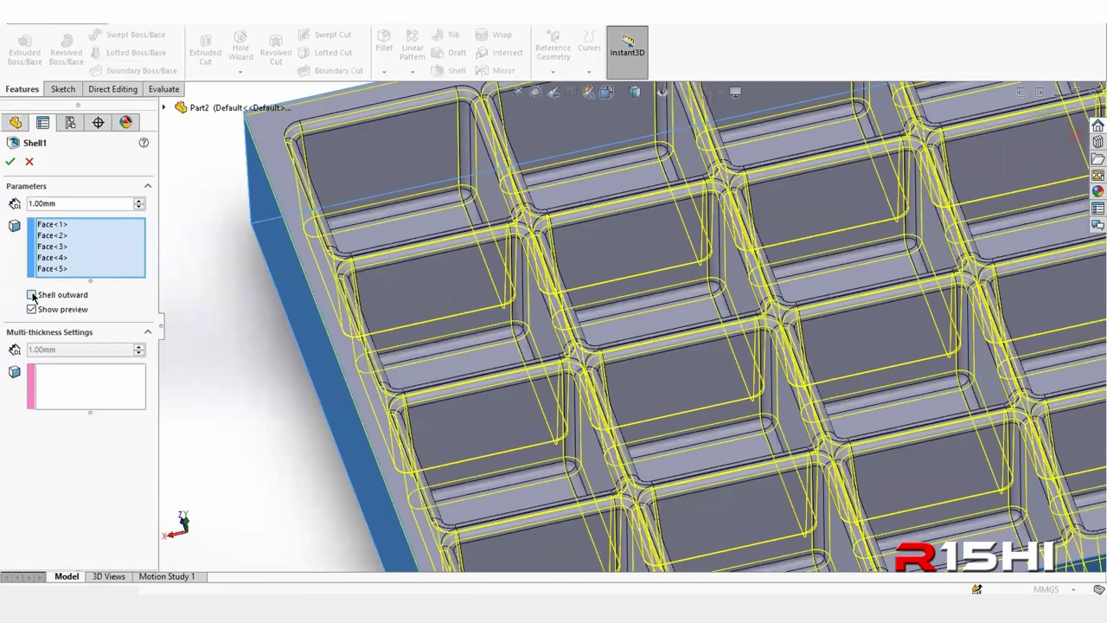
mouse_move(450, 329)
middle_mouse_down()
mouse_move(389, 288)
mouse_move(427, 279)
mouse_move(470, 329)
mouse_move(353, 358)
mouse_move(332, 439)
mouse_move(166, 375)
middle_mouse_up()
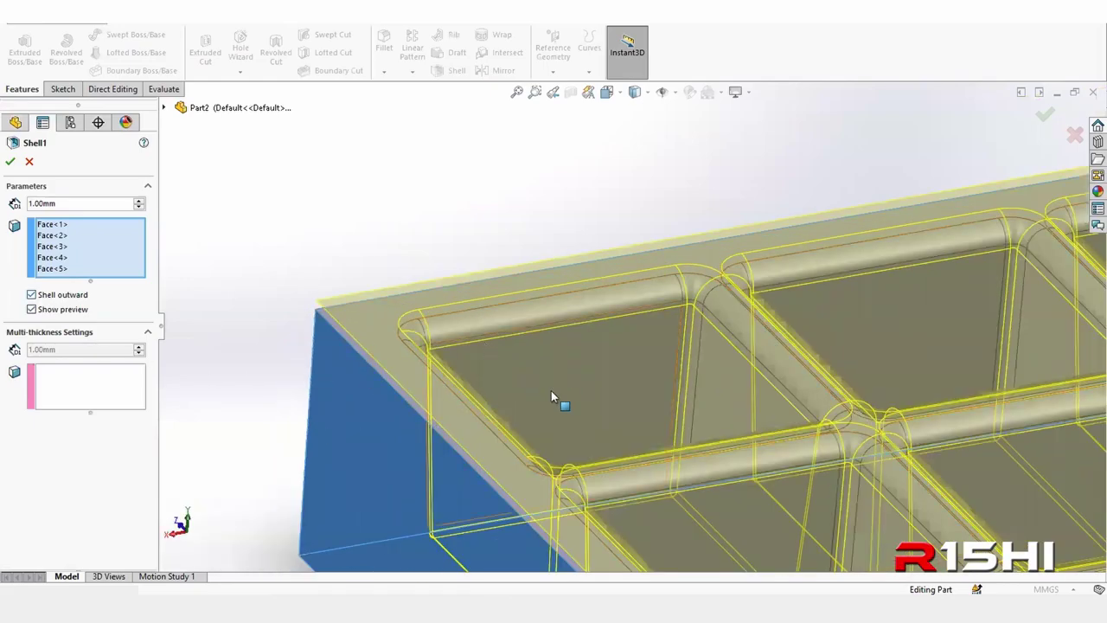
mouse_move(519, 316)
middle_mouse_down()
mouse_move(488, 391)
mouse_move(483, 380)
middle_mouse_up()
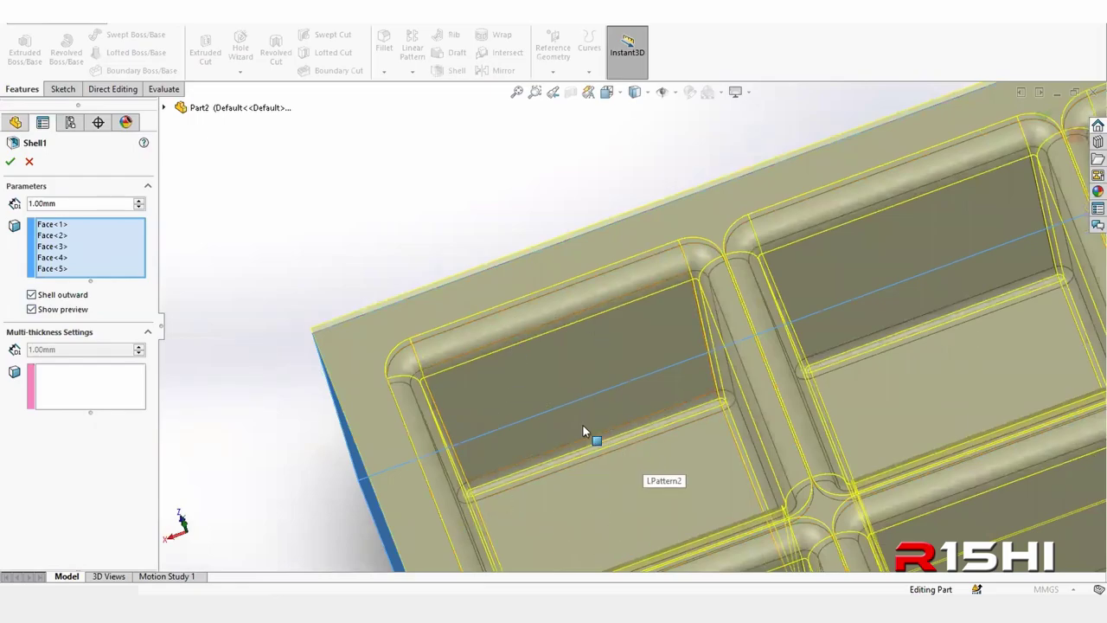
scroll(567, 342, "up", 3)
scroll(618, 355, "up", 3)
middle_click_drag(618, 355, 603, 315)
scroll(545, 415, "down", 1)
scroll(529, 395, "down", 1)
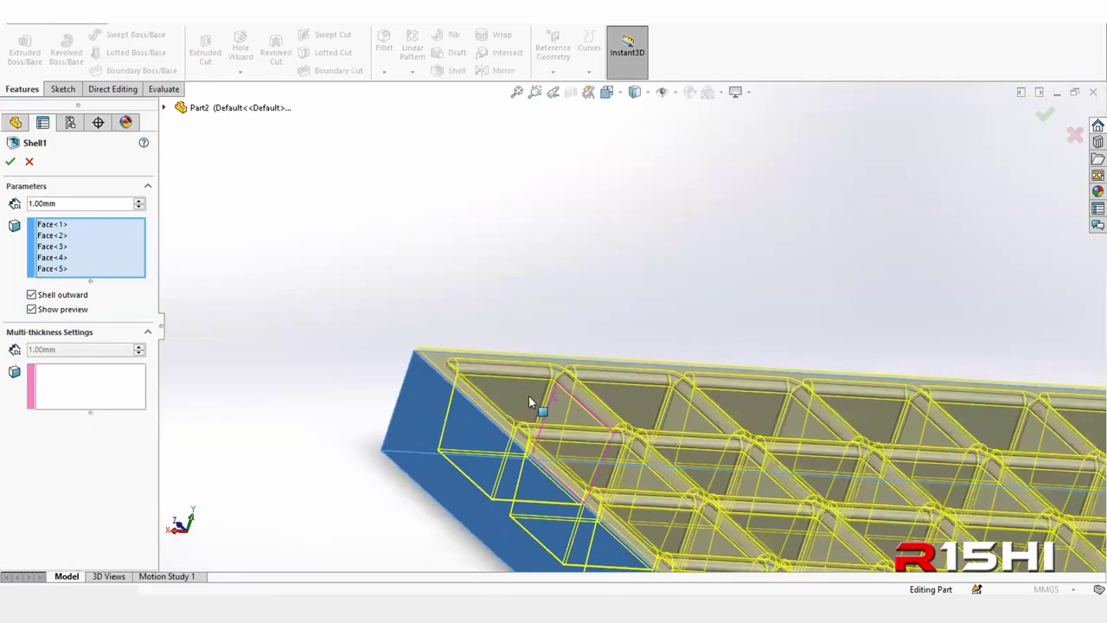
scroll(531, 411, "down", 3)
mouse_move(539, 395)
middle_mouse_down()
mouse_move(464, 427)
mouse_move(504, 425)
mouse_move(503, 410)
middle_mouse_up()
- Compare inward against outward shelling, then accept the 1 mm shell set outward
left_click(31, 295)
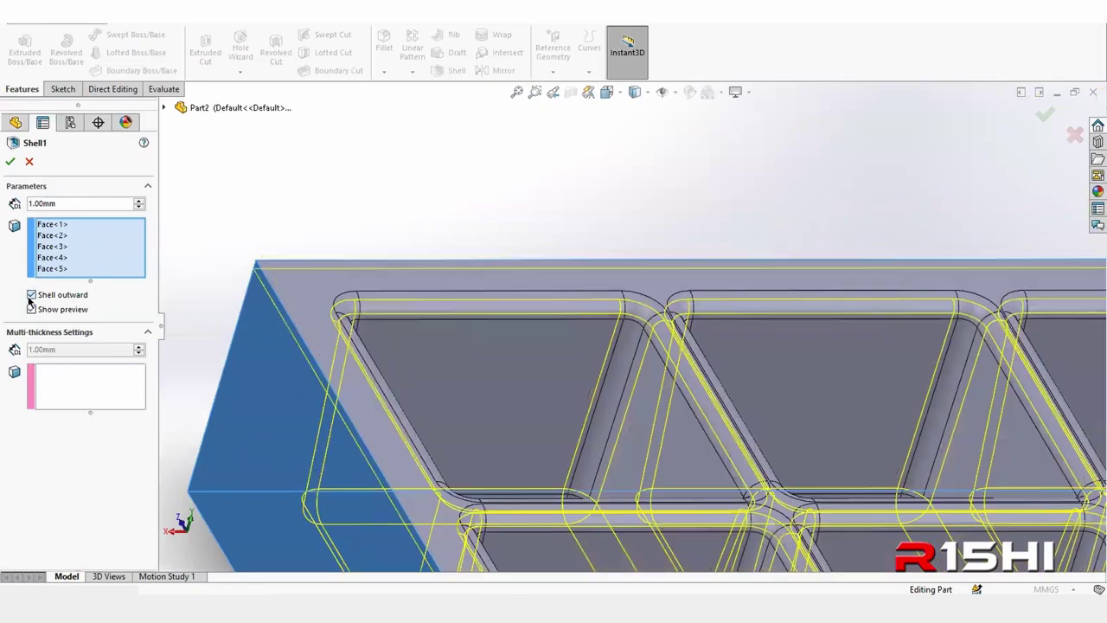
middle_click_drag(358, 334, 358, 440)
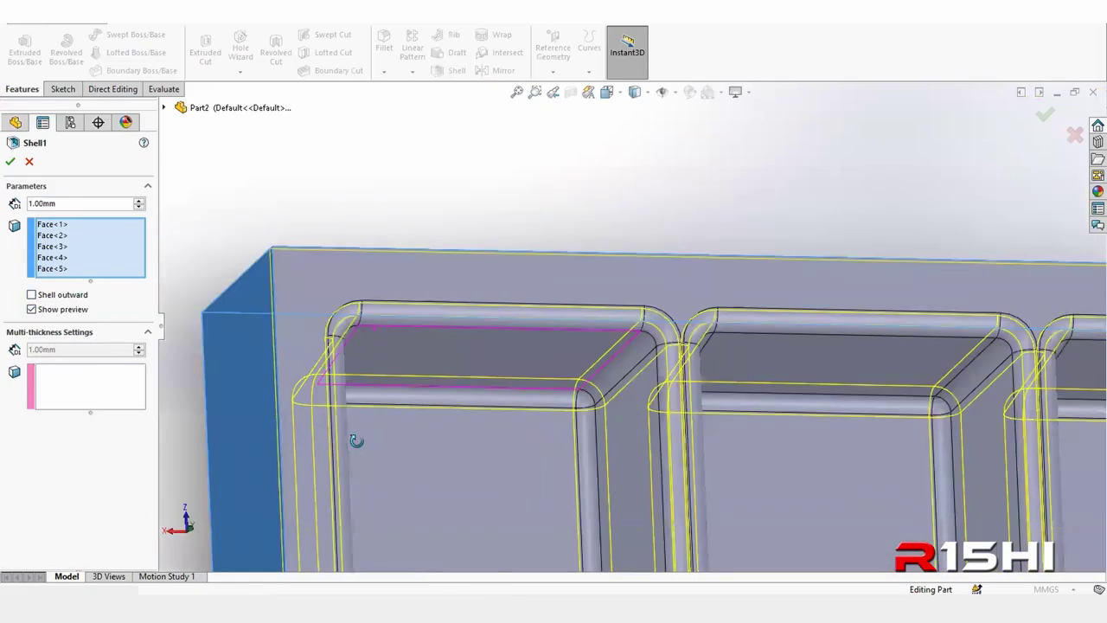
left_click(32, 295)
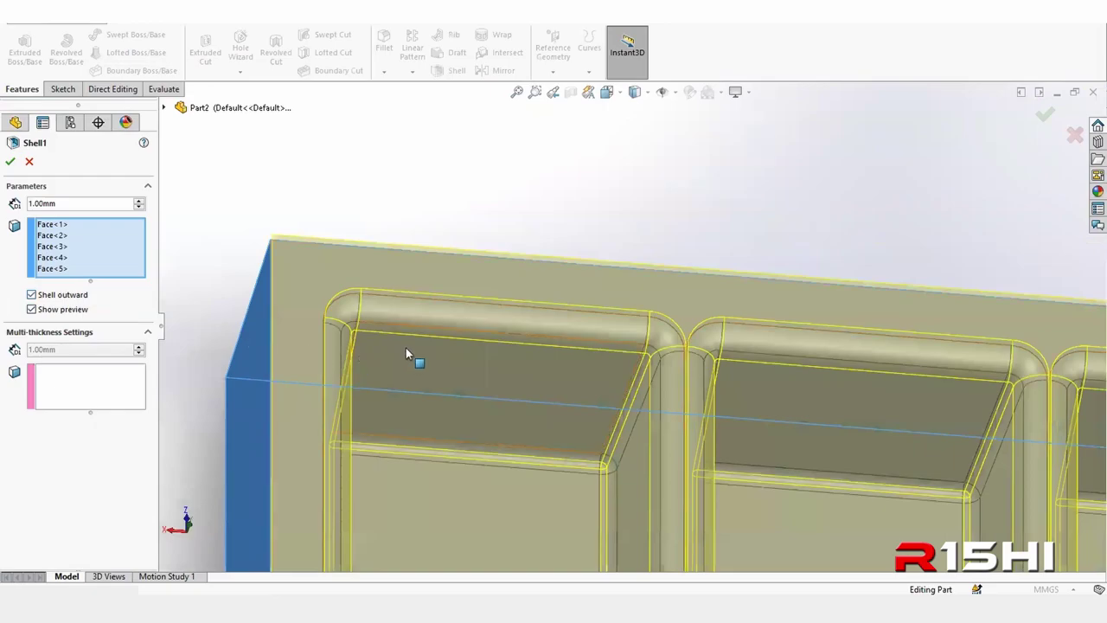
mouse_move(405, 347)
middle_mouse_down()
mouse_move(455, 280)
mouse_move(440, 390)
mouse_move(497, 459)
middle_mouse_up()
scroll(511, 383, "down", 3)
scroll(527, 361, "up", 3)
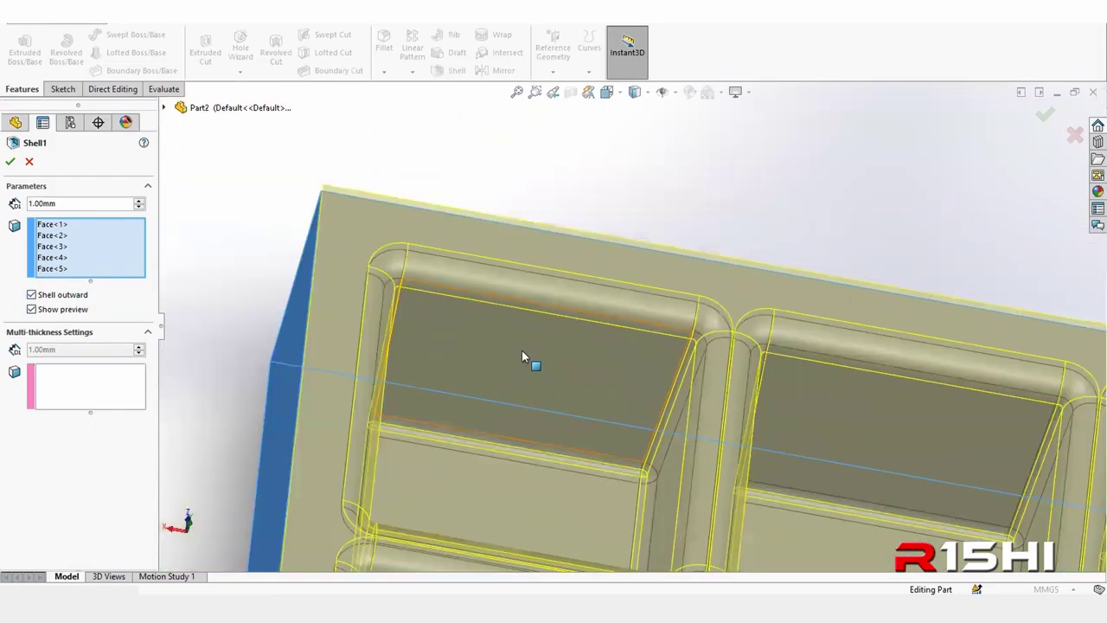
scroll(595, 383, "up", 3)
middle_click_drag(594, 383, 600, 383)
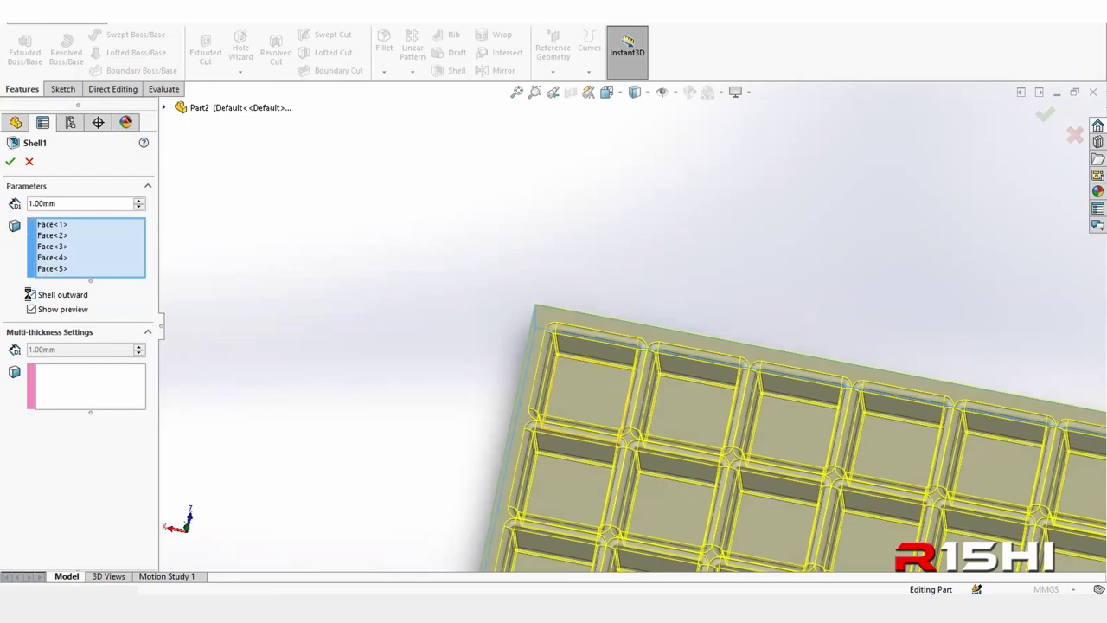
left_click(9, 161)
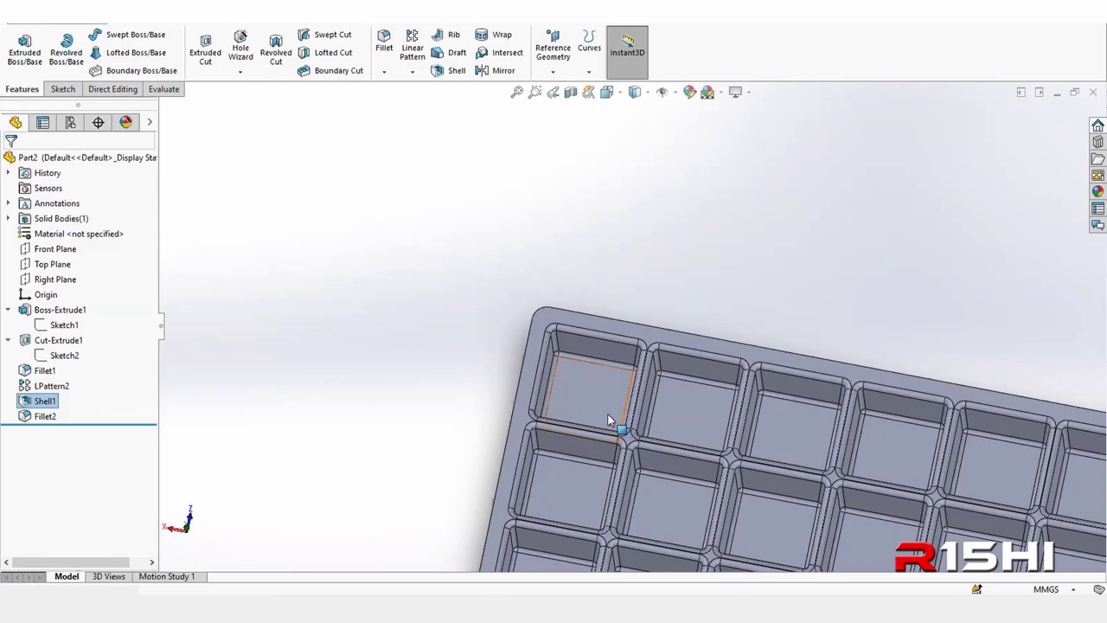
- Close the tray part, saving it under the file name Shell Command
scroll(450, 244, "down", 3)
scroll(450, 244, "up", 5)
scroll(450, 246, "up", 4)
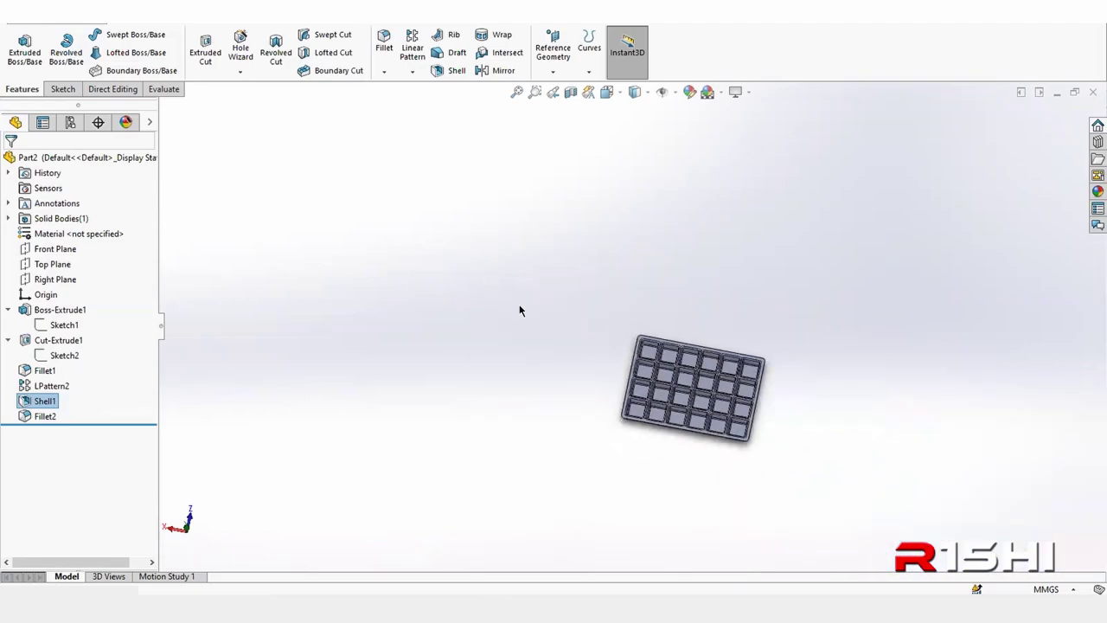
middle_click_drag(519, 308, 895, 210)
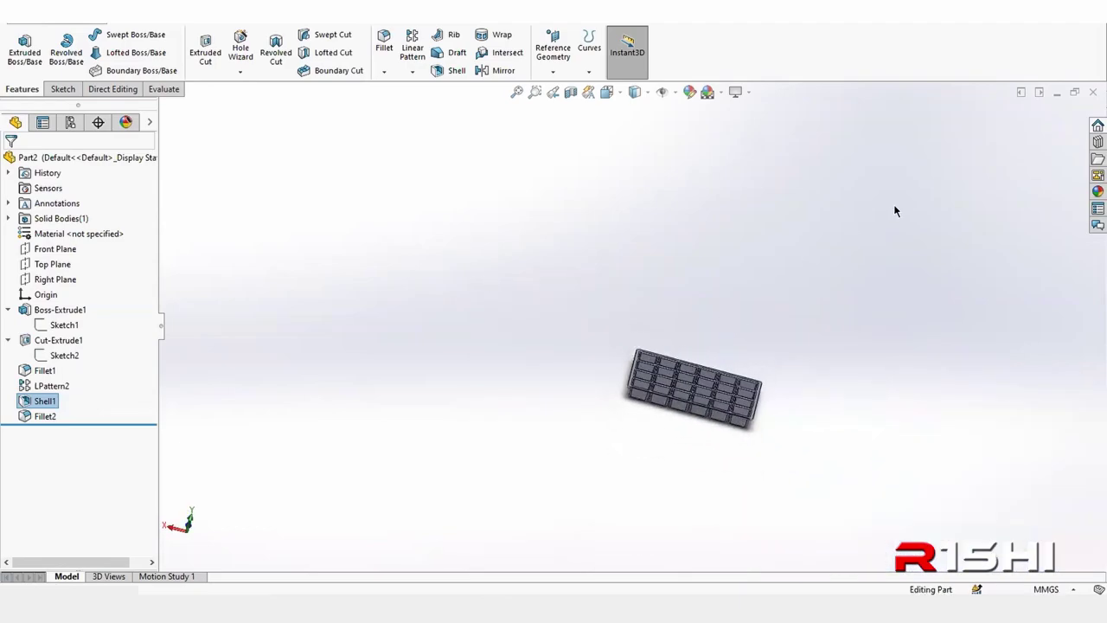
left_click(1090, 92)
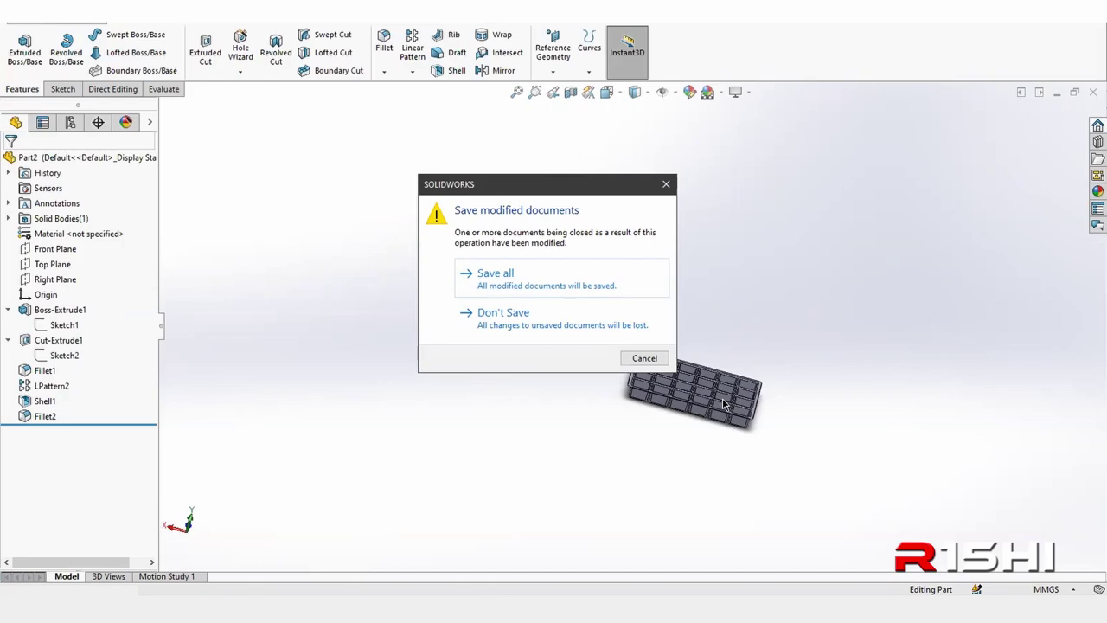
left_click(515, 282)
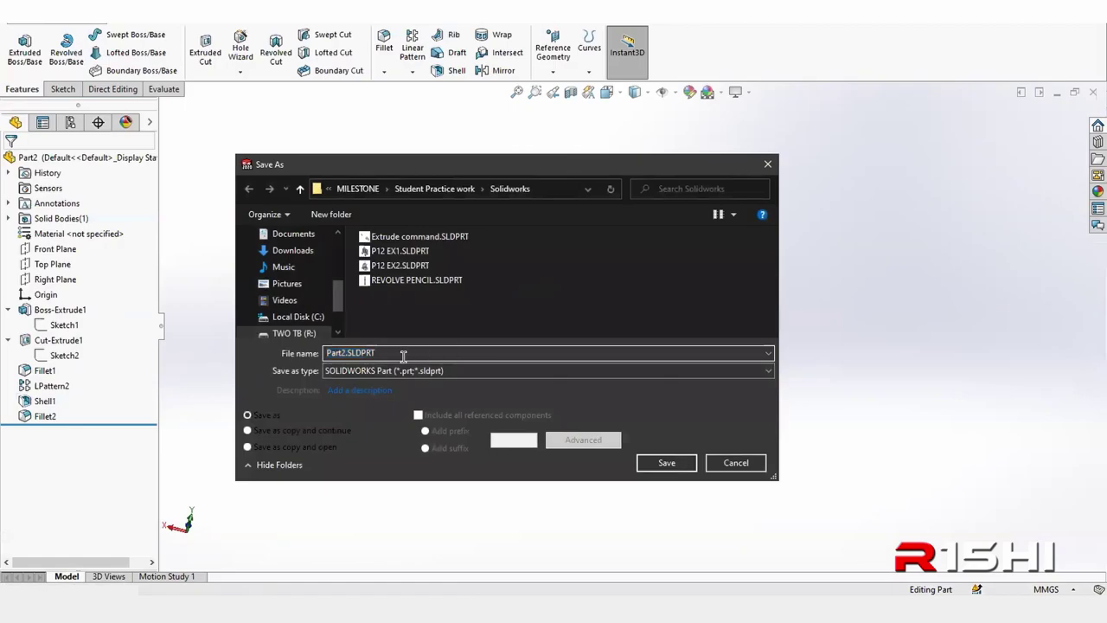
type("Sheel Command")
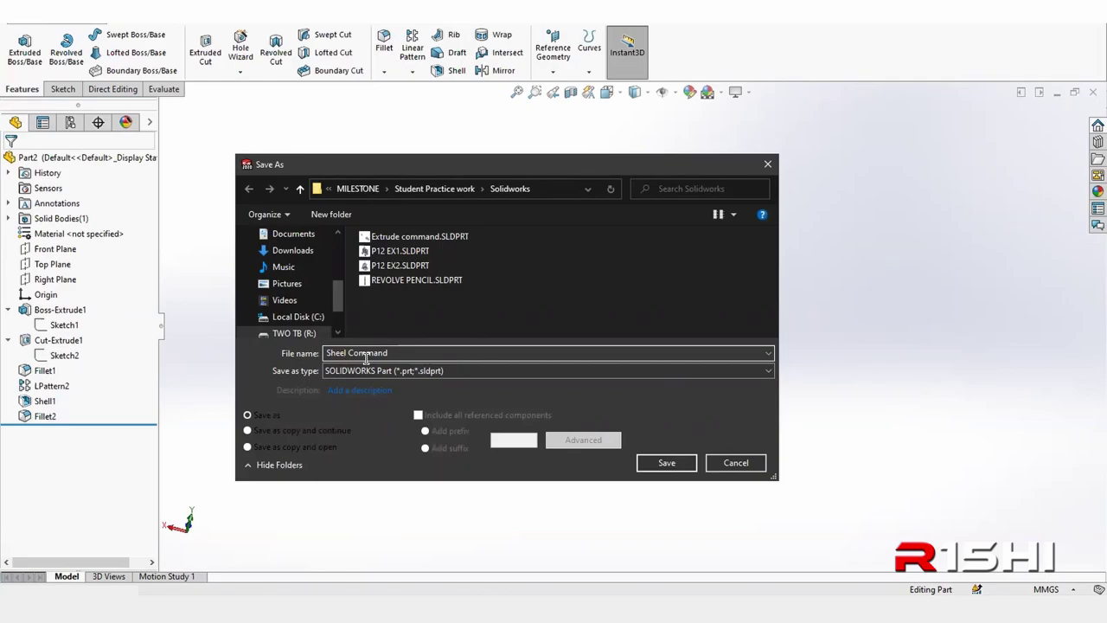
key("BackSpace")
type("l")
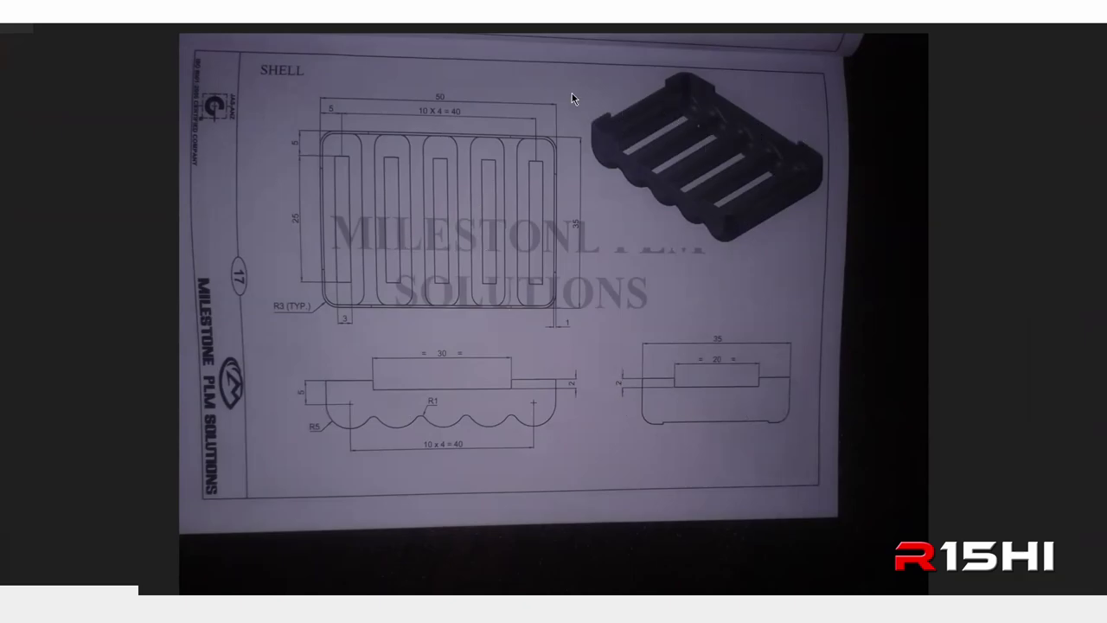
- Rotate the drawing image to portrait and back, zoom on the scalloped side profile, then close it
key("ctrl+r")
key("ctrl+r")
key("ctrl+r")
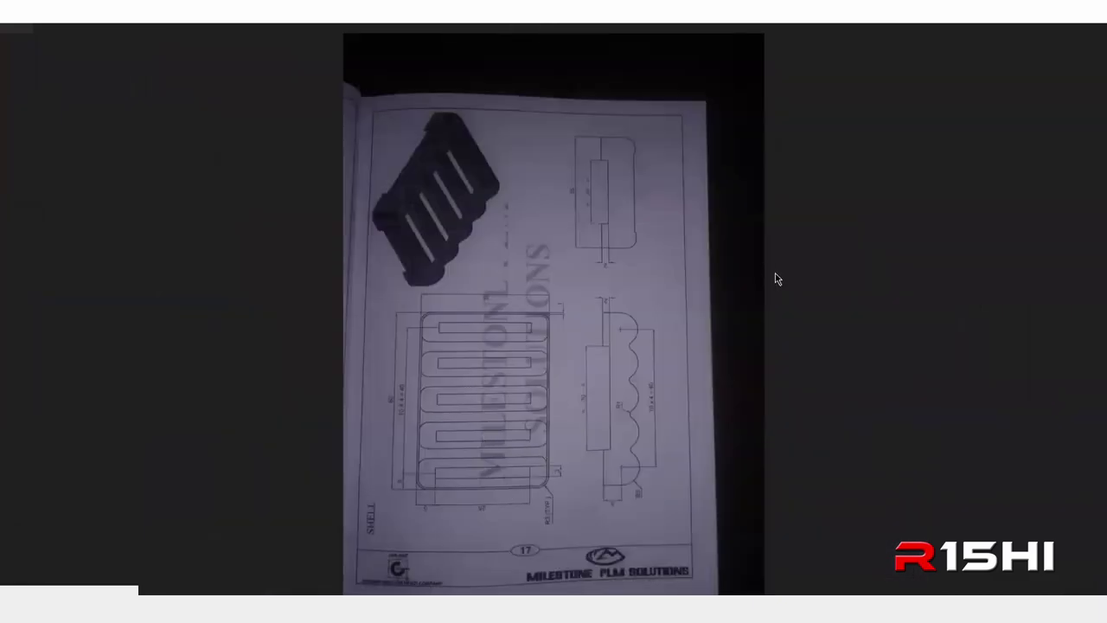
key("ctrl+r")
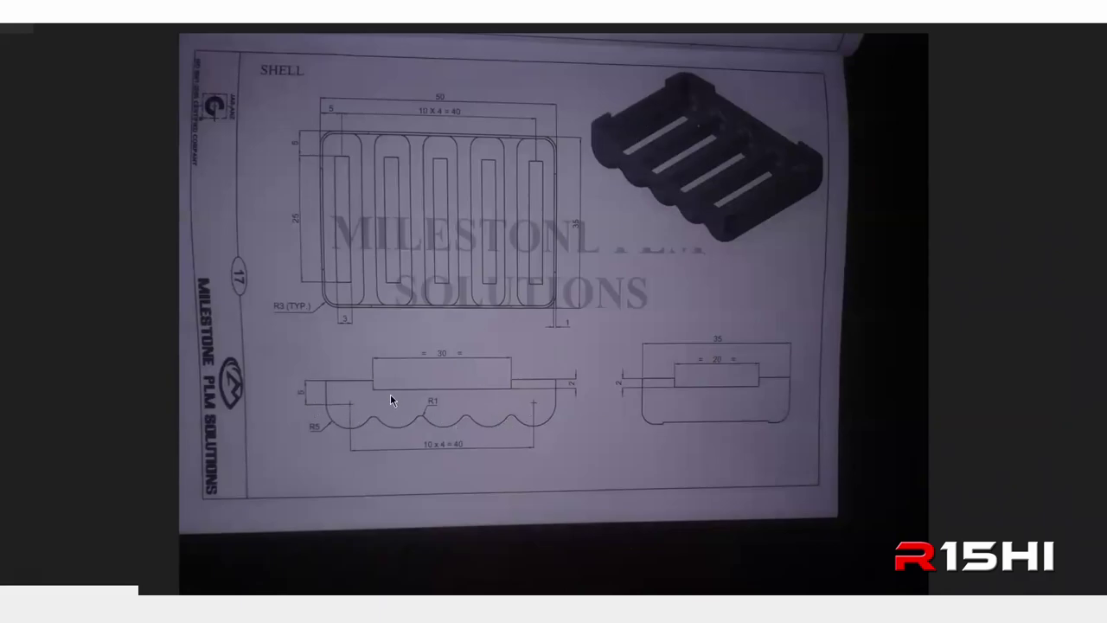
scroll(358, 423, "up", 3)
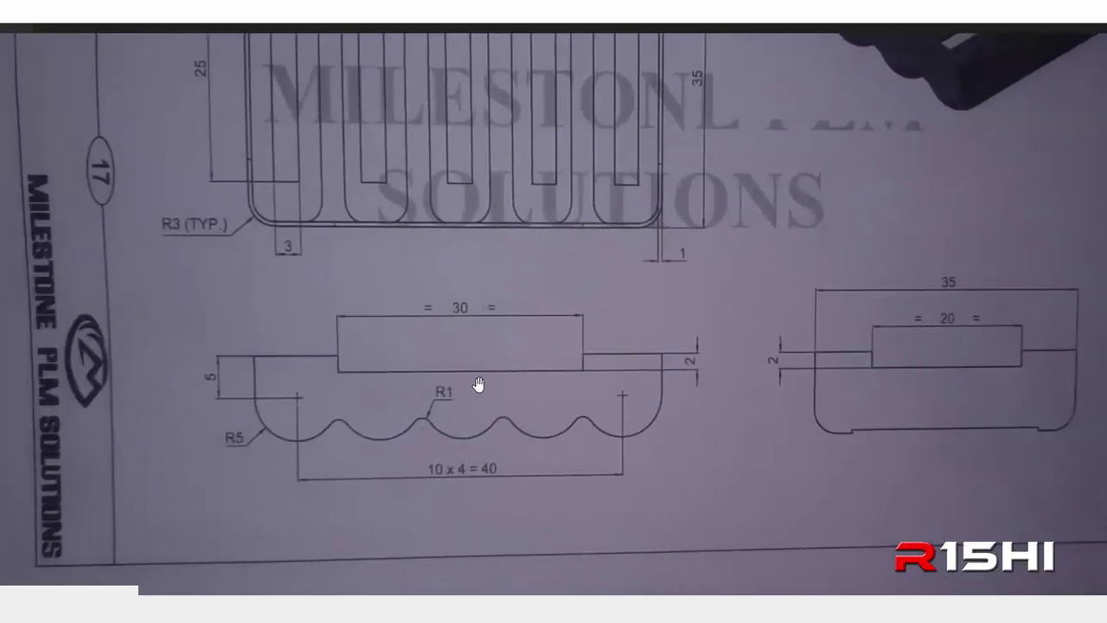
scroll(478, 384, "down", 1)
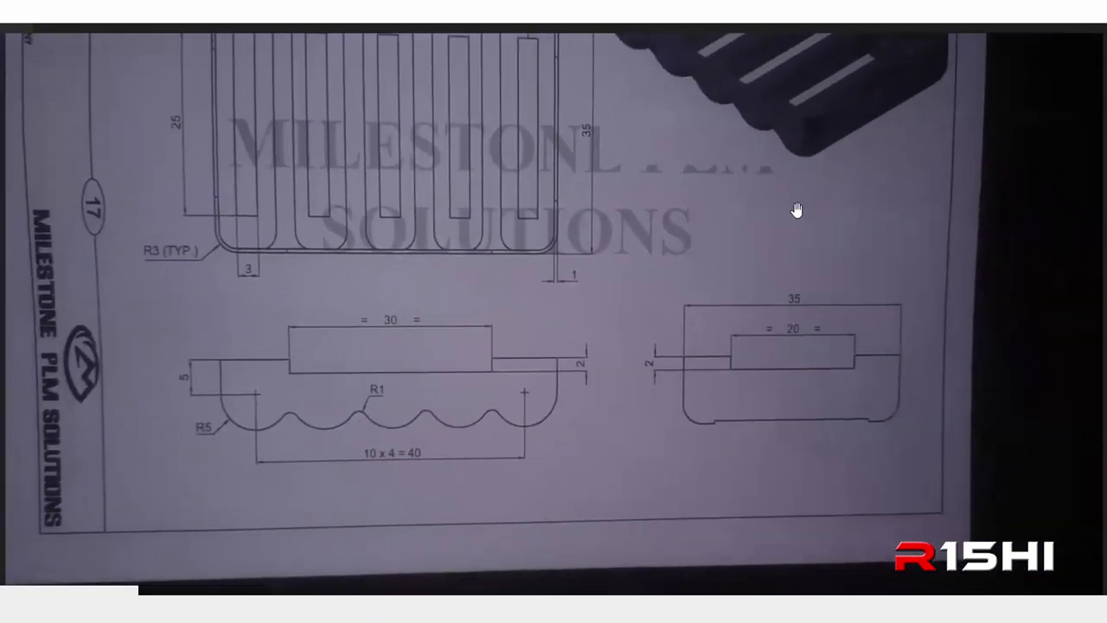
key("Escape")
- Start a sketch on the Front Plane and draw a corner rectangle
key("alt+Tab")
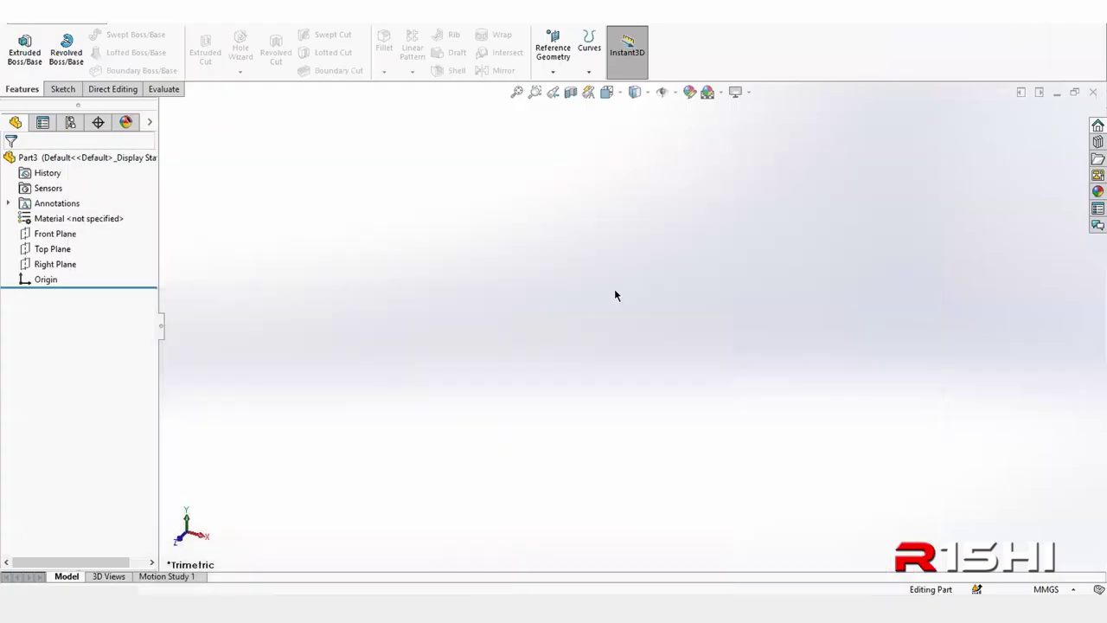
left_click(54, 234)
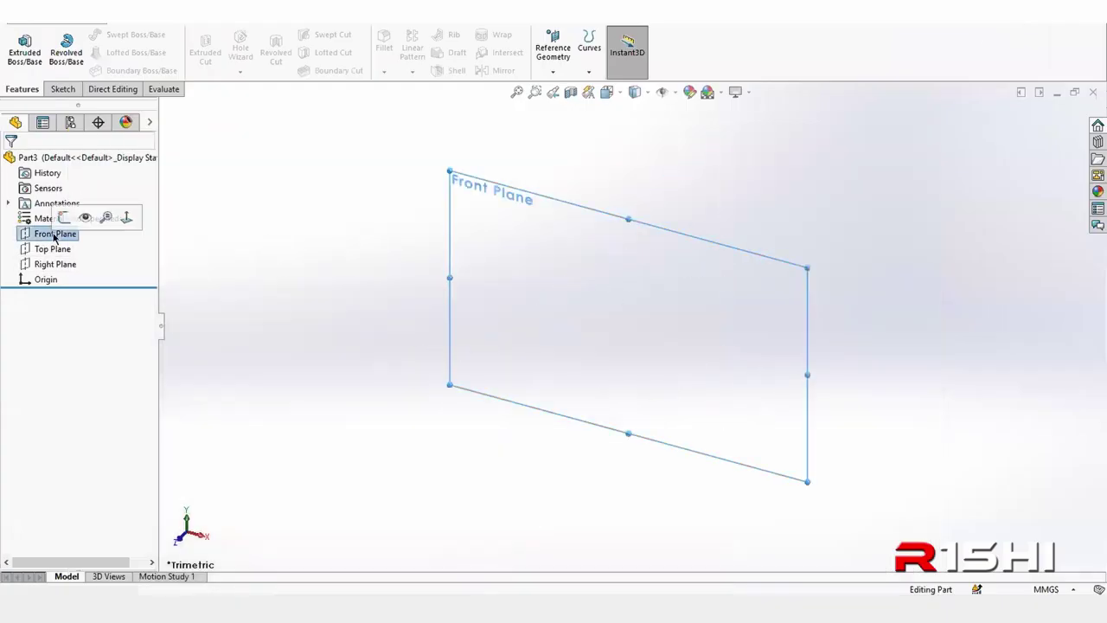
left_click(66, 216)
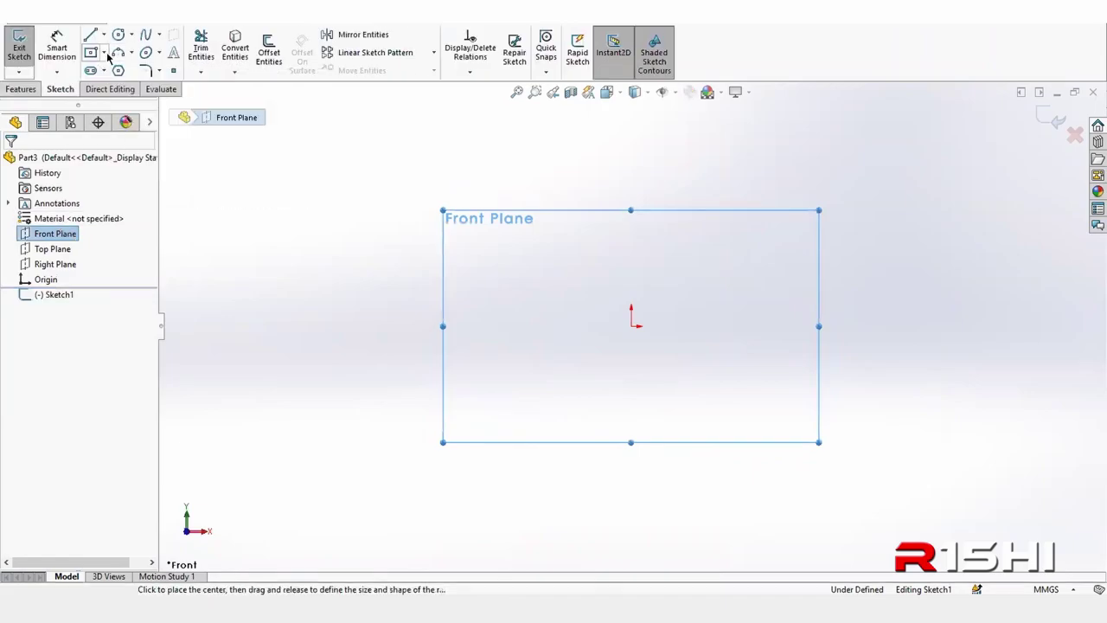
left_click(102, 52)
left_click(107, 69)
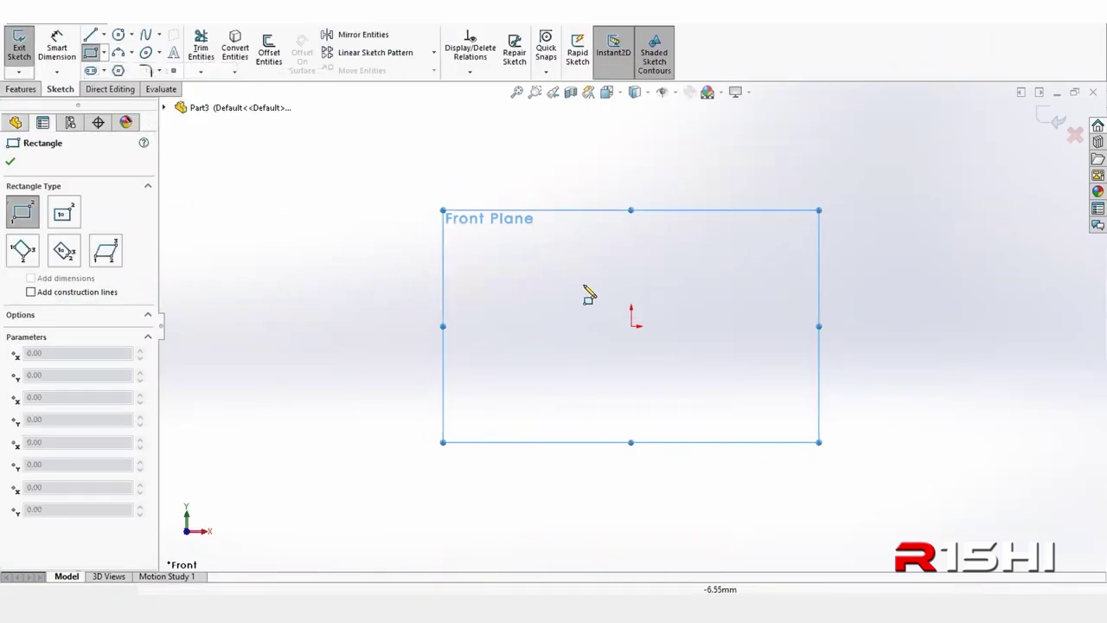
left_click(509, 259)
left_click(761, 319)
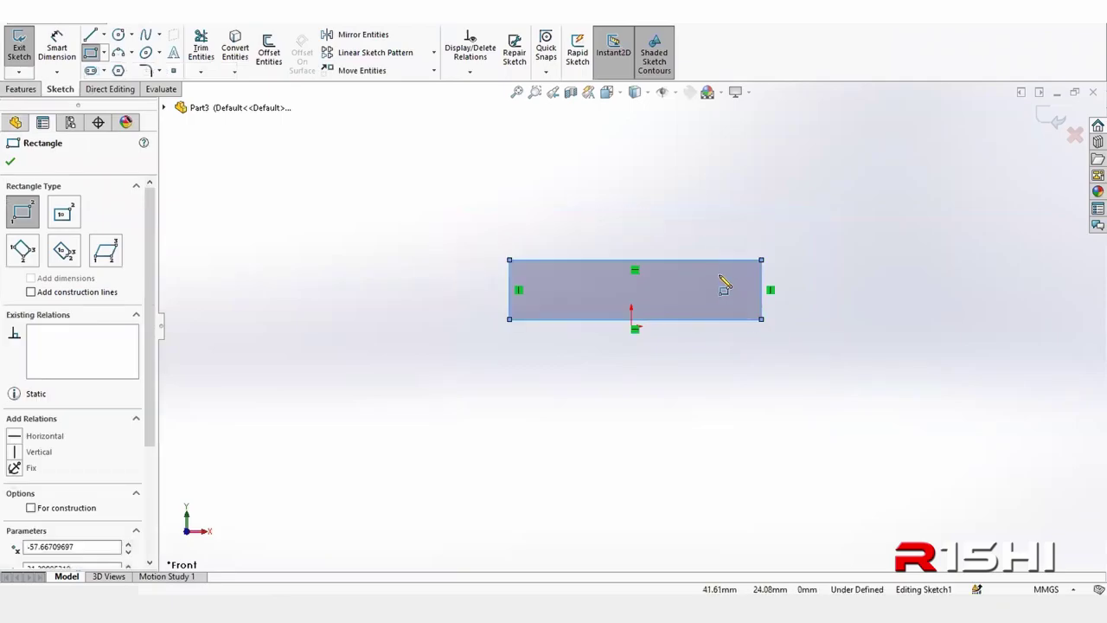
key("Escape")
- Centre the rectangle's bottom edge on the origin with a Midpoint relation
scroll(693, 307, "down", 3)
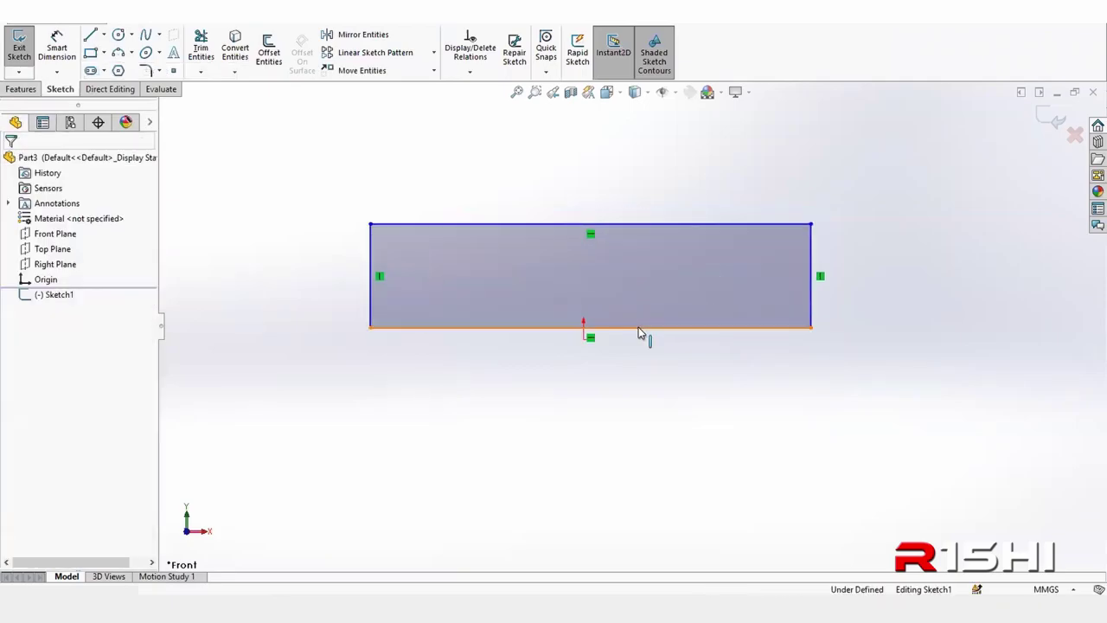
left_click(638, 329)
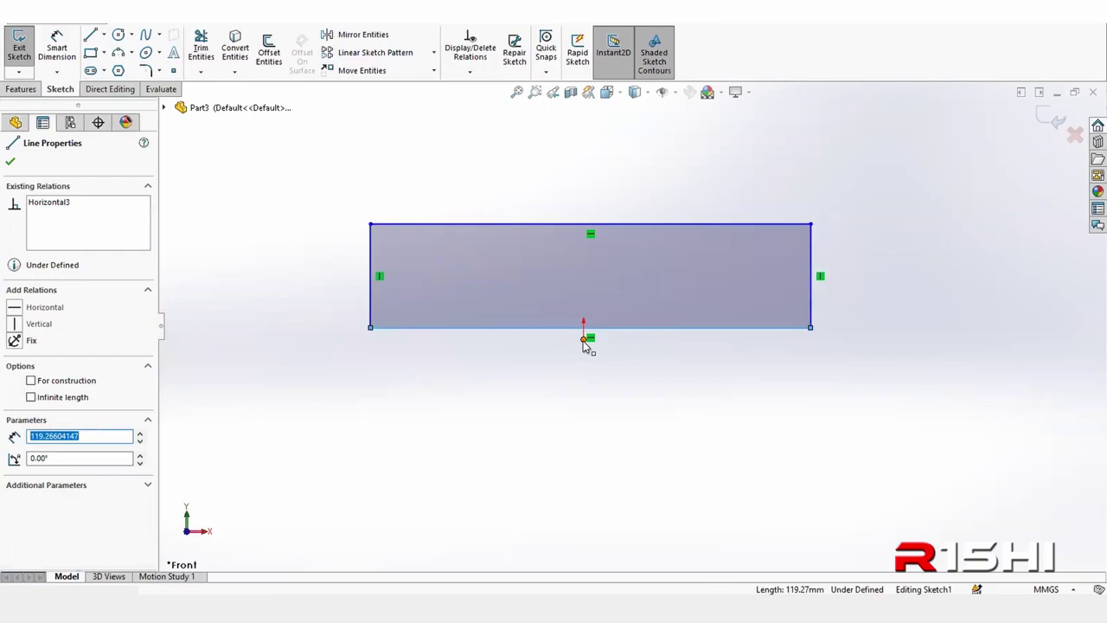
left_click(585, 340, "ctrl")
left_click(623, 280)
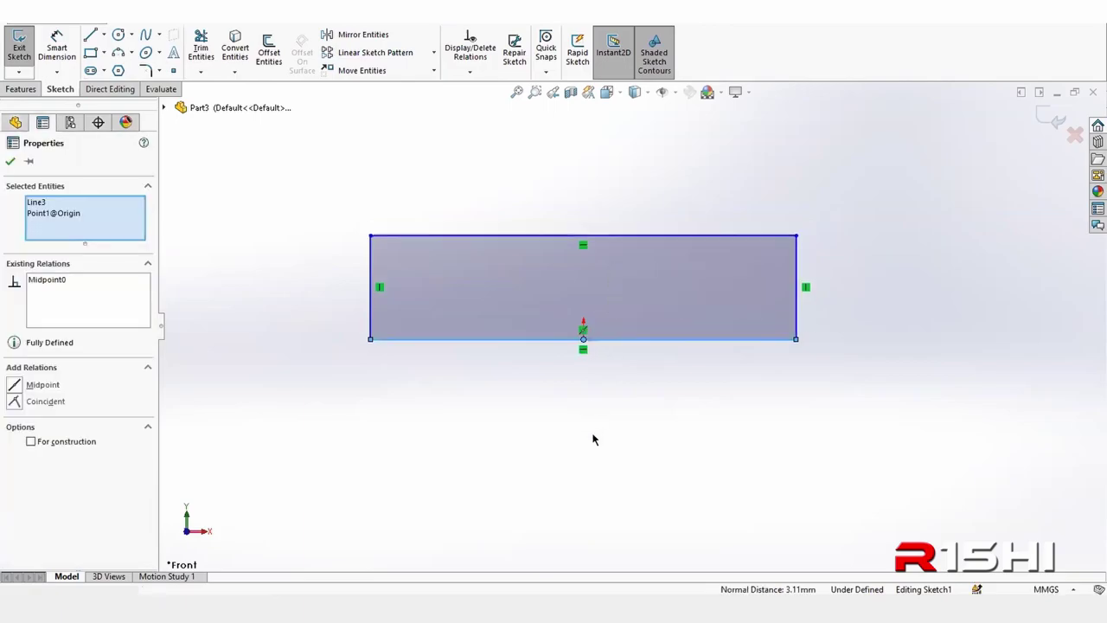
left_click(594, 439)
- Dimension the rectangle 5 mm high and 50 mm wide, and make its bottom edge construction geometry
key("d")
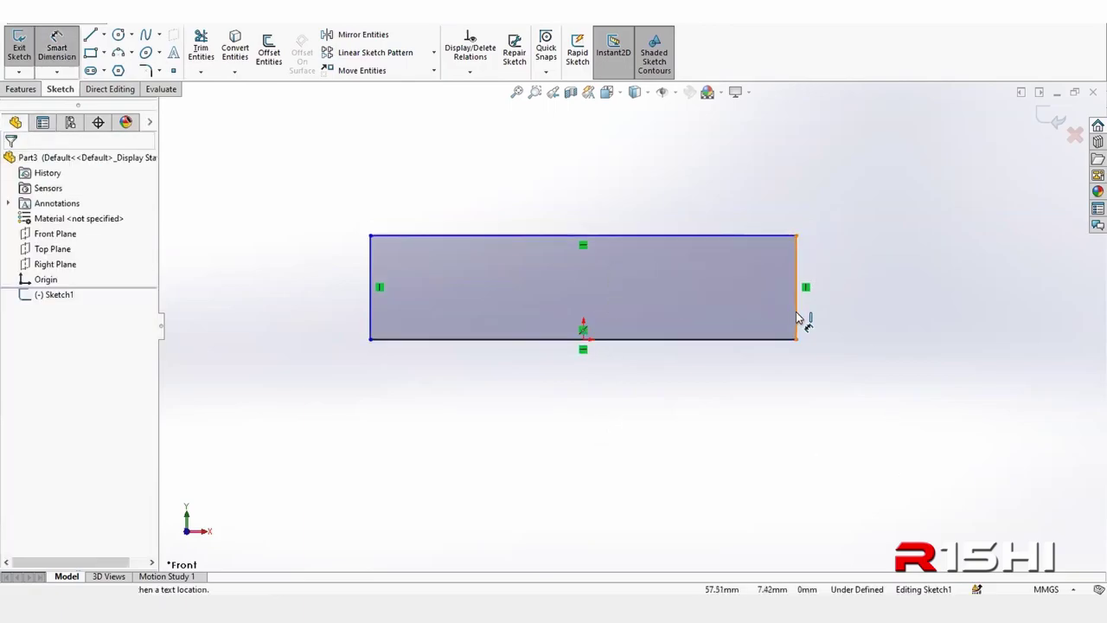
left_click(797, 319)
left_click(900, 303)
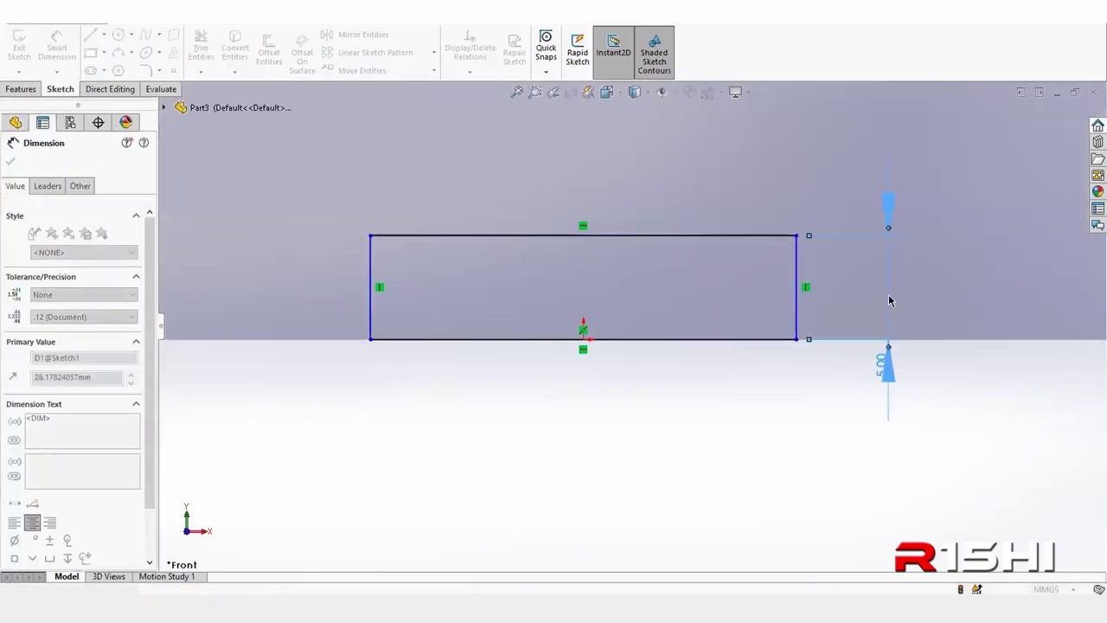
left_click(643, 235)
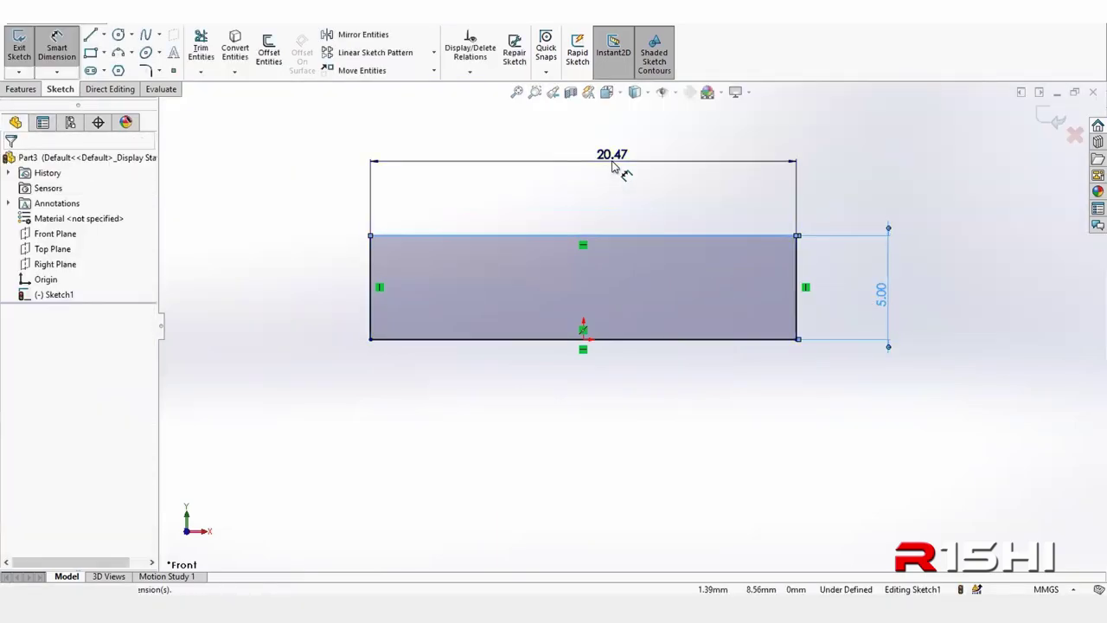
left_click(612, 164)
type("50")
key("Return")
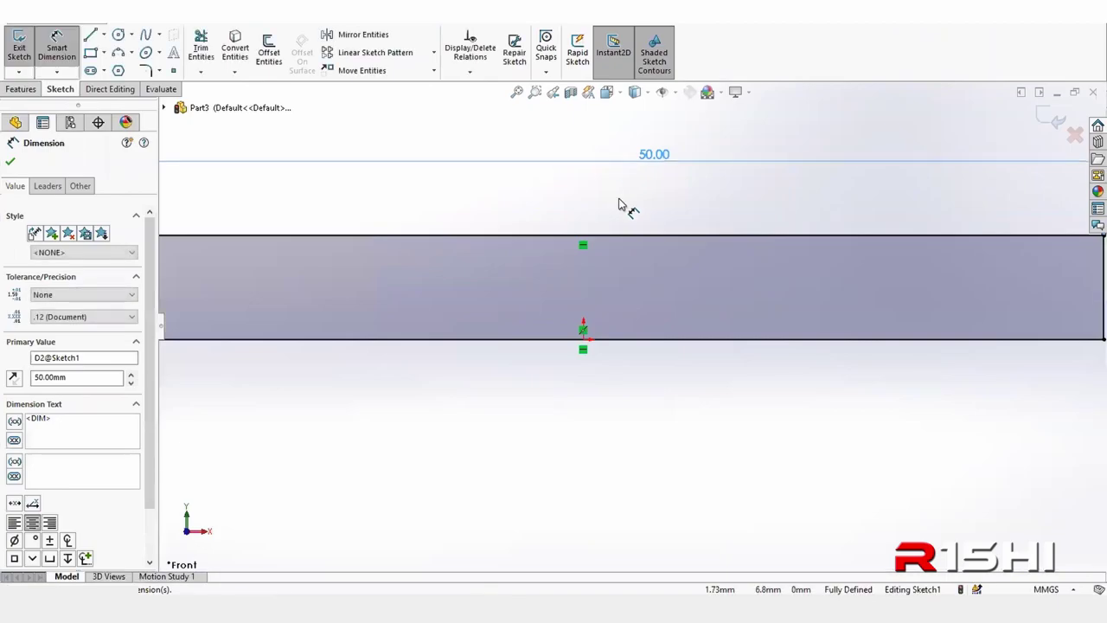
key("Escape")
key("f")
key("Escape")
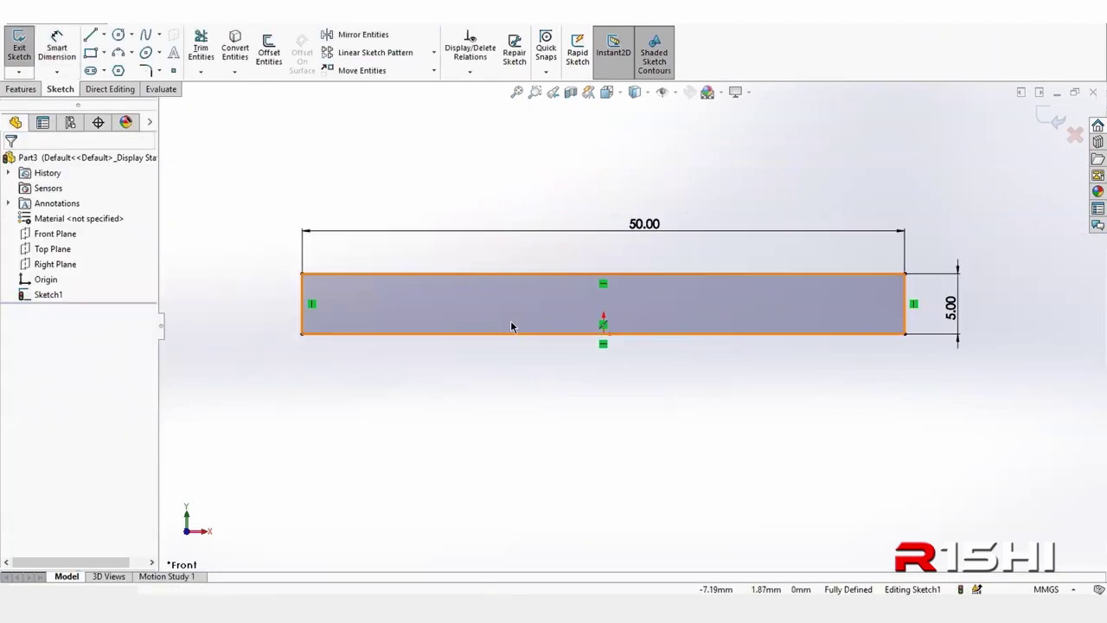
left_click(499, 335)
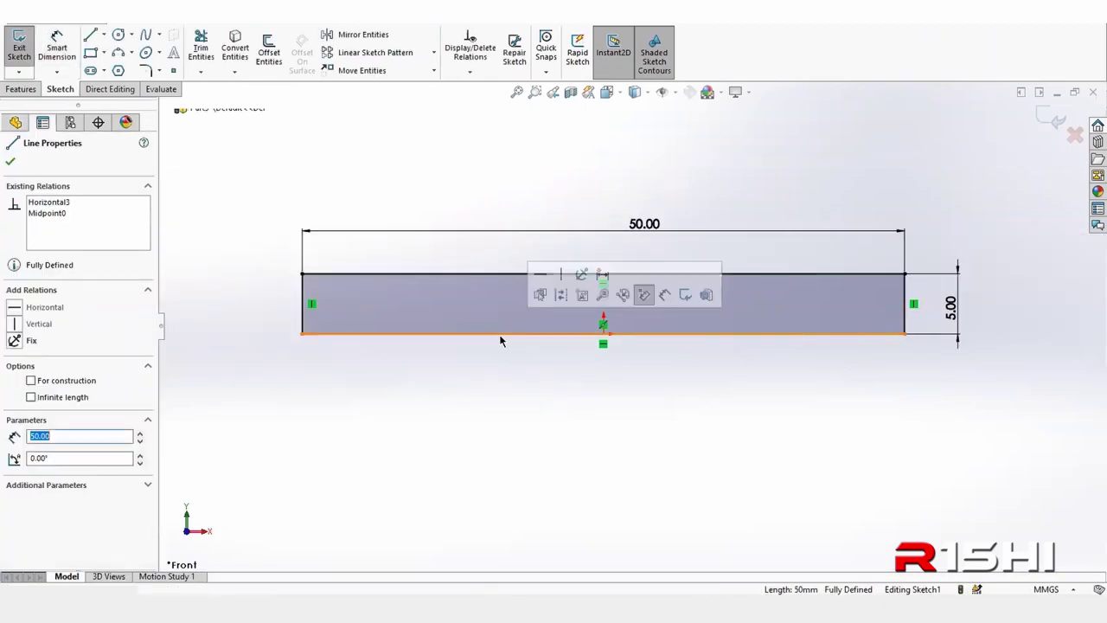
left_click(560, 295)
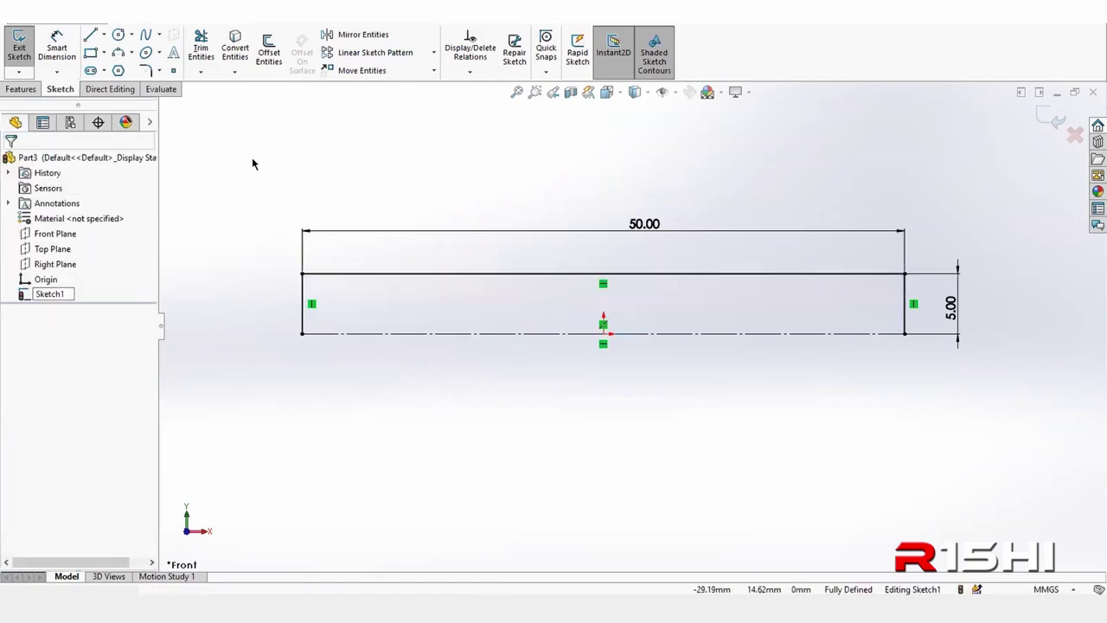
- Draw a centre-point arc below the bottom line, starting at the rectangle's left corner
left_click(132, 54)
left_click(145, 70)
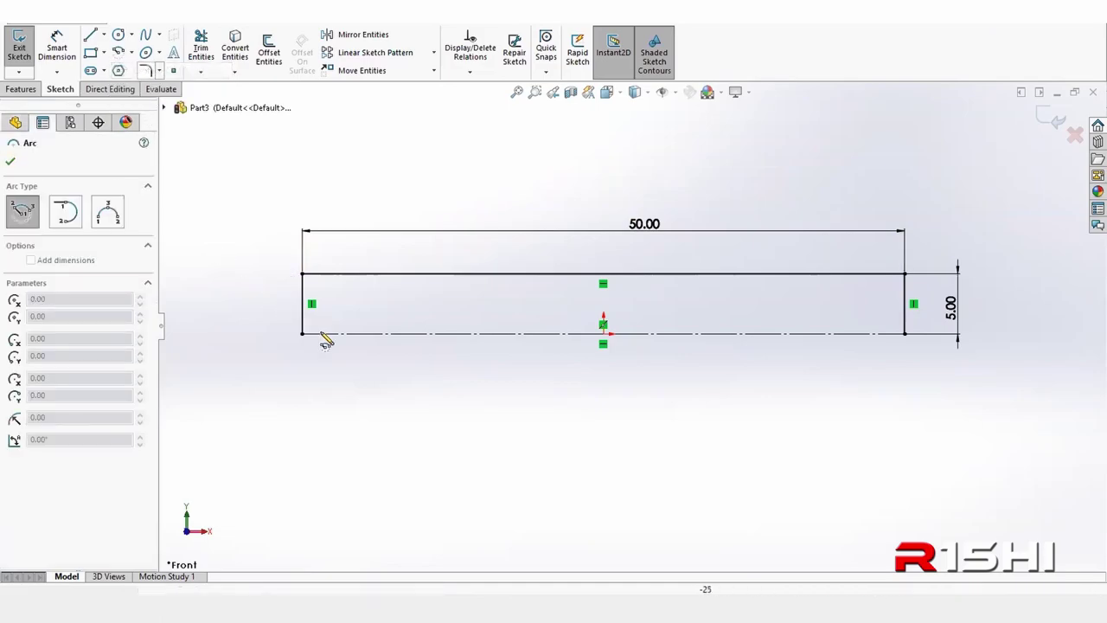
scroll(343, 343, "down", 2)
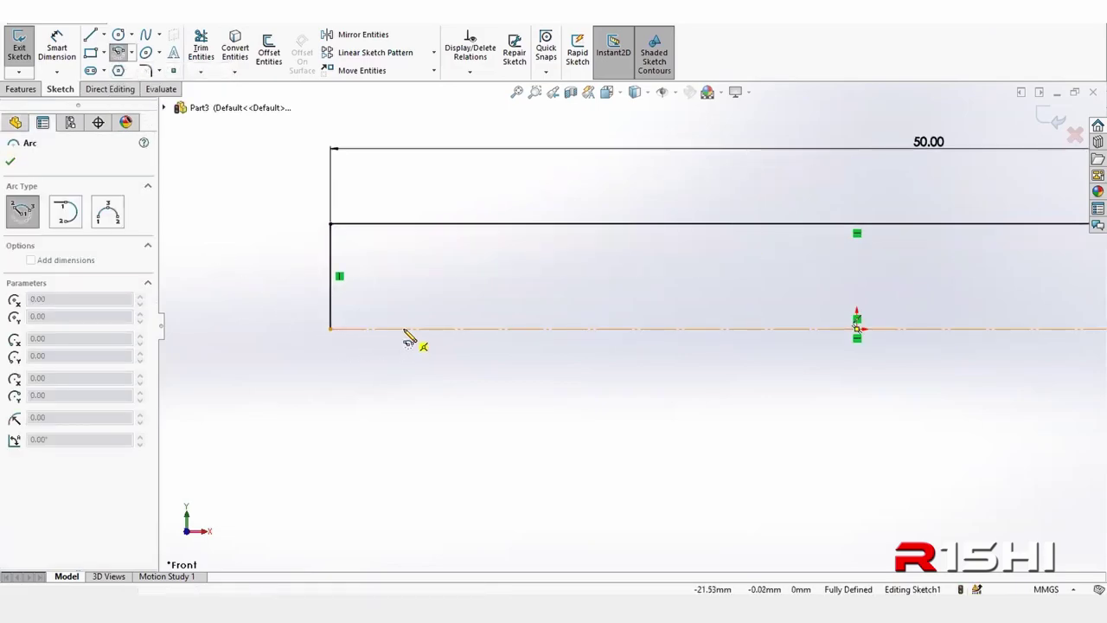
left_click(403, 329)
left_click(330, 329)
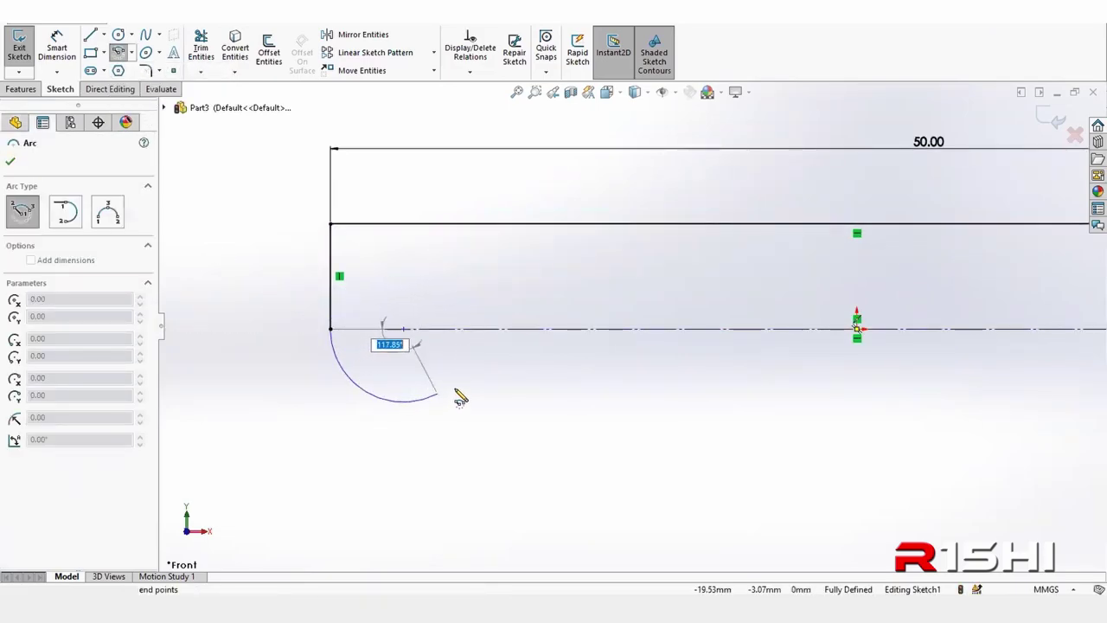
left_click(475, 340)
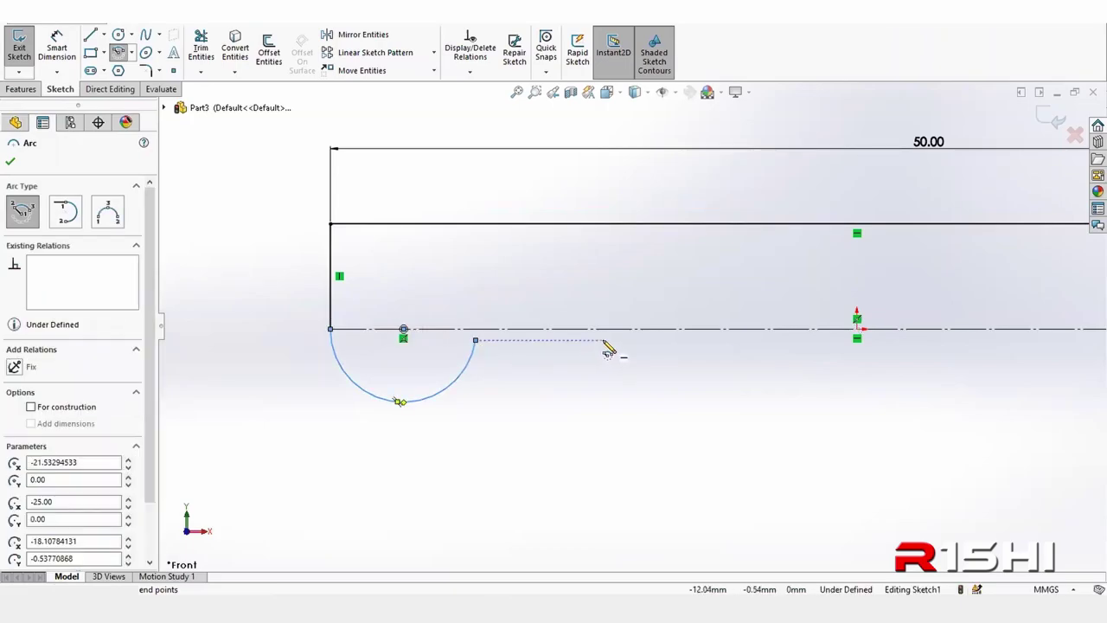
- Dimension the arc's radius to 5 mm and select the arc
key("Escape")
right_click_drag(578, 441, 493, 311)
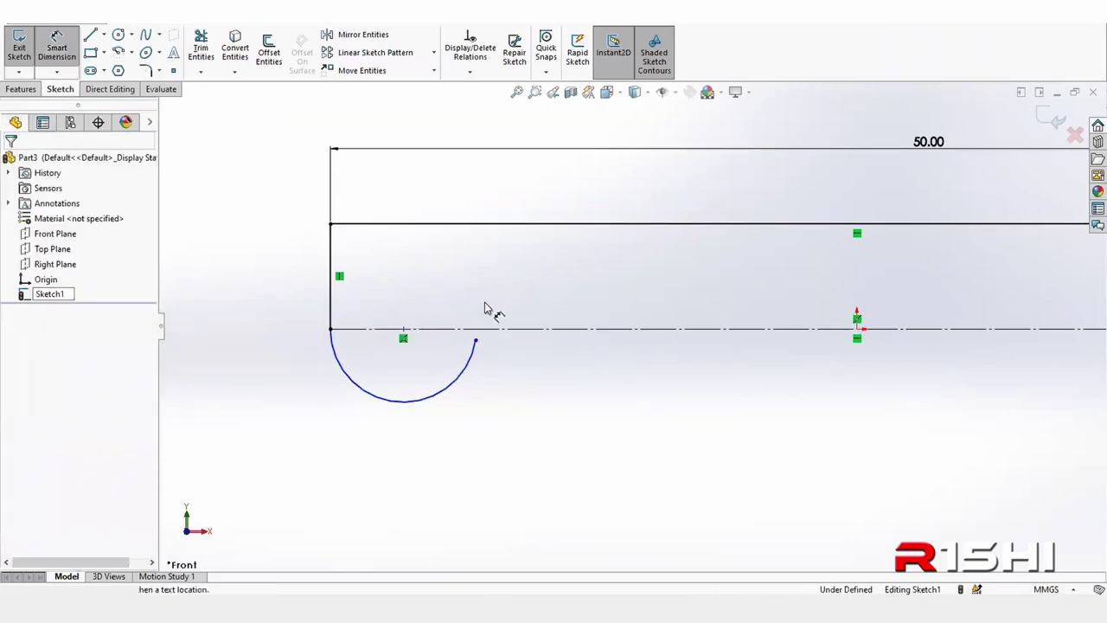
left_click(394, 408)
left_click(292, 486)
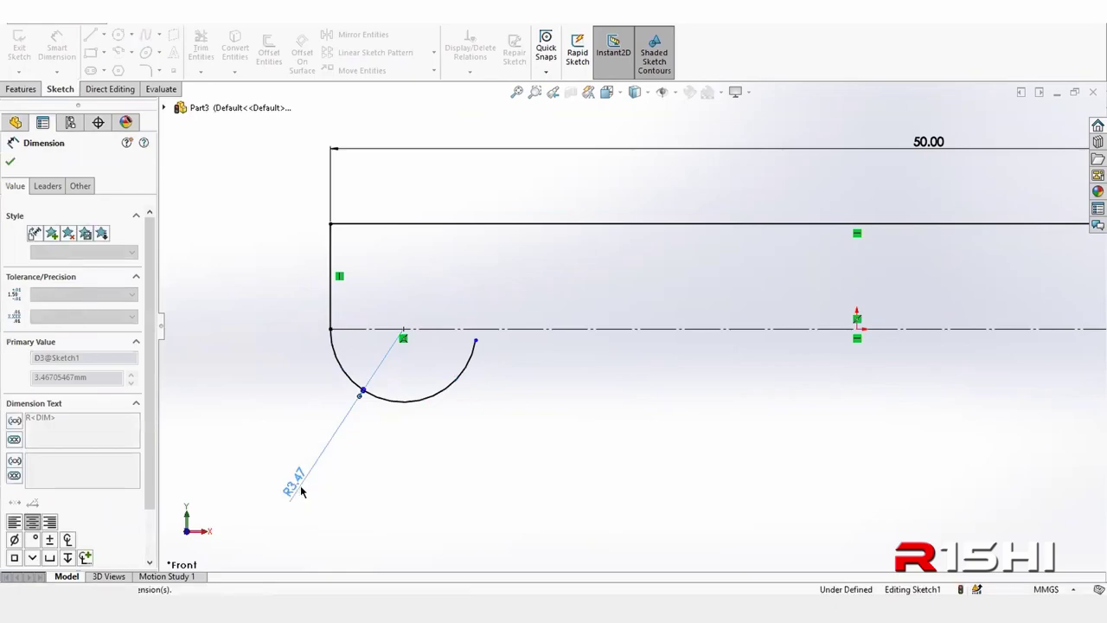
type("5")
key("Return")
key("Escape")
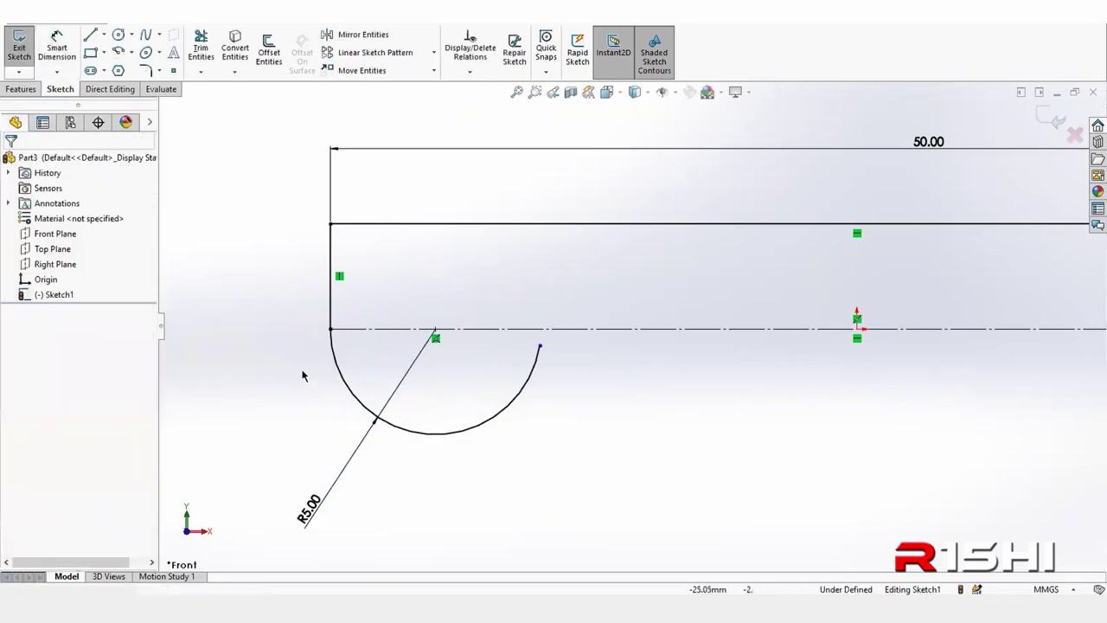
scroll(568, 388, "up", 3)
scroll(790, 390, "down", 2)
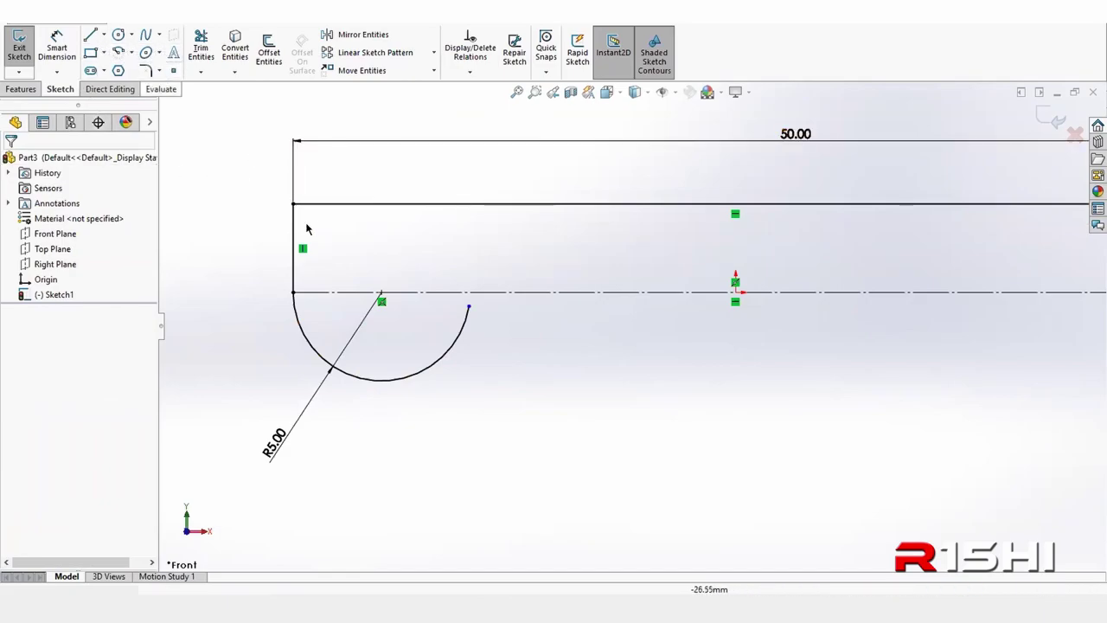
left_click(301, 331)
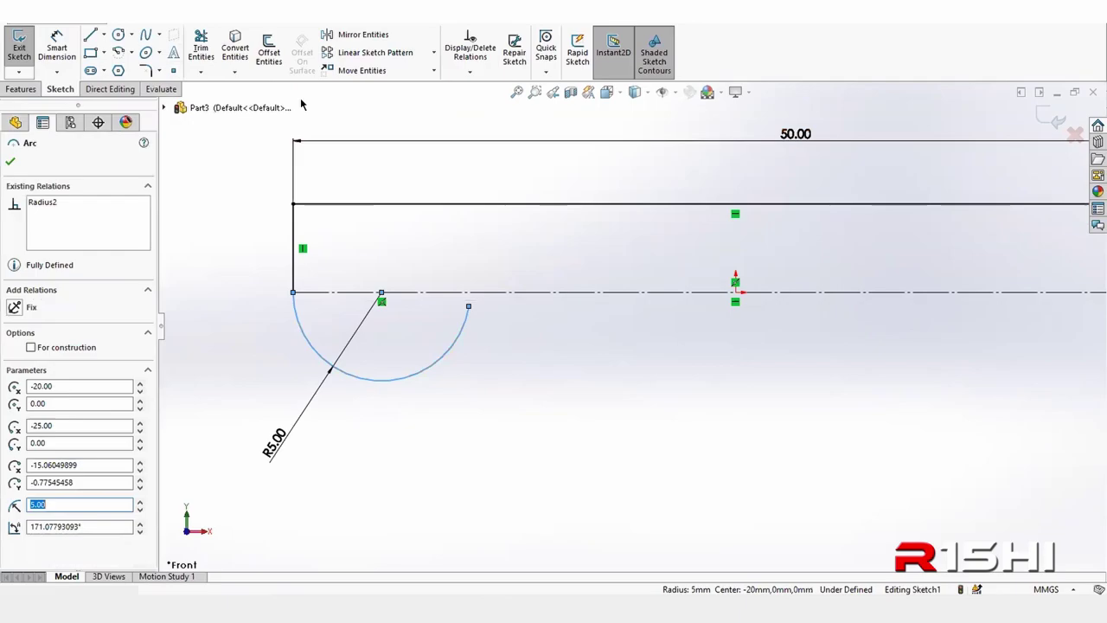
- Copy the R5 arc from its centre to a spot further right along the construction line
left_click(431, 71)
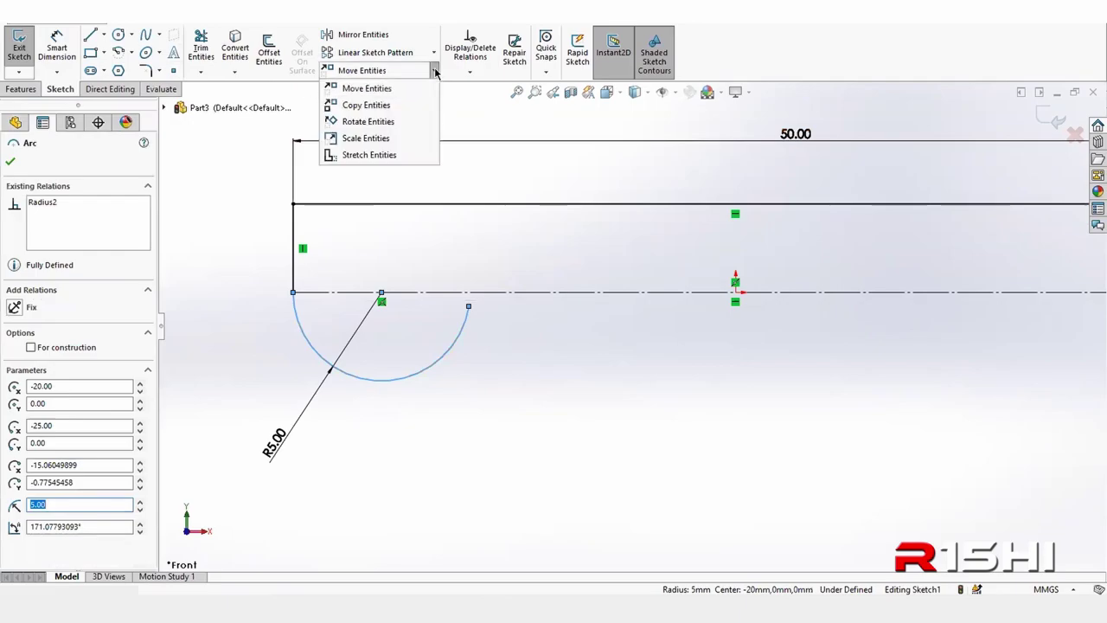
left_click(380, 106)
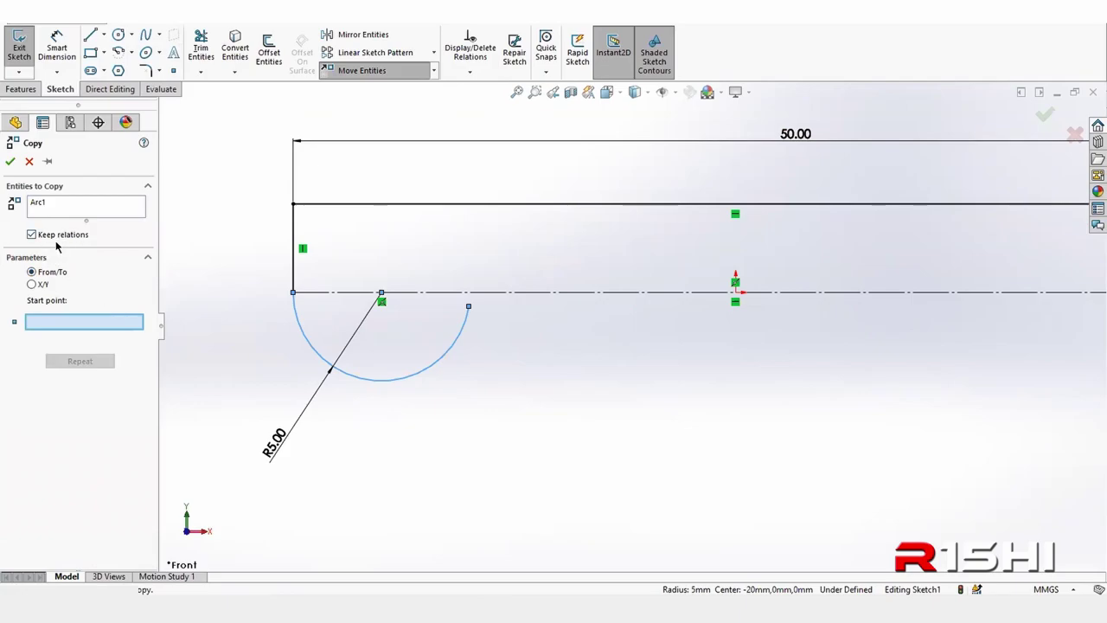
left_click(381, 296)
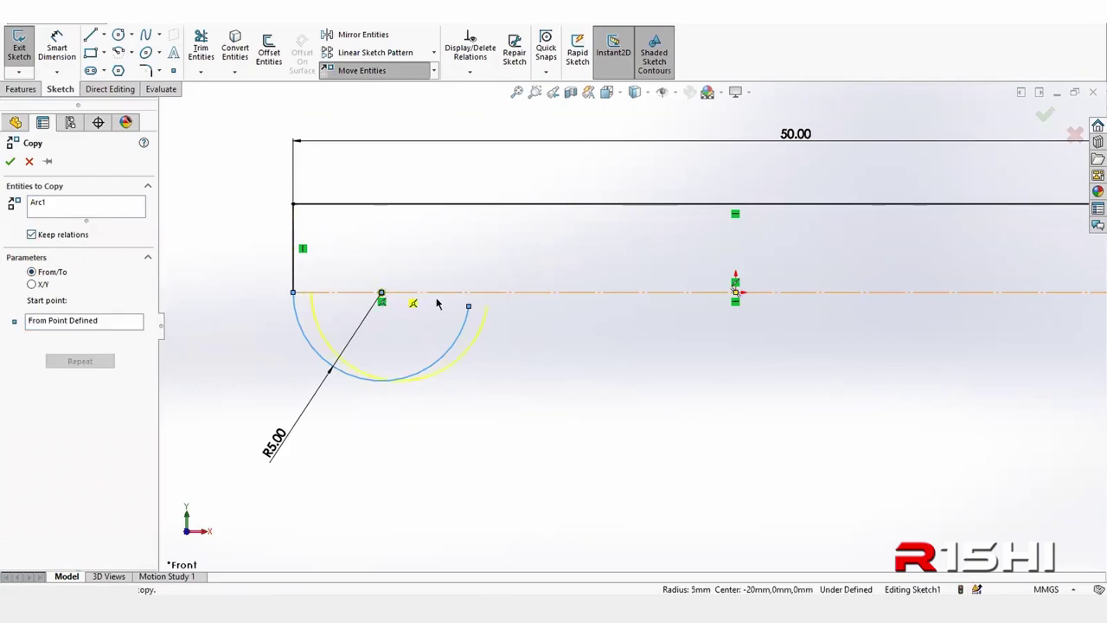
left_click(585, 294)
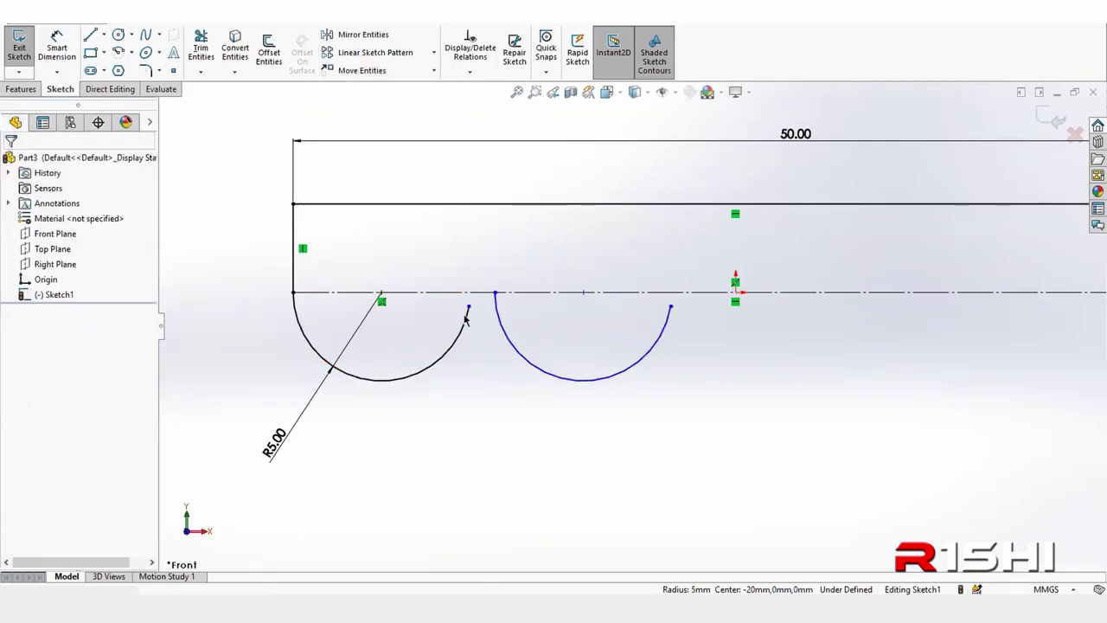
scroll(640, 337, "up", 2)
scroll(606, 318, "down", 2)
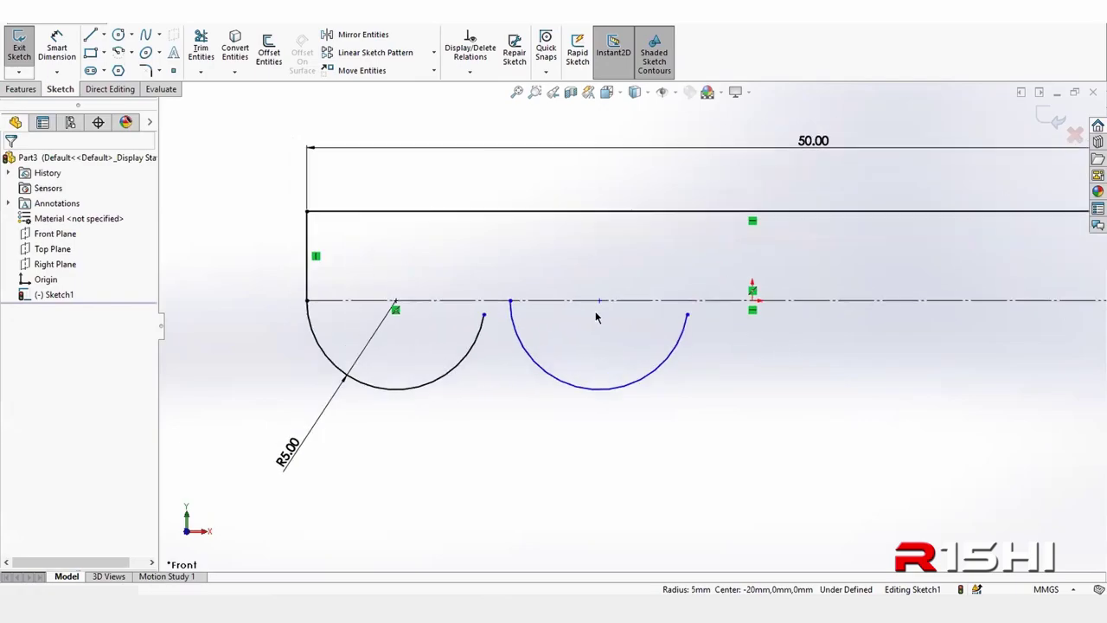
- Draw three more centre-point arcs on the centreline, the last starting at the bottom-right corner
left_click(121, 53)
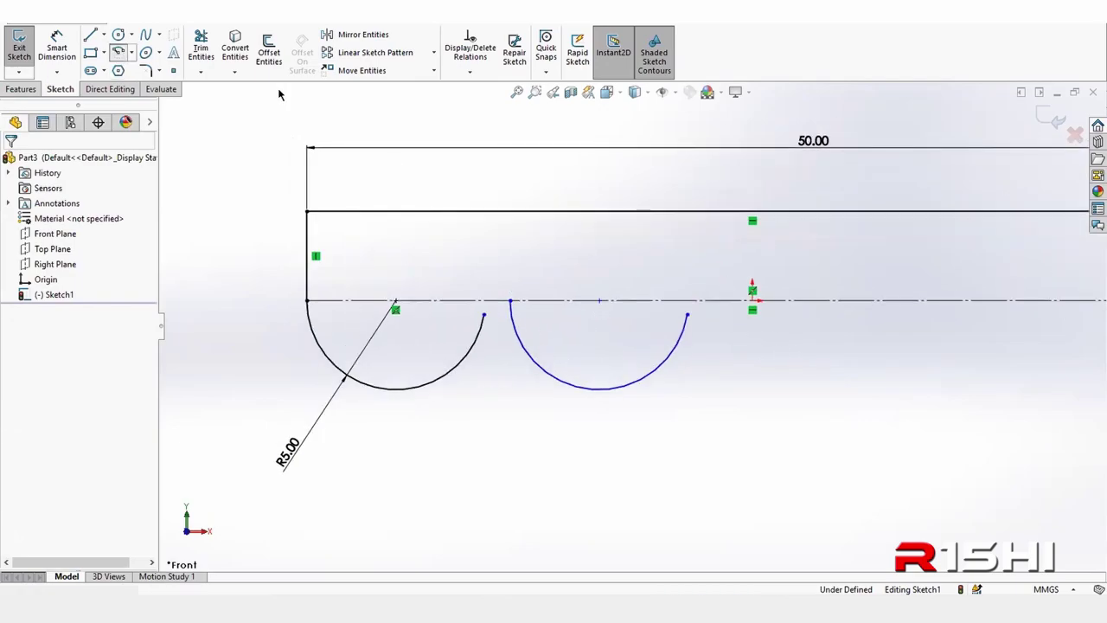
left_click(752, 300)
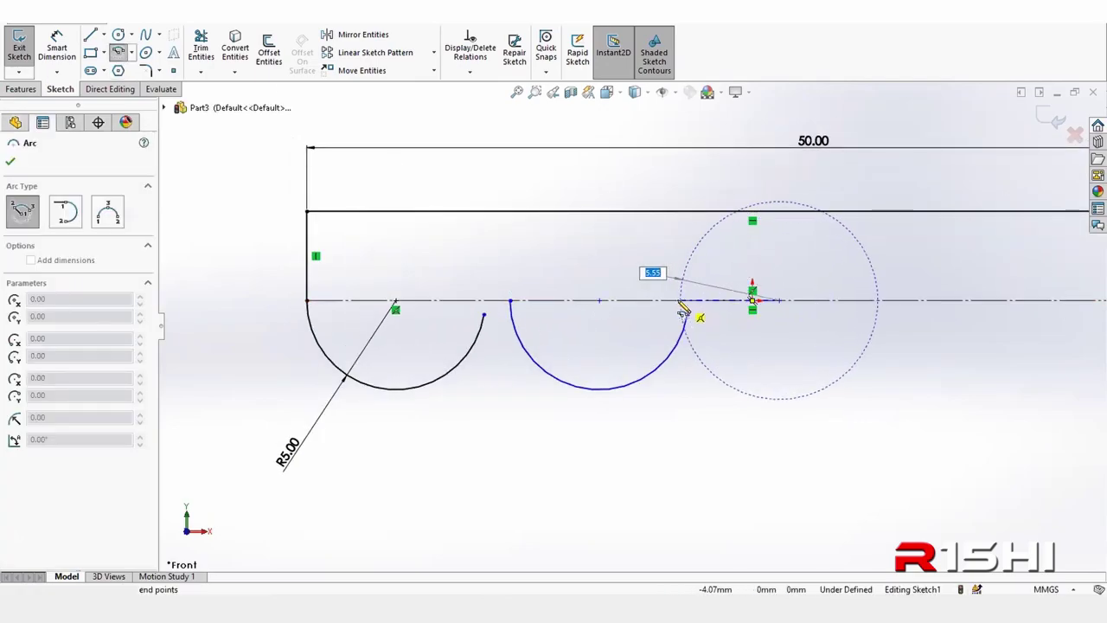
left_click(679, 300)
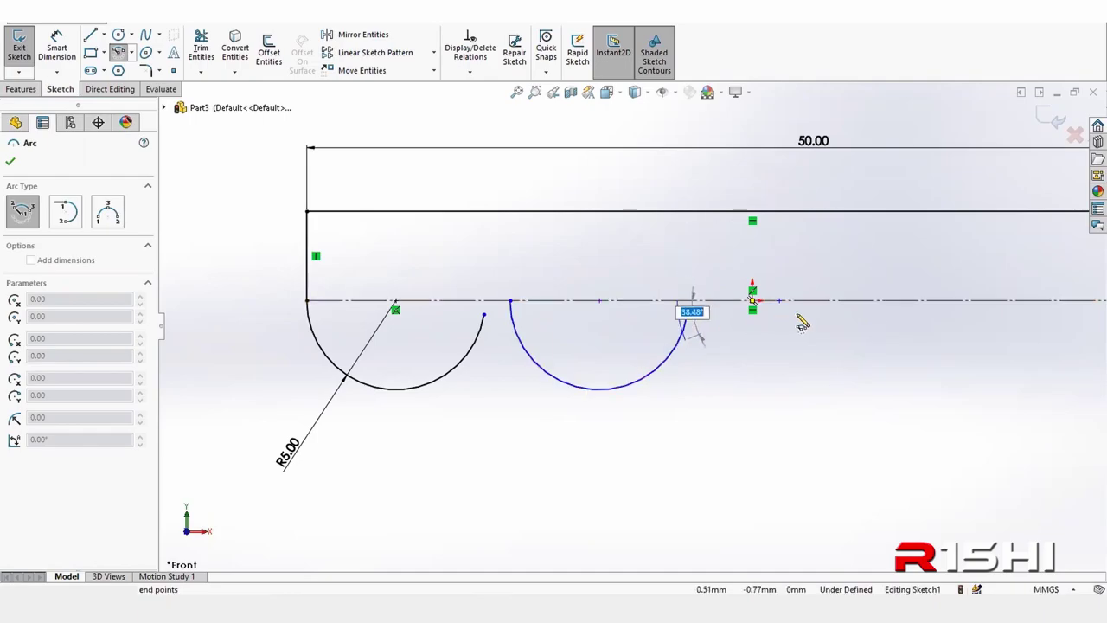
left_click(873, 304)
key("f")
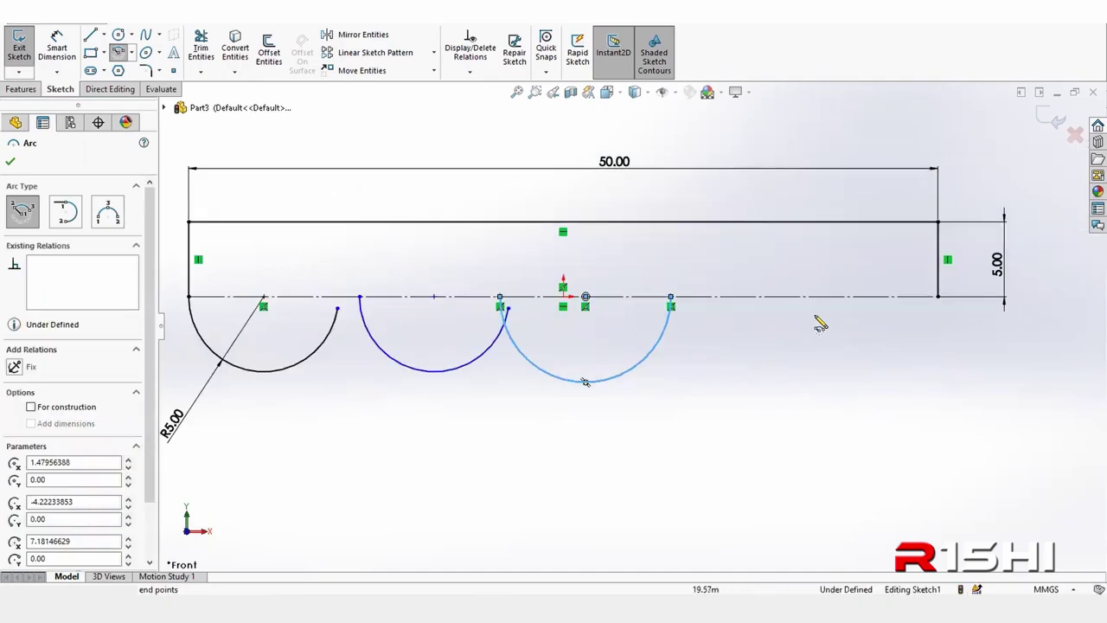
left_click(764, 297)
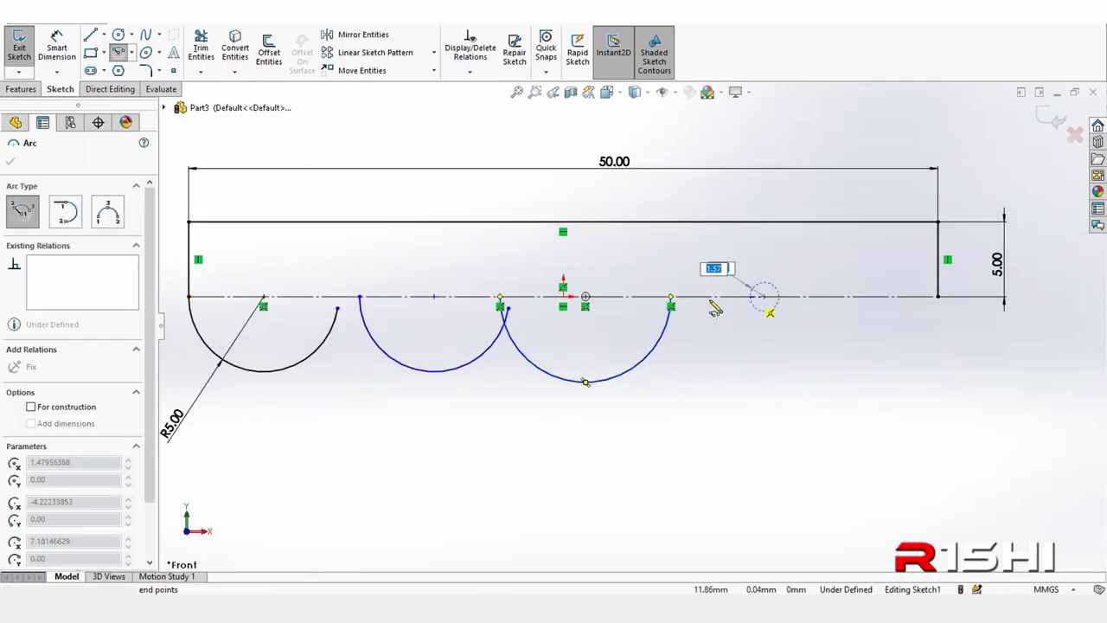
left_click(652, 305)
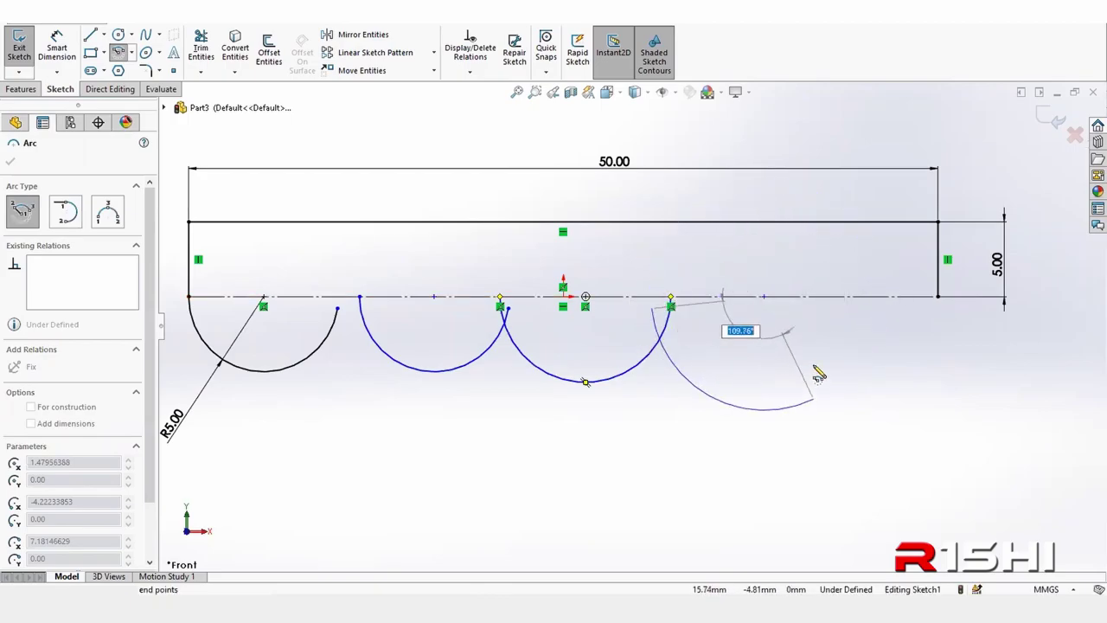
left_click(864, 312)
scroll(886, 313, "down", 3)
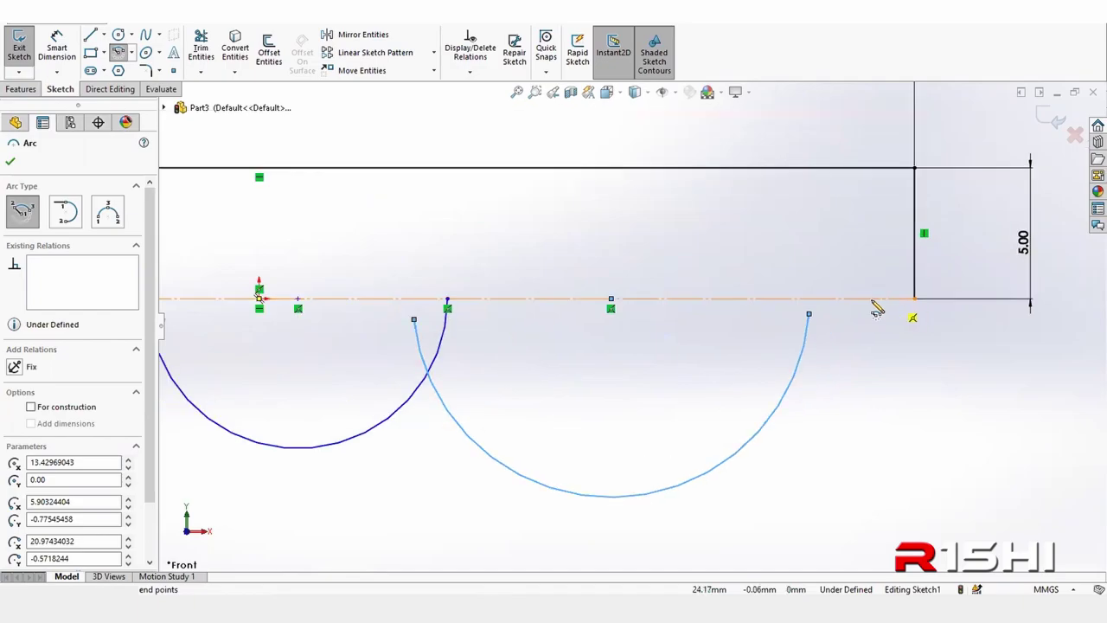
left_click(769, 299)
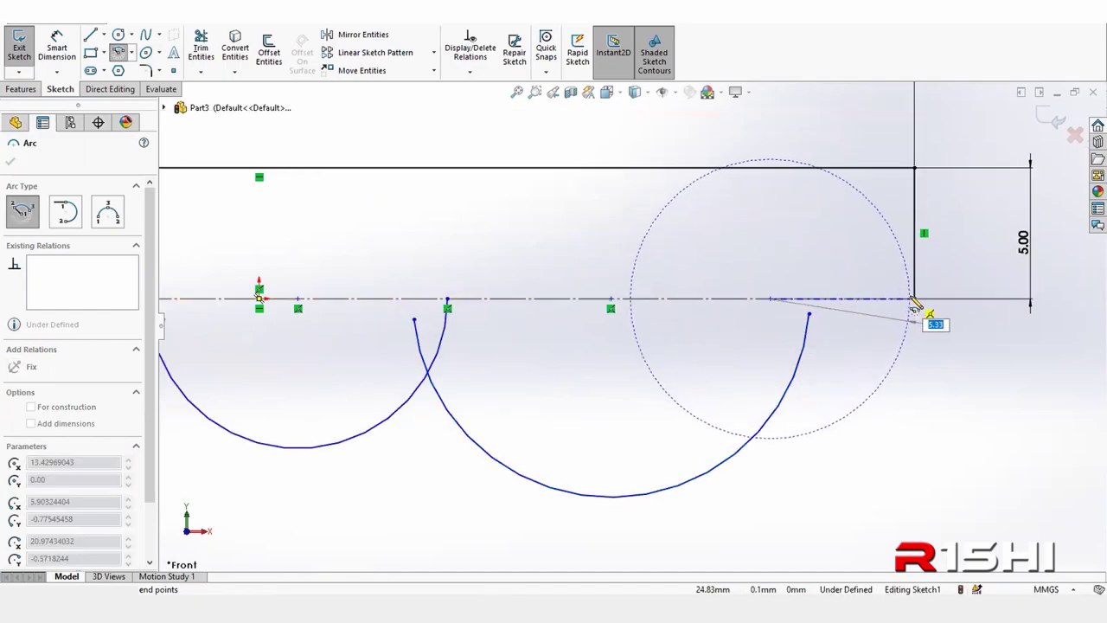
left_click(914, 298)
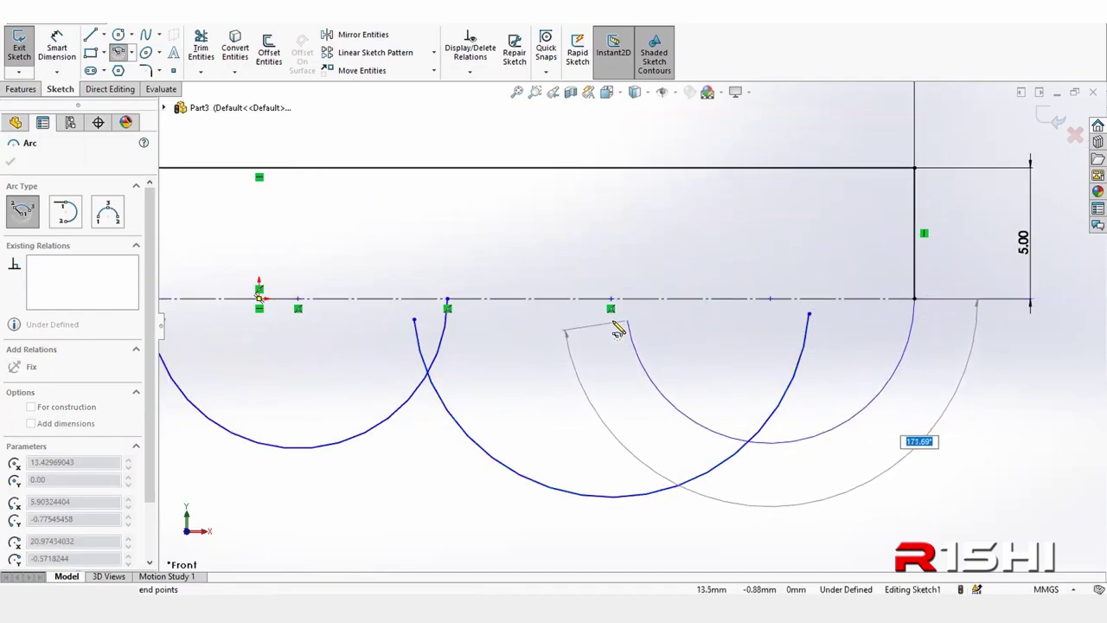
left_click(627, 318)
key("Escape")
- Select all five arcs and apply an Equal relation to them
scroll(847, 322, "up", 2)
scroll(699, 375, "up", 3)
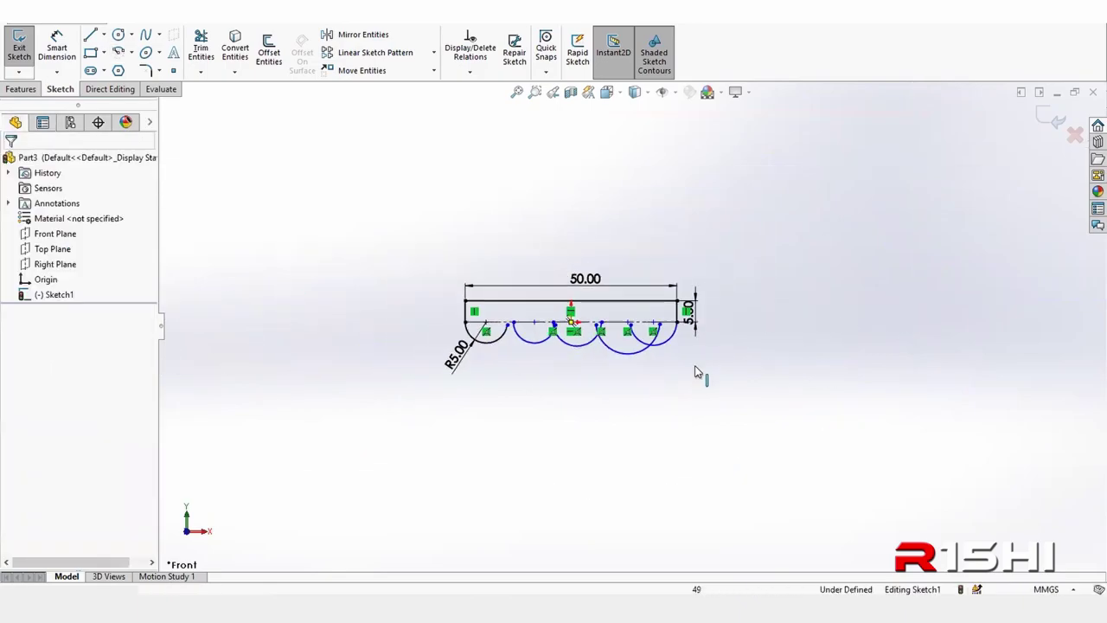
scroll(556, 329, "down", 1)
scroll(502, 350, "down", 2)
left_click(477, 302)
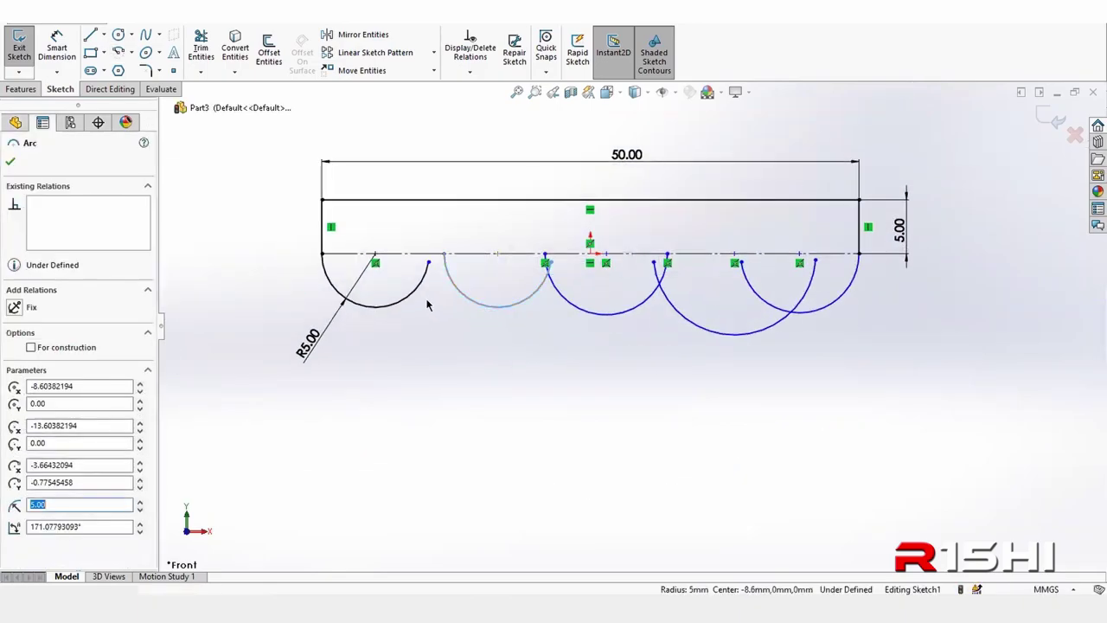
left_click(410, 294, "ctrl")
left_click(595, 313, "ctrl")
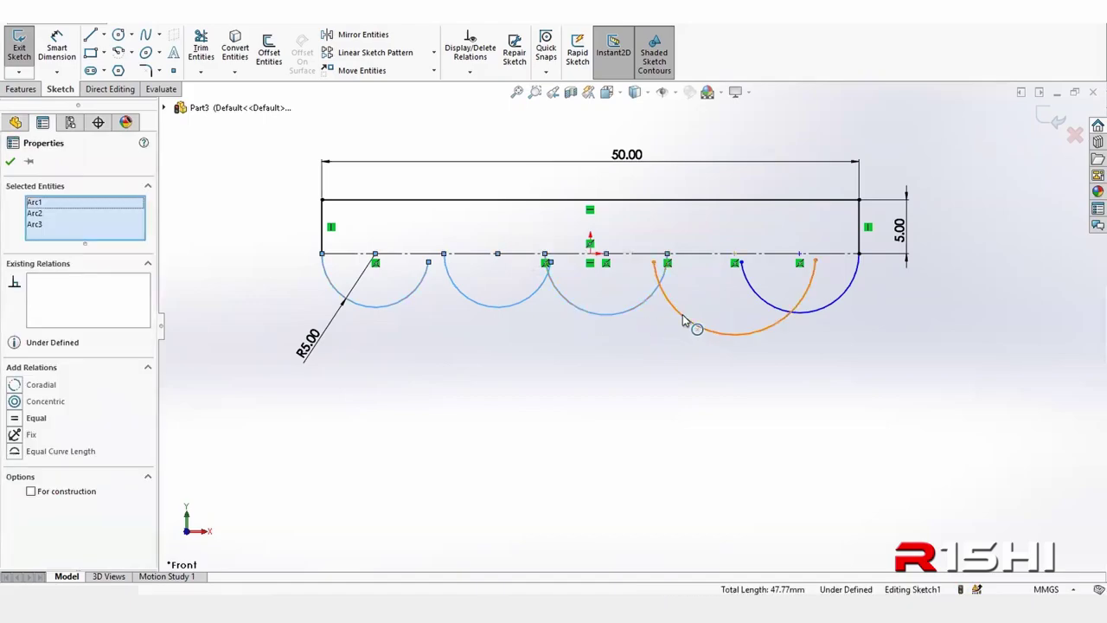
left_click(696, 328, "ctrl")
left_click(775, 308, "ctrl")
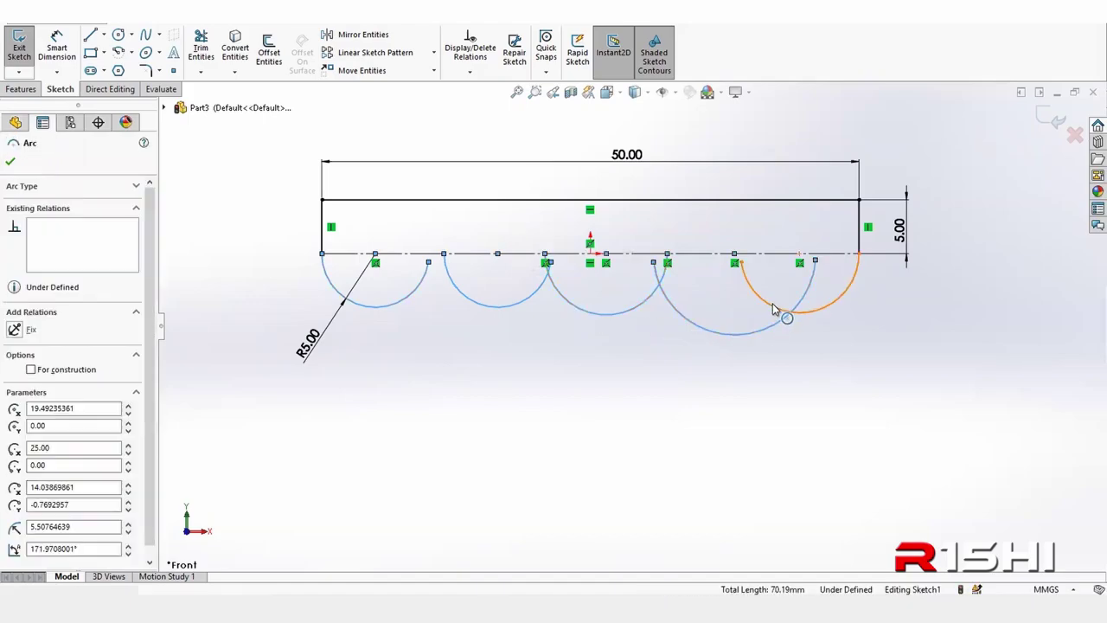
left_click(854, 245)
- Drag the arc centres left along the centreline so neighbouring scallop endpoints touch
left_click(862, 375)
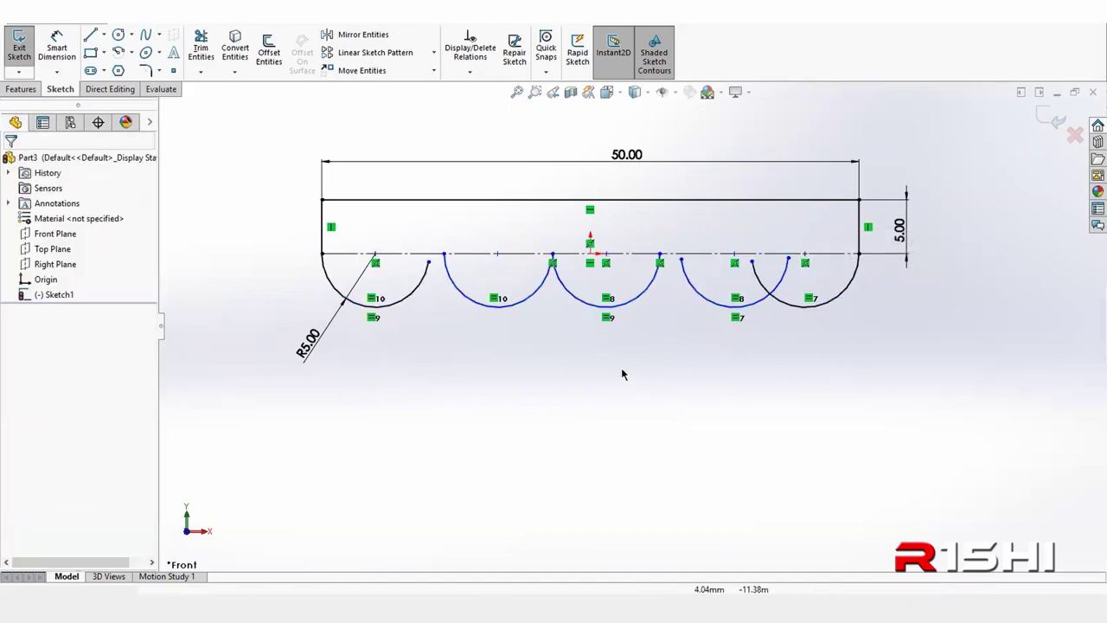
scroll(489, 273, "down", 2)
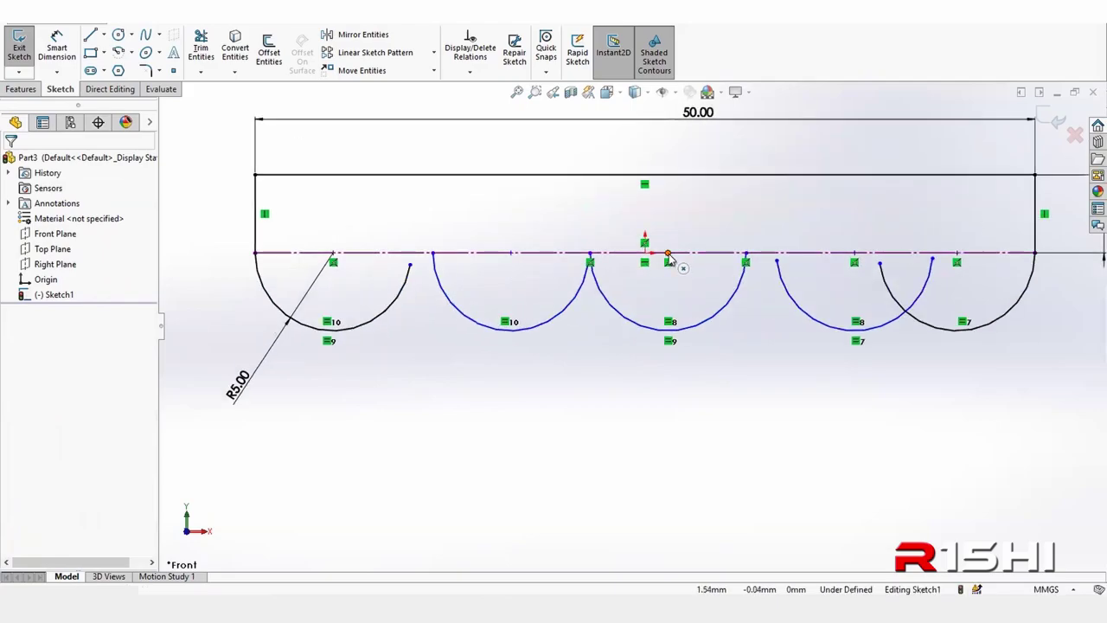
left_click_drag(670, 255, 647, 253)
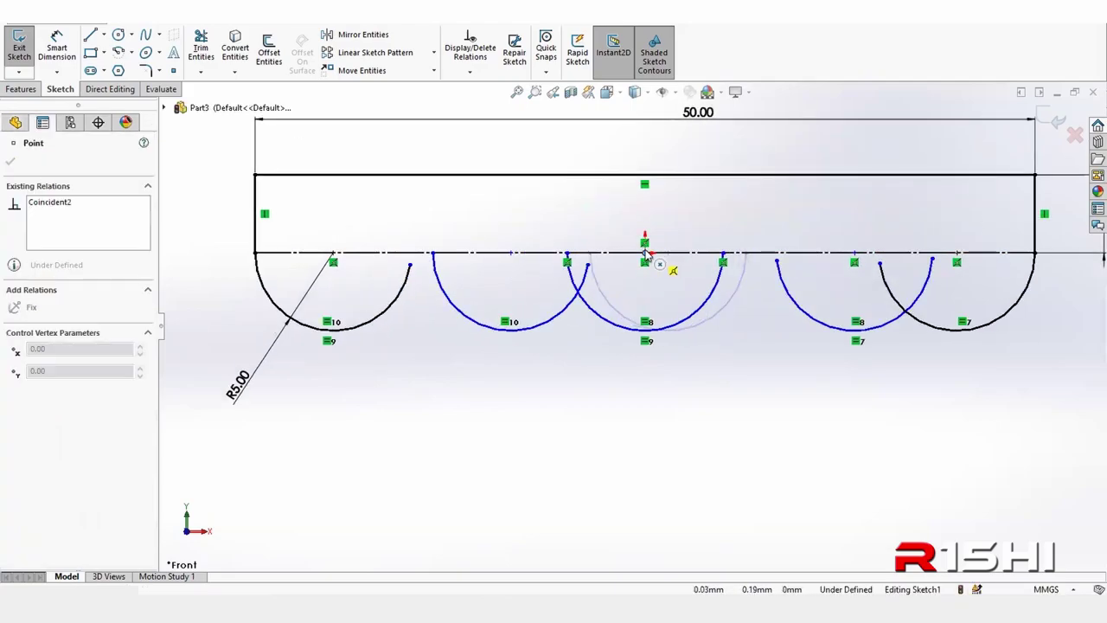
left_click(668, 382)
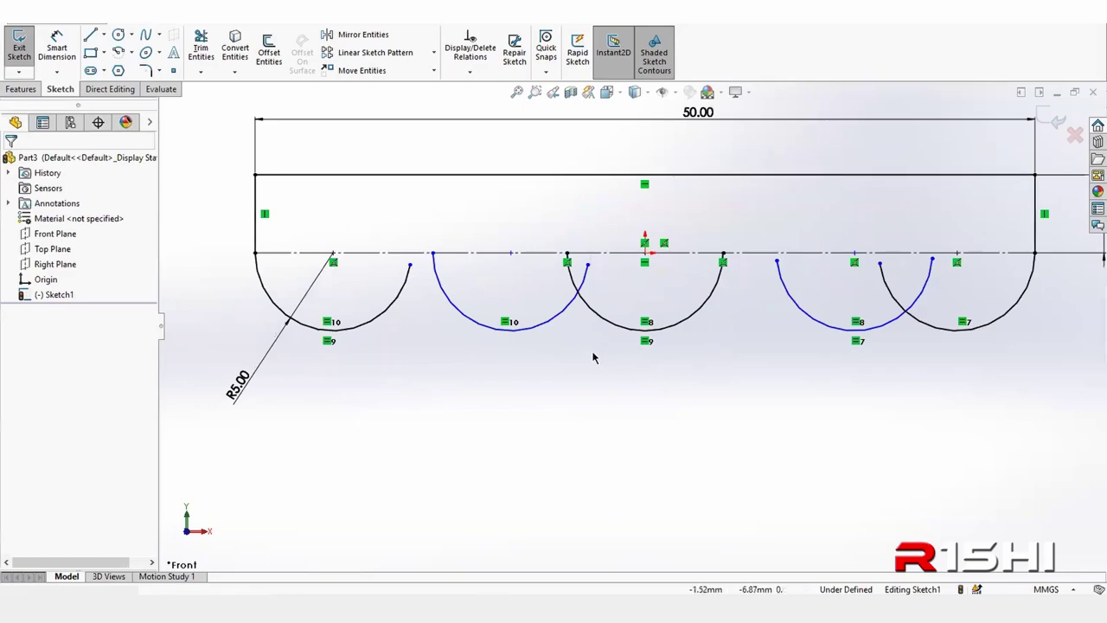
left_click_drag(509, 256, 489, 254)
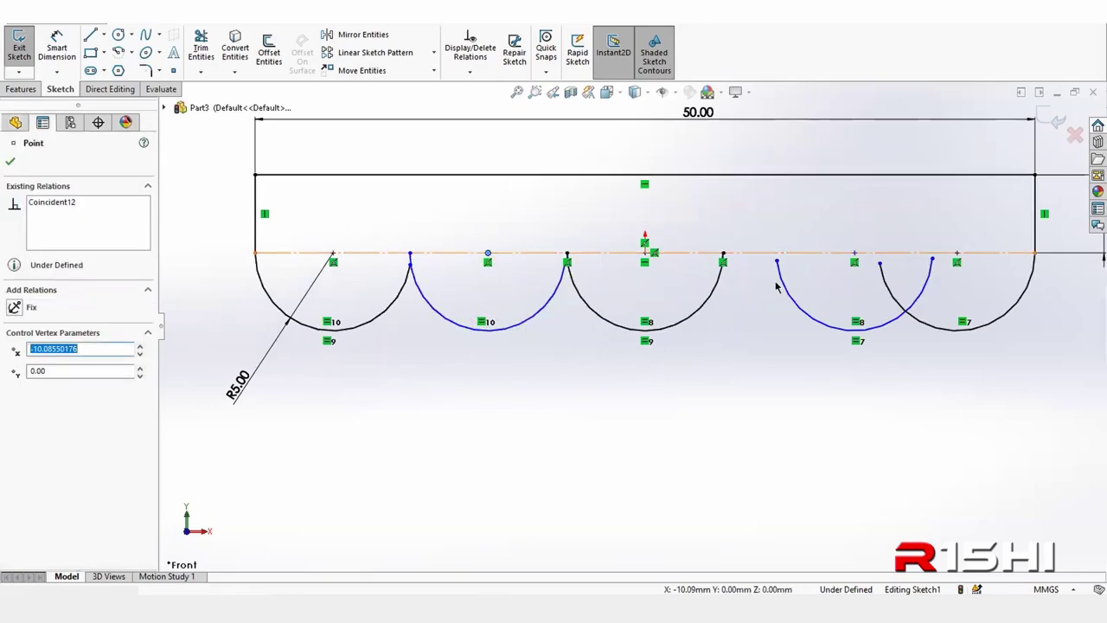
left_click_drag(854, 257, 799, 256)
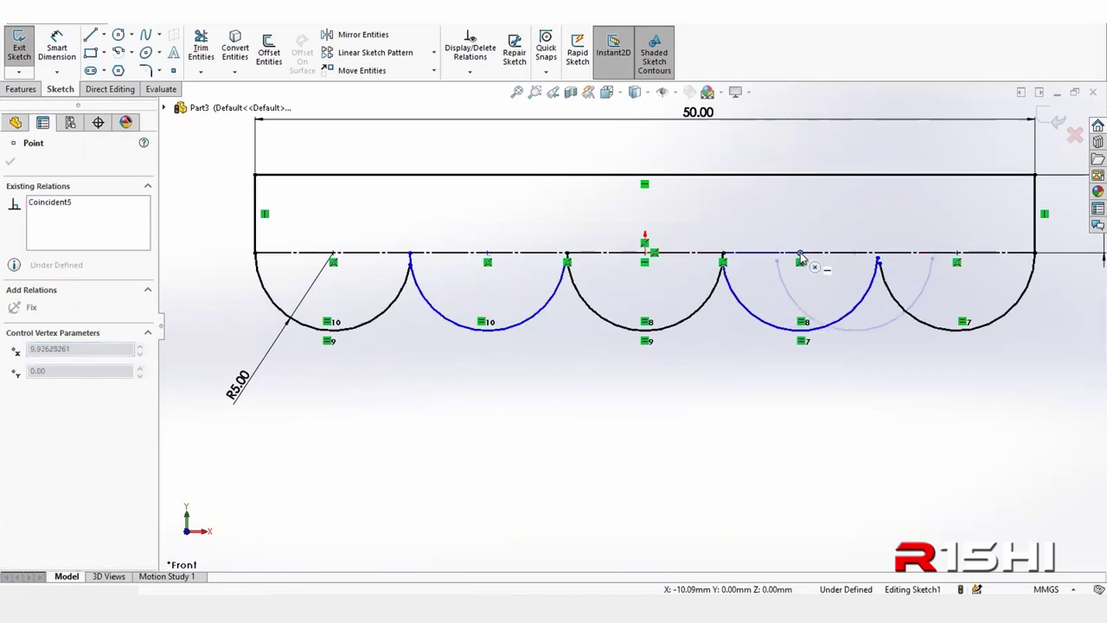
left_click(880, 265)
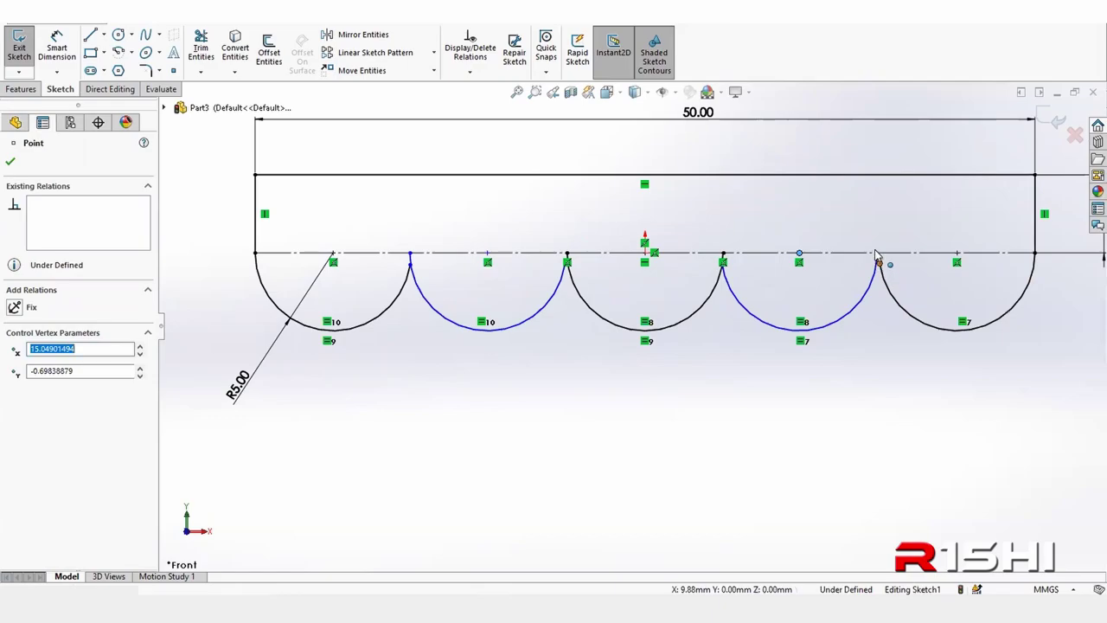
left_click_drag(878, 259, 638, 337)
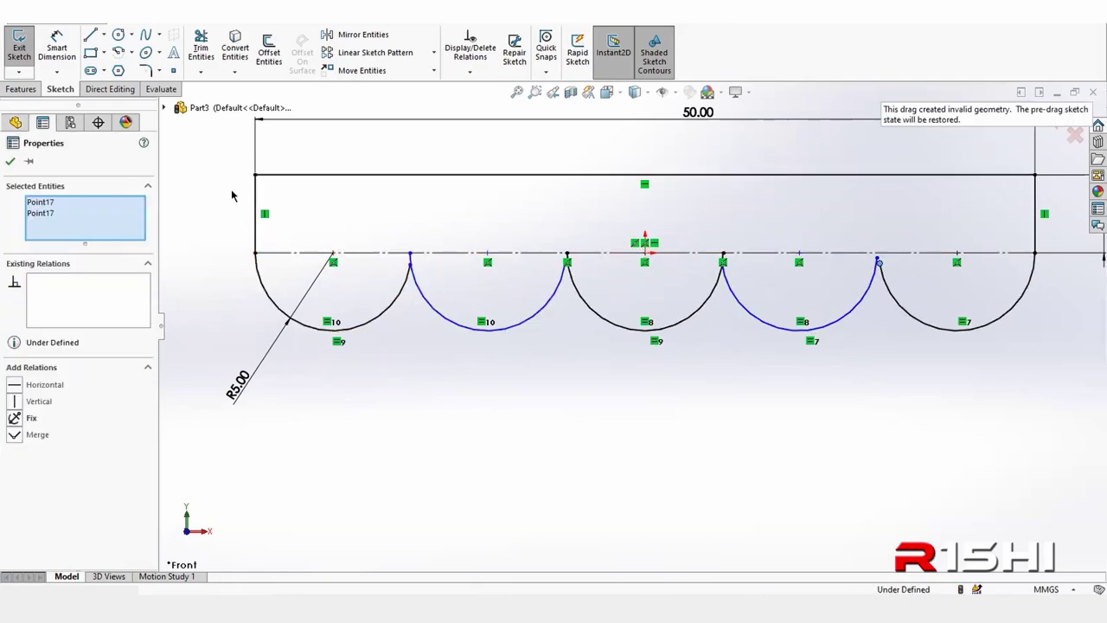
left_click(146, 70)
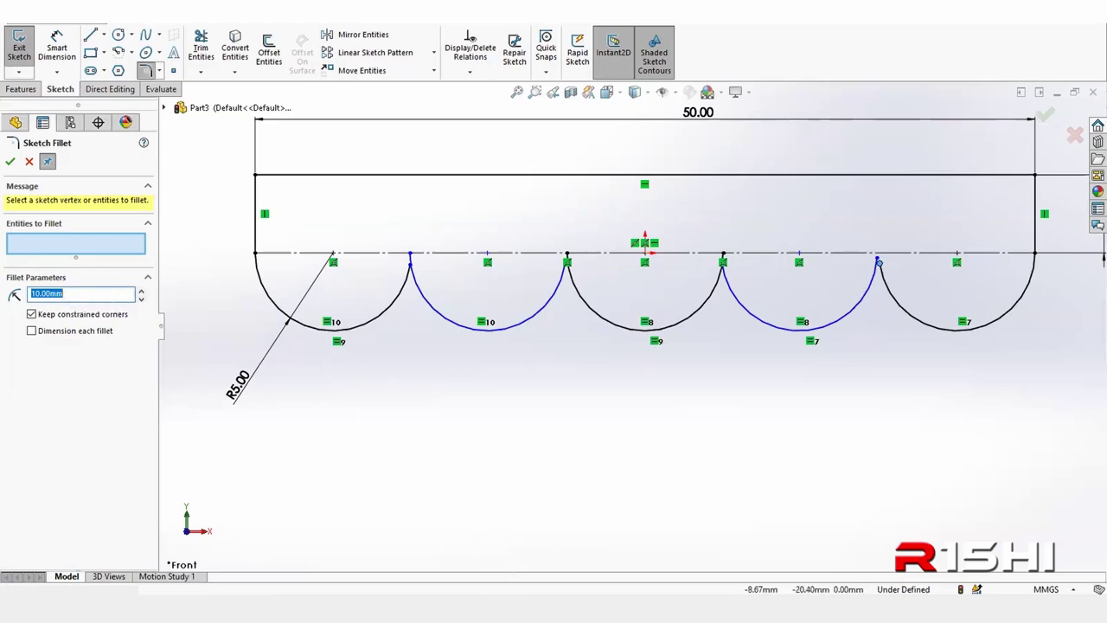
- Set the fillet radius to 1 mm and fillet the first cusp between neighbouring arcs
type("1")
left_click(411, 287)
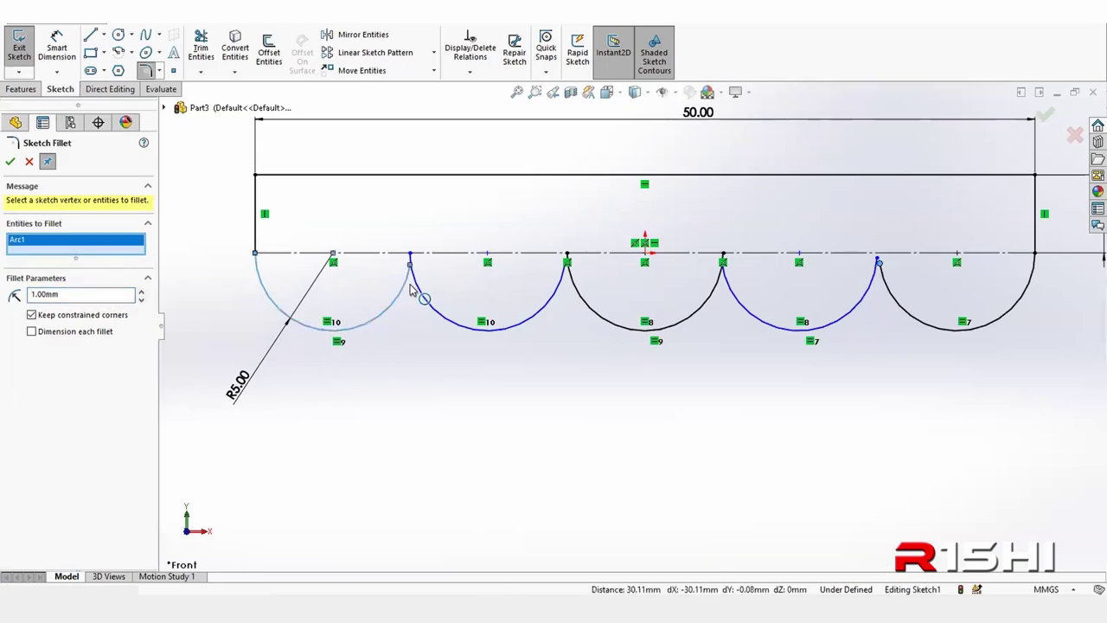
left_click(413, 290)
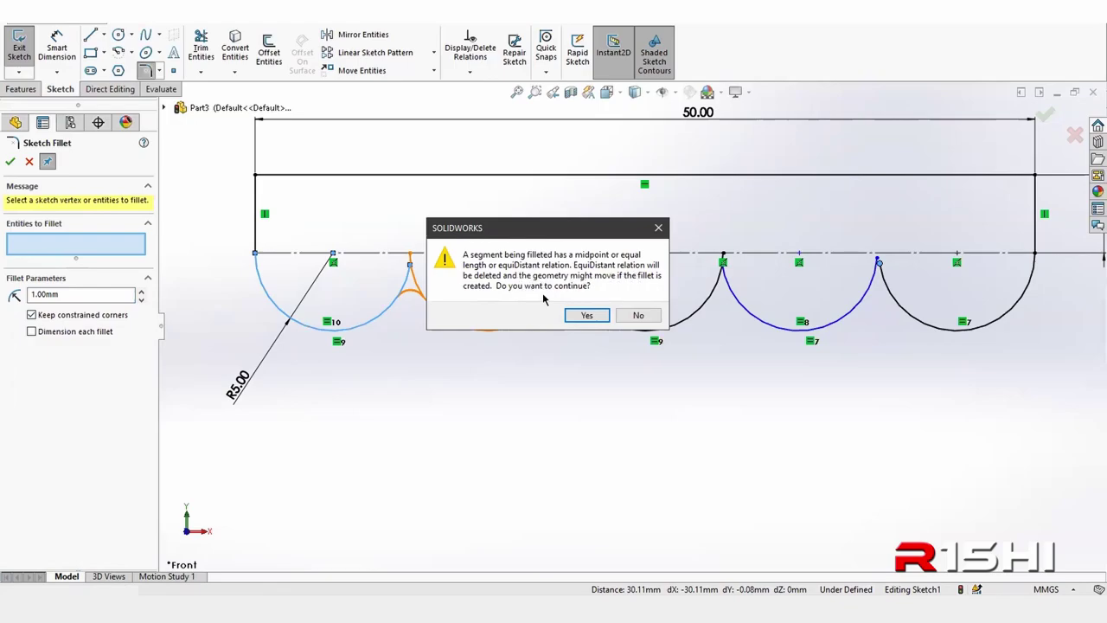
left_click(585, 316)
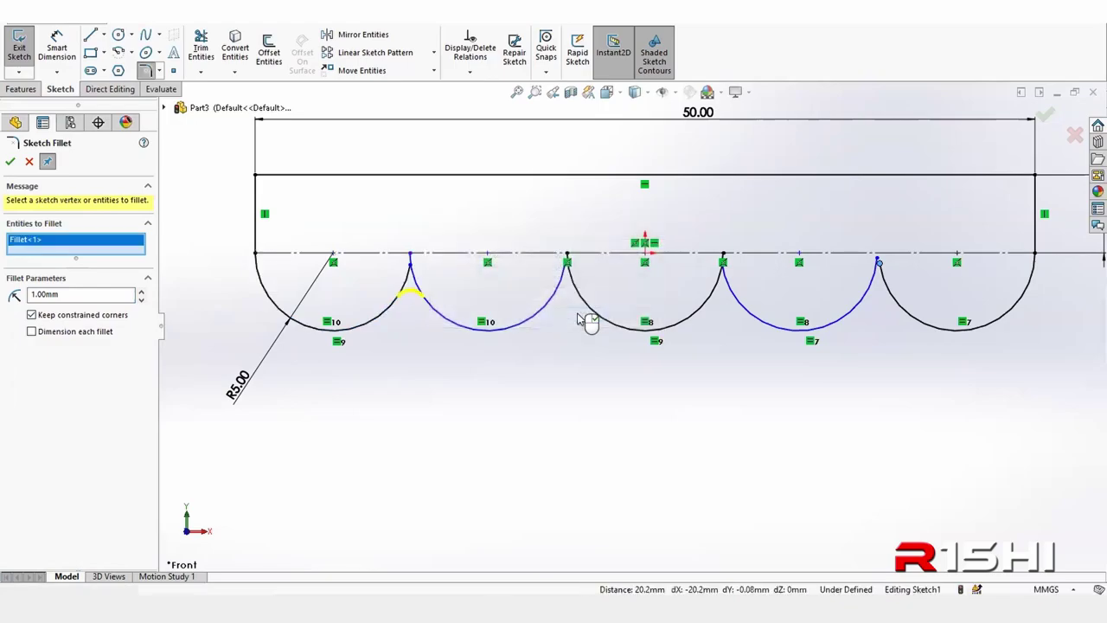
left_click(9, 162)
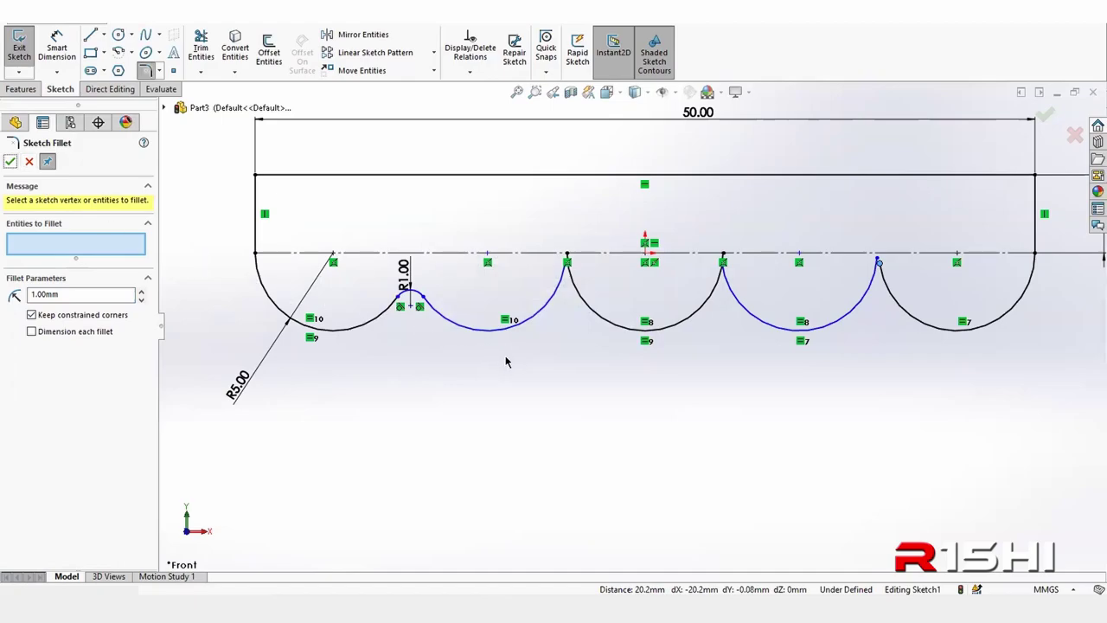
- Clear a failed selection and add an R1 fillet at the cusp right of centre
left_click(556, 311)
left_click(573, 290)
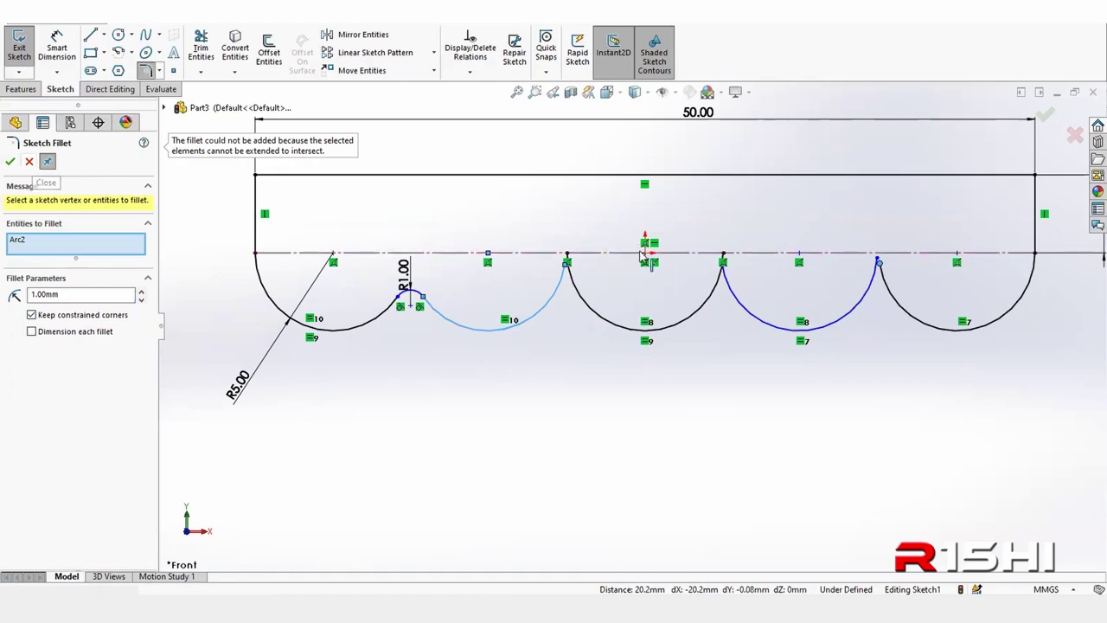
right_click(61, 243)
left_click(121, 249)
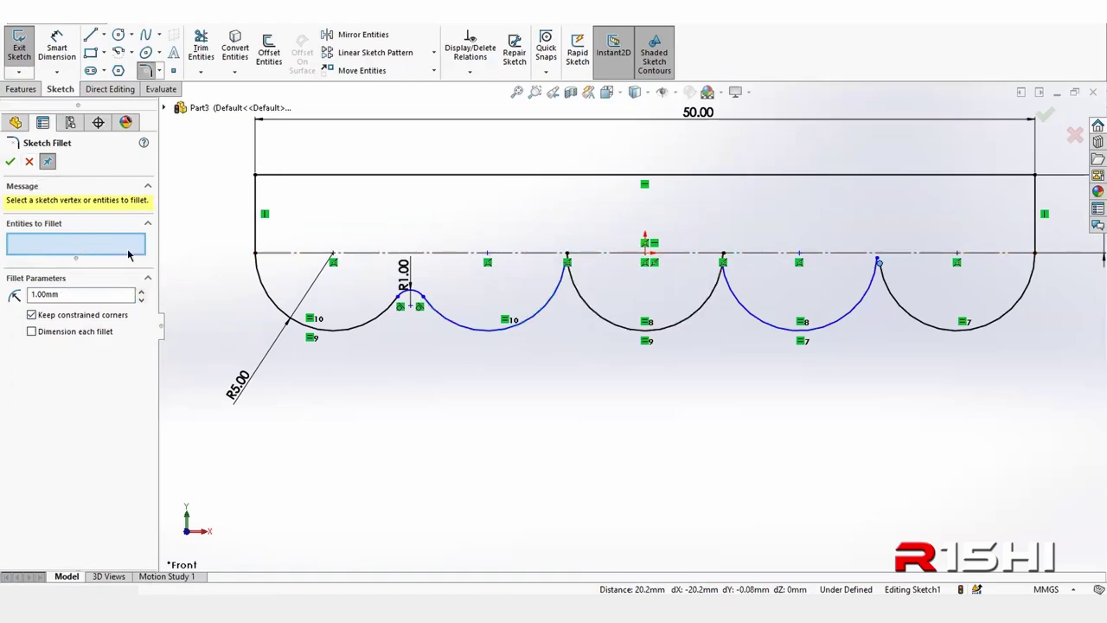
left_click(870, 299)
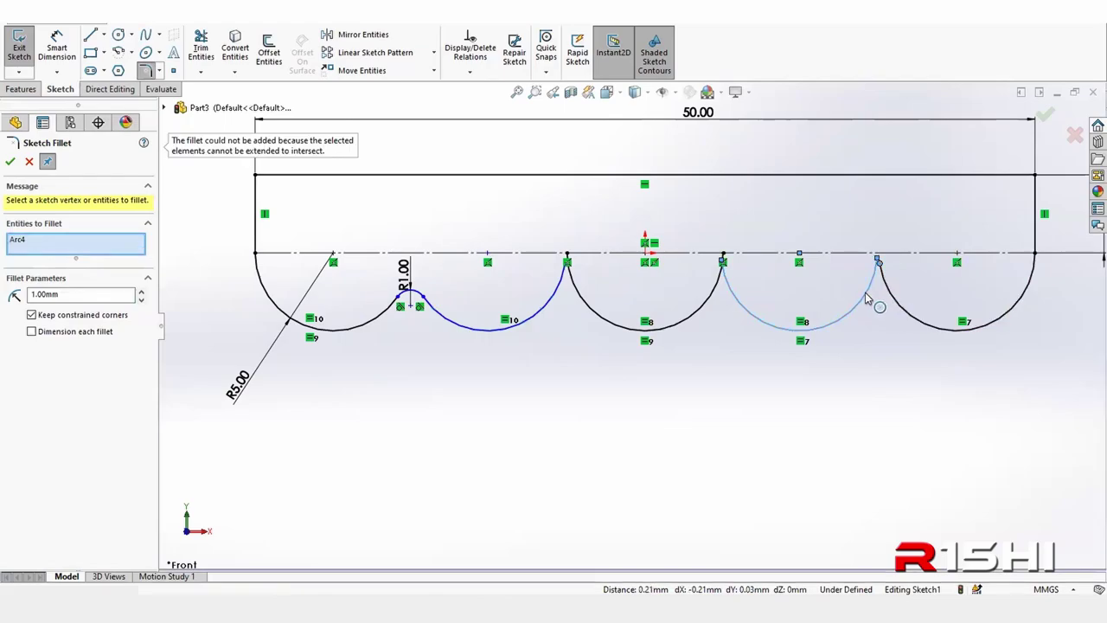
left_click(867, 299)
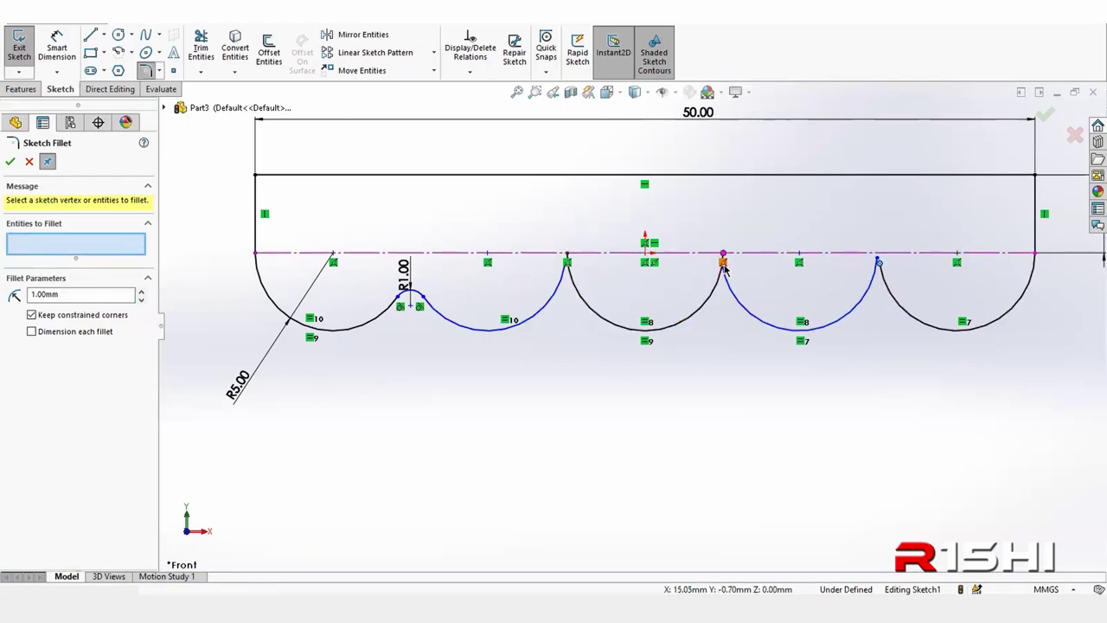
left_click(732, 302)
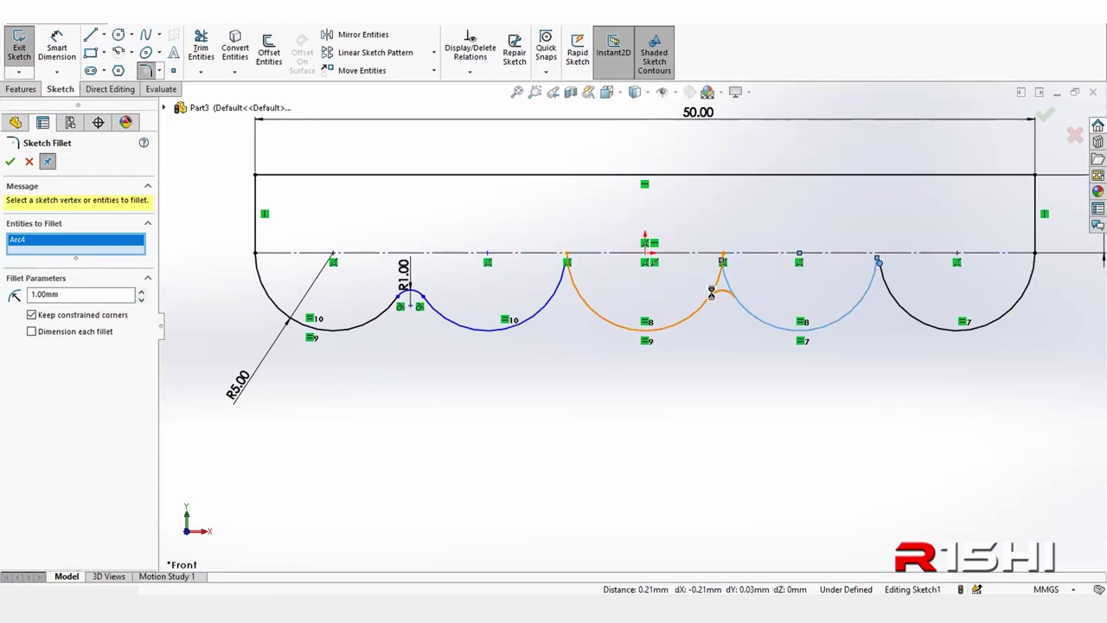
left_click(710, 297)
left_click(579, 320)
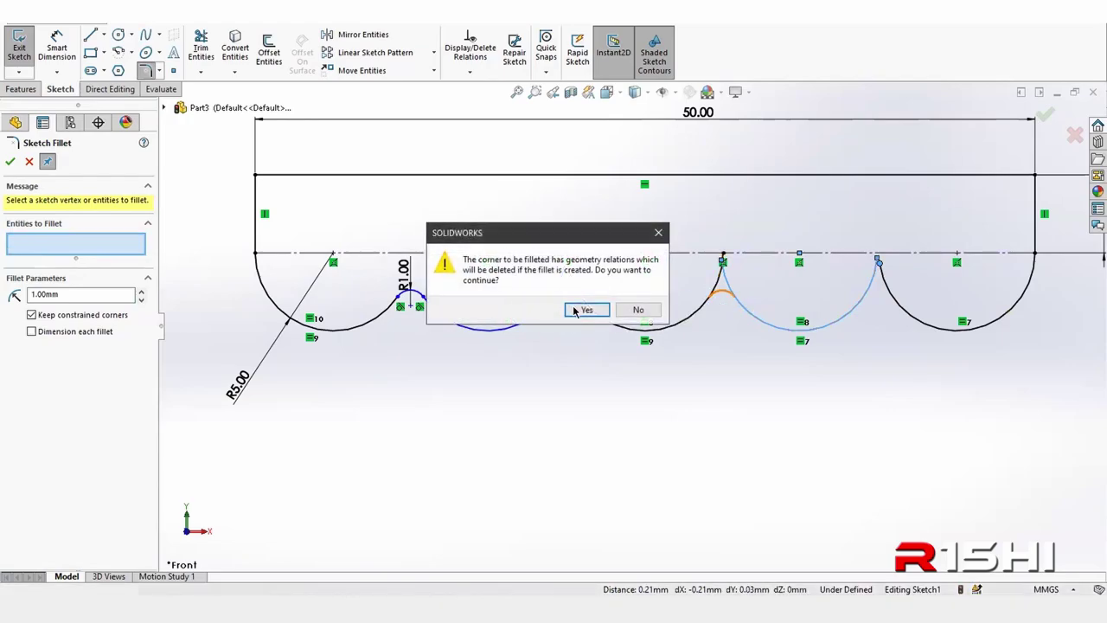
left_click(588, 311)
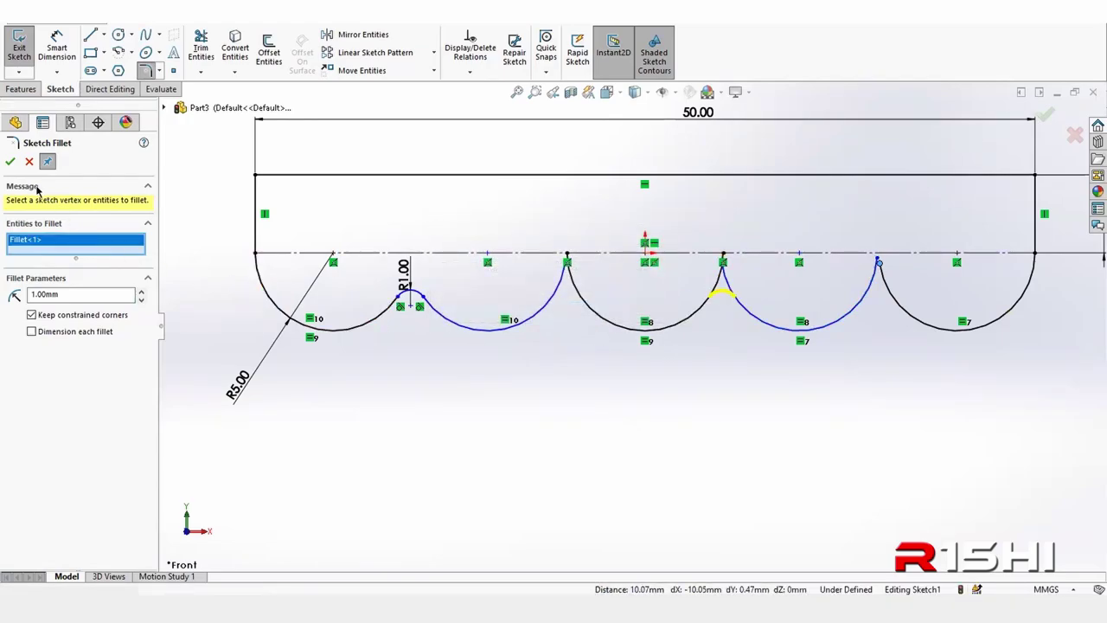
left_click(9, 163)
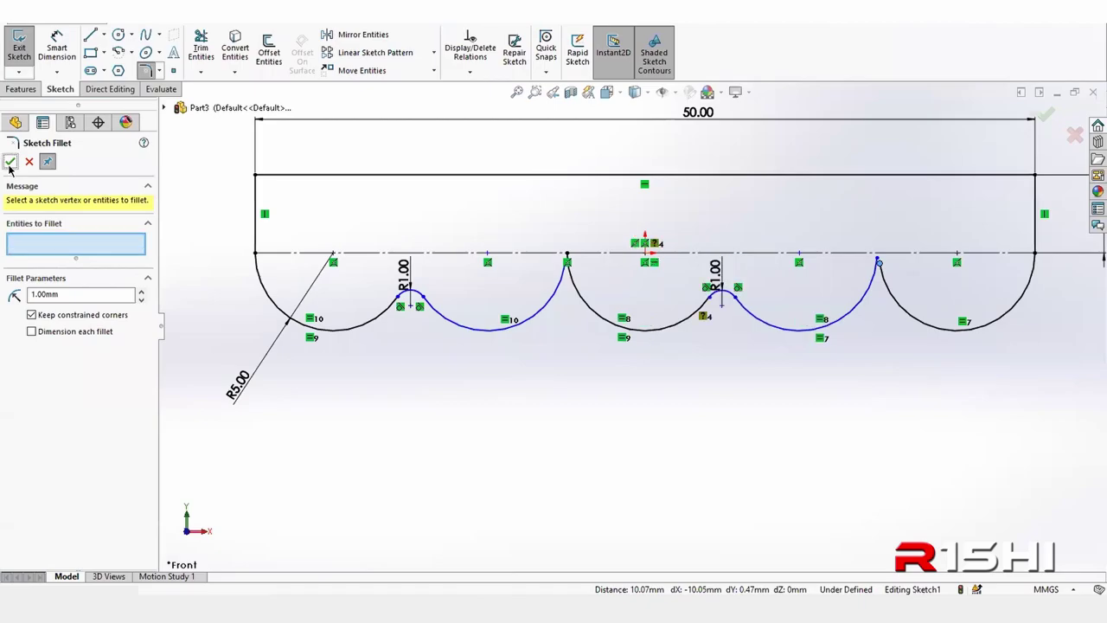
- Fillet the next cusp with R1, then close the fillet command
left_click(871, 301)
left_click(885, 296)
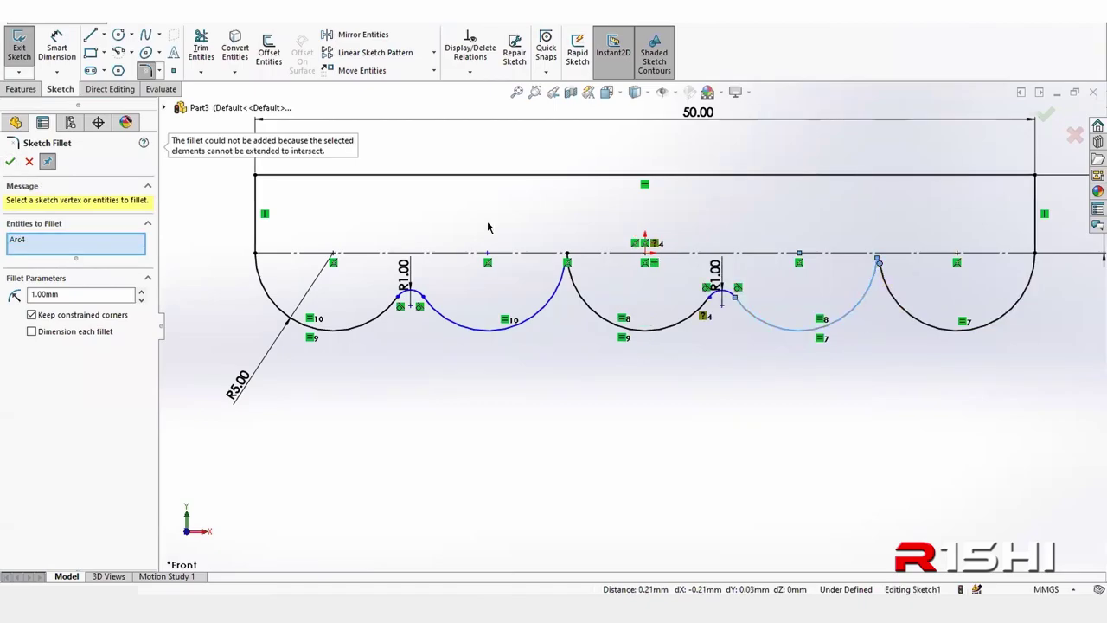
left_click(575, 299)
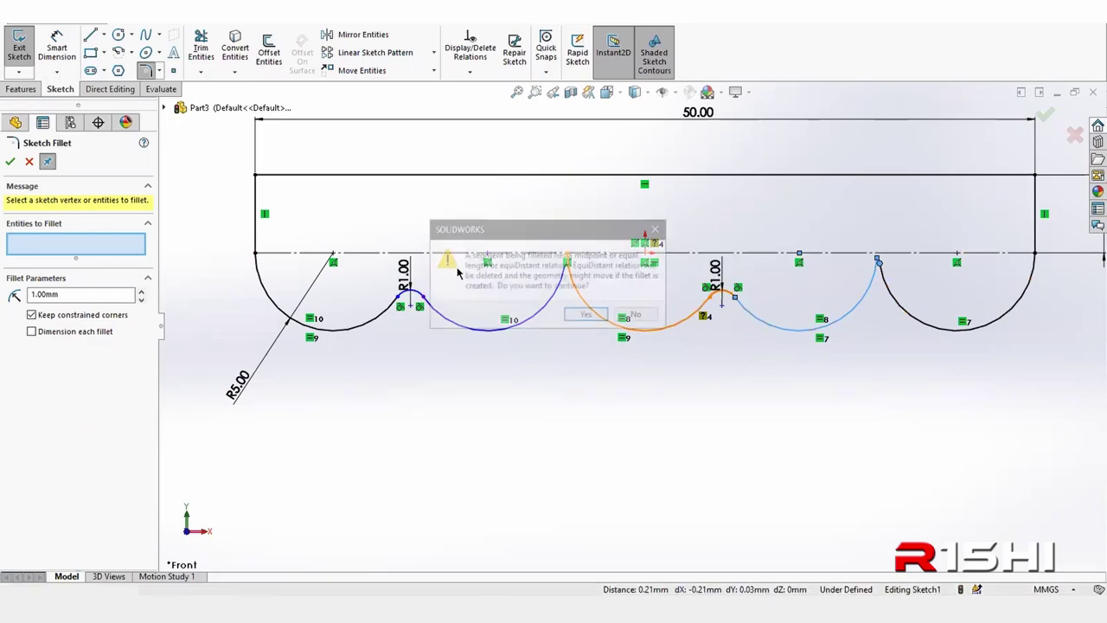
left_click(584, 313)
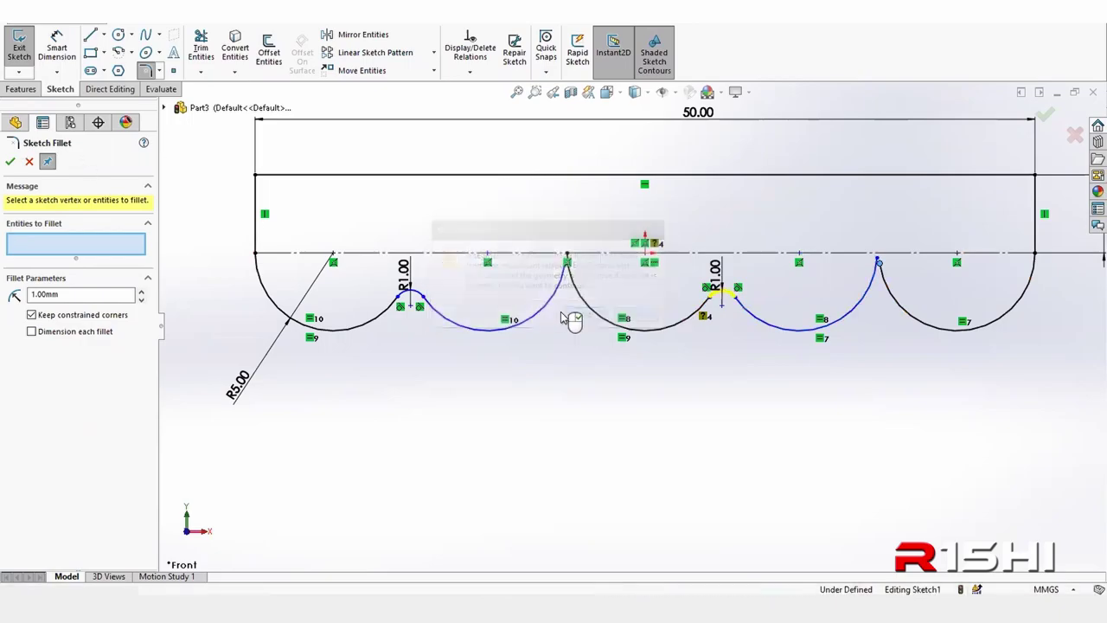
left_click(9, 163)
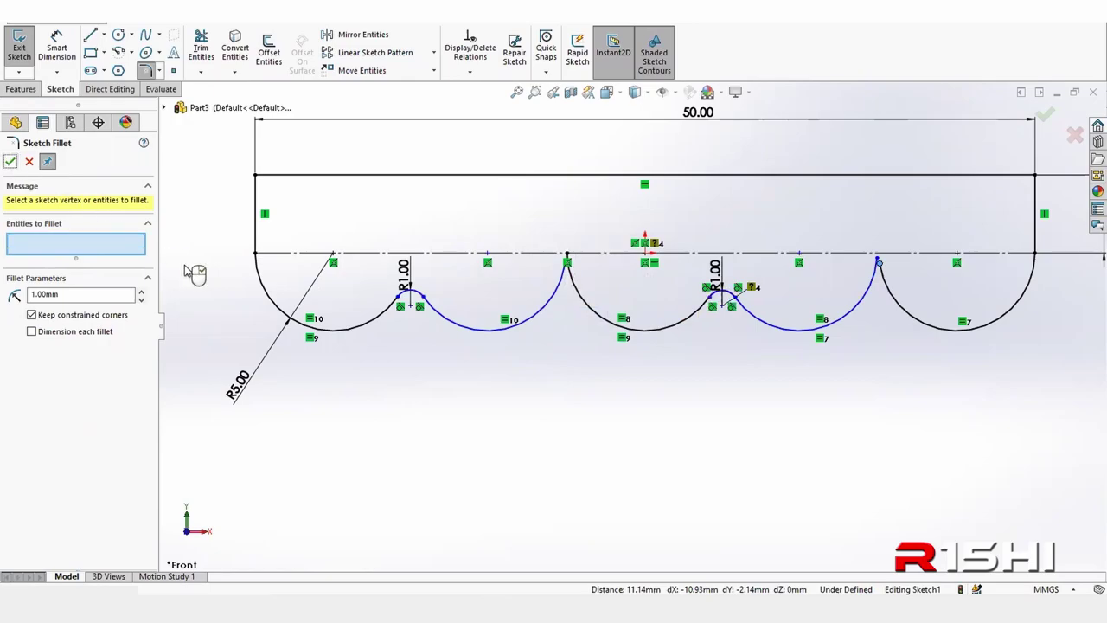
left_click(29, 160)
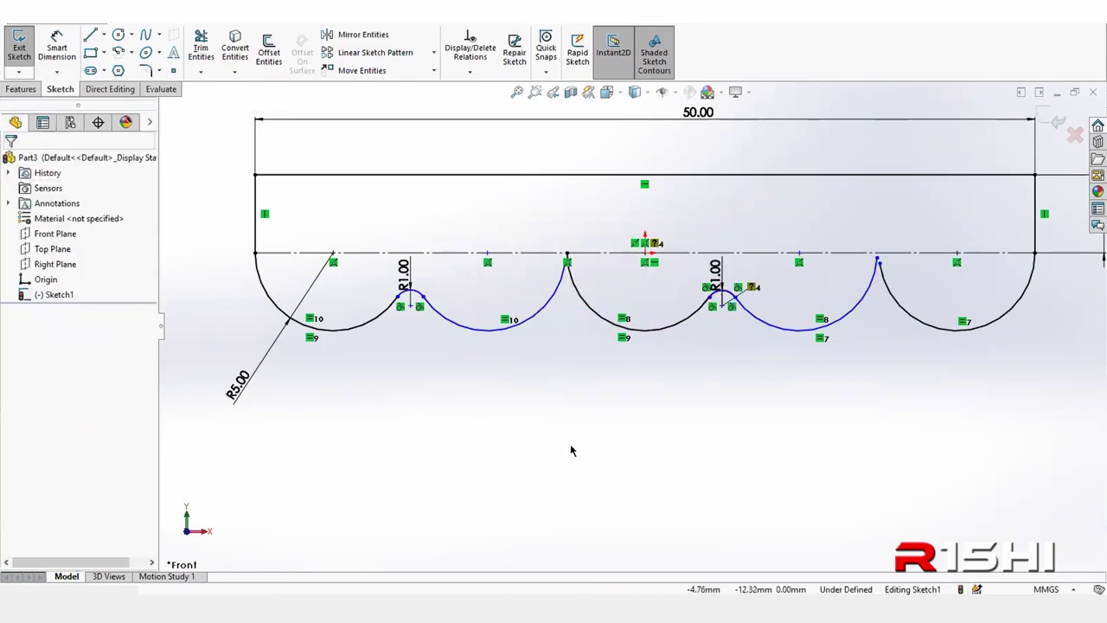
- Zoom to the cusp and pull the curve endpoint off it to free it
left_click(560, 389)
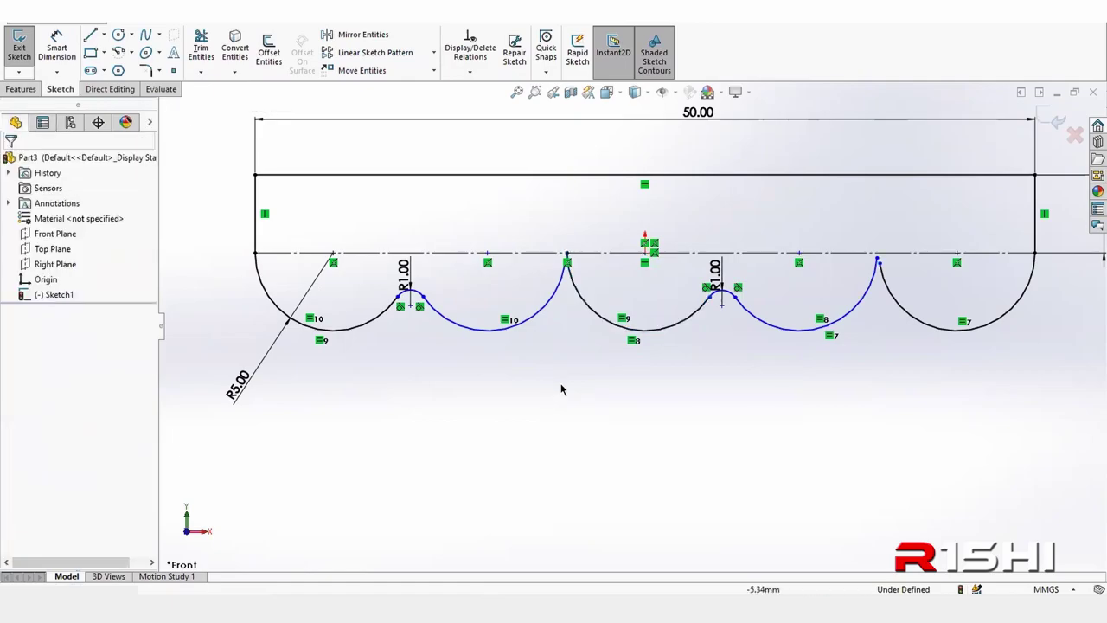
scroll(585, 265, "down", 3)
scroll(615, 273, "down", 3)
left_click(615, 269)
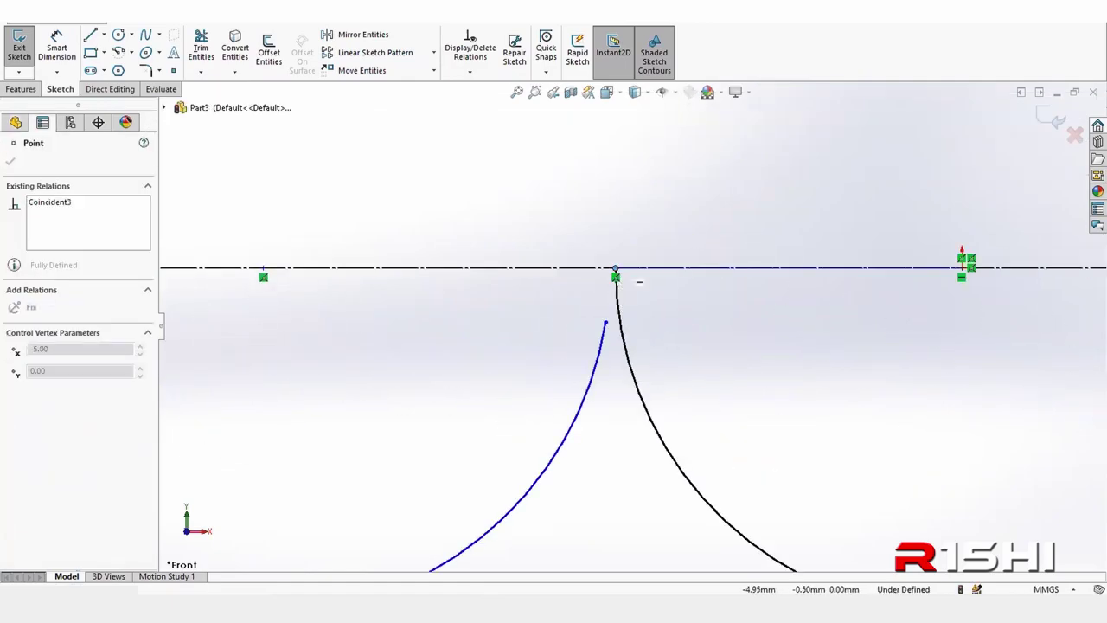
left_click(614, 277)
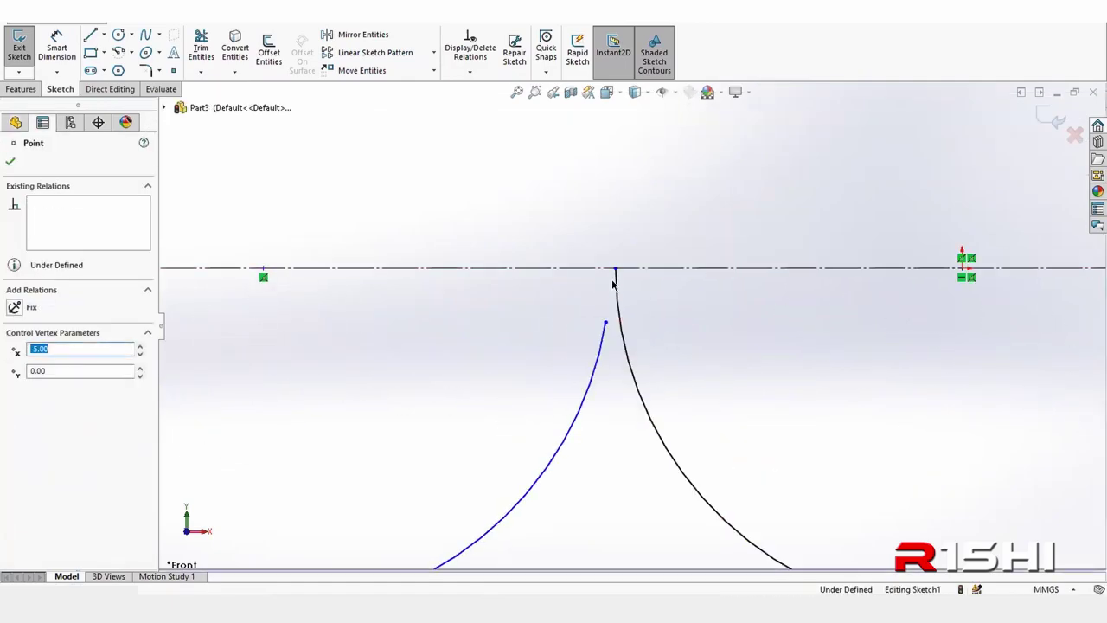
mouse_move(615, 276)
left_mouse_down()
mouse_move(603, 317)
mouse_move(624, 320)
left_mouse_up()
left_click(617, 316)
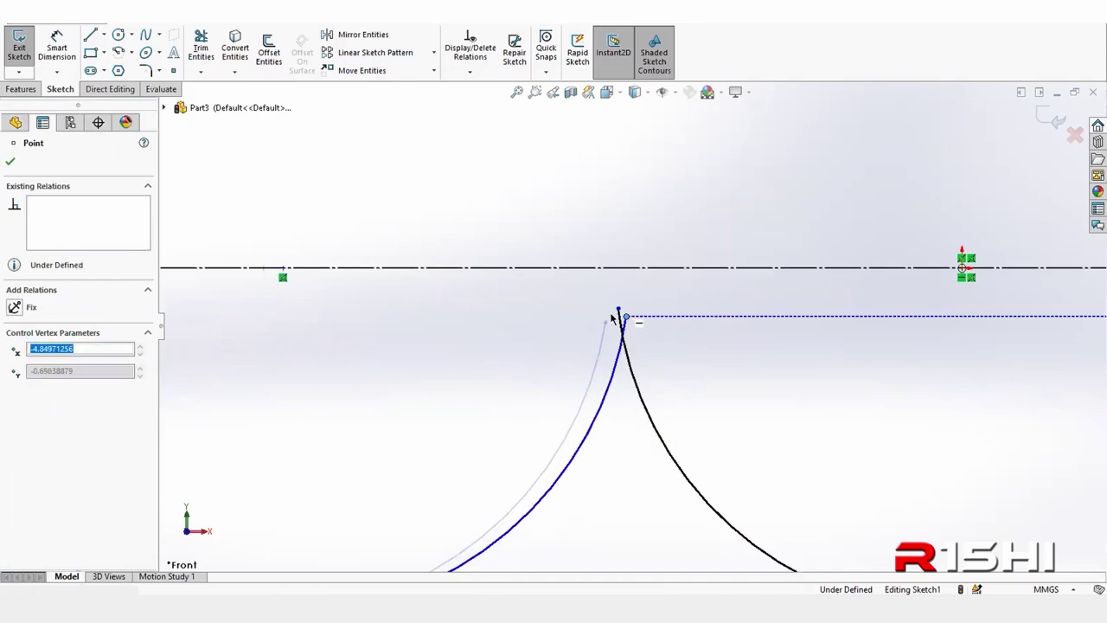
- Drag the freed curve end onto the neighbouring arc's endpoint, then fit the whole sketch in view
scroll(624, 320, "up", 2)
scroll(507, 321, "up", 2)
scroll(456, 367, "up", 1)
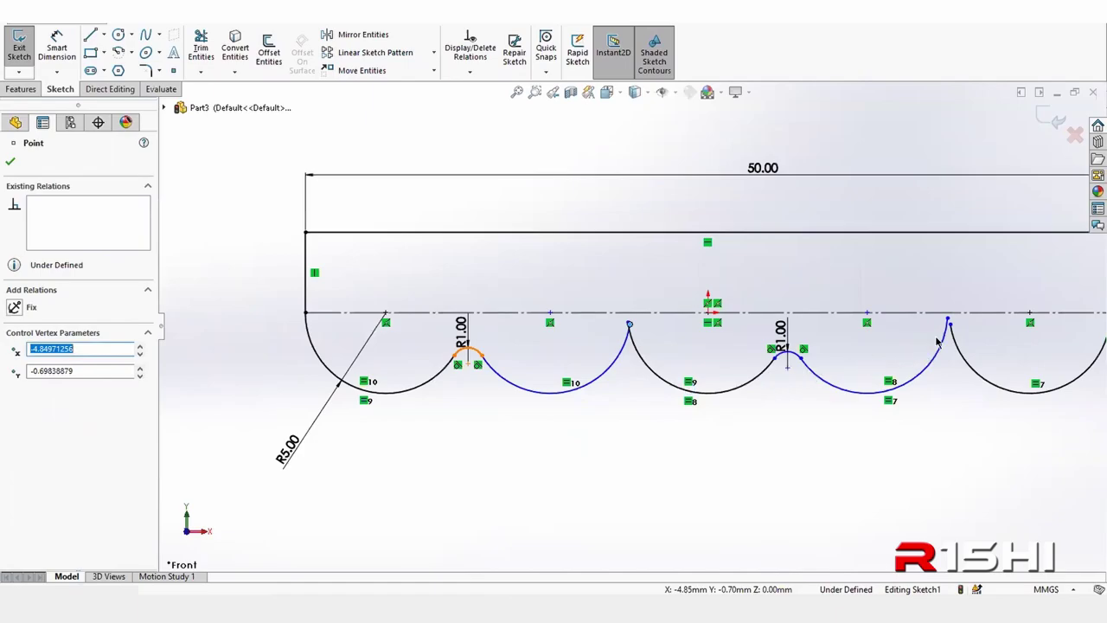
scroll(929, 333, "down", 3)
scroll(845, 314, "down", 1)
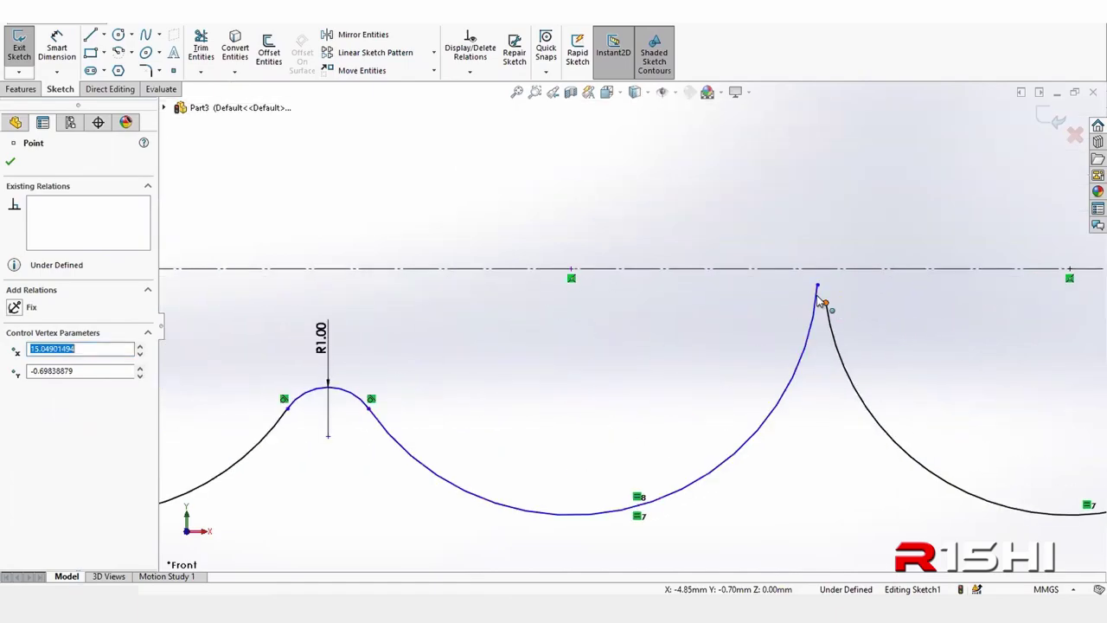
mouse_move(817, 297)
left_mouse_down()
mouse_move(815, 287)
mouse_move(822, 301)
left_mouse_up()
left_click(658, 336)
key("f")
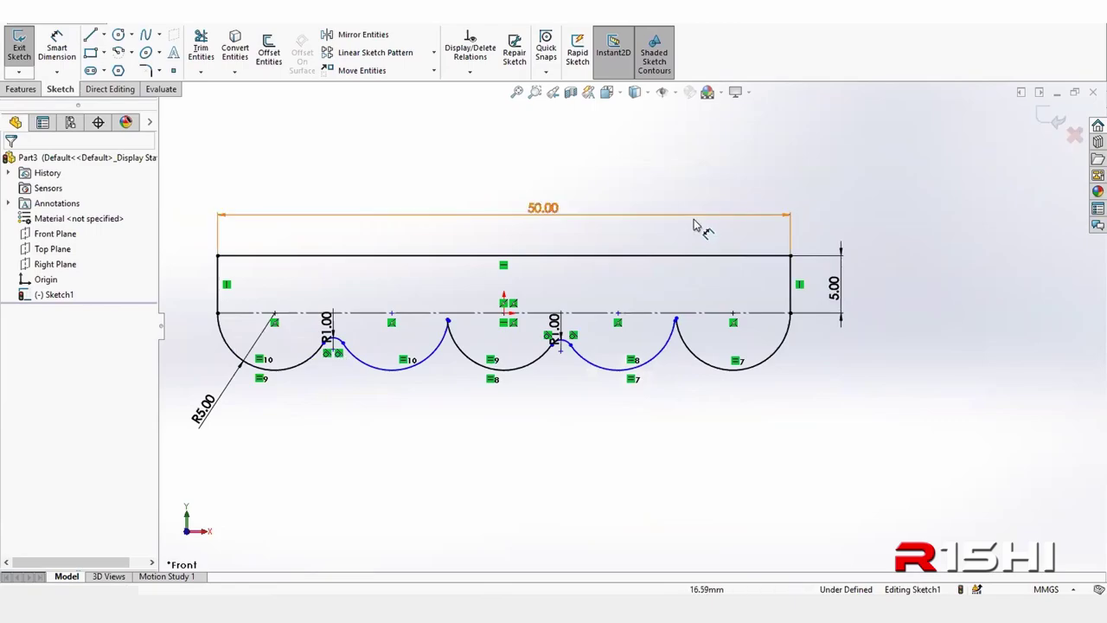
- Round the middle cusp with an R1 sketch fillet, accepting removal of the conflicting relation
left_click(147, 70)
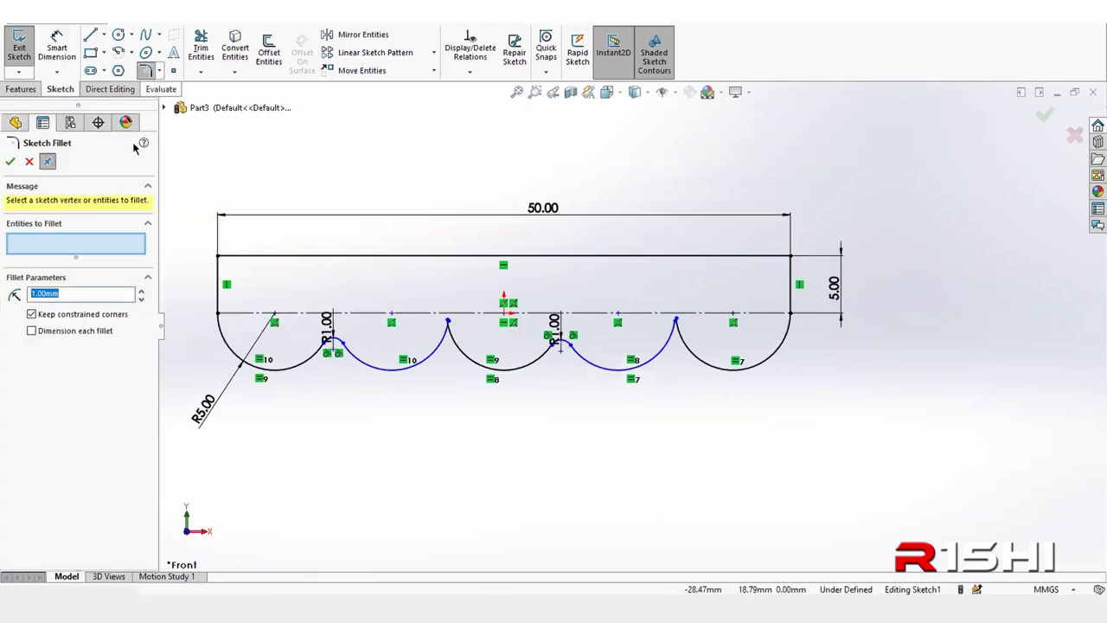
left_click(441, 346)
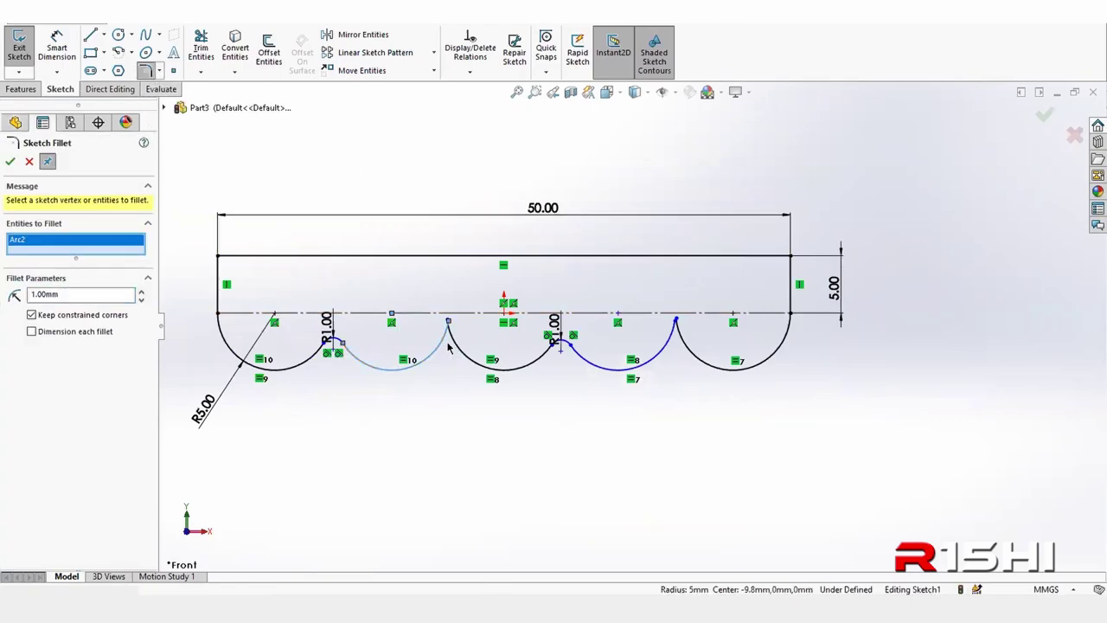
left_click(536, 354)
left_click(585, 317)
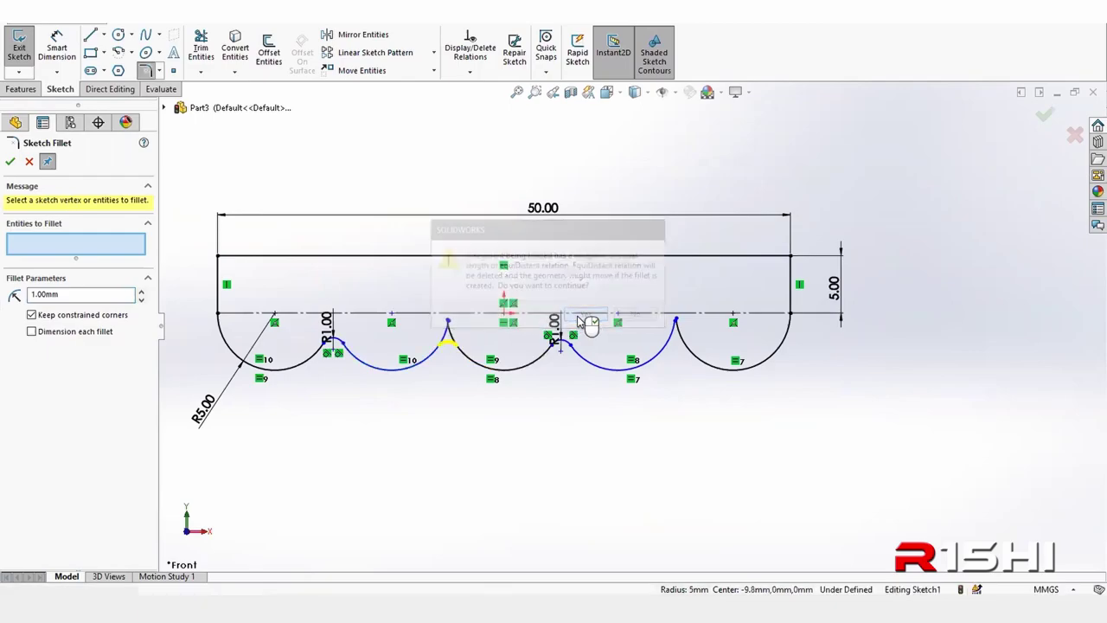
left_click(11, 160)
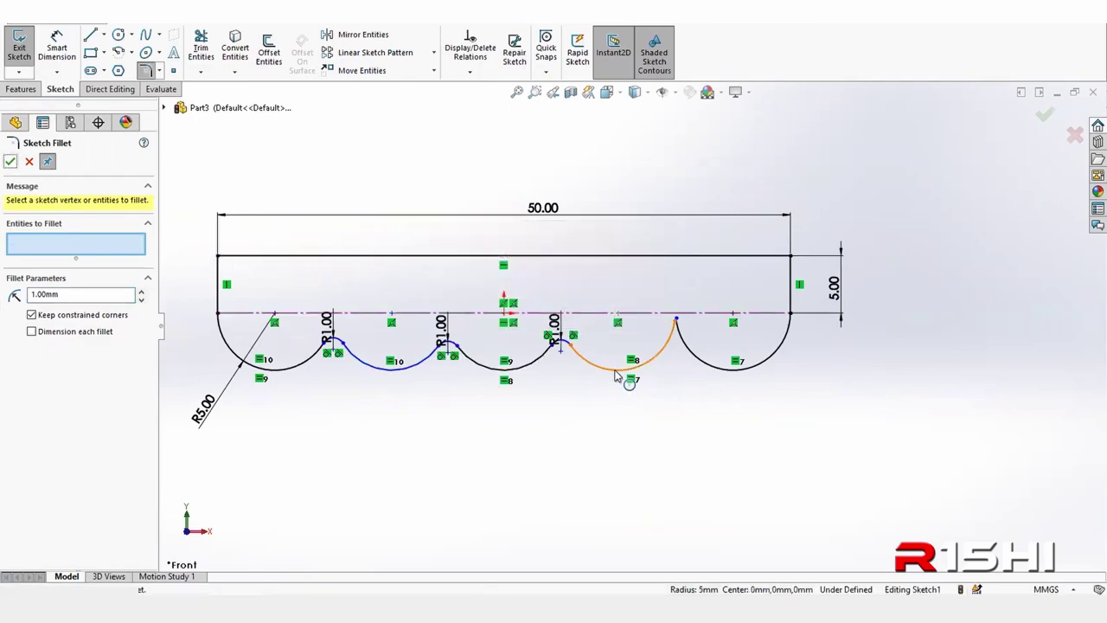
- Try filleting the two arcs at the right cusp, closing the command when it fails
left_click(667, 349)
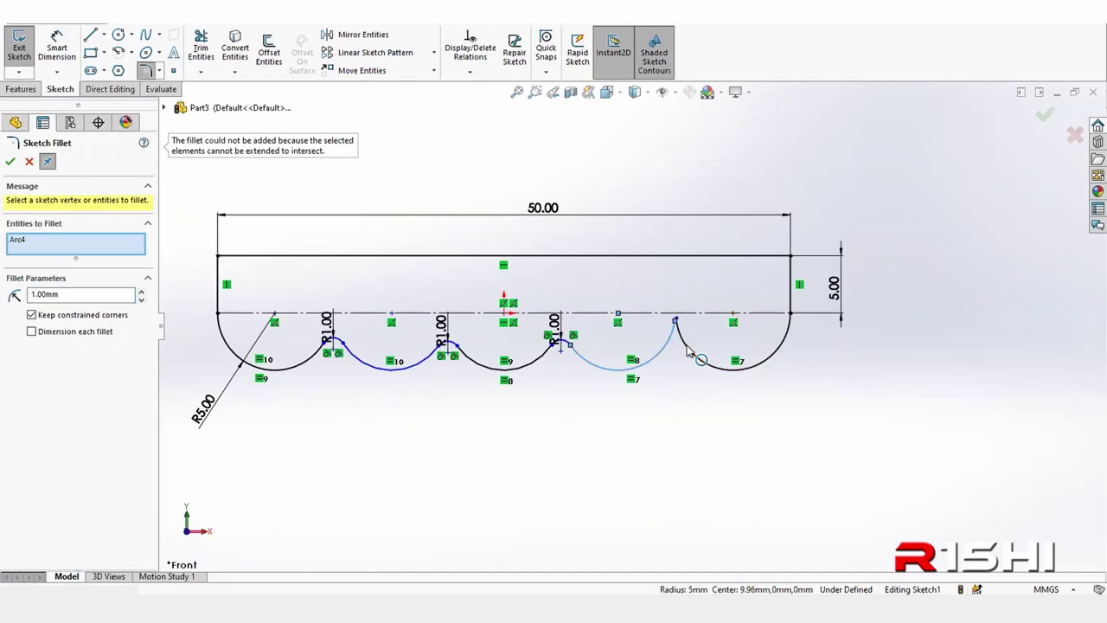
left_click(683, 350)
scroll(673, 331, "down", 2)
scroll(648, 294, "down", 3)
scroll(627, 309, "down", 2)
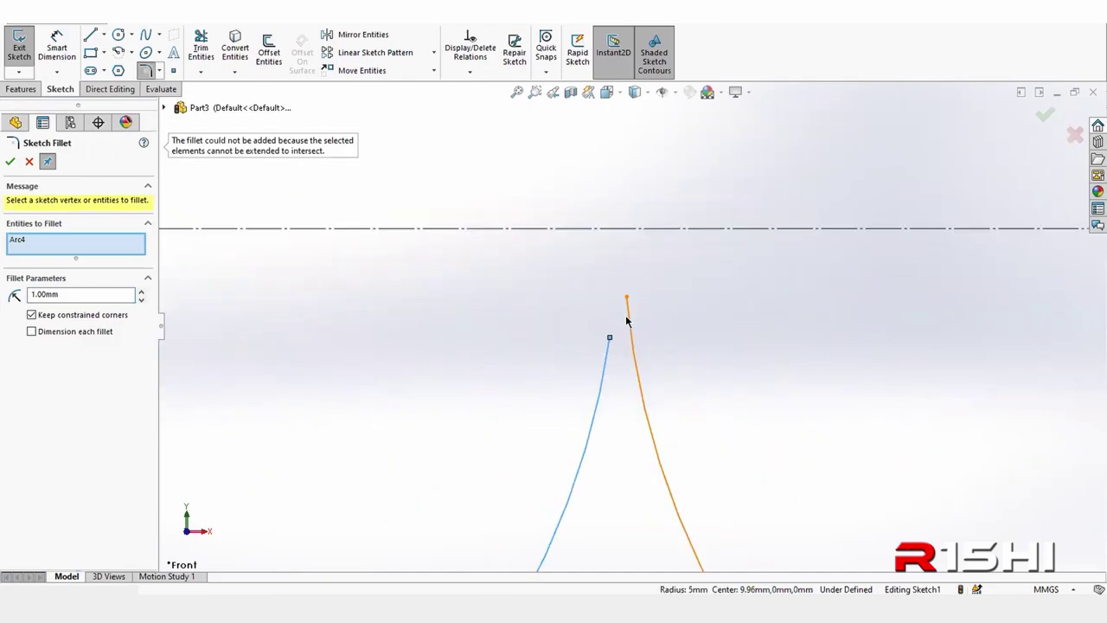
left_click(30, 162)
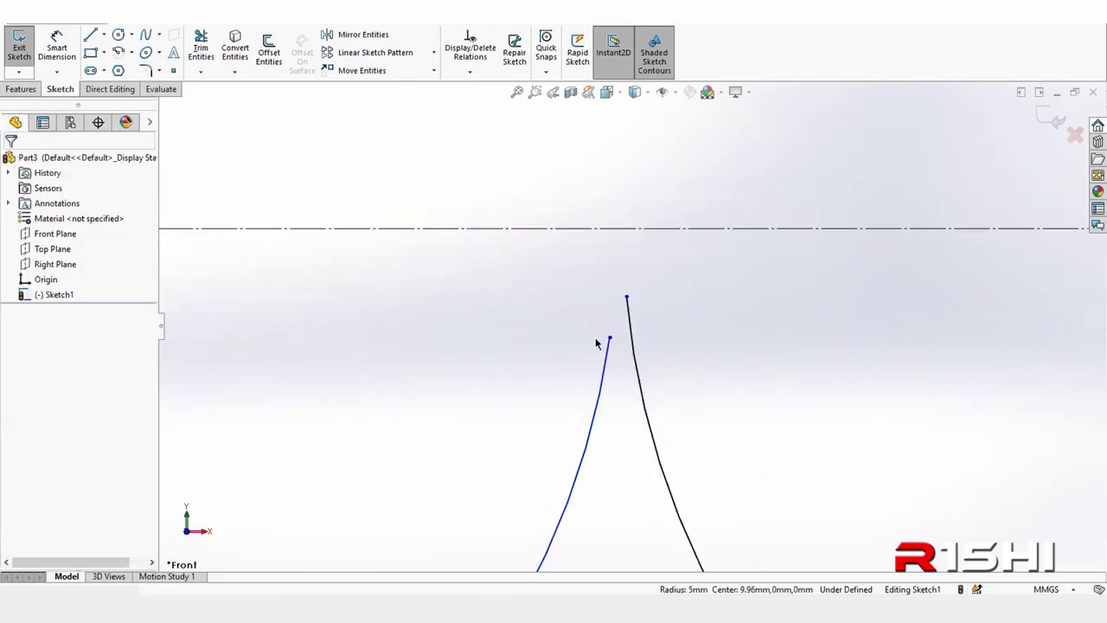
- Reconnect the curve end to the neighbouring arc and round the right cusp with R1
left_click_drag(610, 338, 634, 286)
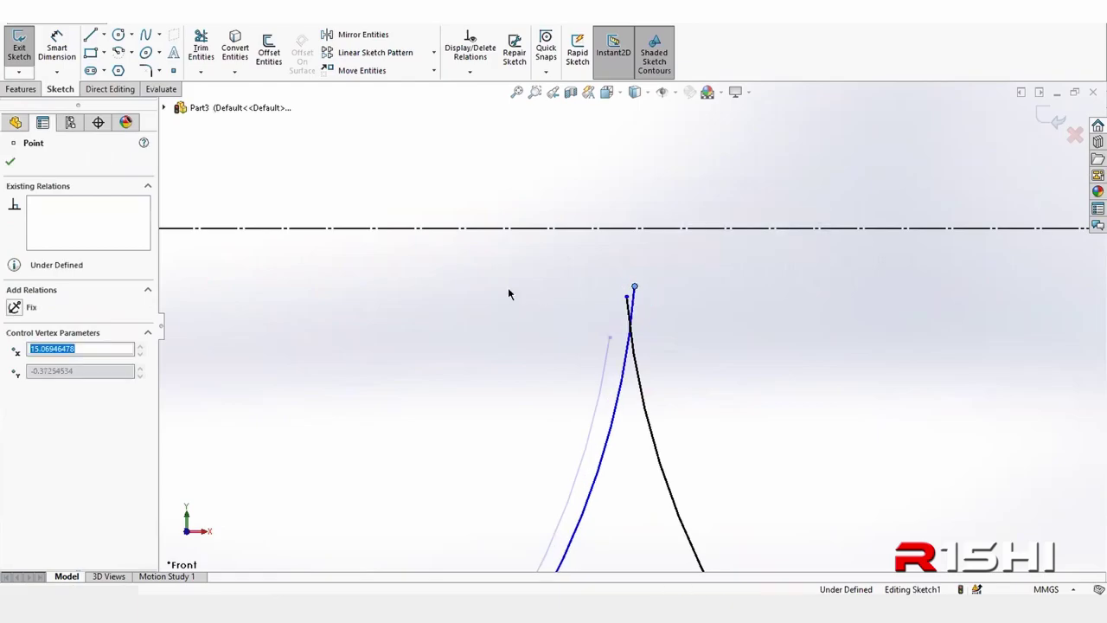
left_click(145, 70)
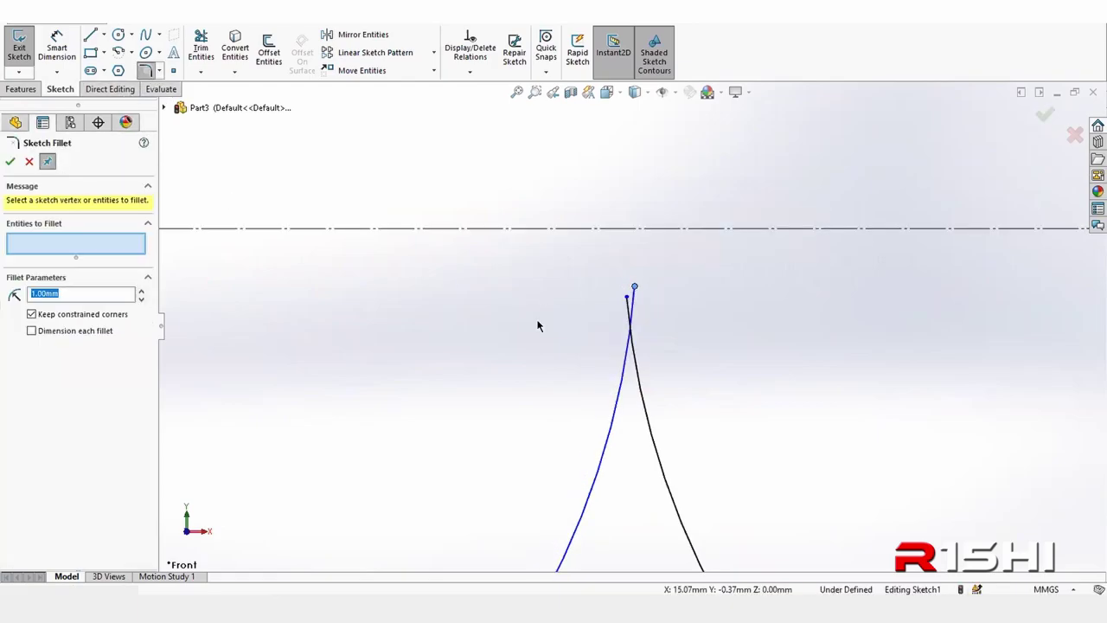
left_click(614, 432)
left_click(640, 432)
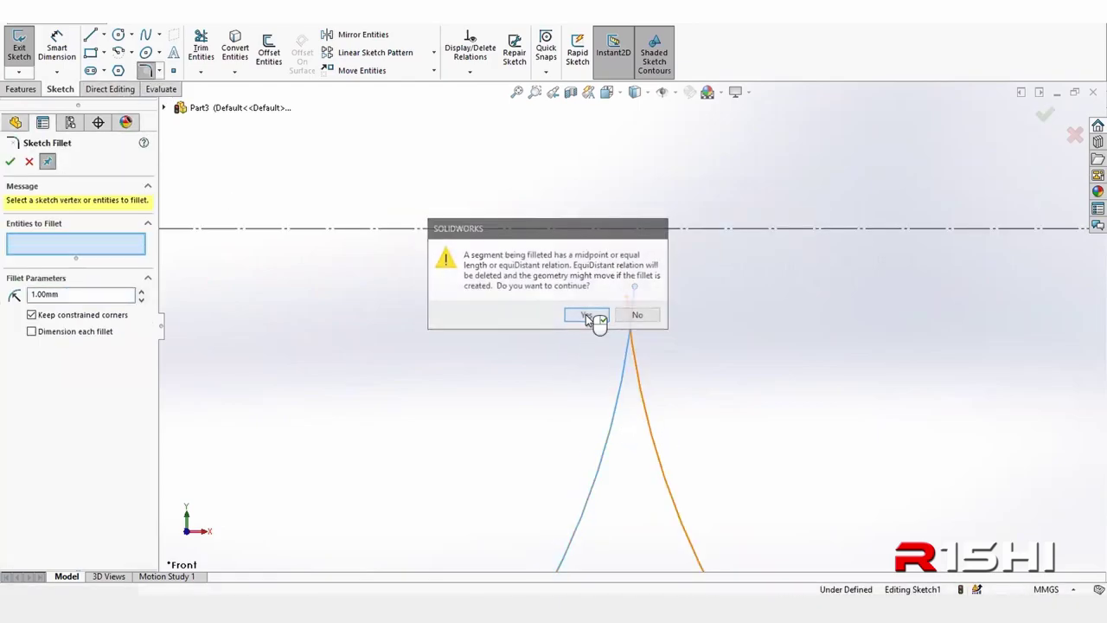
left_click(589, 316)
left_click(11, 162)
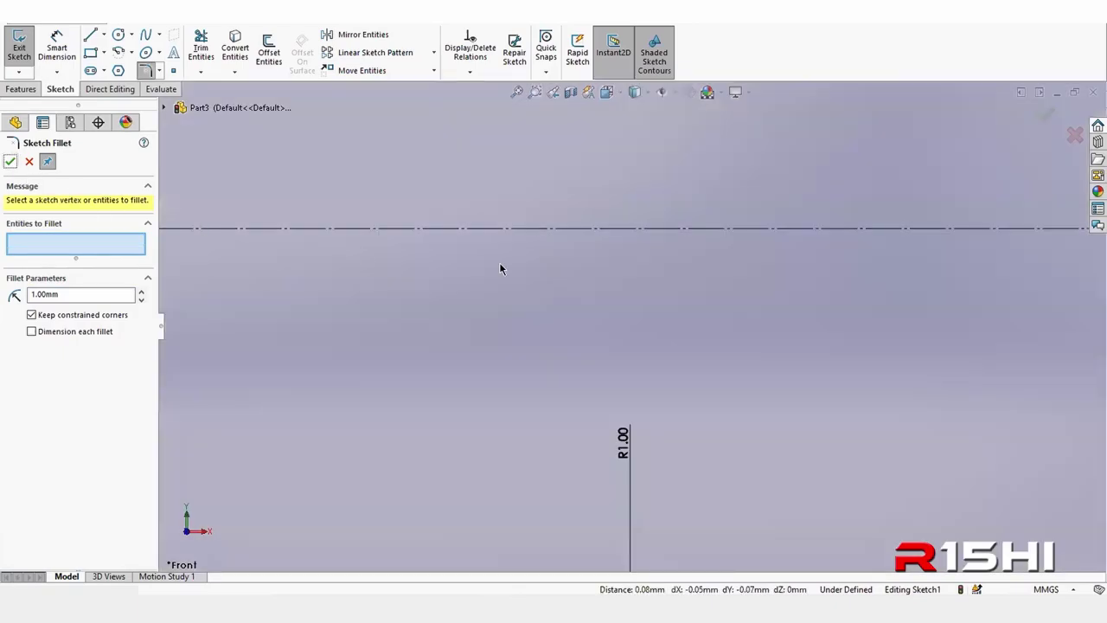
scroll(576, 292, "up", 3)
scroll(417, 401, "up", 2)
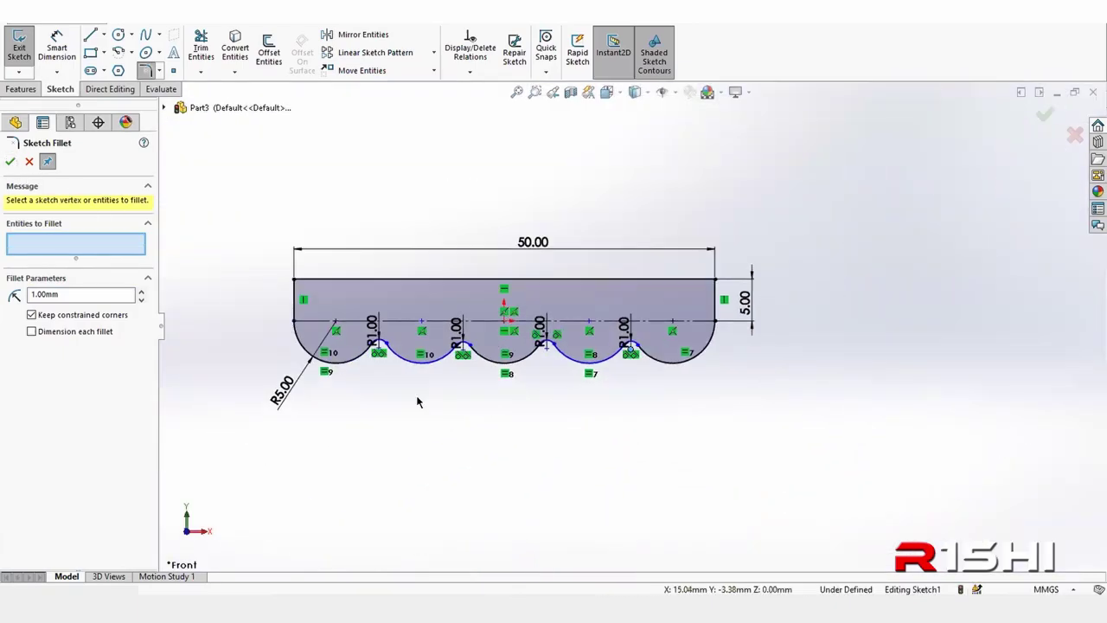
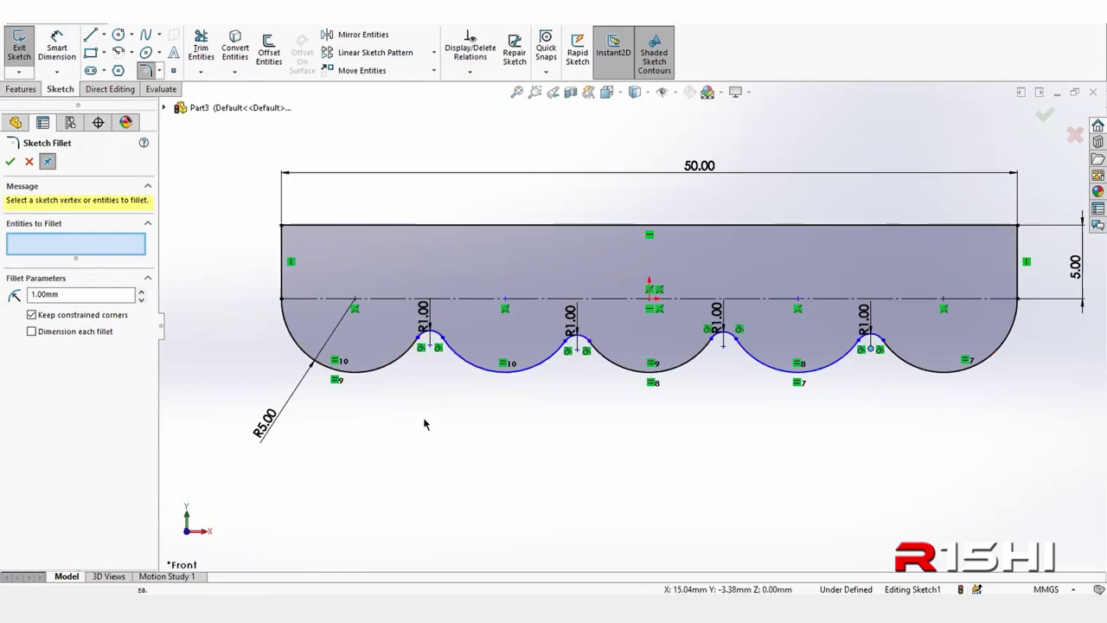
- Make the four small fillet points vertically aligned
scroll(487, 386, "down", 1)
scroll(666, 354, "up", 2)
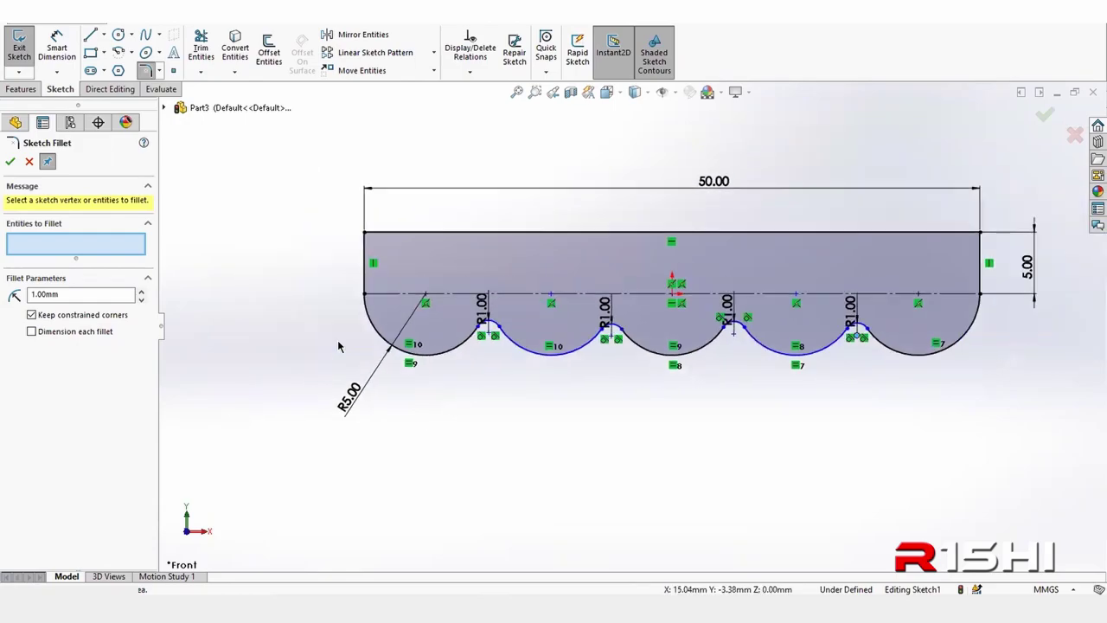
scroll(810, 335, "down", 2)
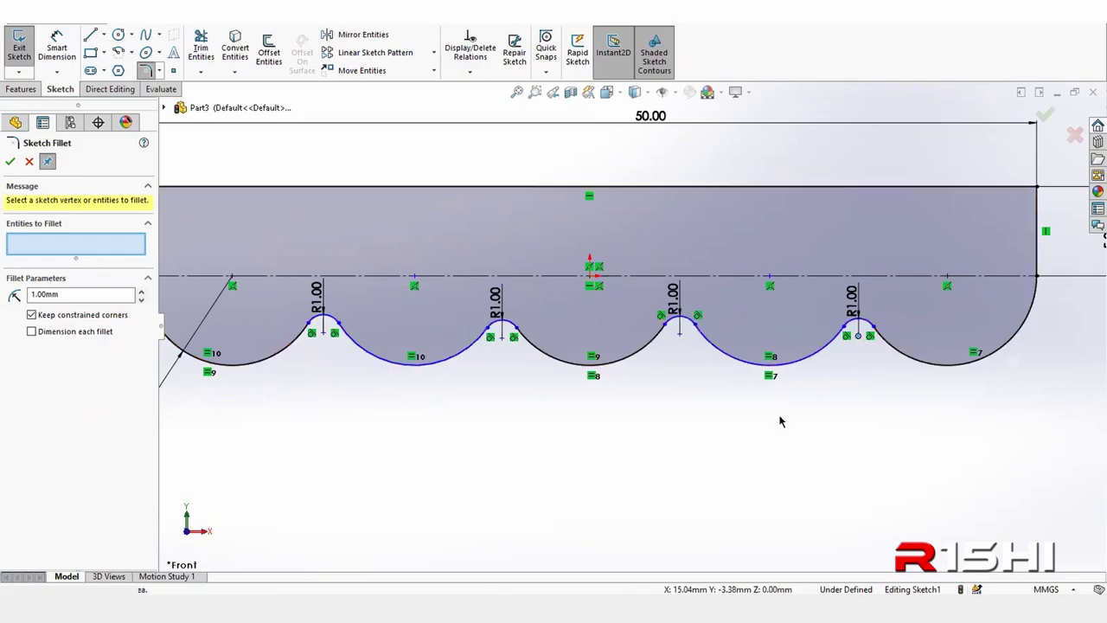
key("Escape")
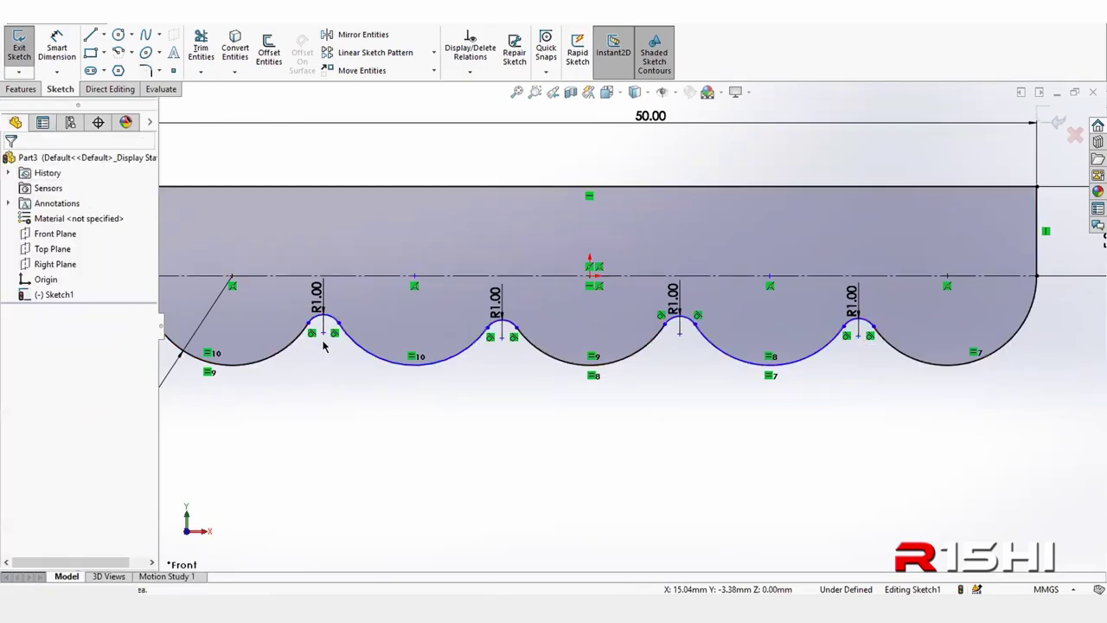
left_click(322, 334)
left_click(502, 337, "ctrl")
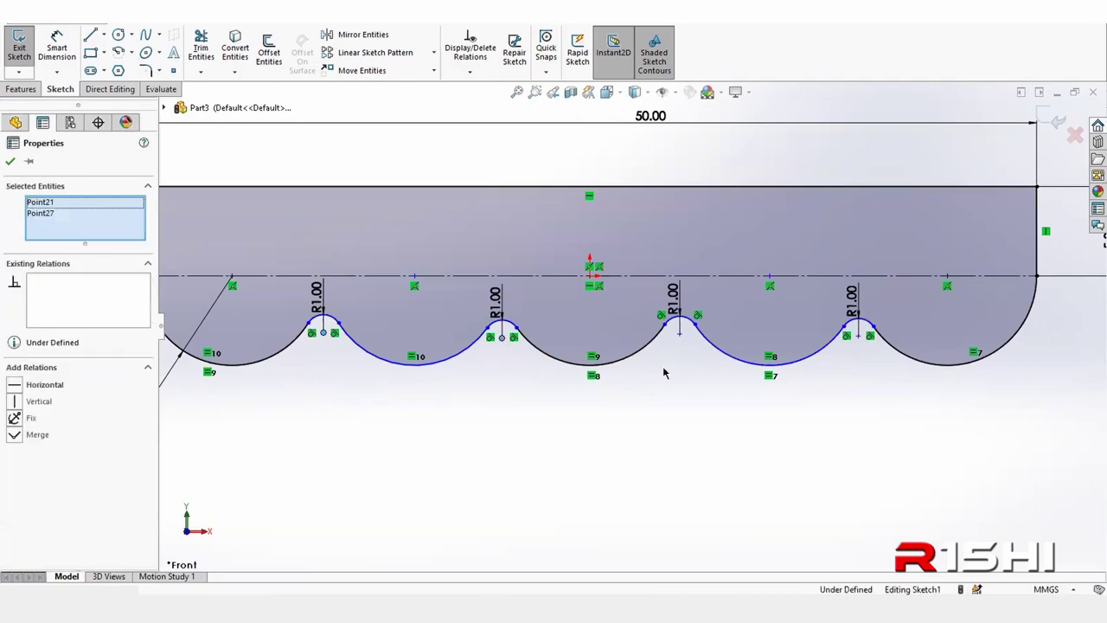
left_click(680, 334, "ctrl")
left_click(858, 336, "ctrl")
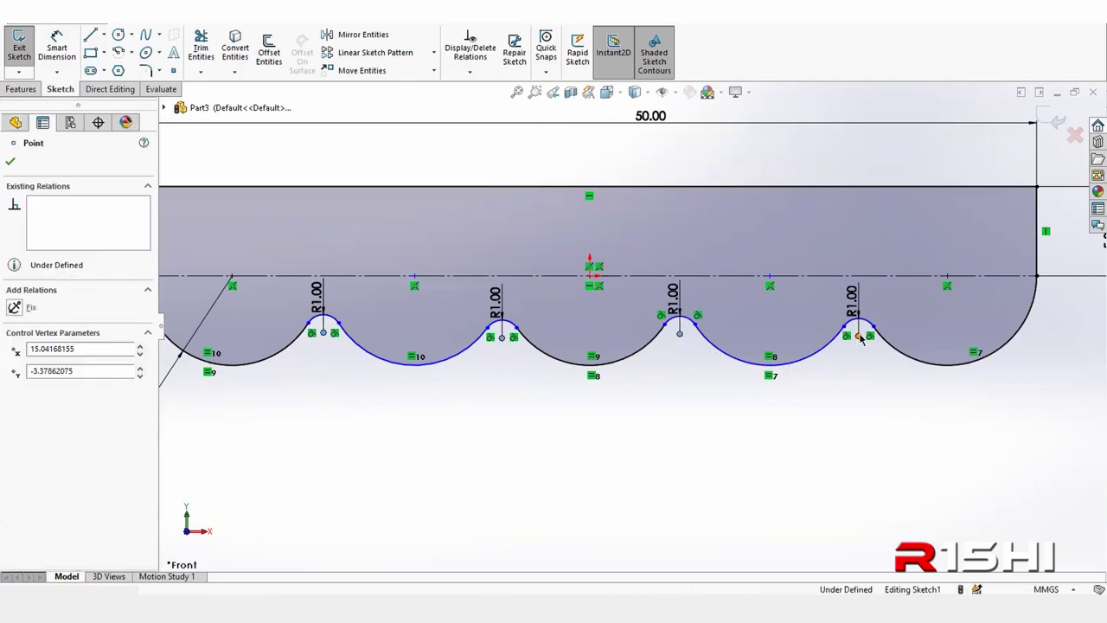
left_click(916, 278)
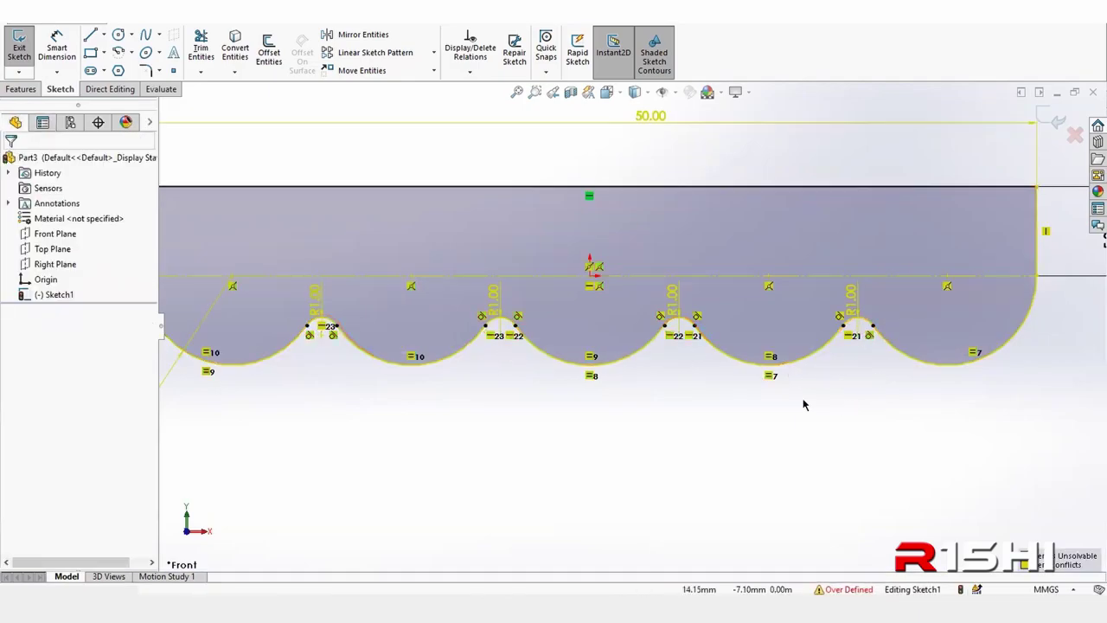
- Delete the conflicting Midpoint relation at the origin to fully define the sketch
scroll(619, 381, "up", 2)
scroll(610, 290, "down", 2)
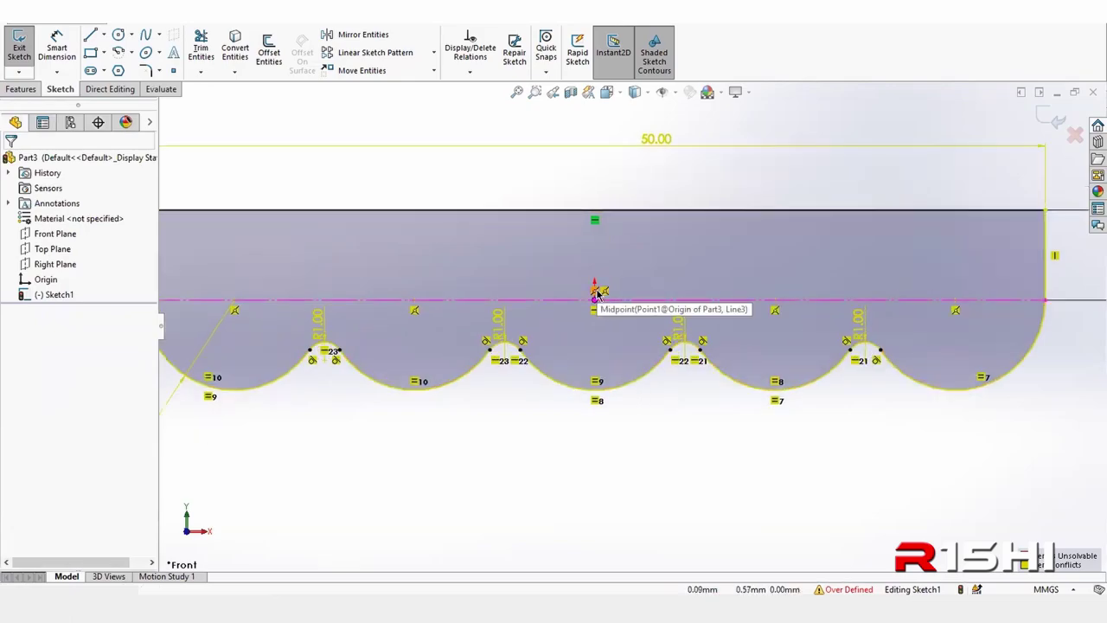
left_click(596, 294)
key("Delete")
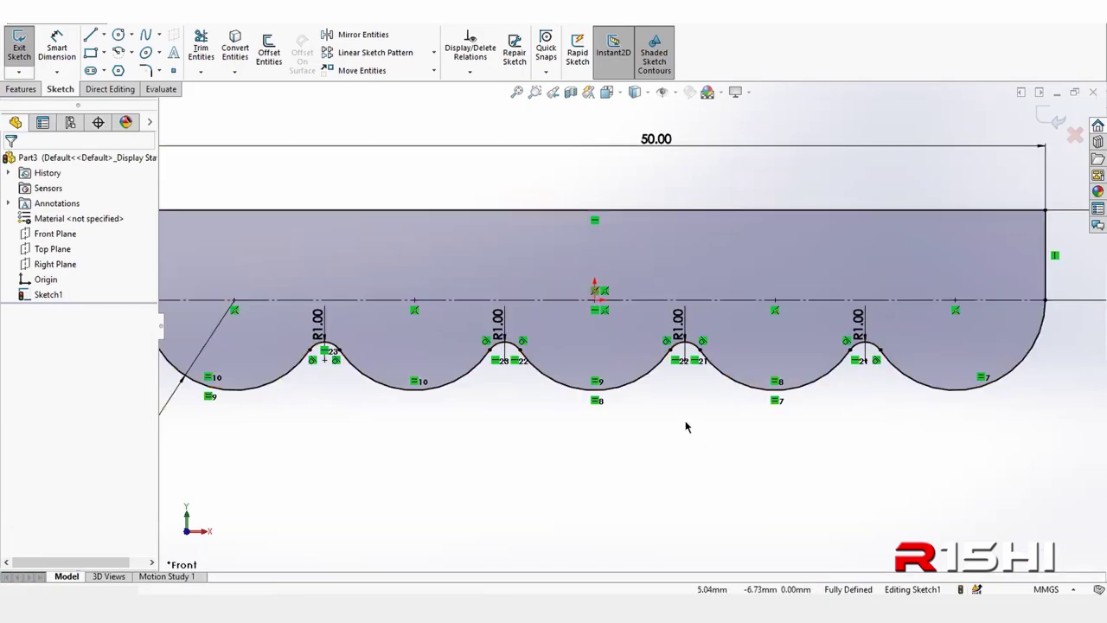
- Select all entities to check the fully defined profile, then fit the sketch in view
scroll(587, 300, "down", 3)
scroll(587, 300, "down", 2)
key("ctrl+a")
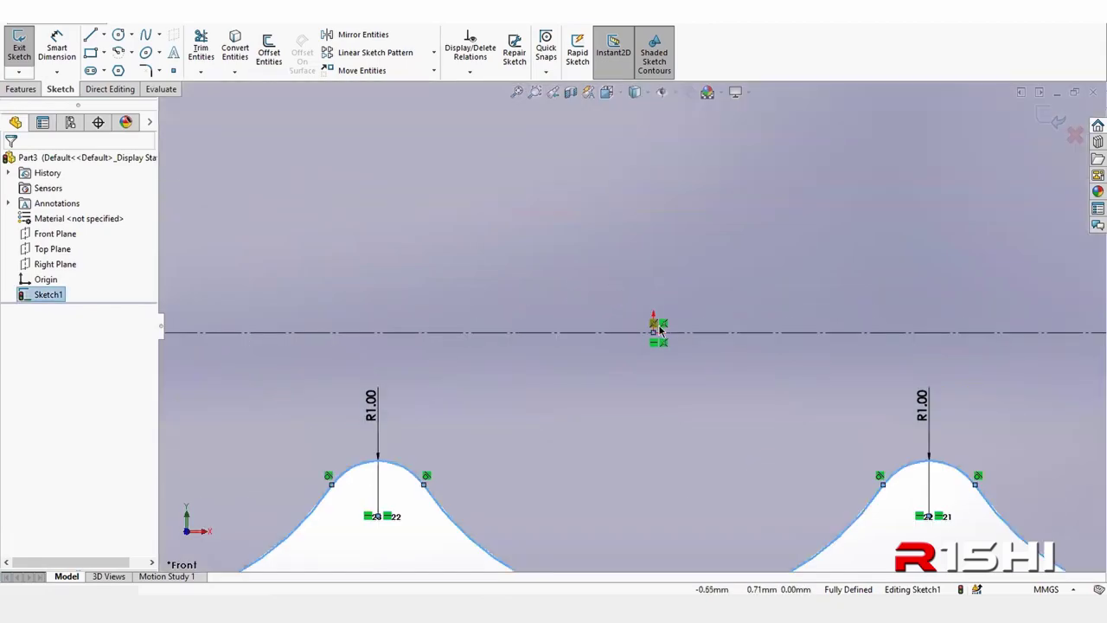
key("Escape")
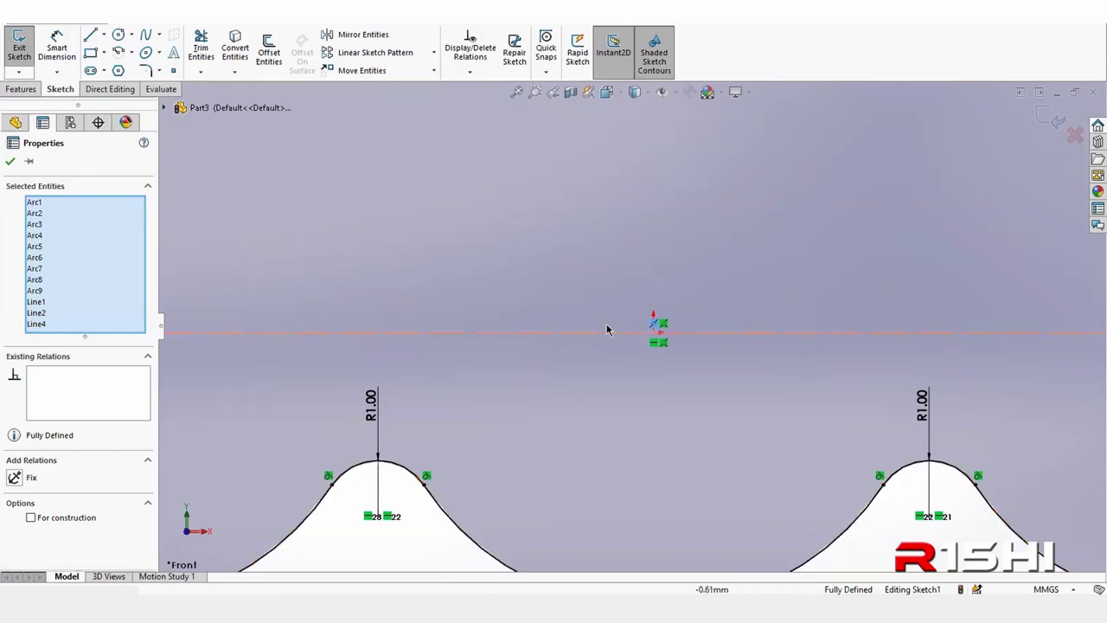
left_click(570, 315)
scroll(625, 311, "up", 3)
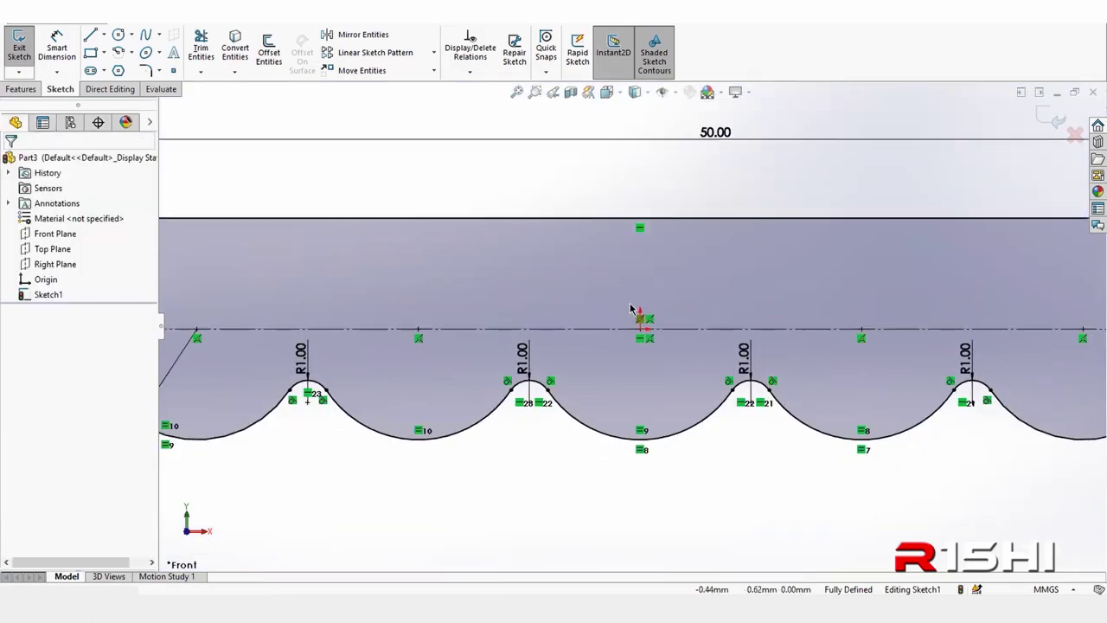
scroll(654, 319, "down", 3)
scroll(549, 368, "down", 3)
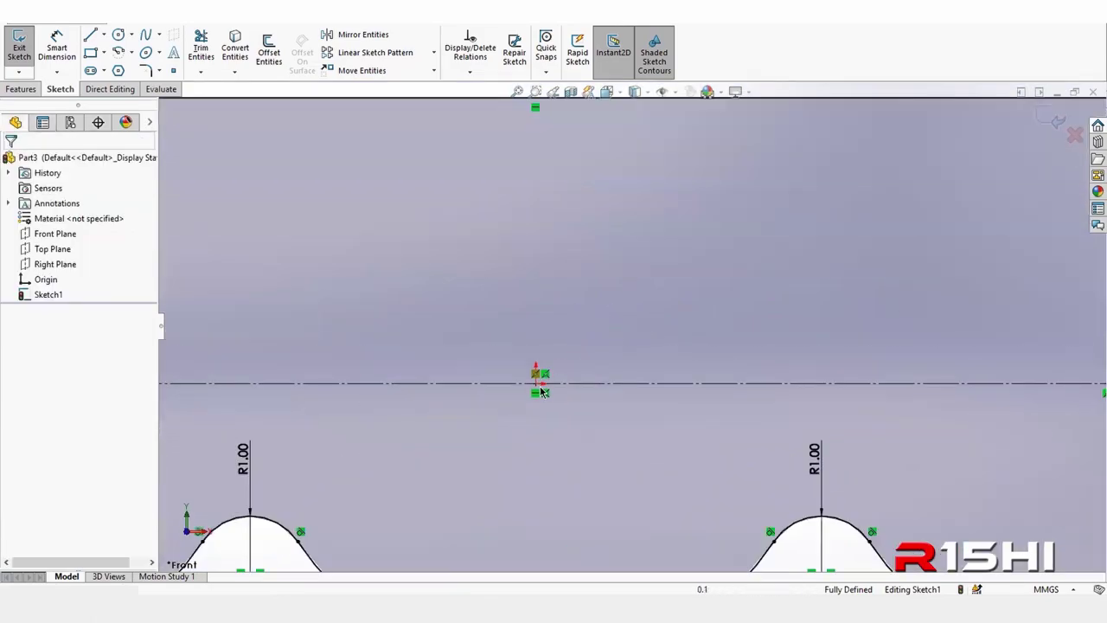
scroll(546, 364, "down", 2)
key("ctrl+a")
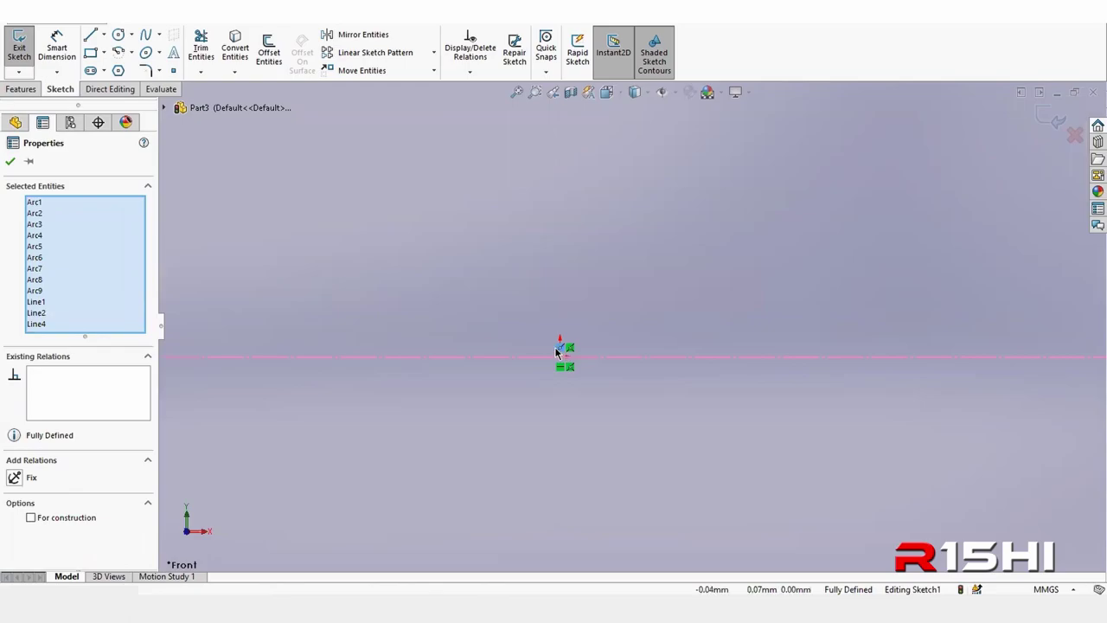
key("Escape")
key("f")
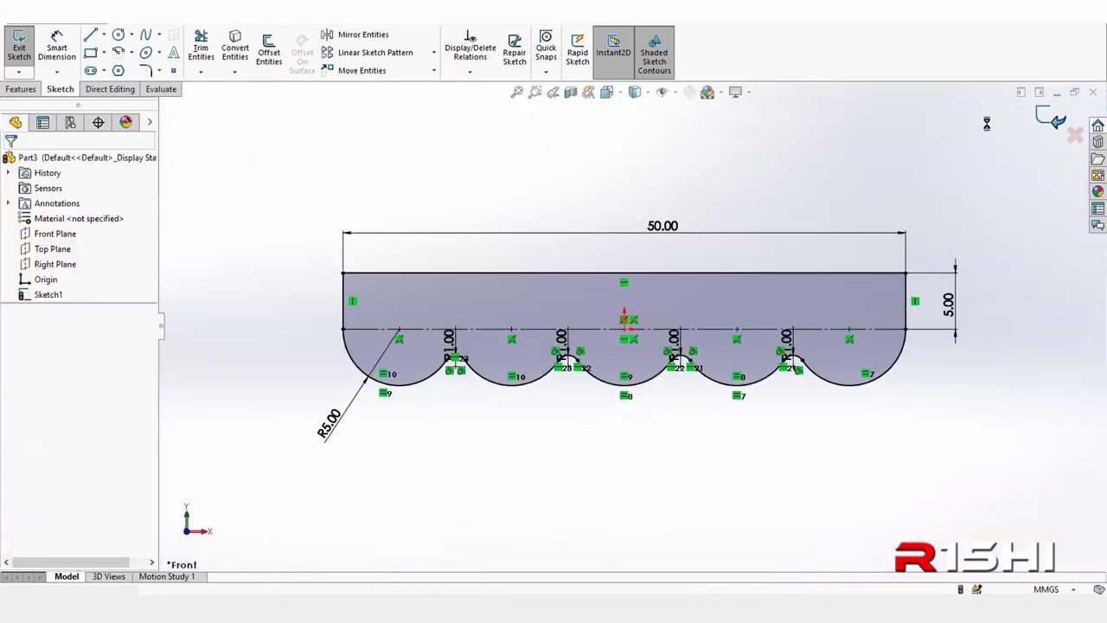
- Exit Sketch1, reopen it briefly, exit again and select Sketch1 in the feature tree
left_click(1048, 120)
key("Escape")
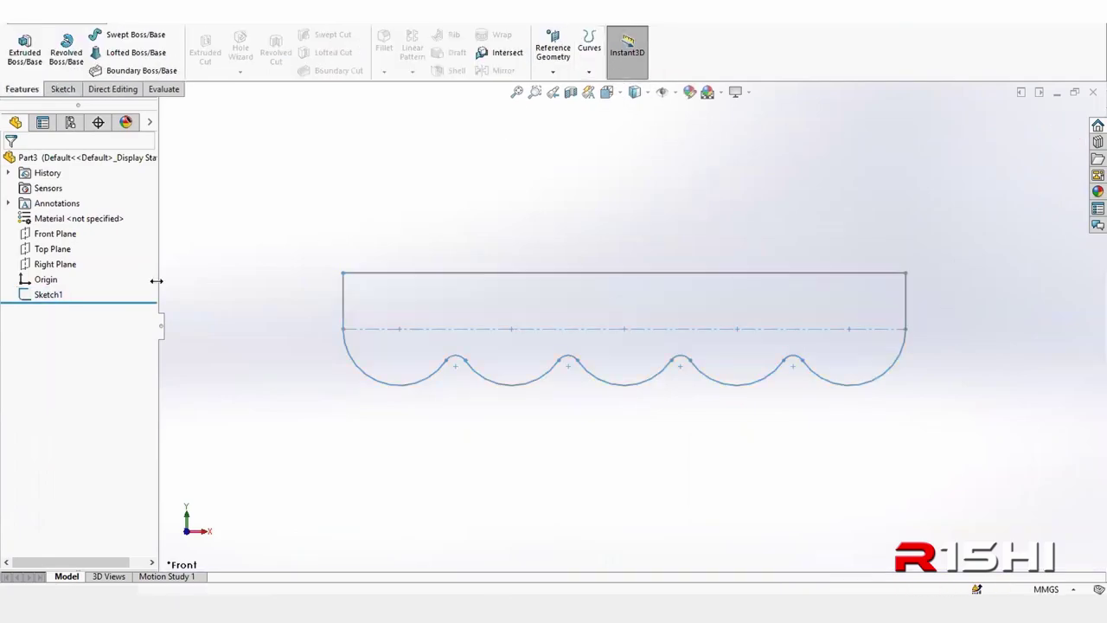
left_click(48, 295)
left_click(48, 252)
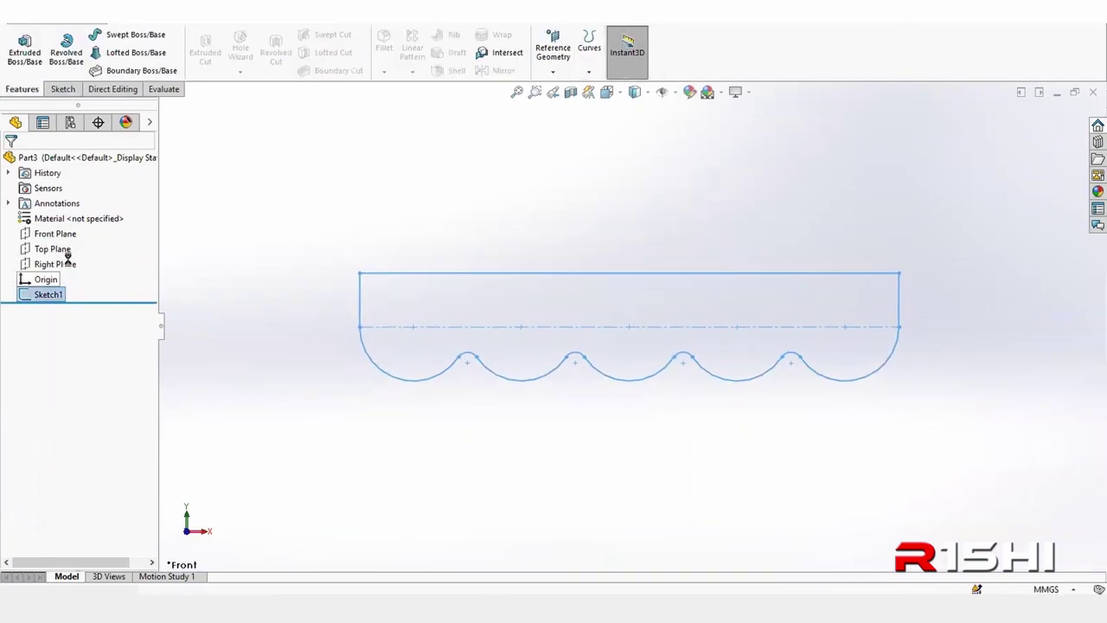
scroll(597, 329, "down", 3)
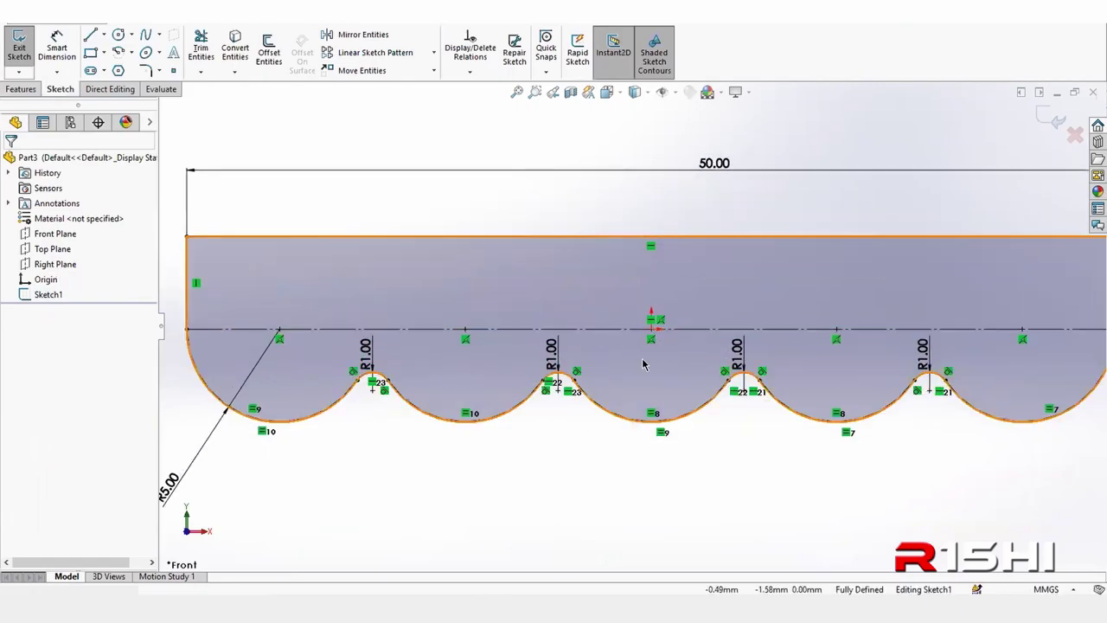
scroll(643, 364, "up", 3)
left_click(1052, 121)
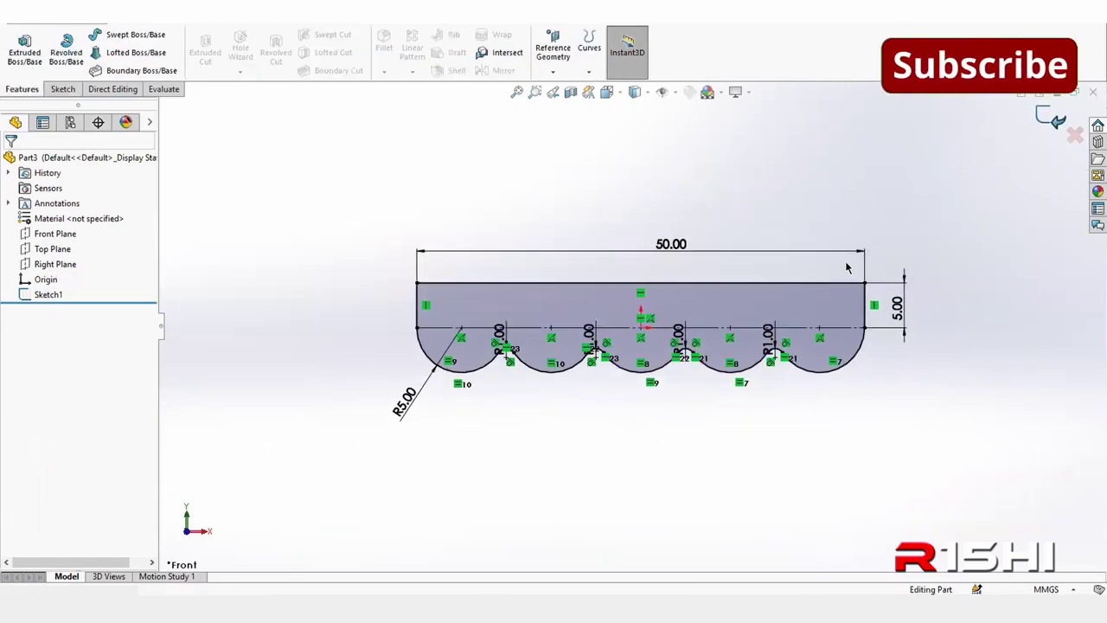
middle_click_drag(693, 273, 695, 277)
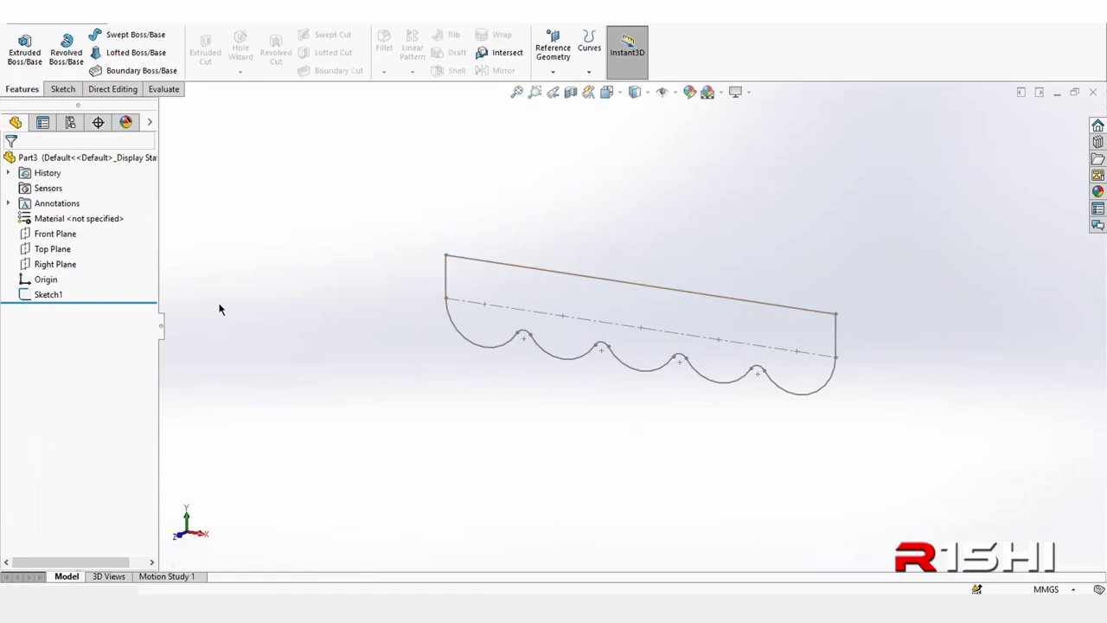
left_click(54, 295)
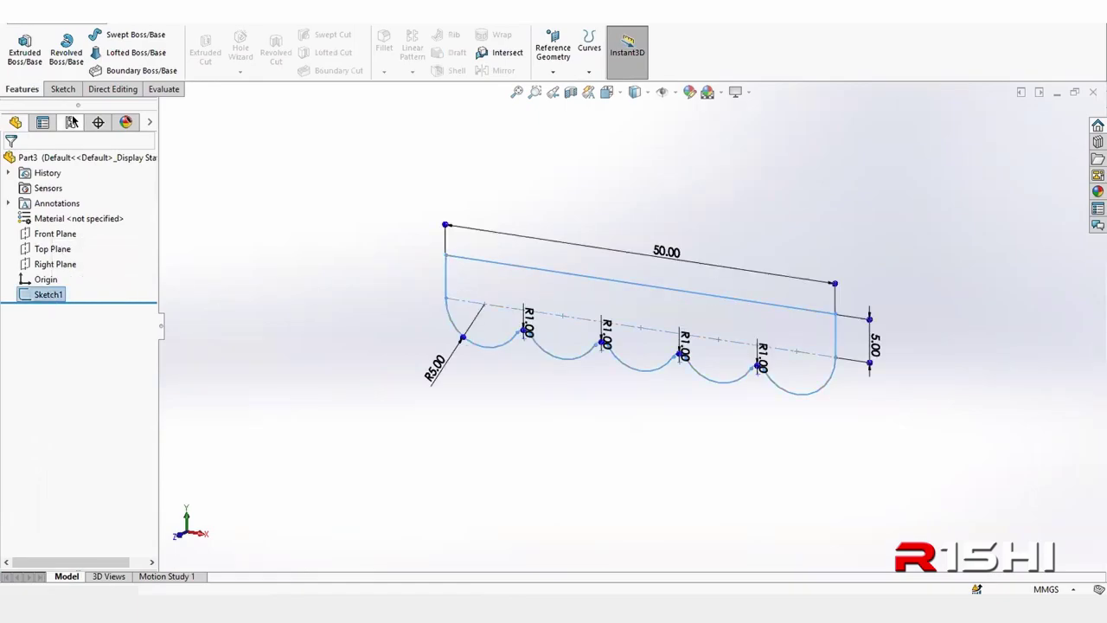
- Extrude Sketch1 35 mm with a Mid Plane end condition
left_click(27, 58)
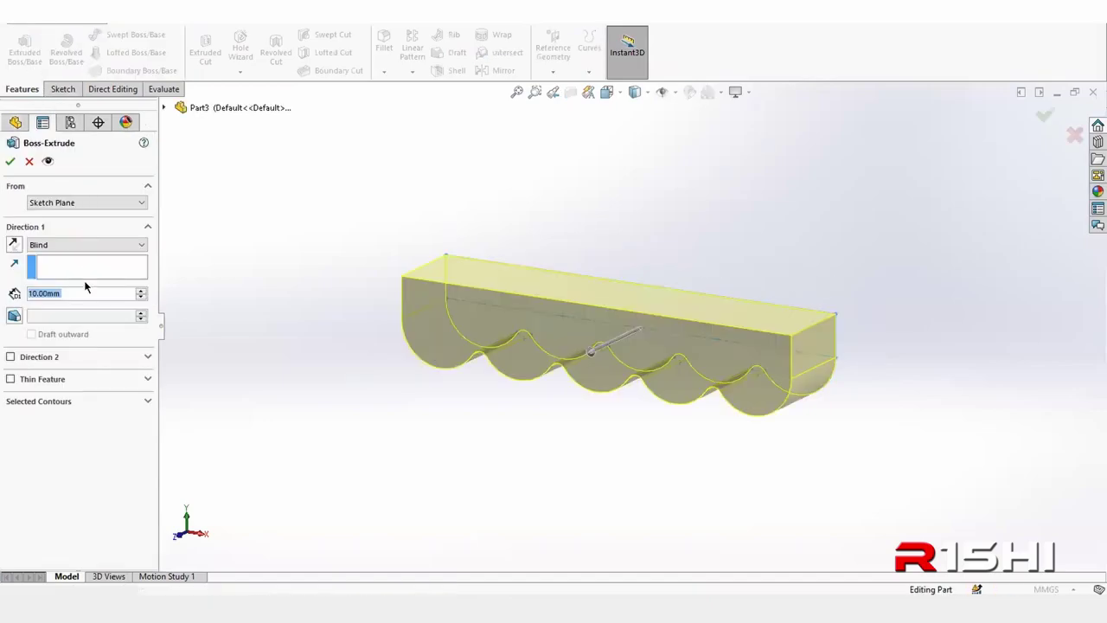
left_click(86, 245)
left_click(65, 293)
left_click(78, 244)
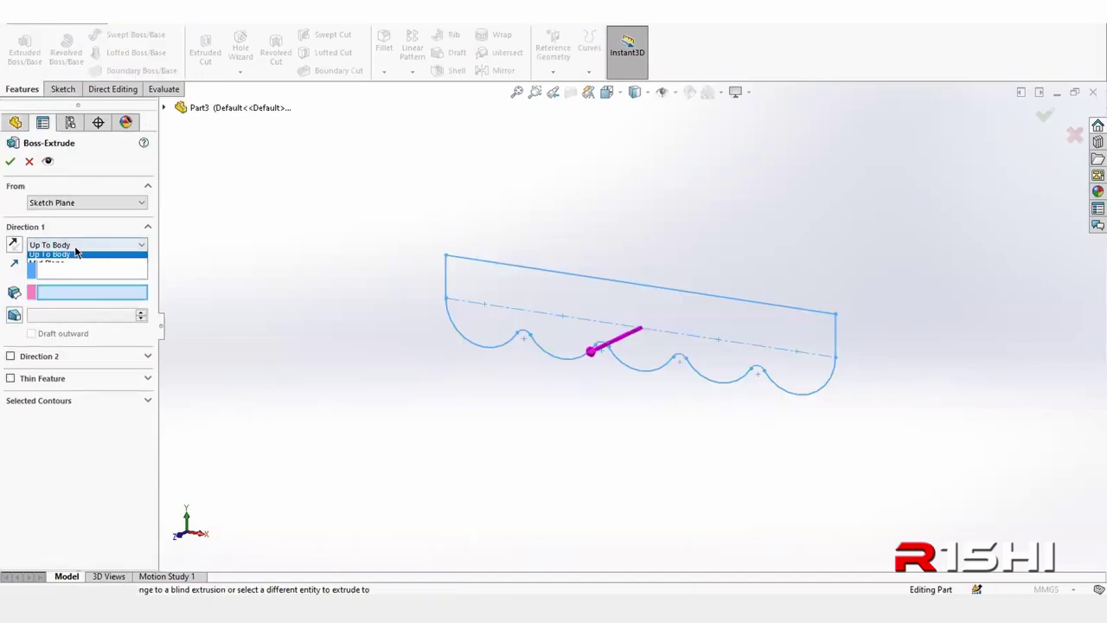
left_click(65, 309)
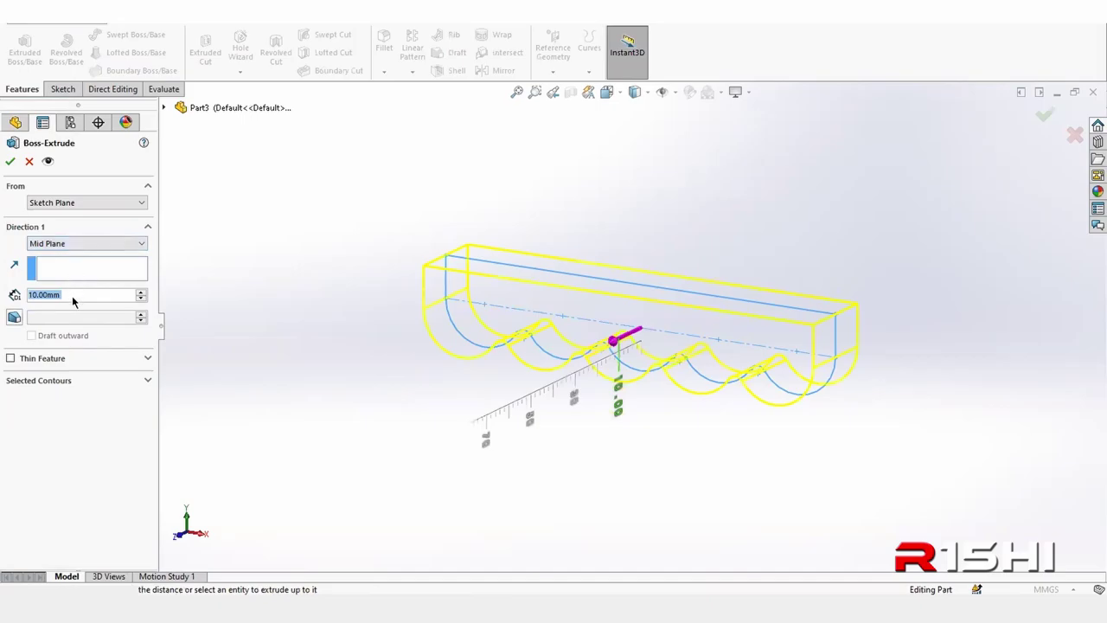
left_click(49, 294)
type("35")
key("Return")
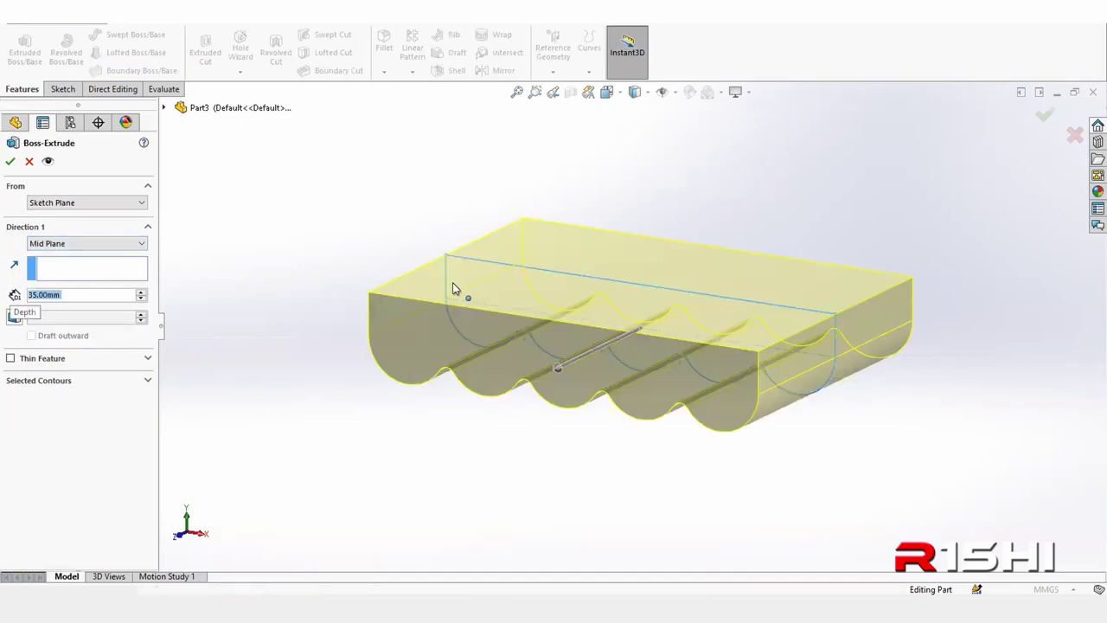
mouse_move(457, 289)
middle_mouse_down()
mouse_move(410, 414)
mouse_move(390, 345)
middle_mouse_up()
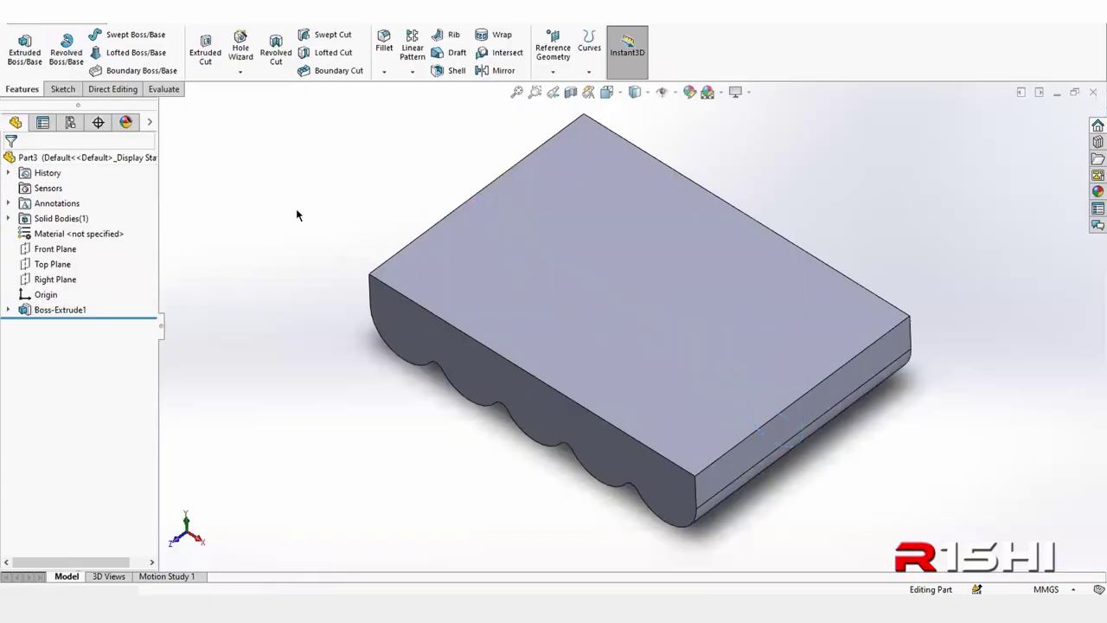
- Fillet the block's two wavy edges with a 3 mm radius, keeping the name Fillet1
left_click(372, 291)
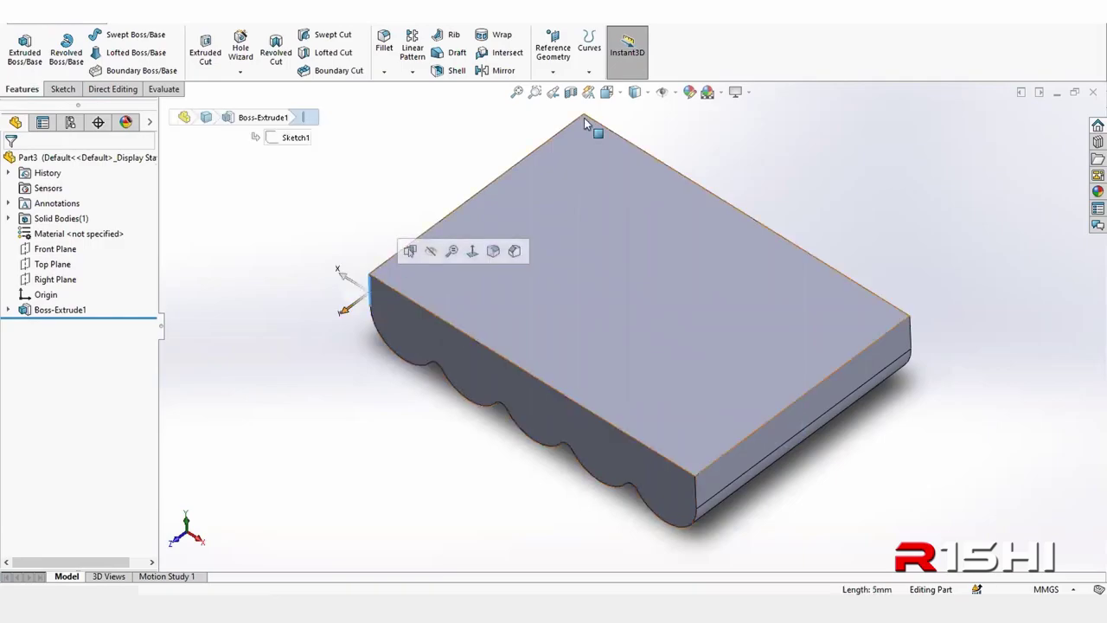
middle_click_drag(548, 161, 697, 181)
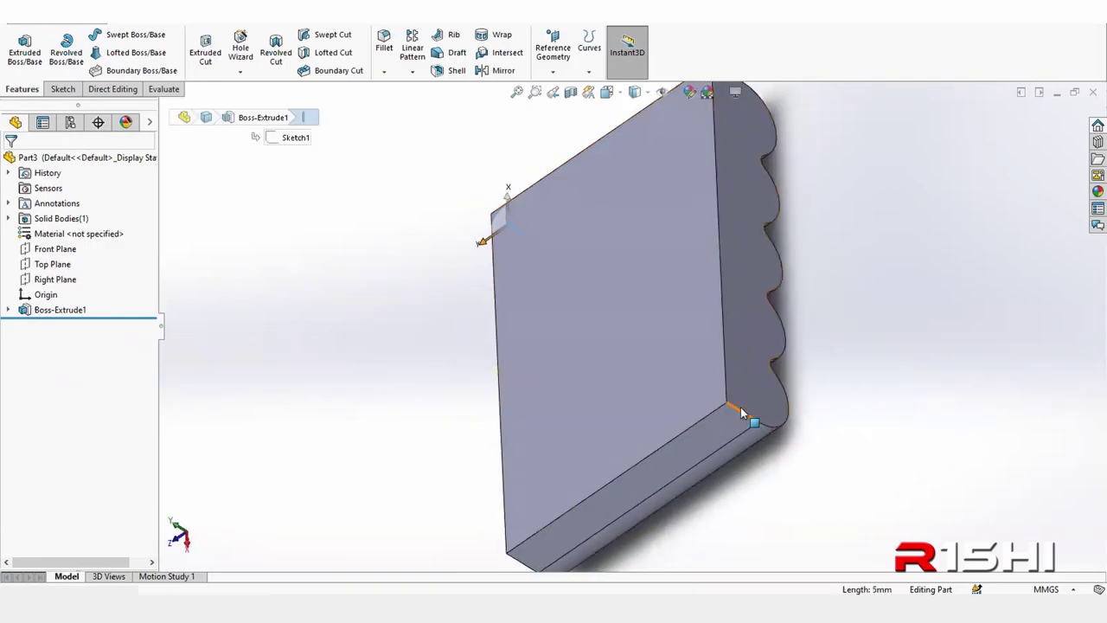
key("ctrl+7")
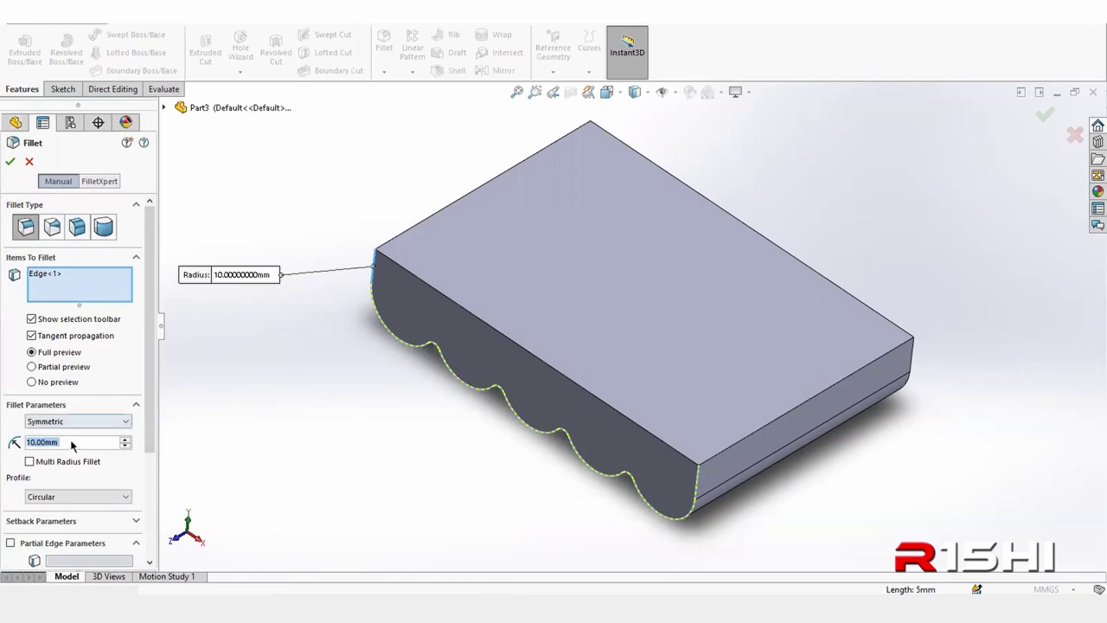
left_click(70, 442)
type("3")
key("Return")
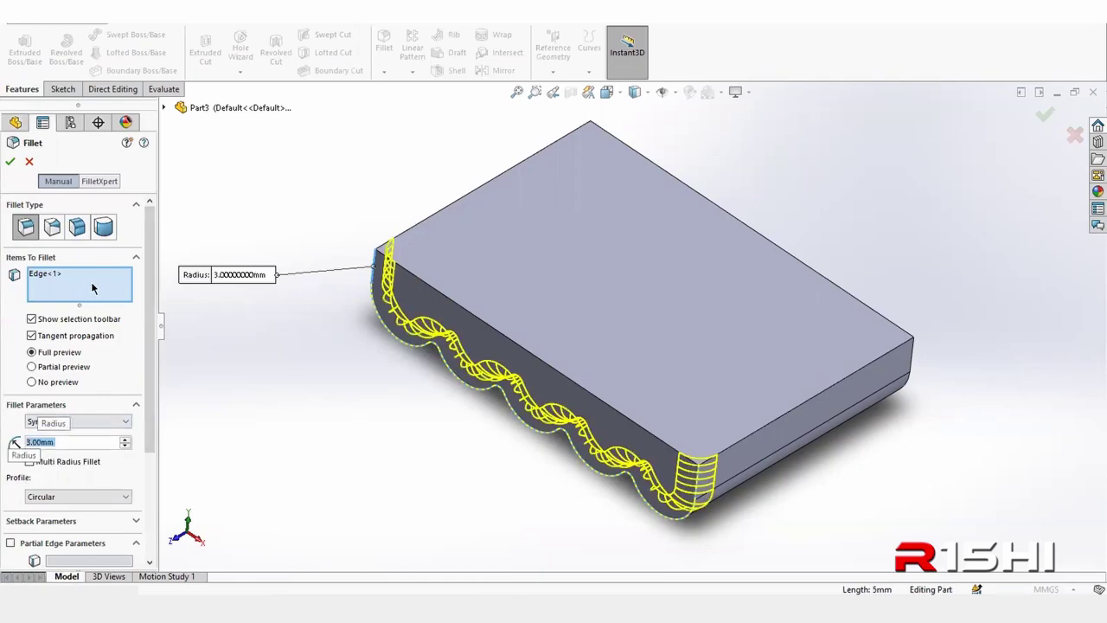
left_click(913, 353)
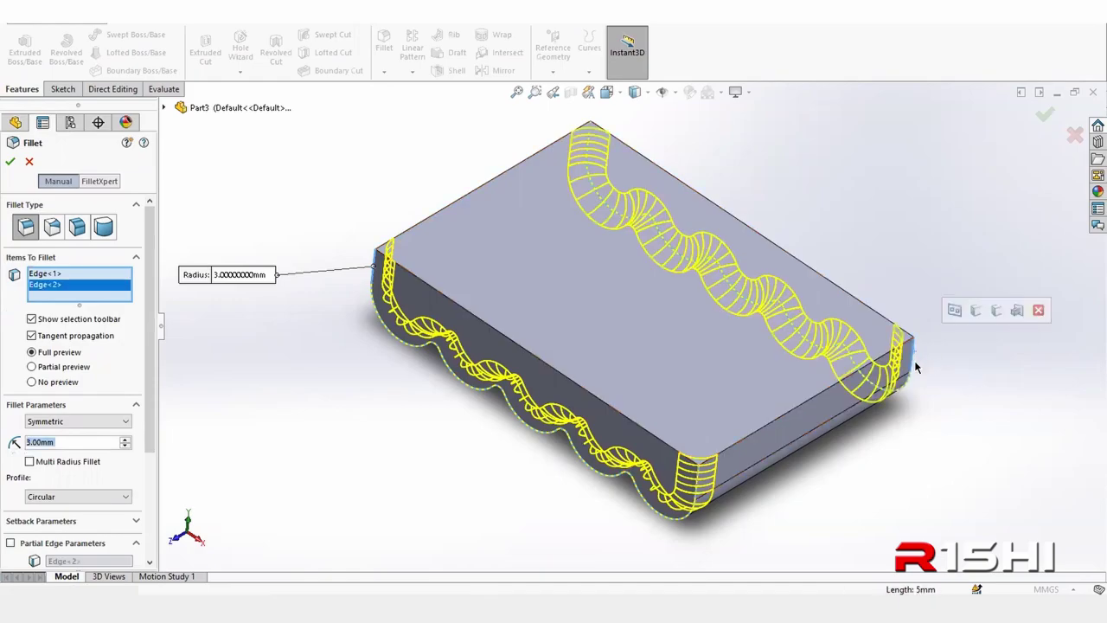
mouse_move(916, 368)
middle_mouse_down()
mouse_move(848, 192)
mouse_move(861, 300)
mouse_move(926, 219)
mouse_move(810, 302)
mouse_move(911, 240)
mouse_move(900, 309)
middle_mouse_up()
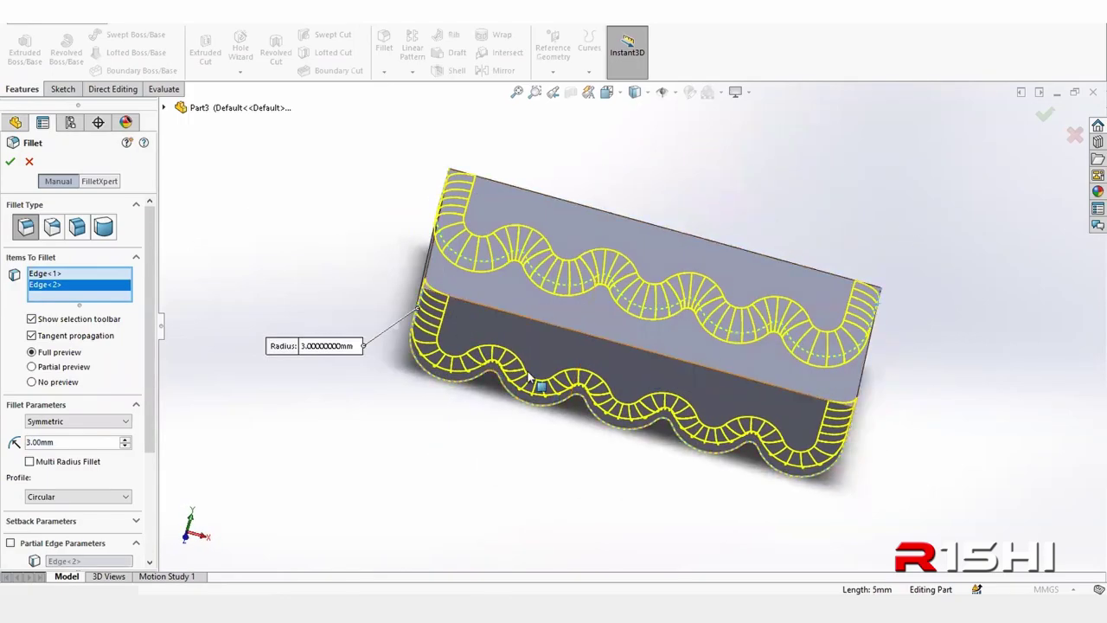
left_click(10, 163)
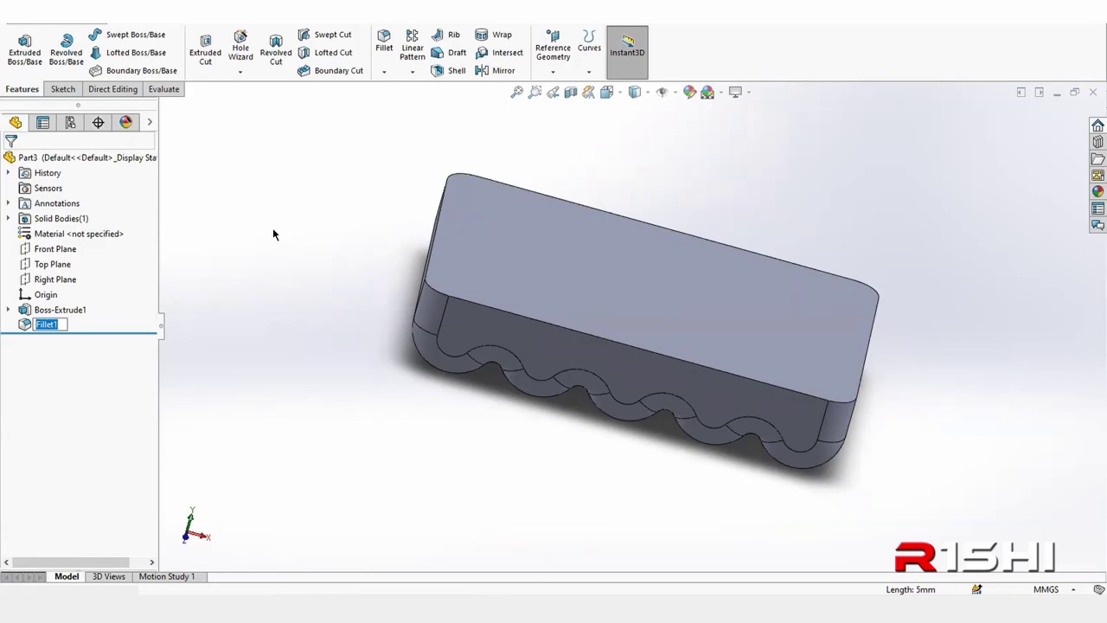
key("Return")
mouse_move(272, 228)
middle_mouse_down()
mouse_move(296, 159)
mouse_move(267, 276)
mouse_move(257, 245)
middle_mouse_up()
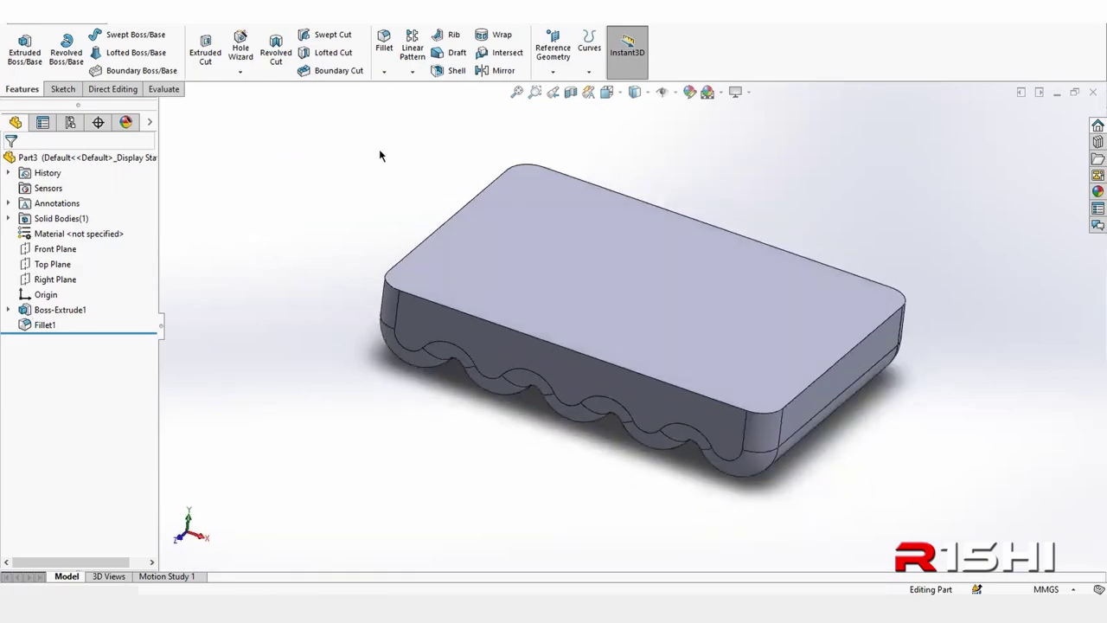
- Shell the block 1 mm thick with the top face removed, then roll back above Shell1
left_click(451, 71)
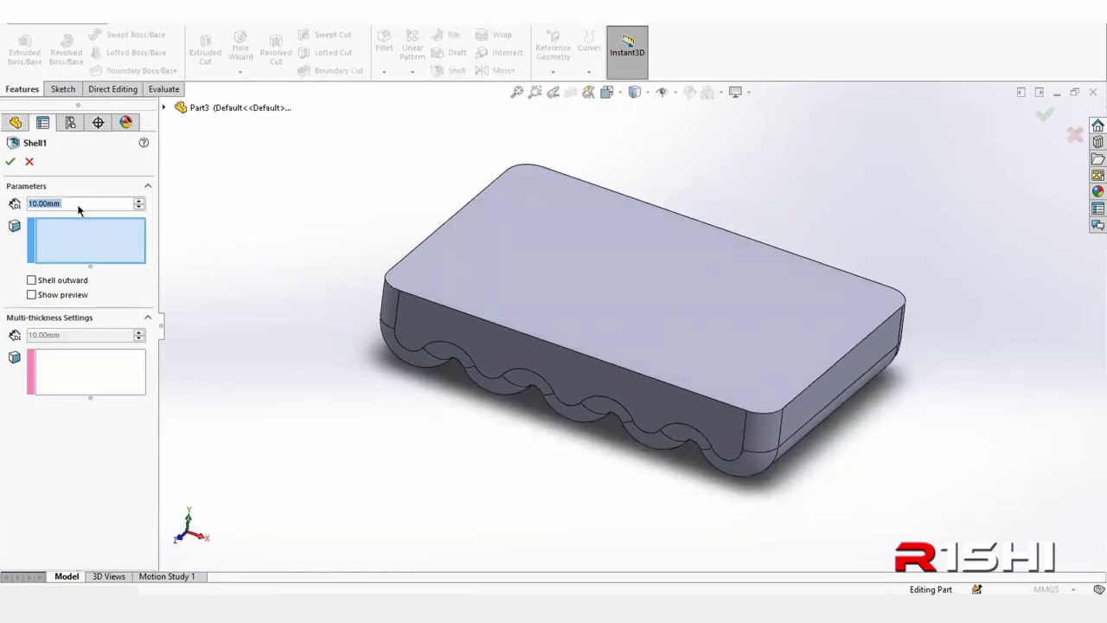
type("1")
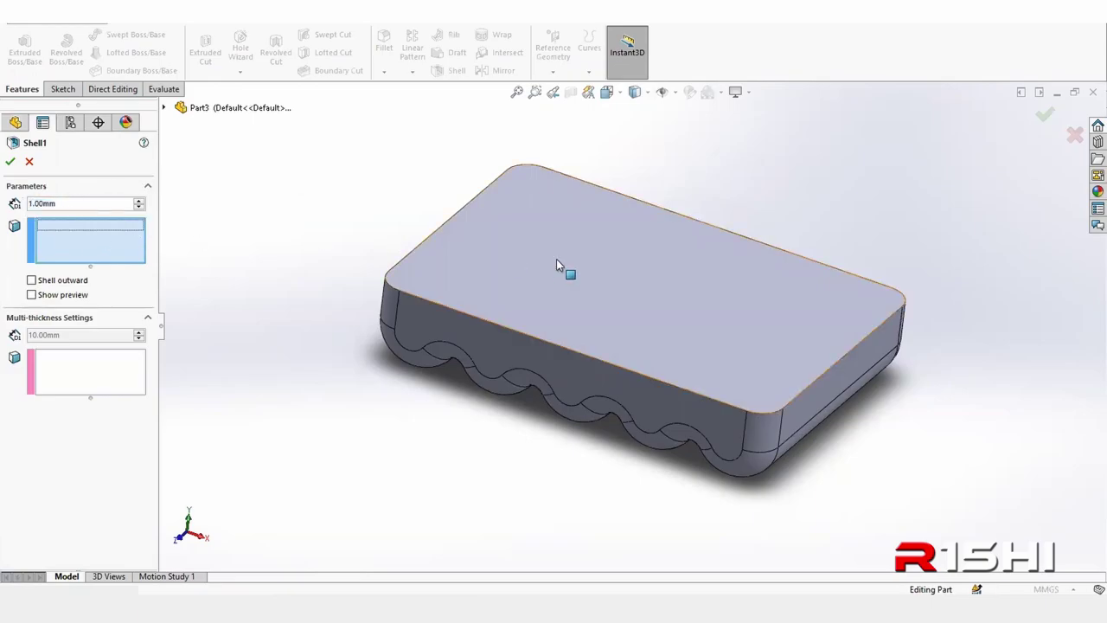
left_click(555, 258)
left_click(10, 162)
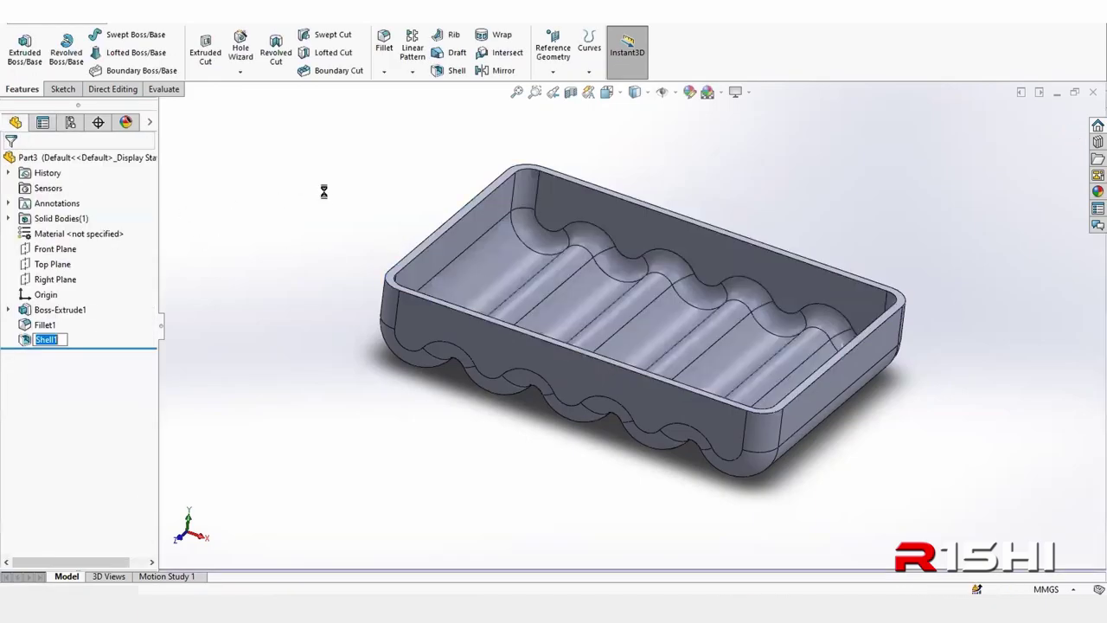
mouse_move(324, 190)
middle_mouse_down()
mouse_move(327, 357)
mouse_move(334, 155)
mouse_move(457, 93)
mouse_move(416, 223)
middle_mouse_up()
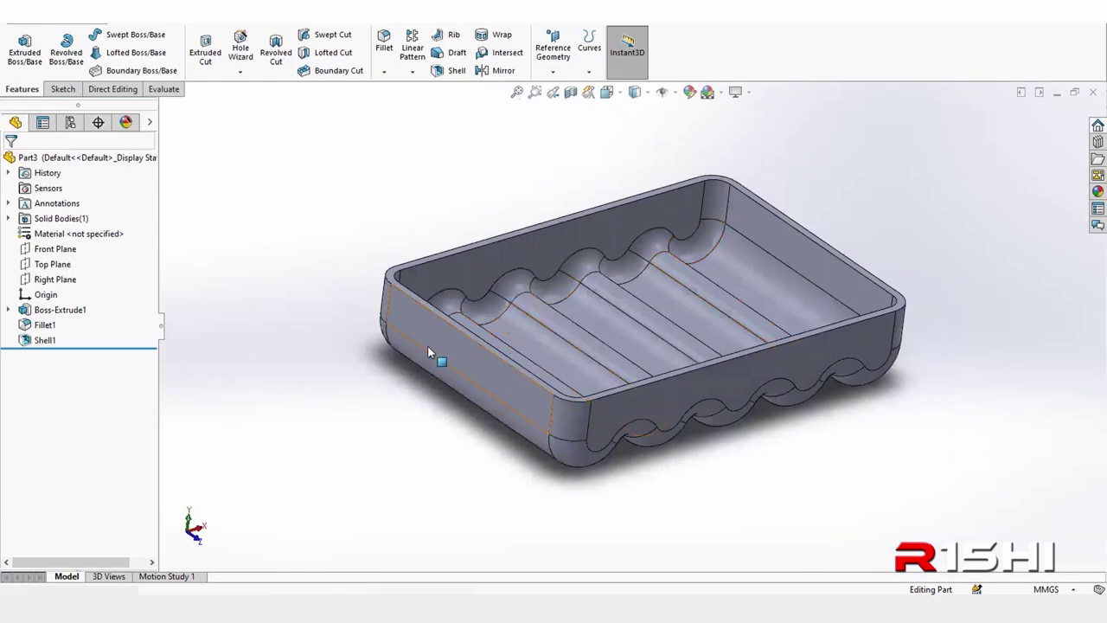
mouse_move(427, 345)
middle_mouse_down()
mouse_move(312, 346)
mouse_move(330, 390)
mouse_move(247, 346)
middle_mouse_up()
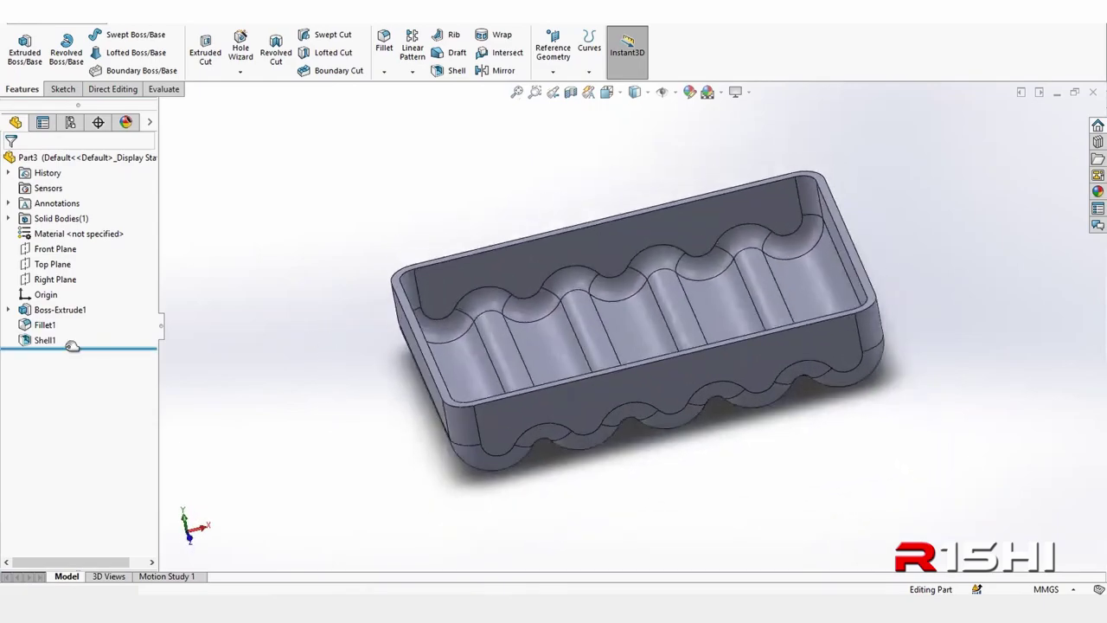
left_click_drag(73, 346, 95, 331)
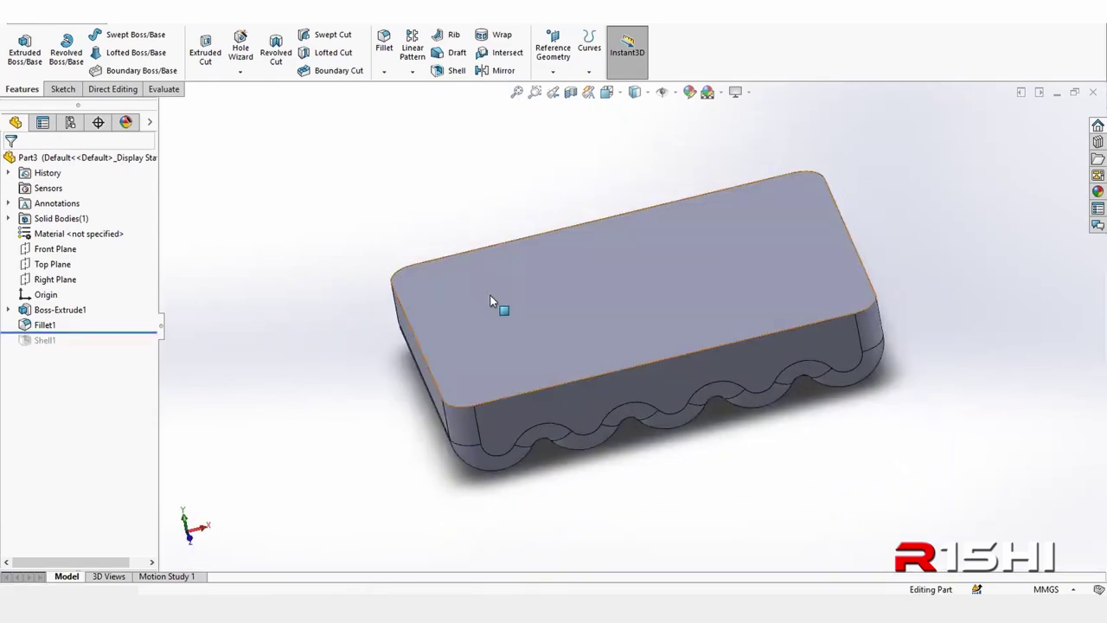
left_click(497, 303)
- Sketch a rectangle on the top face, 3 mm from the part's left edge
left_click(551, 253)
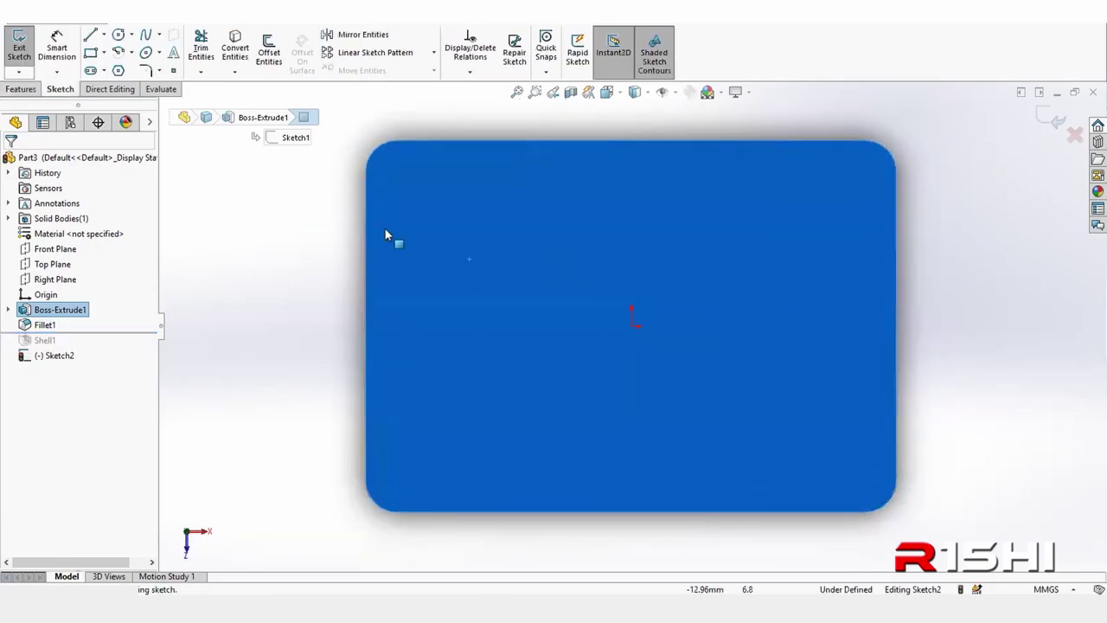
left_click(89, 52)
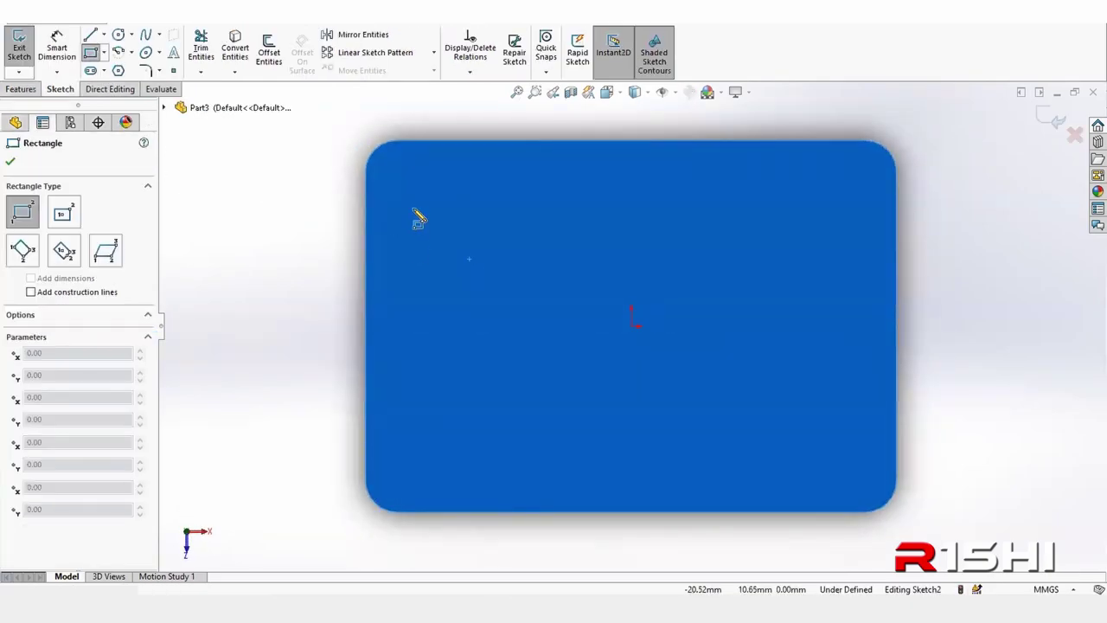
mouse_move(407, 201)
left_mouse_down()
mouse_move(484, 415)
mouse_move(469, 450)
left_mouse_up()
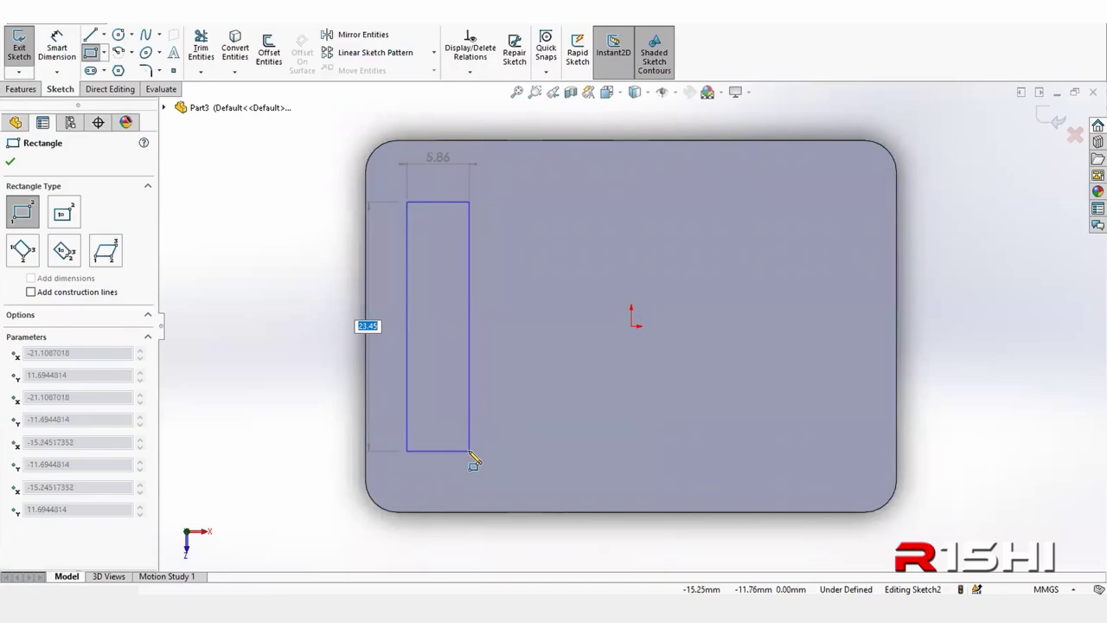
key("d")
left_click(407, 327)
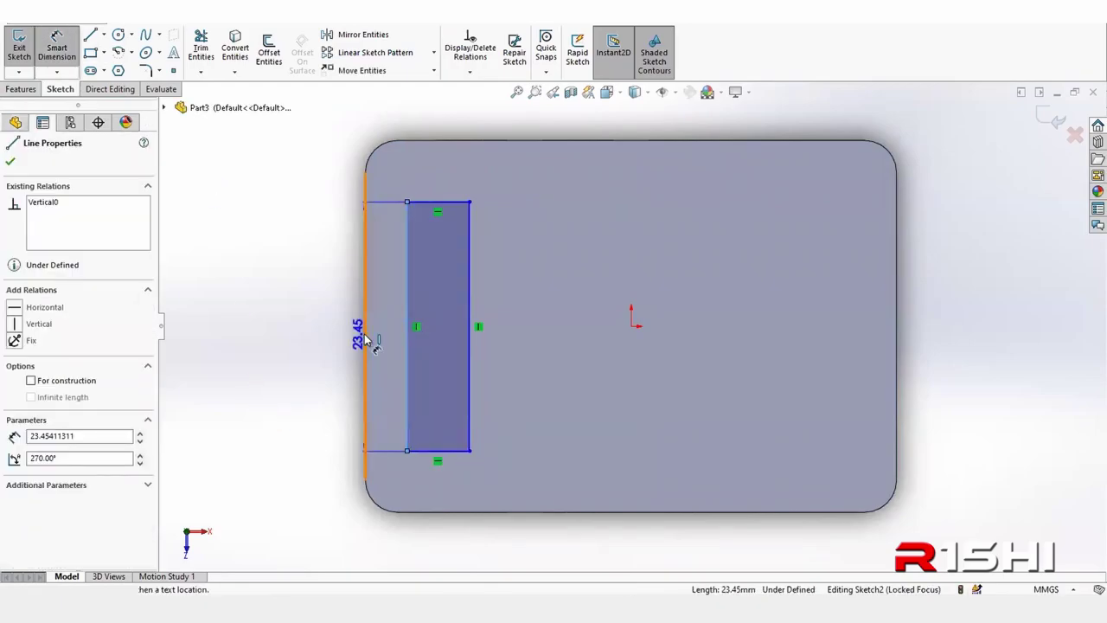
left_click(300, 176)
type("3")
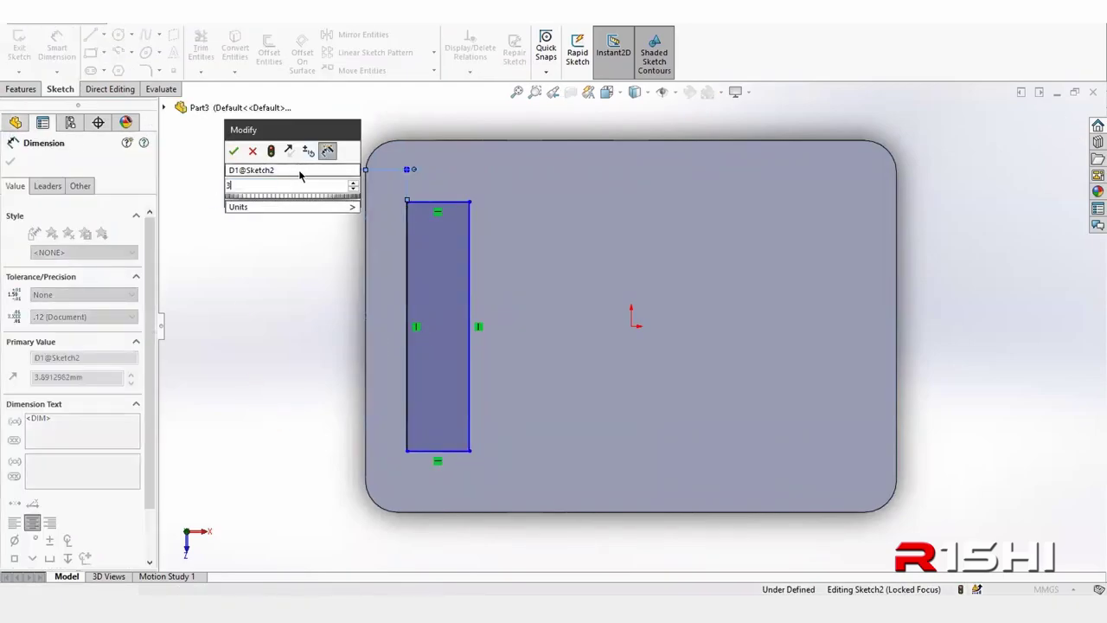
key("Return")
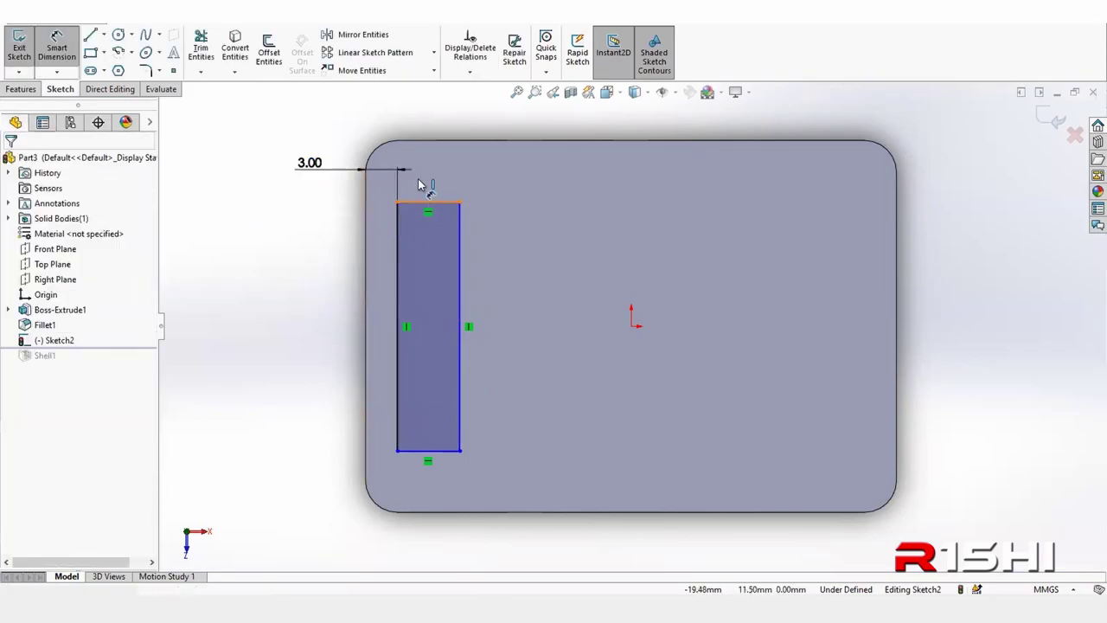
- Dimension the rectangle 5 mm wide and 25 mm tall, then exit the sketch
left_click(422, 200)
left_click(436, 99)
type("5.86352828mm")
key("Return")
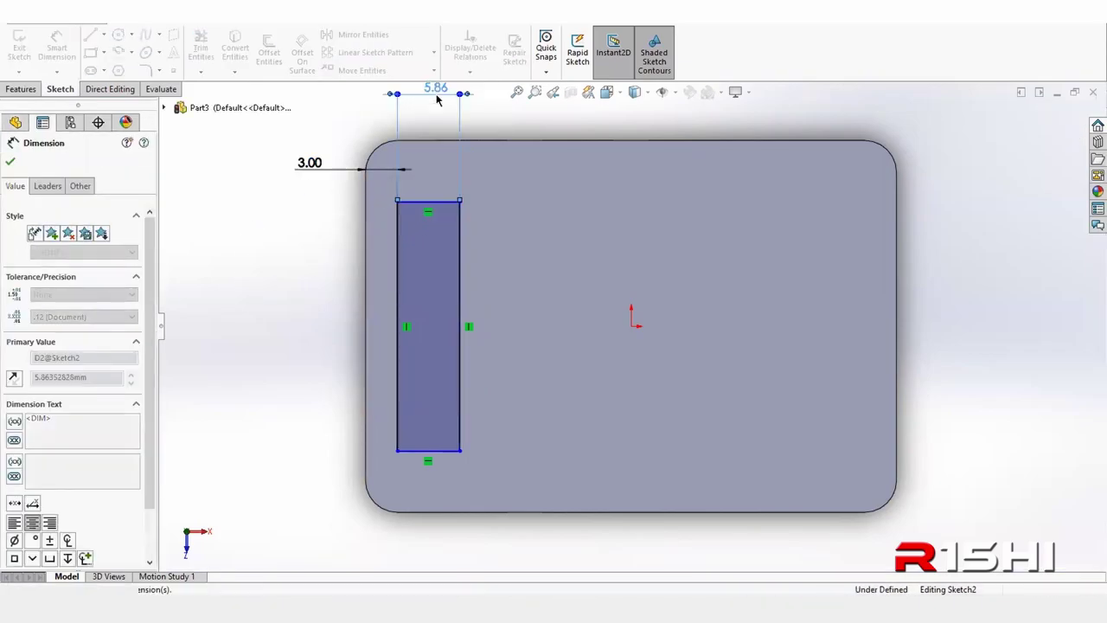
left_click(364, 311)
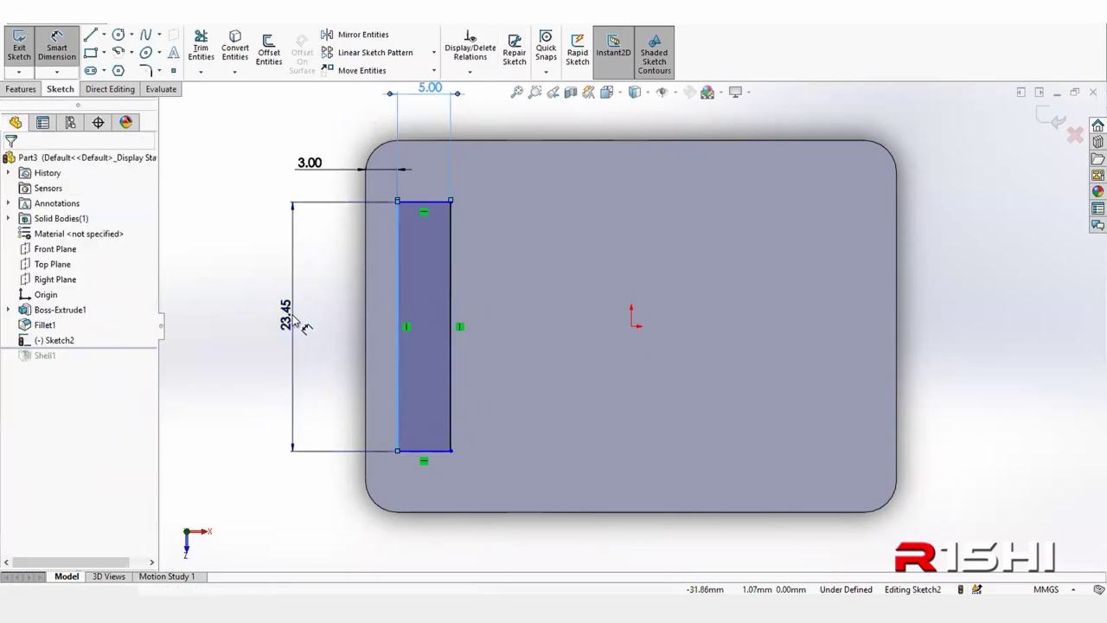
left_click(293, 313)
type("25")
key("Return")
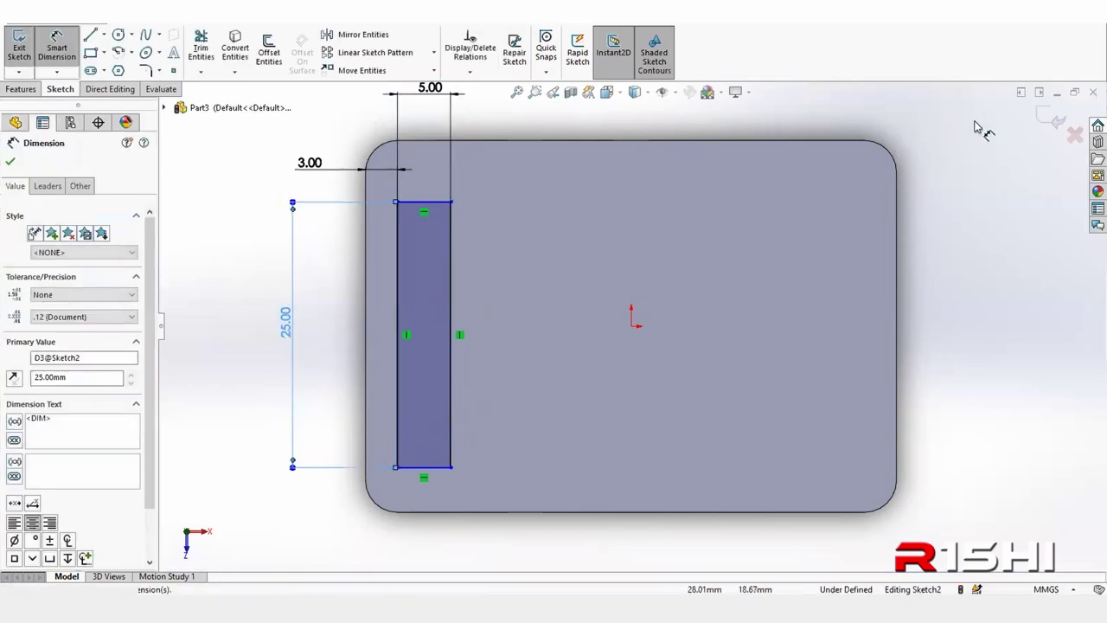
left_click(1057, 121)
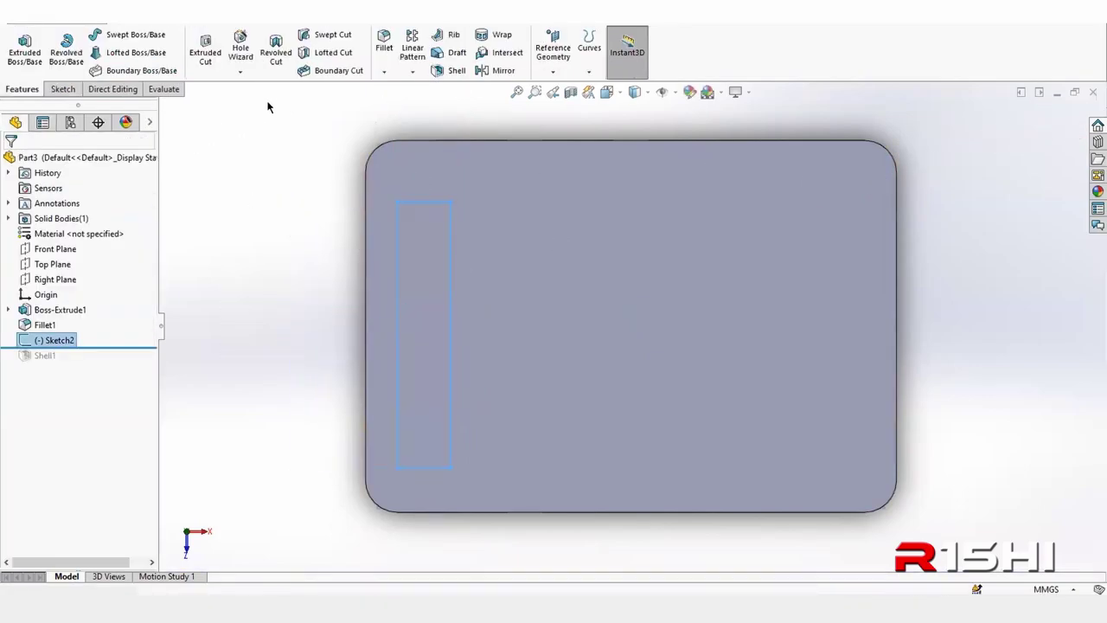
- Cut the rectangle Through All, then roll the history forward to include Shell1
left_click(205, 45)
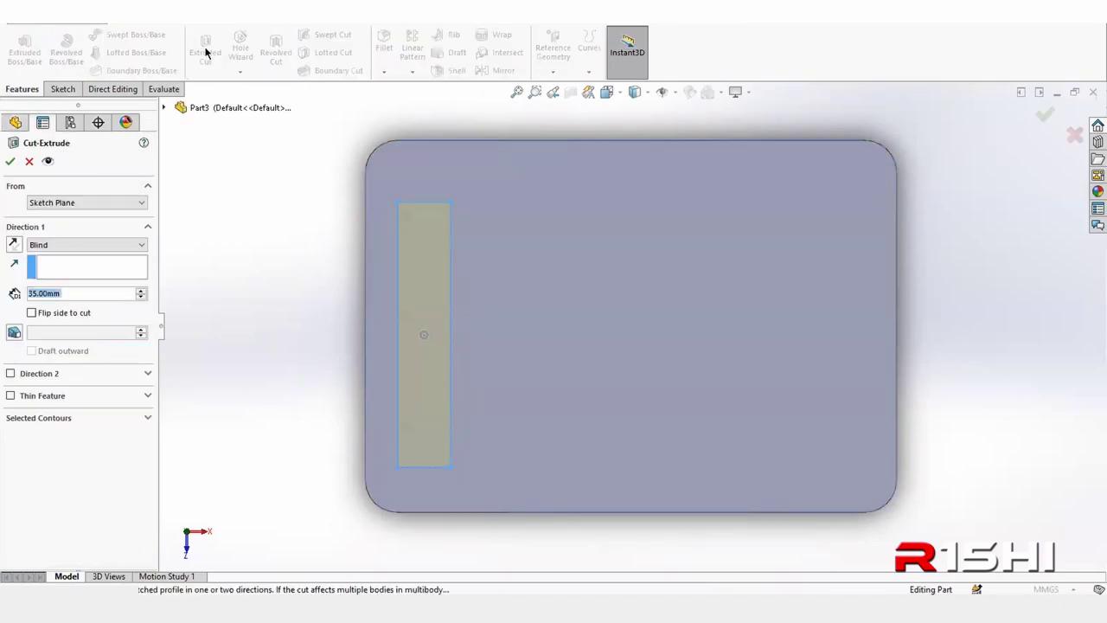
left_click(95, 246)
left_click(83, 262)
left_click(9, 162)
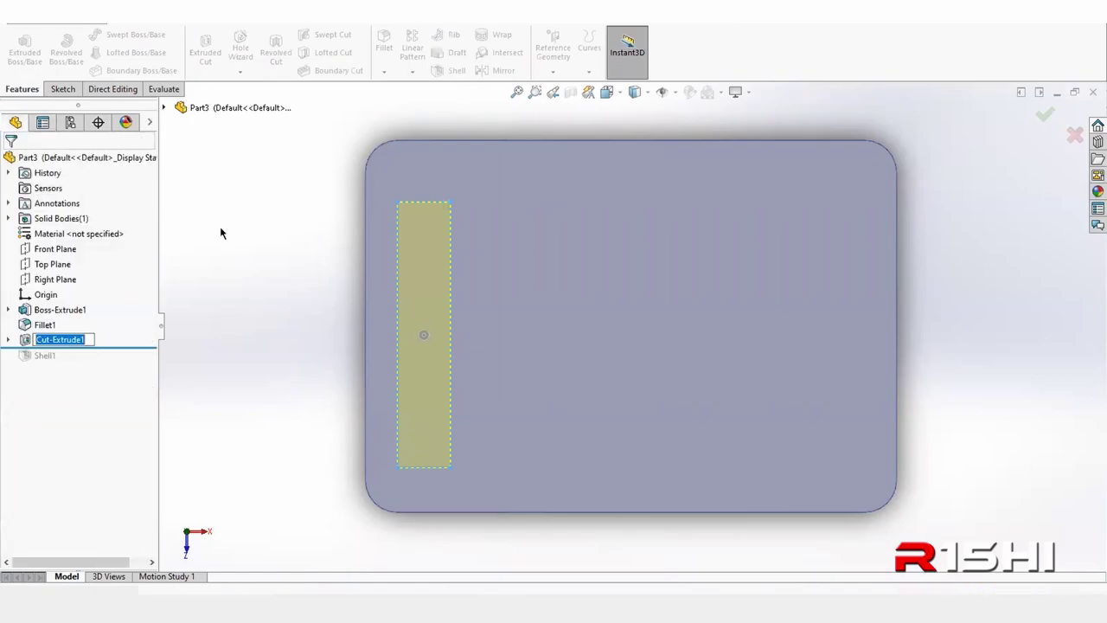
key("Up")
key("Up")
key("Up")
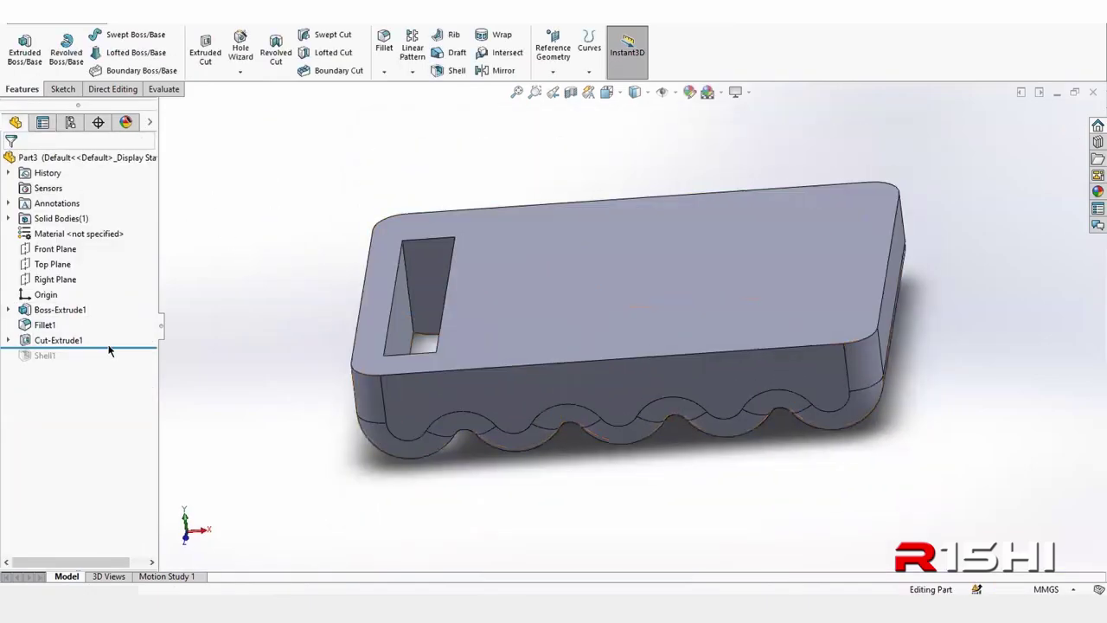
left_click_drag(110, 349, 110, 361)
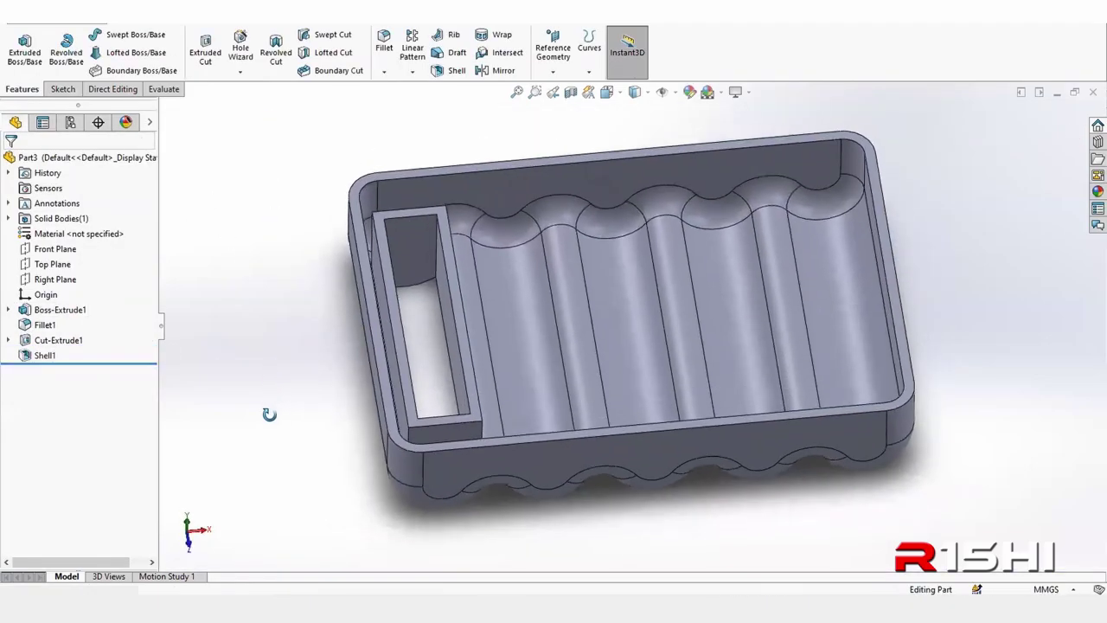
mouse_move(268, 414)
middle_mouse_down()
mouse_move(235, 415)
mouse_move(277, 421)
mouse_move(264, 415)
middle_mouse_up()
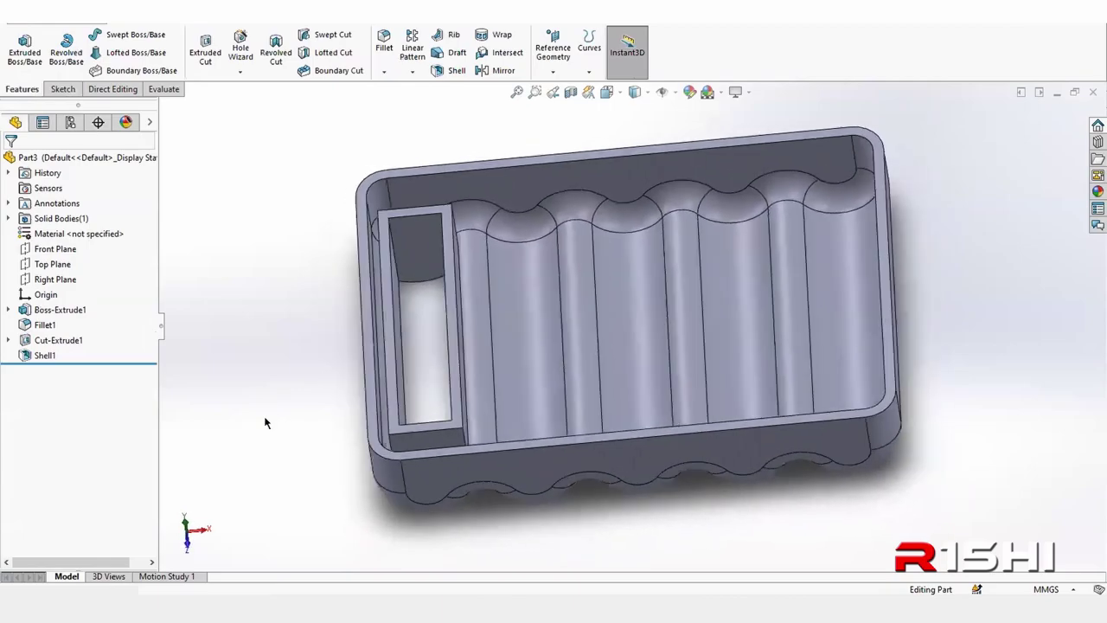
- Move Shell1 above Cut-Extrude1 in the feature tree
left_click(61, 342)
right_click(59, 343)
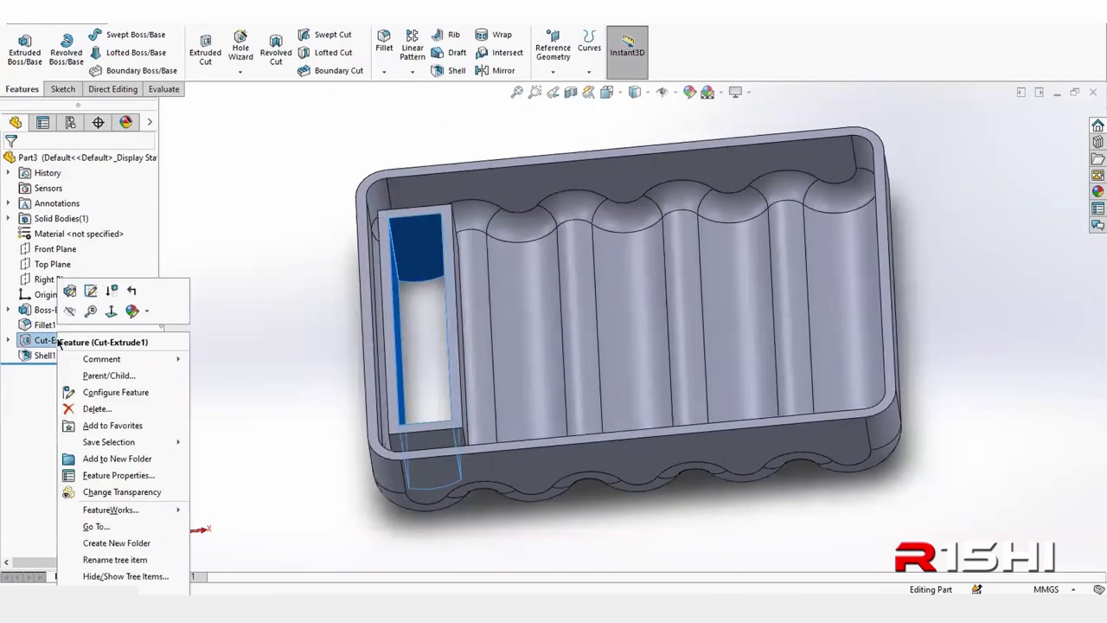
left_click(8, 340)
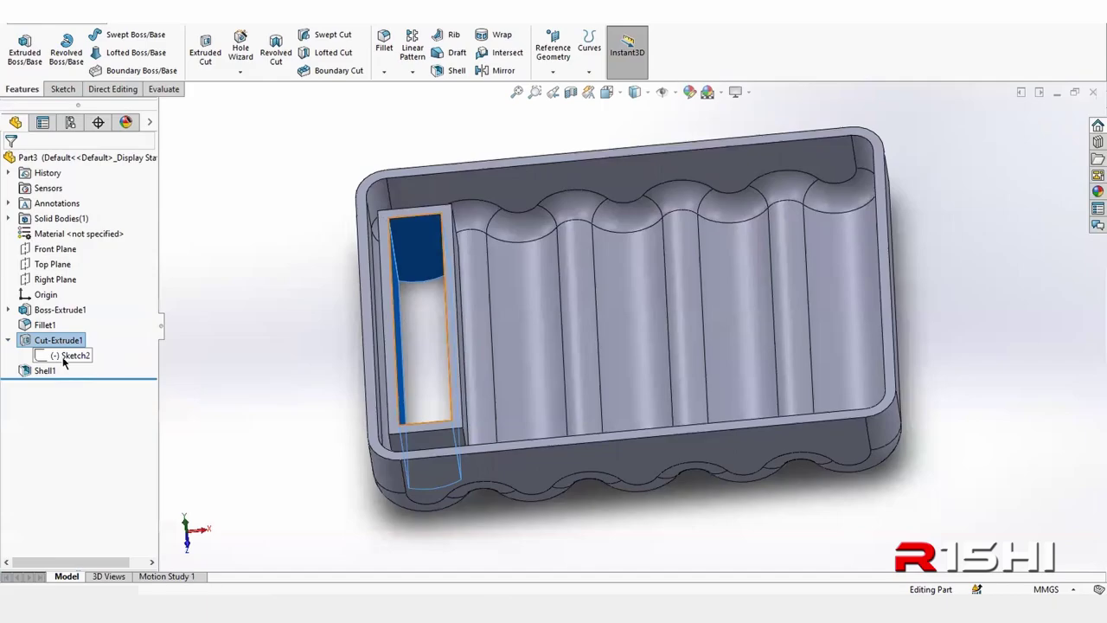
left_click_drag(67, 355, 65, 375)
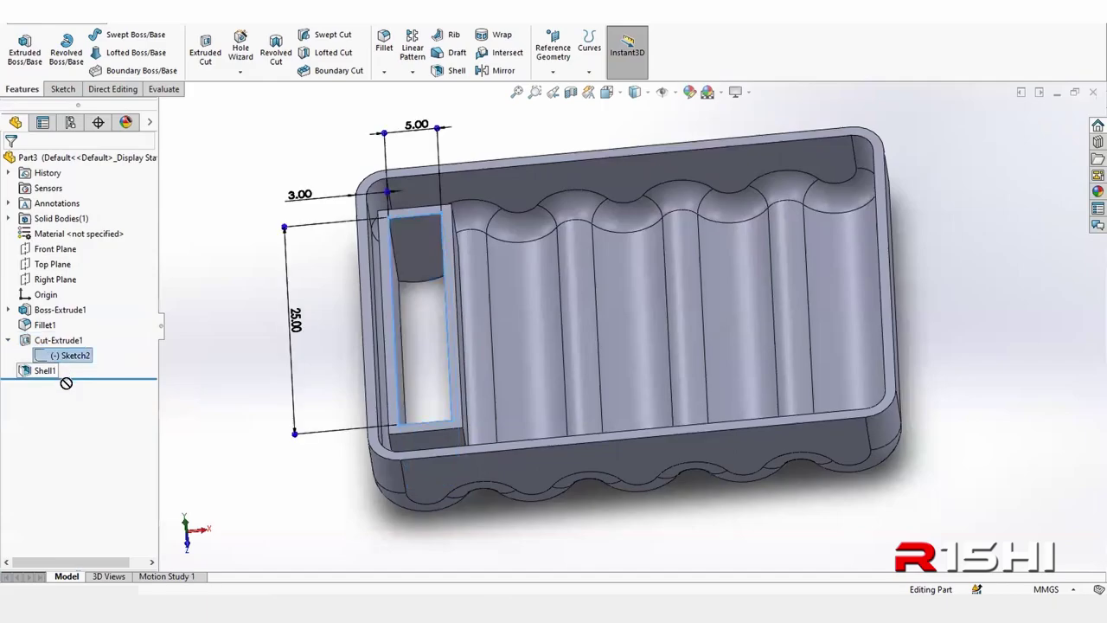
left_click(38, 371)
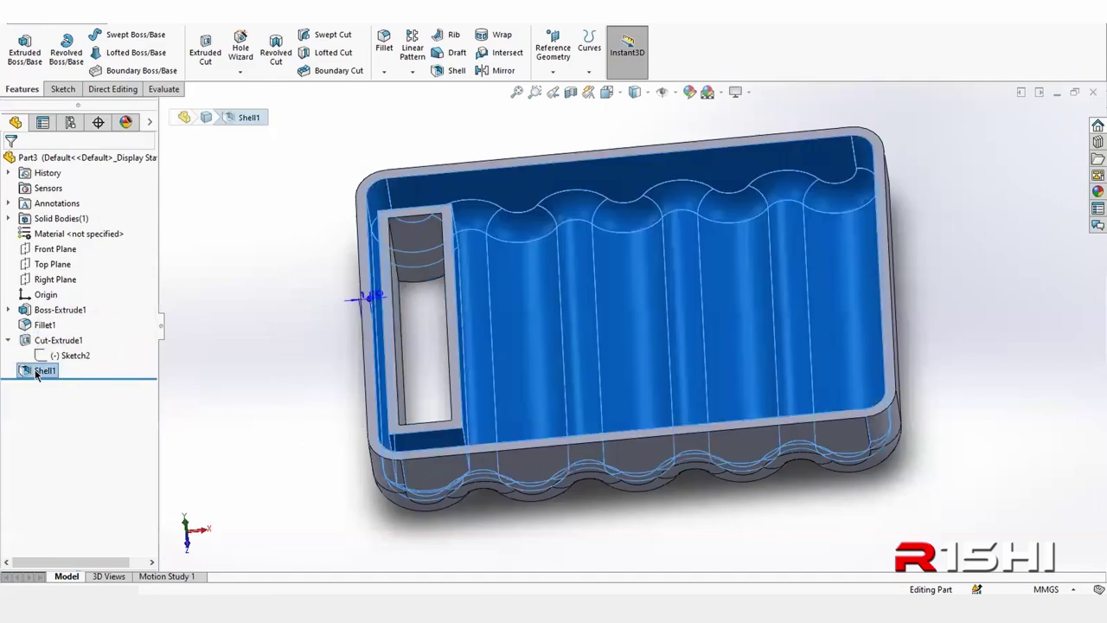
left_click_drag(36, 374, 65, 335)
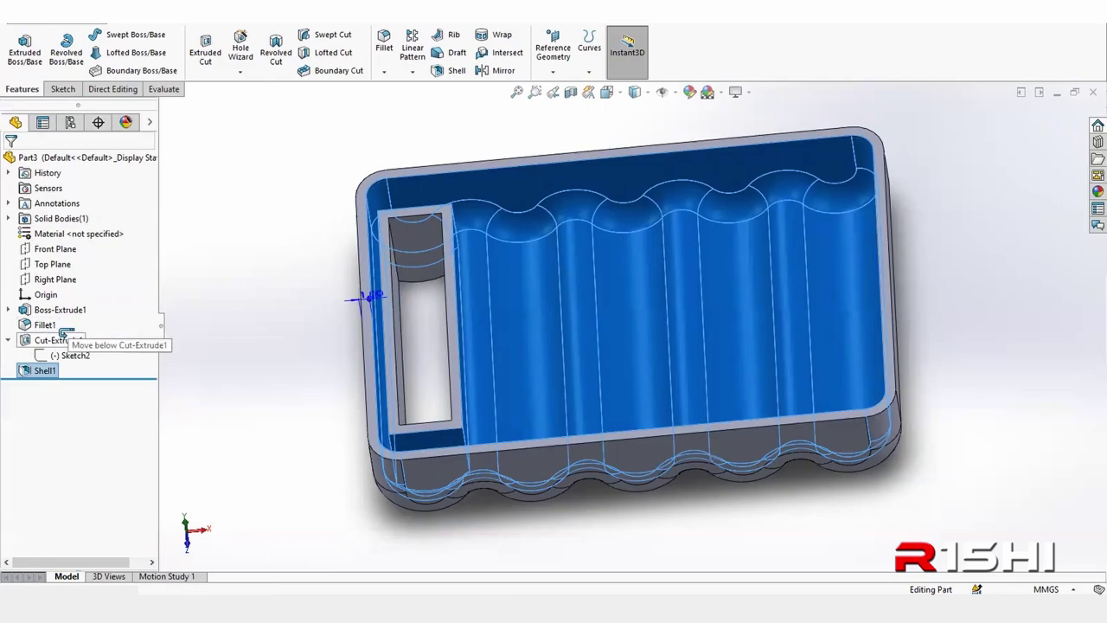
left_click_drag(65, 336, 65, 327)
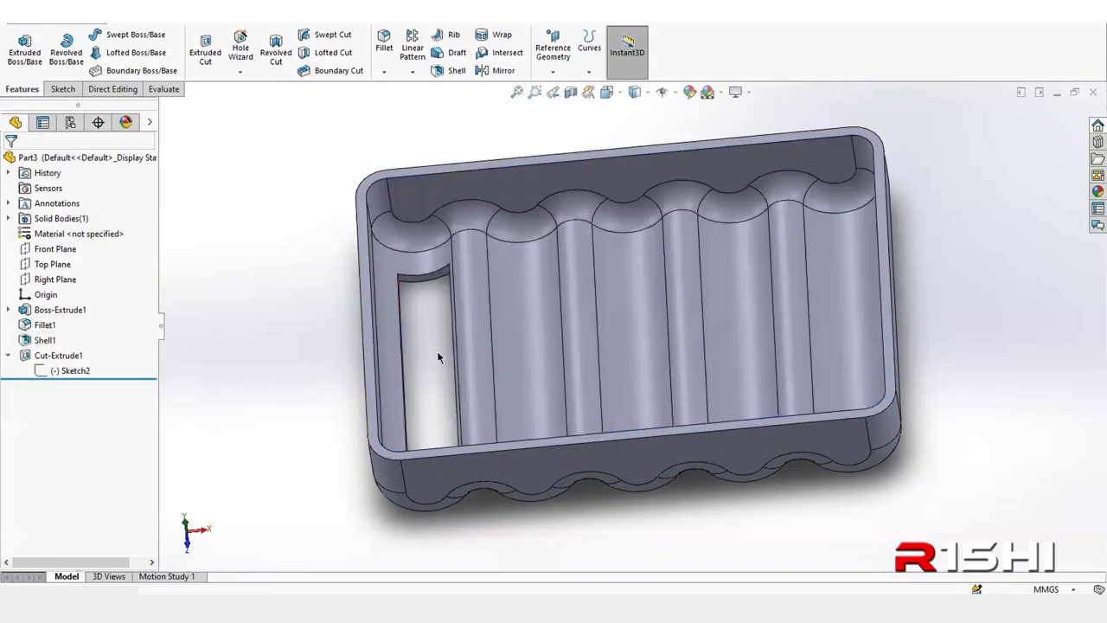
- Edit Sketch2 from Cut-Extrude1 and delete the 3.00 mm edge-offset dimension
left_click(60, 355)
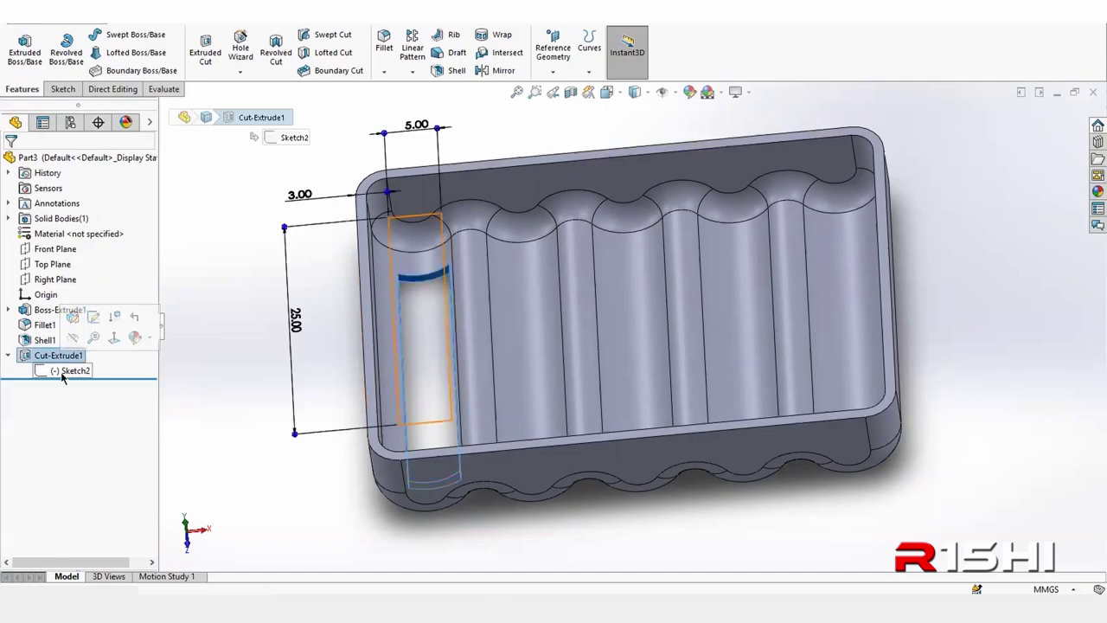
left_click(63, 371)
left_click(94, 326)
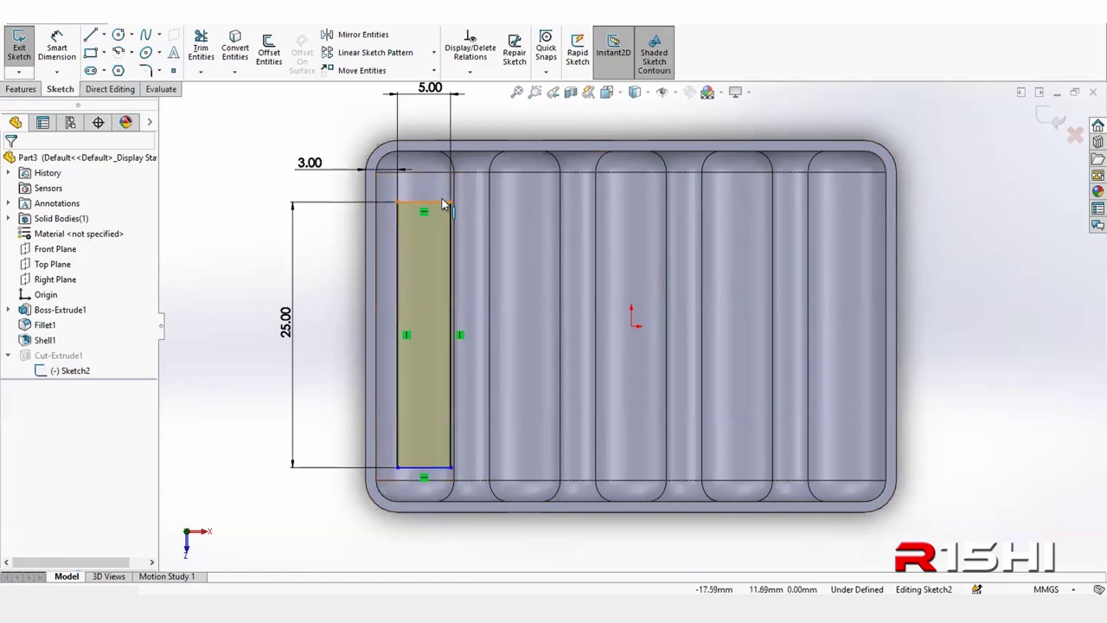
scroll(442, 203, "down", 3)
left_click(534, 259)
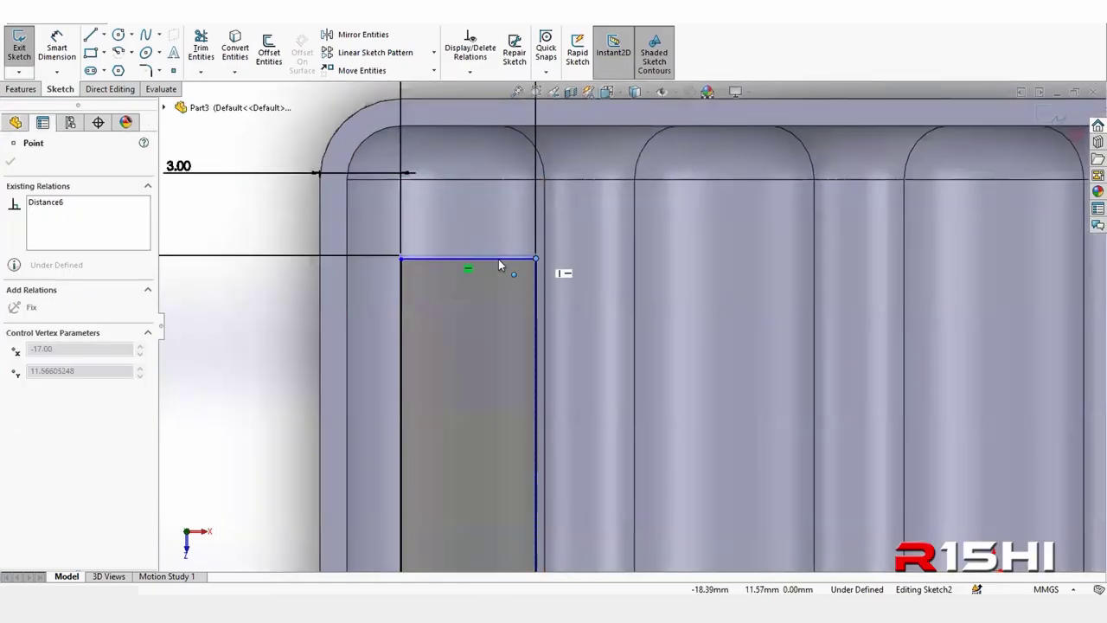
scroll(439, 238, "up", 3)
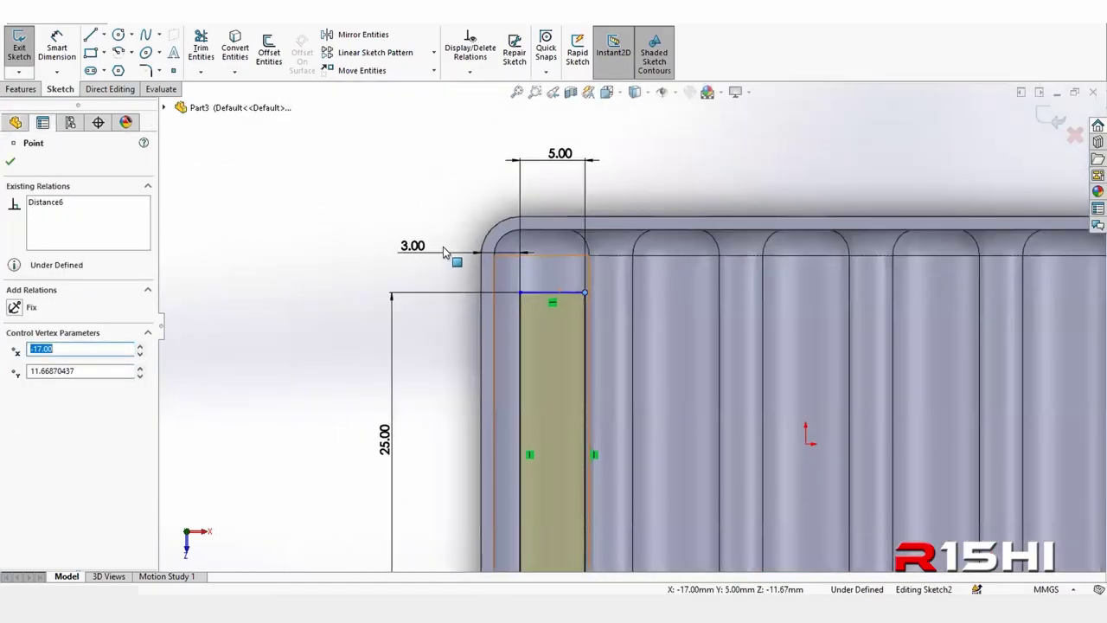
scroll(444, 251, "up", 3)
left_click(399, 254)
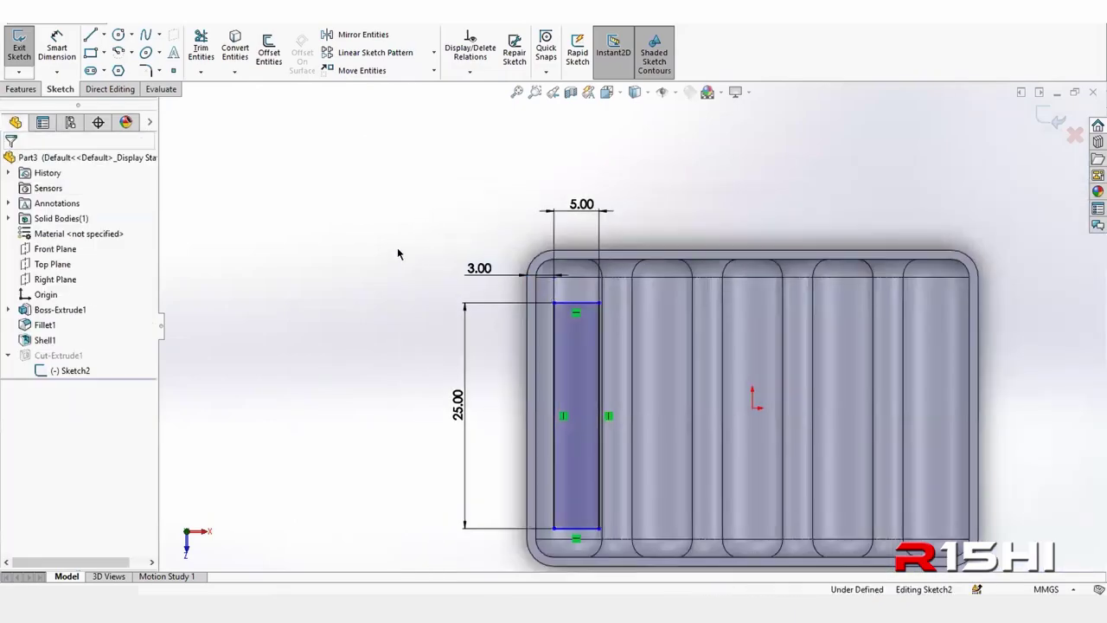
left_click(507, 277)
key("Delete")
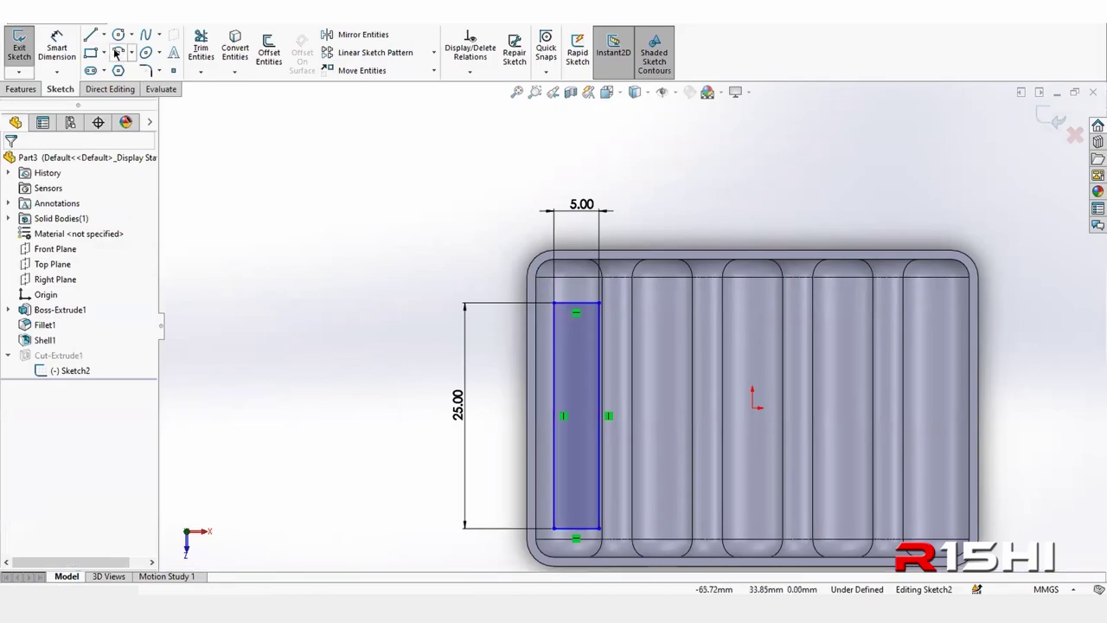
- Draw a diagonal centerline across the rectangle from corner to corner
left_click(103, 34)
left_click(113, 69)
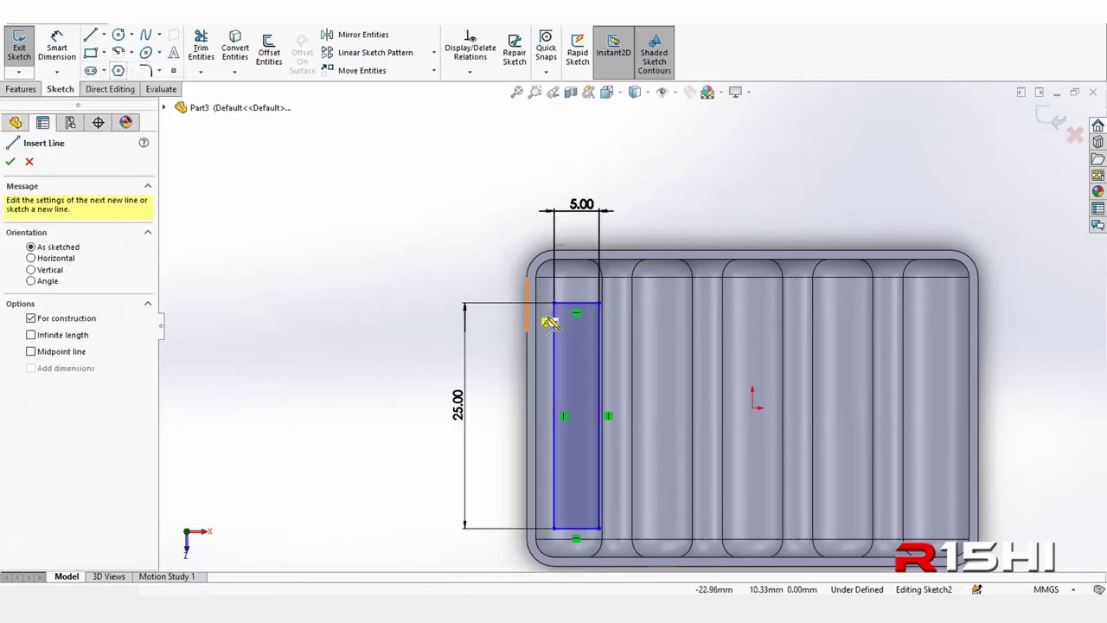
left_click(553, 302)
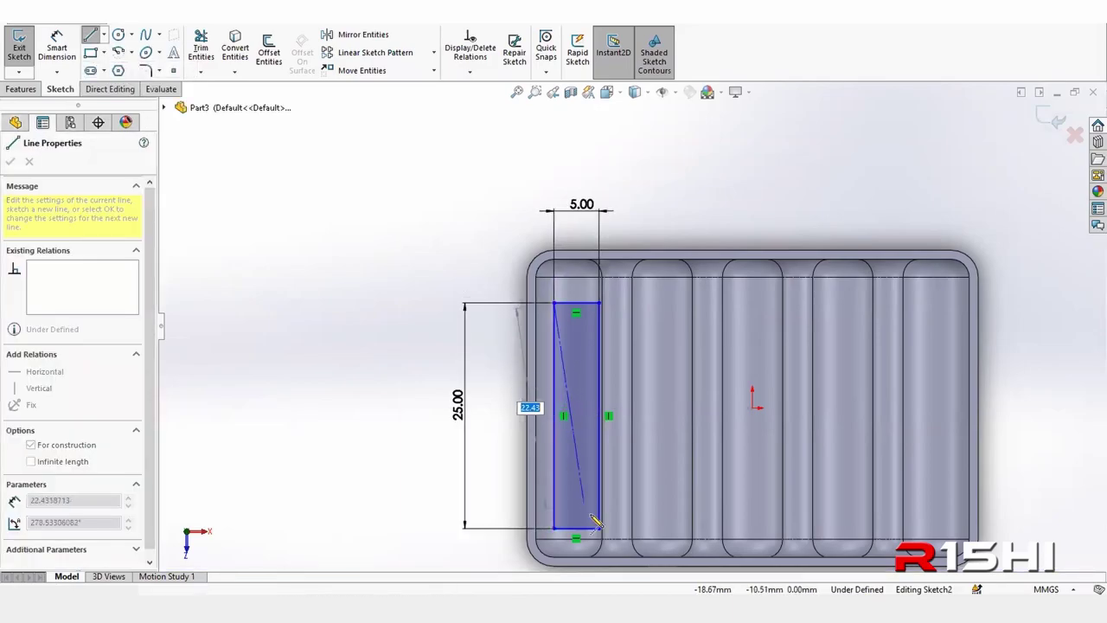
scroll(596, 532, "down", 2)
left_click(599, 499)
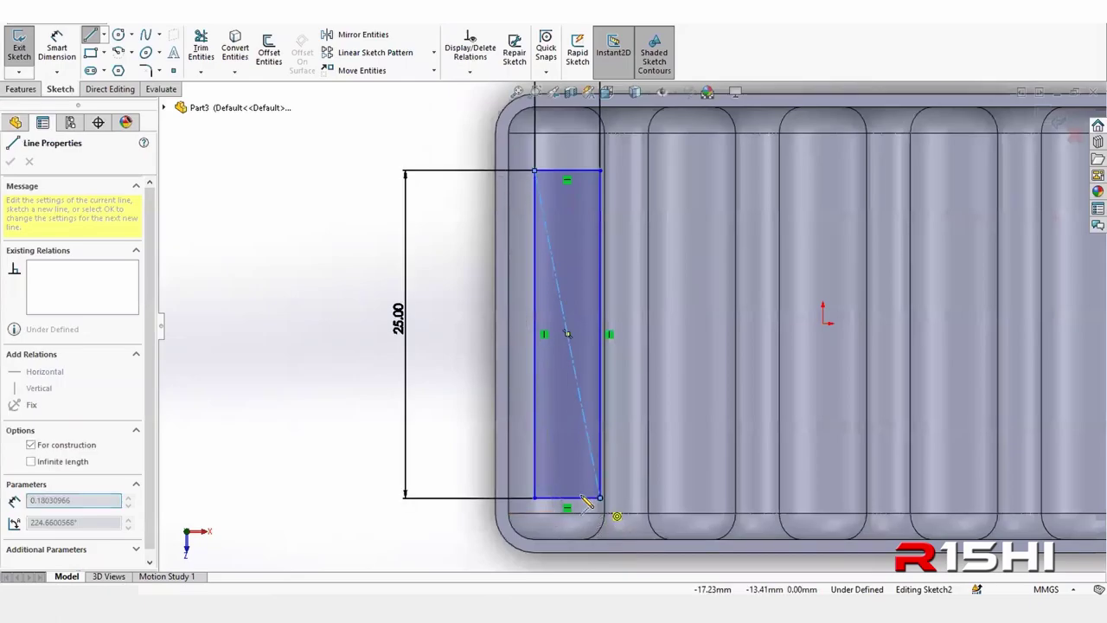
right_click_drag(291, 479, 291, 415)
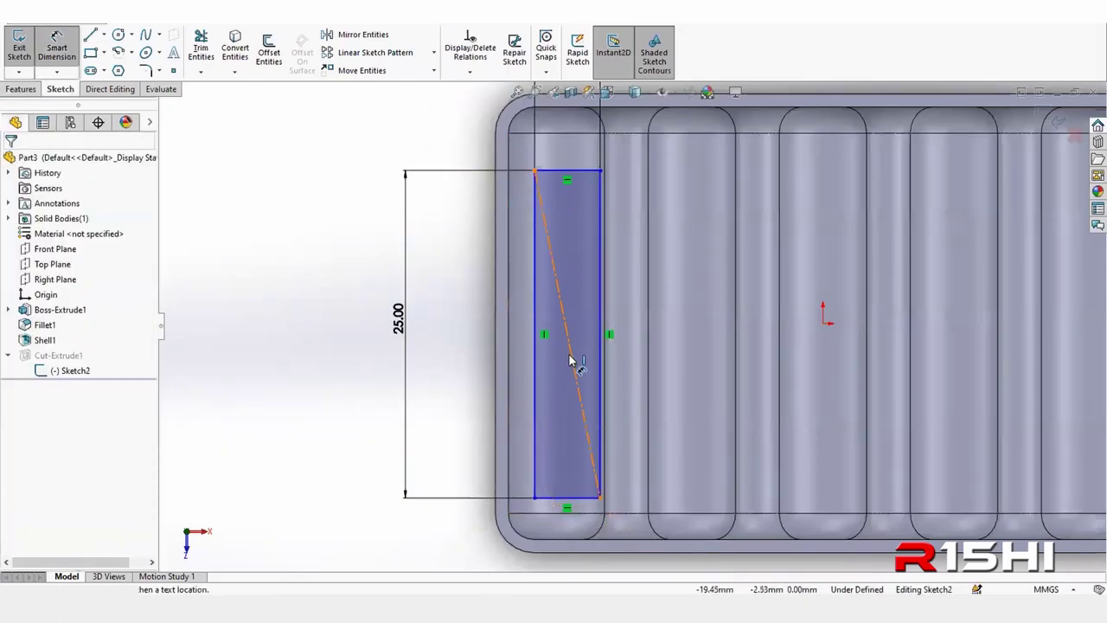
- Set the centerline 5.00 mm from the tray's left edge and the slot width to 3.00 mm
left_click(567, 338)
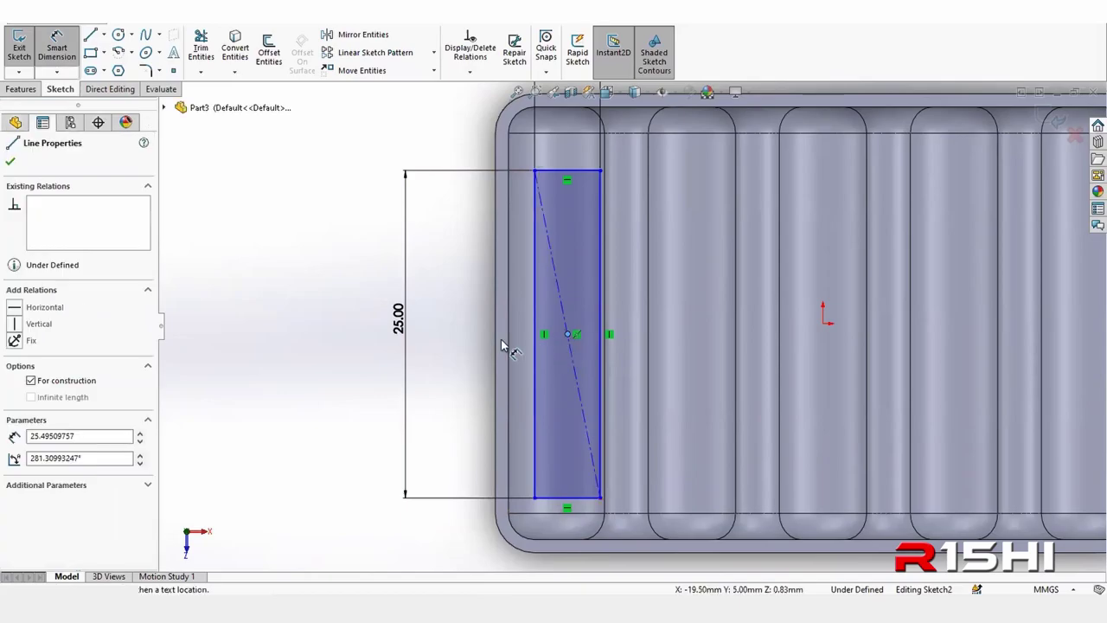
left_click(495, 342)
scroll(639, 325, "up", 2)
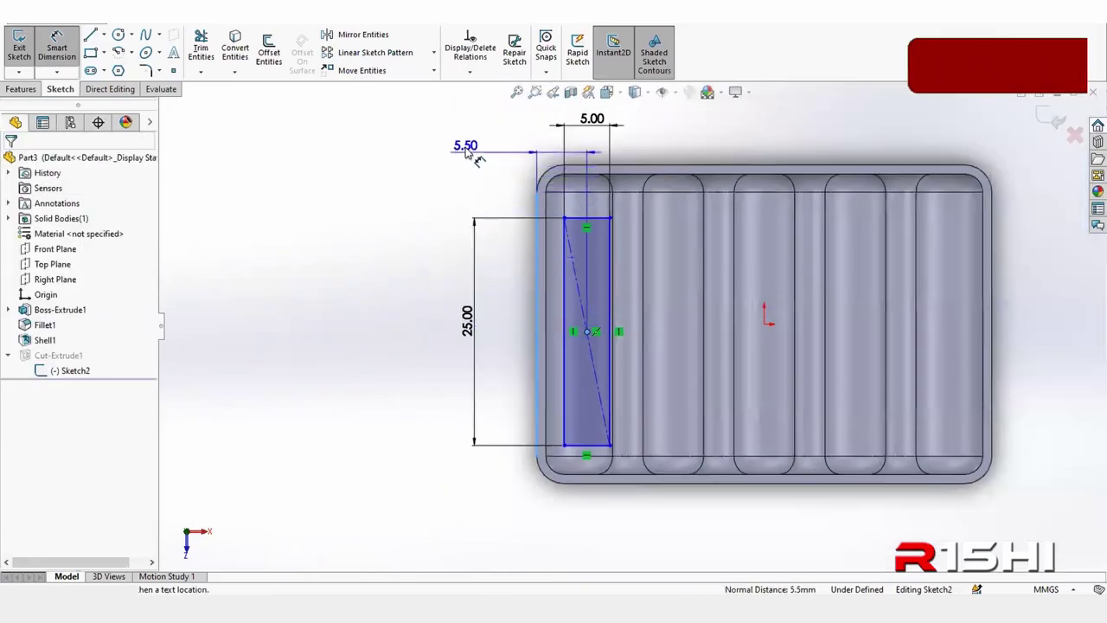
left_click(465, 152)
key("Return")
type("5.00mm")
key("Return")
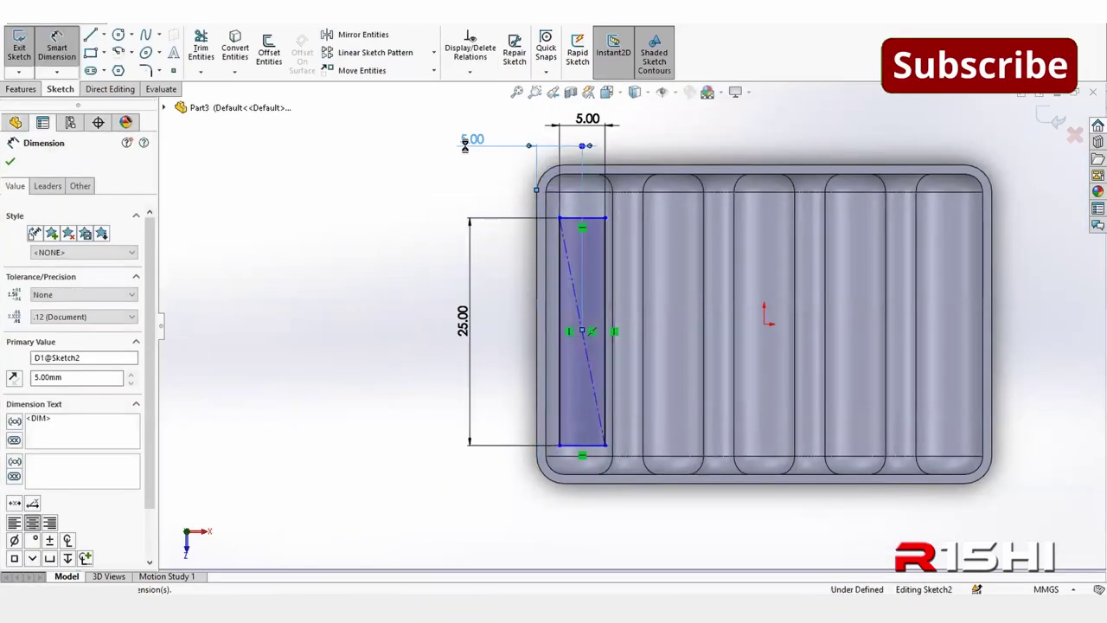
left_click(388, 210)
left_click(595, 121)
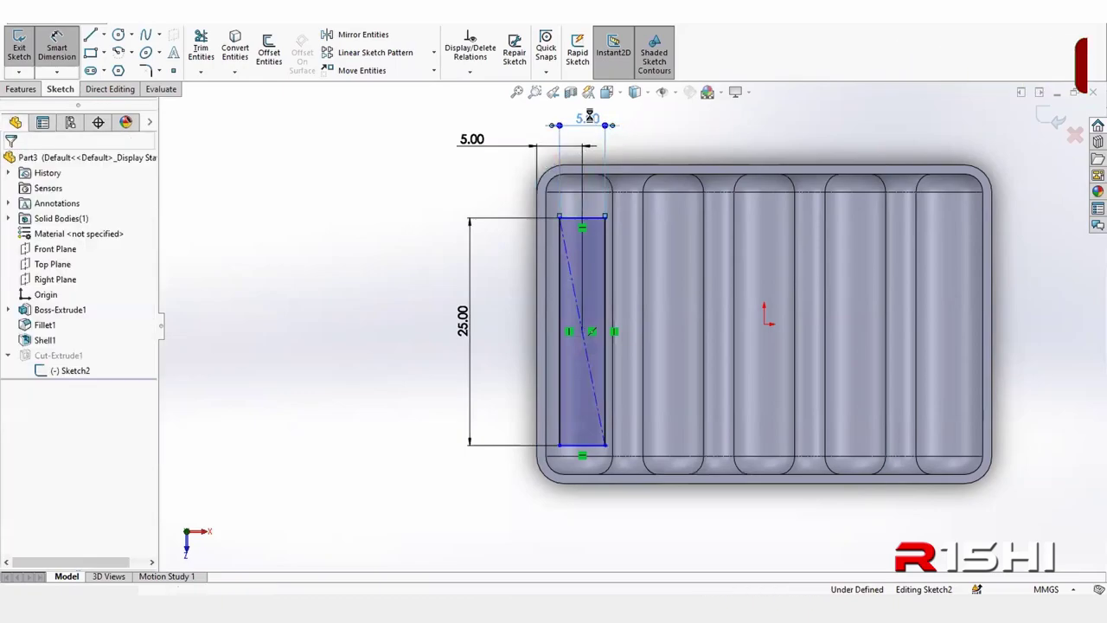
type("3")
key("Return")
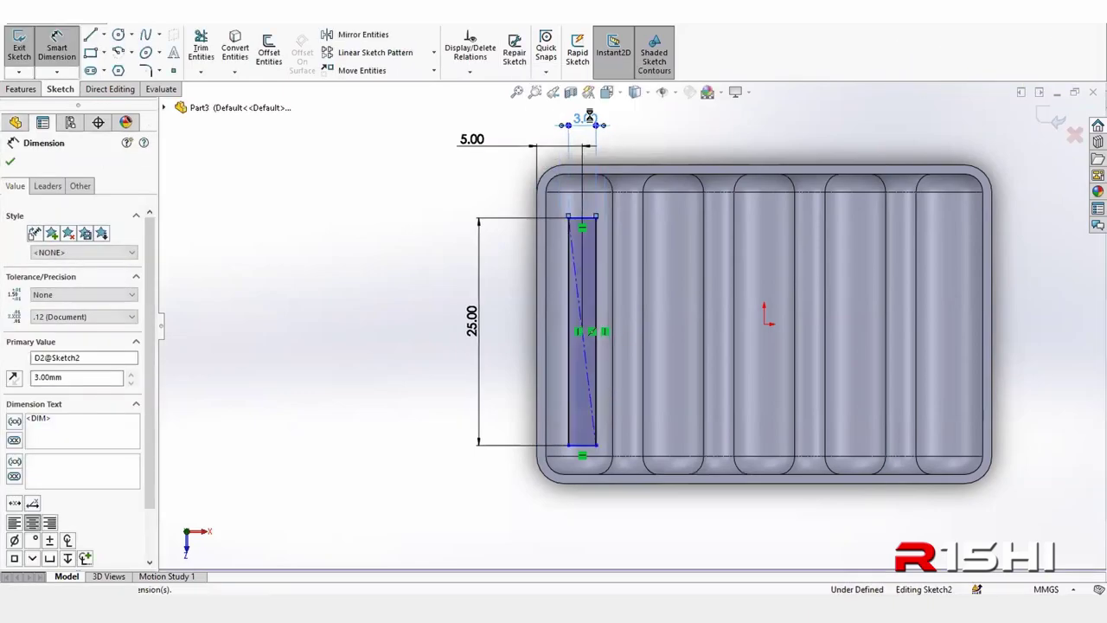
left_click(407, 261)
- Make the centerline's midpoint horizontal with the origin
right_click(333, 194)
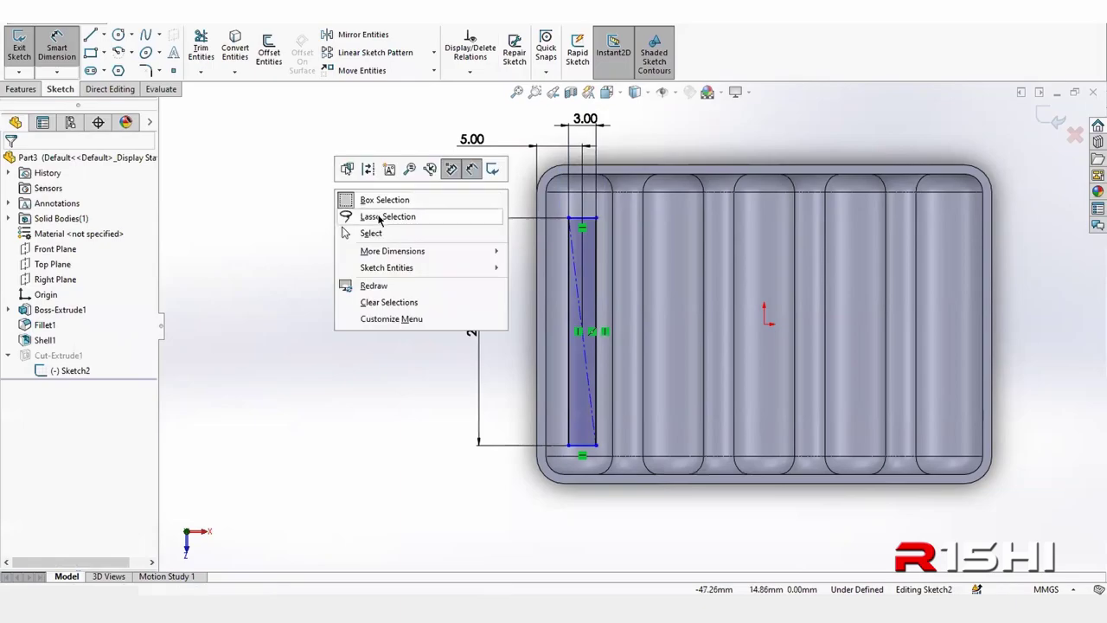
left_click(380, 235)
scroll(601, 333, "down", 3)
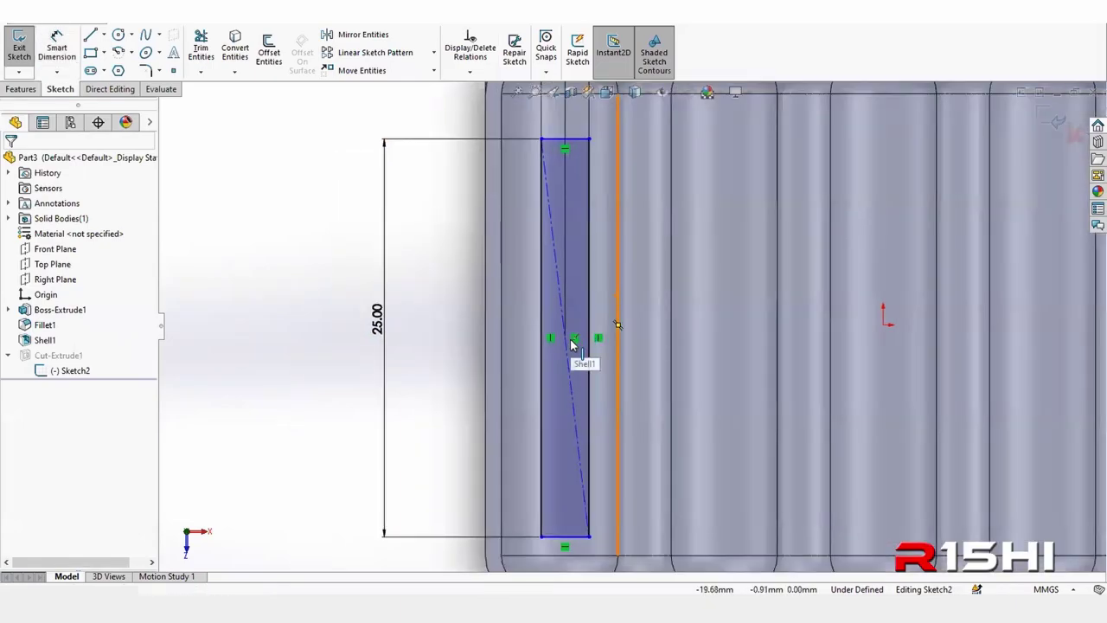
left_click(563, 339)
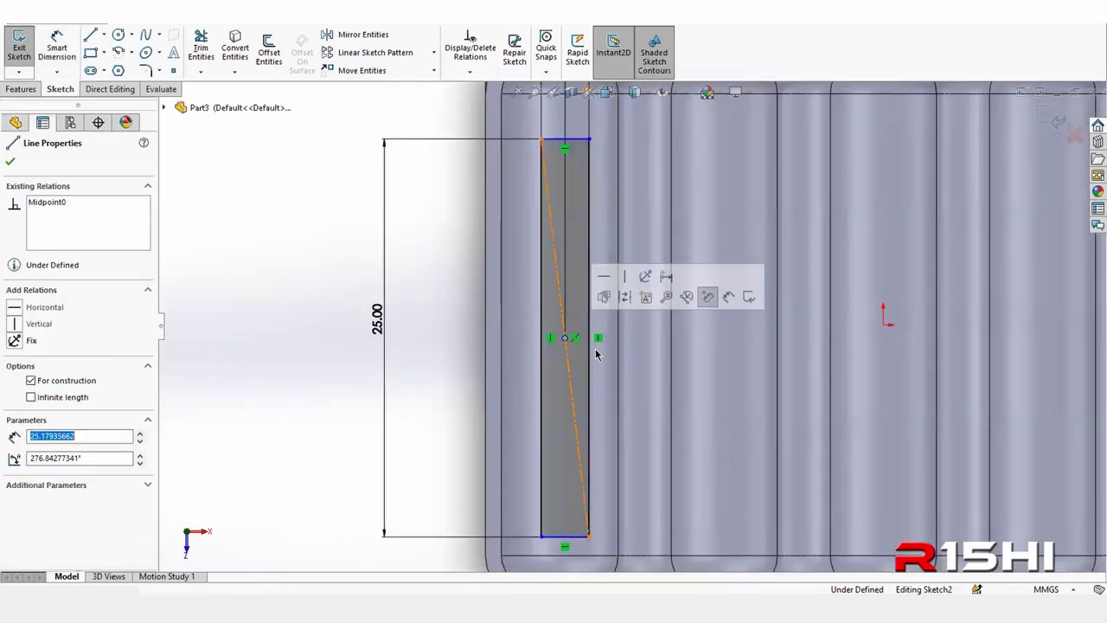
key("Escape")
left_click(875, 318, "ctrl")
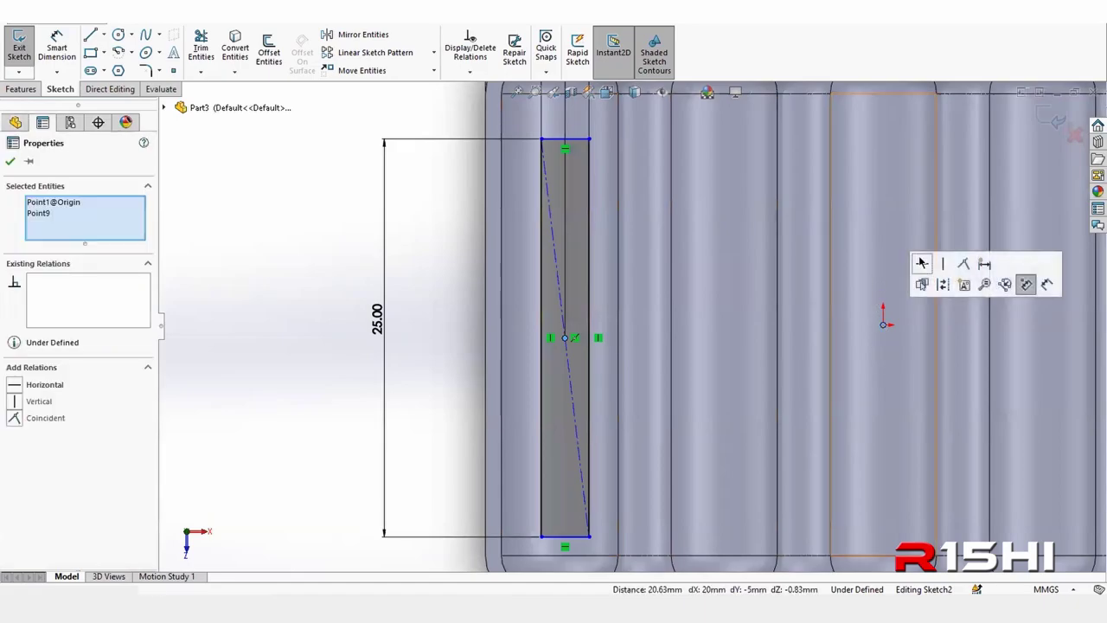
left_click(920, 261)
left_click(326, 255)
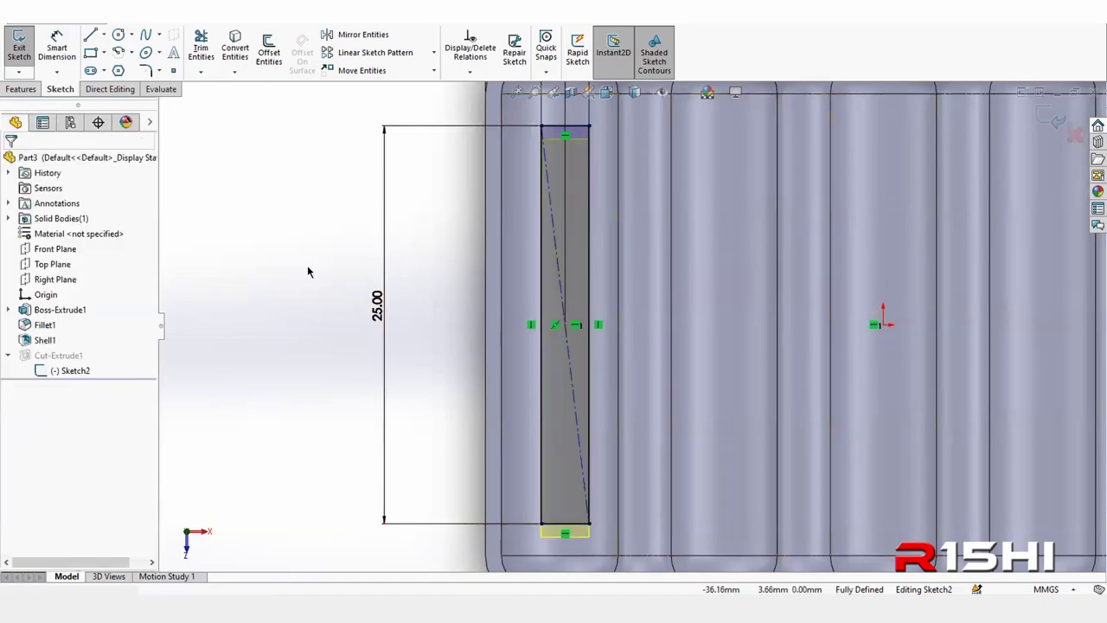
- Rebuild the slot cut, select Cut-Extrude1 and start a Linear Pattern of it
key("f")
left_click(1040, 121)
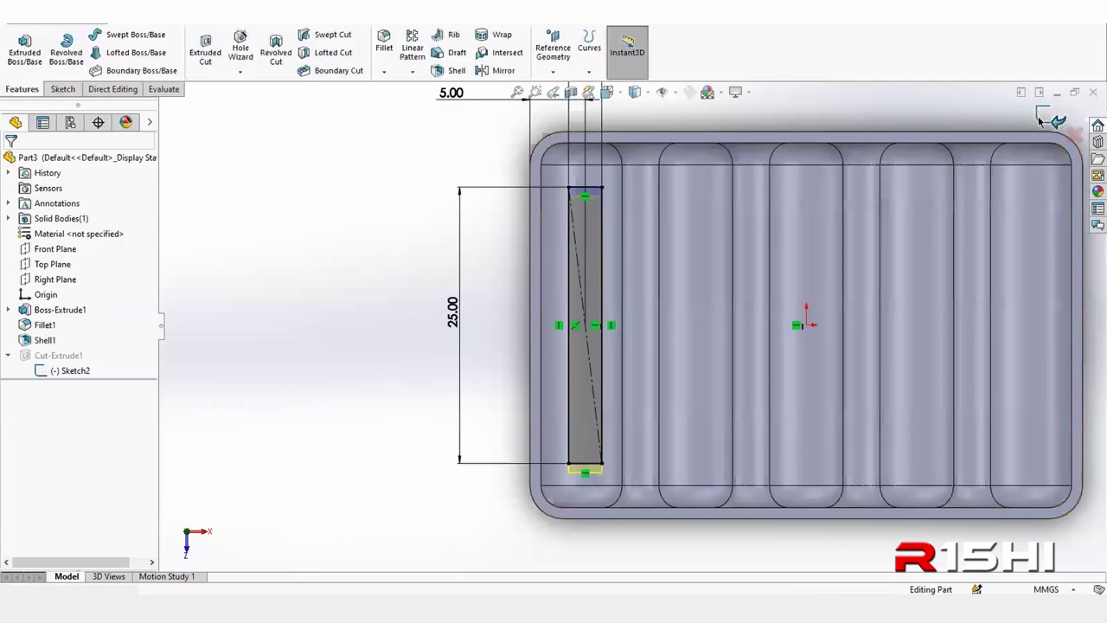
mouse_move(706, 392)
middle_mouse_down()
mouse_move(591, 239)
mouse_move(661, 310)
middle_mouse_up()
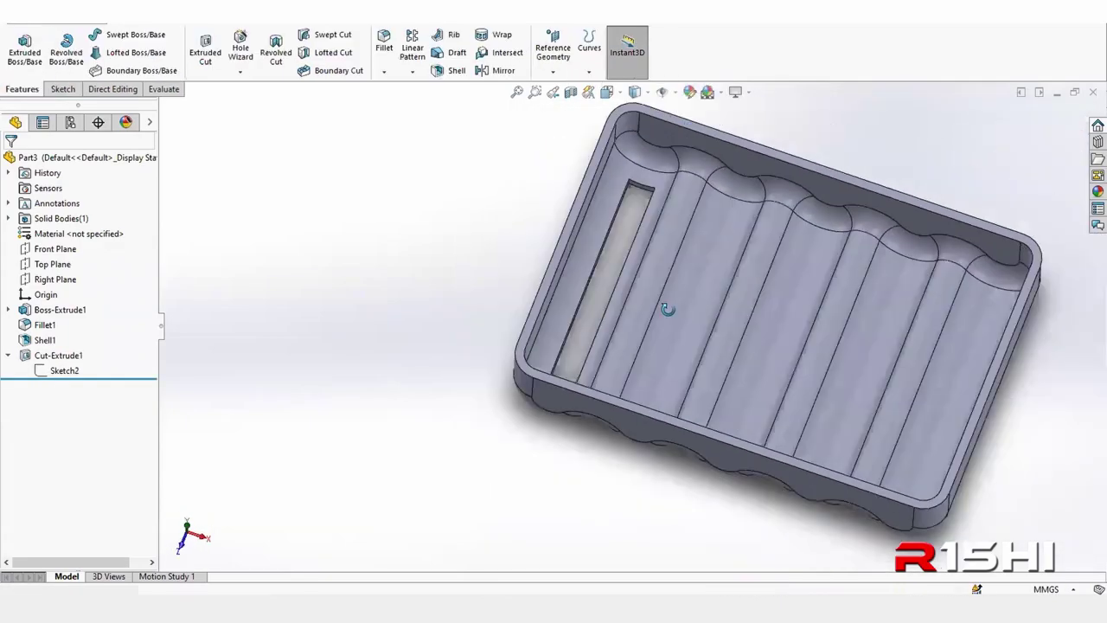
scroll(659, 335, "down", 4)
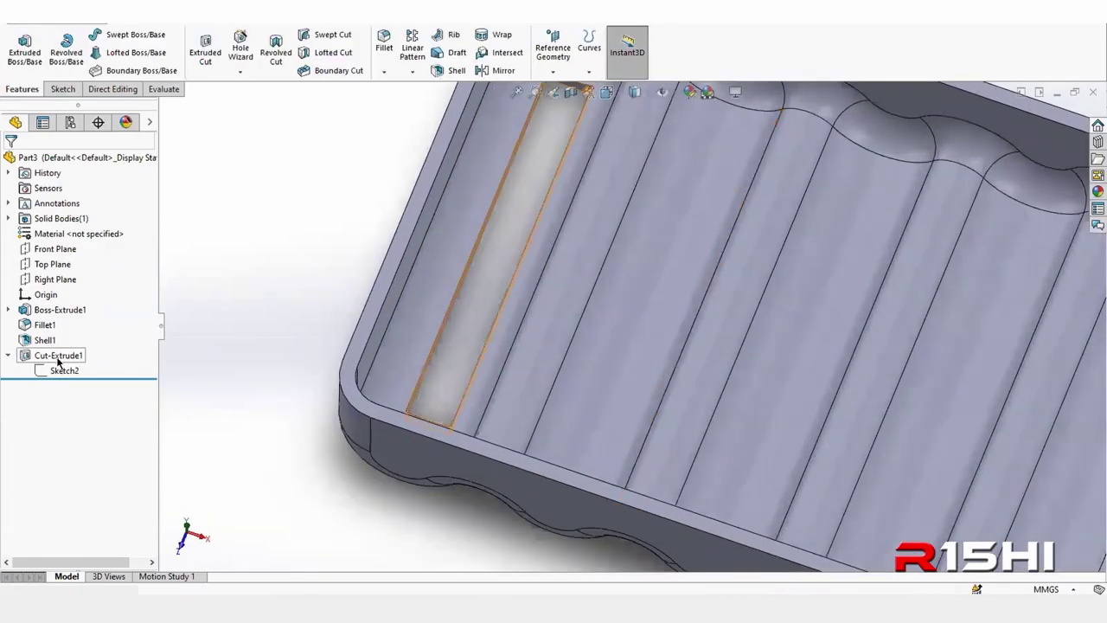
left_click(58, 357)
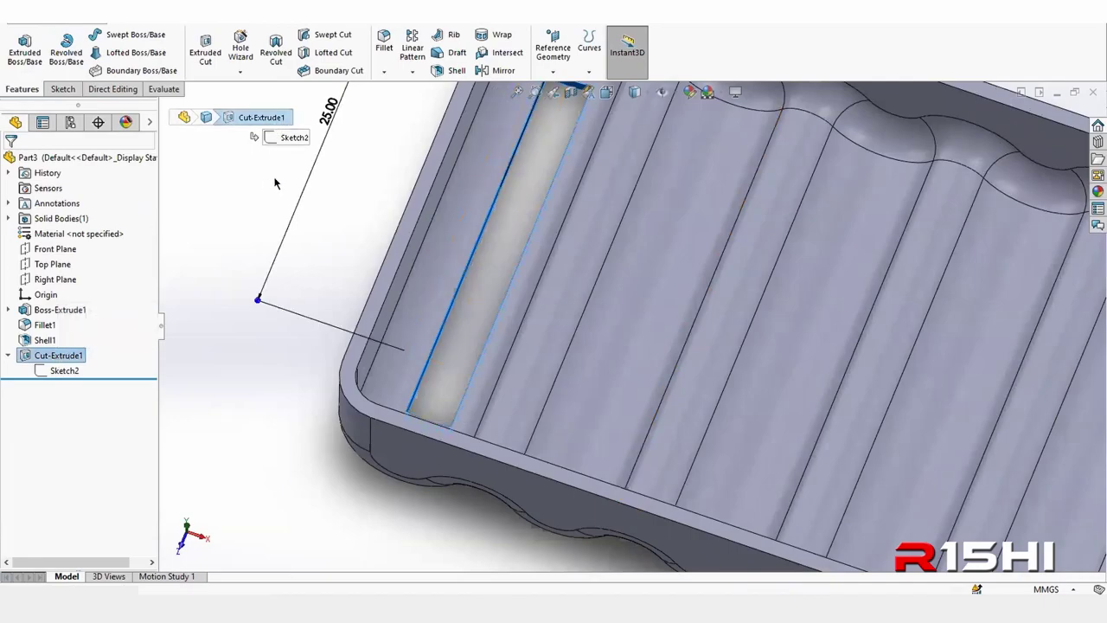
left_click(412, 47)
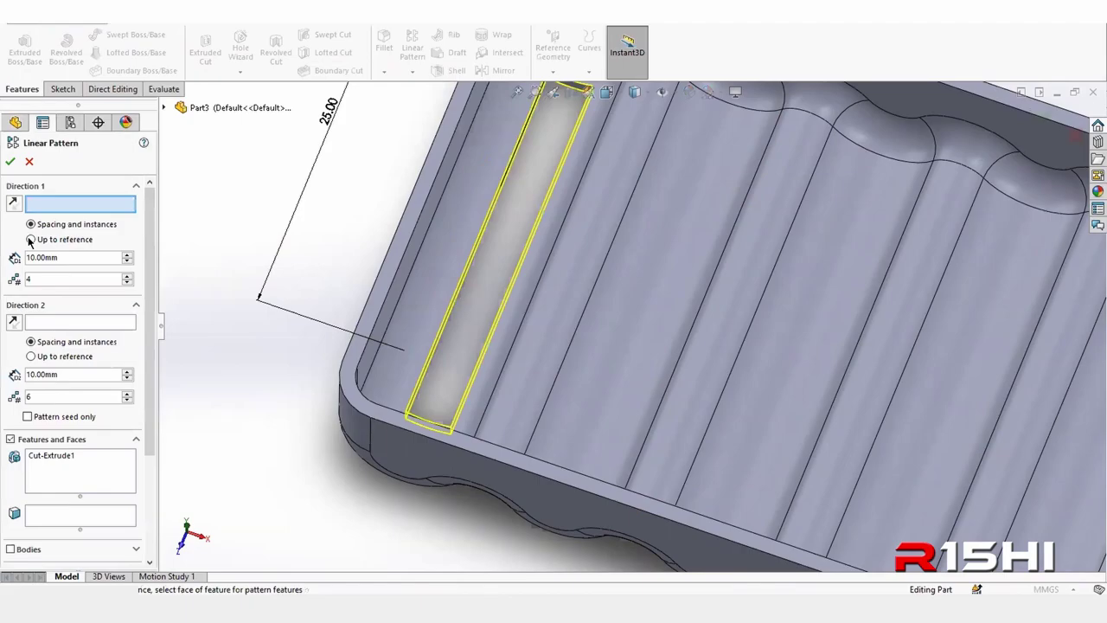
- Keep Cut-Extrude1 as the feature to pattern in Features and Faces
left_click(58, 477)
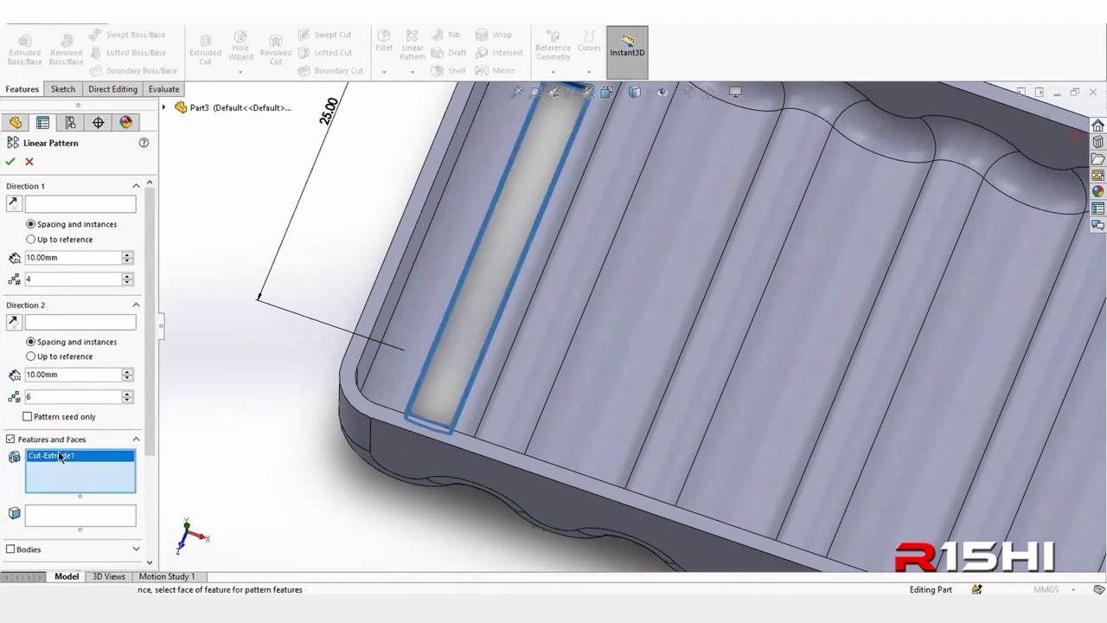
scroll(139, 389, "down", 3)
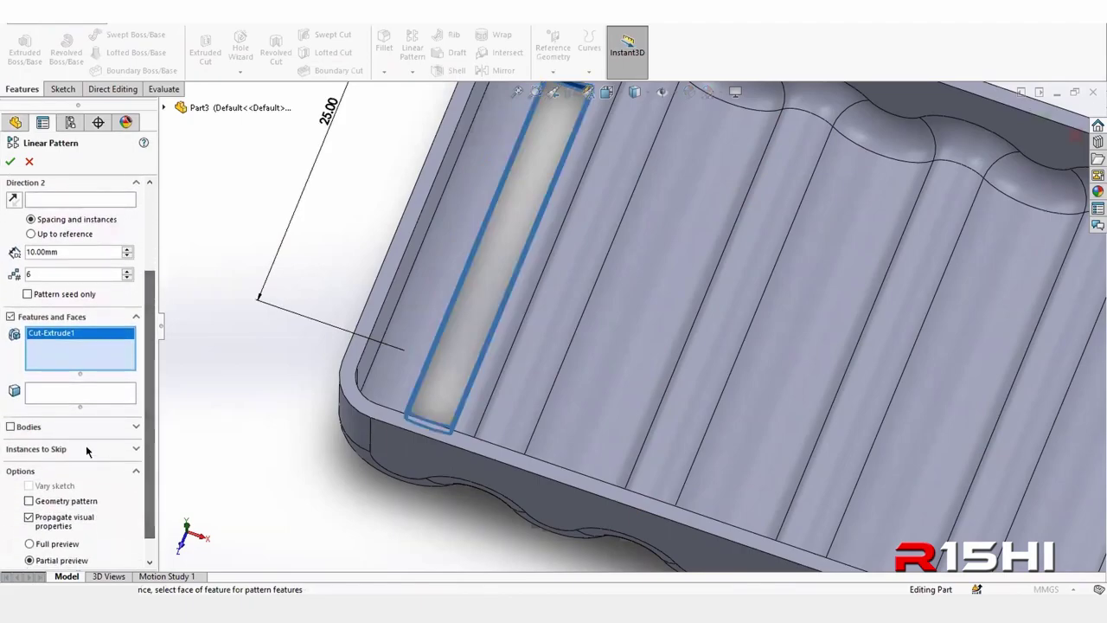
left_click(132, 428)
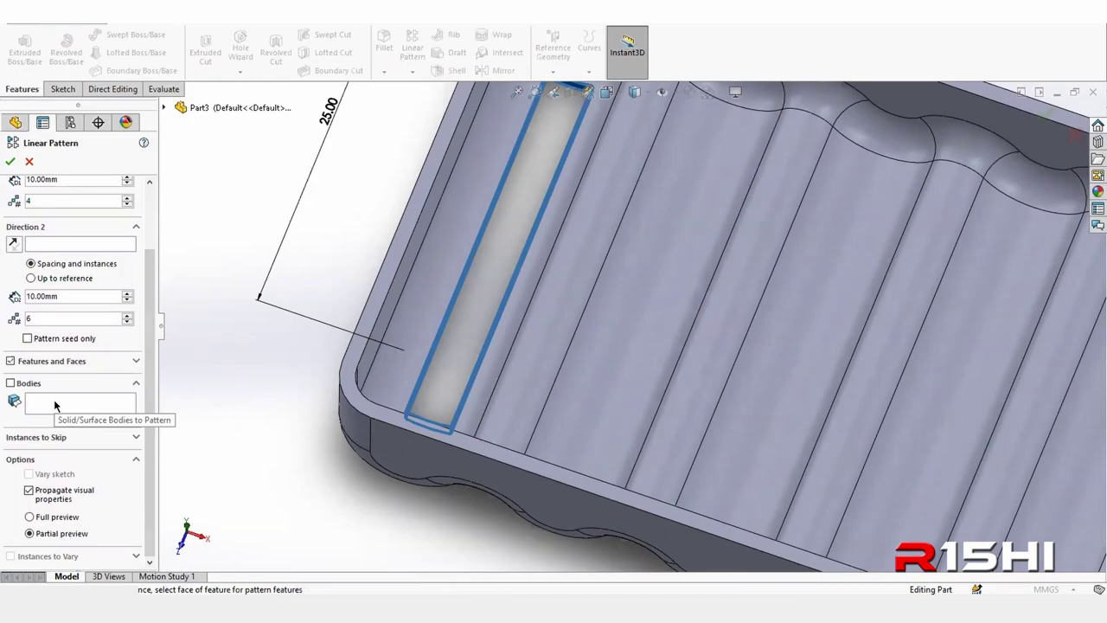
scroll(57, 395, "up", 3)
scroll(62, 393, "up", 1)
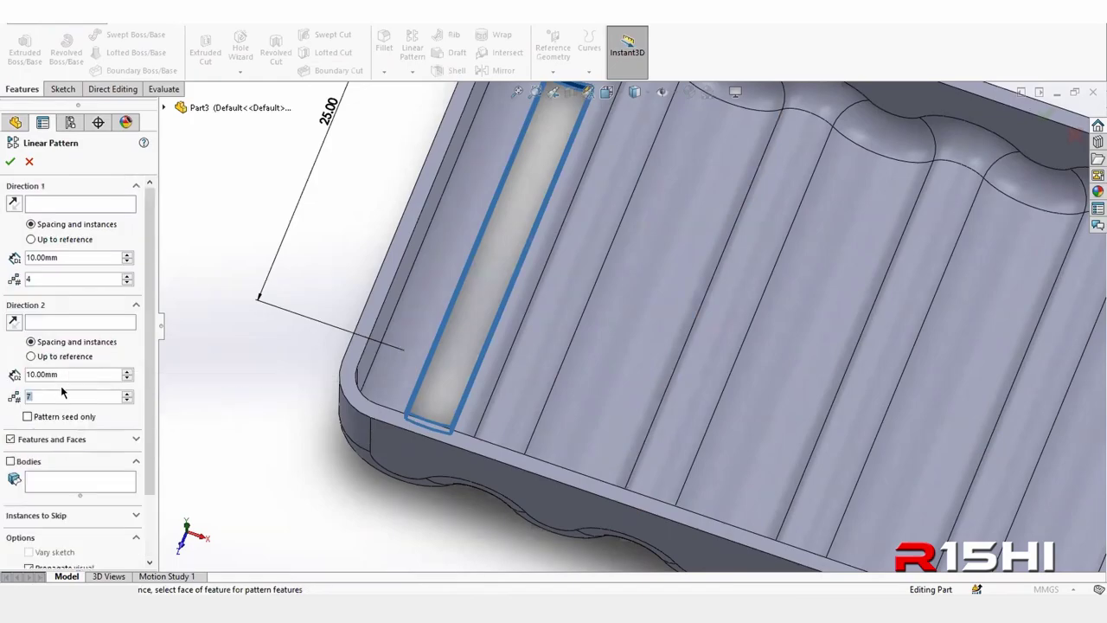
scroll(373, 280, "up", 5)
mouse_move(551, 326)
middle_mouse_down()
mouse_move(597, 271)
mouse_move(570, 278)
middle_mouse_up()
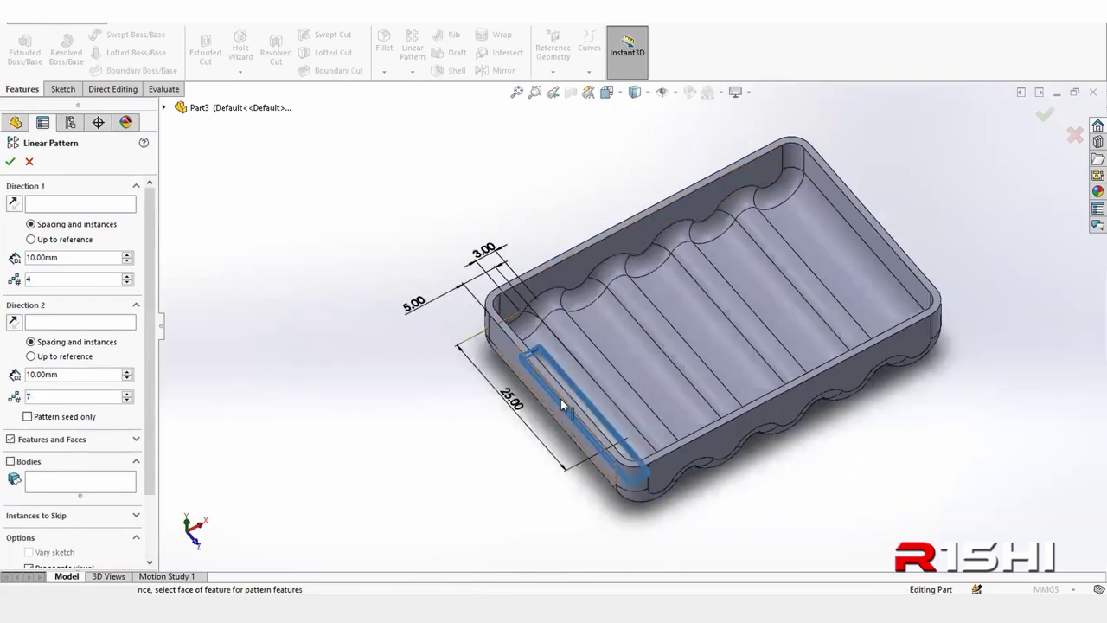
left_click(164, 108)
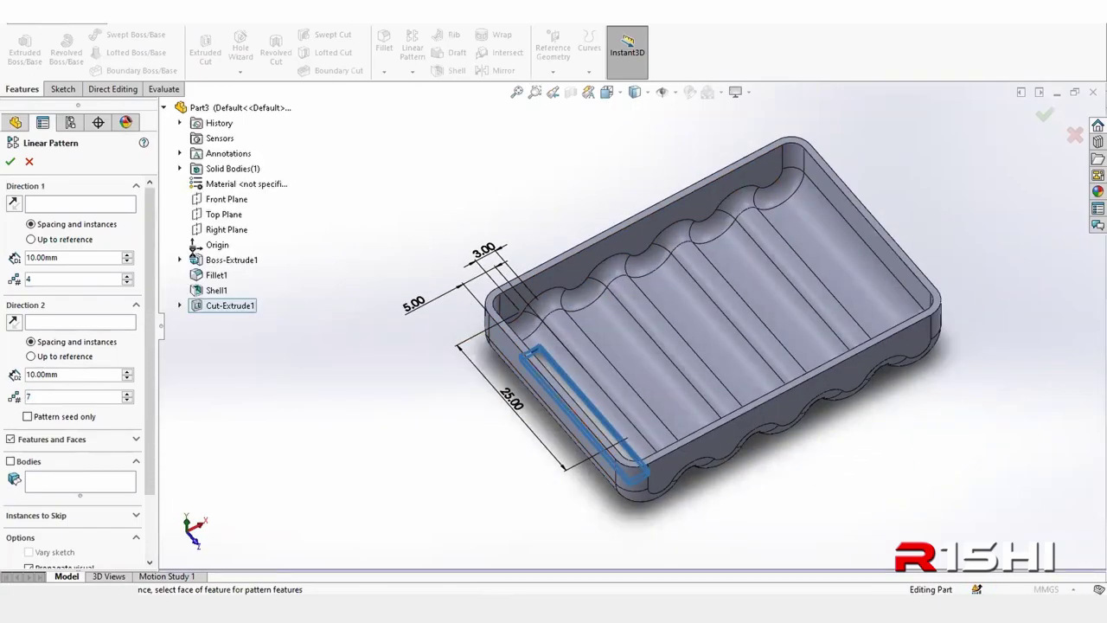
scroll(149, 417, "down", 3)
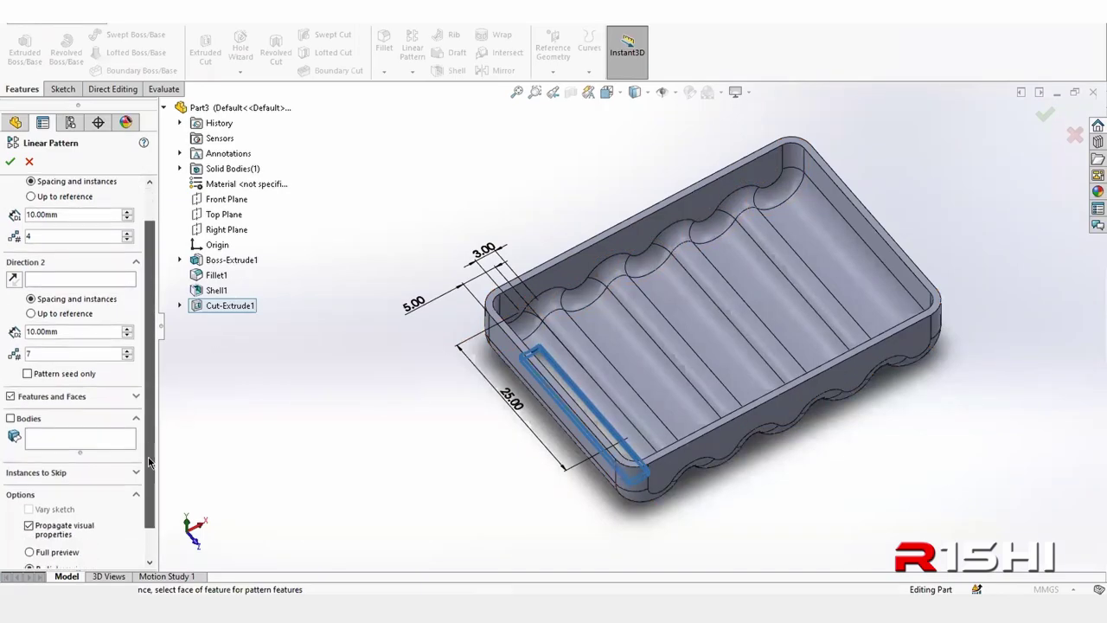
left_click(134, 385)
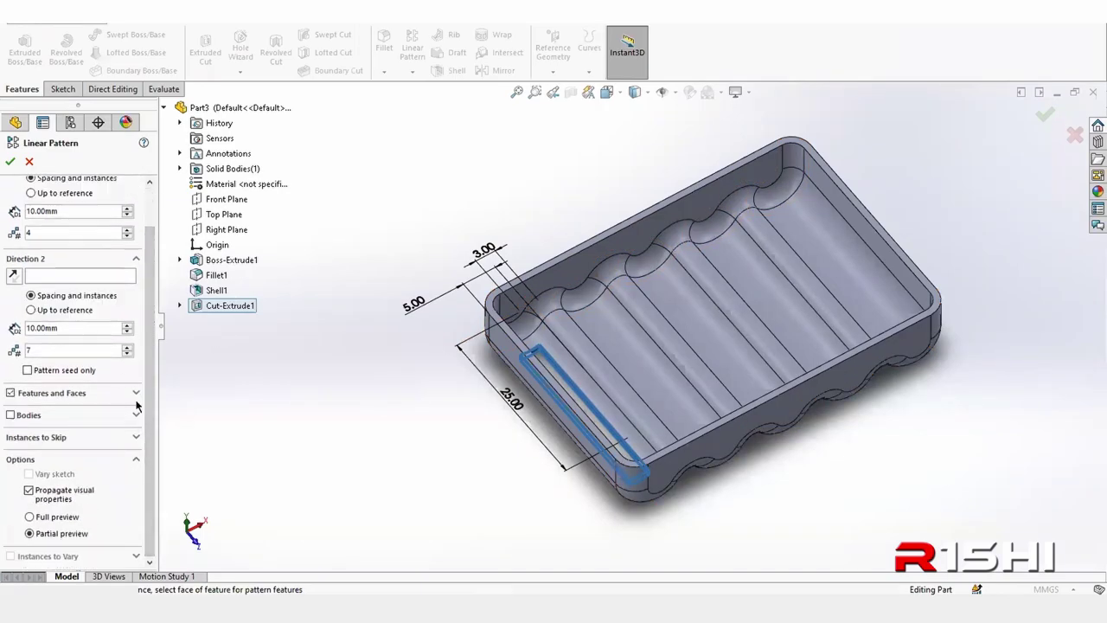
left_click(137, 392)
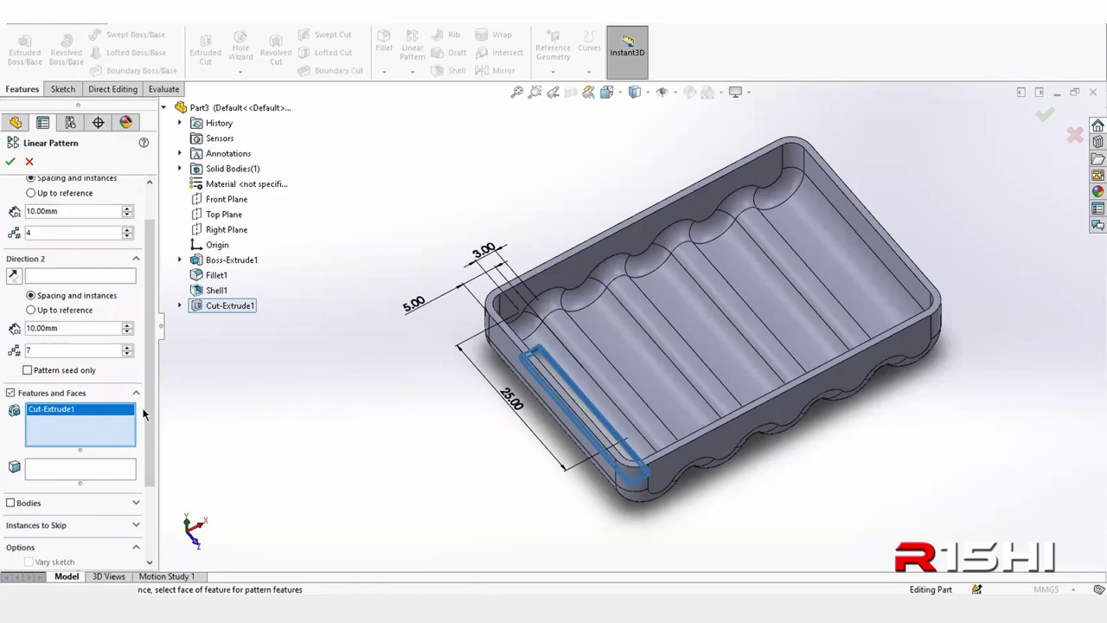
scroll(138, 390, "up", 2)
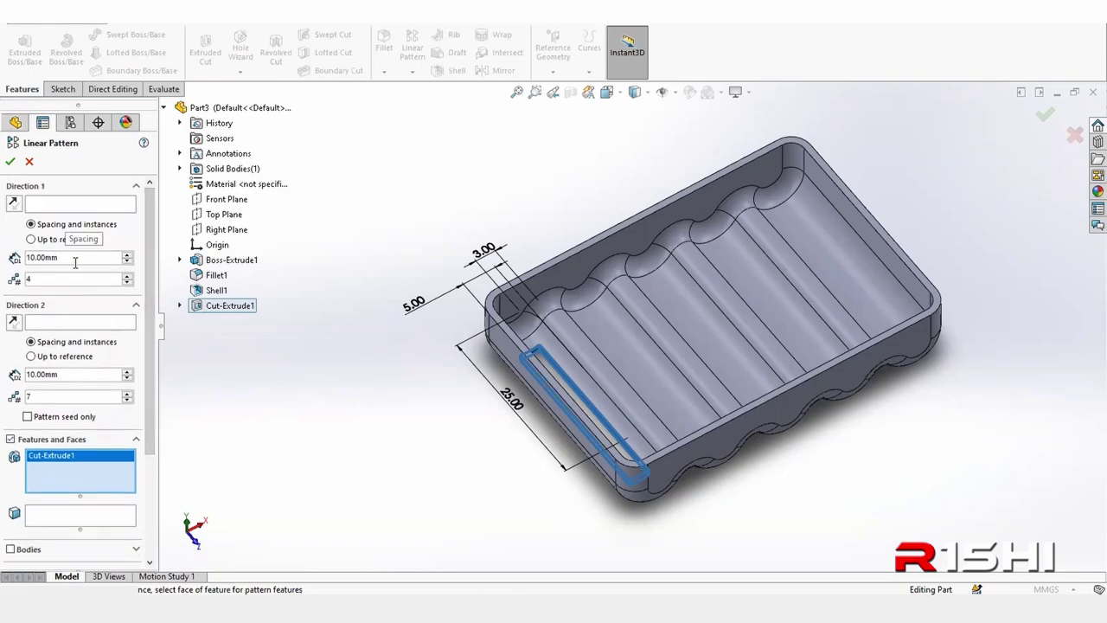
- Set Direction 1 to 10.00 mm spacing with 5 instances
left_click_drag(75, 259, 3, 264)
left_click(47, 277)
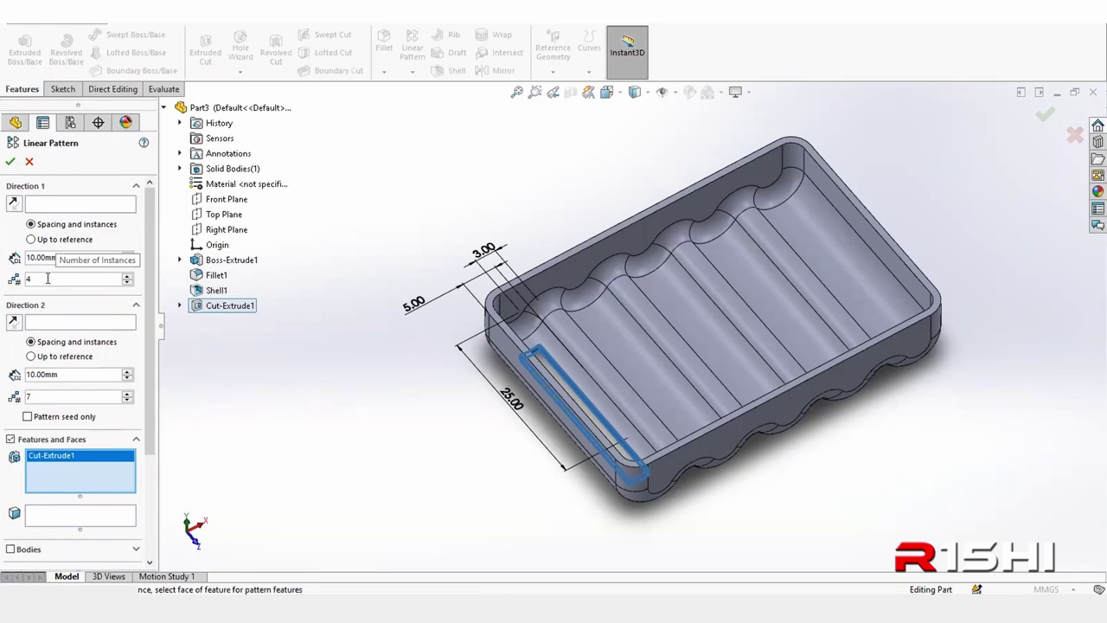
key("BackSpace")
type("5")
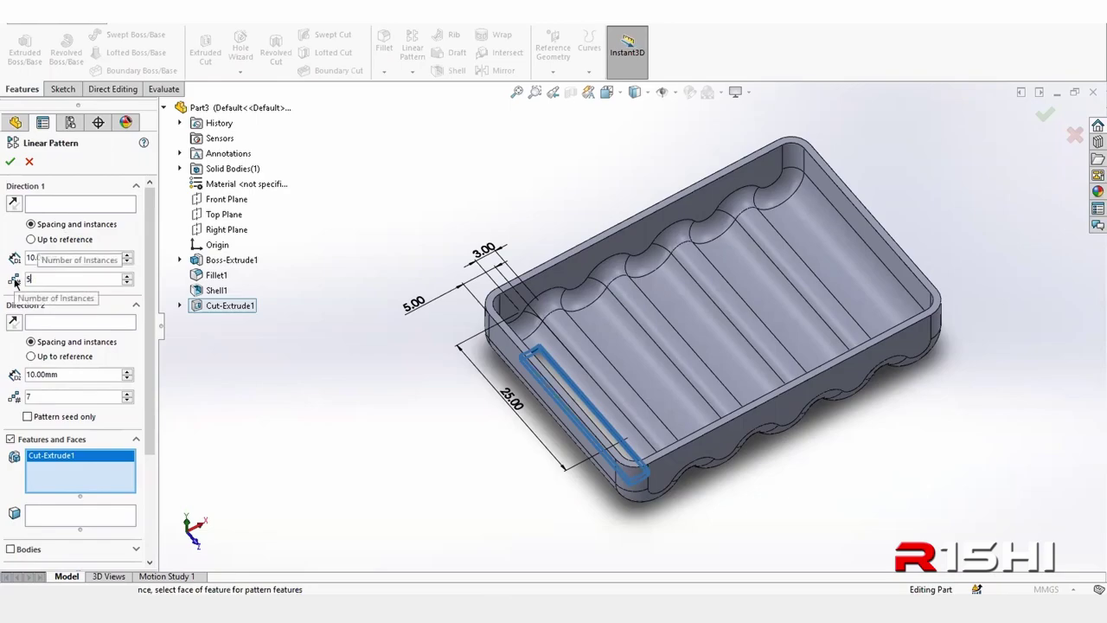
- Use the tray's long bottom edge as Direction 1, keeping the slots on the tray
left_click(64, 205)
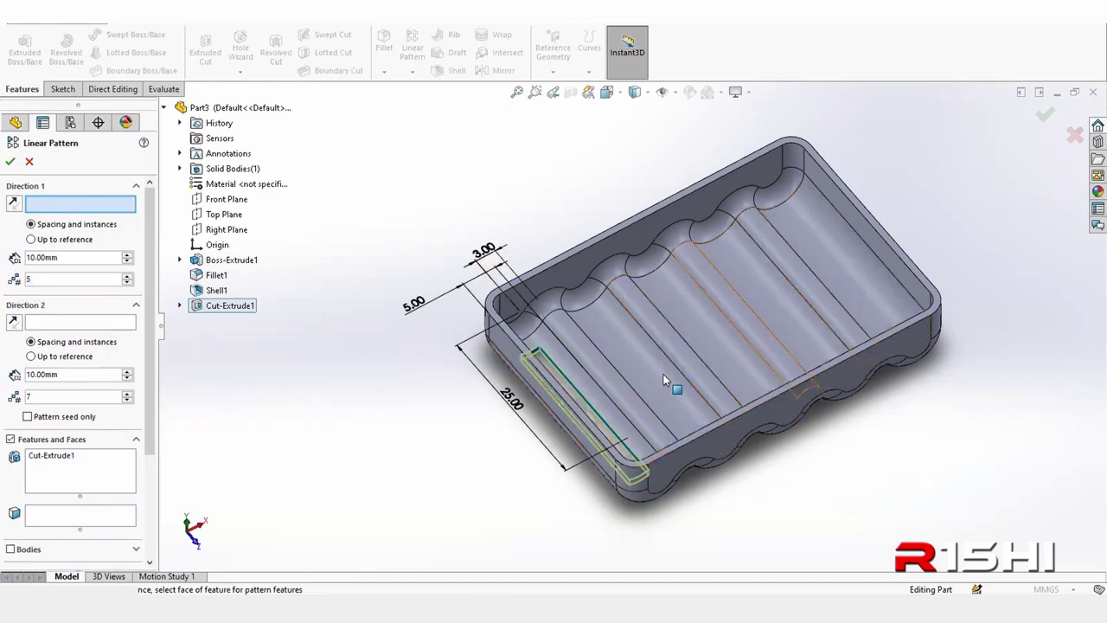
left_click(671, 449)
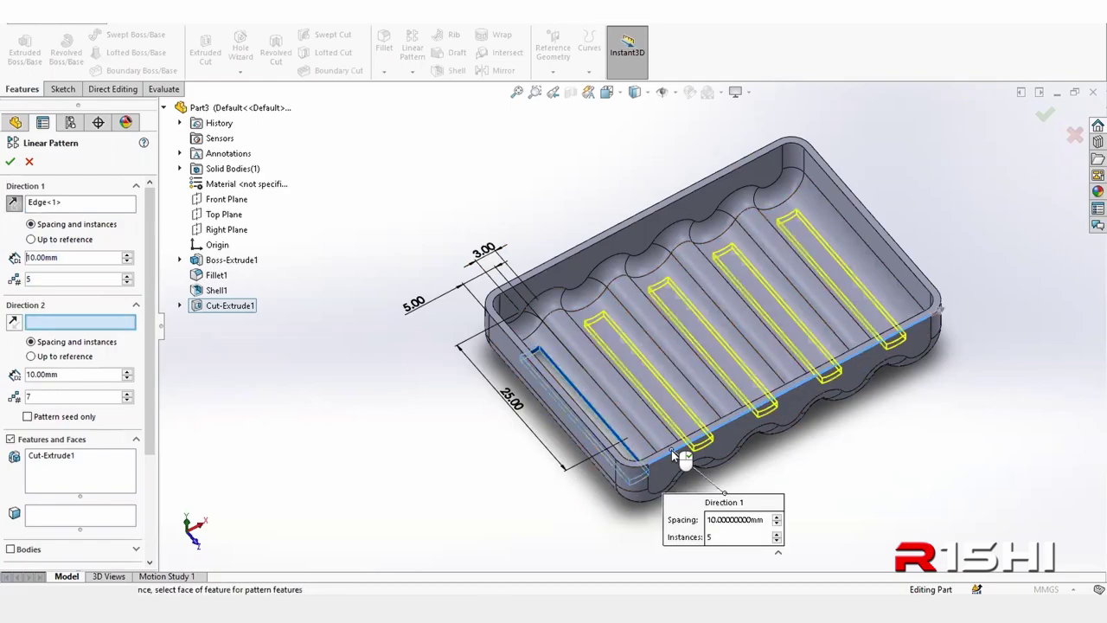
mouse_move(860, 452)
middle_mouse_down()
mouse_move(822, 569)
mouse_move(592, 462)
middle_mouse_up()
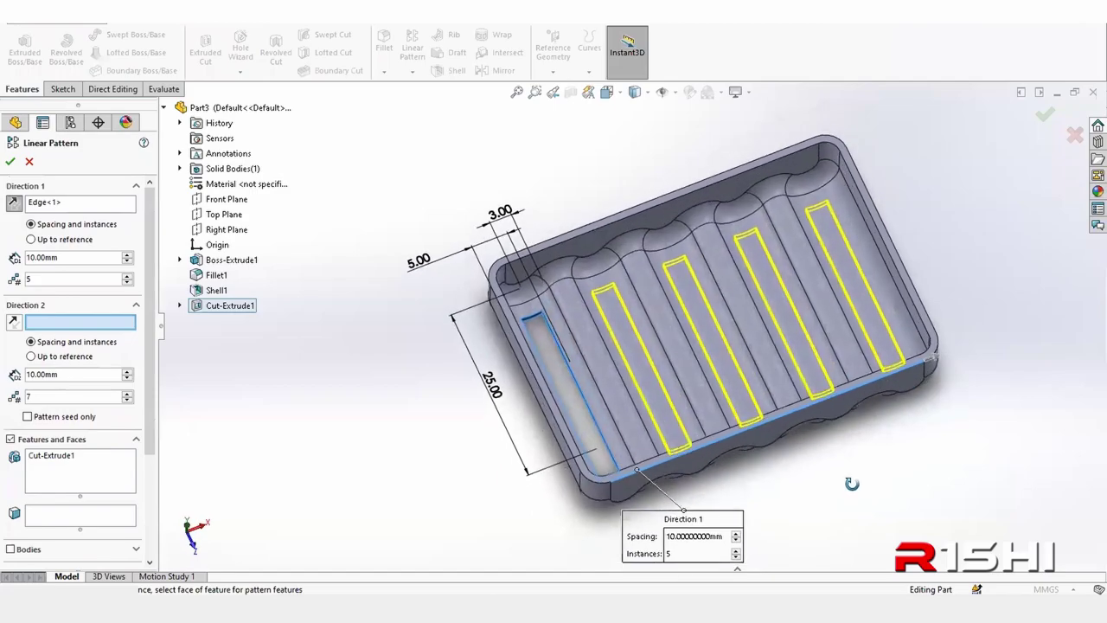
left_click(14, 204)
left_click(13, 204)
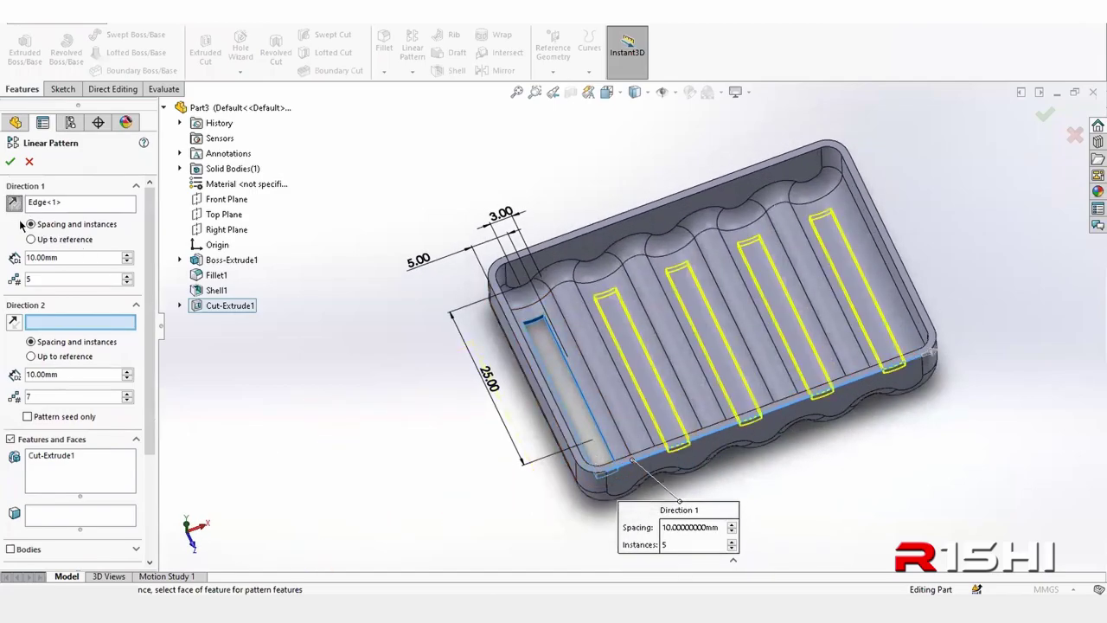
left_click(13, 204)
left_click(14, 204)
middle_click_drag(554, 384, 547, 376)
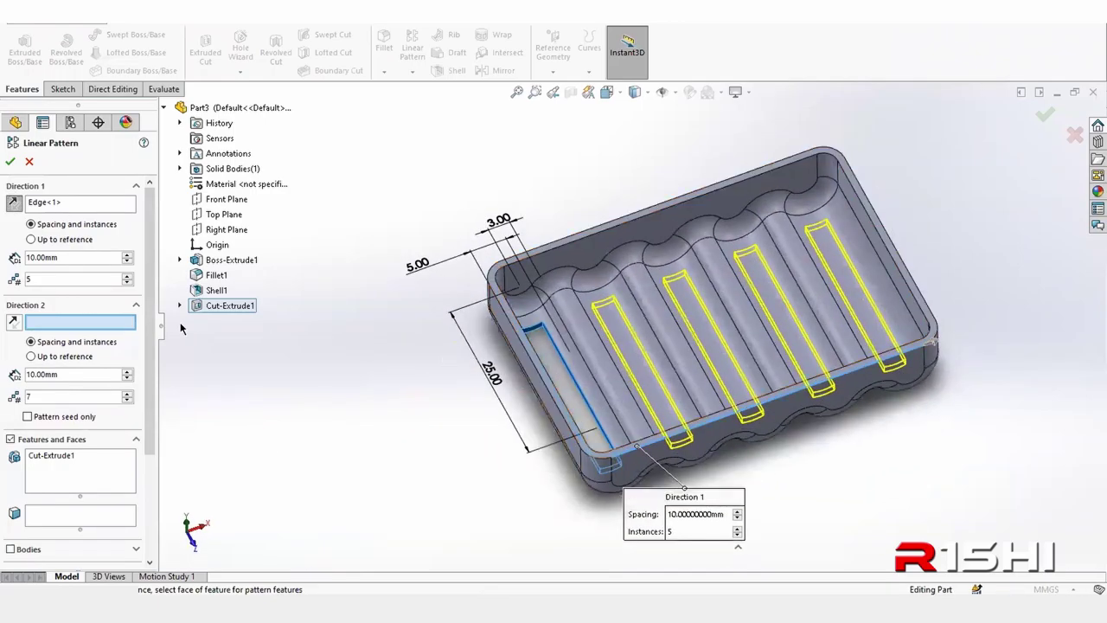
left_click_drag(67, 256, 11, 257)
left_click(44, 279)
- Accept LPattern1 and inspect the five slots in the tray floor
left_click(9, 161)
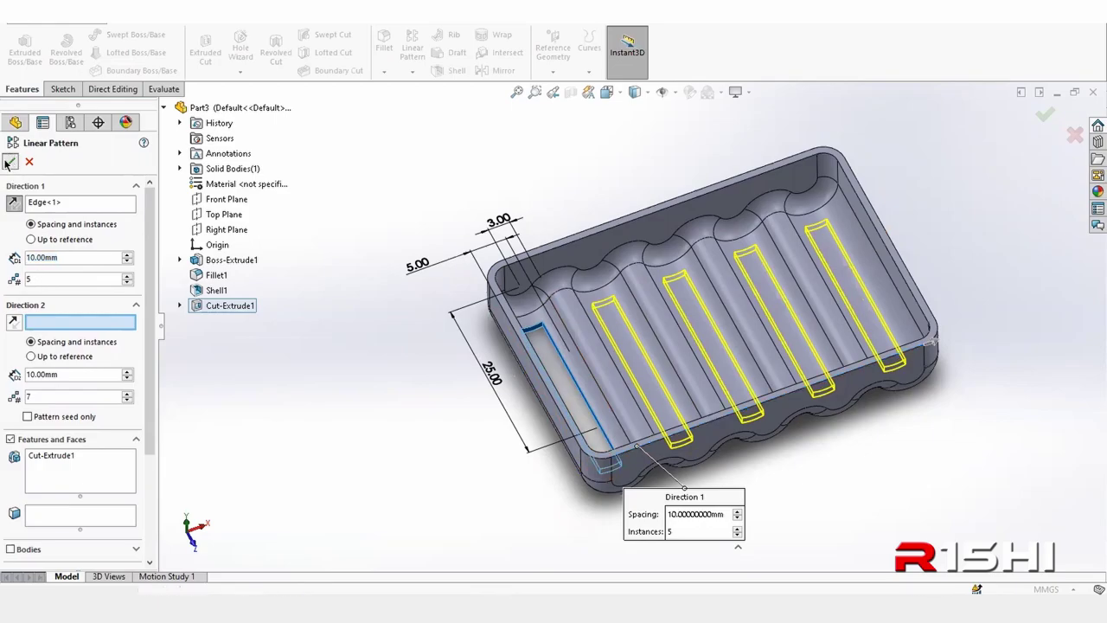
mouse_move(499, 375)
middle_mouse_down()
mouse_move(515, 454)
mouse_move(630, 265)
middle_mouse_up()
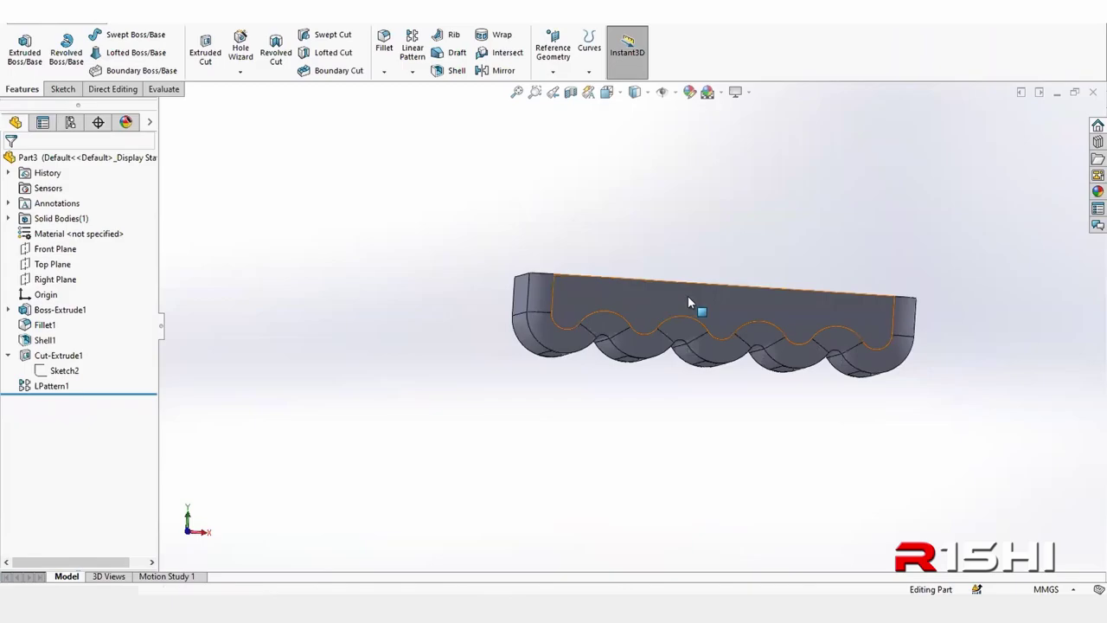
left_click(687, 296)
key("Down")
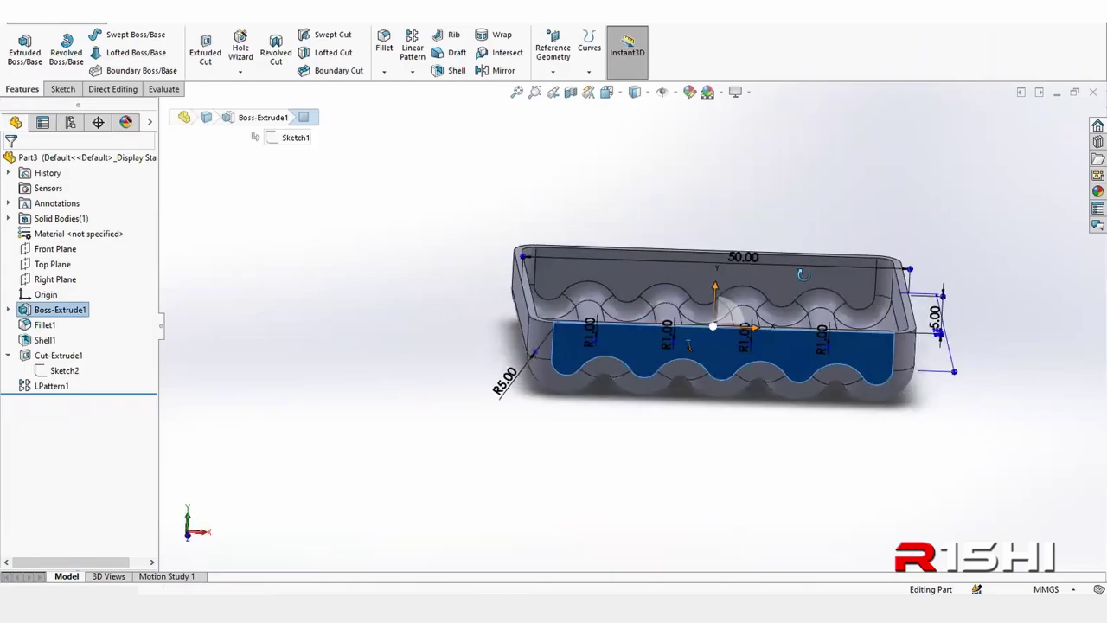
key("Down")
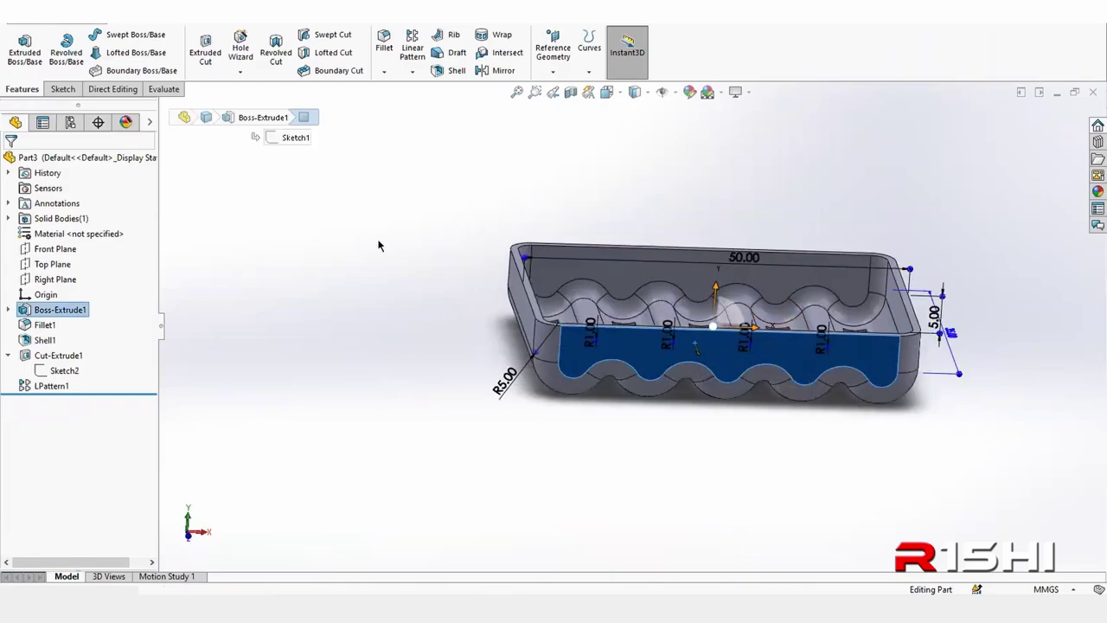
middle_click_drag(378, 245, 440, 321)
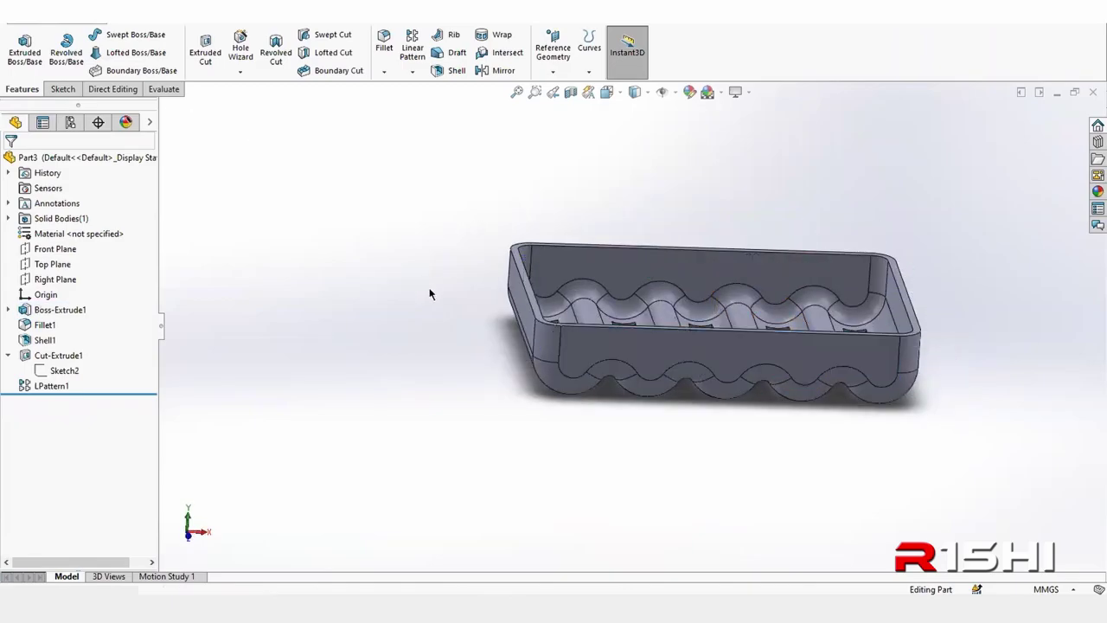
left_click(340, 304)
mouse_move(367, 301)
middle_mouse_down()
mouse_move(383, 291)
mouse_move(425, 373)
middle_mouse_up()
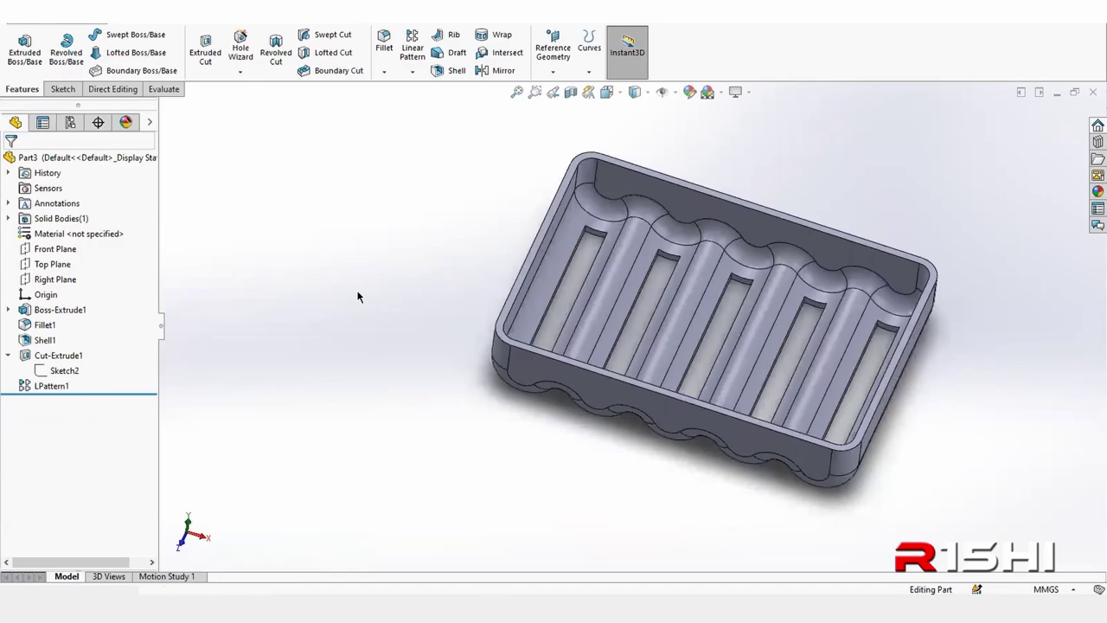
- Select the Front Plane in the feature tree
left_click(51, 248)
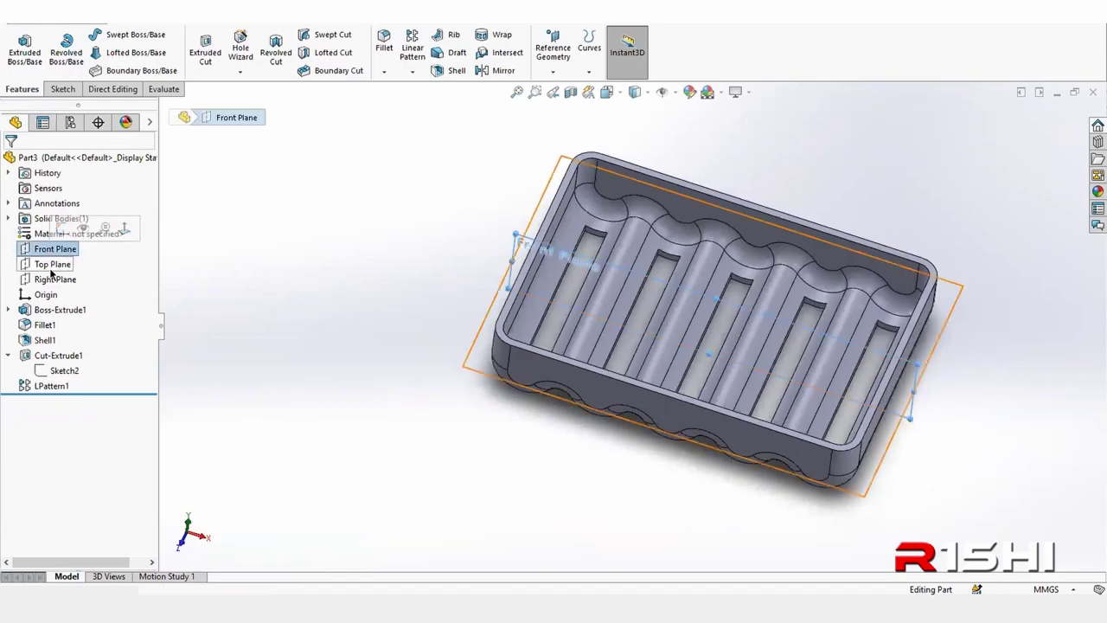
left_click(52, 279)
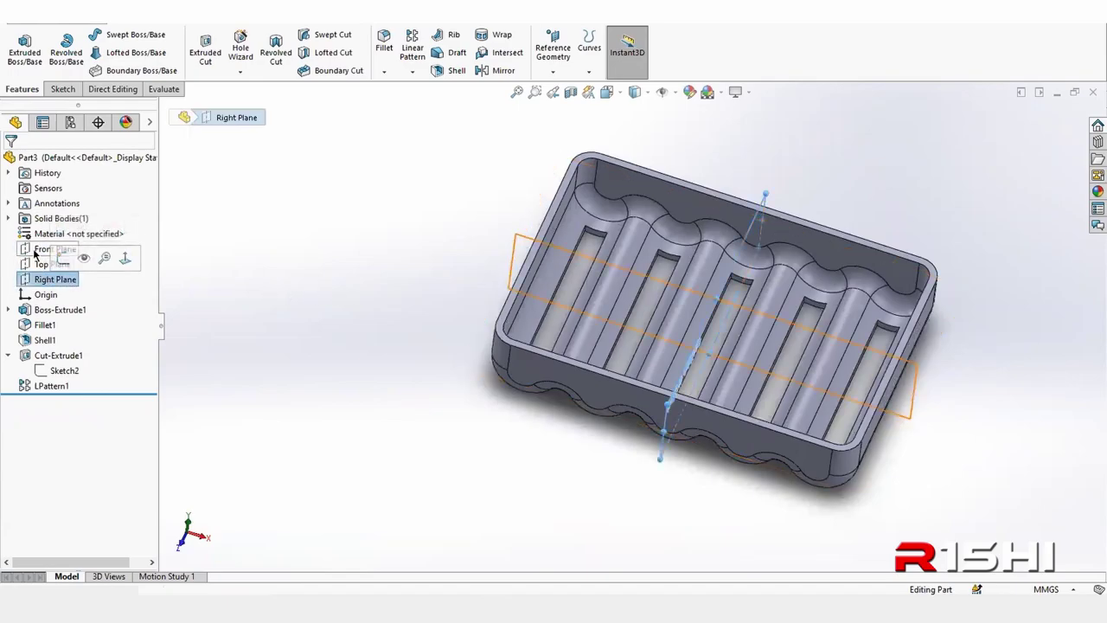
left_click(51, 248)
- Sketch a centre rectangle on the Front Plane
left_click(43, 224)
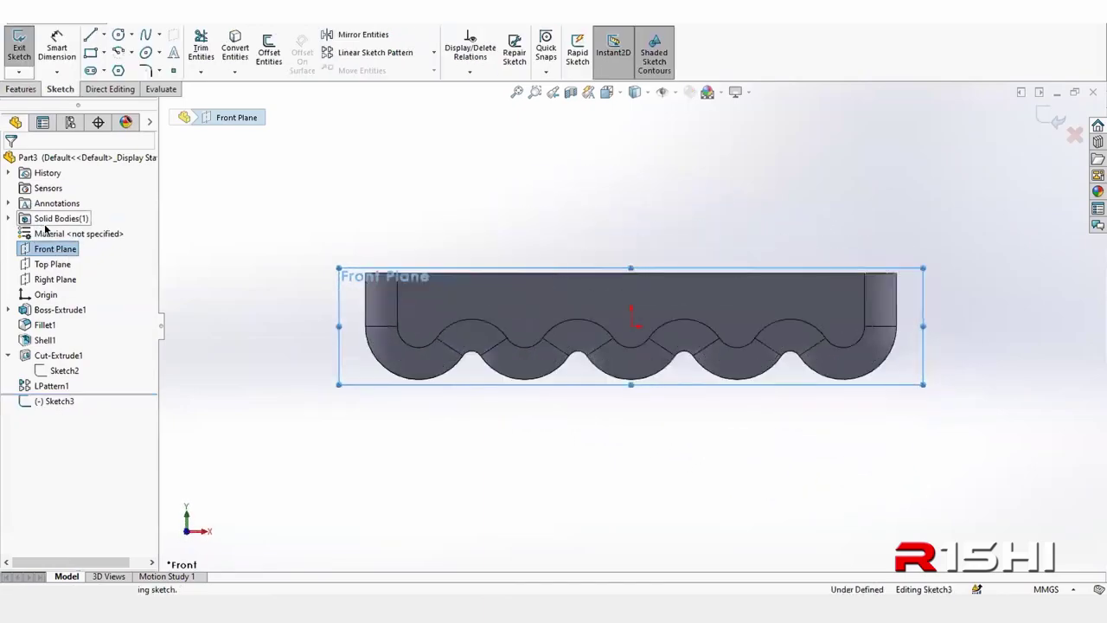
left_click(102, 57)
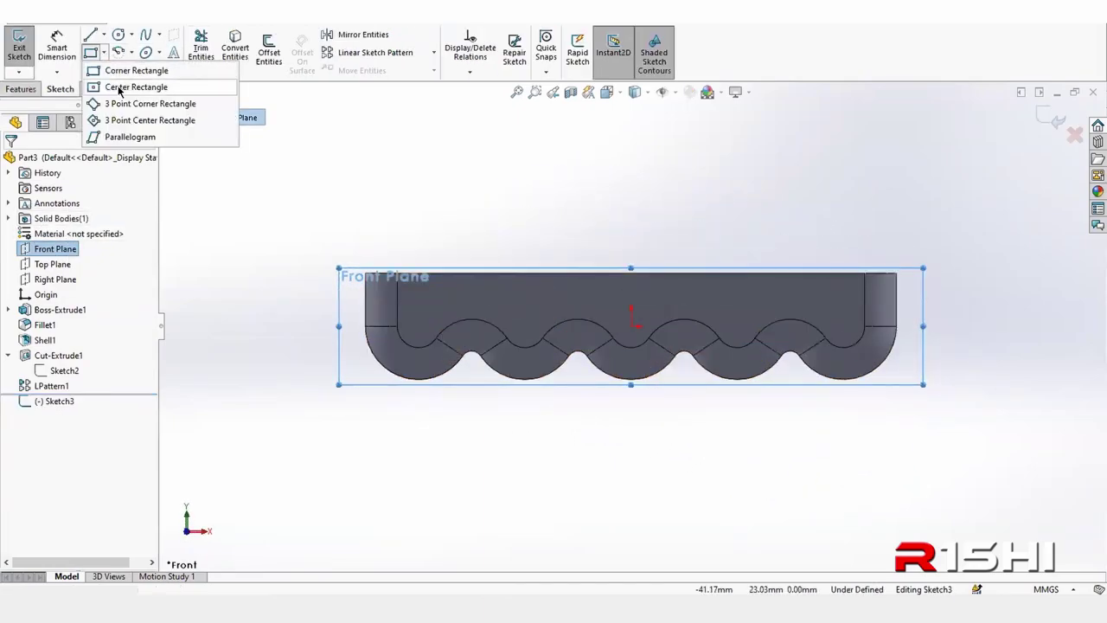
left_click(119, 87)
scroll(632, 297, "down", 2)
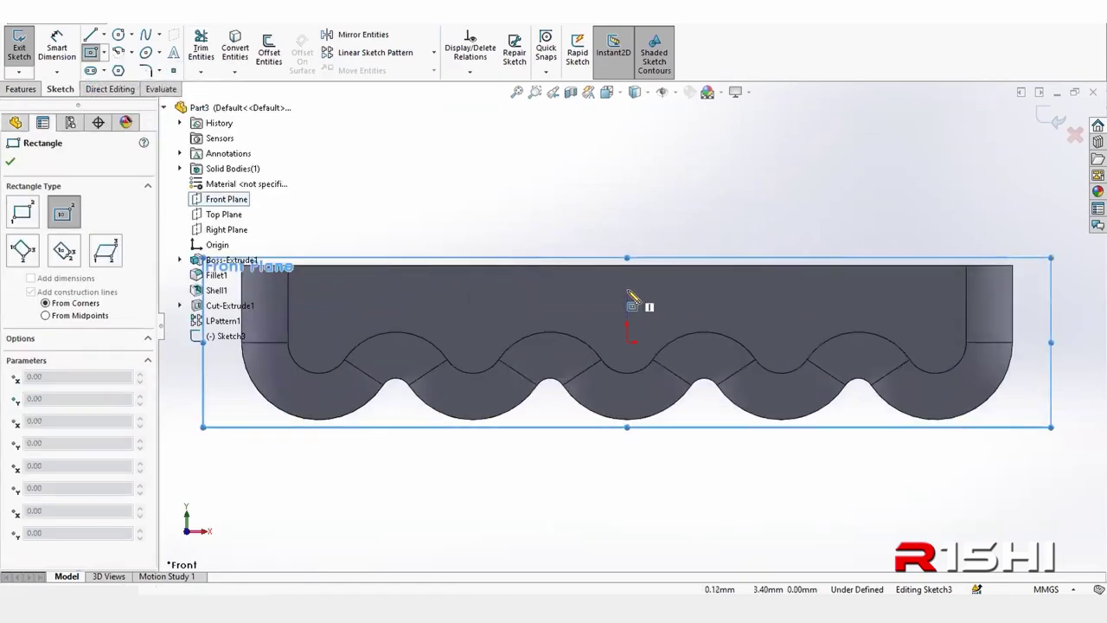
left_click(628, 291)
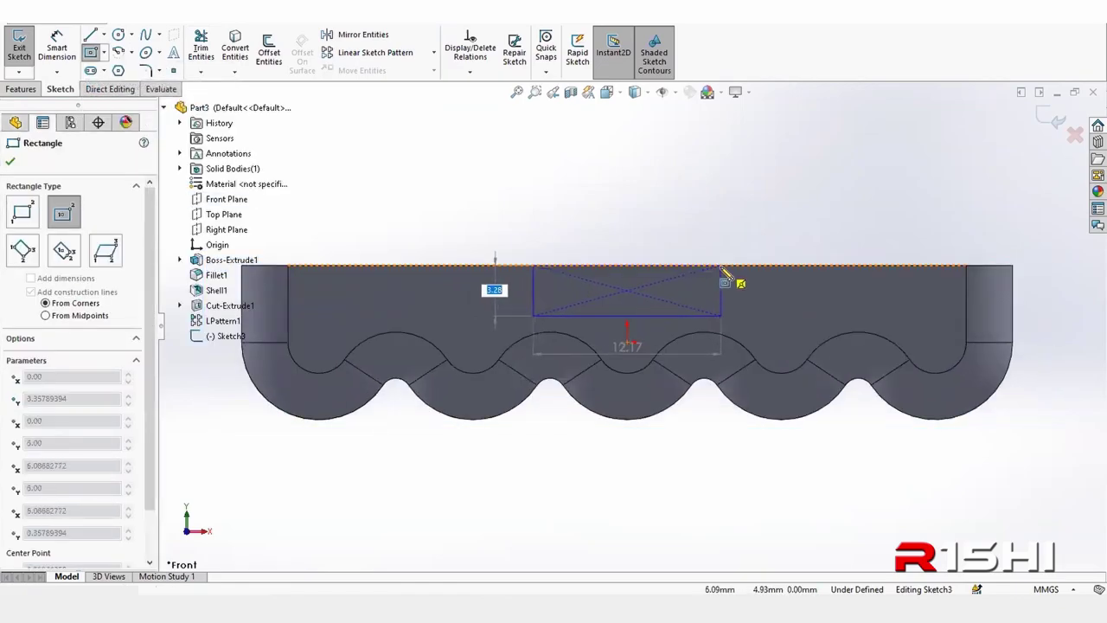
left_click(721, 269)
key("Escape")
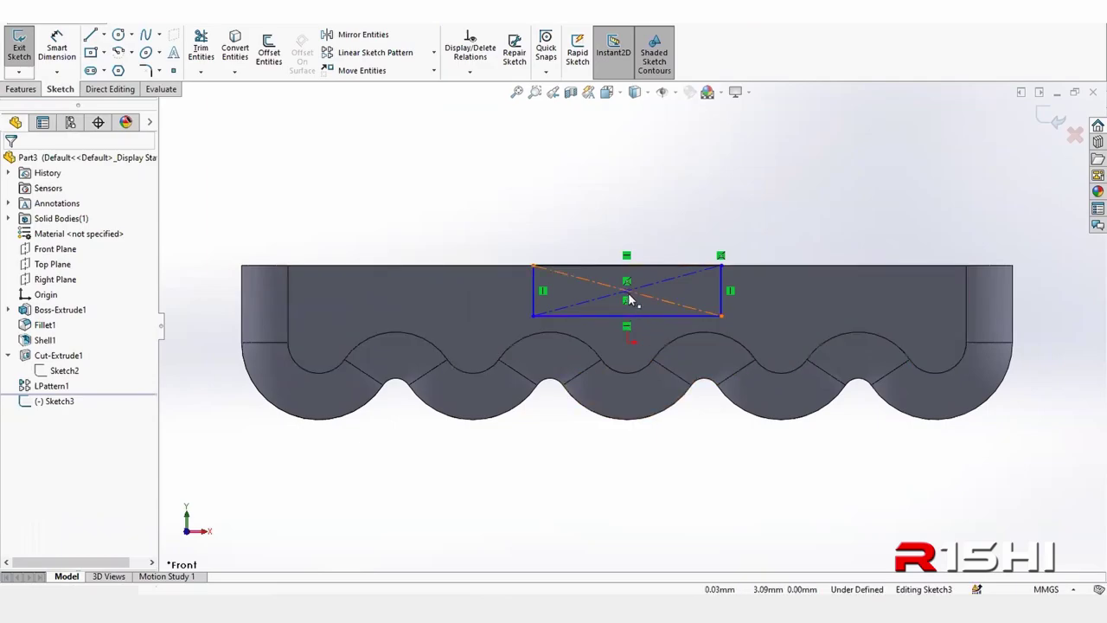
- Make the rectangle's centre point vertical with the origin
left_click(627, 291)
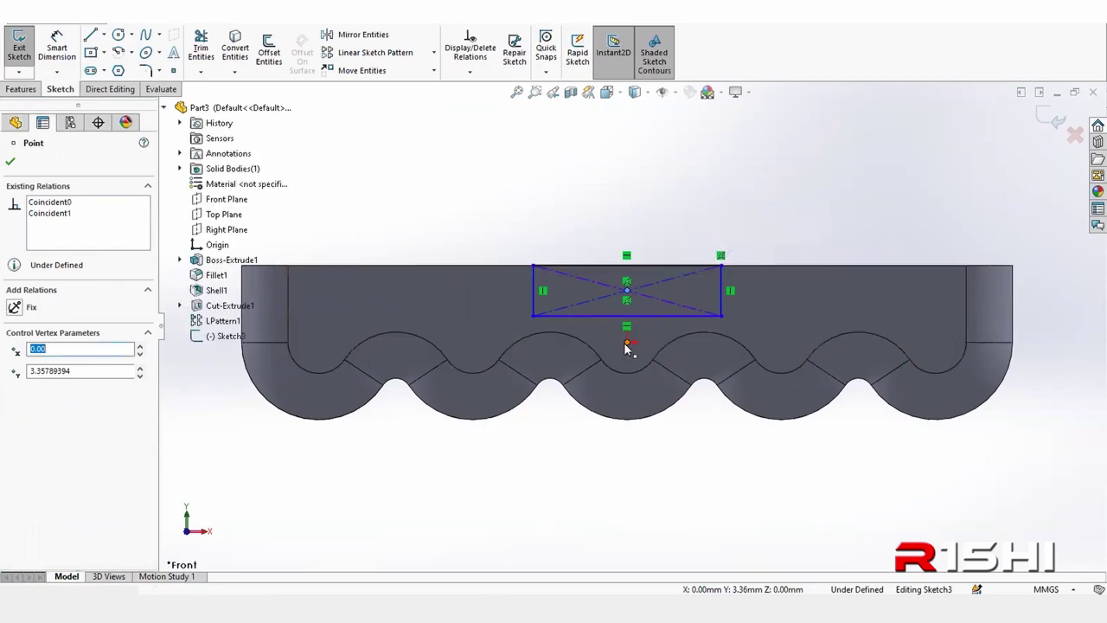
left_click(626, 343, "ctrl")
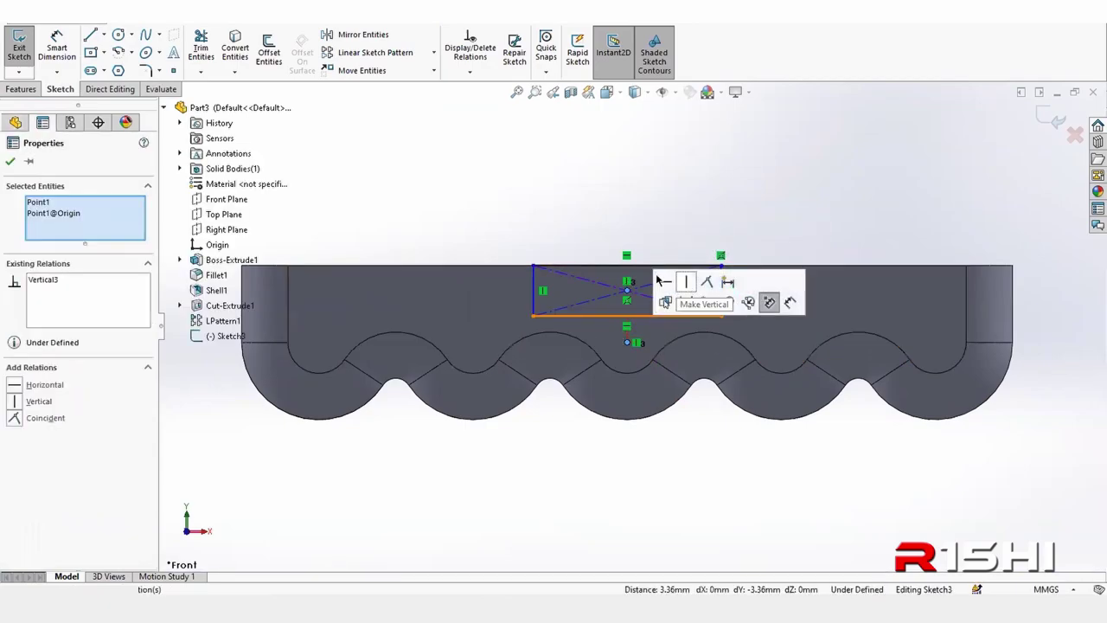
left_click(688, 283)
- Dimension the rectangle 30 mm wide and 2 mm high
key("d")
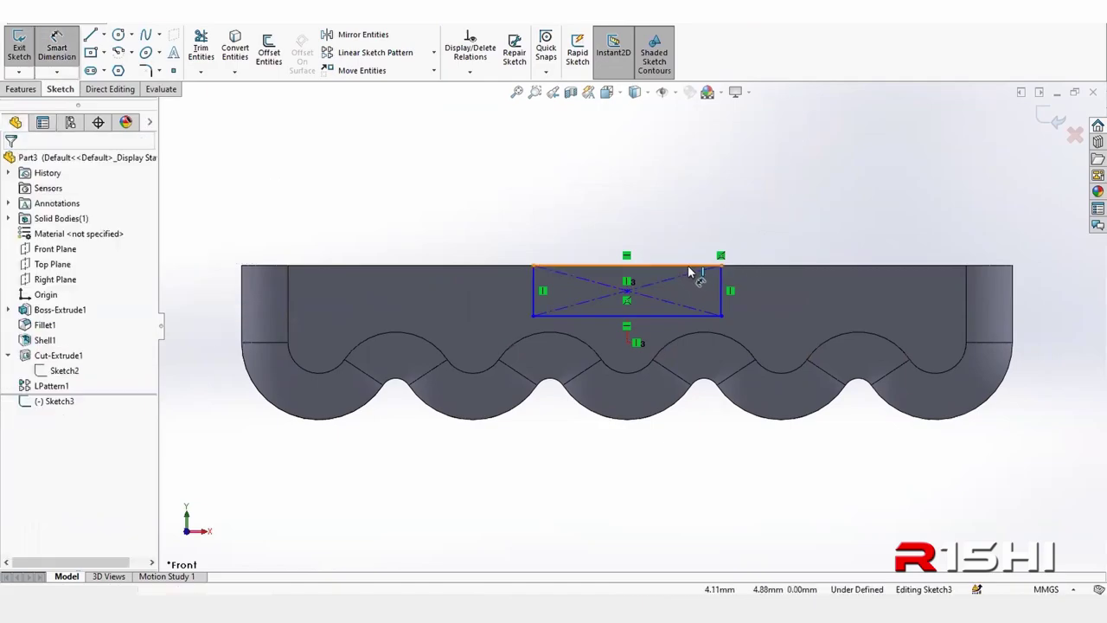
left_click(696, 268)
left_click(632, 171)
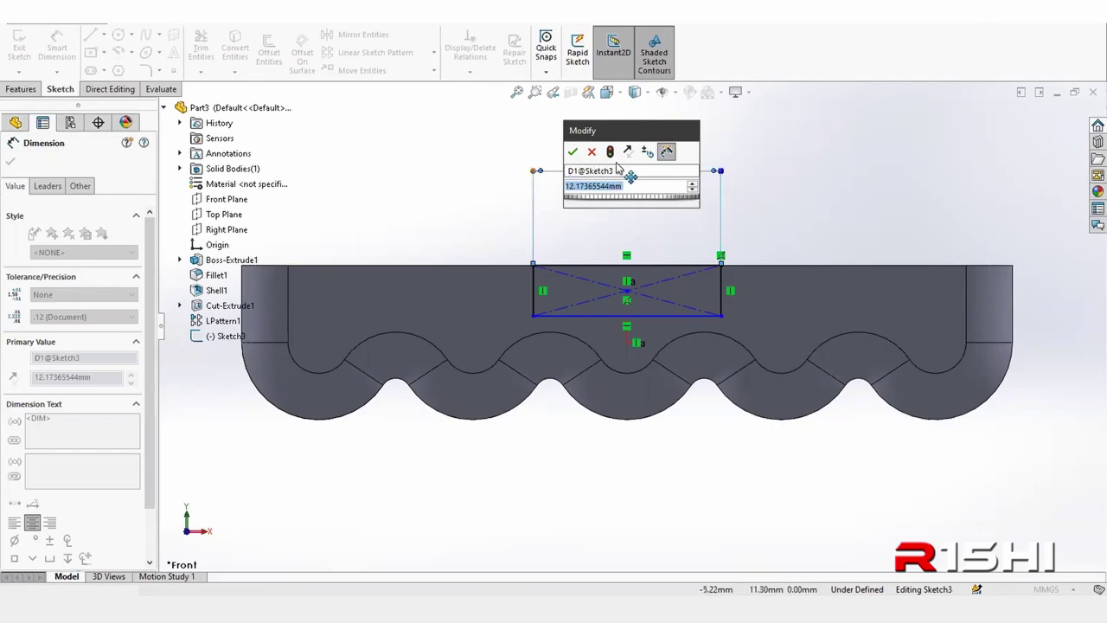
left_click(566, 186)
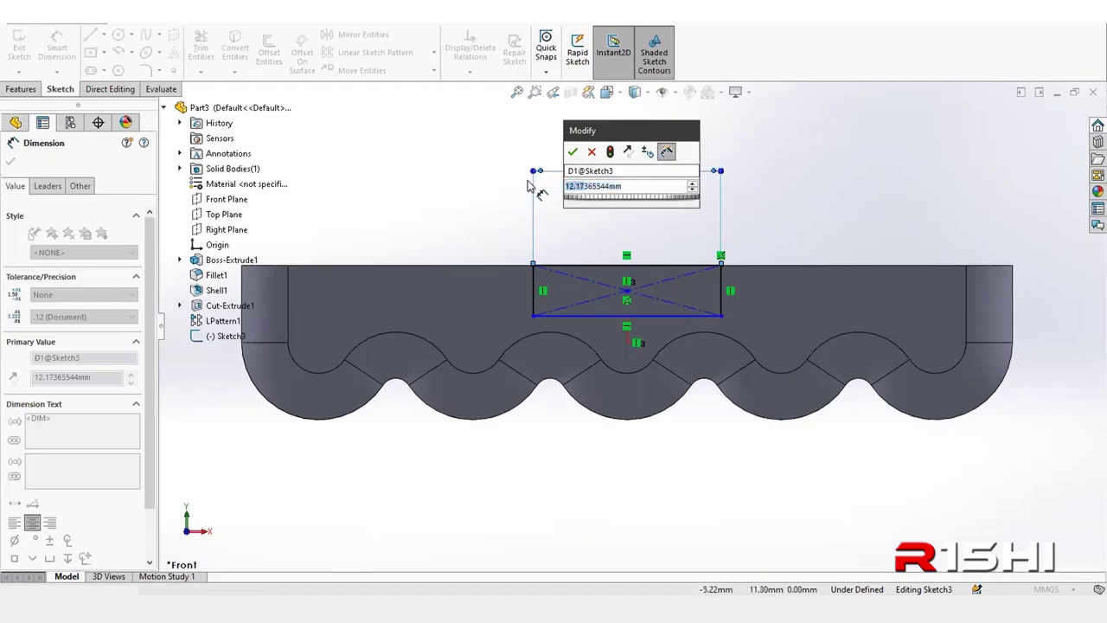
double_click(609, 187)
type("30")
key("Return")
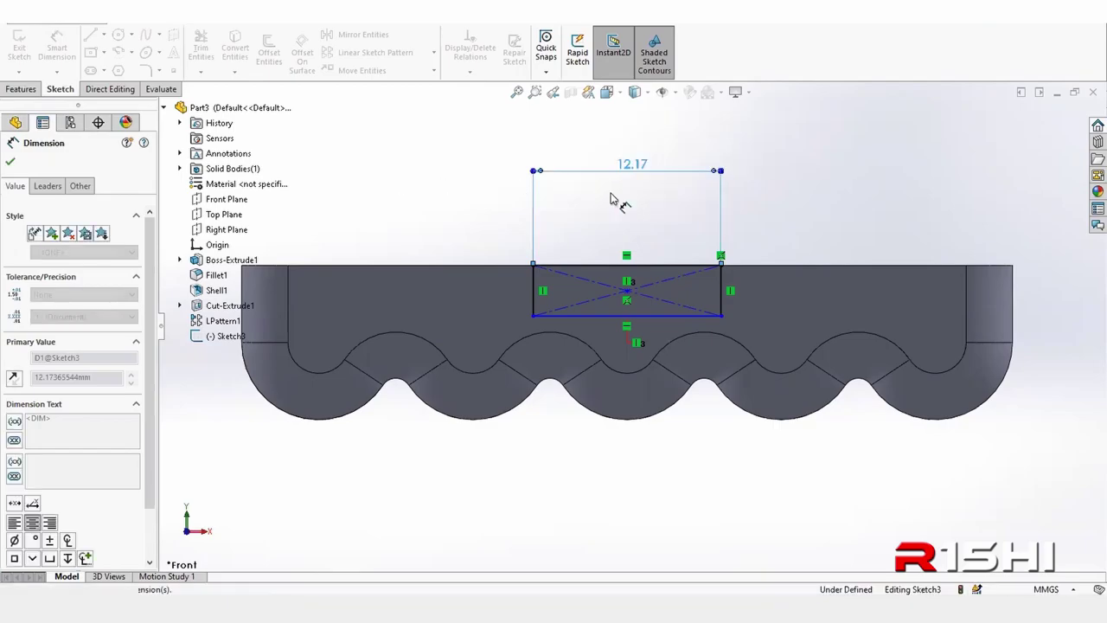
left_click(395, 303)
left_click(354, 207)
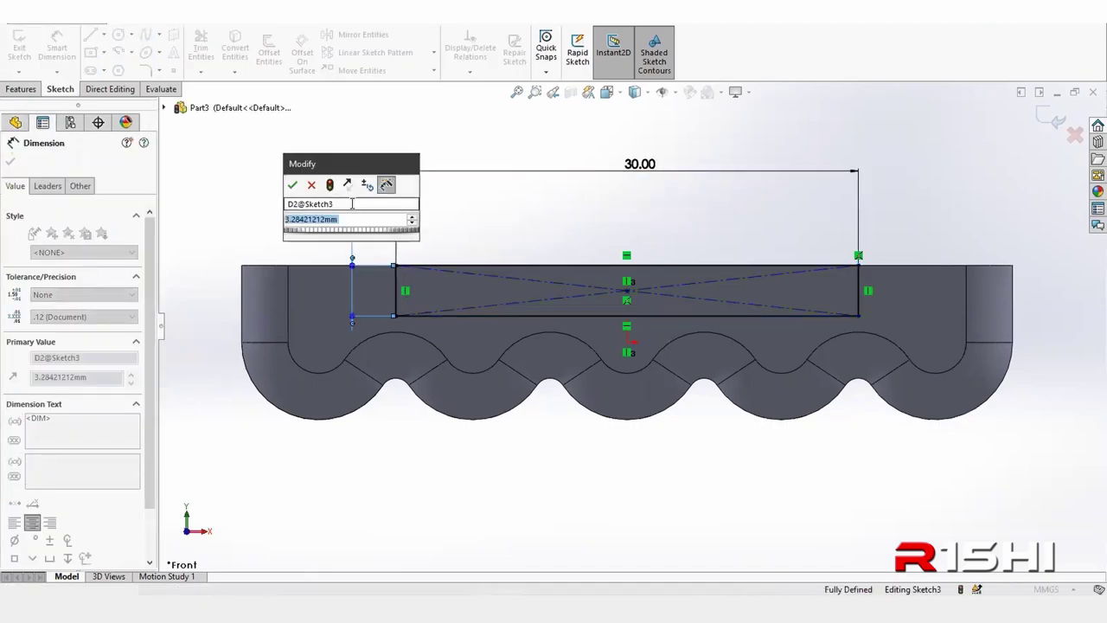
type("2")
key("Return")
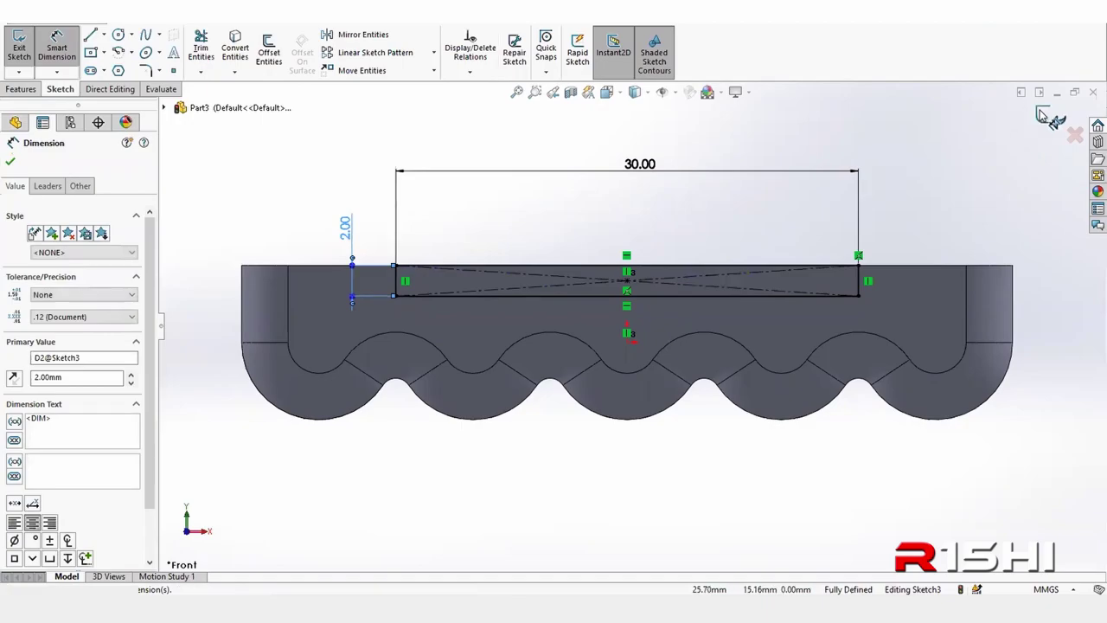
- Exit the sketch and switch to the isometric view
left_click(1053, 119)
left_click(1053, 119)
key("ctrl+7")
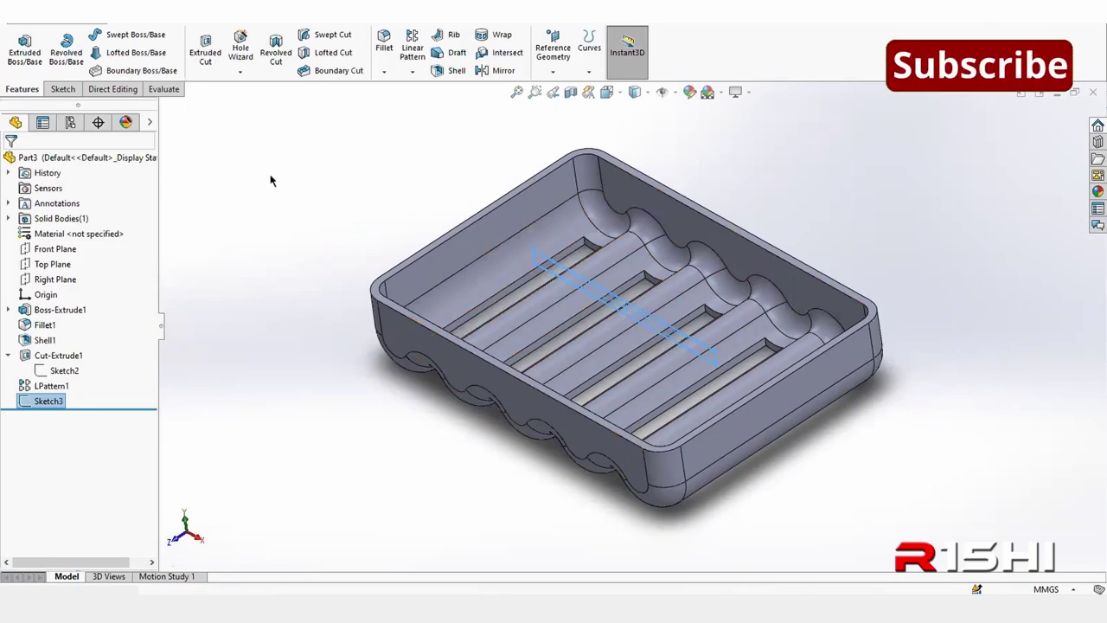
- Extrude-cut the rectangle Through All - Both, creating Cut-Extrude2
left_click(206, 53)
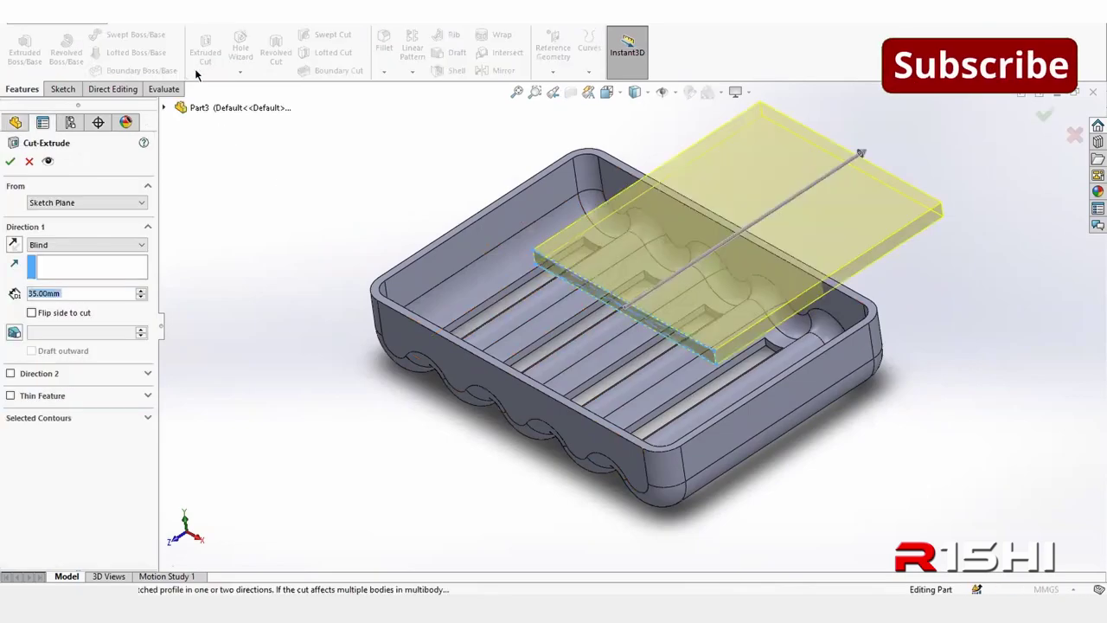
left_click(90, 247)
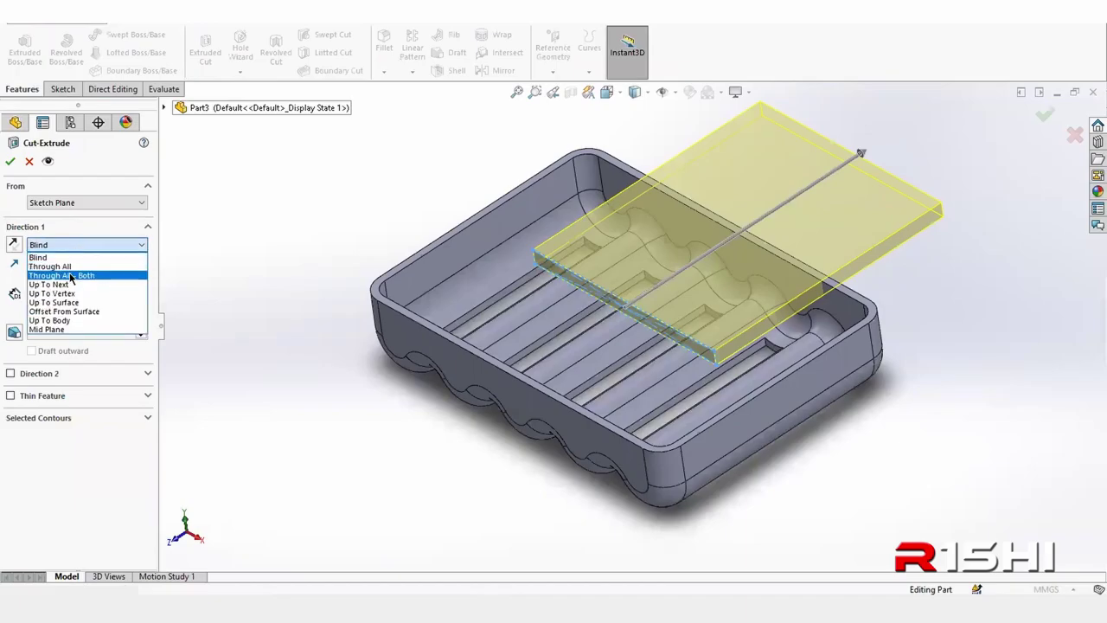
left_click(72, 275)
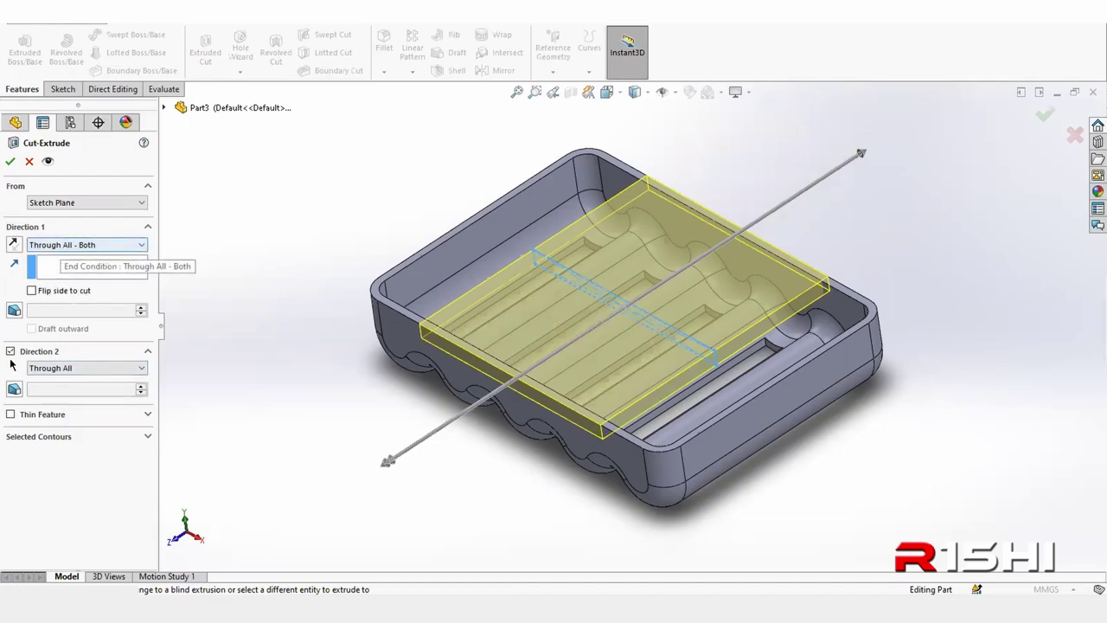
left_click(10, 162)
mouse_move(370, 197)
middle_mouse_down()
mouse_move(387, 165)
mouse_move(341, 162)
mouse_move(338, 185)
middle_mouse_up()
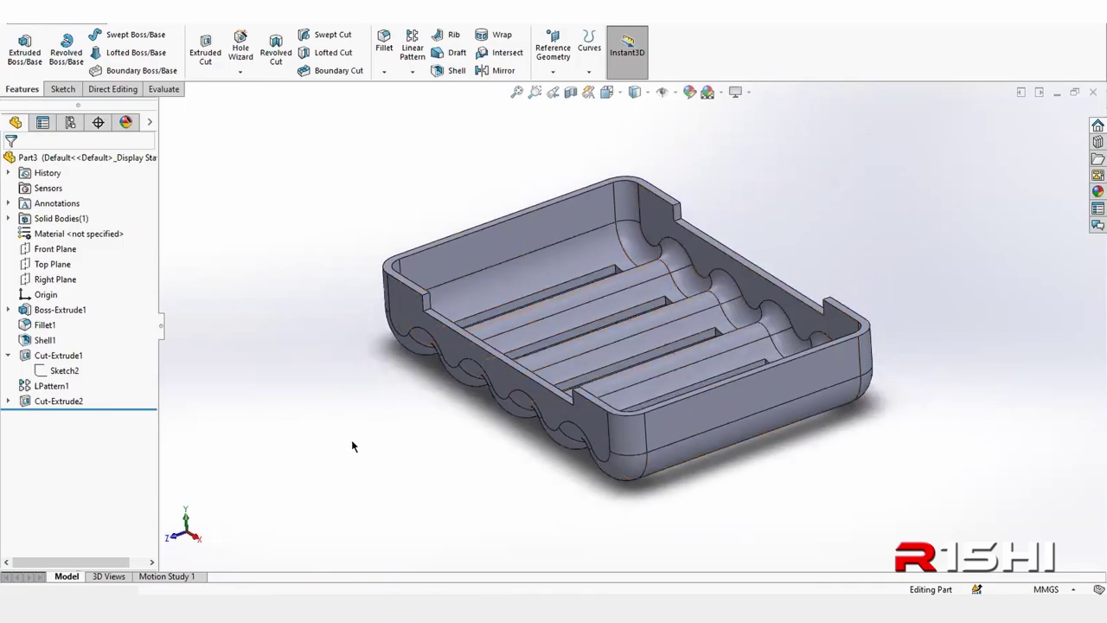
- View the tray's front wall face Normal To the screen
left_click(748, 415)
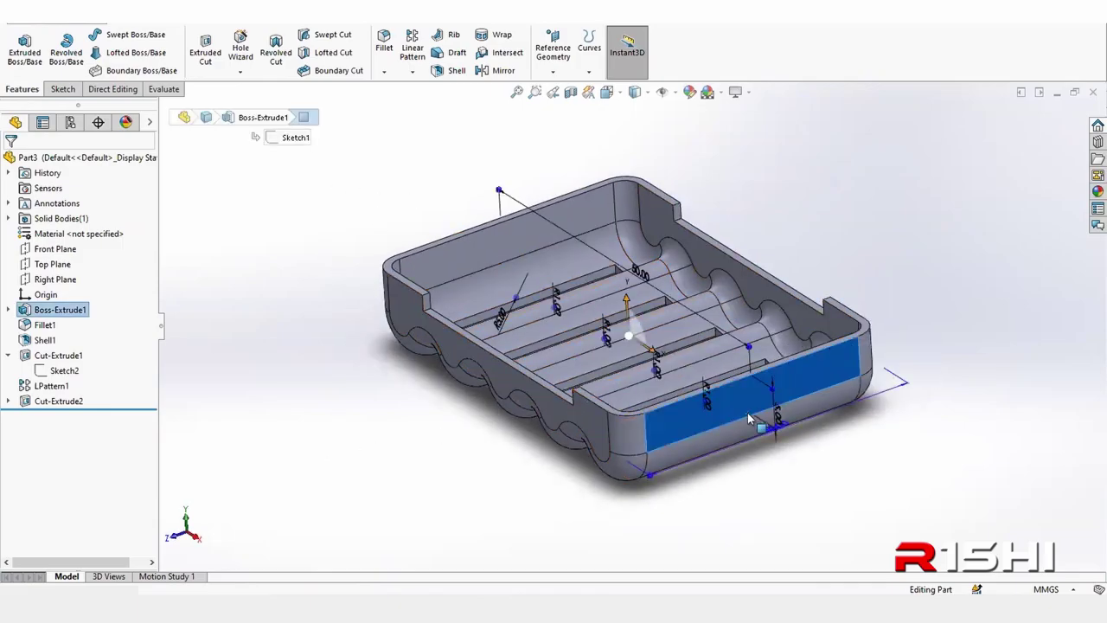
key("ctrl+8")
left_click(432, 460)
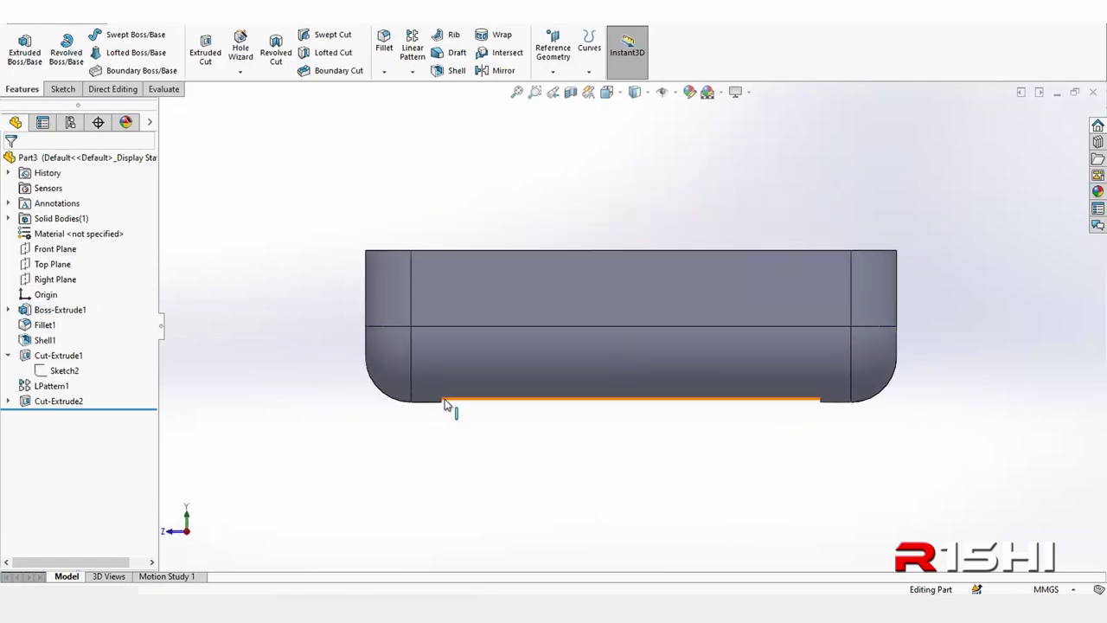
- Study the textbook vase-and-handle drawing, then minimize the photo
middle_click_drag(499, 343, 761, 436)
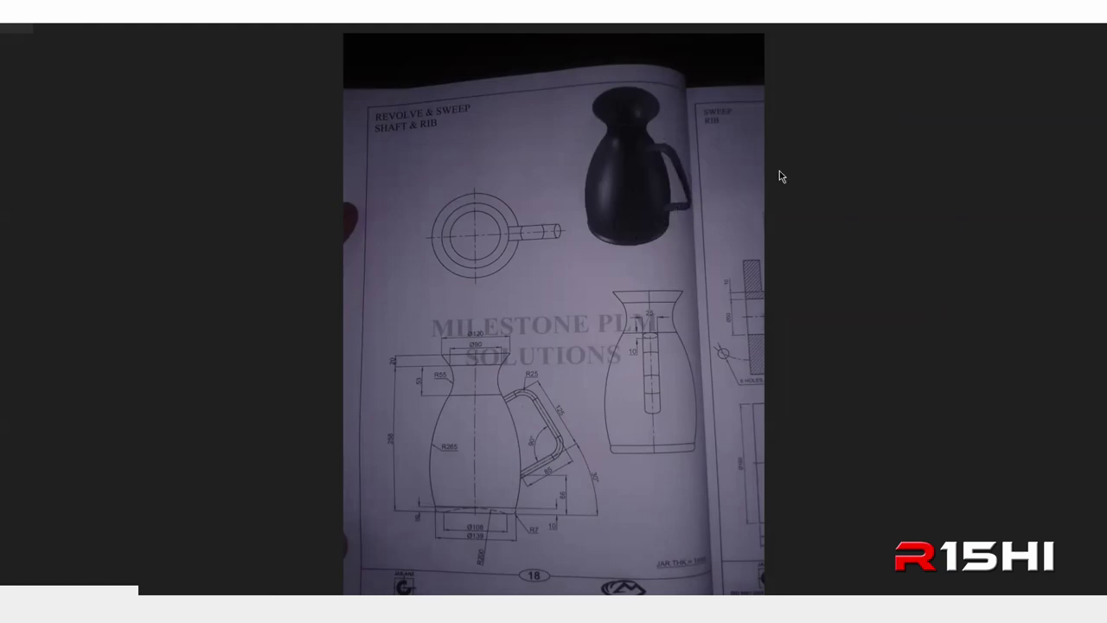
mouse_move(1032, 27)
left_click(1031, 27)
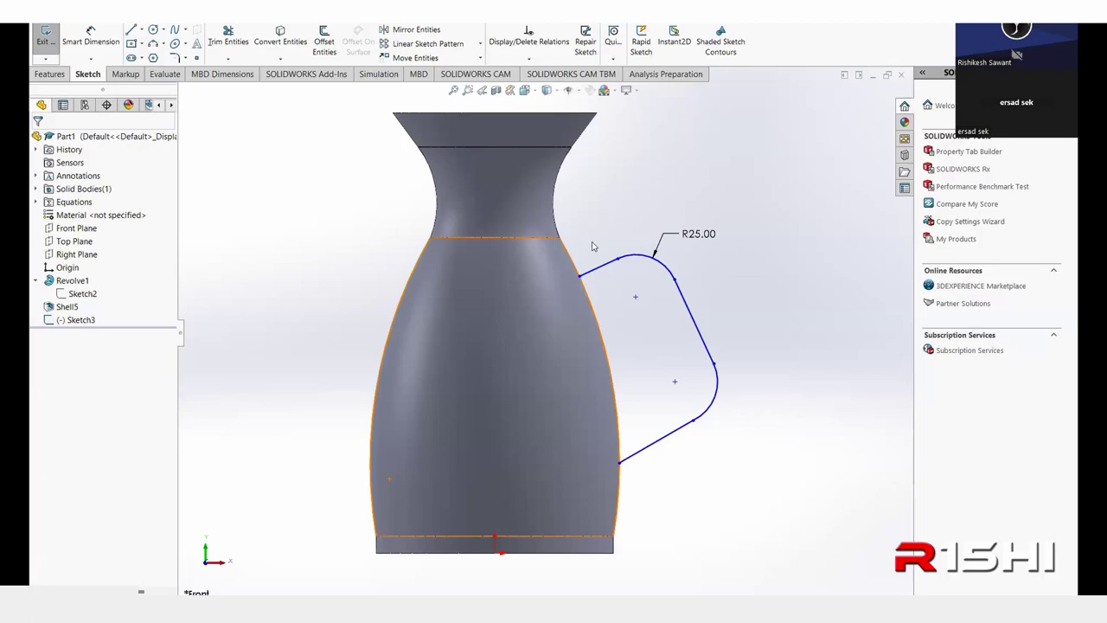
- Exit the handle sketch and open the vase profile Sketch2 for editing
scroll(521, 326, "up", 3)
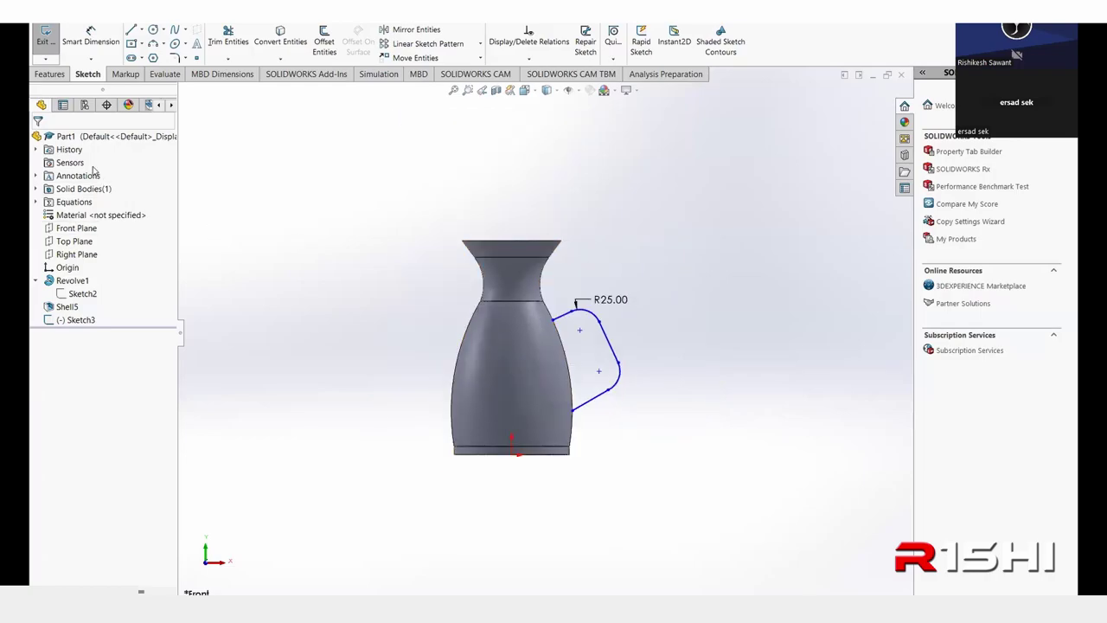
left_click(77, 293)
left_click(45, 39)
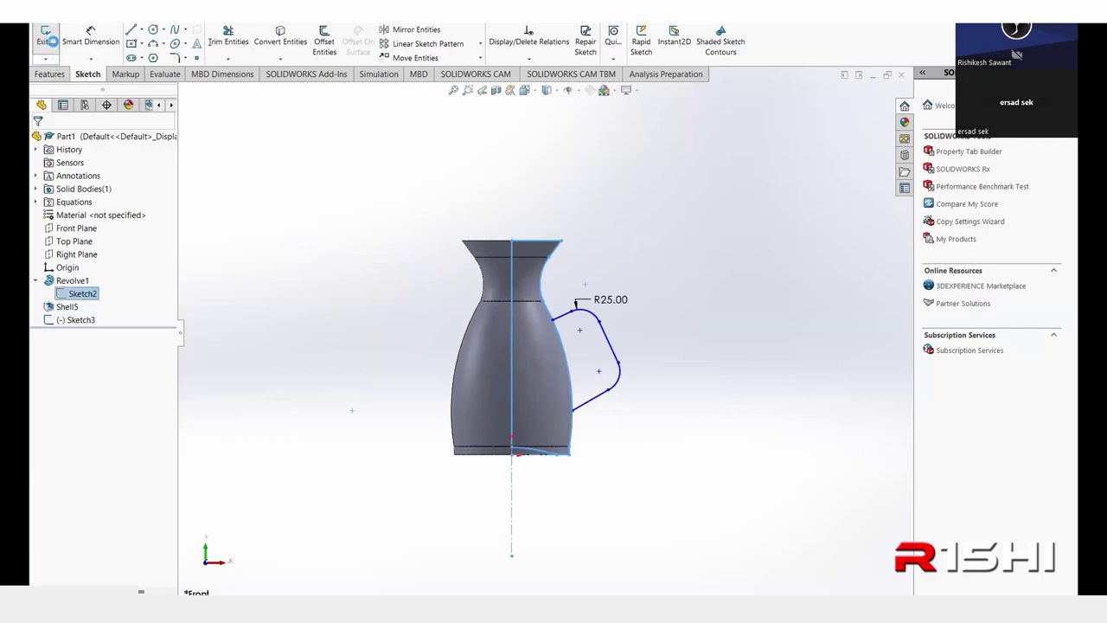
left_click(101, 293)
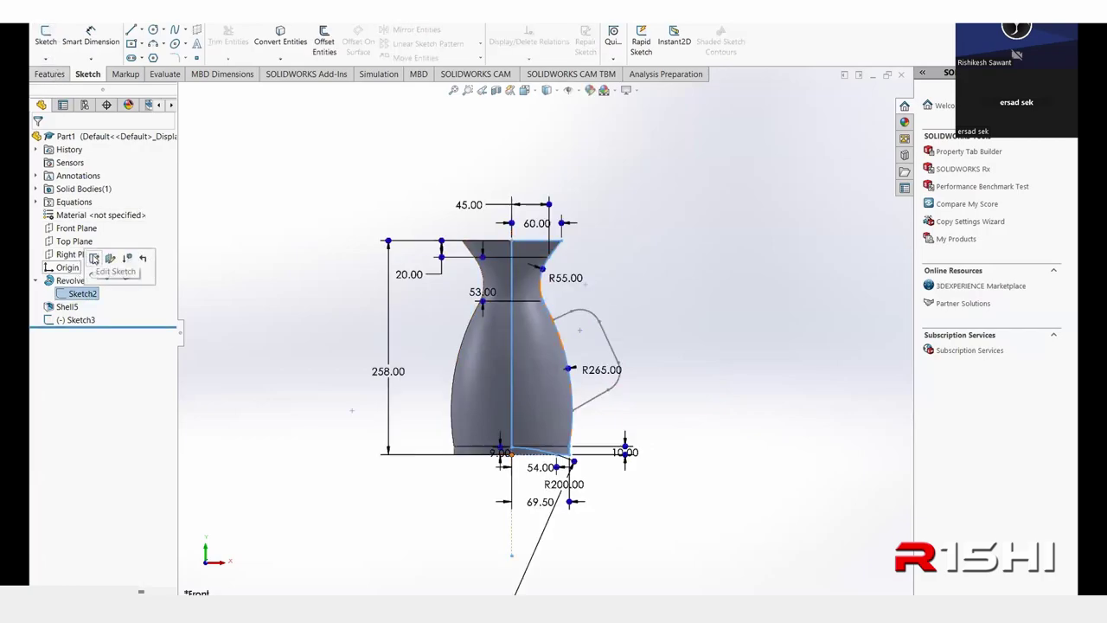
left_click(93, 258)
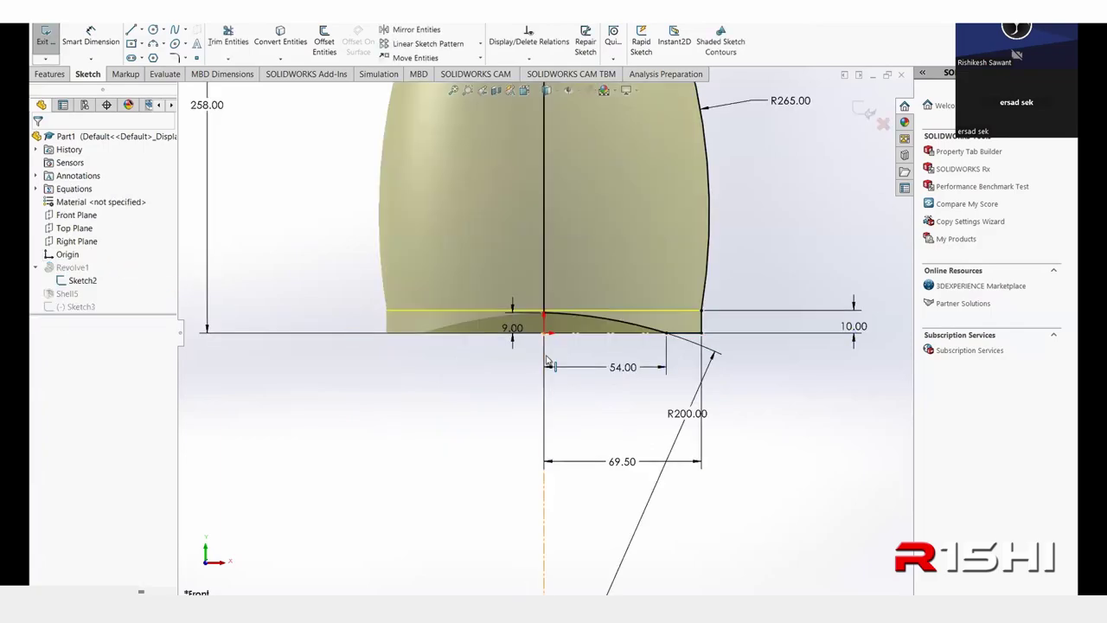
- Change the overall height dimension from 258 to 278 mm
scroll(546, 354, "up", 3)
scroll(545, 354, "up", 3)
scroll(533, 250, "down", 2)
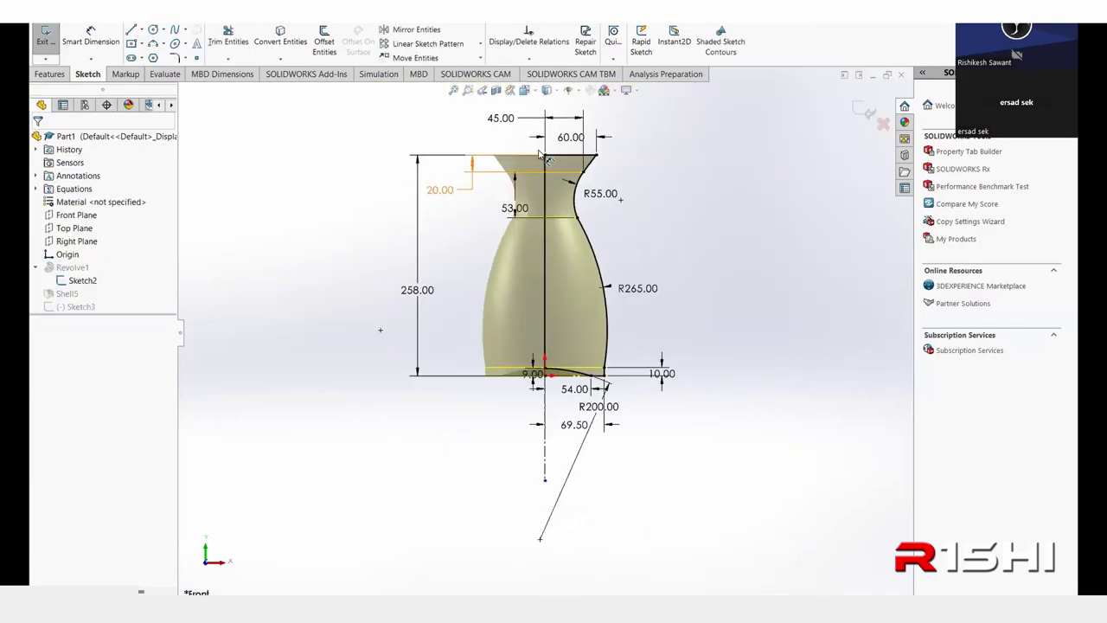
scroll(532, 251, "down", 1)
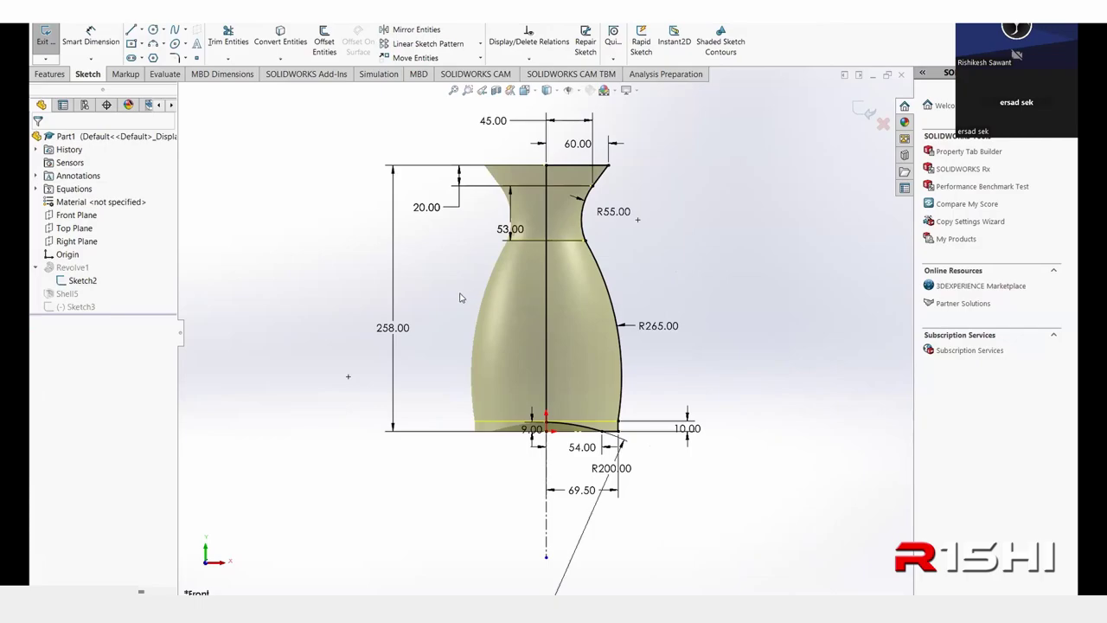
double_click(393, 327)
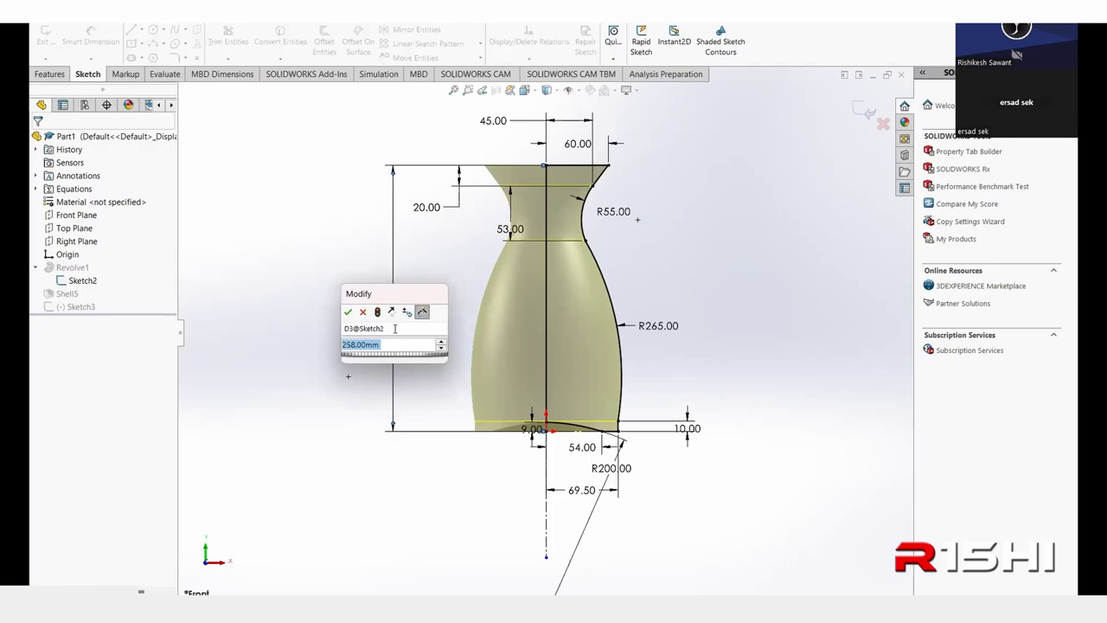
type("278")
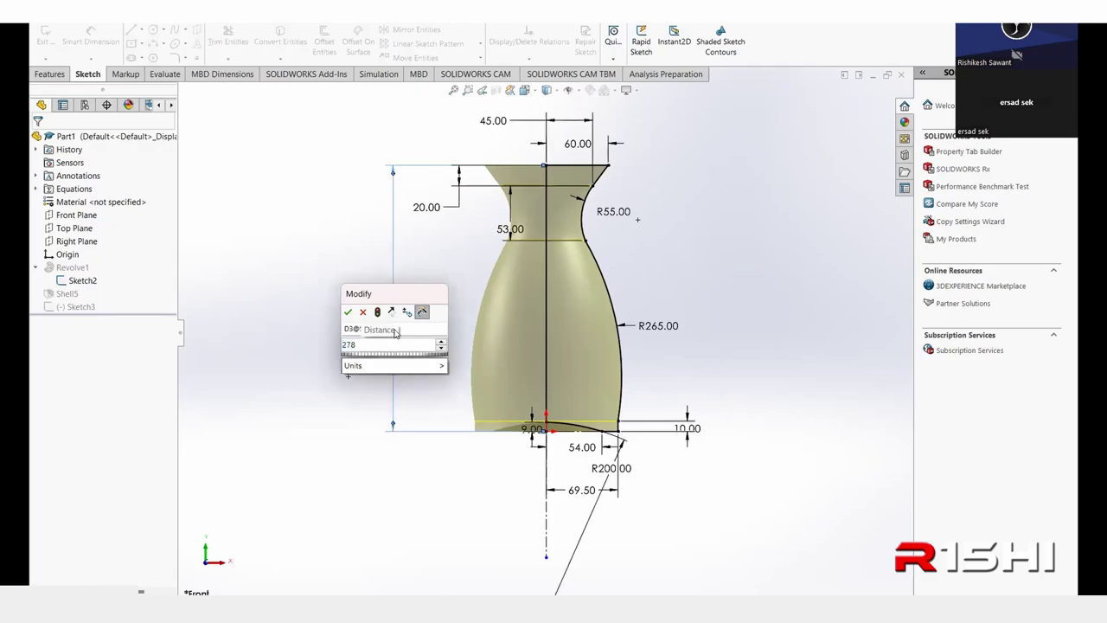
key("Return")
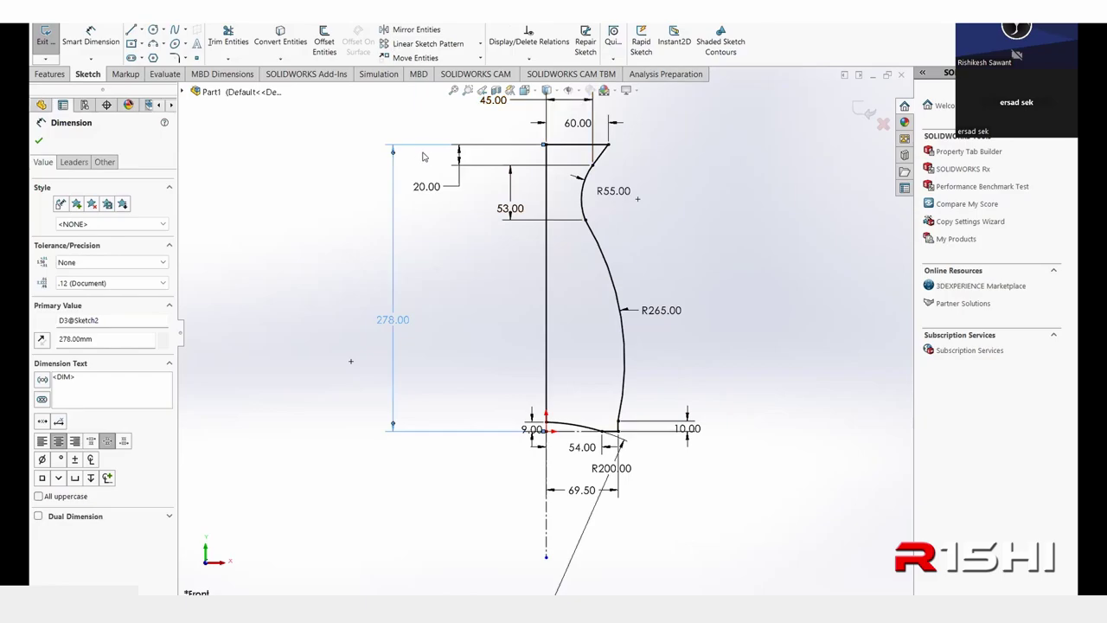
left_click(766, 259)
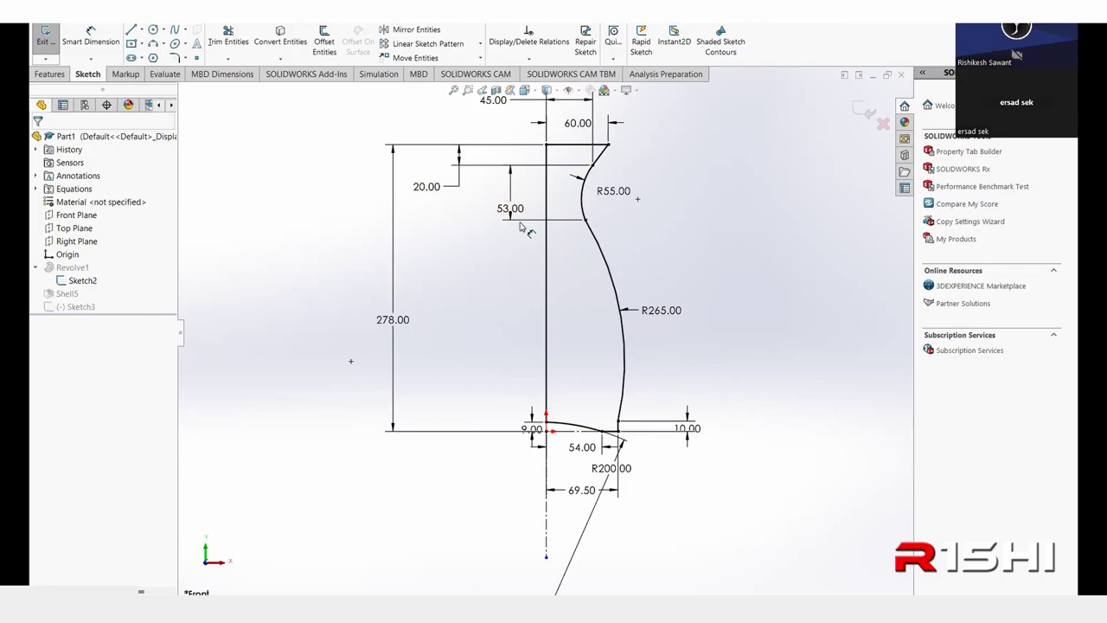
- Rebuild, reopen Sketch2 and turn on View Sketch Relations from Hide/Show Items
left_click(46, 39)
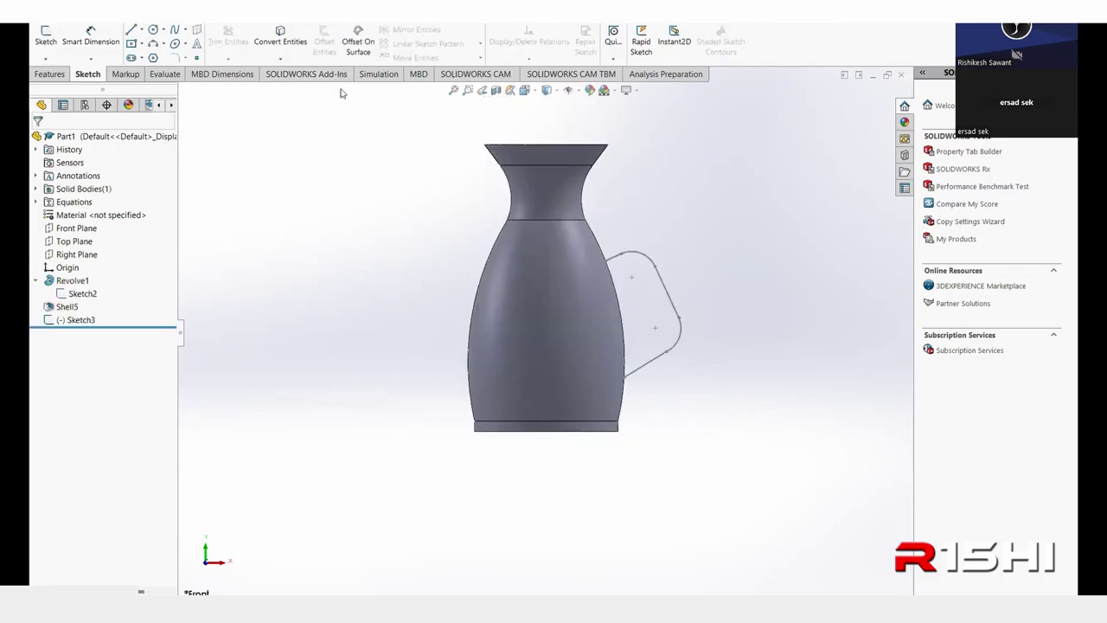
left_click(83, 294)
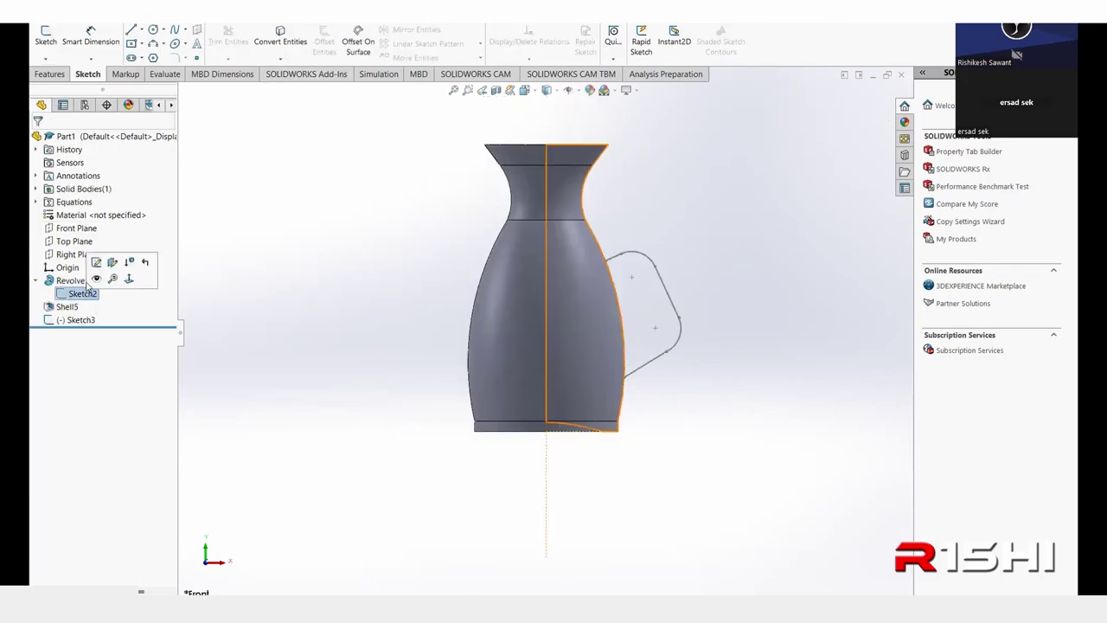
left_click(95, 262)
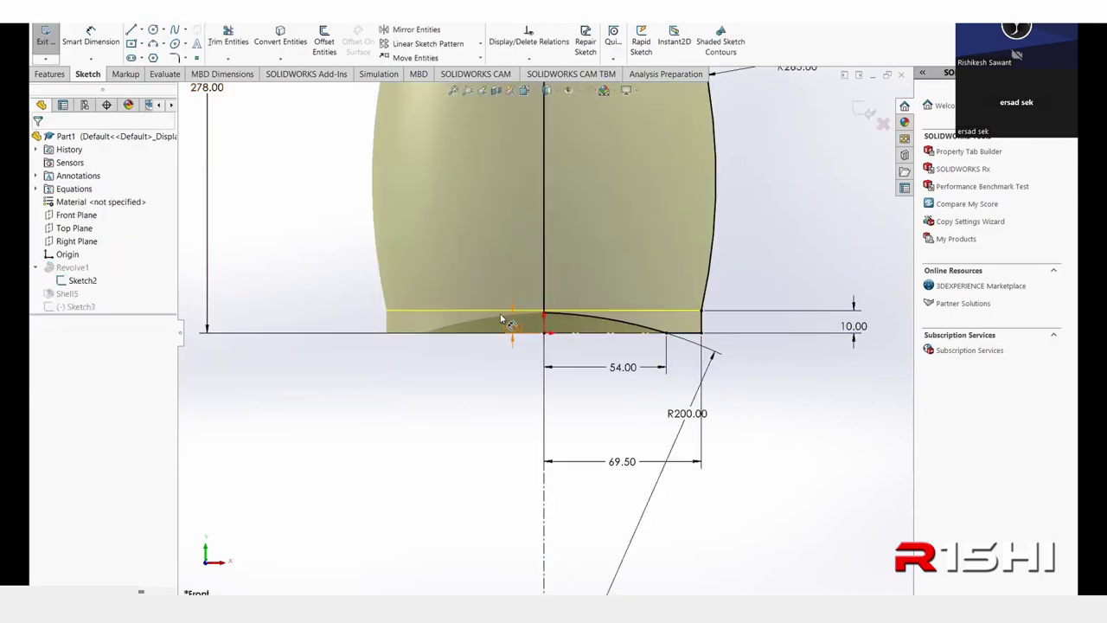
scroll(504, 308, "up", 5)
scroll(530, 252, "up", 2)
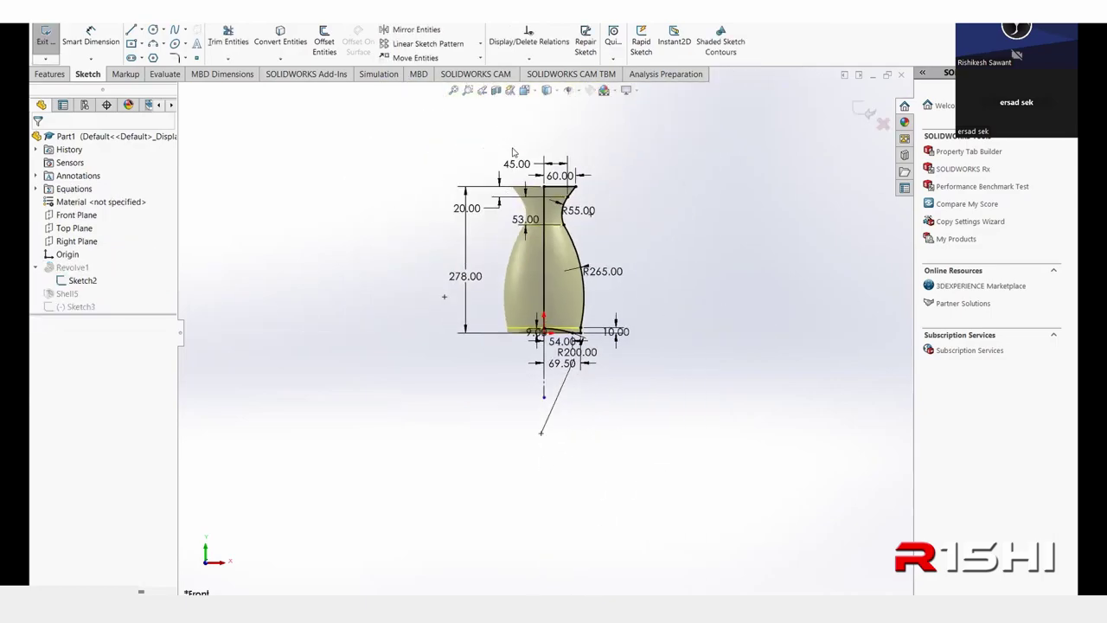
scroll(531, 251, "down", 3)
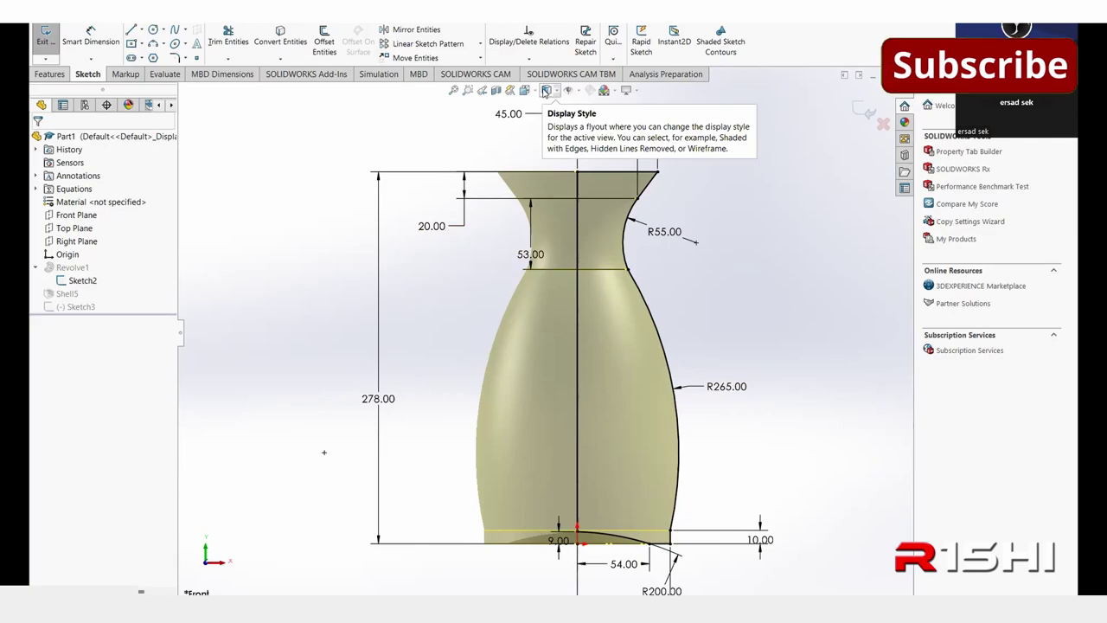
left_click(579, 92)
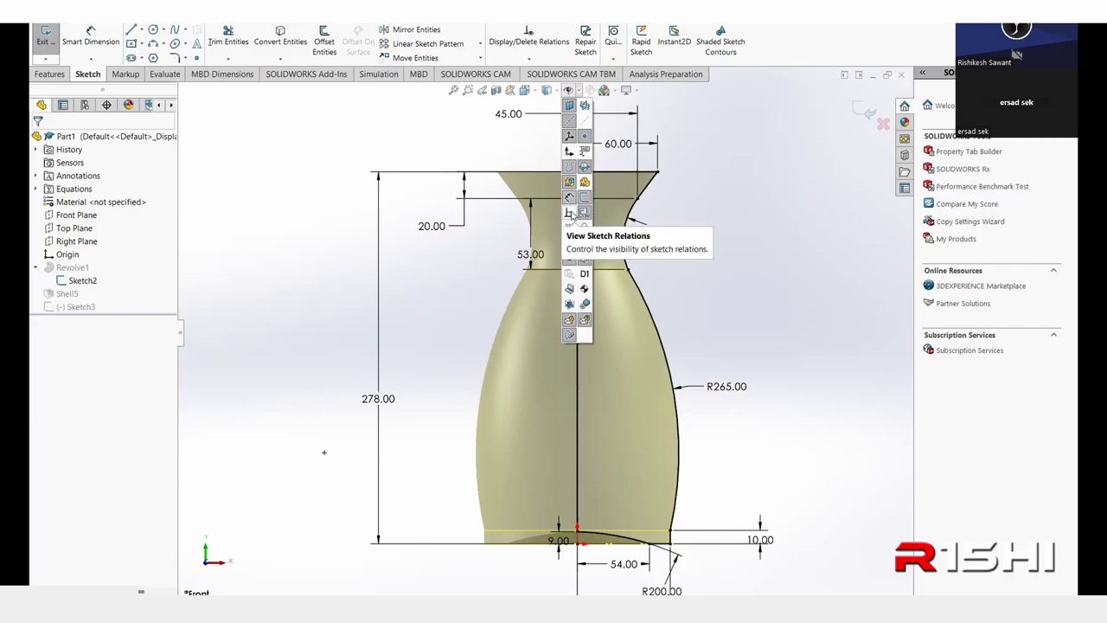
left_click(571, 214)
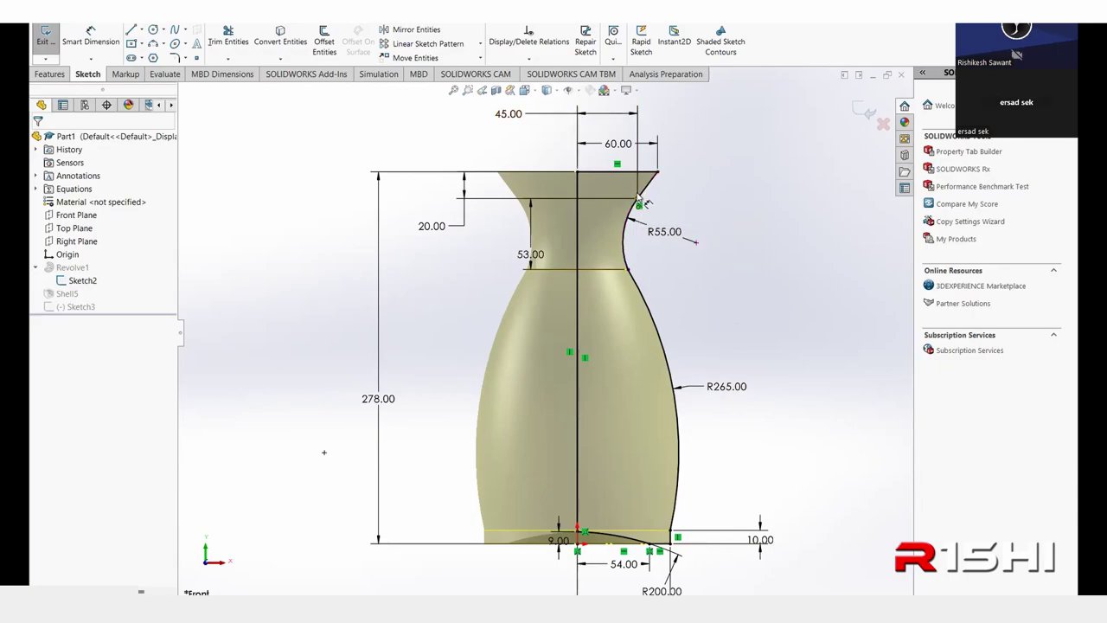
- Delete the relation at the R55 arc's endpoint
left_click_drag(638, 204, 638, 207)
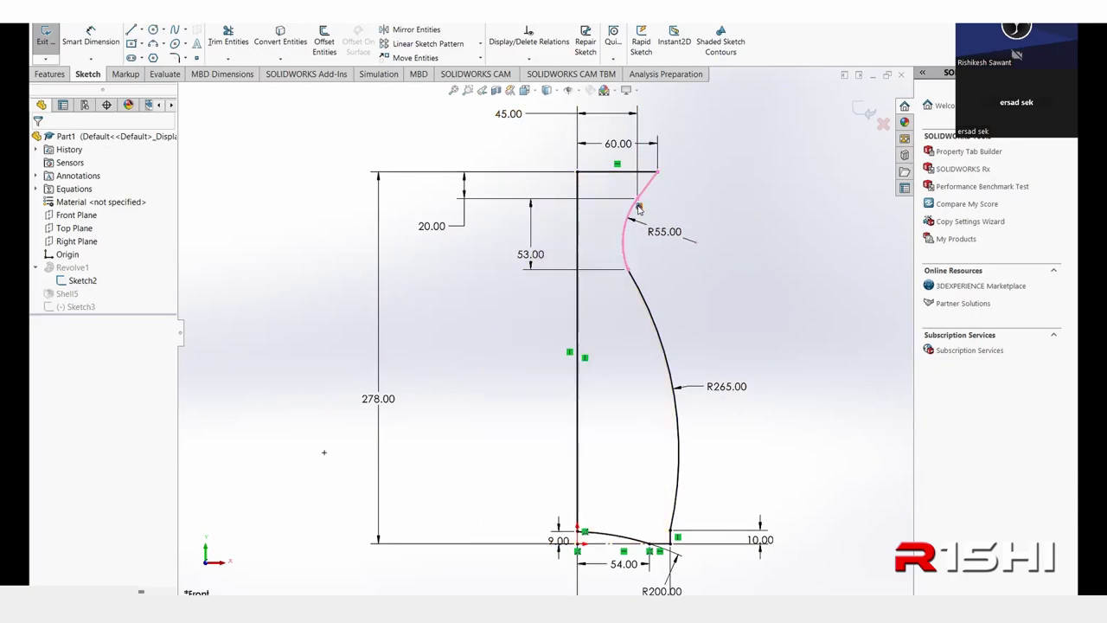
right_click(638, 207)
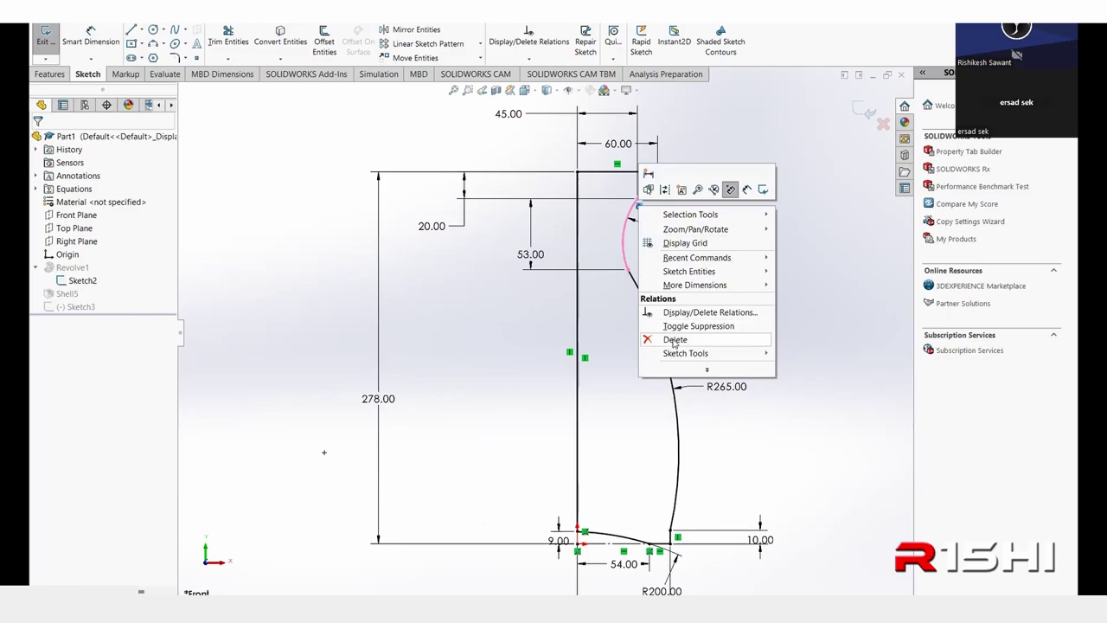
left_click(674, 340)
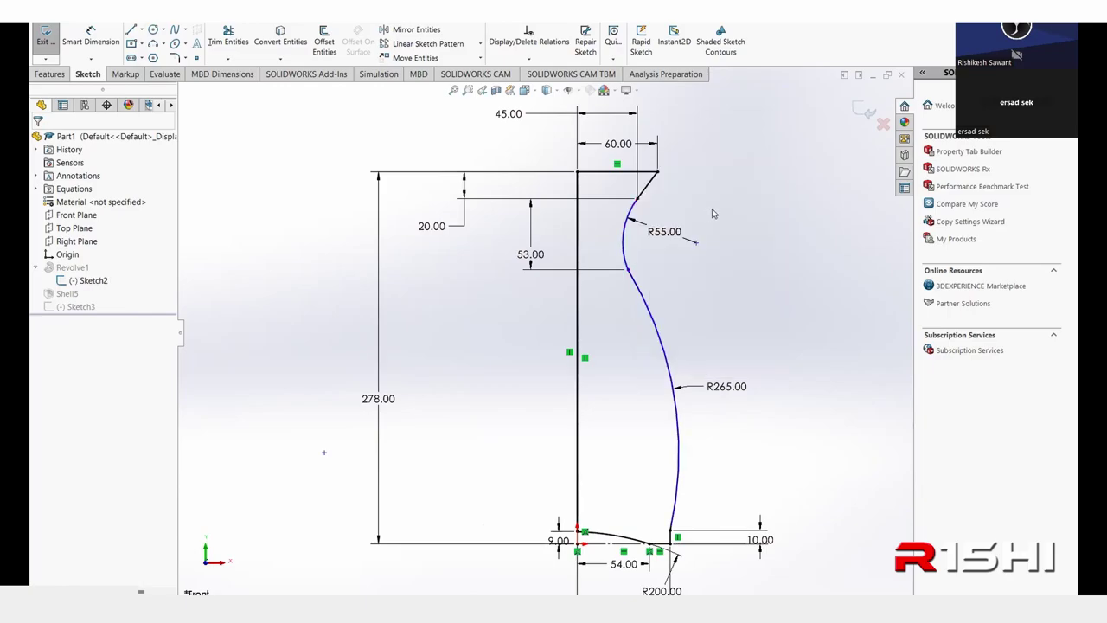
mouse_move(640, 285)
left_mouse_down()
mouse_move(673, 283)
mouse_move(628, 262)
mouse_move(631, 276)
left_mouse_up()
key("ctrl+z")
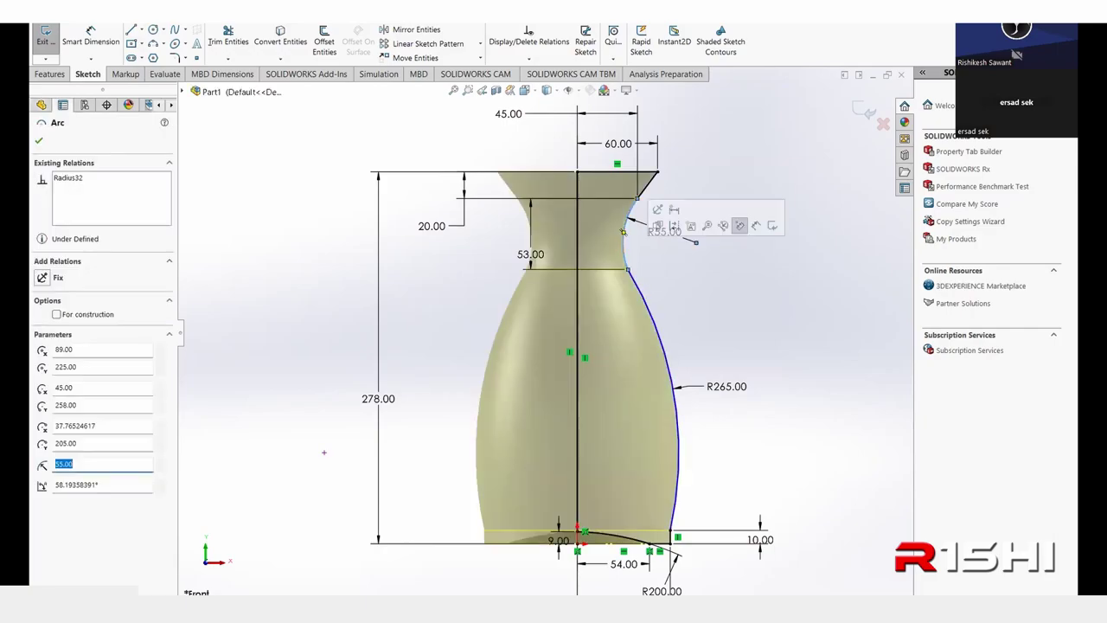
- Add a Tangent relation between the R55 and R265 arcs
left_click(632, 282, "ctrl")
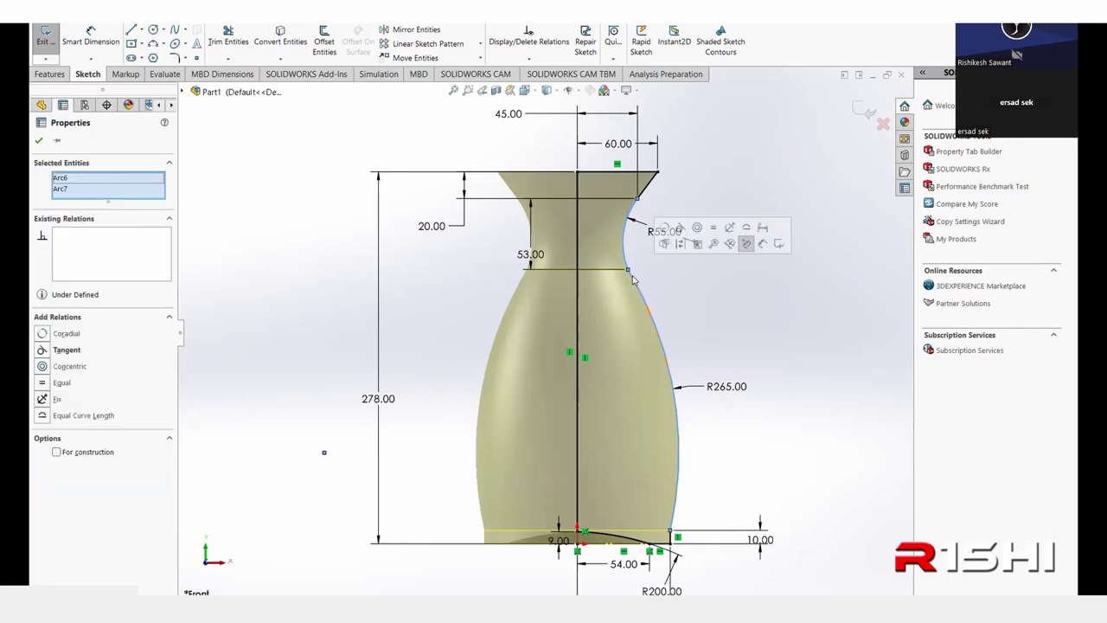
left_click(78, 351)
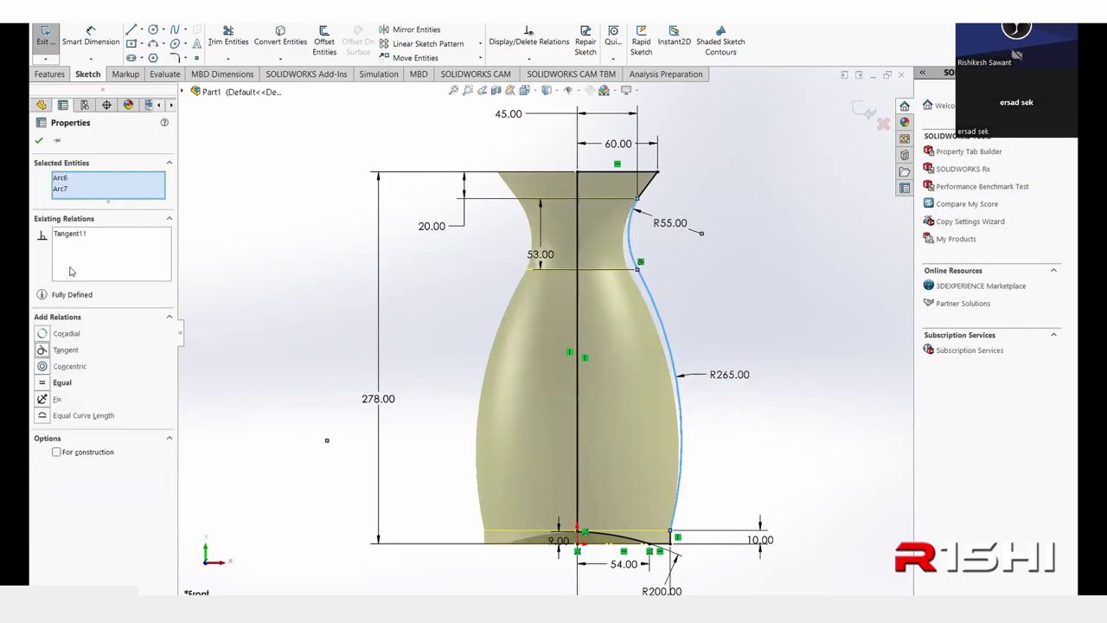
left_click(38, 140)
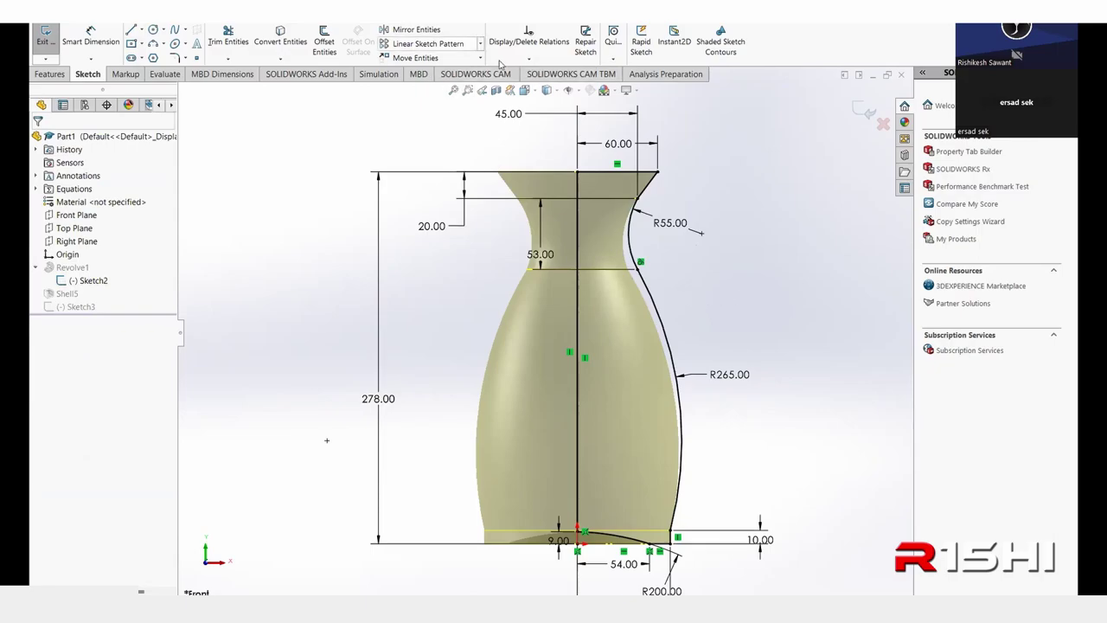
- Reopen Sketch2 to review the vase profile dimensions, then exit it
left_click(863, 111)
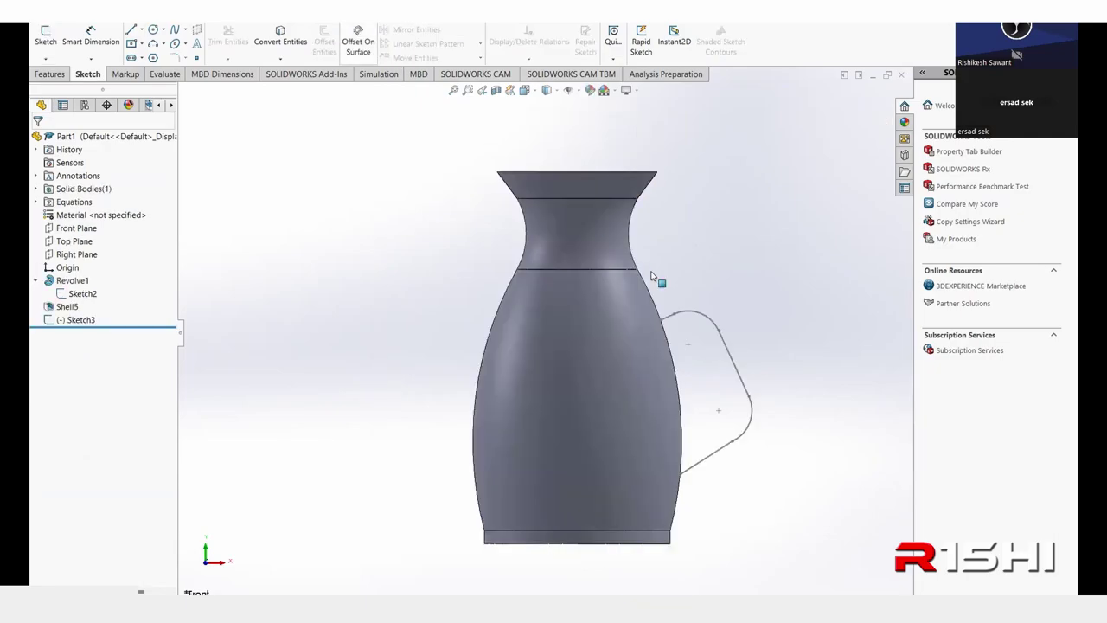
left_click(91, 292)
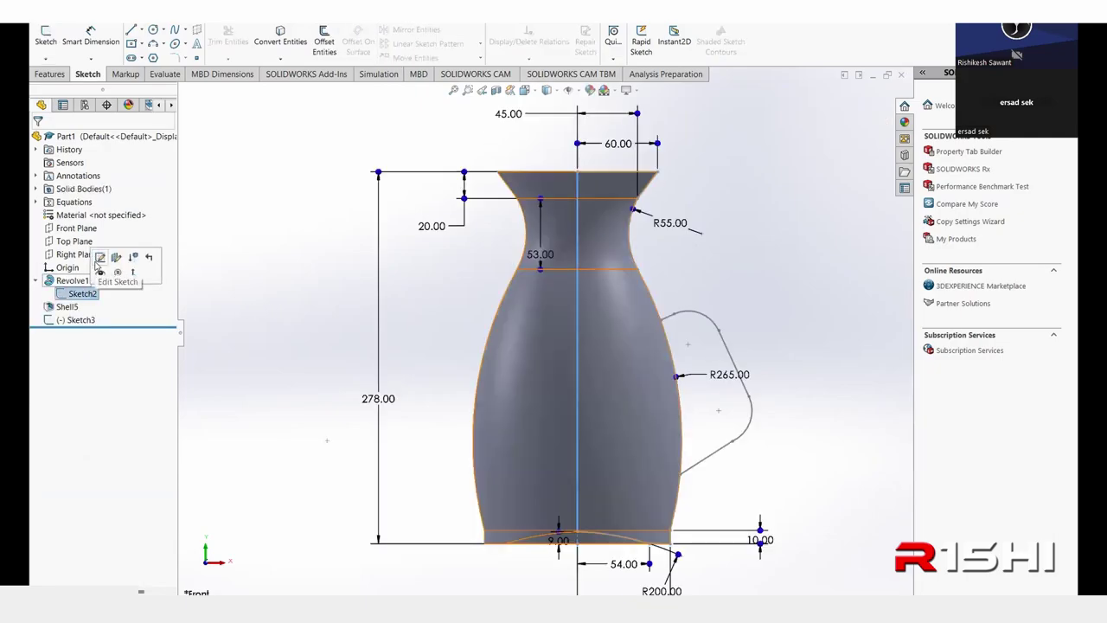
left_click(94, 254)
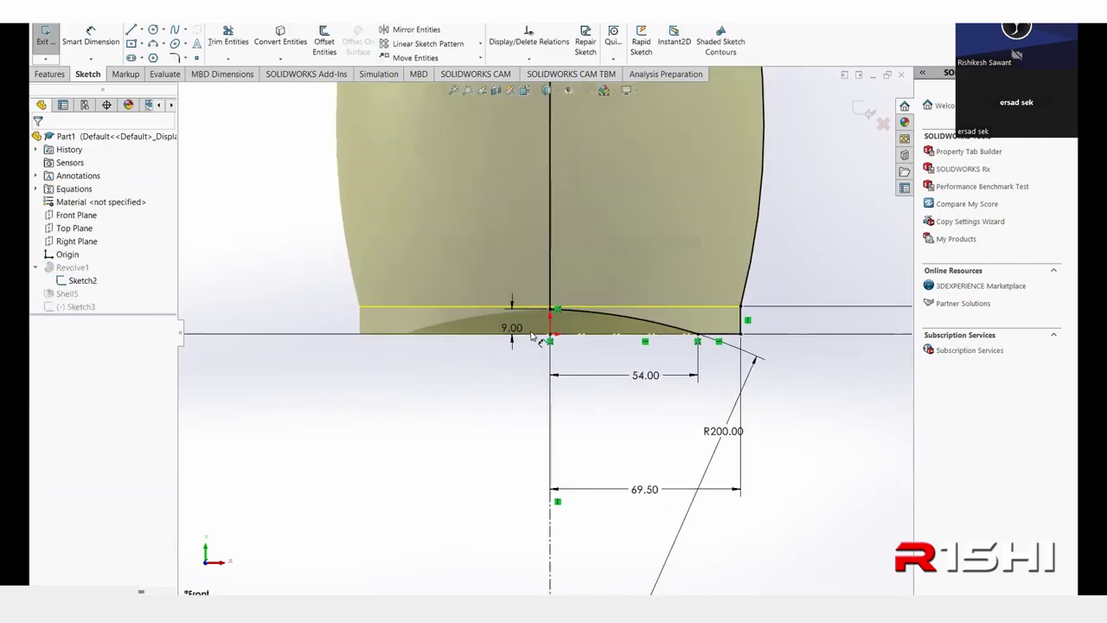
scroll(532, 338, "up", 2)
scroll(558, 304, "down", 4)
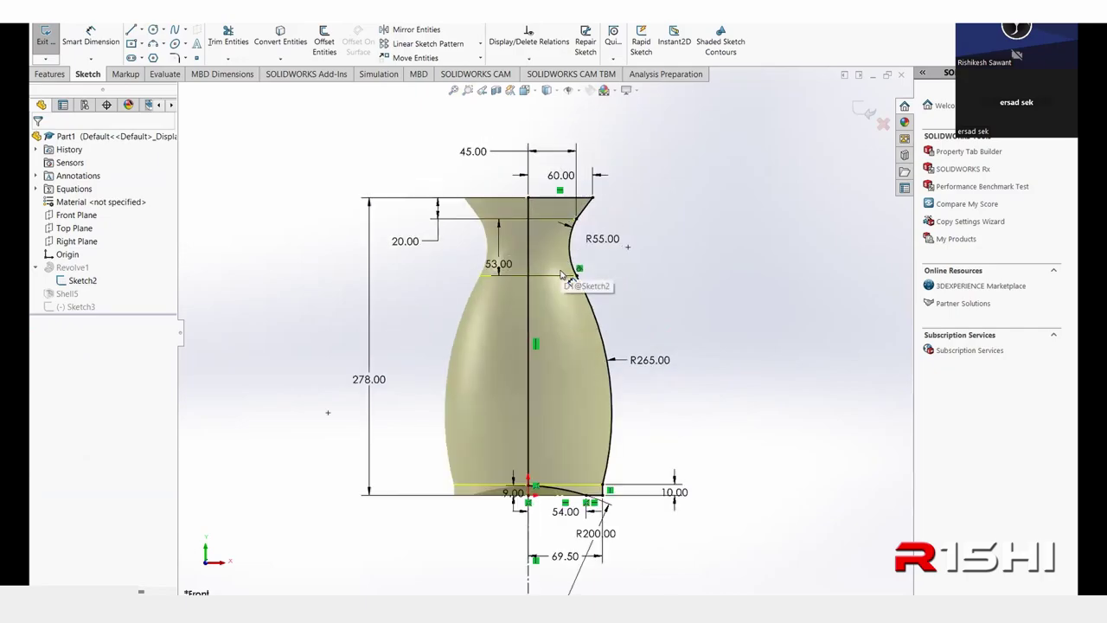
scroll(558, 304, "down", 1)
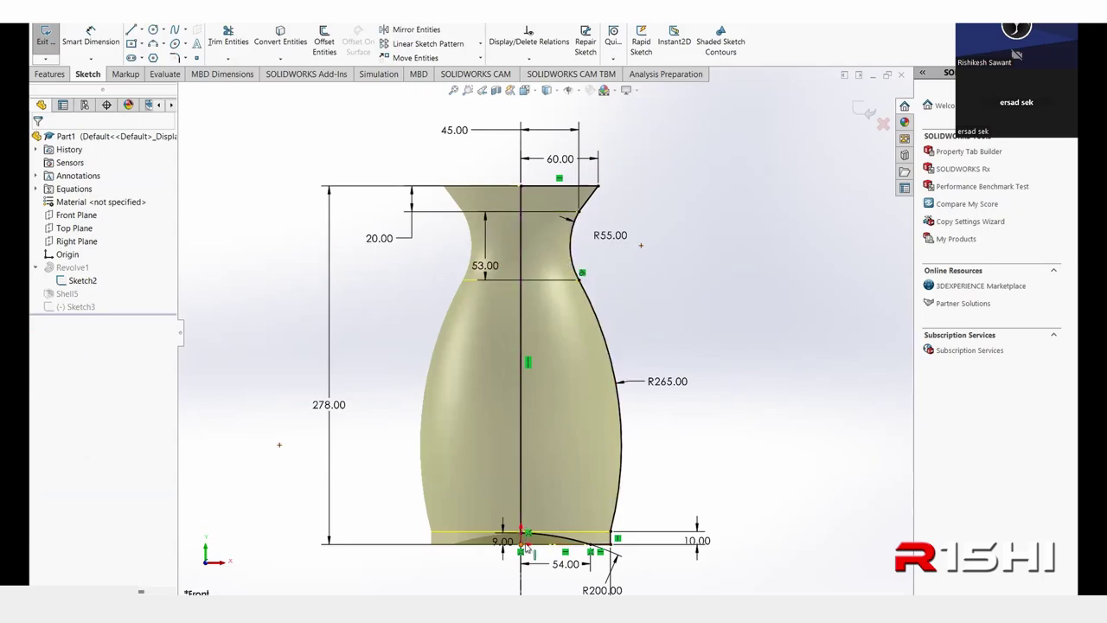
scroll(522, 543, "down", 2)
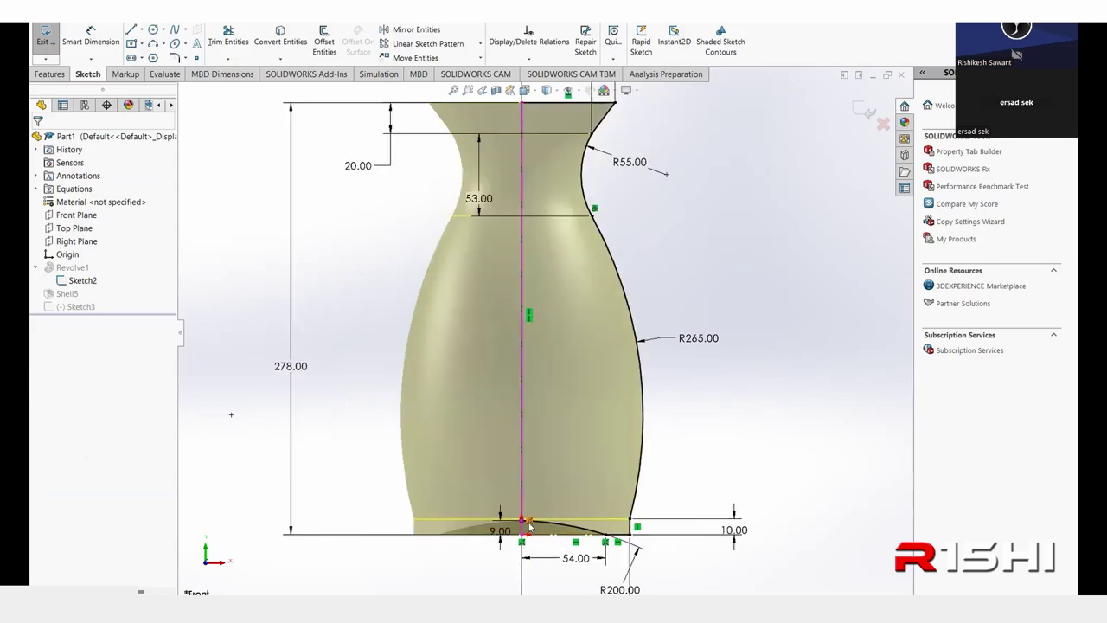
scroll(529, 363, "up", 3)
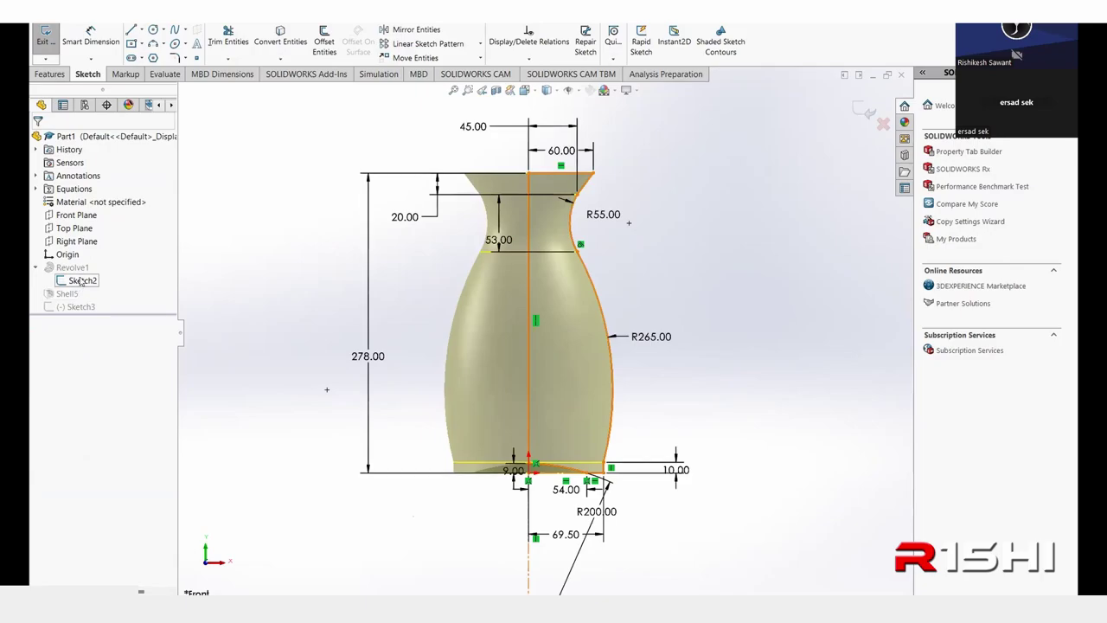
left_click(48, 36)
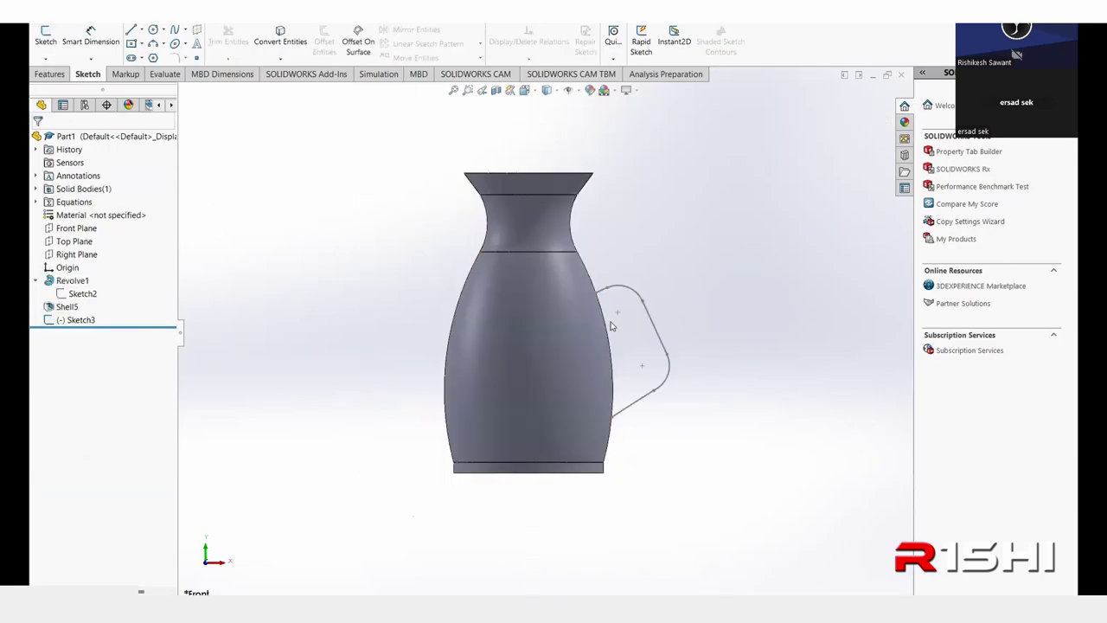
- Open the handle sketch Sketch3 and zoom to fit the vase
double_click(646, 313)
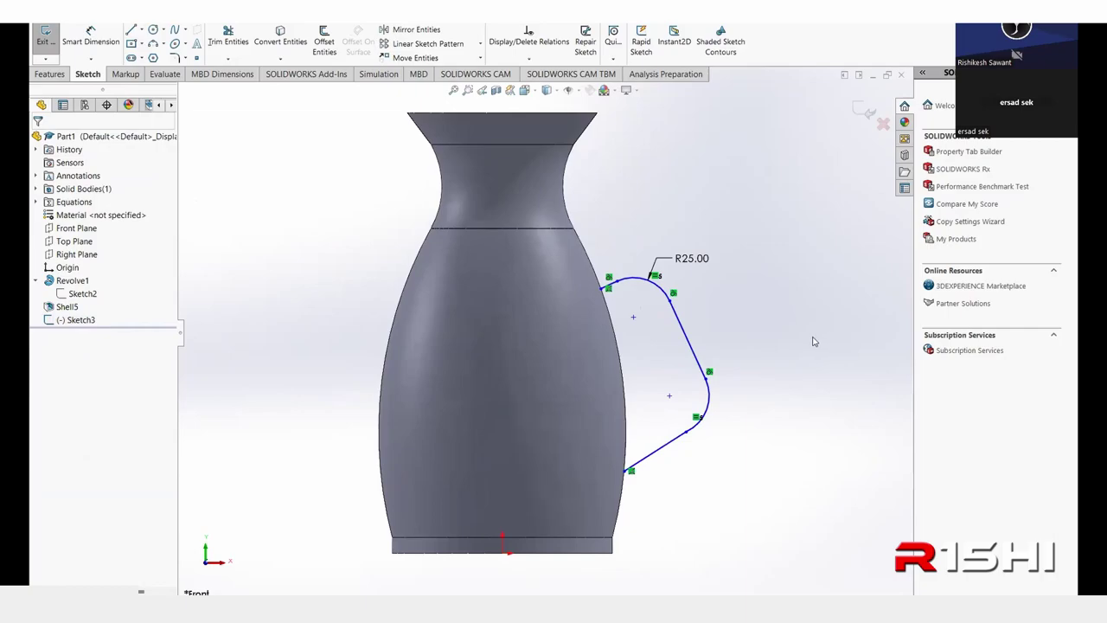
scroll(733, 320, "down", 2)
key("f")
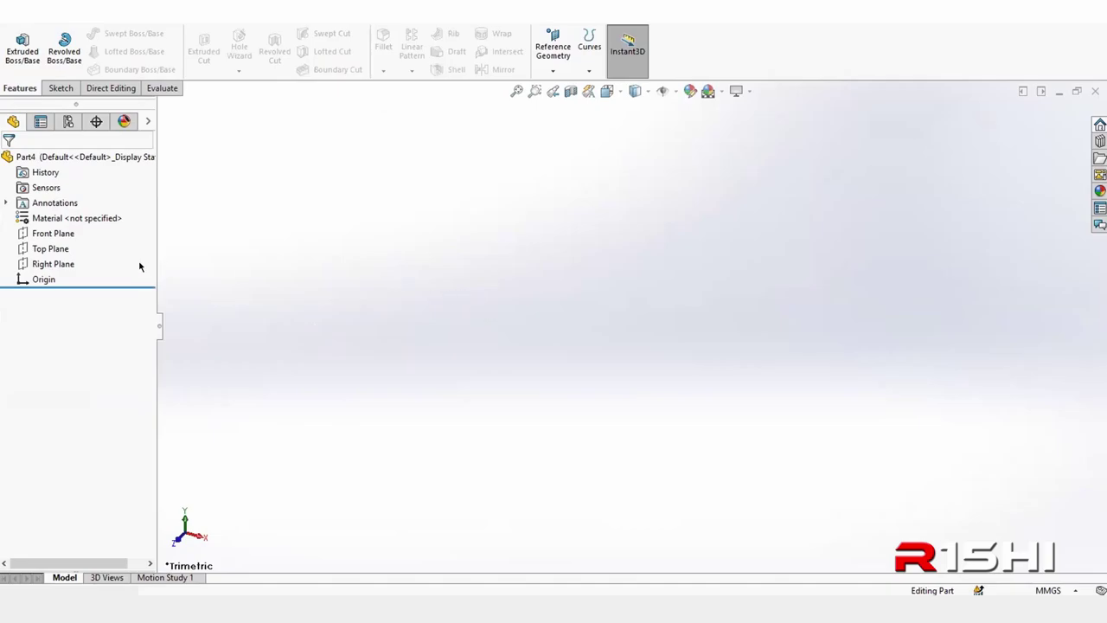
- Start a sketch on the Front Plane and draw a vertical centerline down from the origin
left_click(50, 233)
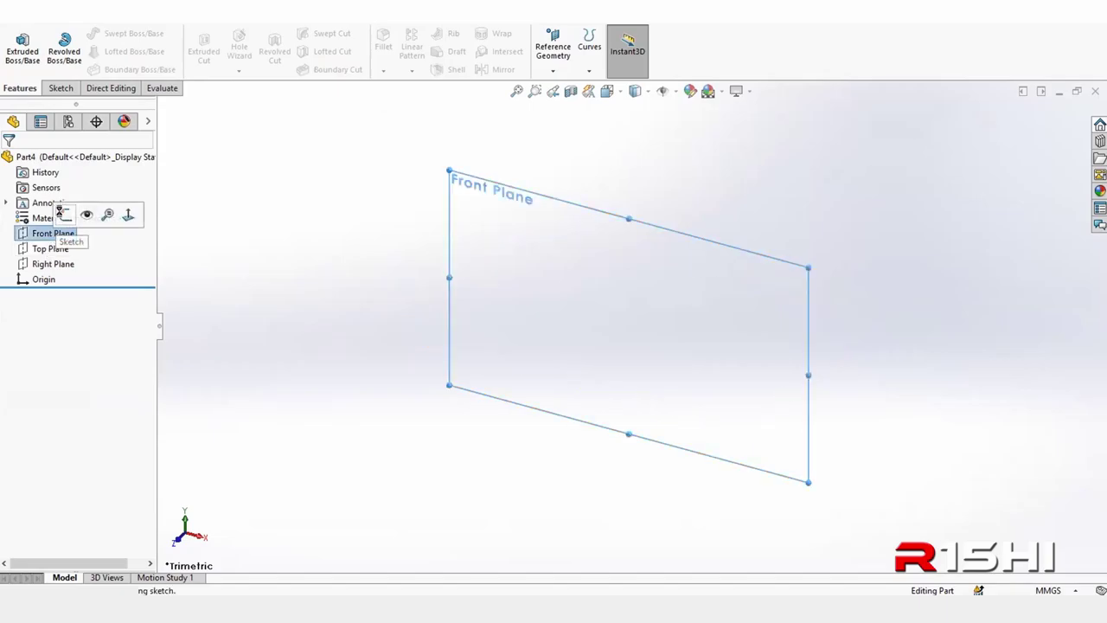
left_click(60, 212)
left_click(102, 33)
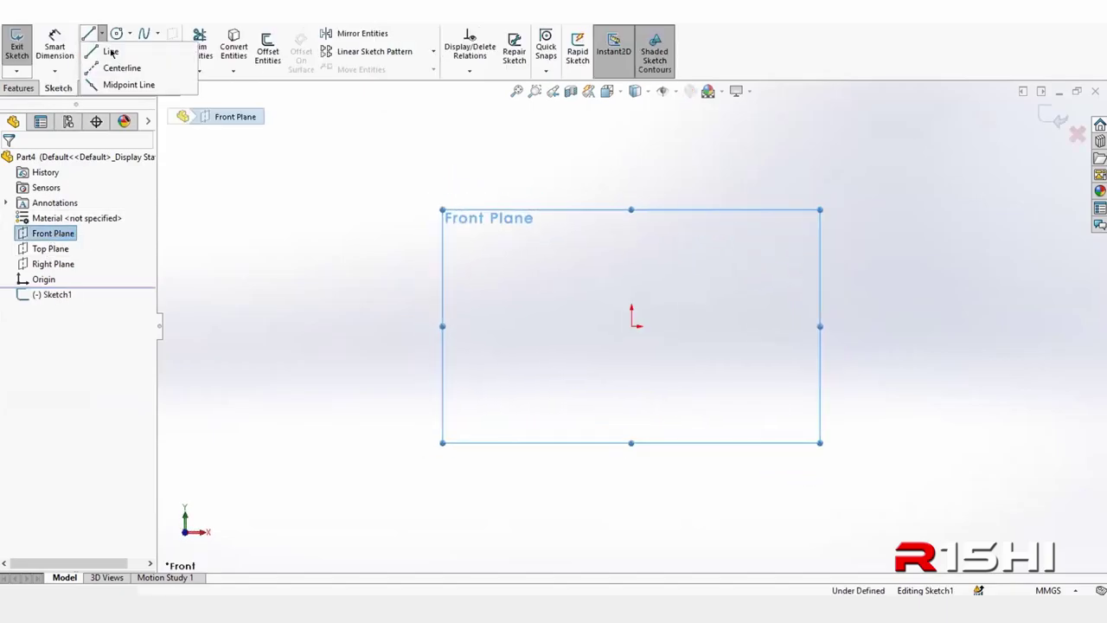
left_click(631, 326)
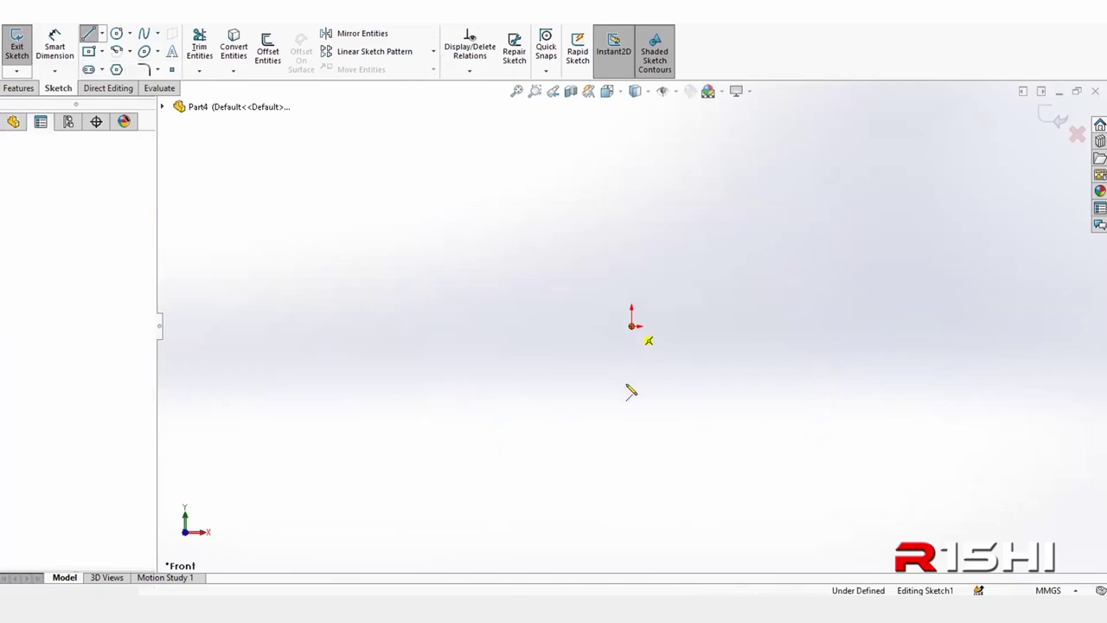
left_click(631, 496)
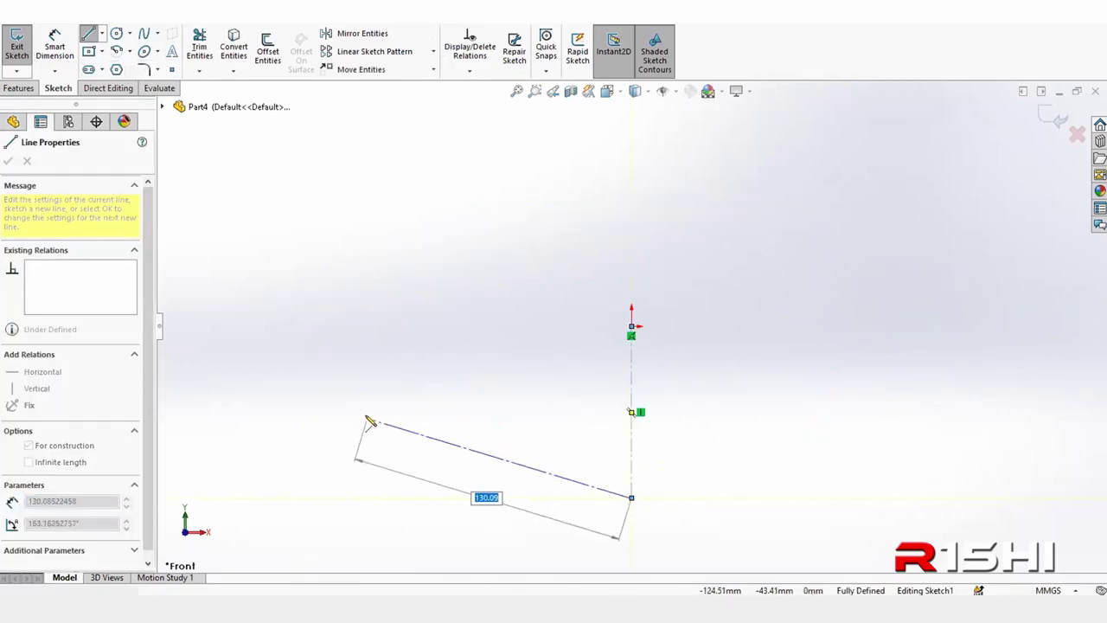
key("Escape")
- Draw a vertical line up from above the origin and a short horizontal top edge
key("l")
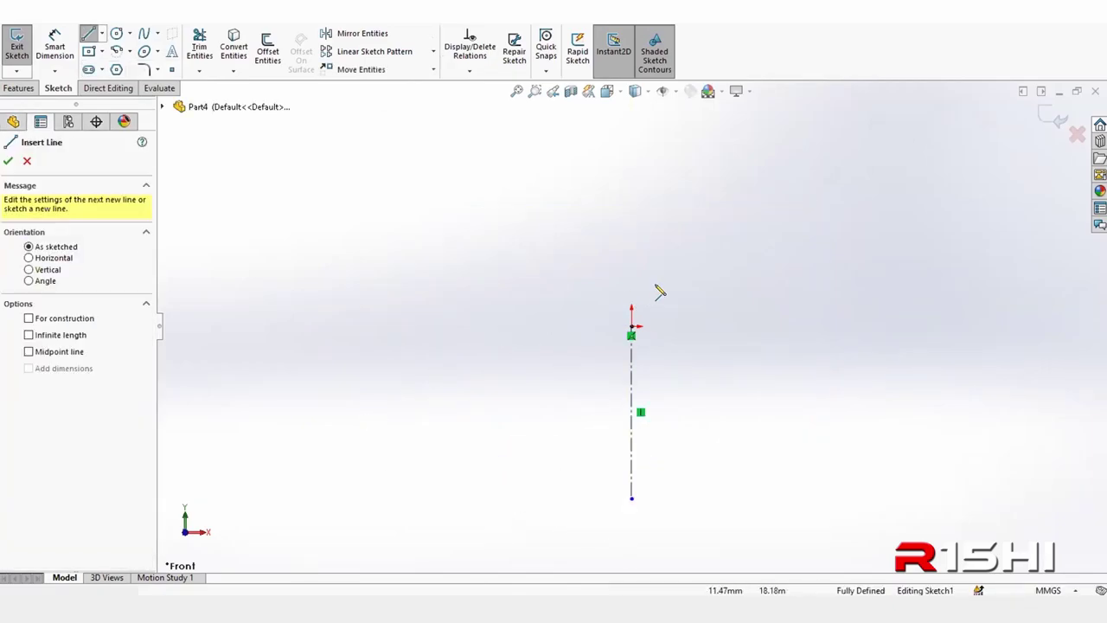
left_click(631, 290)
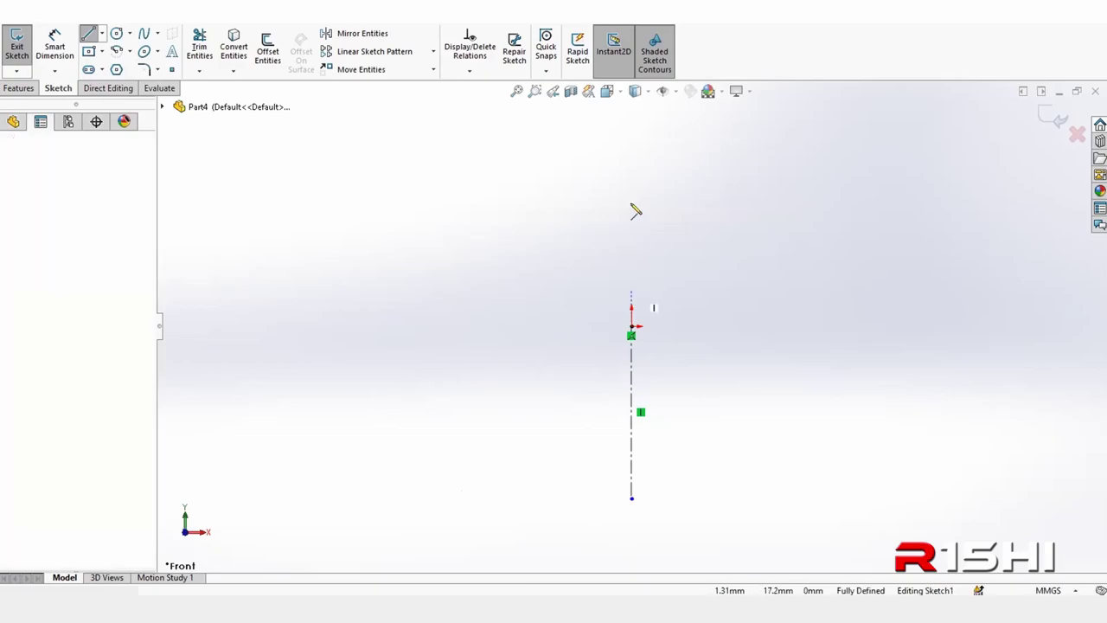
left_click(631, 125)
left_click(684, 126)
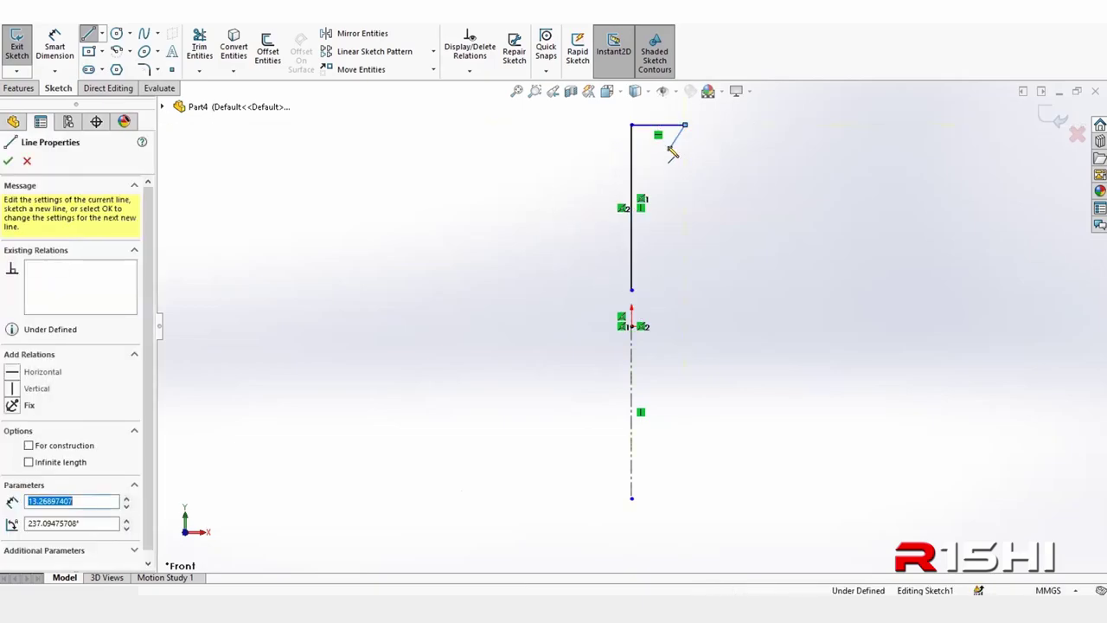
- Draw the two curving side arcs of the vase with 3 Point Arc
left_click(127, 53)
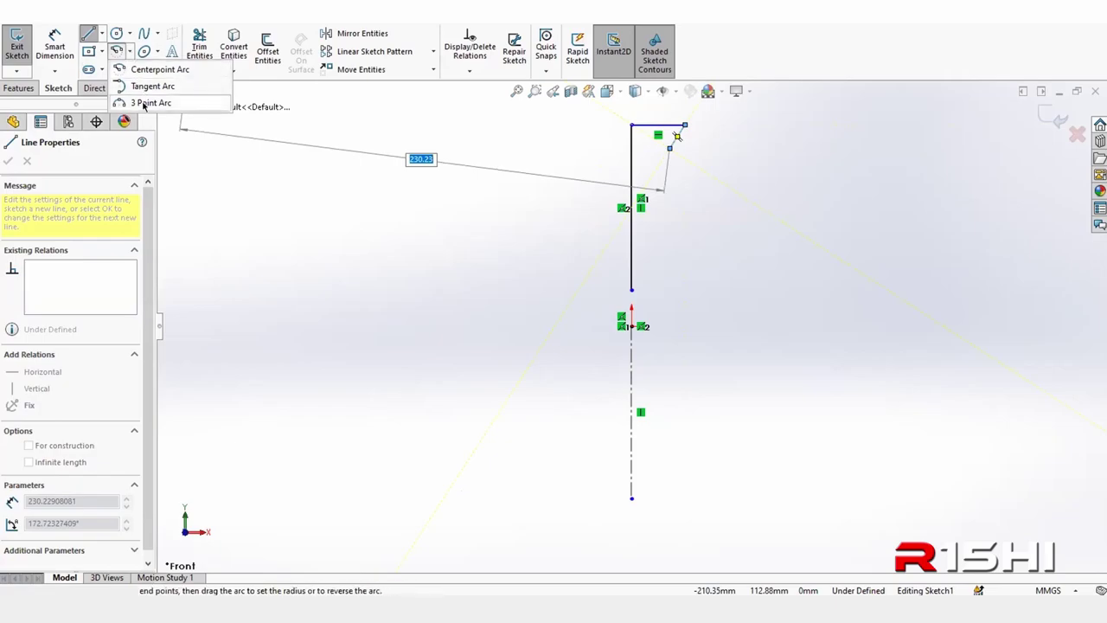
left_click(134, 102)
scroll(662, 131, "down", 2)
scroll(679, 168, "down", 1)
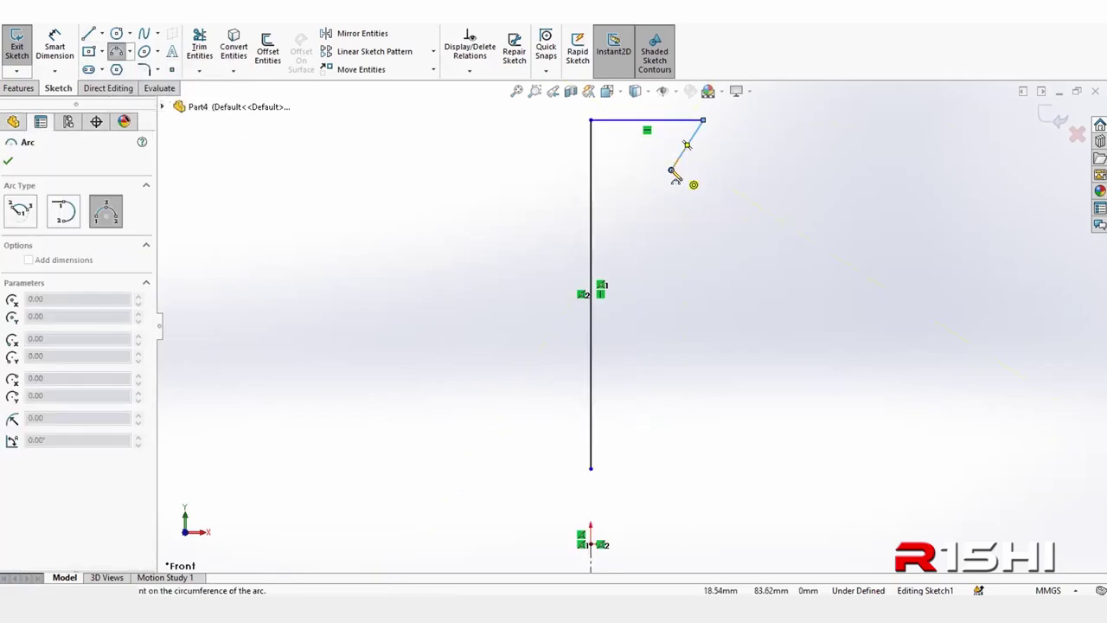
left_click(688, 251)
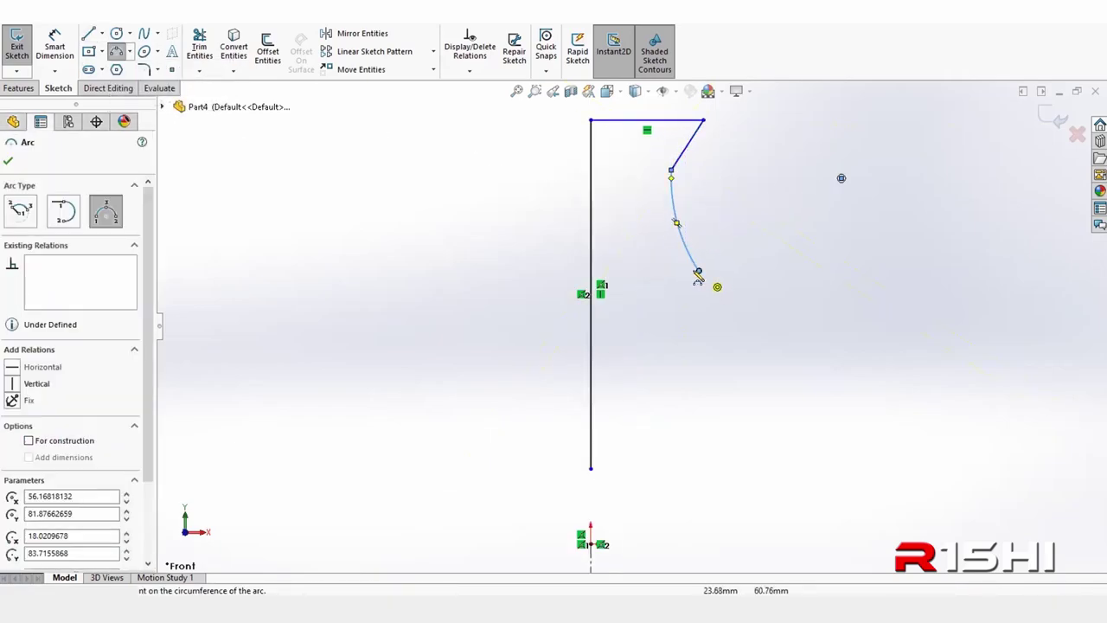
left_click(699, 271)
left_click(694, 440)
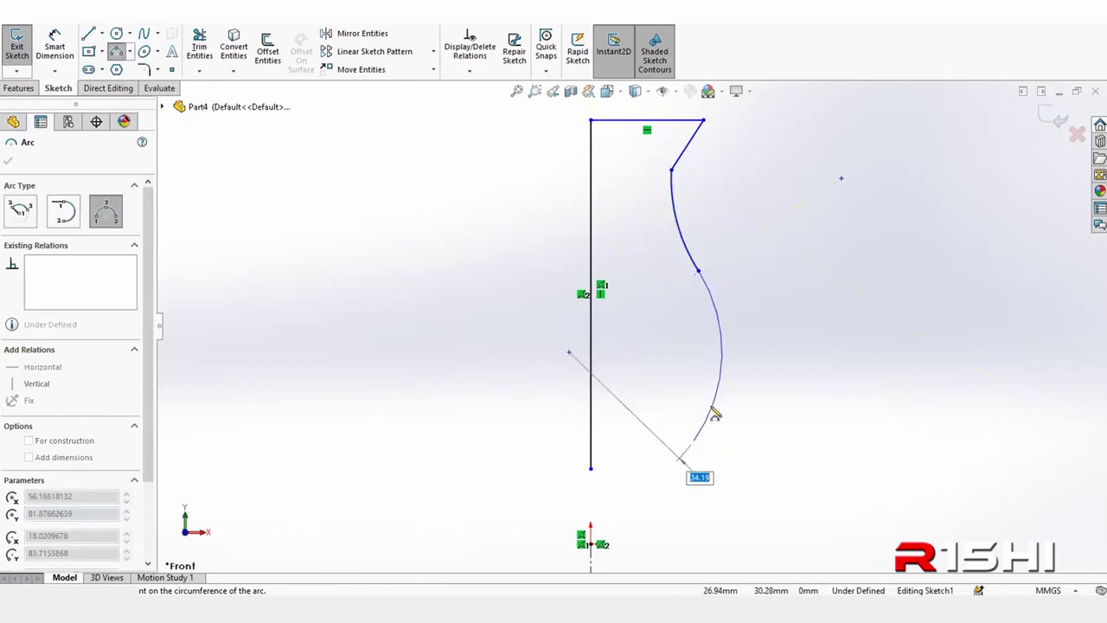
- Draw the stepped foot: a short vertical line and a horizontal step toward the axis
left_click(88, 34)
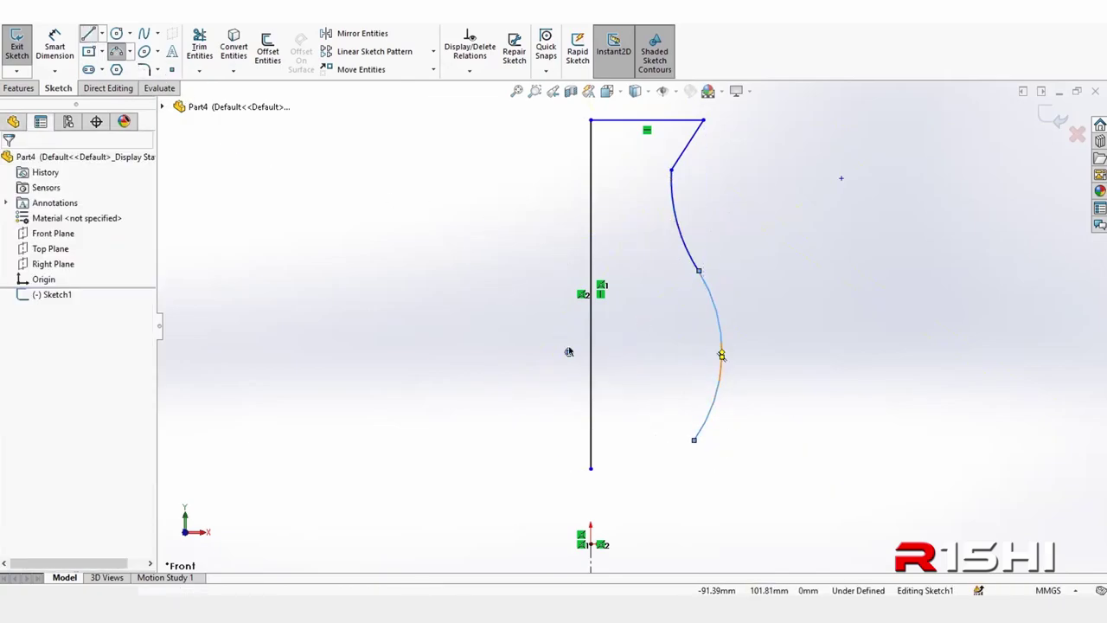
left_click(694, 441)
left_click(694, 471)
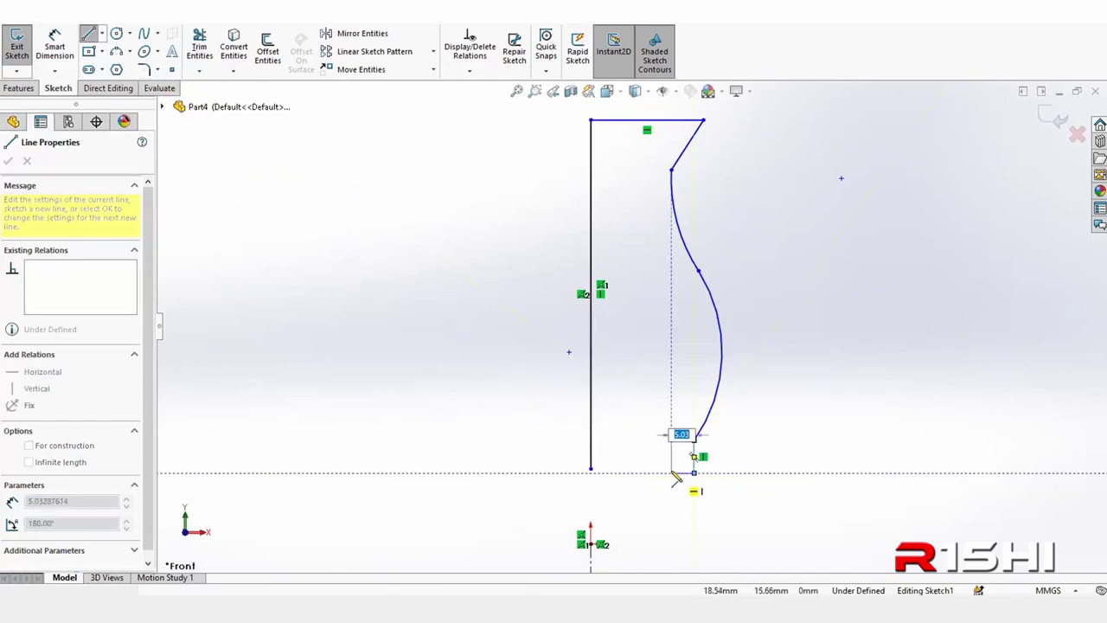
left_click(670, 472)
- Close the profile with a 3 Point Arc base ending at the bottom of the axis line
left_click(117, 52)
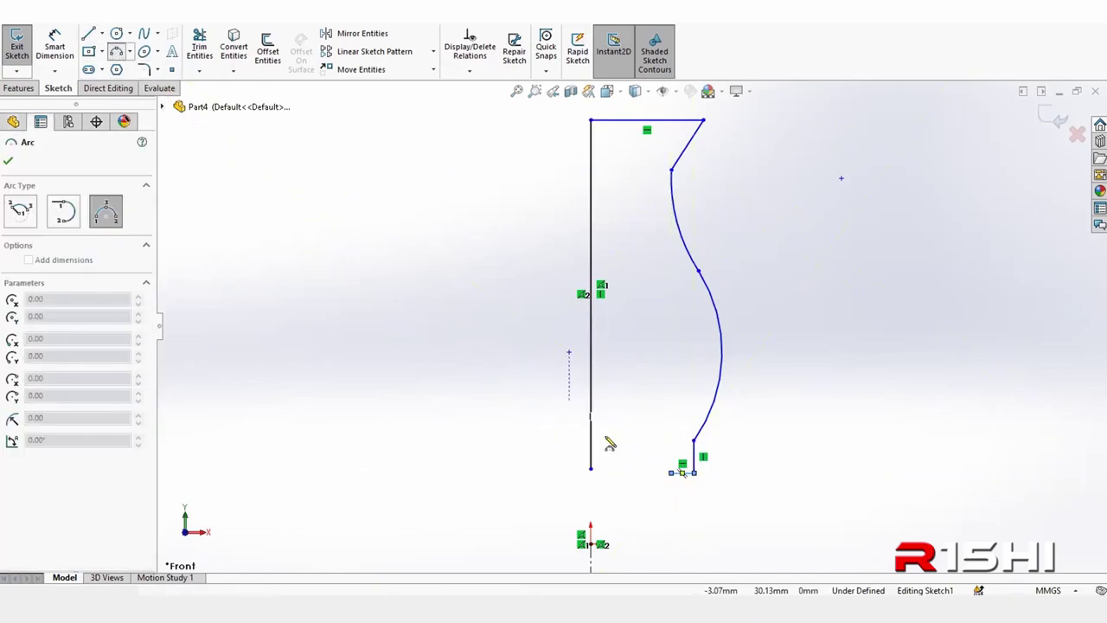
left_click(670, 472)
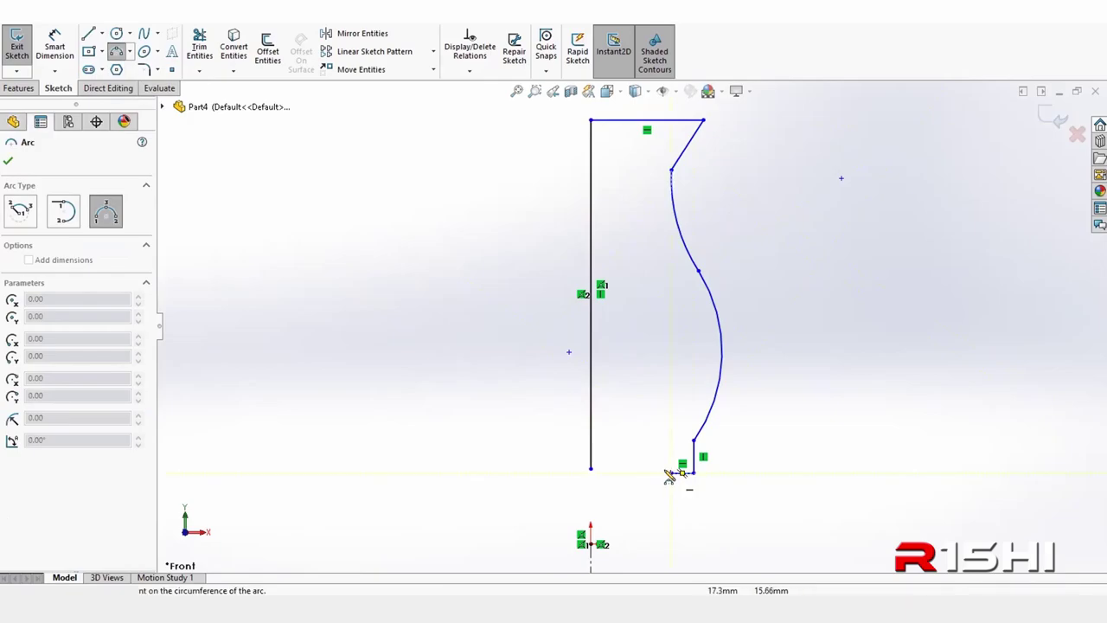
left_click(591, 471)
left_click(619, 462)
right_click(425, 276)
left_click(467, 283)
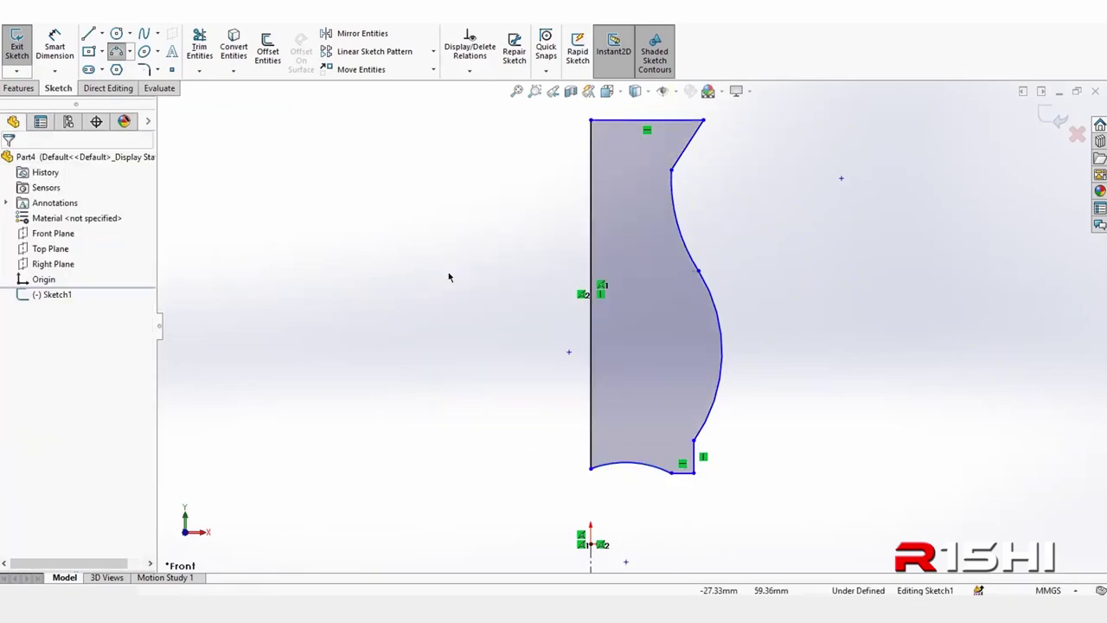
- Reposition the short bottom line and stretch its end to the right
scroll(531, 321, "up", 2)
scroll(637, 424, "down", 3)
scroll(632, 355, "down", 3)
scroll(640, 337, "up", 2)
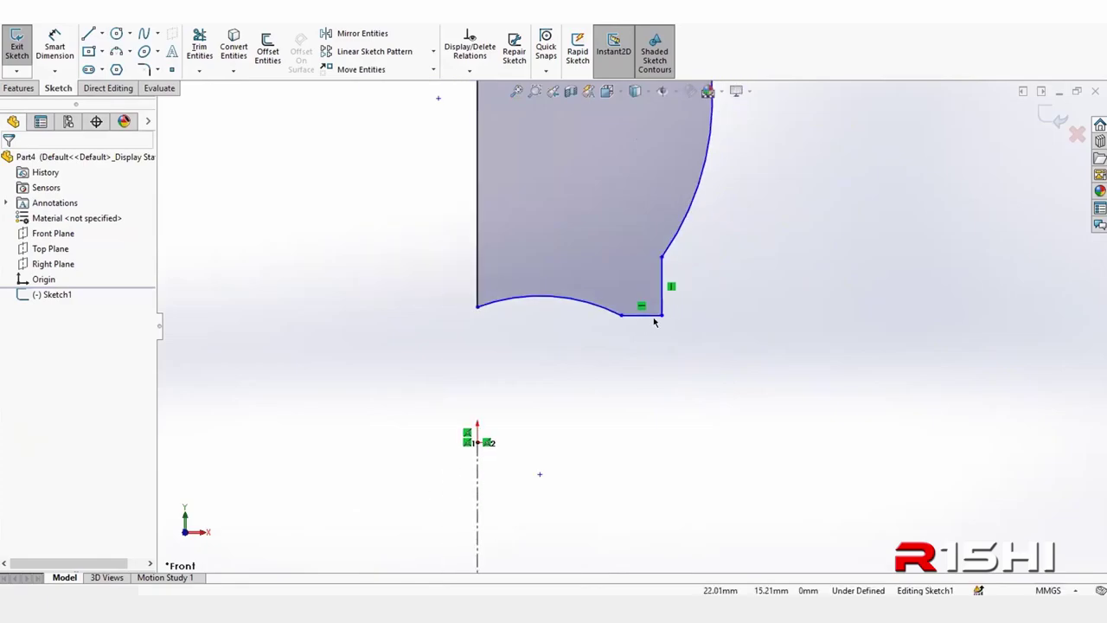
mouse_move(647, 317)
left_mouse_down()
mouse_move(654, 345)
mouse_move(678, 324)
left_mouse_up()
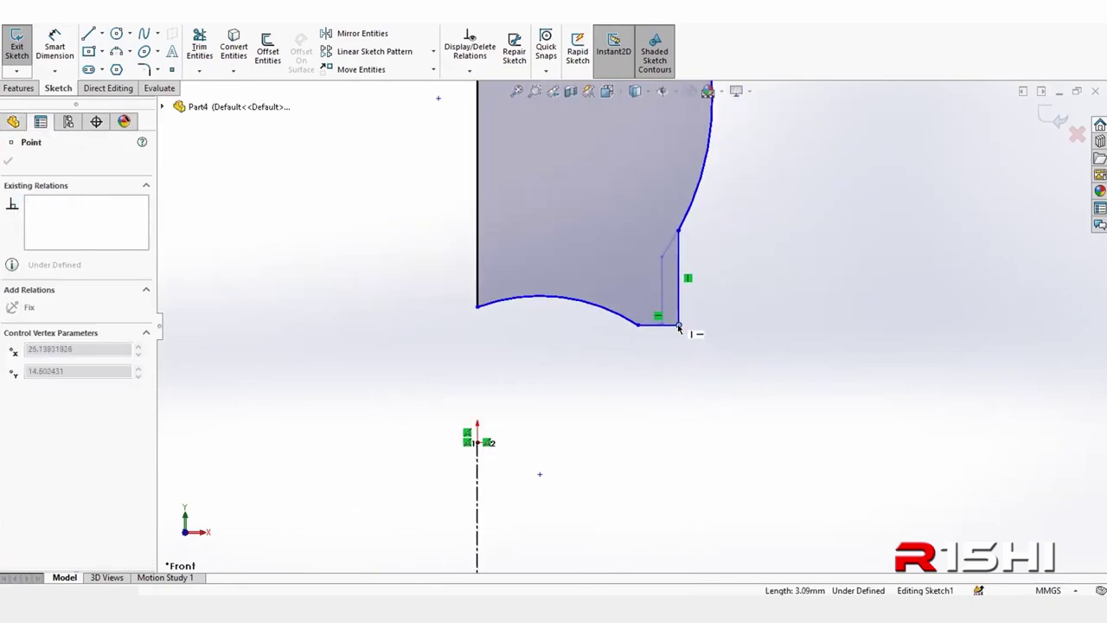
left_click(581, 377)
- Make the upper and lower side arcs tangent to each other
scroll(615, 390, "up", 2)
scroll(644, 346, "up", 2)
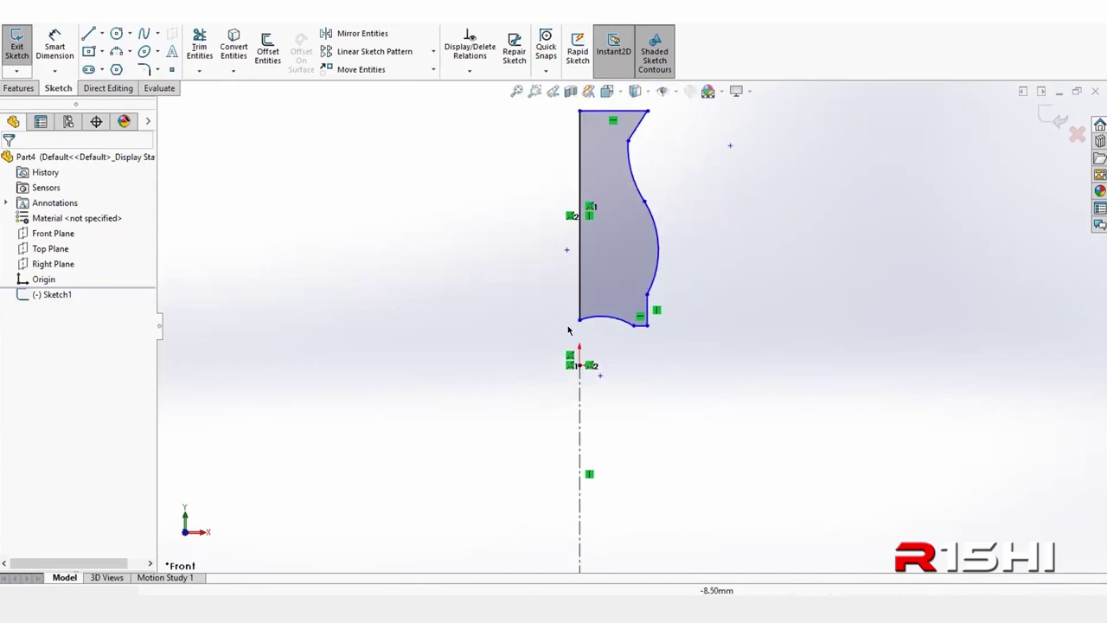
scroll(647, 352, "up", 2)
scroll(649, 346, "down", 3)
scroll(655, 380, "down", 1)
scroll(655, 398, "up", 3)
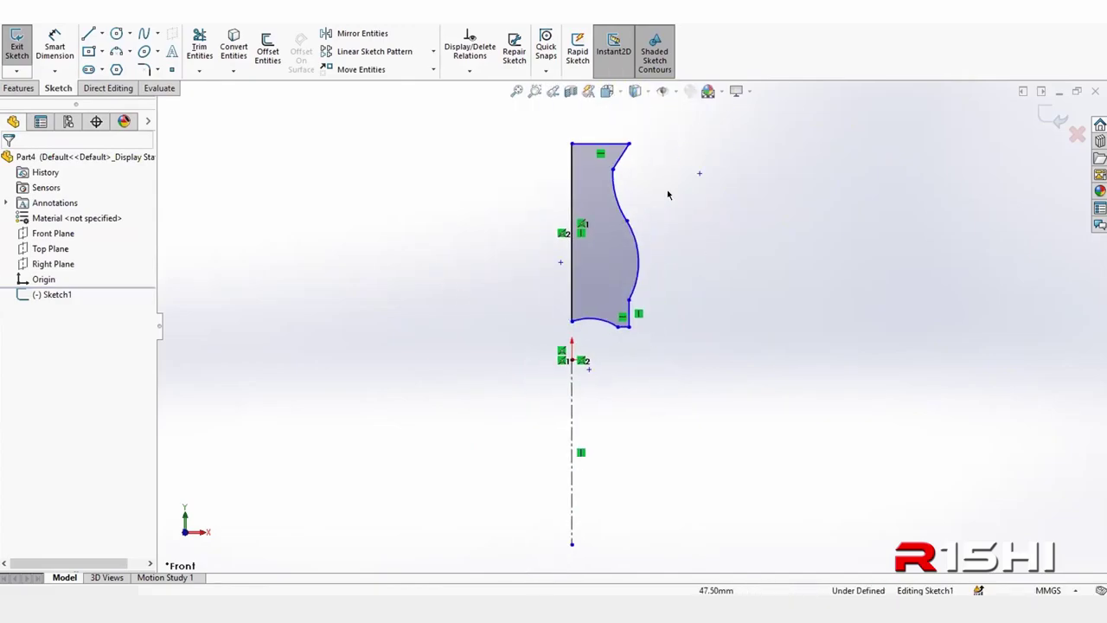
scroll(654, 184, "down", 2)
left_click(598, 244)
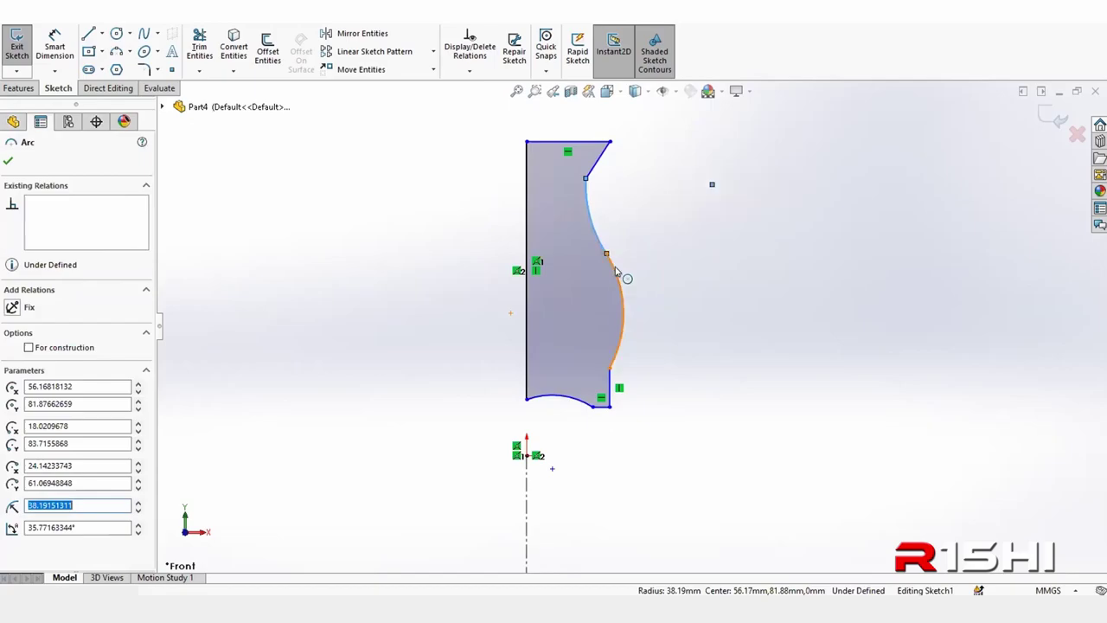
left_click(623, 281, "ctrl")
left_click(676, 207)
left_click(666, 354)
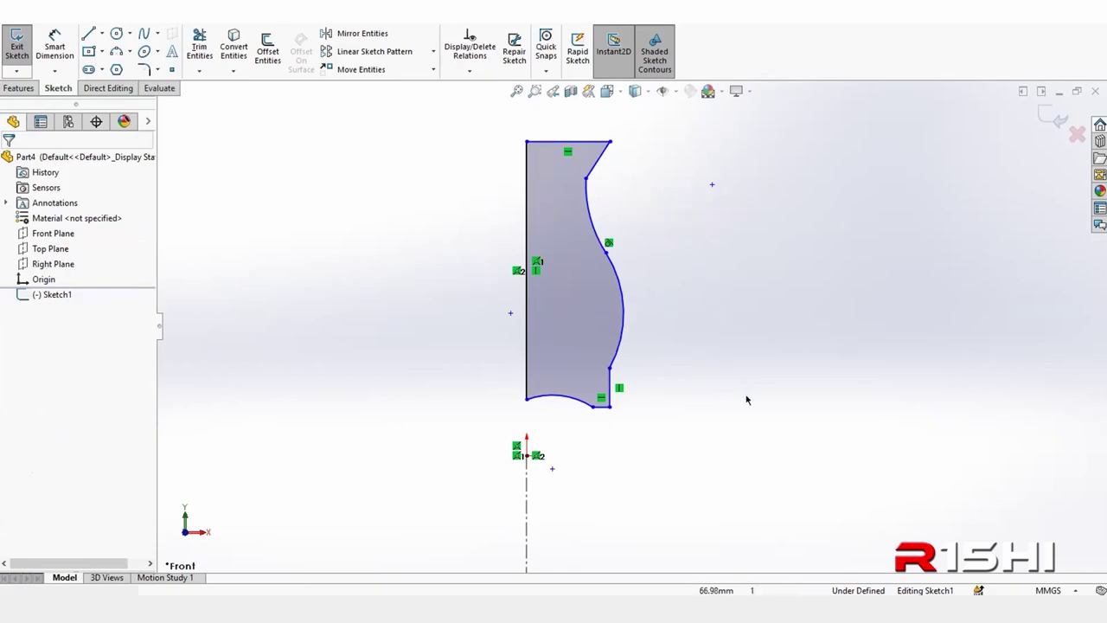
right_click_drag(747, 399, 686, 334)
scroll(650, 368, "down", 2)
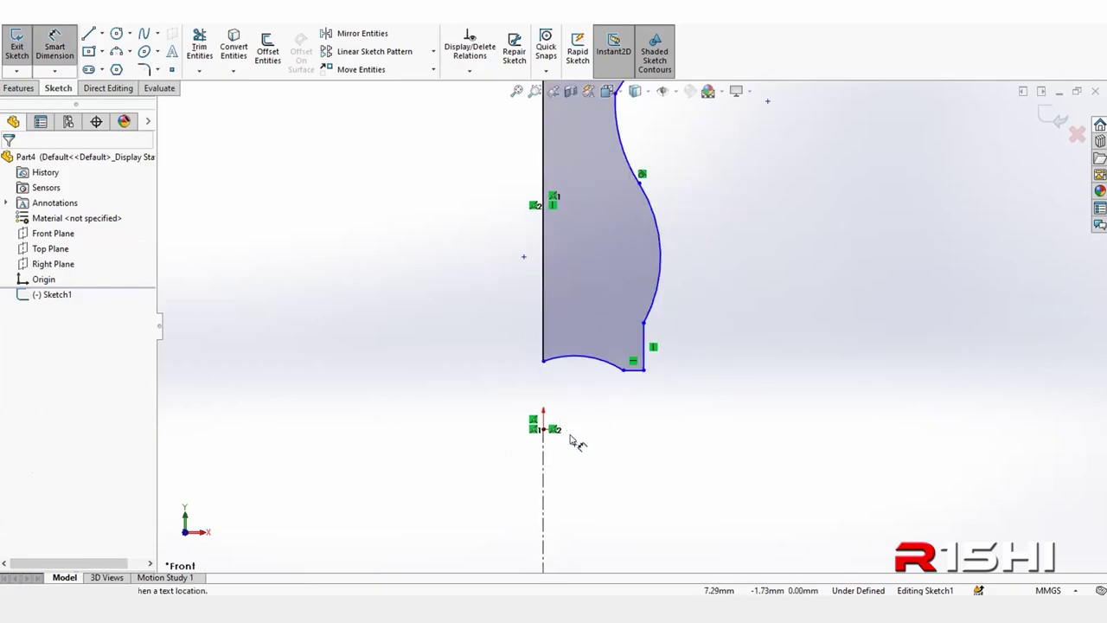
scroll(572, 443, "up", 1)
- Dimension the origin-to-base-corner height as 9 mm and the foot line as 10 mm
left_click(569, 398)
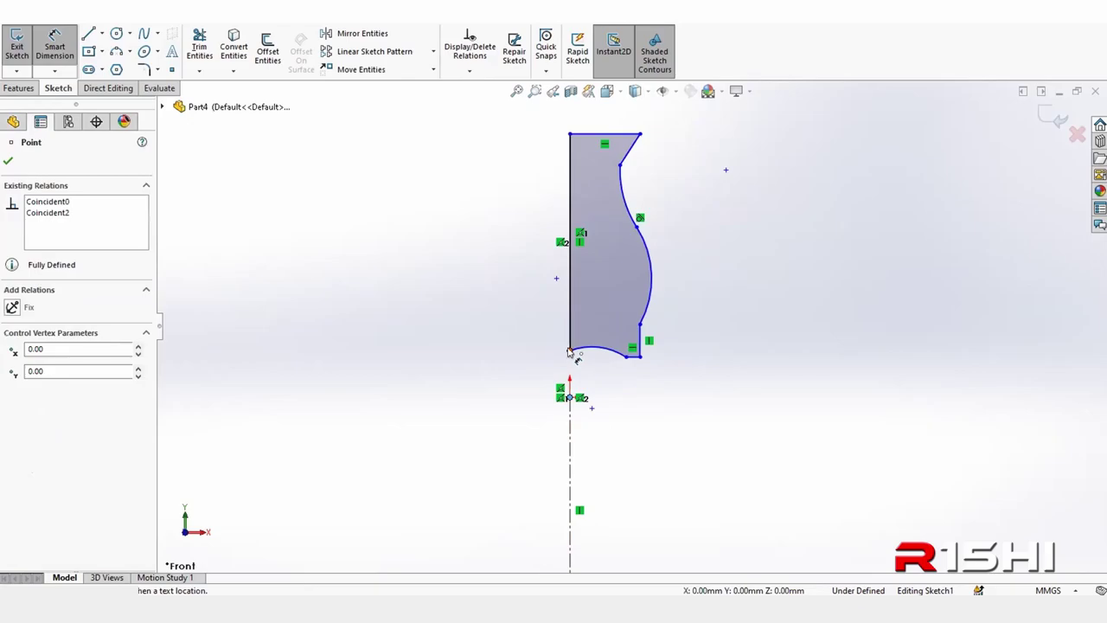
left_click(569, 352)
left_click(487, 372)
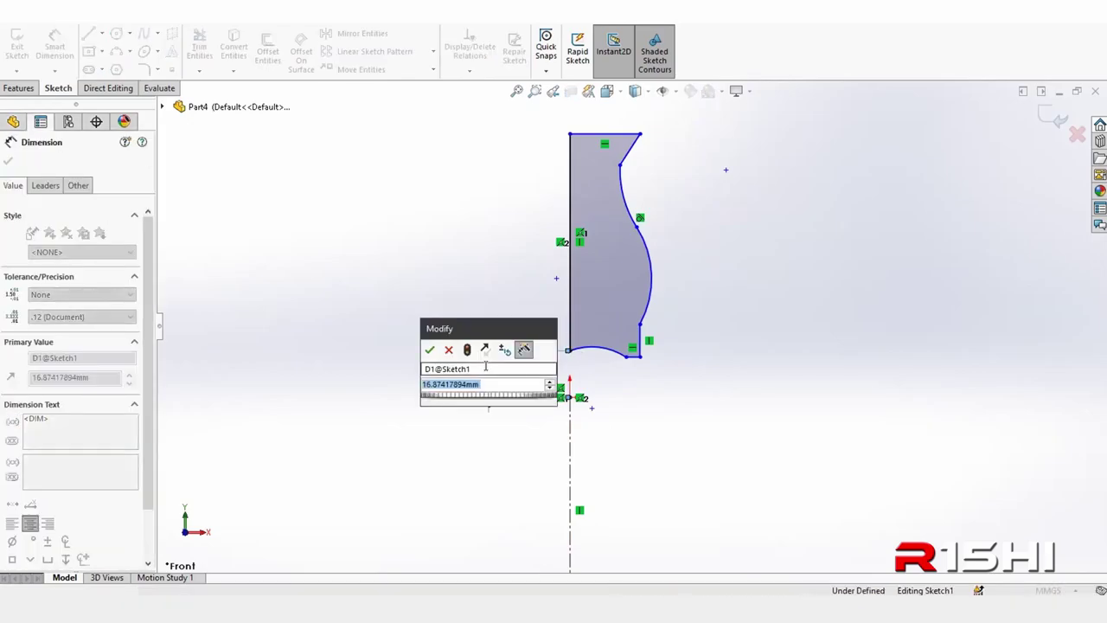
type("9")
key("Return")
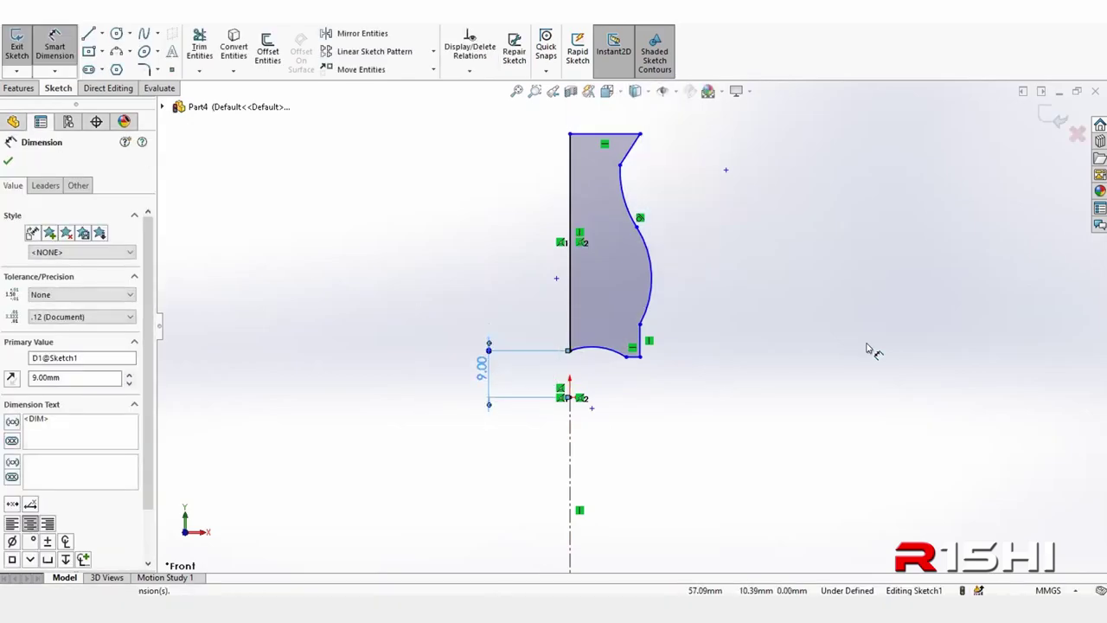
left_click(776, 333)
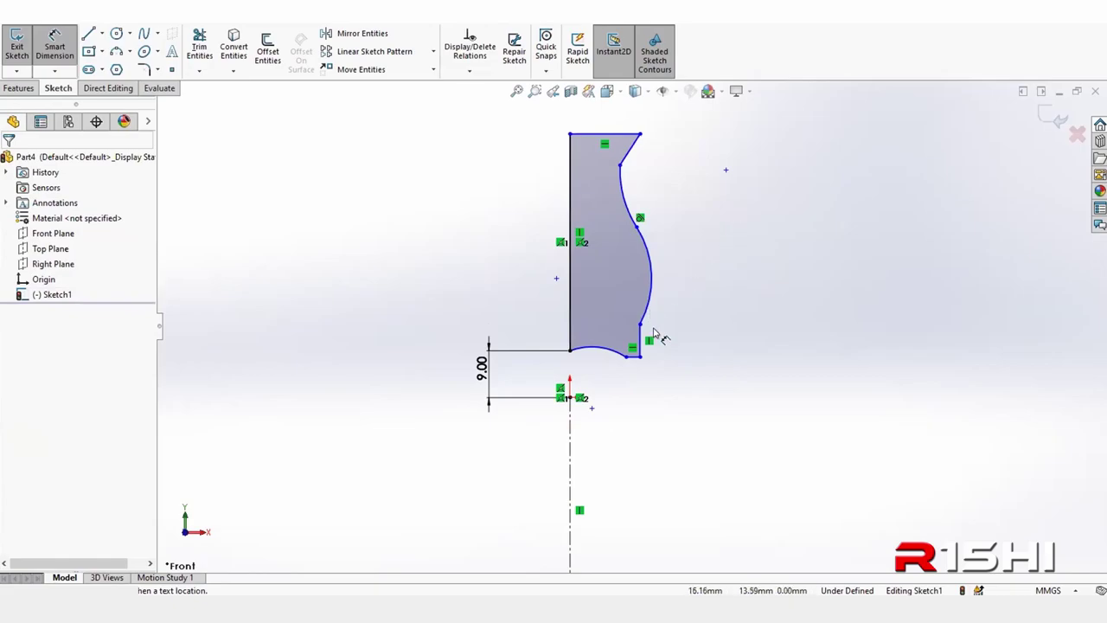
scroll(655, 333, "down", 3)
left_click(625, 363)
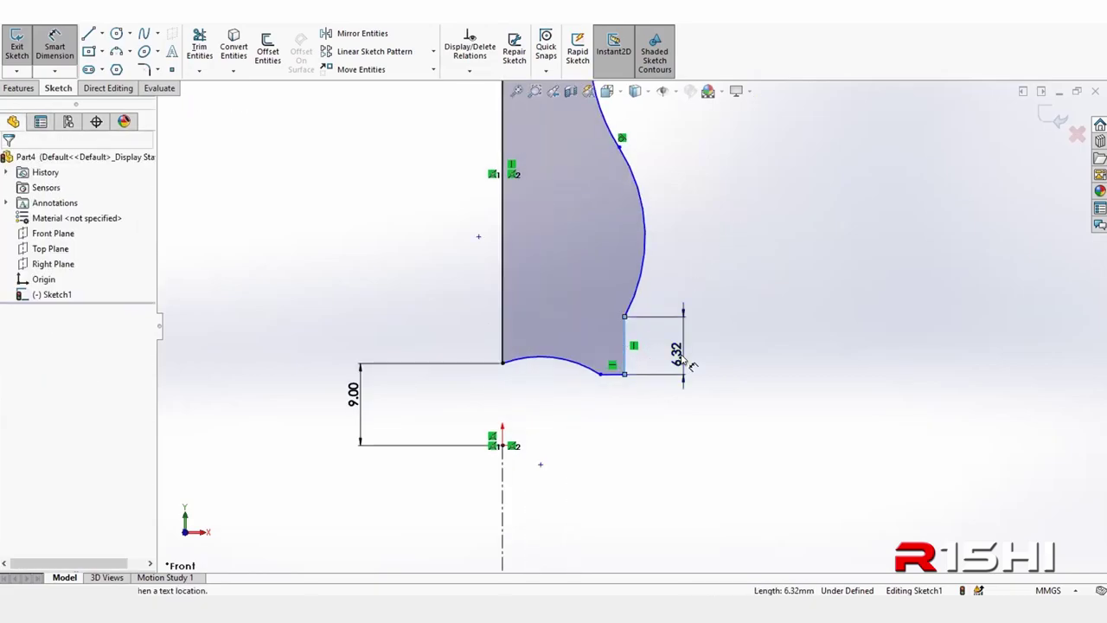
left_click(676, 350)
type("10")
key("Return")
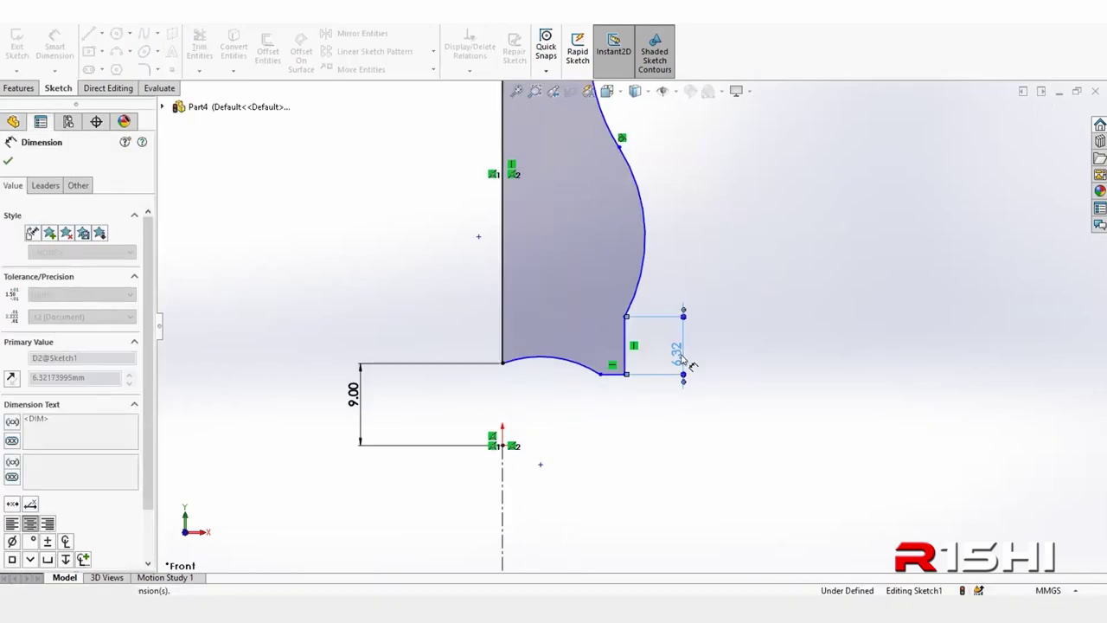
left_click(670, 425)
- Add a 48.33 mm height dimension from the origin to the upper curve point
scroll(597, 441, "up", 2)
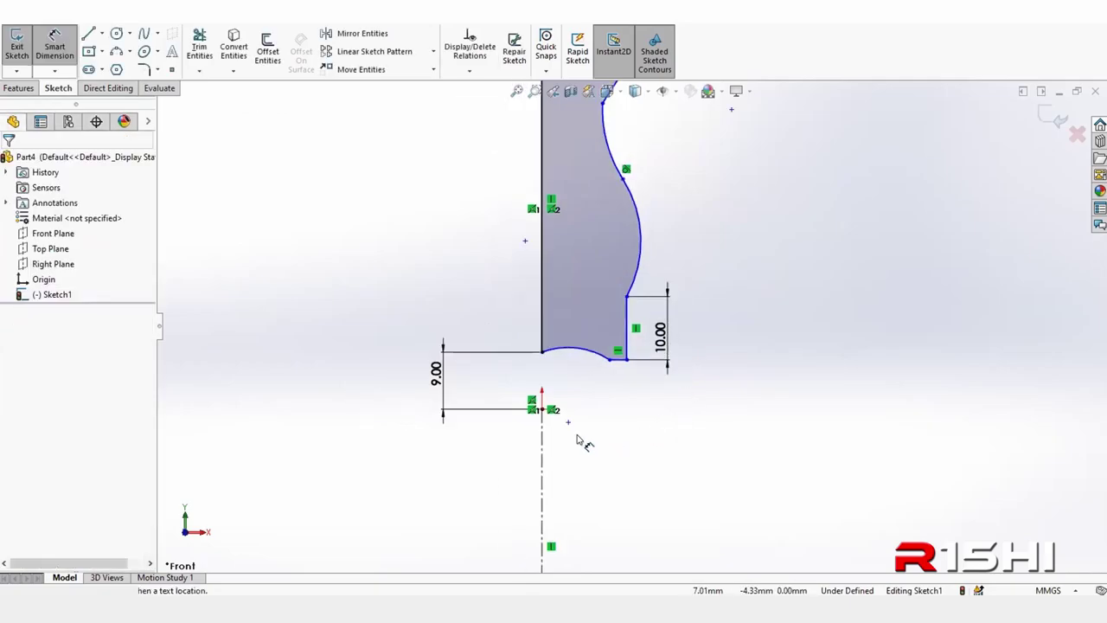
left_click(541, 409)
scroll(637, 320, "up", 2)
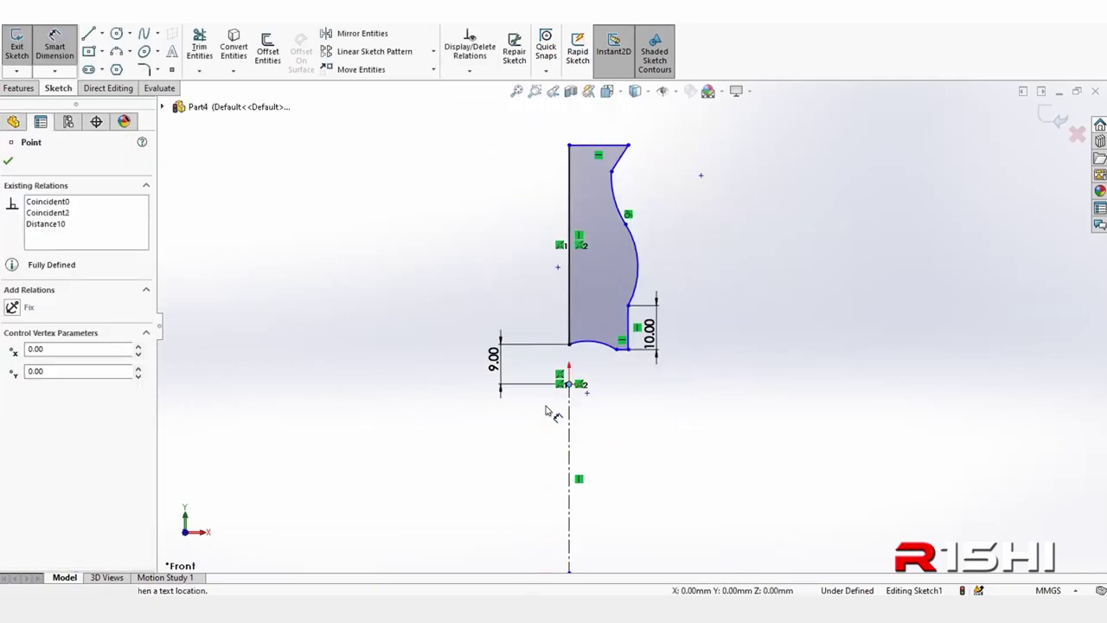
left_click(610, 171)
left_click(443, 294)
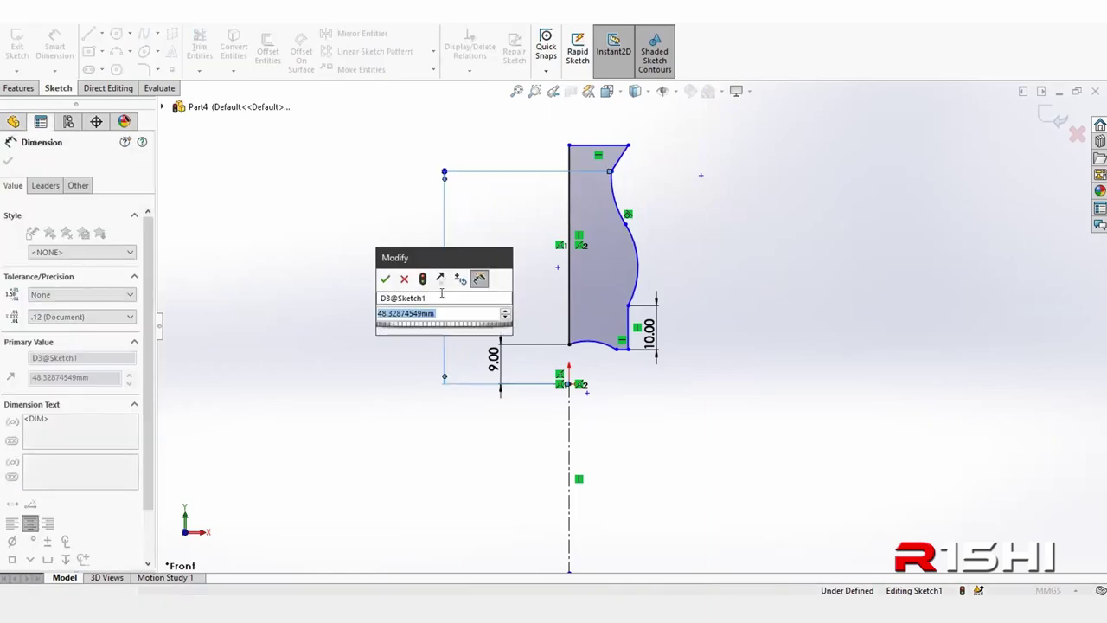
left_click(385, 279)
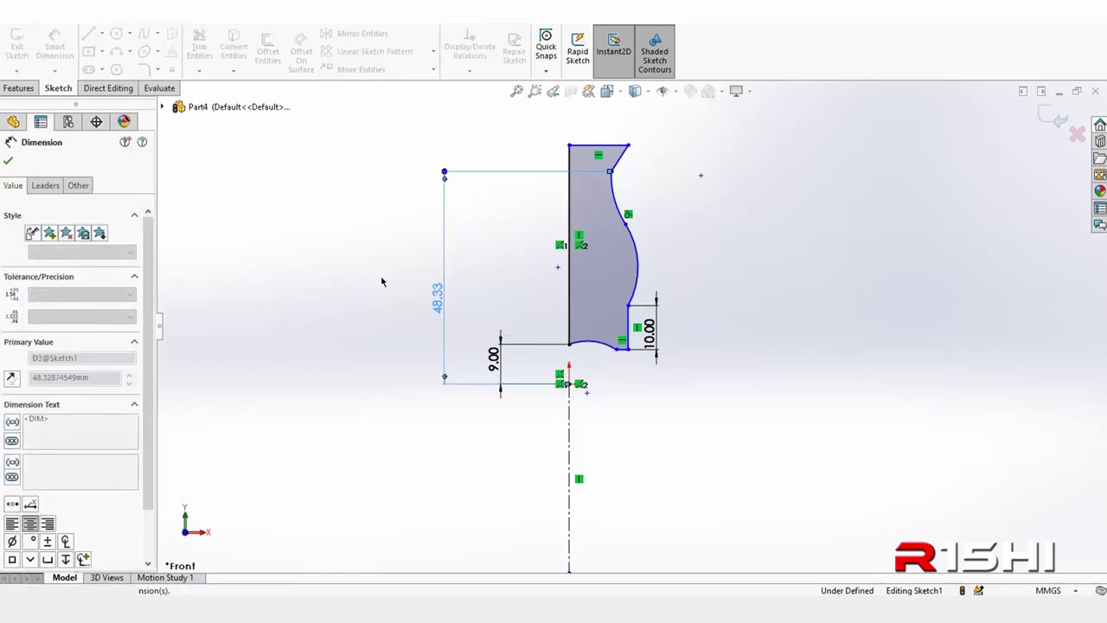
left_click(327, 273)
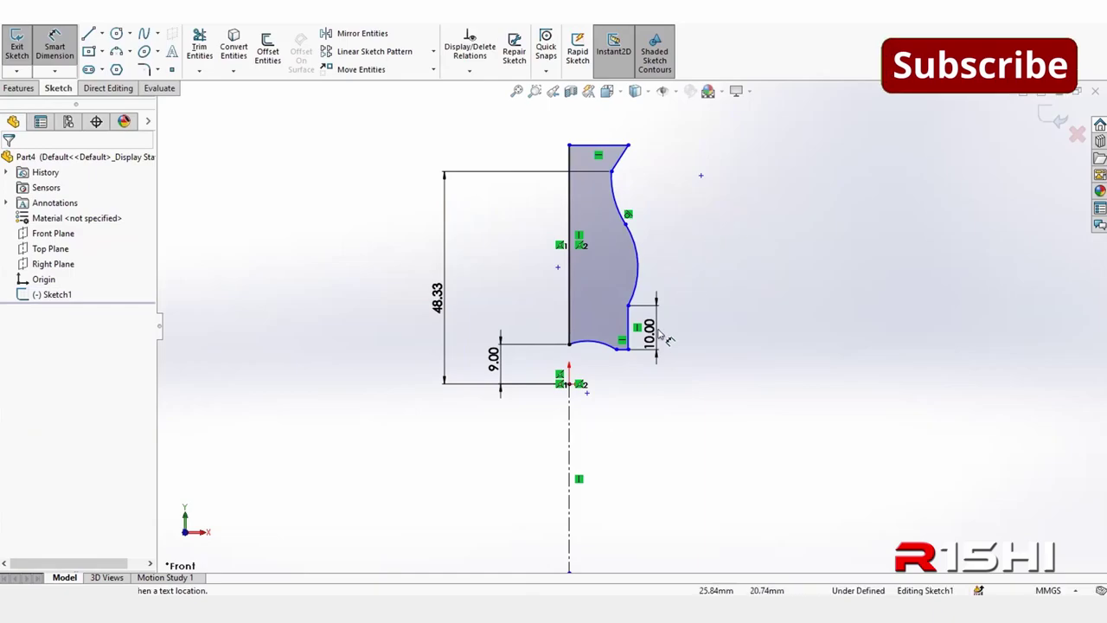
scroll(666, 340, "down", 2)
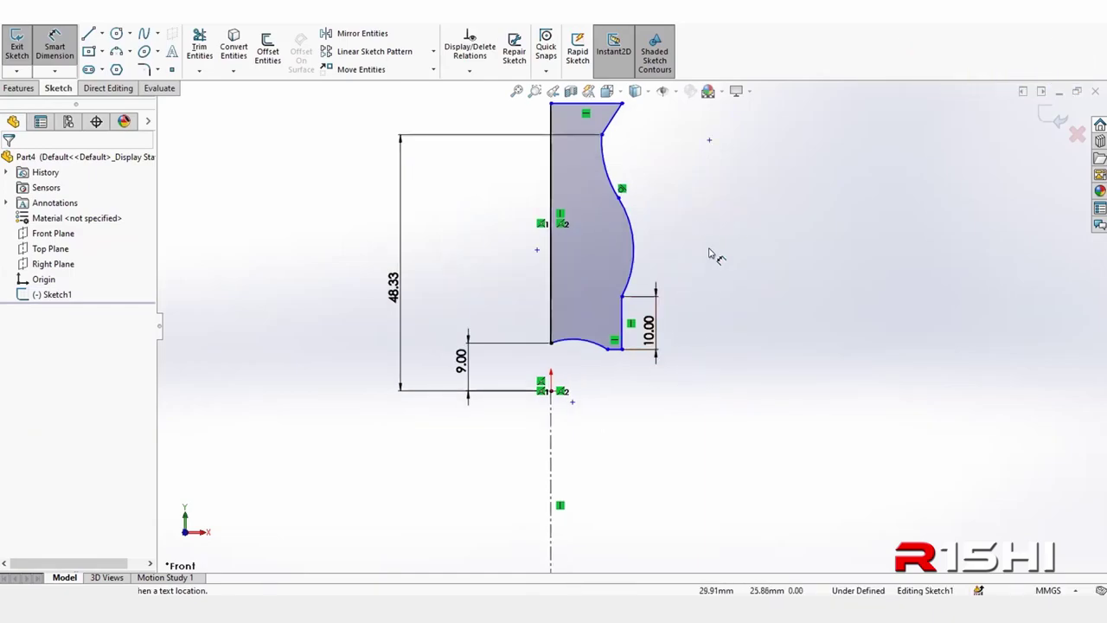
scroll(619, 359, "down", 2)
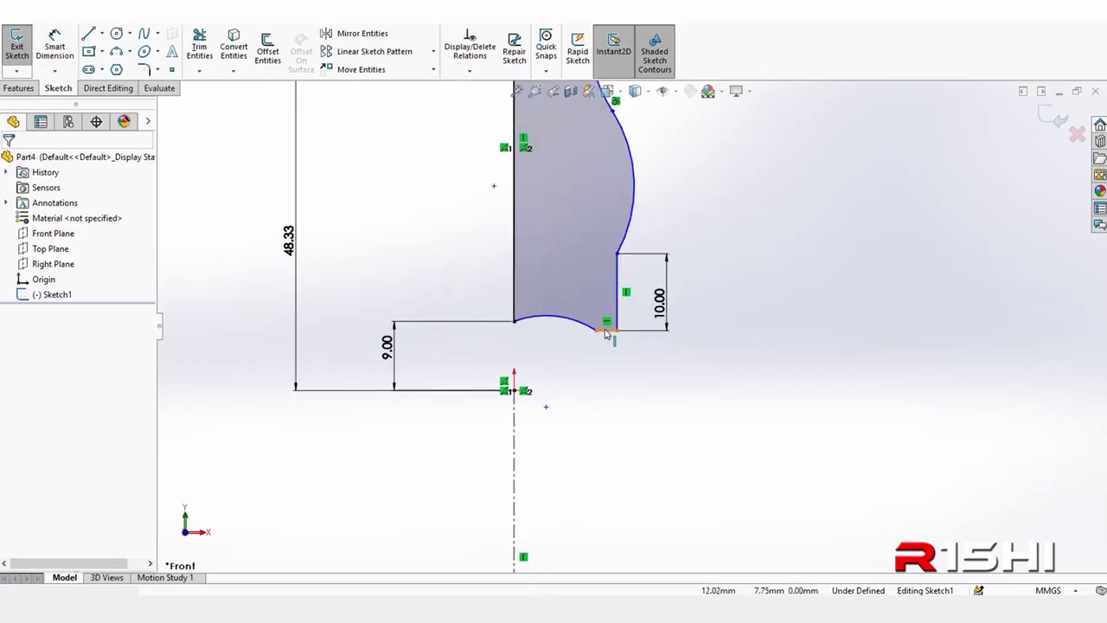
- Add a Horizontal relation between the base arc's endpoint and the origin
left_click(605, 331)
left_click(598, 361)
left_click(596, 329)
left_click(514, 391)
left_click(596, 330, "ctrl")
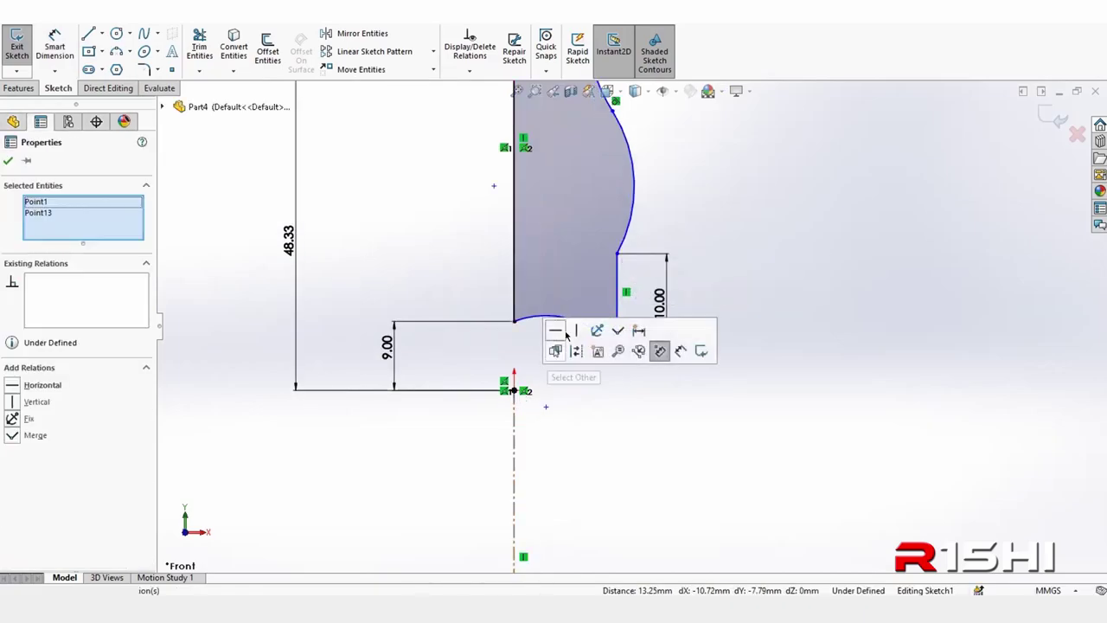
left_click(559, 327)
left_click(791, 438)
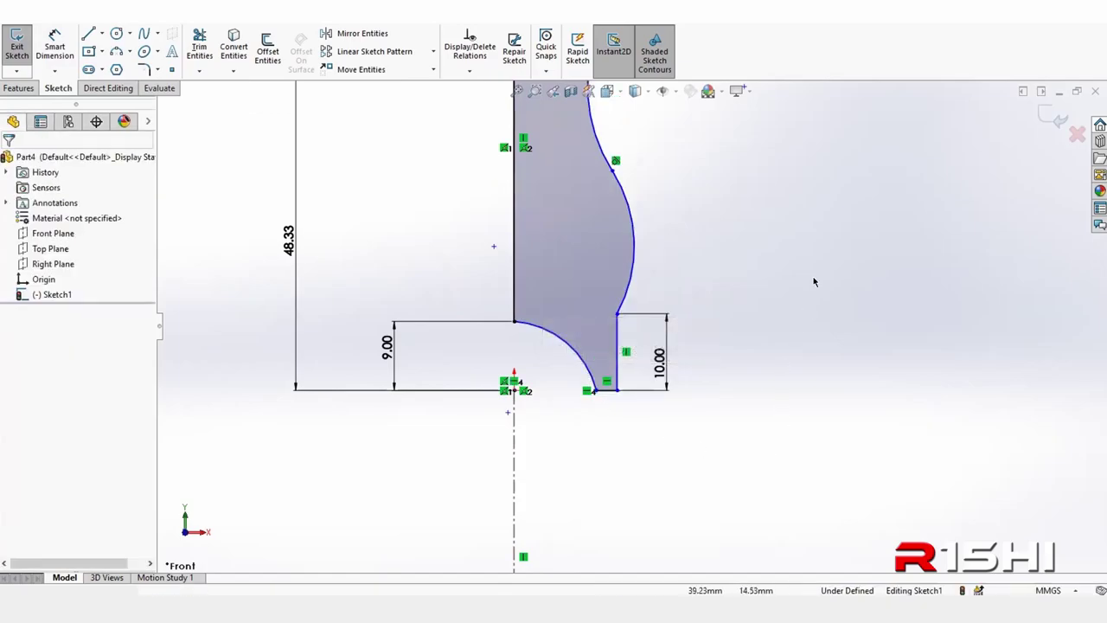
scroll(765, 346, "up", 2)
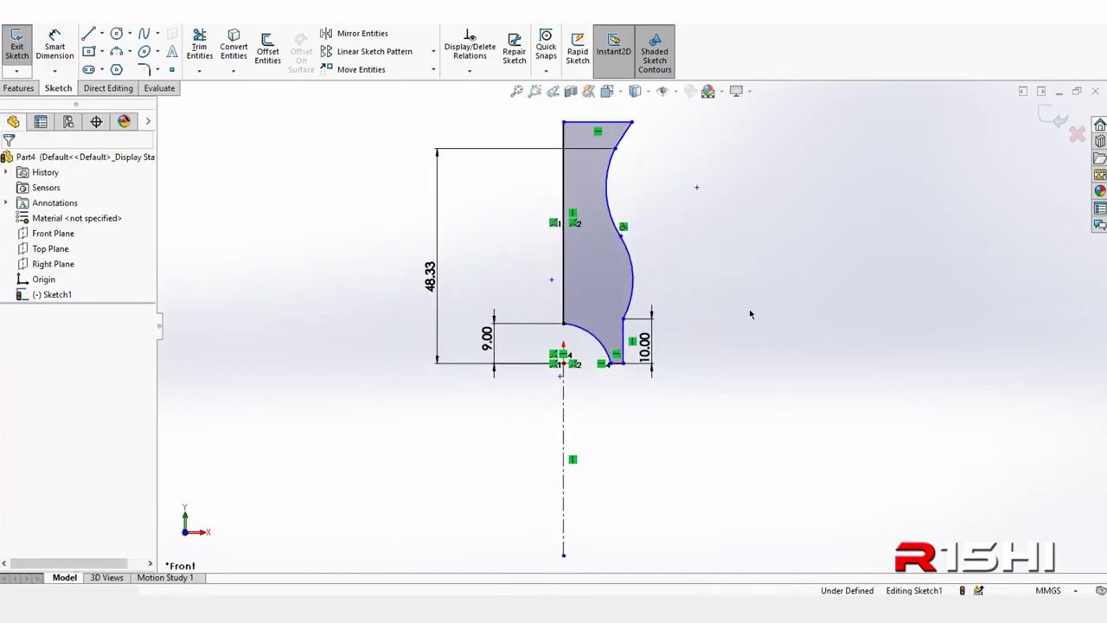
scroll(749, 309, "down", 1)
scroll(748, 311, "up", 2)
- Dimension the top section height from the top edge as 20 mm
right_click_drag(756, 338, 726, 154)
scroll(627, 199, "down", 2)
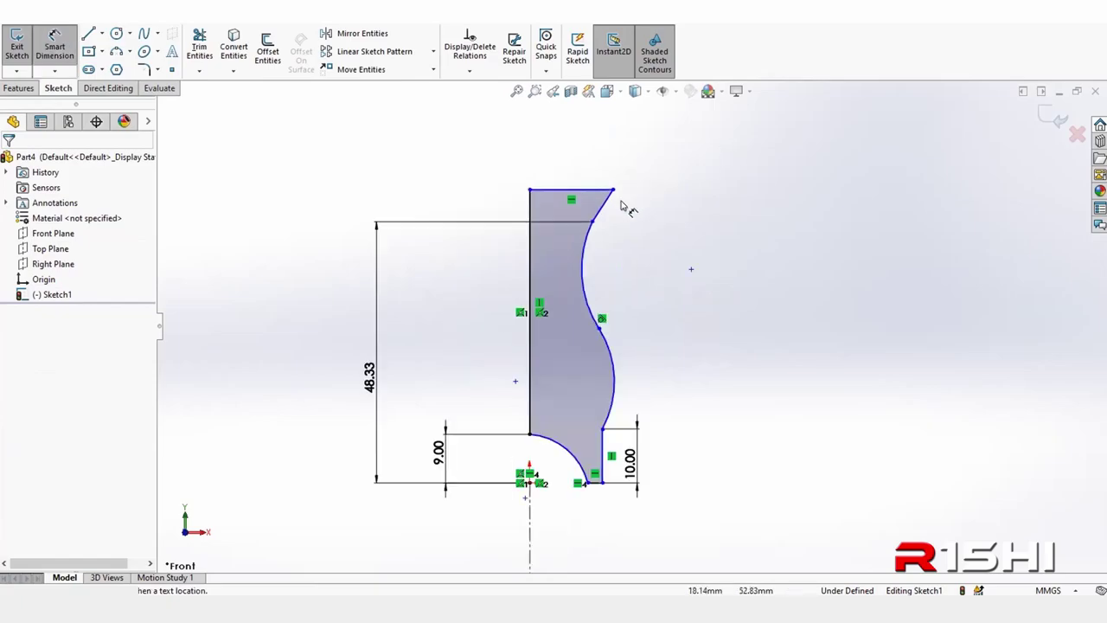
left_click(591, 220)
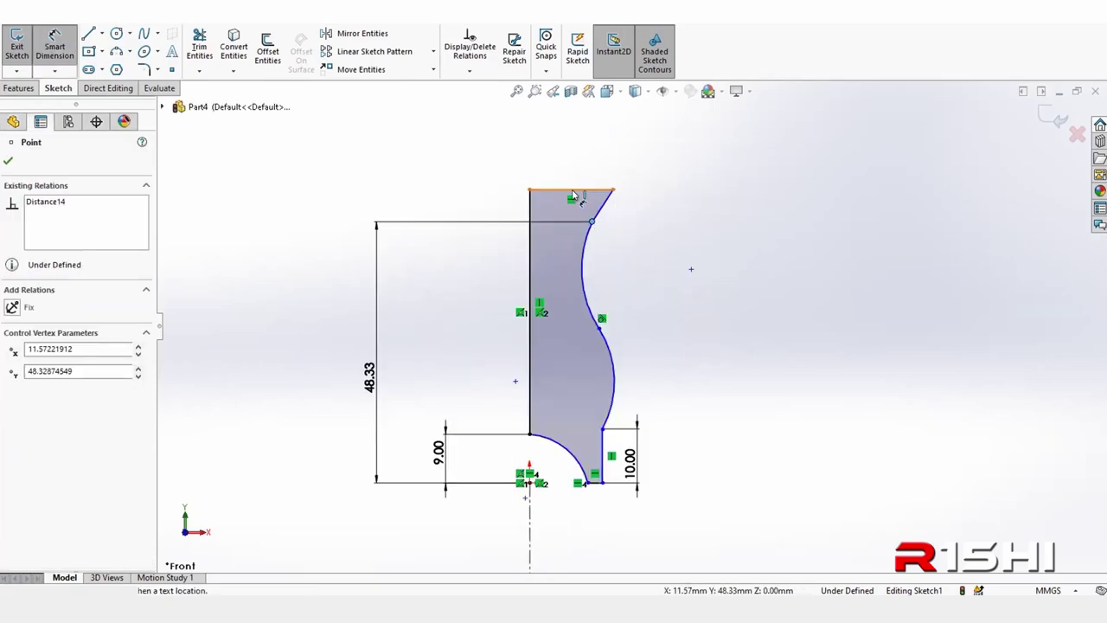
left_click(573, 195)
left_click(430, 199)
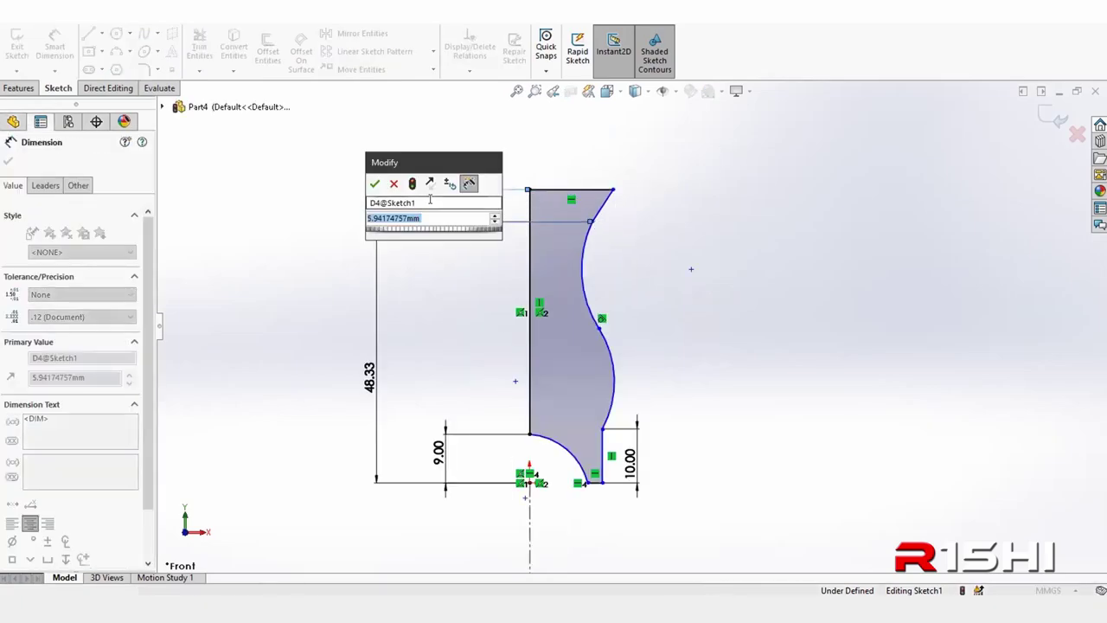
type("20")
key("Return")
key("Escape")
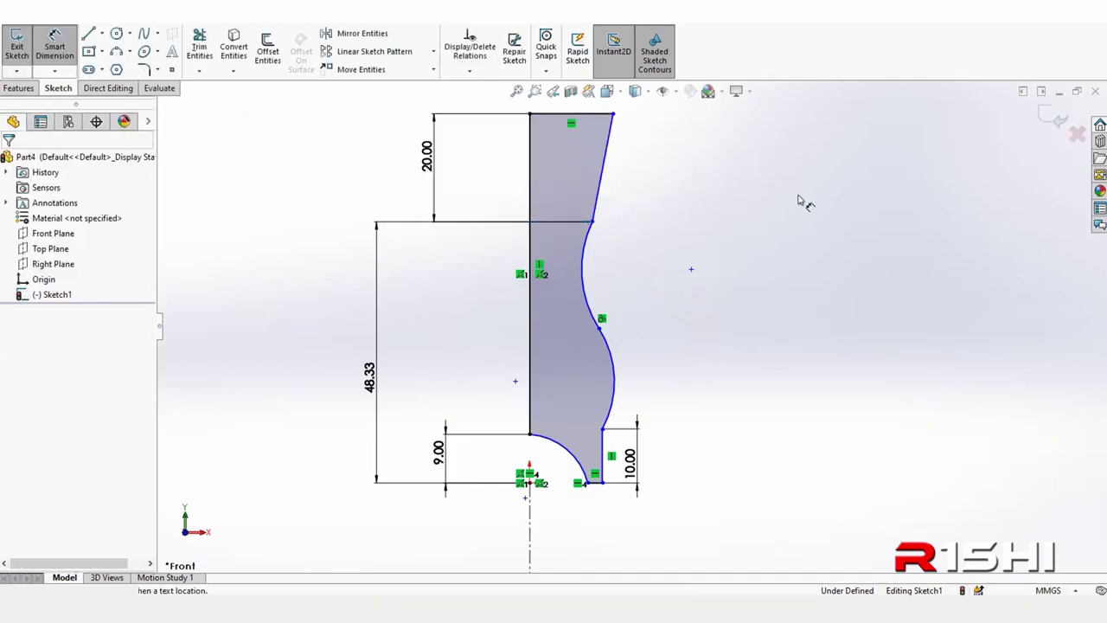
scroll(618, 247, "up", 2)
scroll(657, 234, "up", 1)
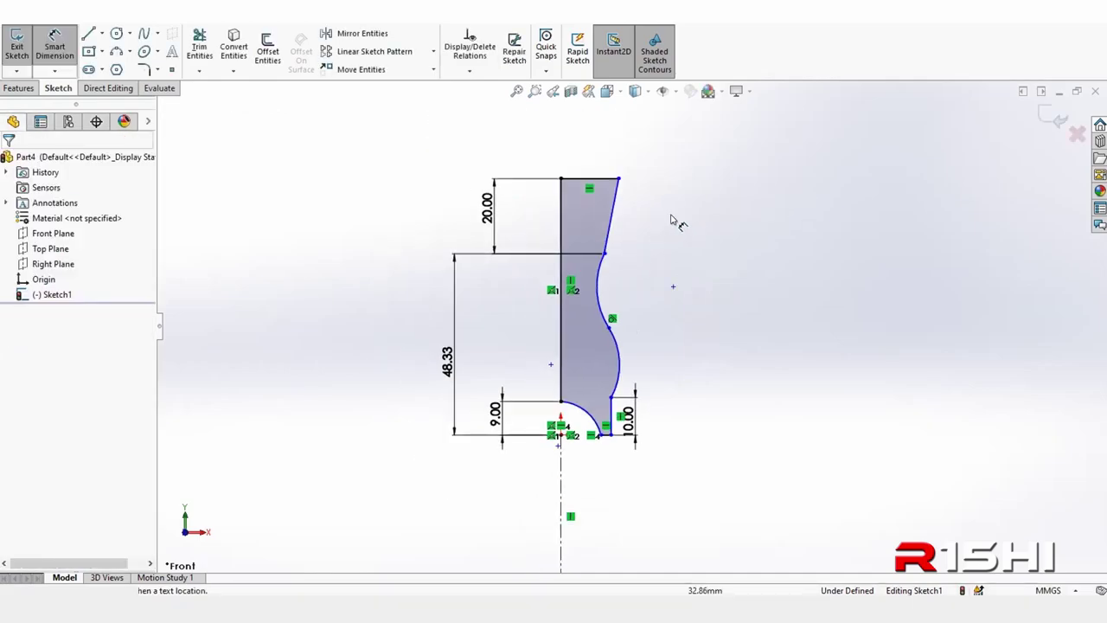
scroll(607, 464, "down", 1)
scroll(596, 445, "down", 1)
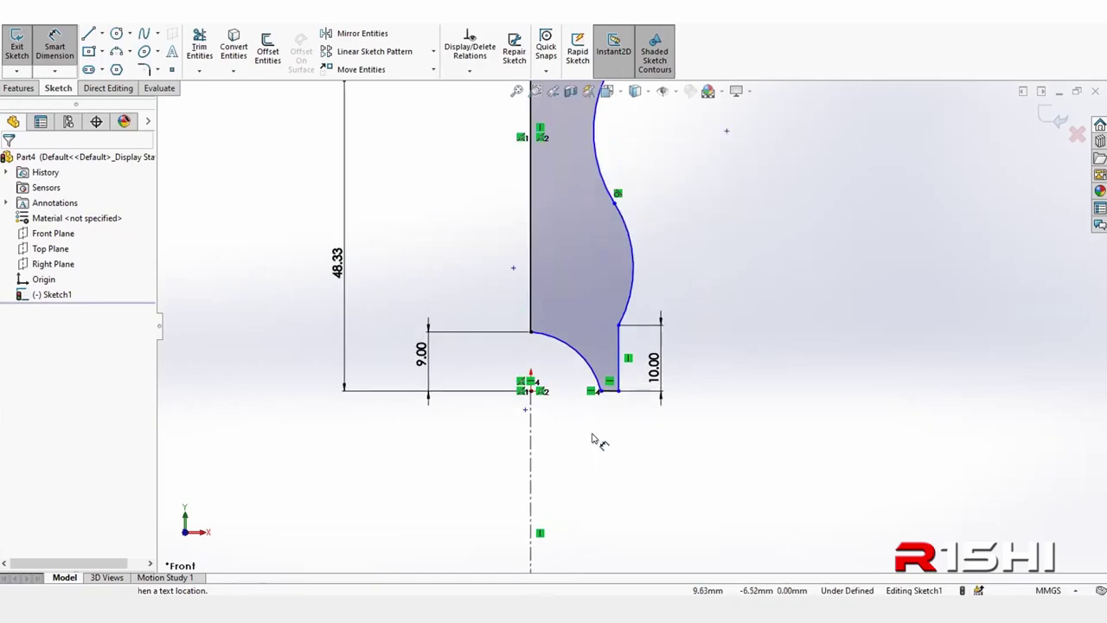
scroll(606, 425, "down", 1)
scroll(605, 421, "down", 1)
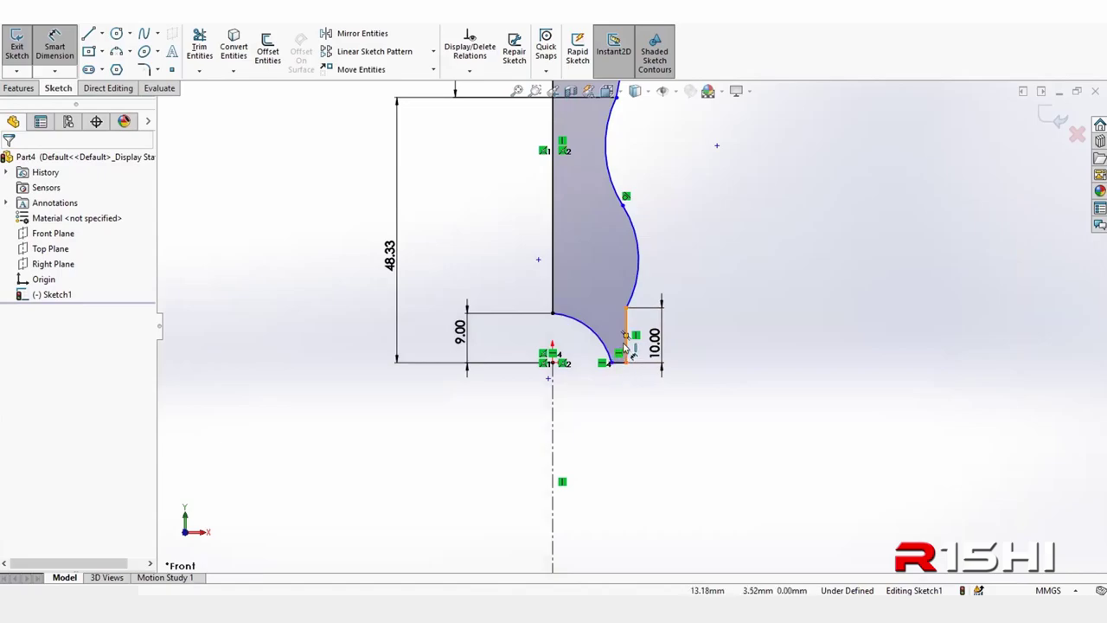
- Place a doubled diameter dimension from the base's right edge across the centerline, checking the reference drawing
scroll(635, 394, "up", 2)
scroll(627, 346, "down", 2)
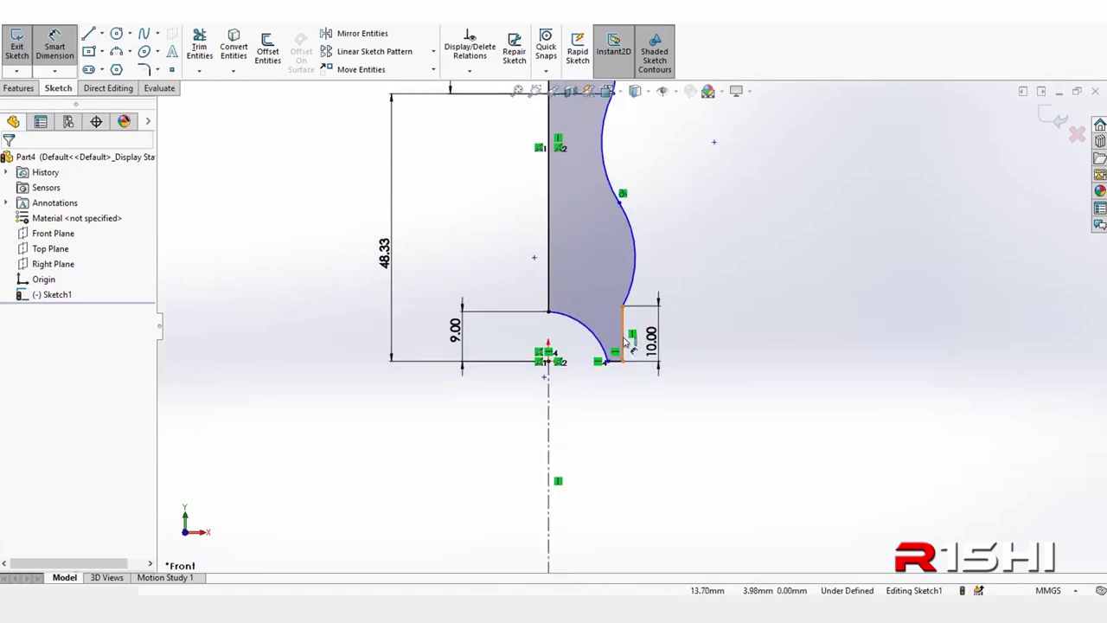
left_click(624, 341)
left_click(549, 428)
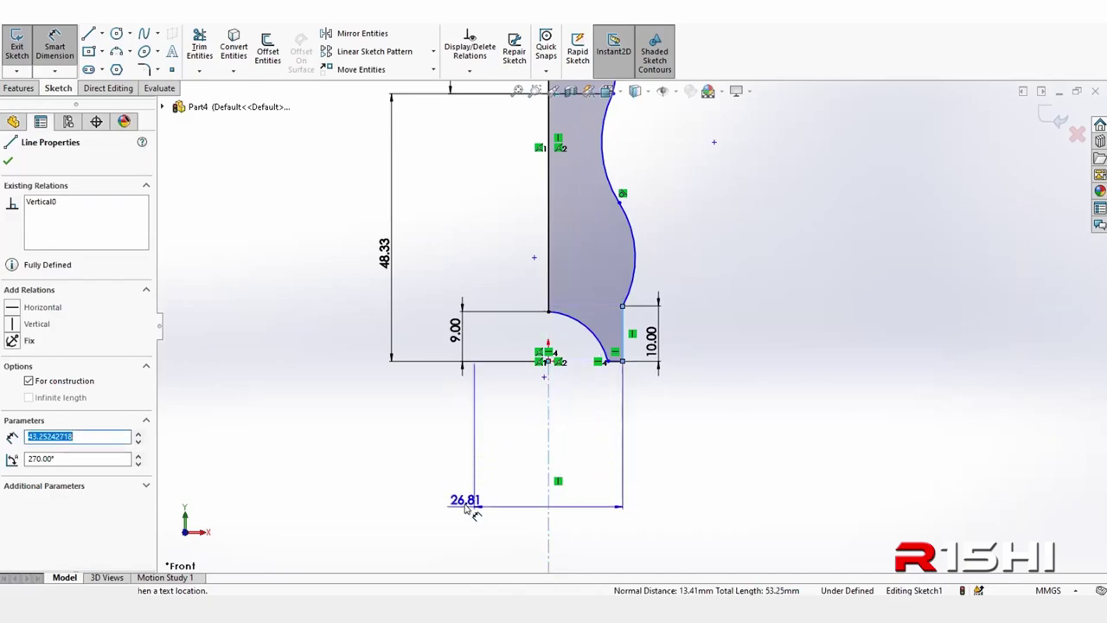
left_click(466, 510)
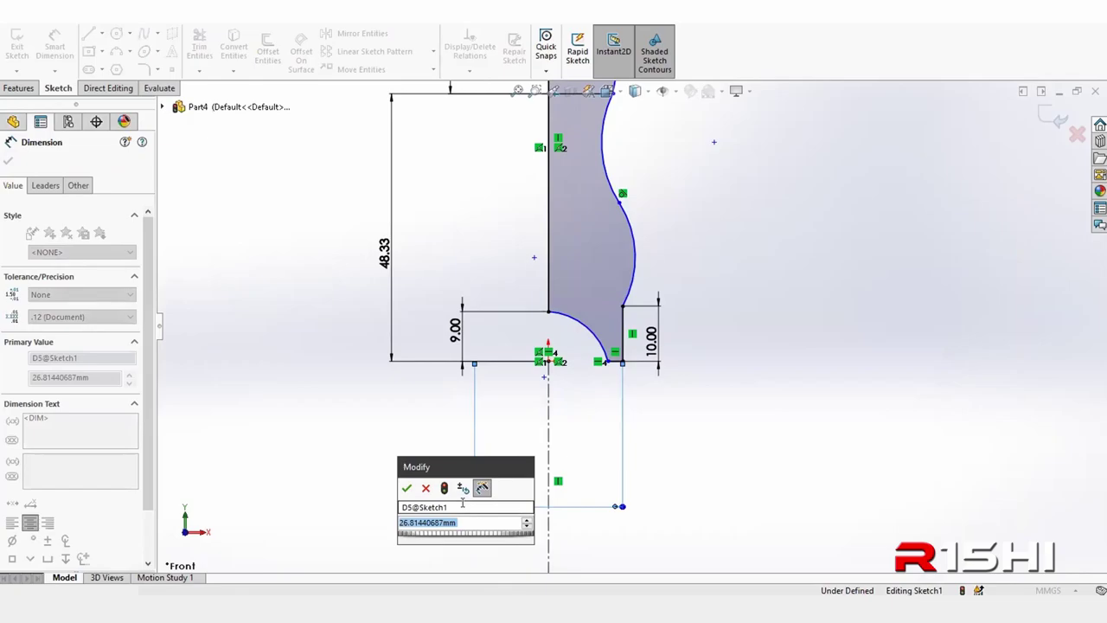
key("alt+Tab")
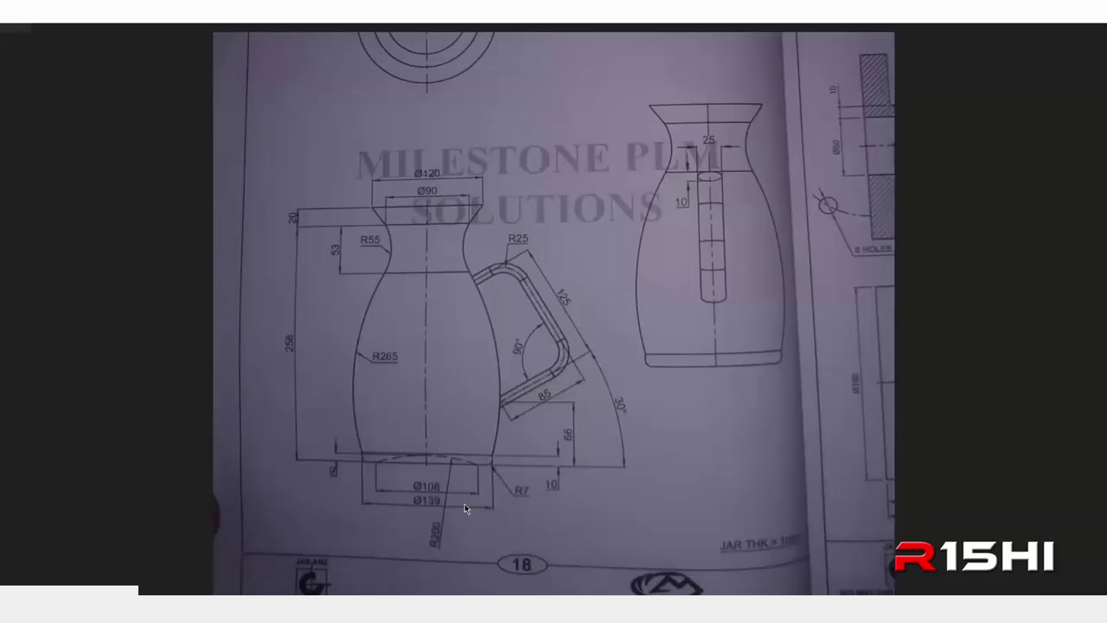
key("alt+Tab")
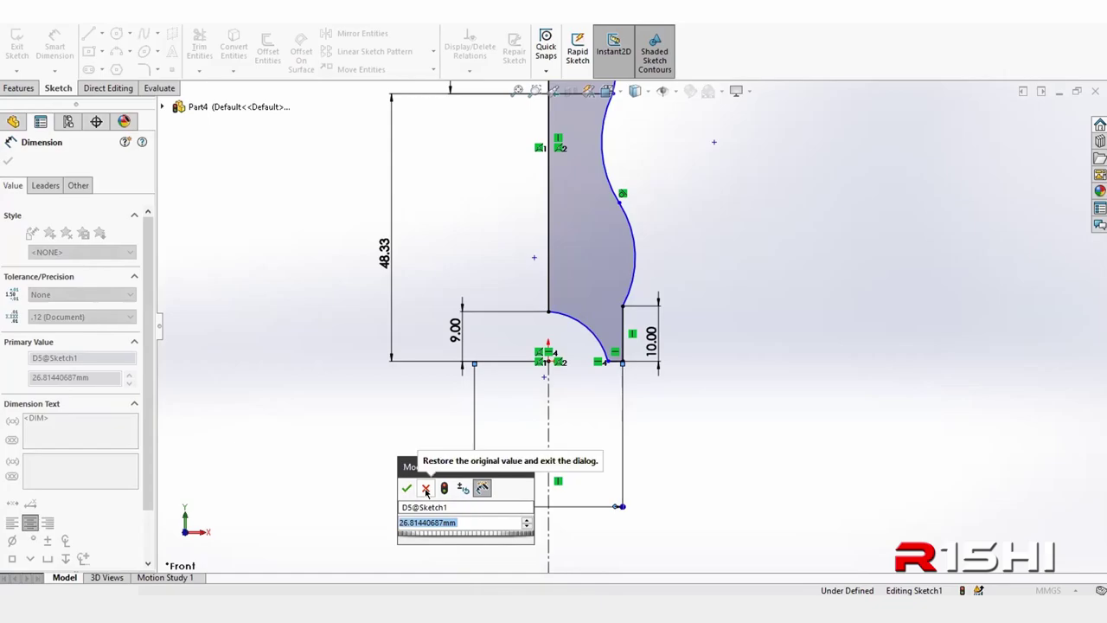
left_click_drag(406, 466, 292, 313)
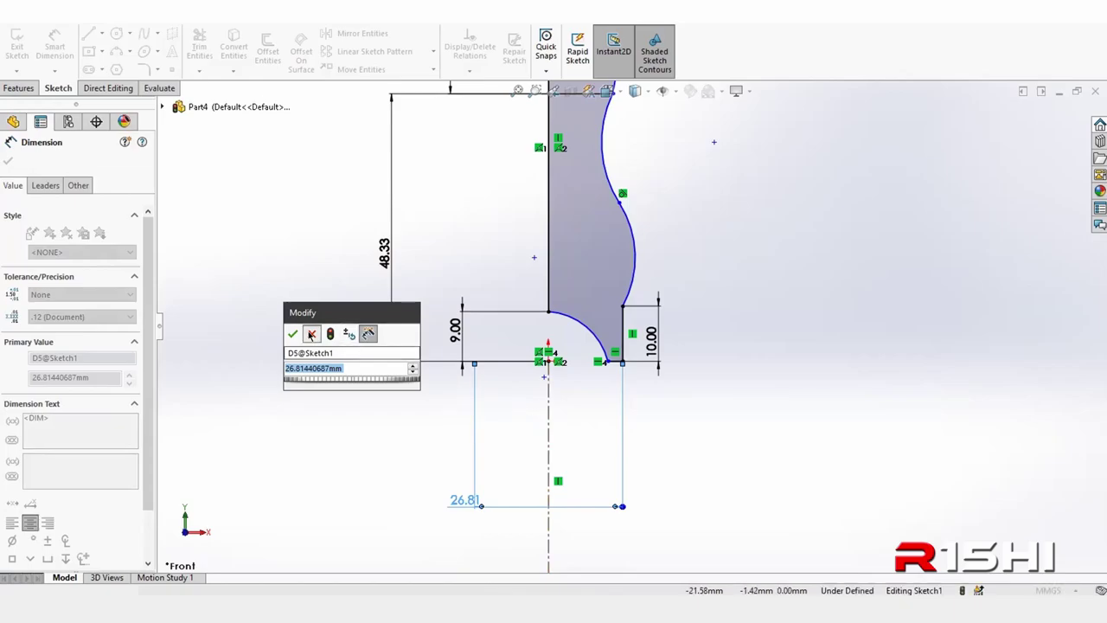
left_click(311, 333)
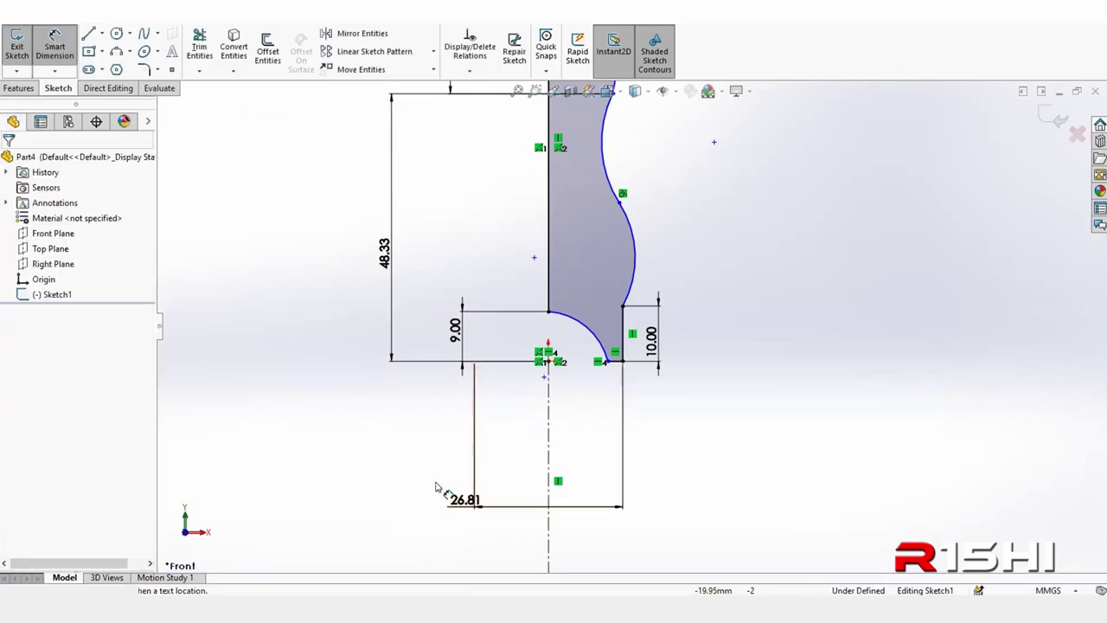
key("Escape")
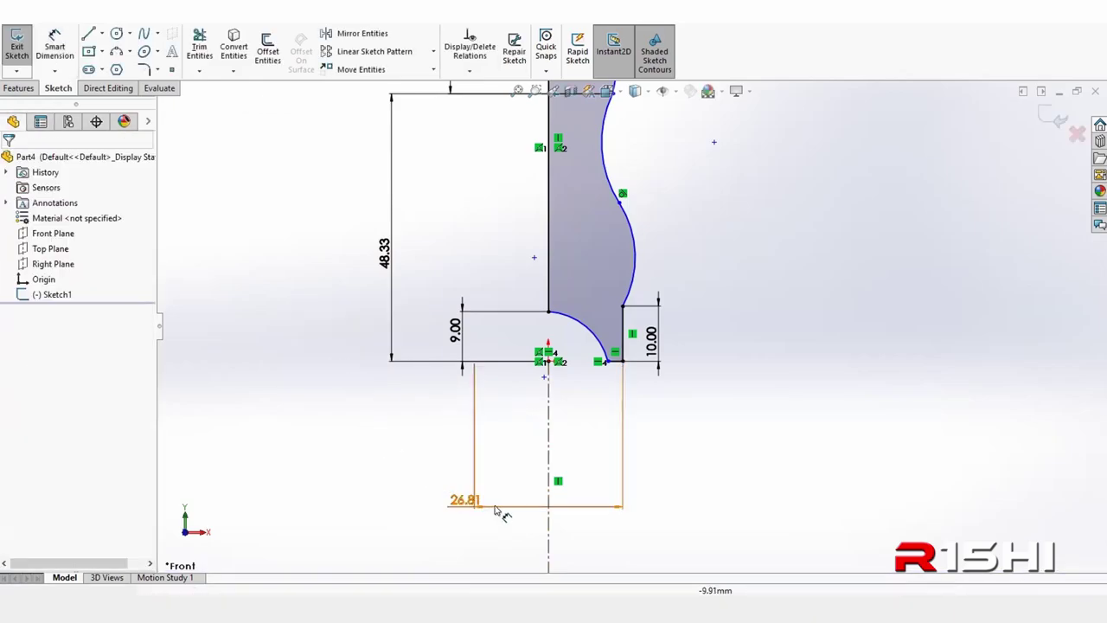
- Set the base diameter dimension to 139 mm and move it lower in the sketch
left_click(454, 500)
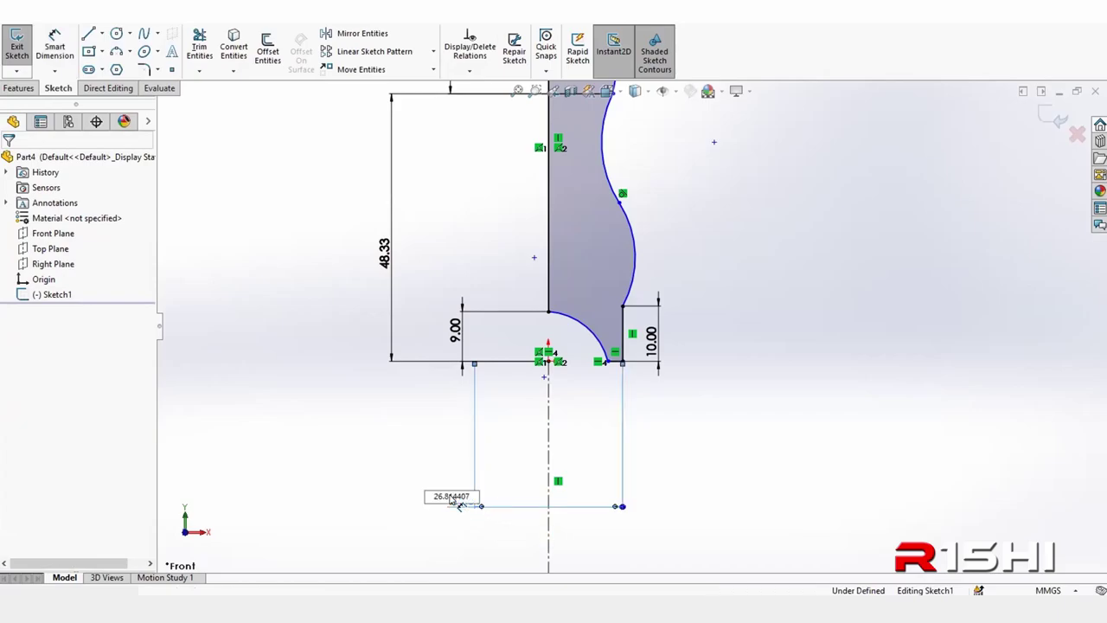
double_click(450, 499)
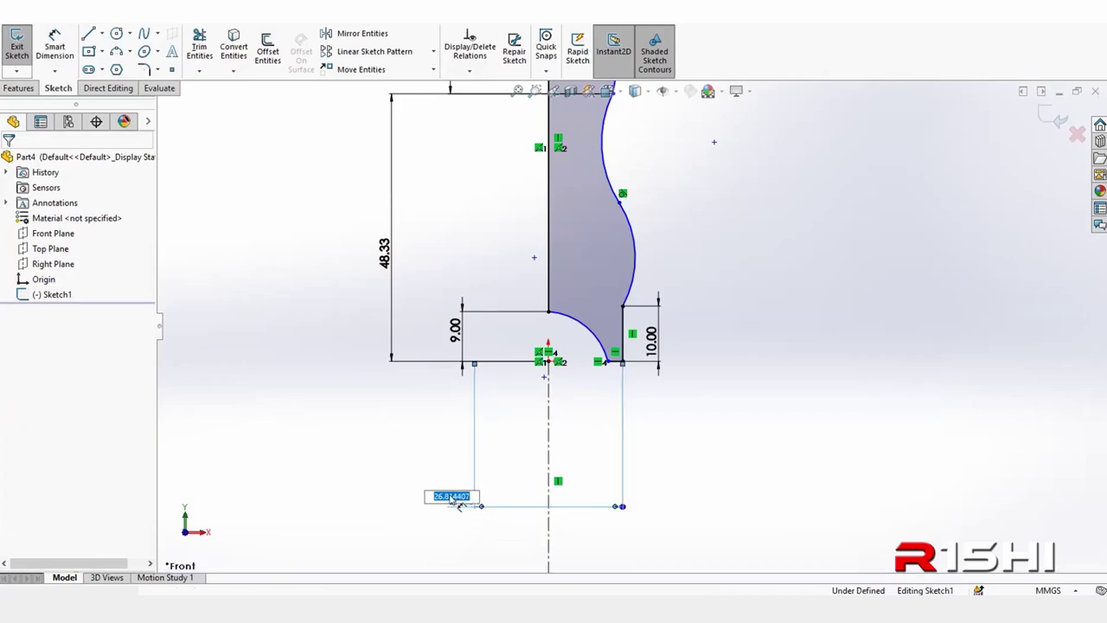
type("138")
key("Return")
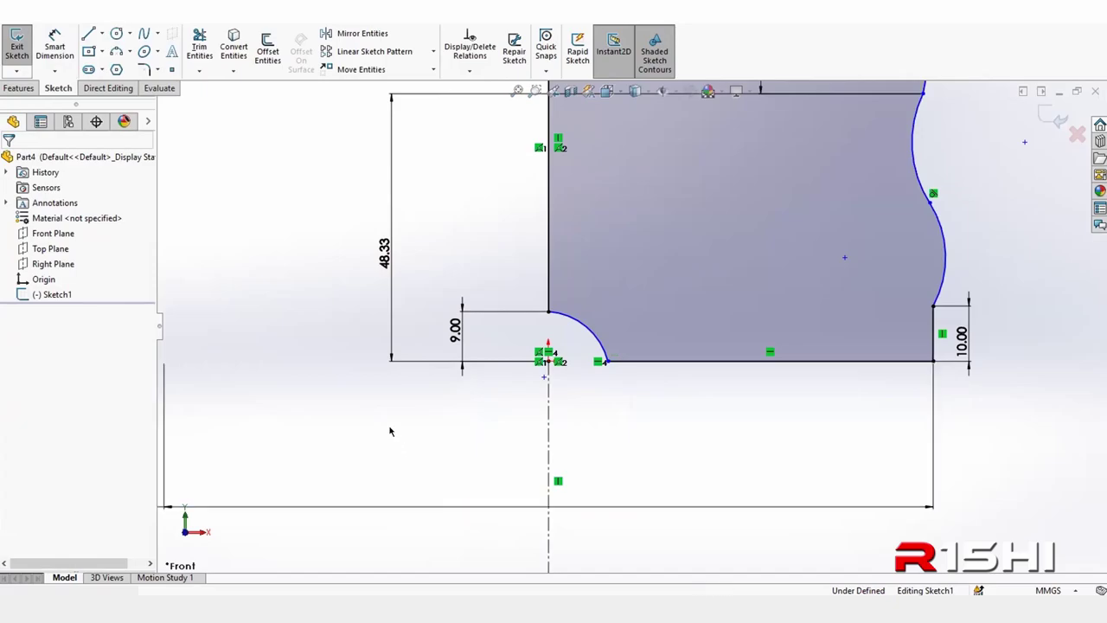
scroll(536, 459, "up", 1)
scroll(721, 457, "up", 1)
scroll(764, 465, "up", 1)
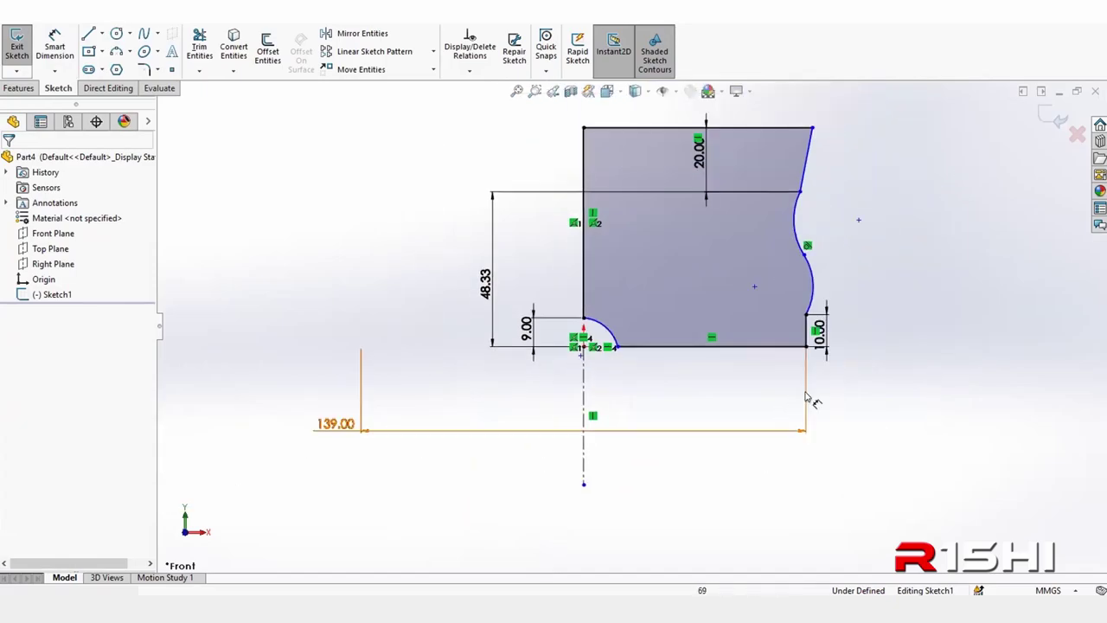
left_click_drag(372, 445, 628, 545)
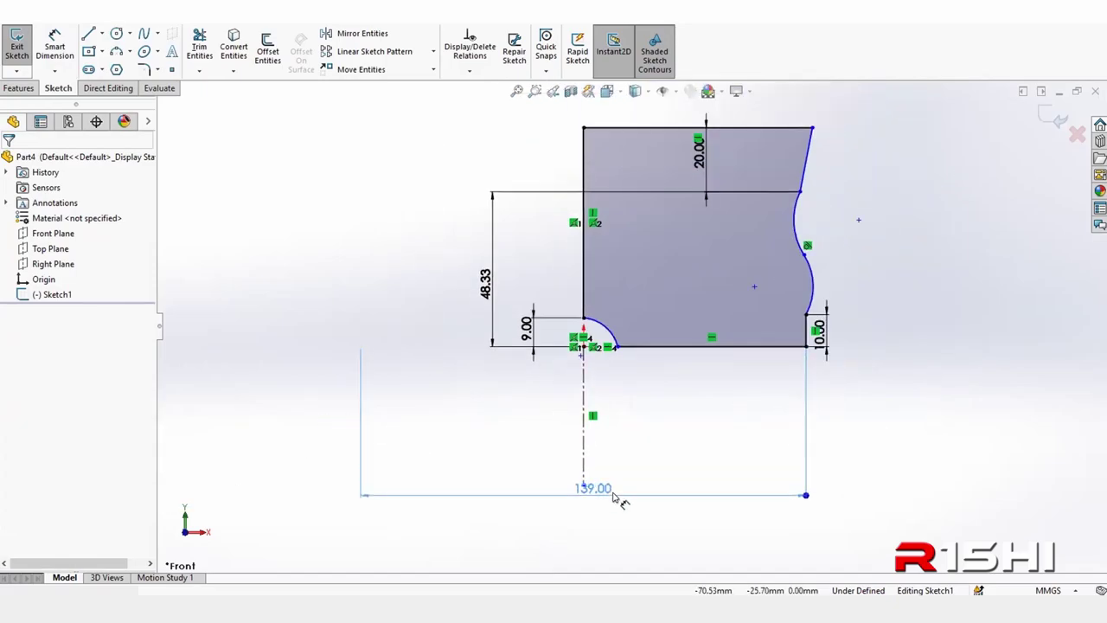
left_click(699, 431)
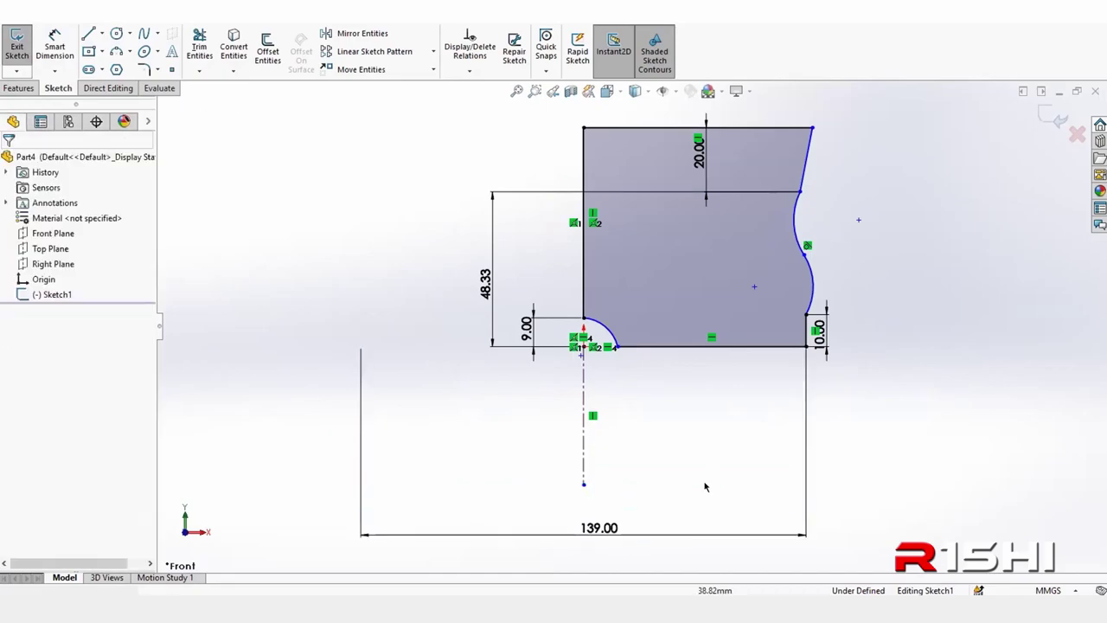
- Dimension the base arc's endpoint across the centerline as a 108 mm diameter
right_click_drag(708, 484, 702, 407)
left_click(617, 346)
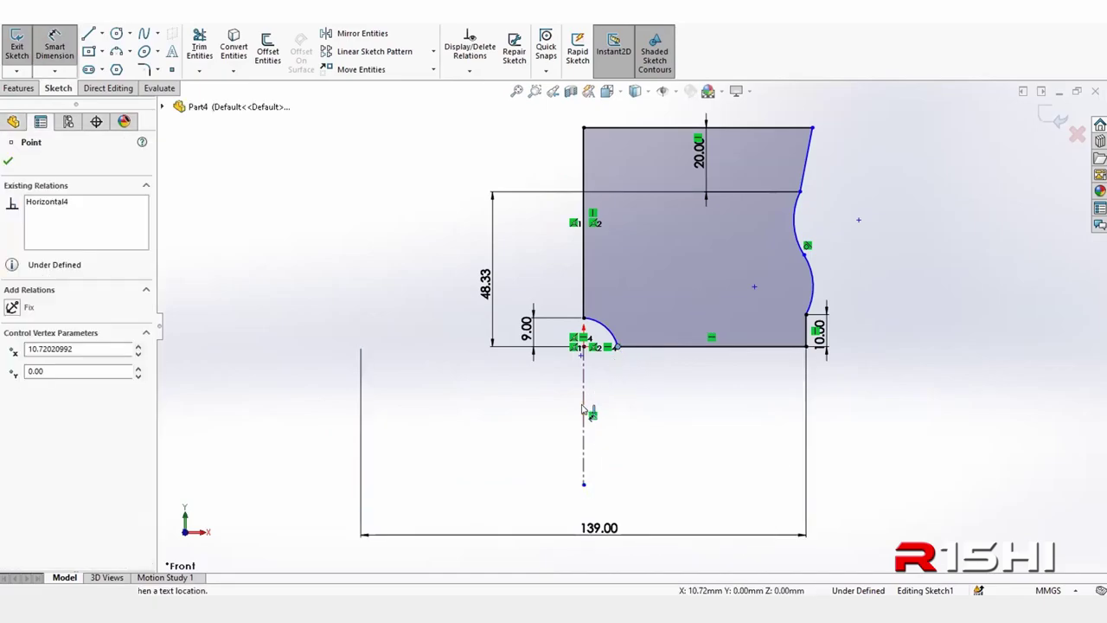
left_click(583, 408)
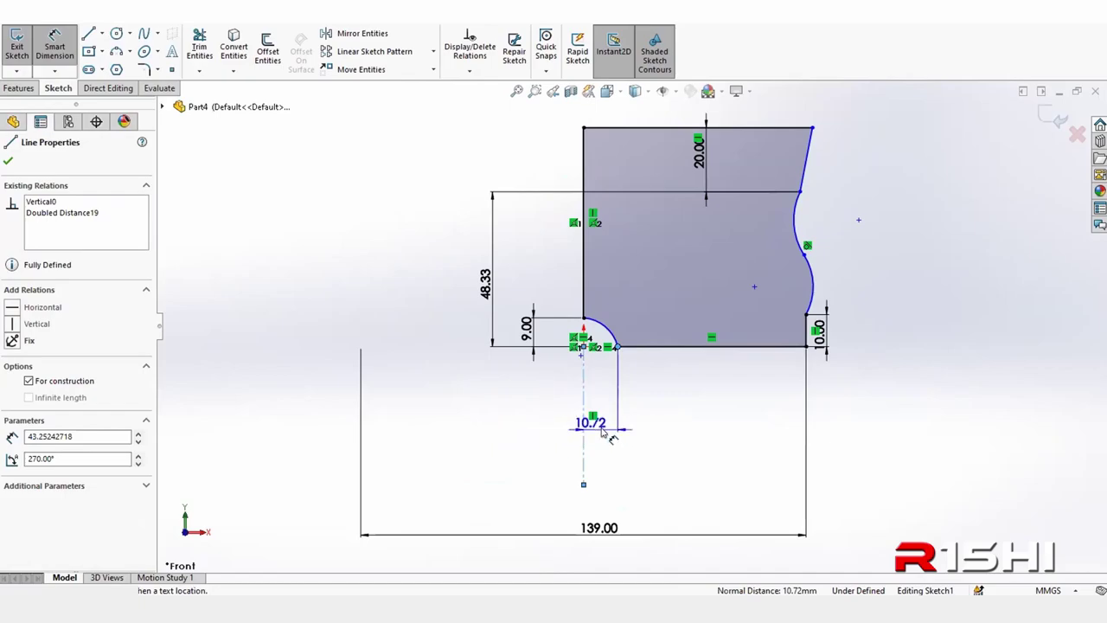
left_click(498, 441)
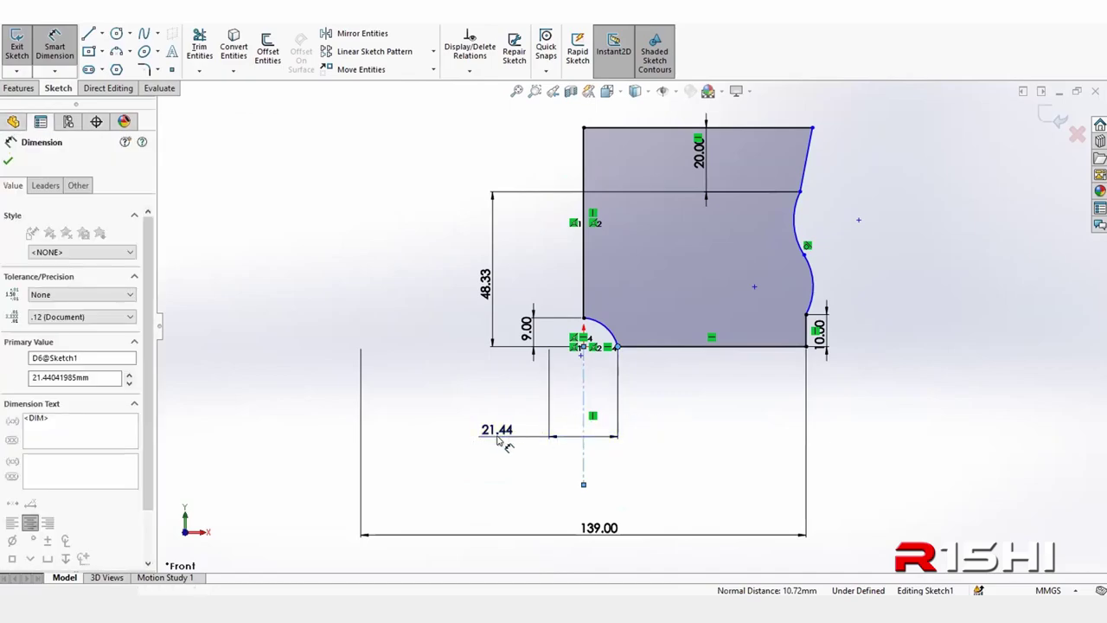
type("108")
key("Return")
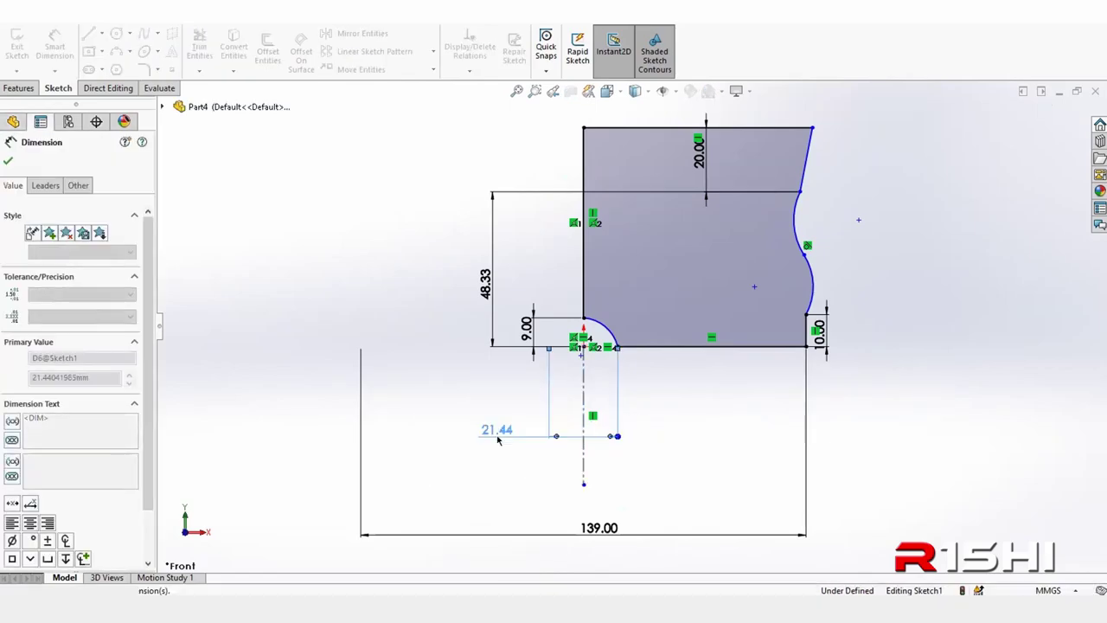
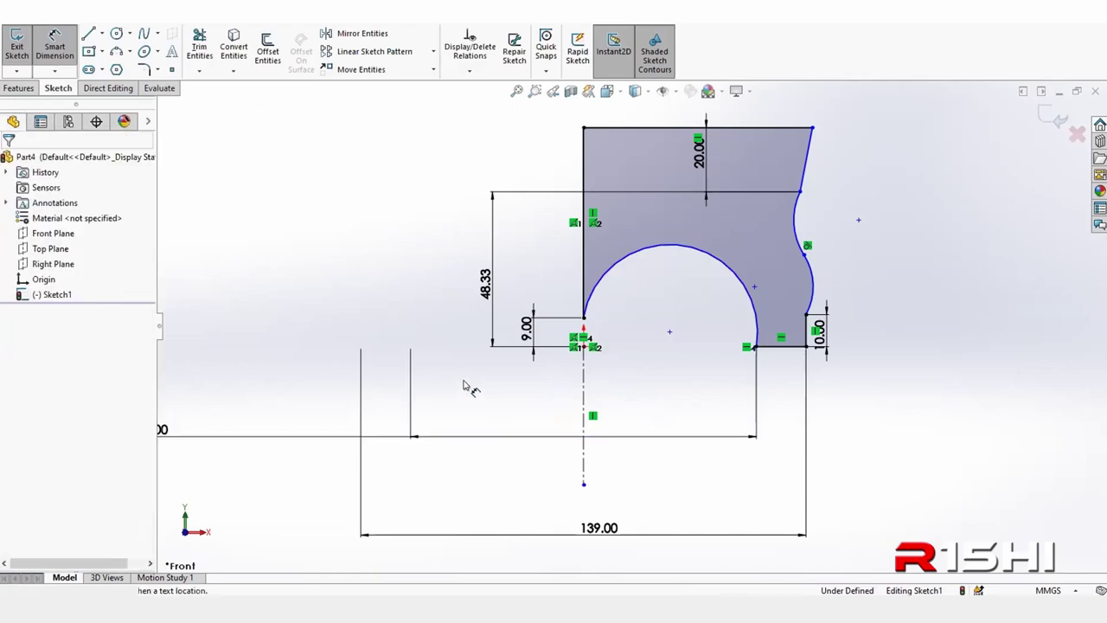
- Try reshaping the semicircular notch by dragging its centre point
key("Escape")
right_click(386, 225)
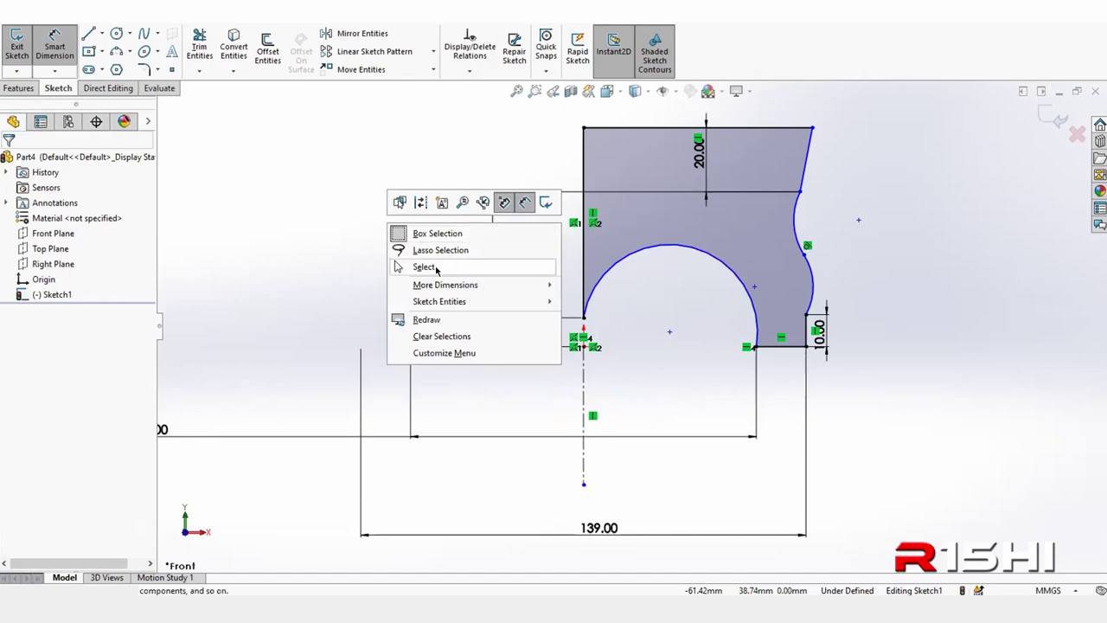
left_click(432, 265)
left_click(584, 277)
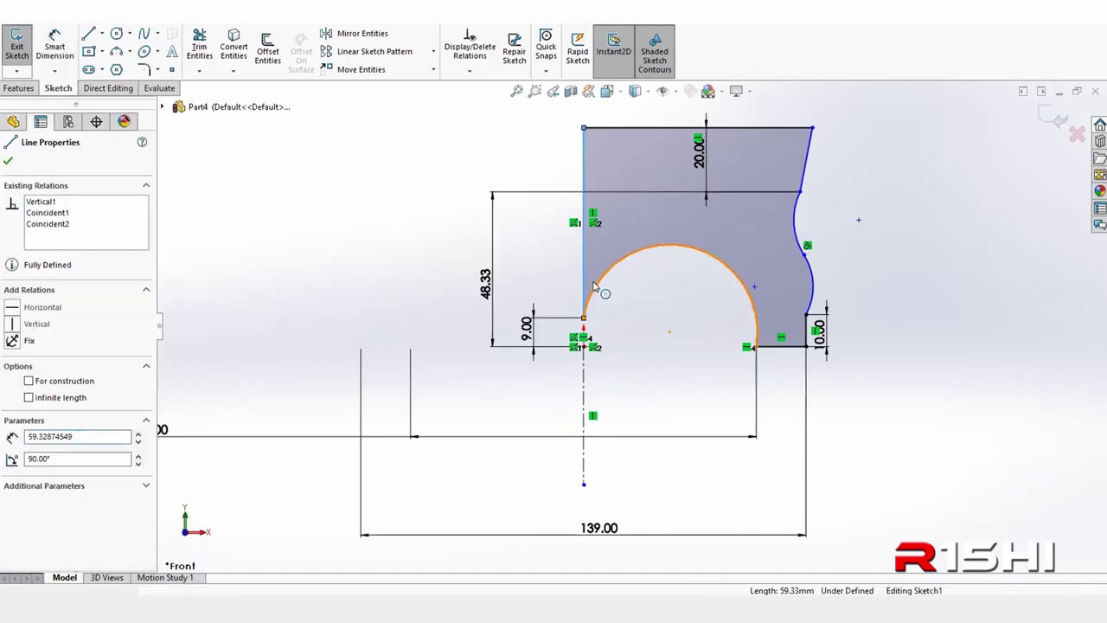
left_click(595, 284, "ctrl")
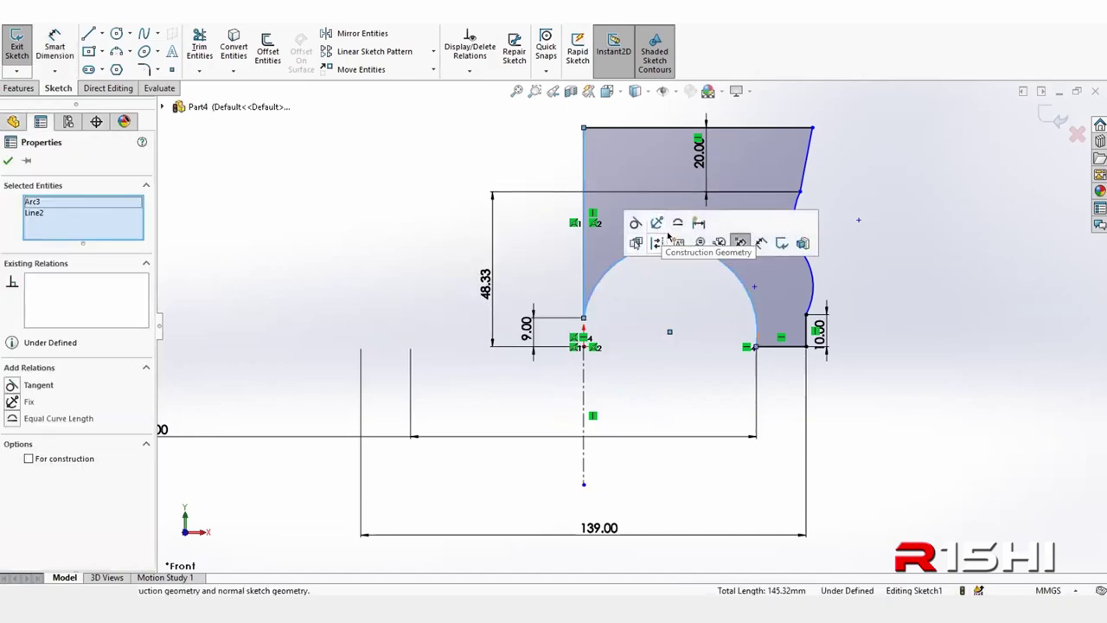
left_click(663, 363)
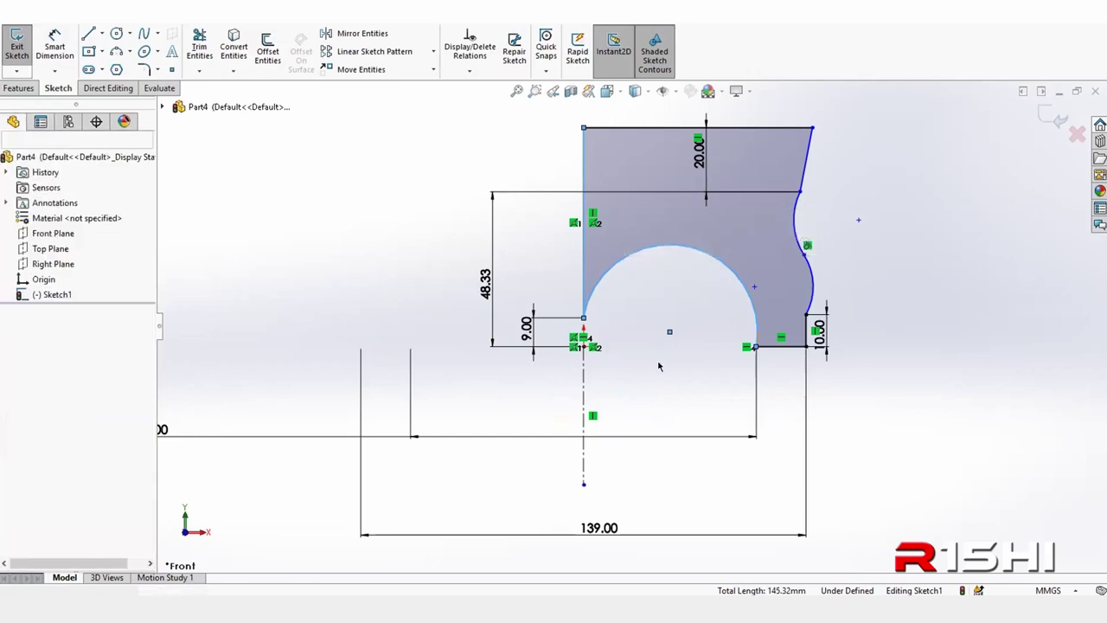
left_click(668, 332)
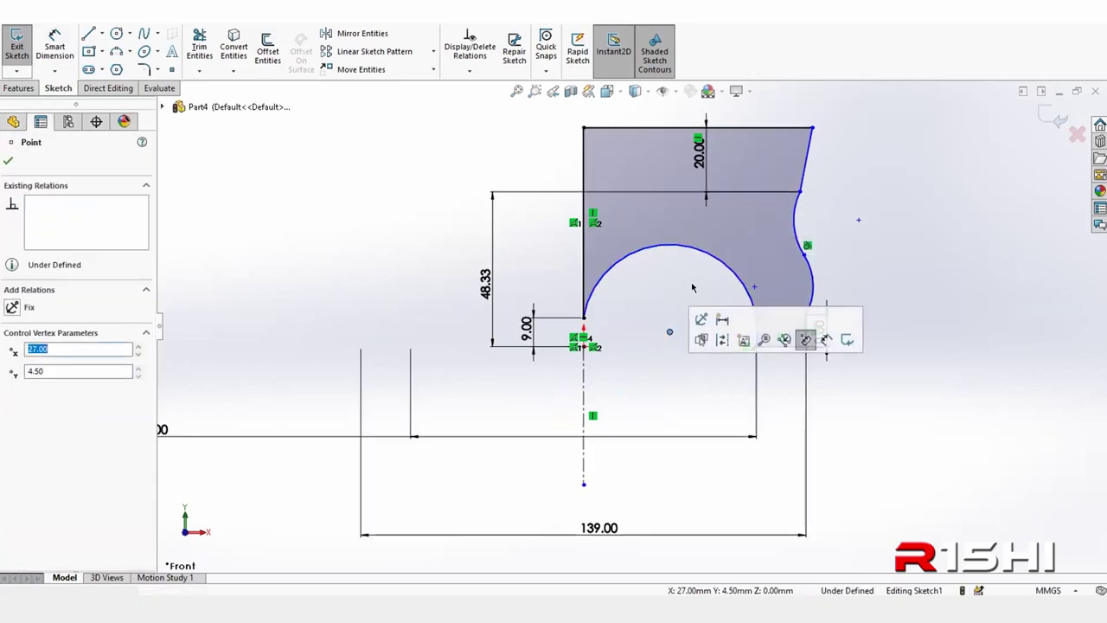
mouse_move(668, 333)
left_mouse_down()
mouse_move(690, 307)
mouse_move(694, 260)
left_mouse_up()
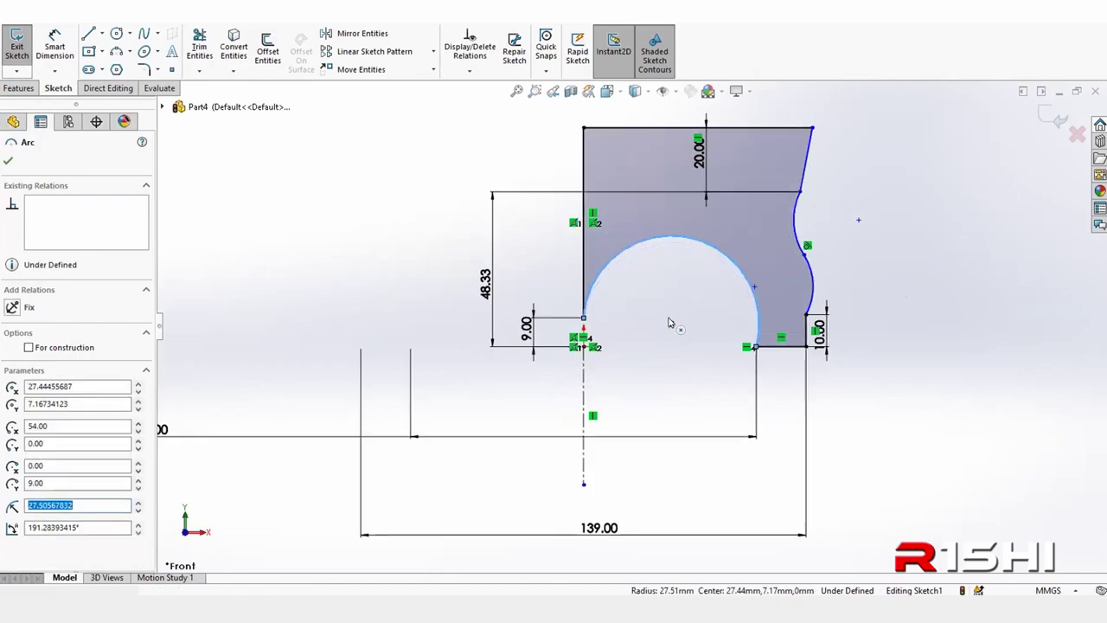
left_click(668, 323)
left_click(686, 359)
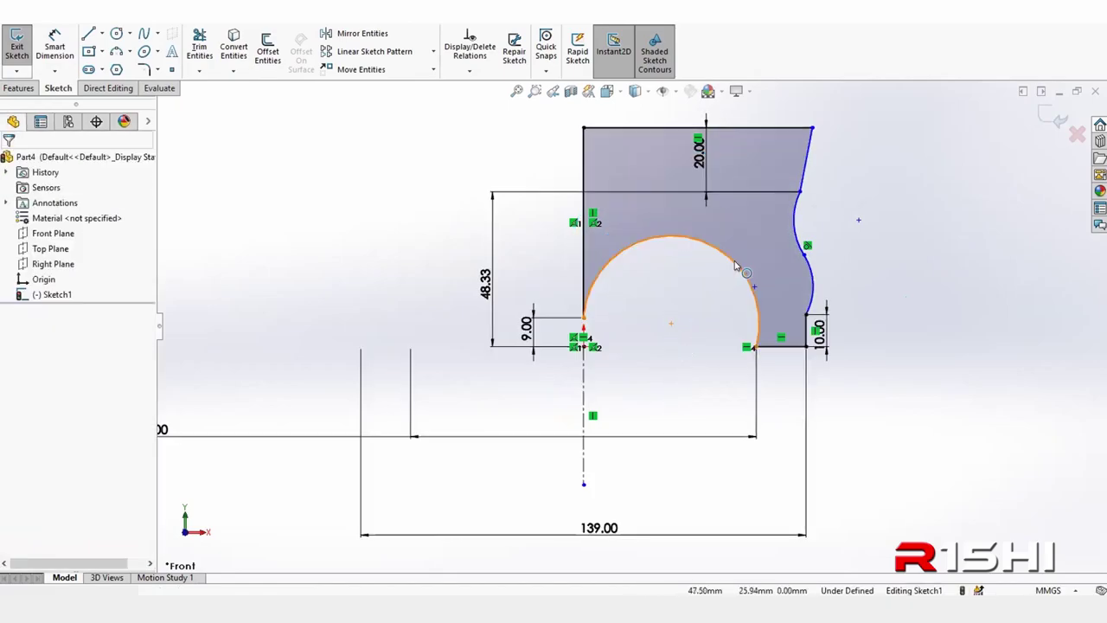
- Delete the large semicircular arc and draw a shallow 3-point arc between the bottom endpoints
left_click(748, 277)
key("Delete")
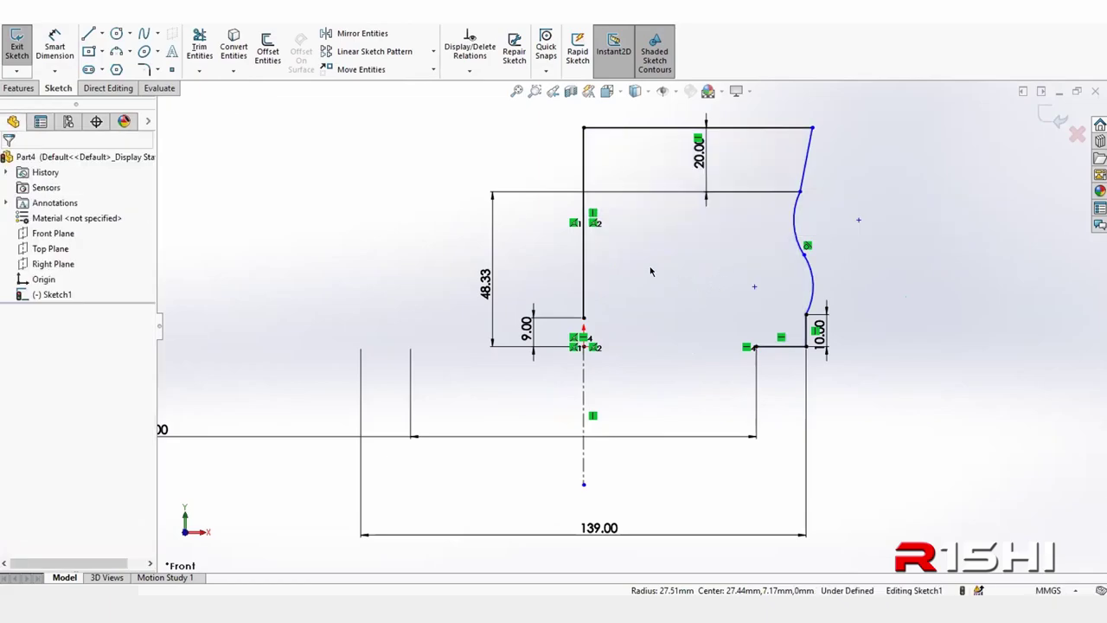
left_click(115, 53)
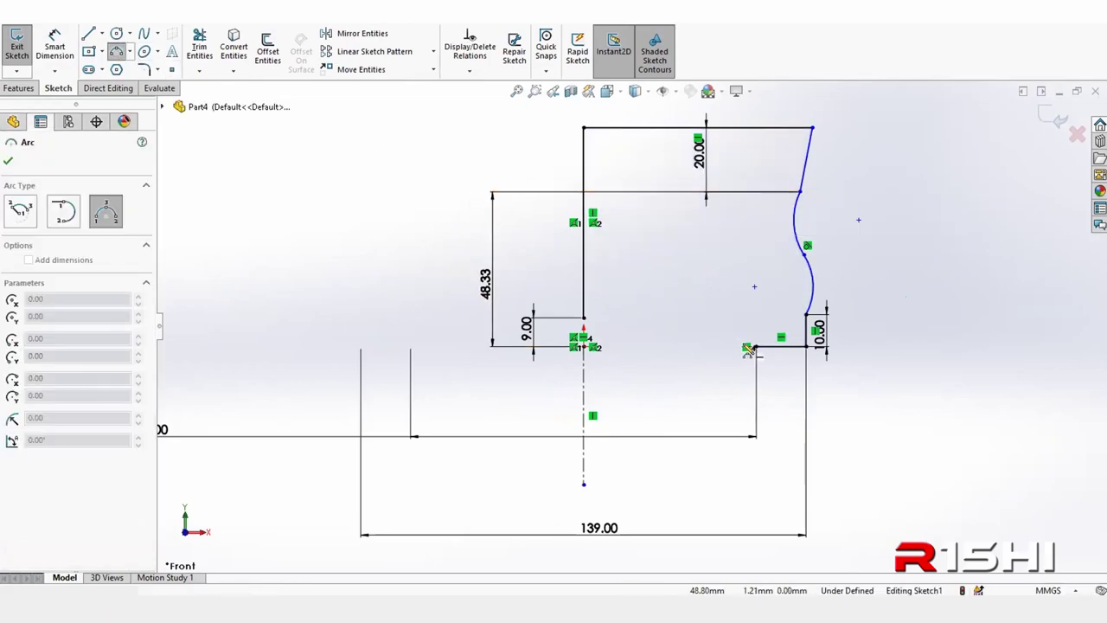
left_click_drag(780, 346, 583, 346)
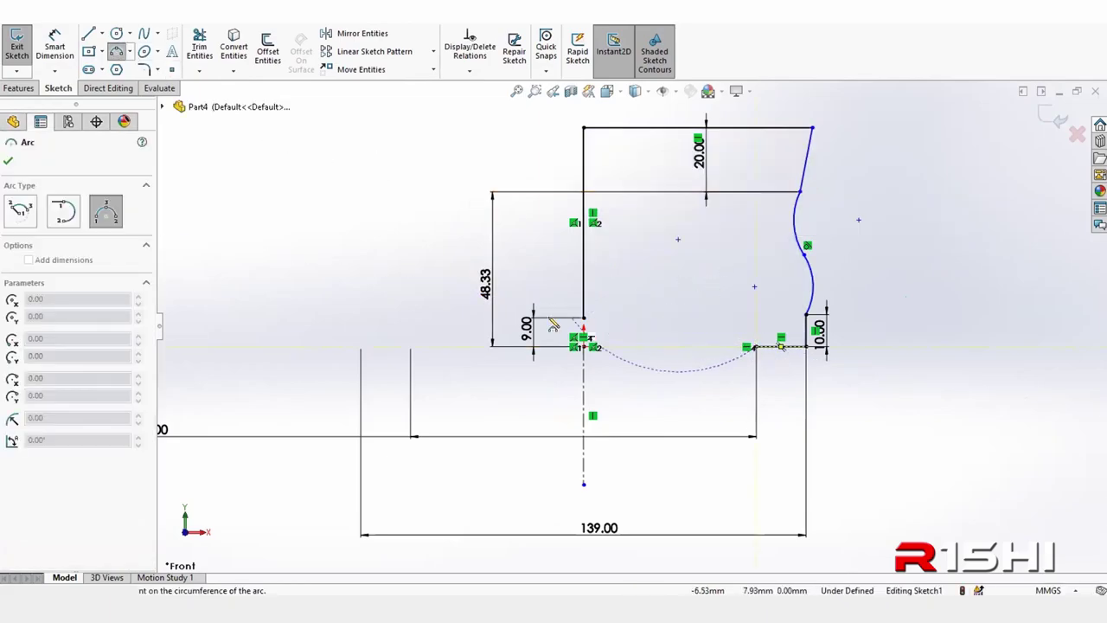
left_click(624, 315)
right_click(690, 223)
left_click(720, 227)
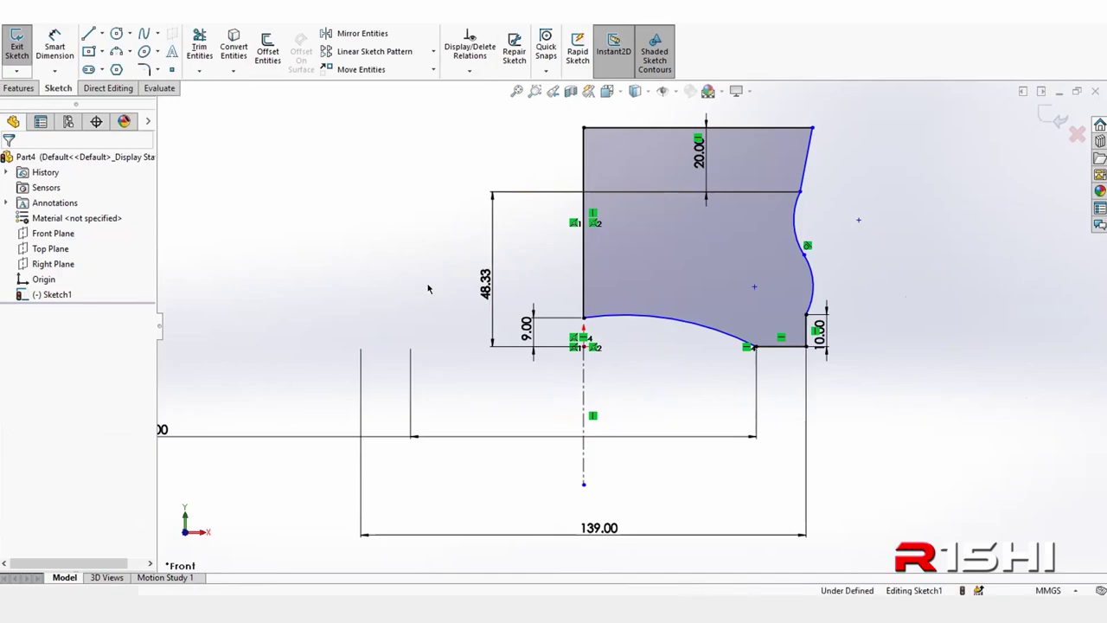
- Change the 48.33 height dimension to 8
right_click_drag(424, 302, 396, 153)
scroll(618, 354, "up", 3)
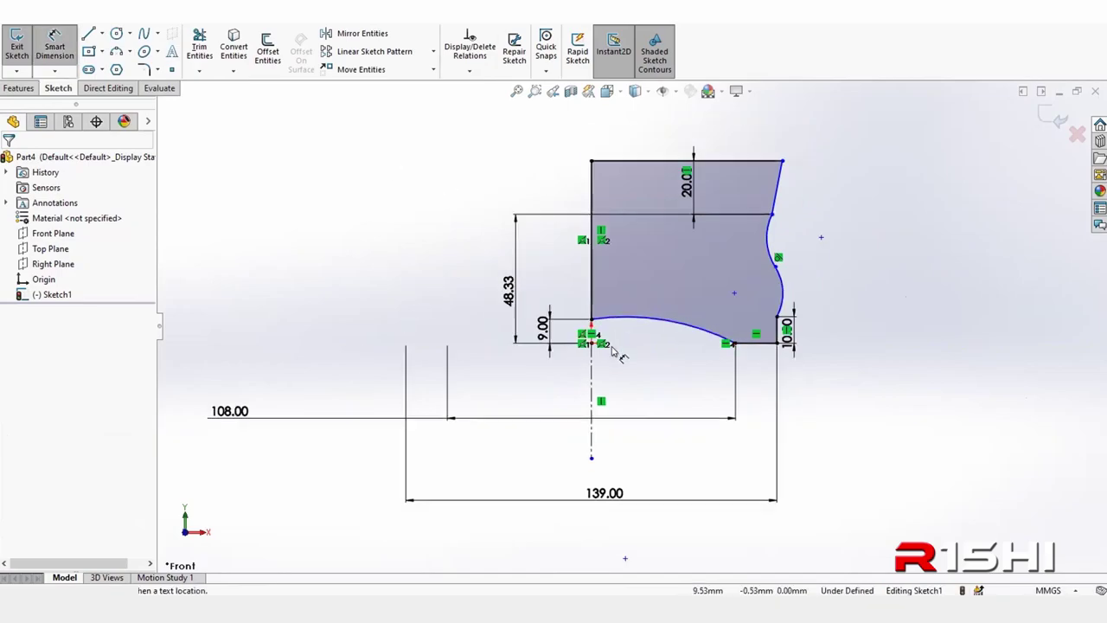
left_click(529, 294)
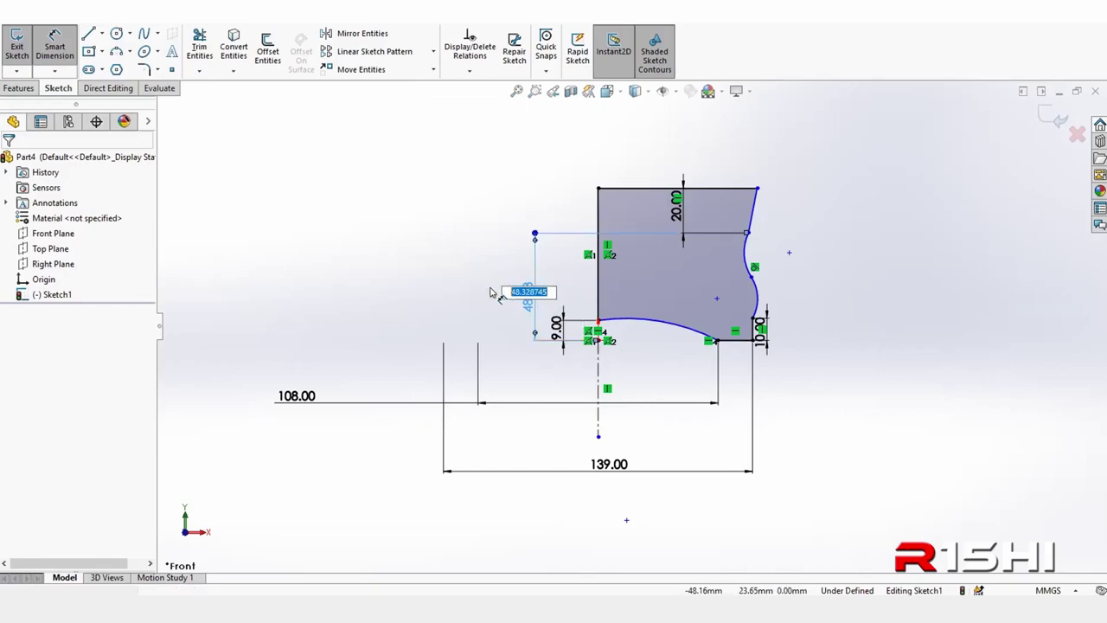
type("8")
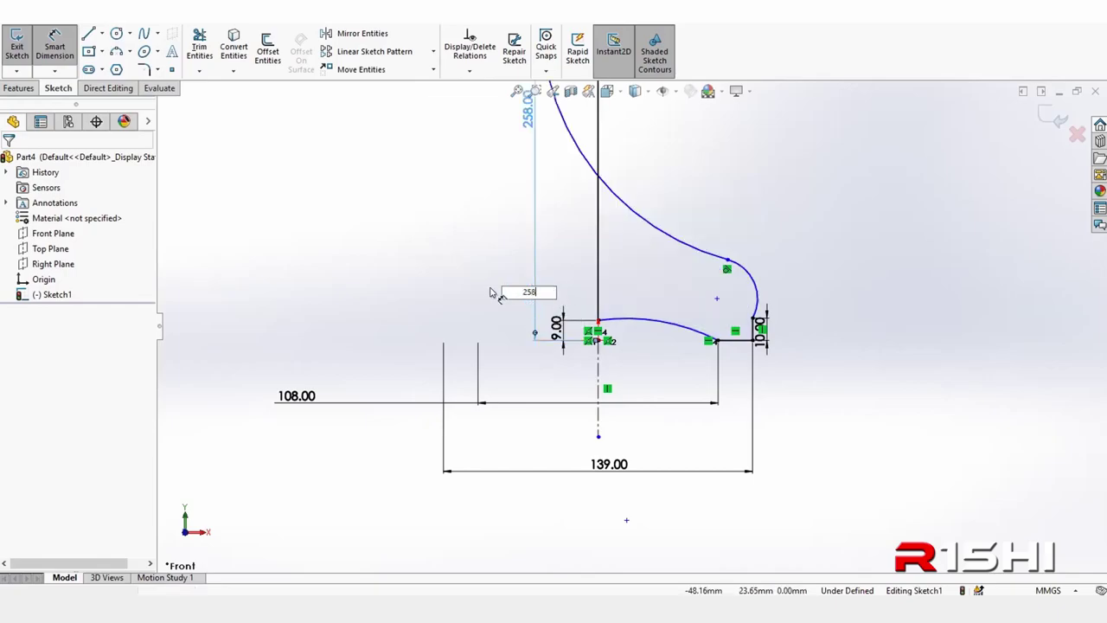
scroll(528, 352, "up", 1)
scroll(553, 358, "up", 1)
scroll(571, 355, "up", 1)
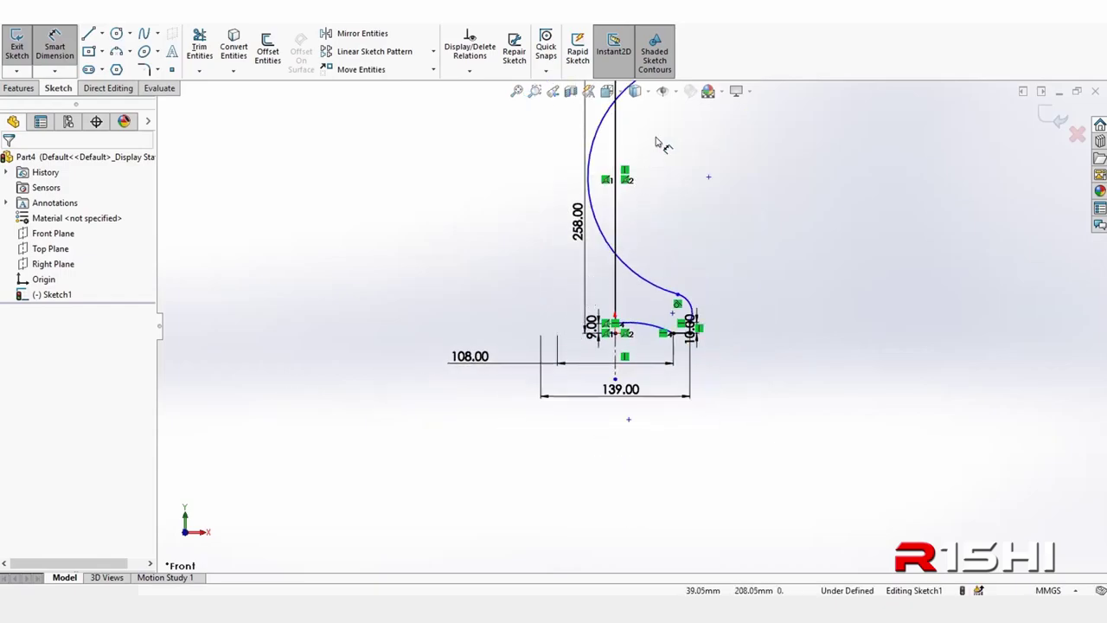
scroll(674, 173, "up", 2)
scroll(683, 201, "down", 1)
scroll(666, 213, "down", 1)
scroll(667, 227, "down", 2)
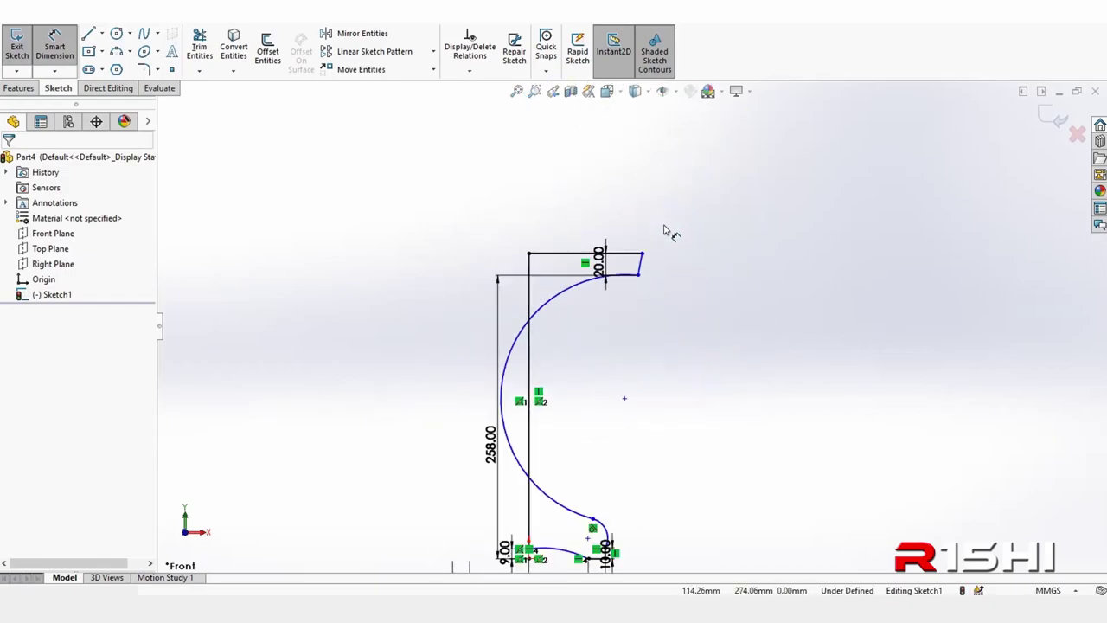
- Give the upper arc a 55 mm radius and drag its centre to reshape the S-curve
left_click(564, 315)
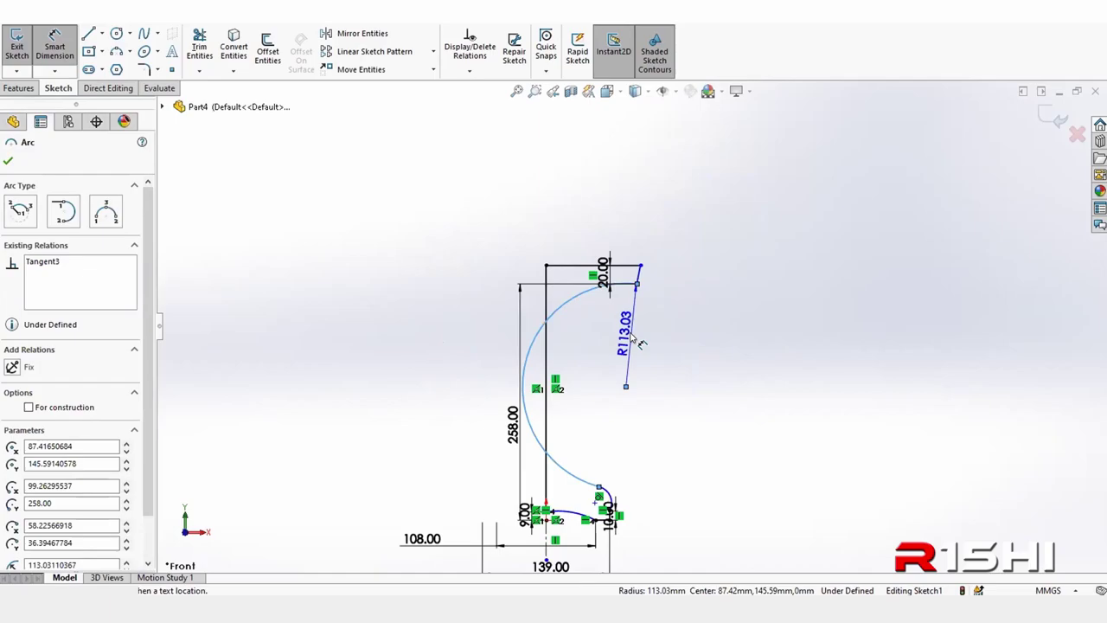
left_click(572, 339)
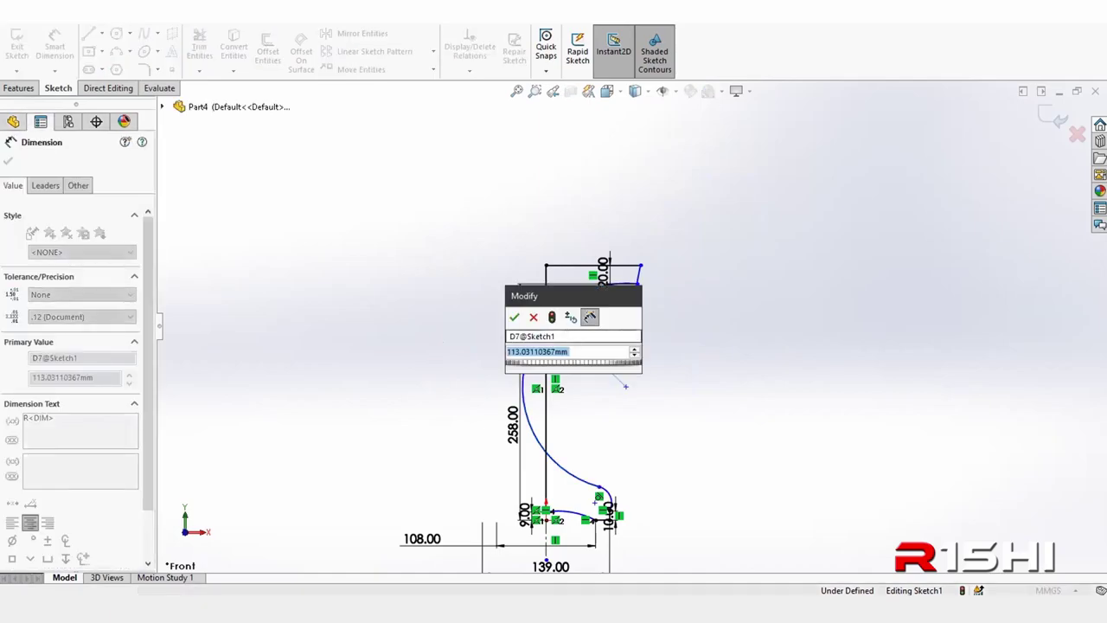
type("55")
key("Return")
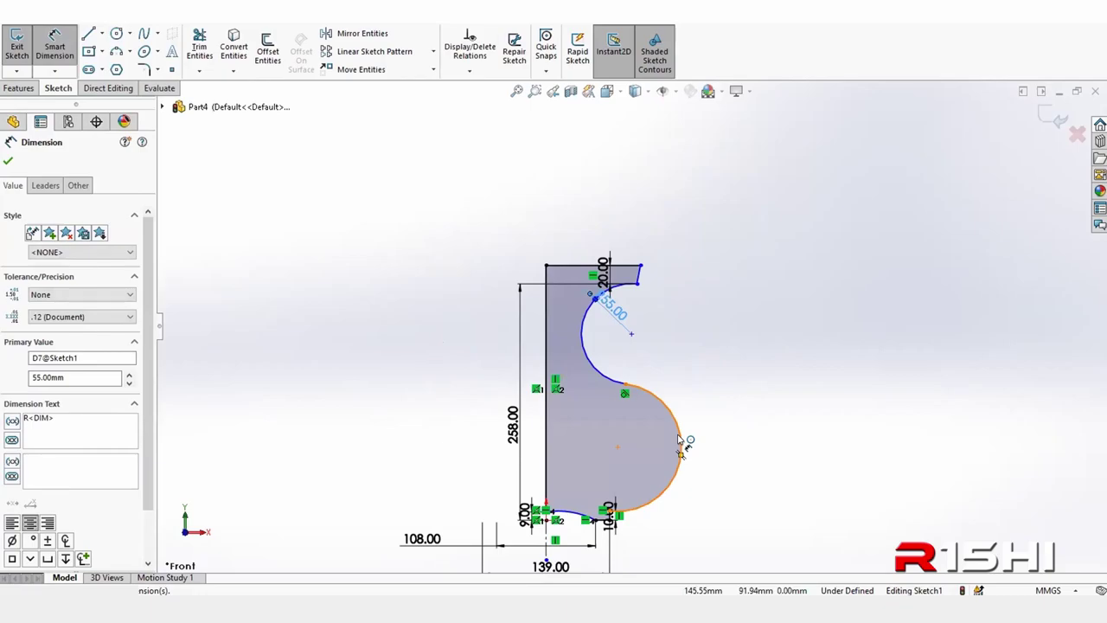
right_click(721, 292)
left_click(761, 339)
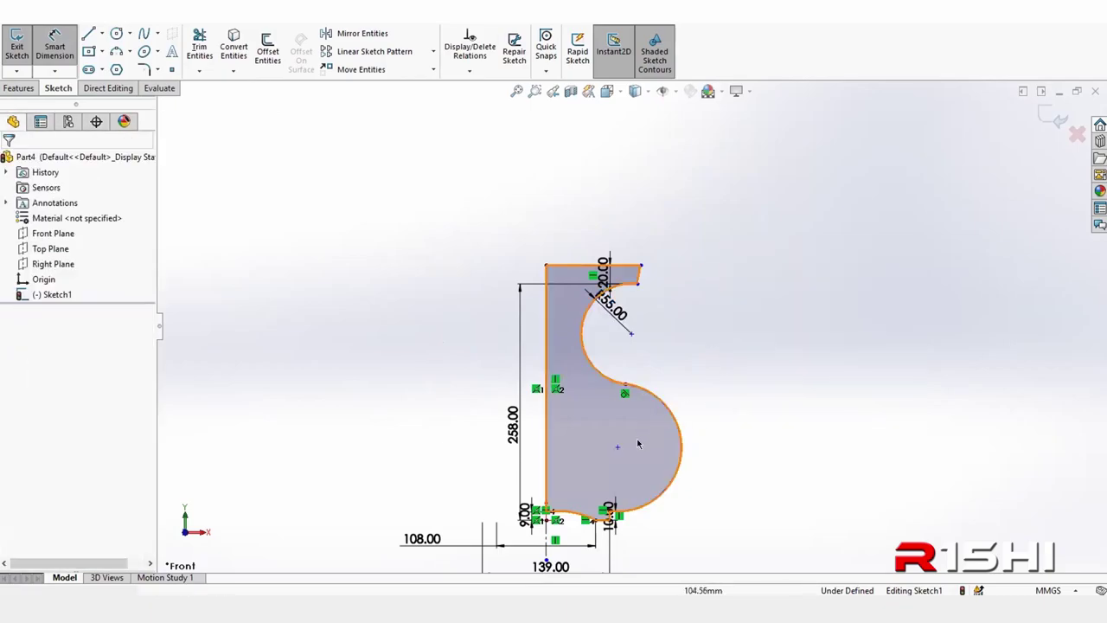
left_click_drag(617, 449, 596, 452)
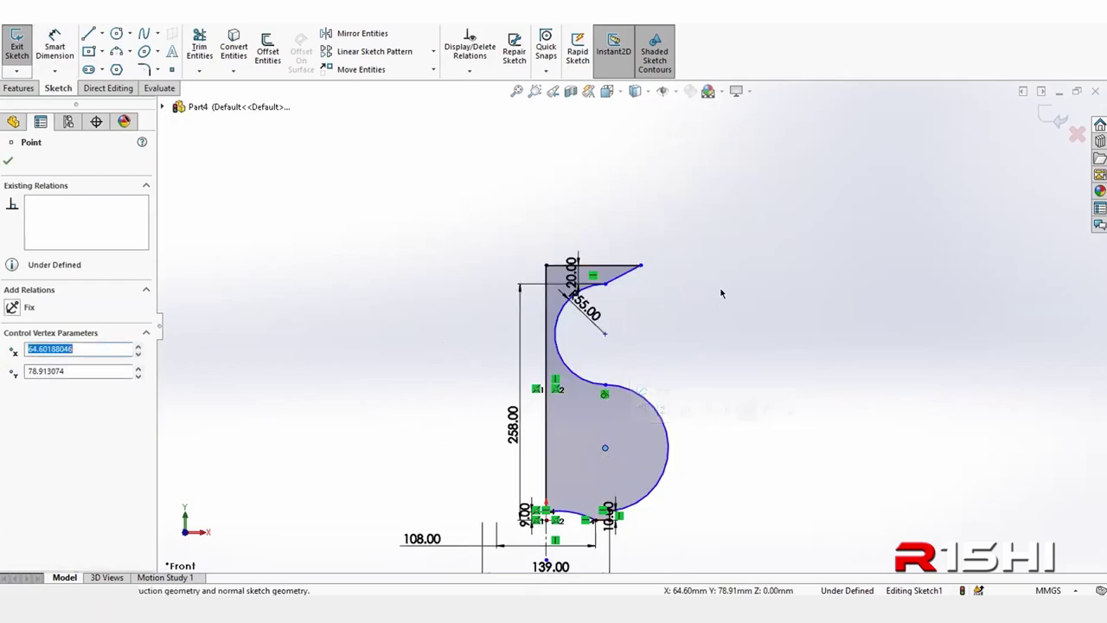
left_click(793, 361)
- Dimension the profile top: 90 mm offset from the centerline and 120 mm width
key("d")
scroll(662, 278, "up", 2)
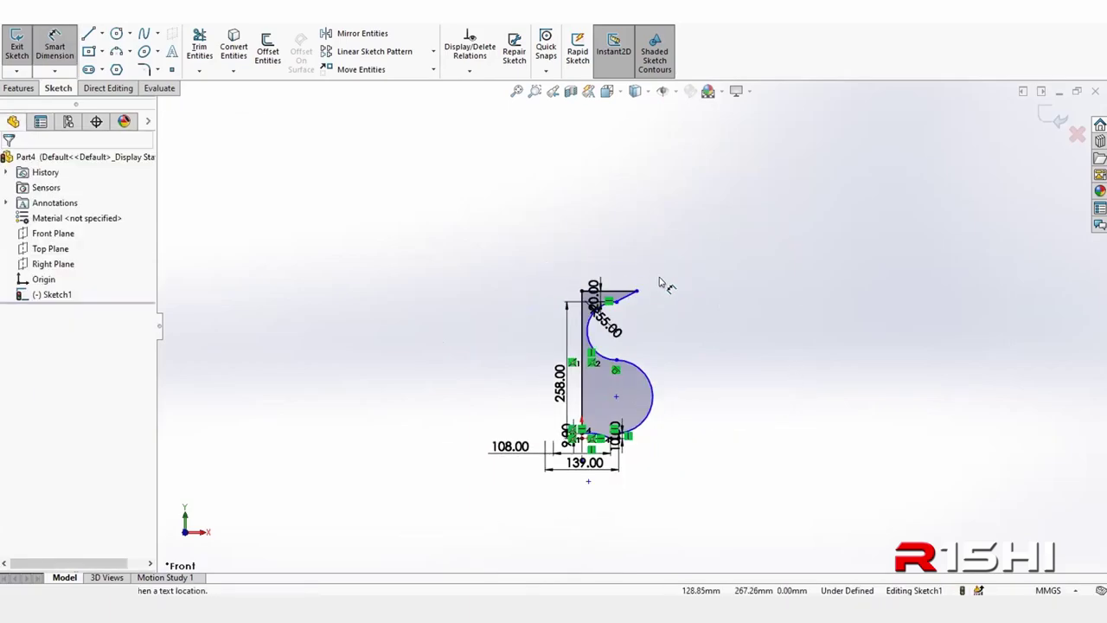
left_click(582, 456)
scroll(581, 456, "down", 3)
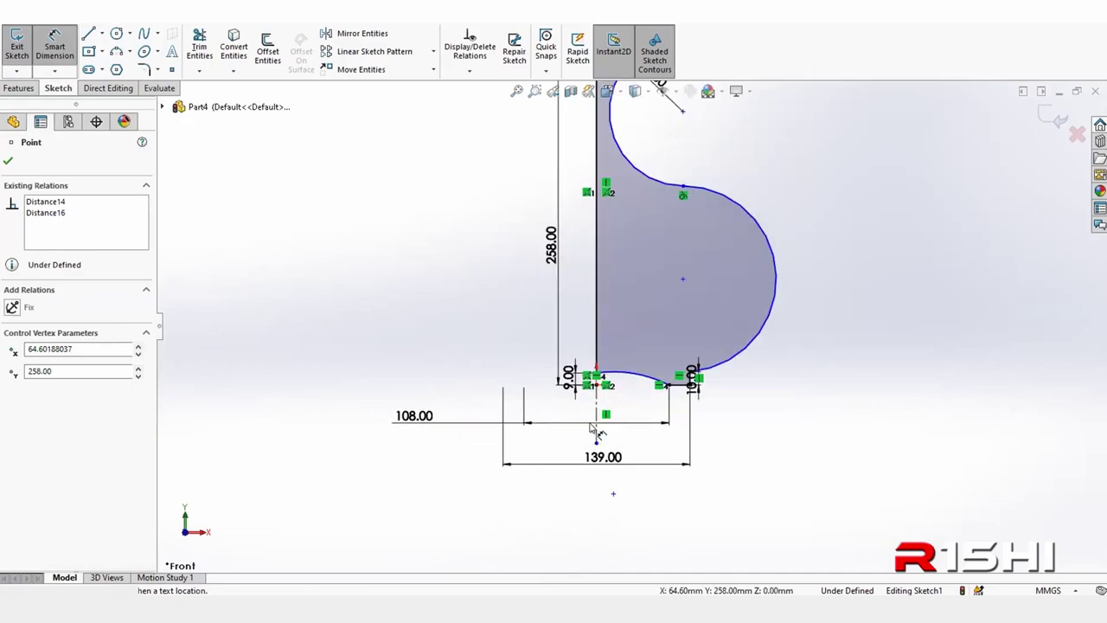
left_click(595, 409)
scroll(596, 410, "up", 2)
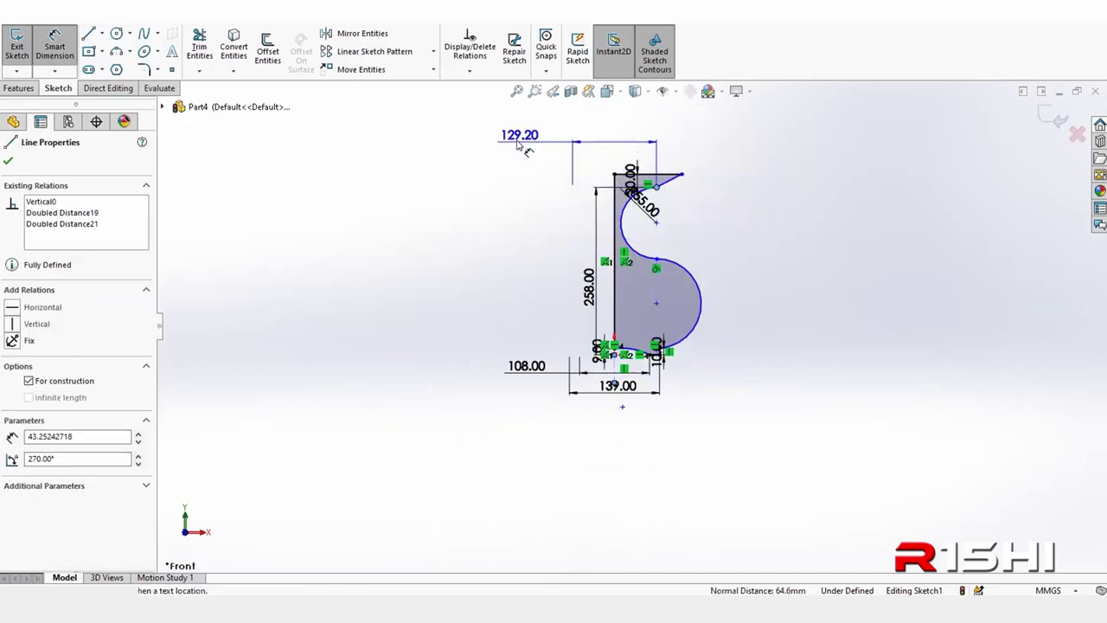
left_click(517, 144)
type("90")
key("Return")
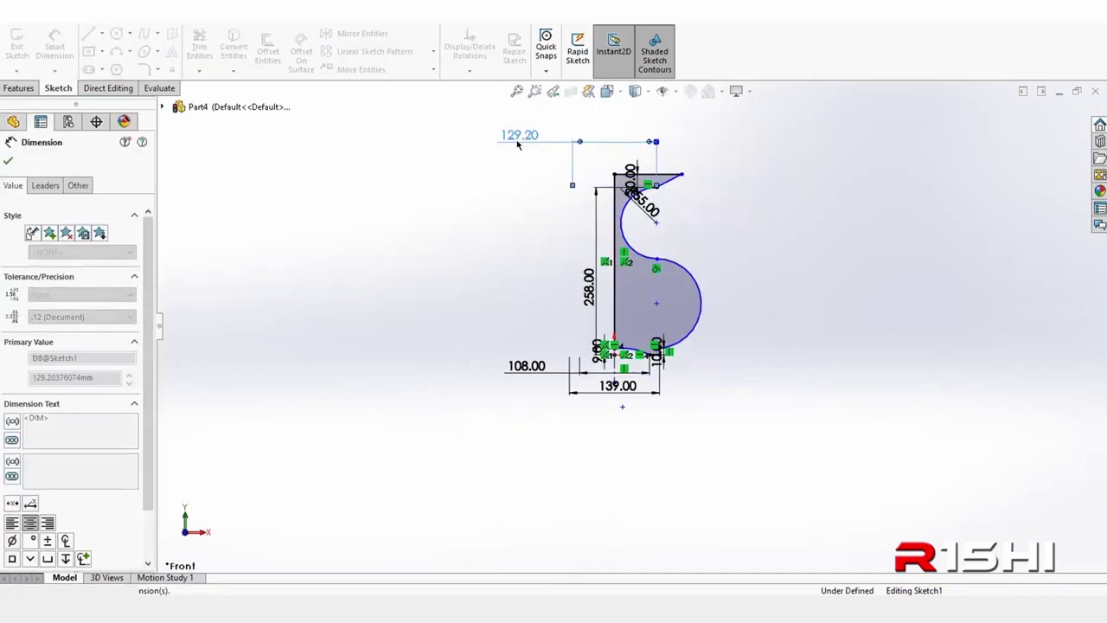
left_click(670, 177)
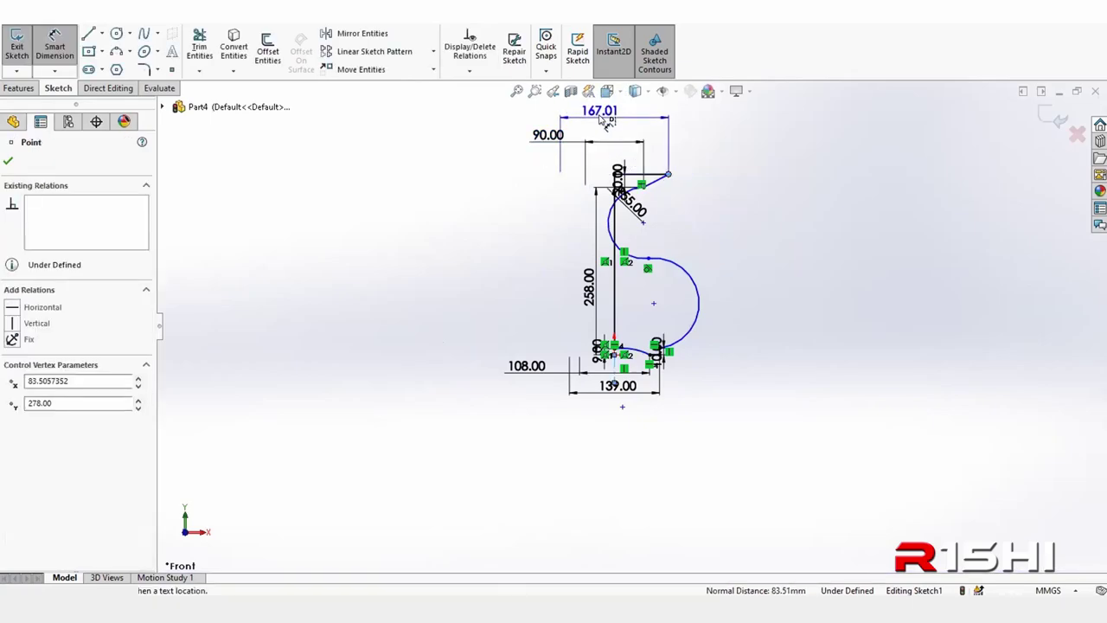
left_click(597, 111)
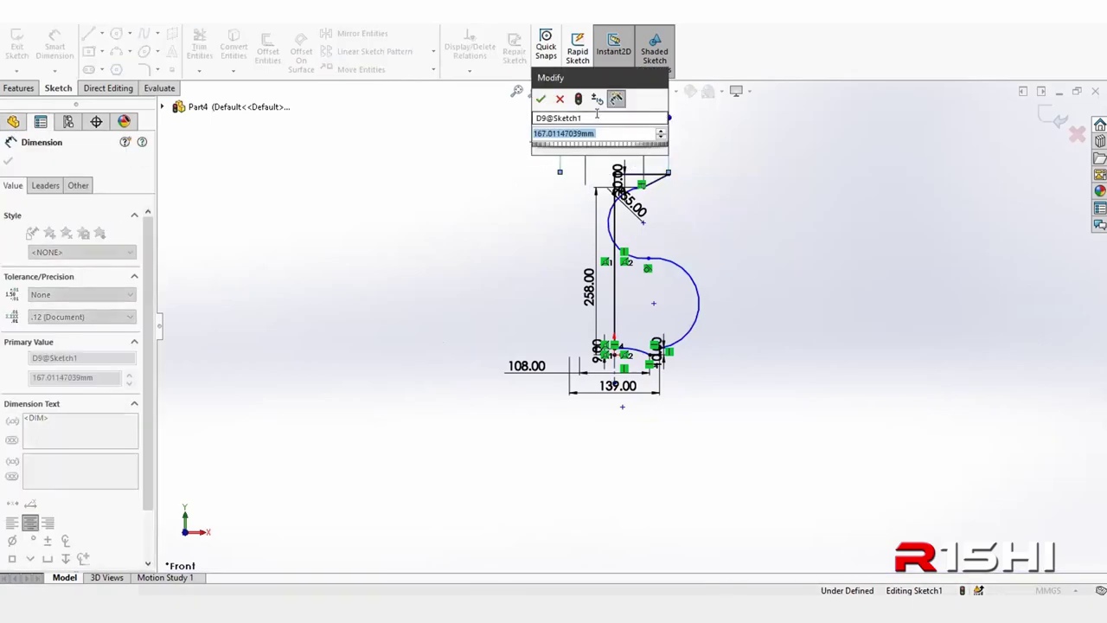
type("120")
key("Return")
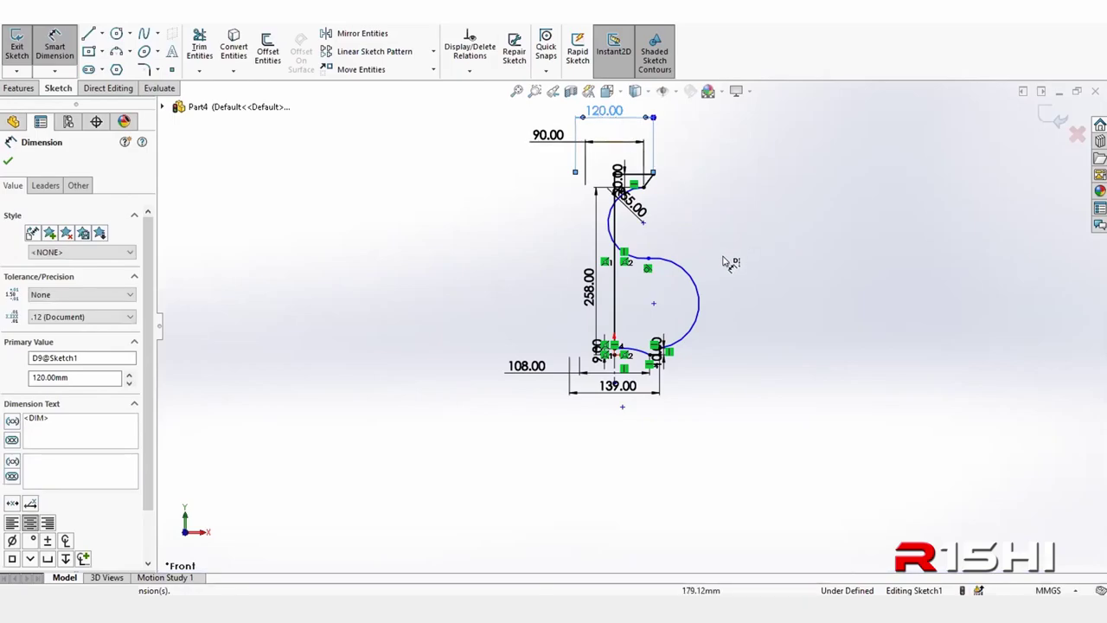
- Try a 265 mm radius on the lower arc, then undo it back to R69.77
left_click(714, 296)
left_click(683, 264)
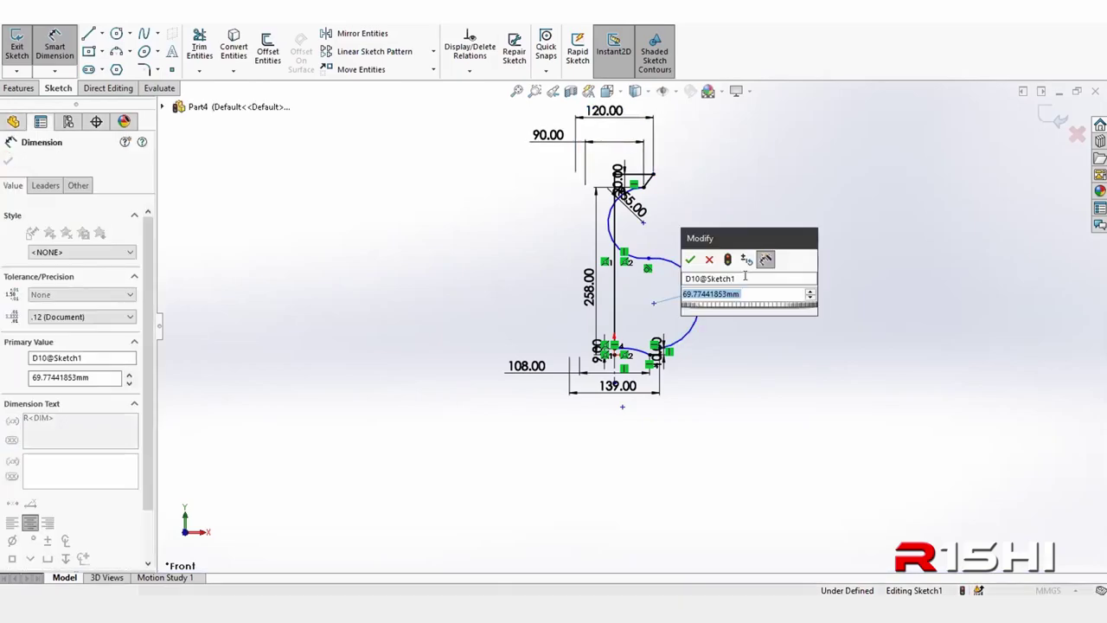
type("265")
key("Return")
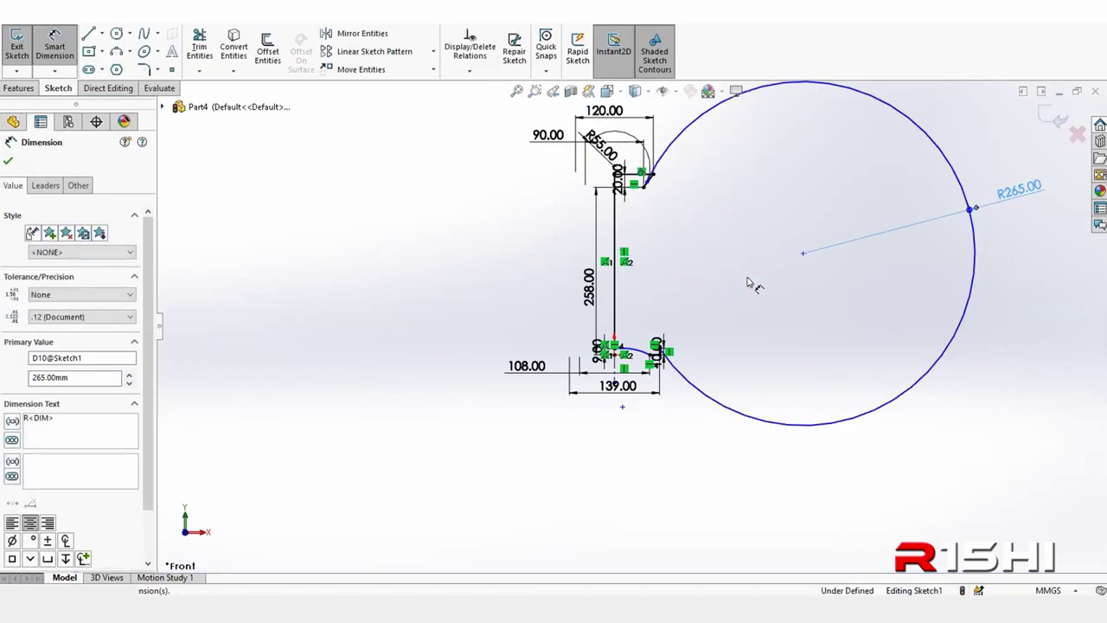
key("ctrl+z")
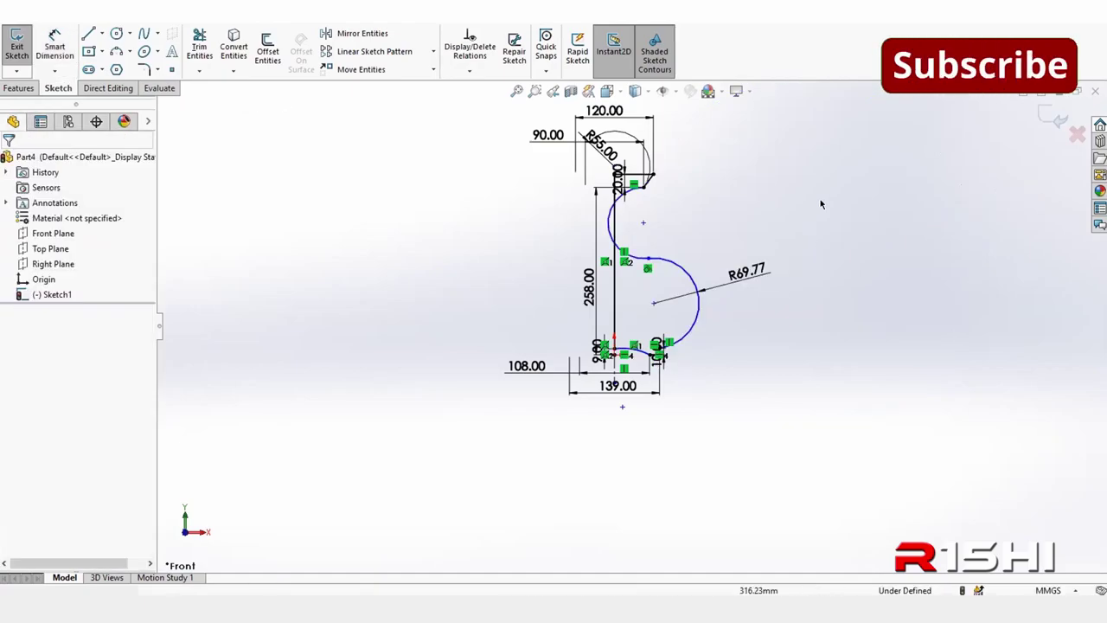
- Add a 109.56 vertical height dimension and try changing it to 53, which is rejected
scroll(700, 205, "down", 2)
key("d")
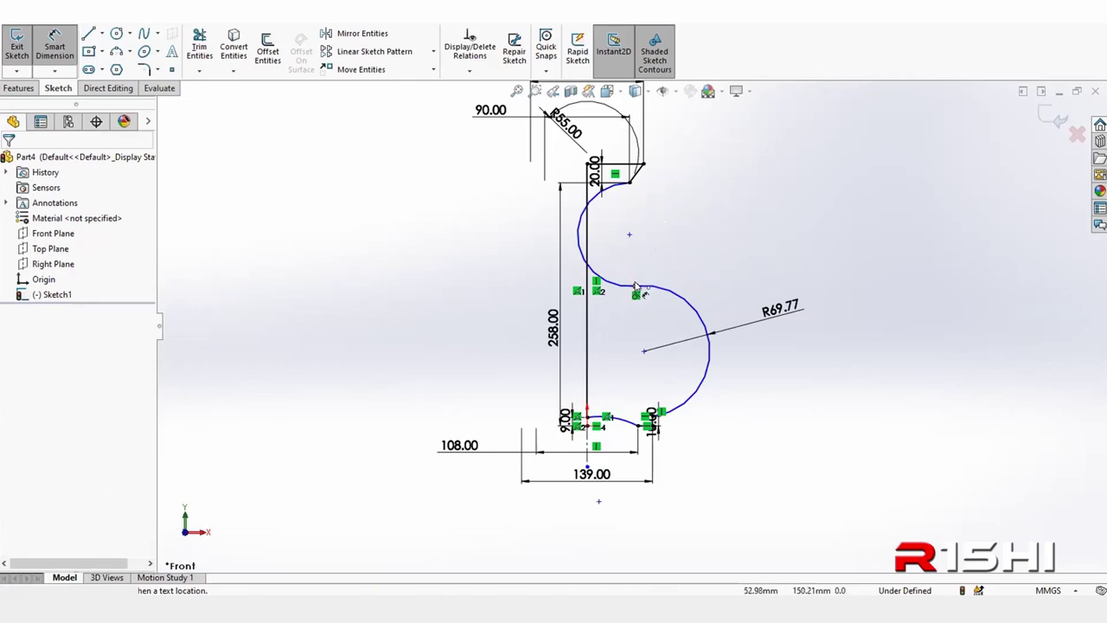
left_click(636, 286)
left_click(629, 183)
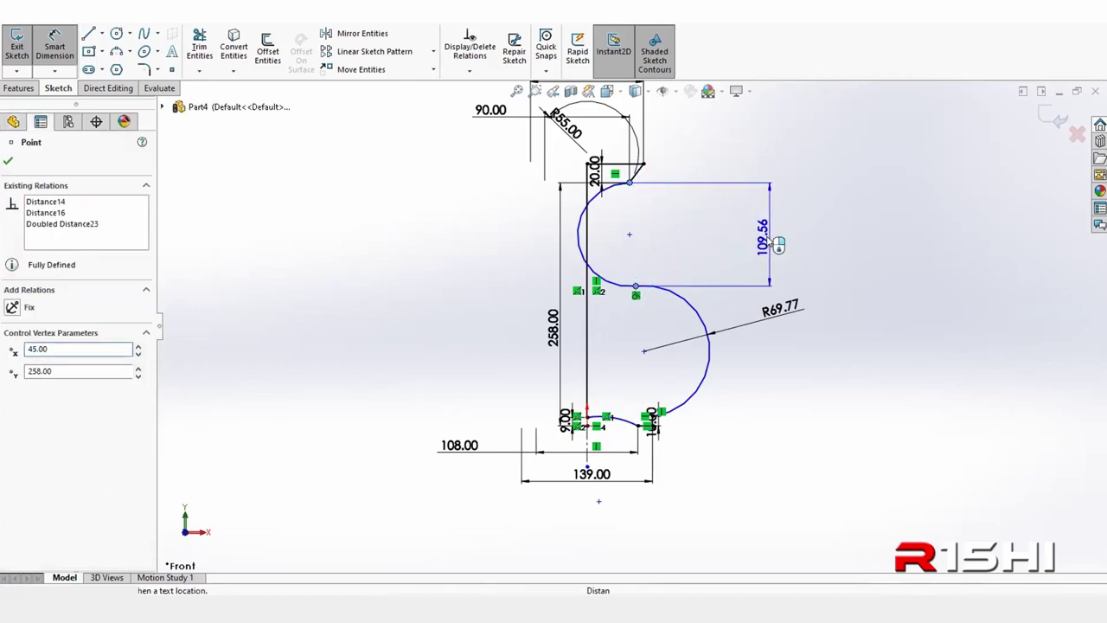
left_click(774, 243)
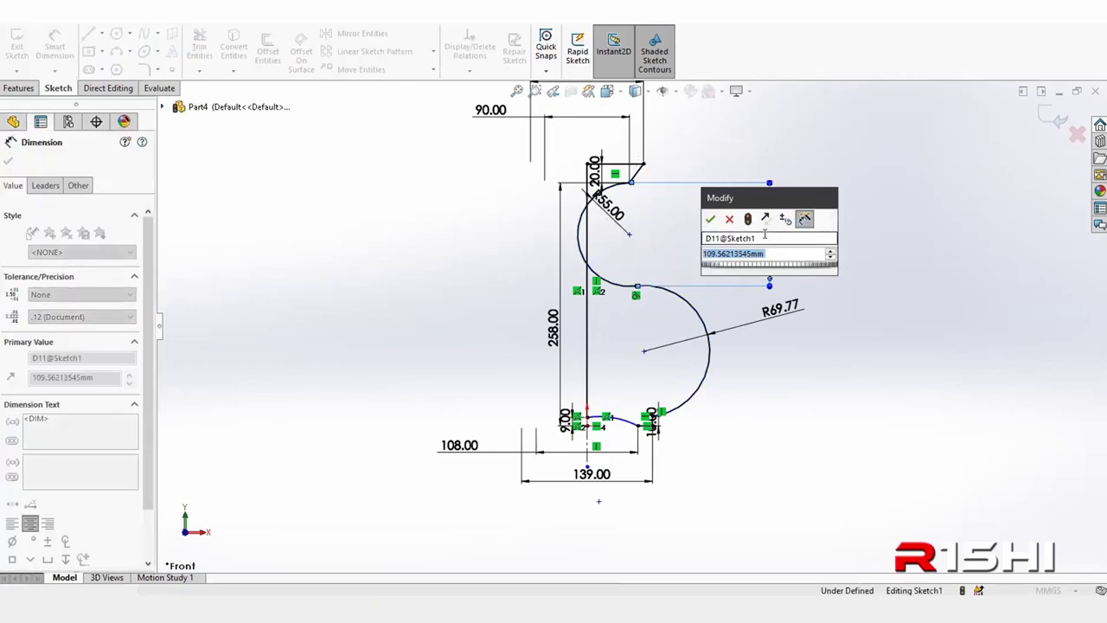
type("53")
key("Return")
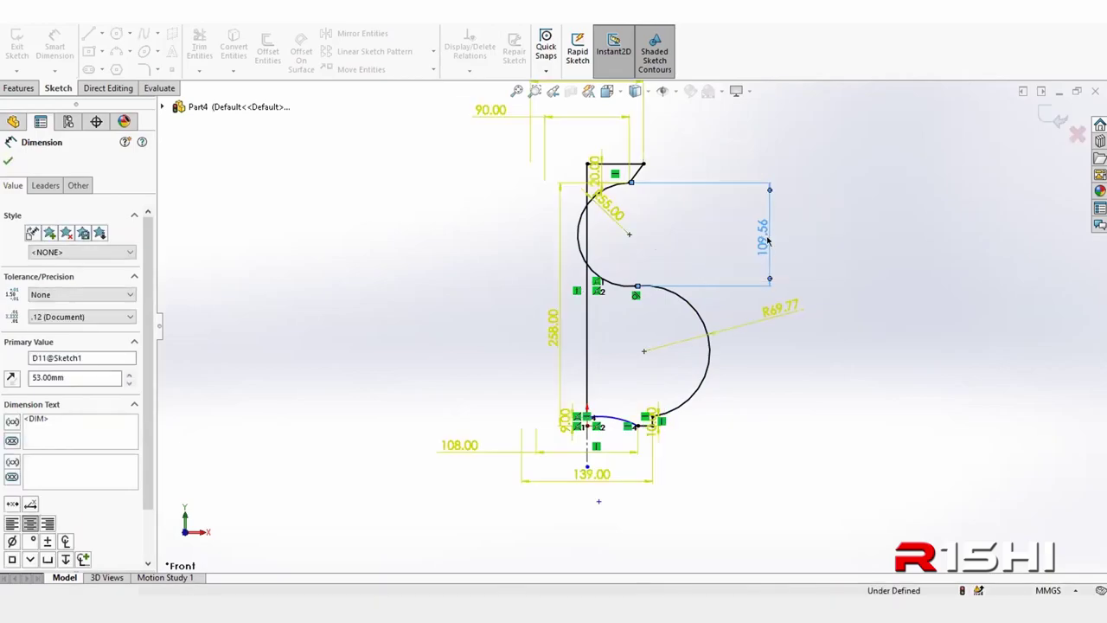
left_click(630, 305)
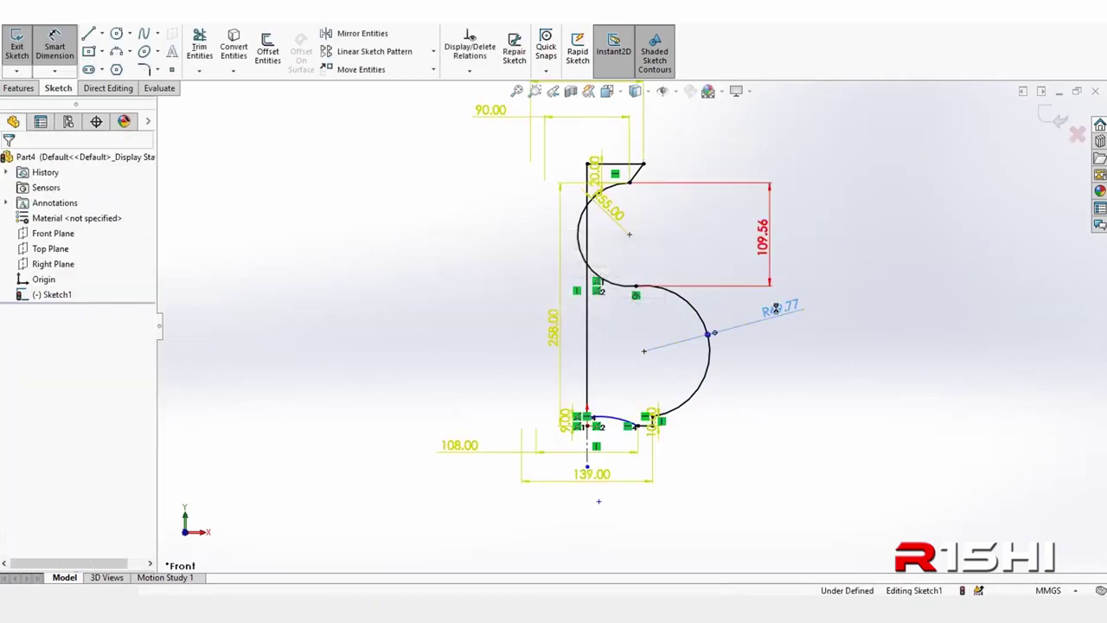
- Try changing the R69.77 radius to 265, dismissing the invalid-geometry and empty-value errors
double_click(777, 308)
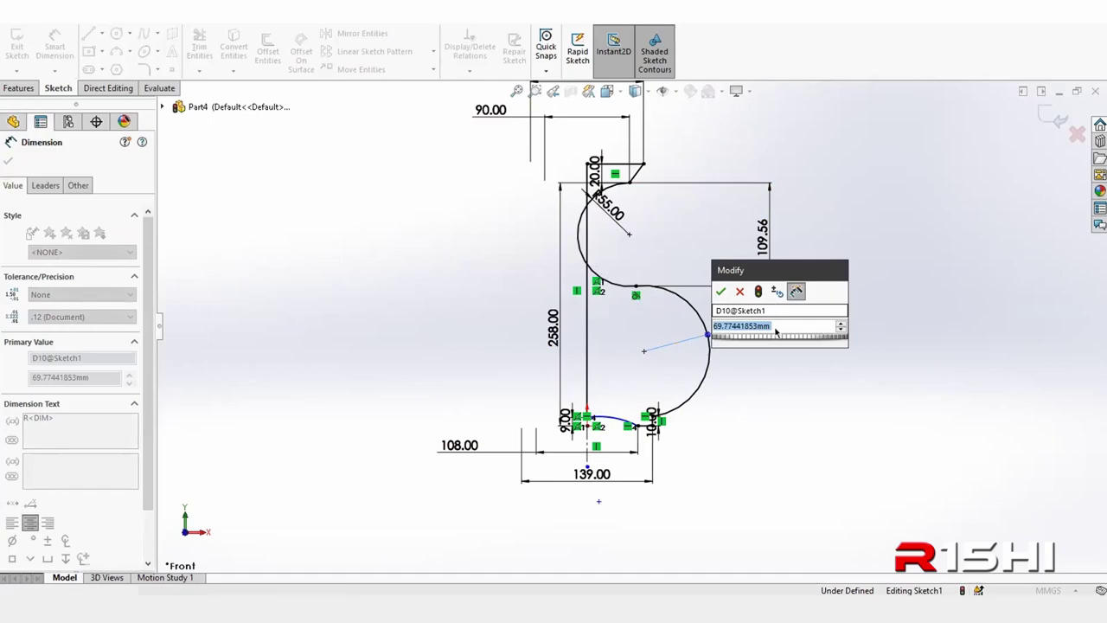
type("265")
key("Return")
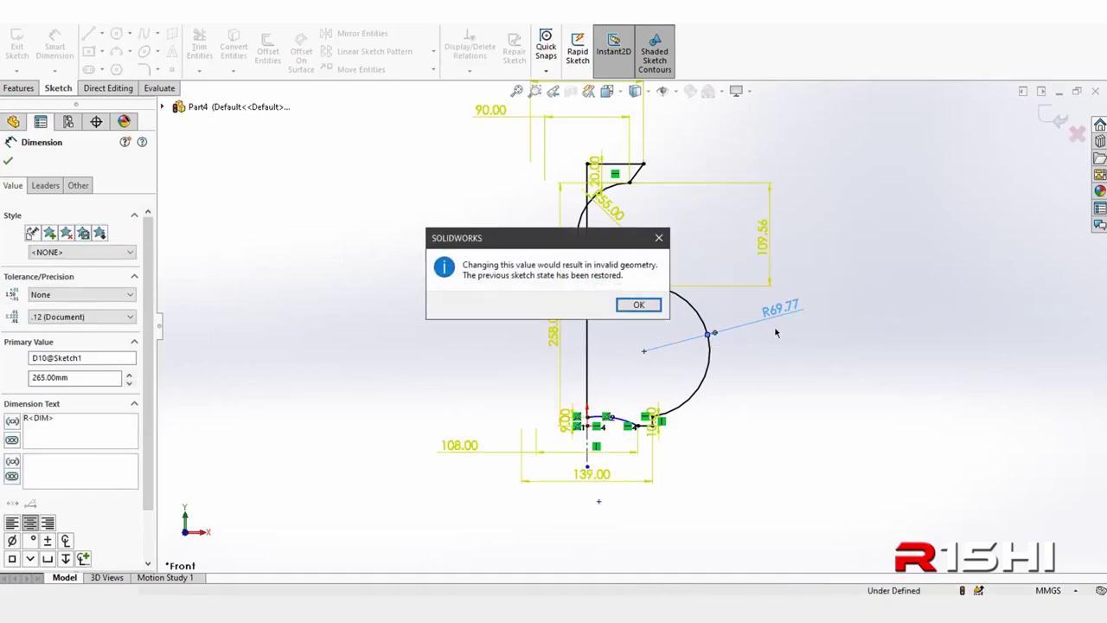
left_click(639, 307)
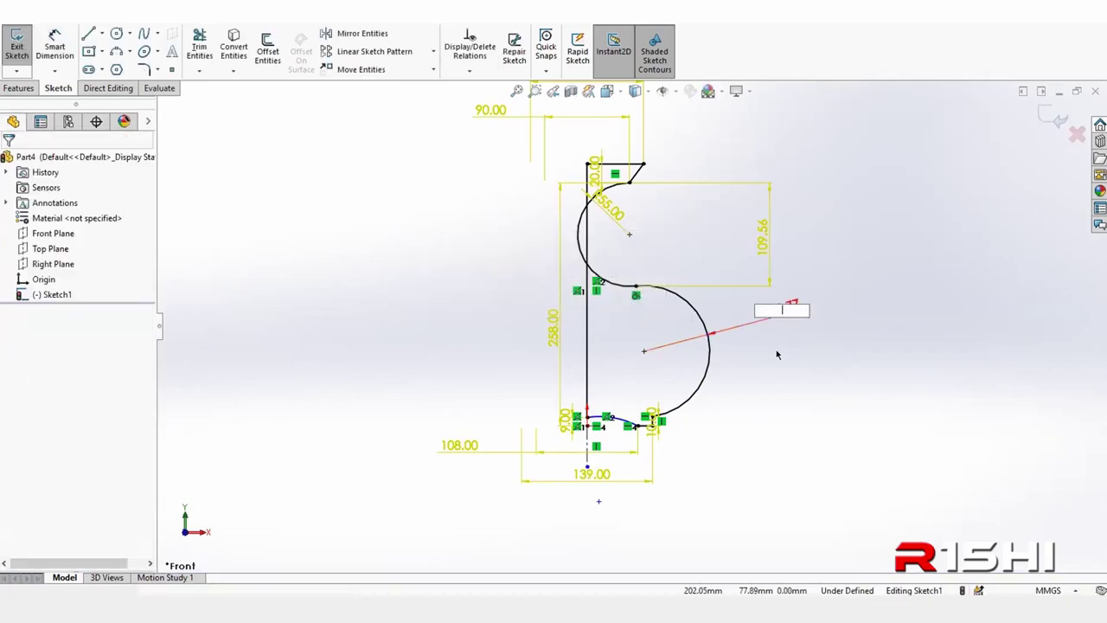
key("Return")
left_click(637, 303)
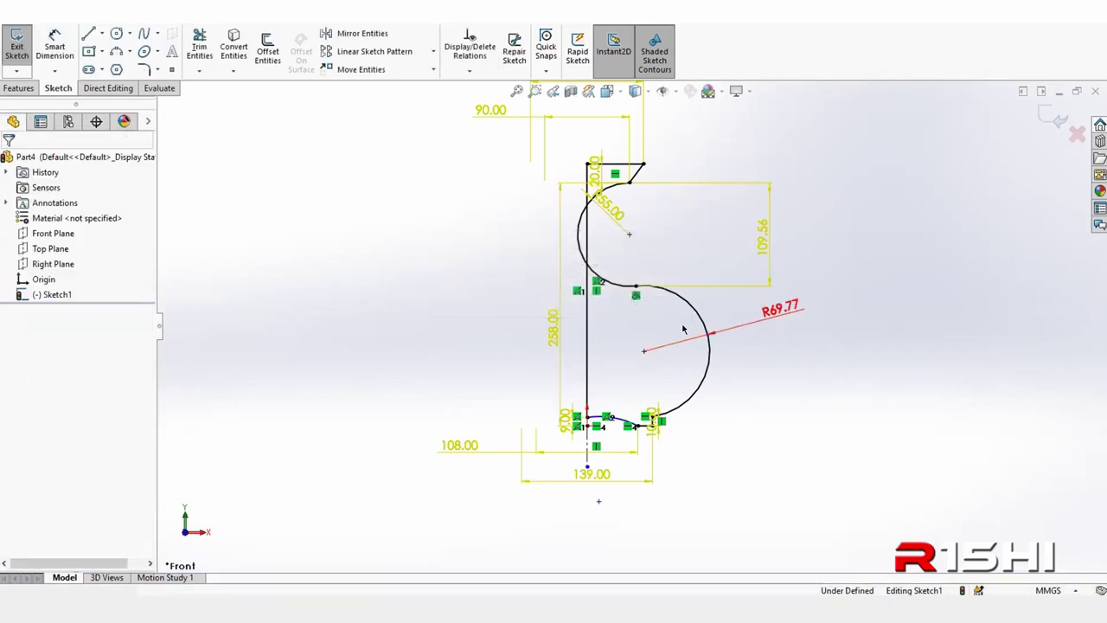
left_click(735, 334)
key("Escape")
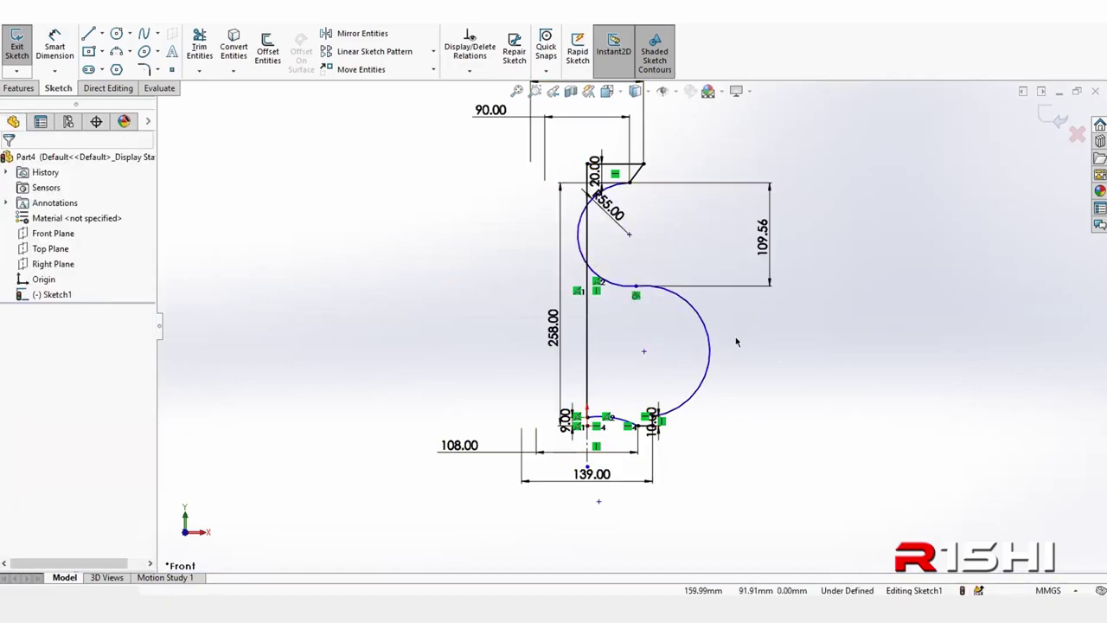
- Select the tangent point between the arcs and try dragging it sideways
left_click(629, 235)
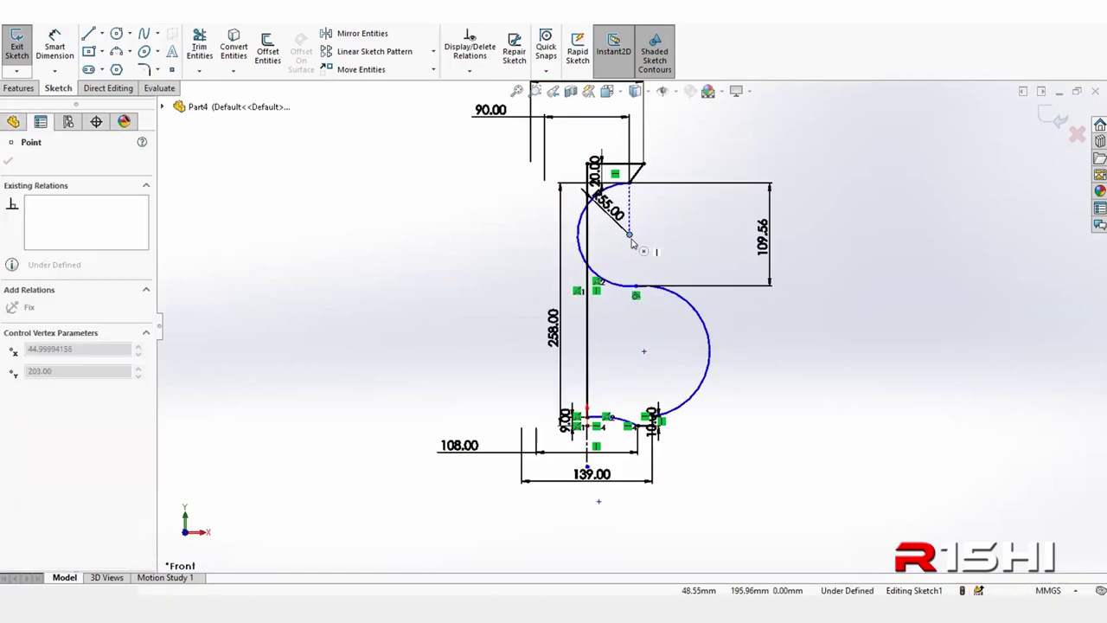
left_click(637, 285)
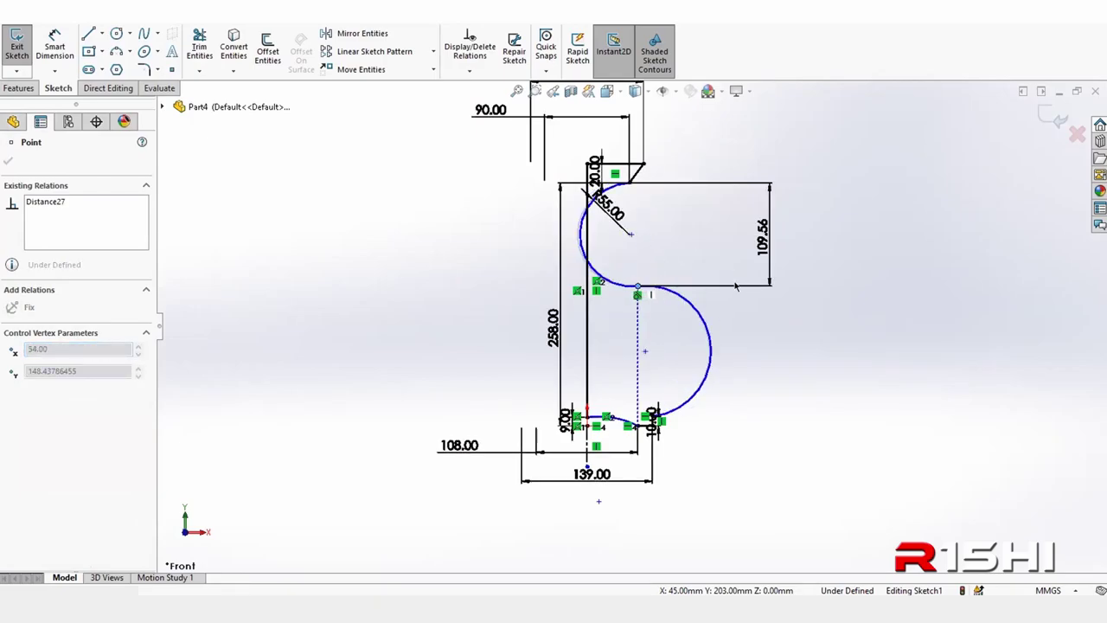
left_click(638, 286)
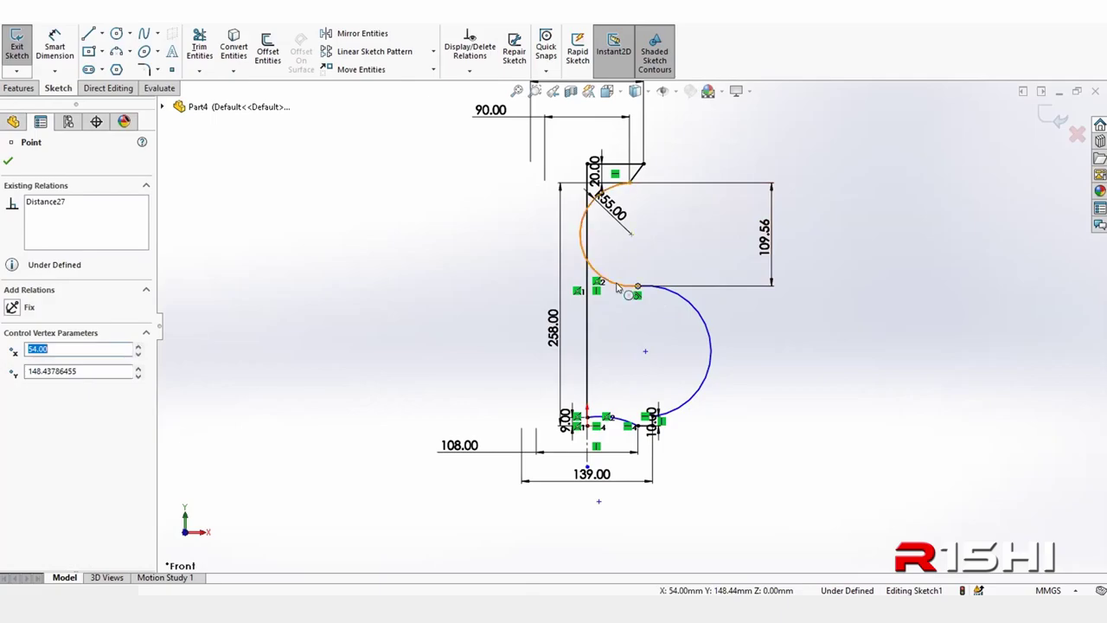
left_click_drag(637, 285, 700, 284)
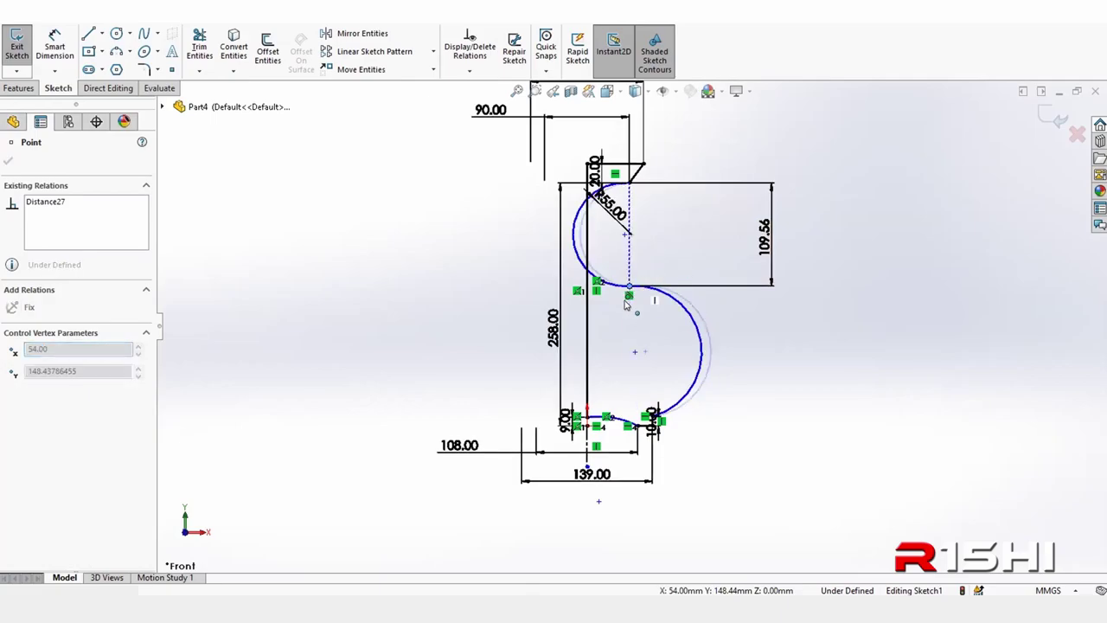
- After 53 is rejected again, delete the 109.56 dimension and the upper arc
double_click(765, 236)
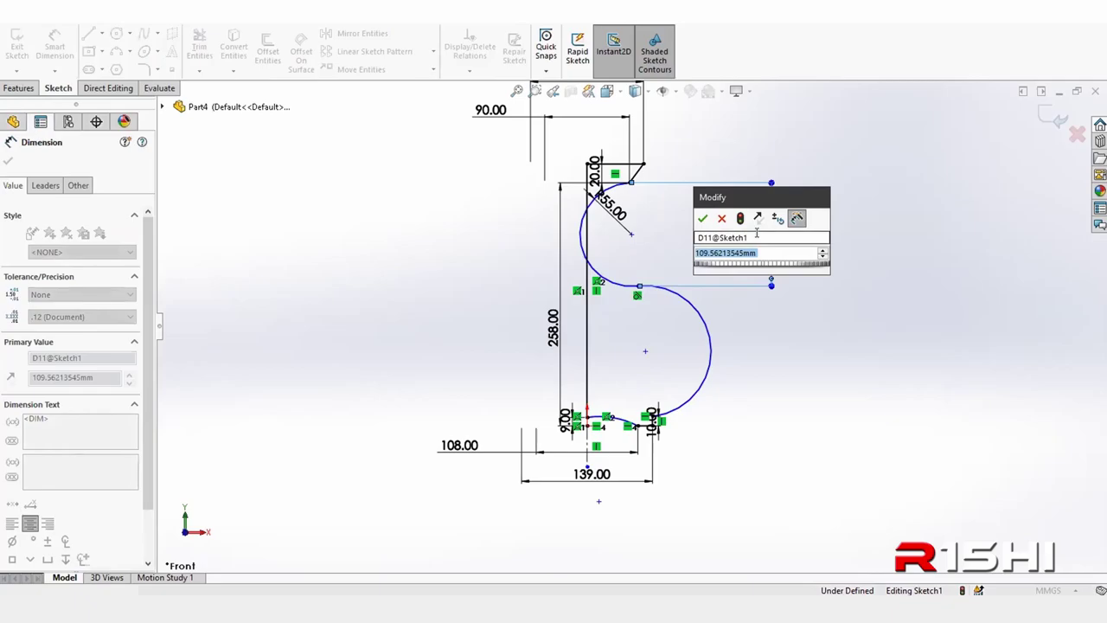
type("53")
key("Return")
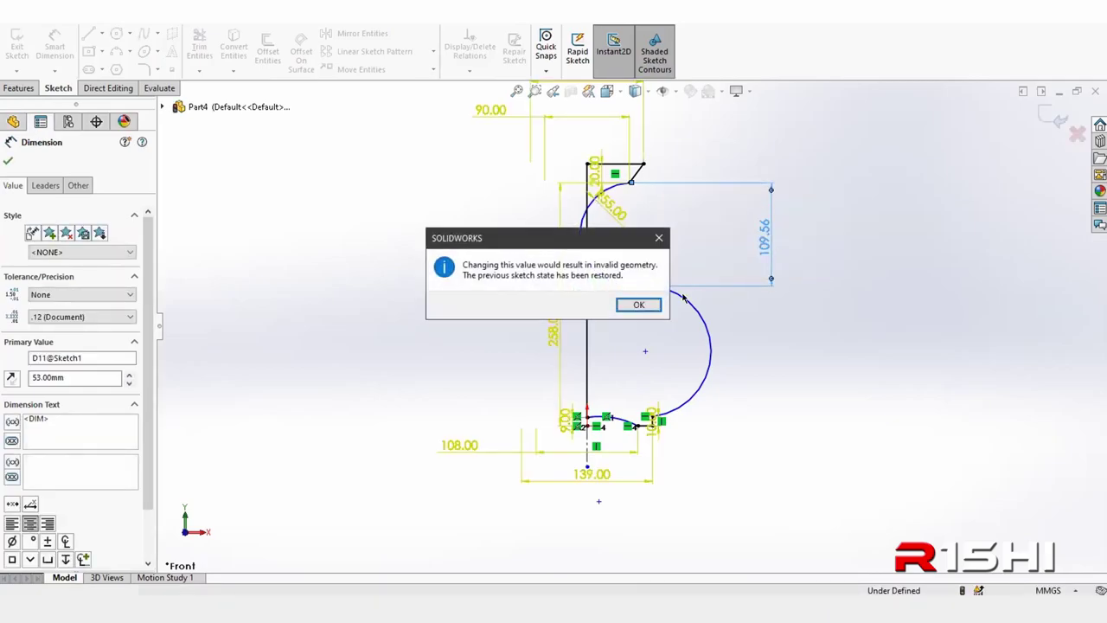
left_click(626, 306)
left_click(824, 333)
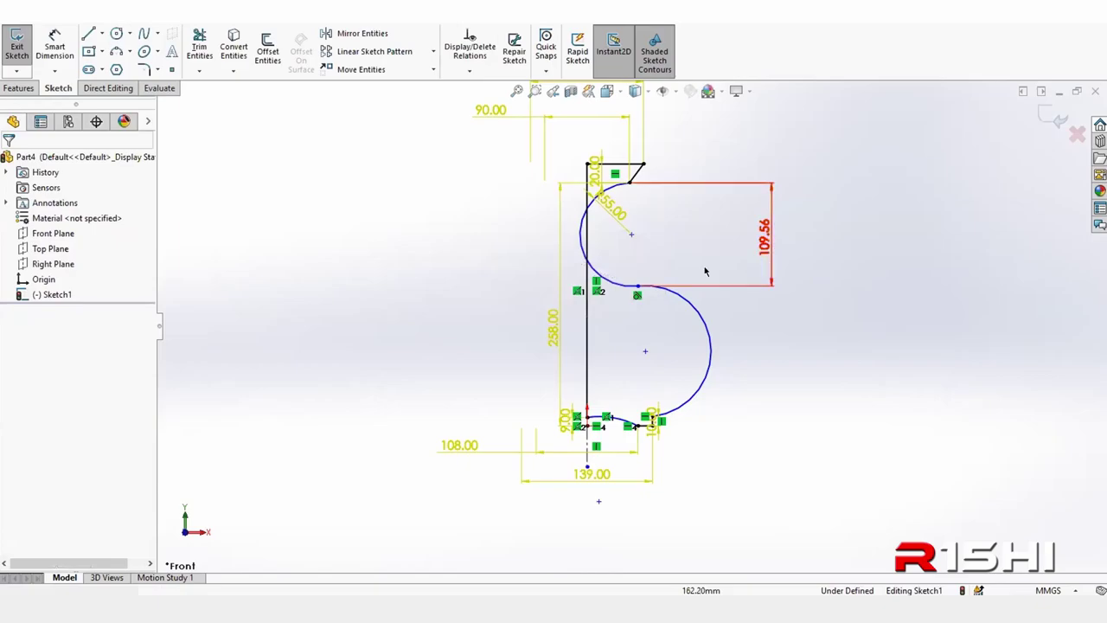
left_click(772, 274)
key("Delete")
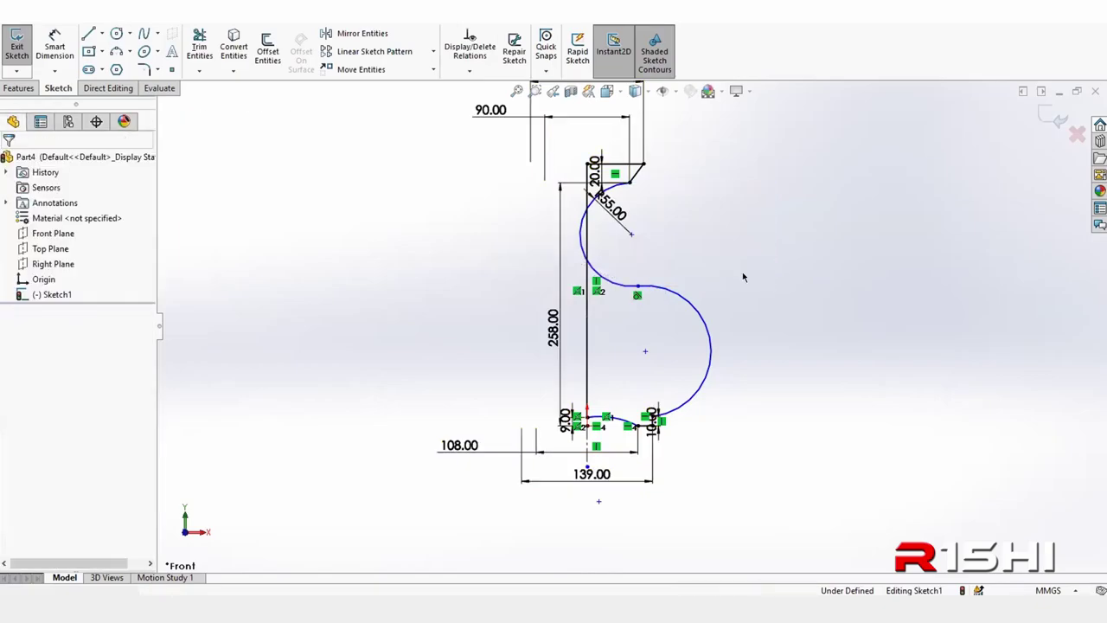
left_click(633, 286)
key("Delete")
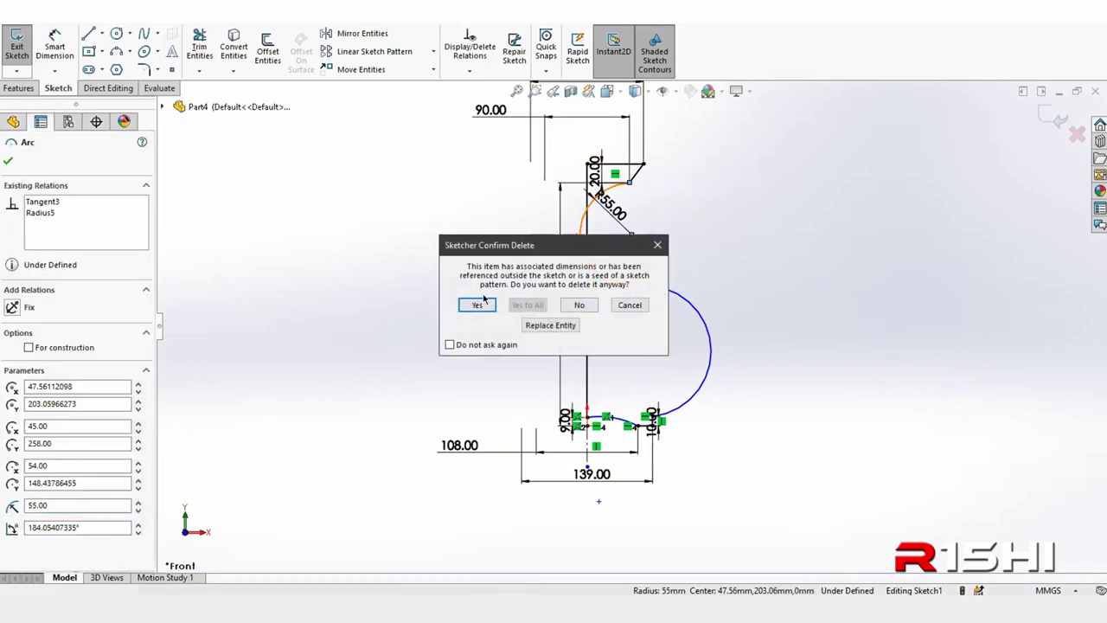
- Confirm the upper arc deletion and draw a new 3-point arc bulging left below the chamfer
left_click(477, 305)
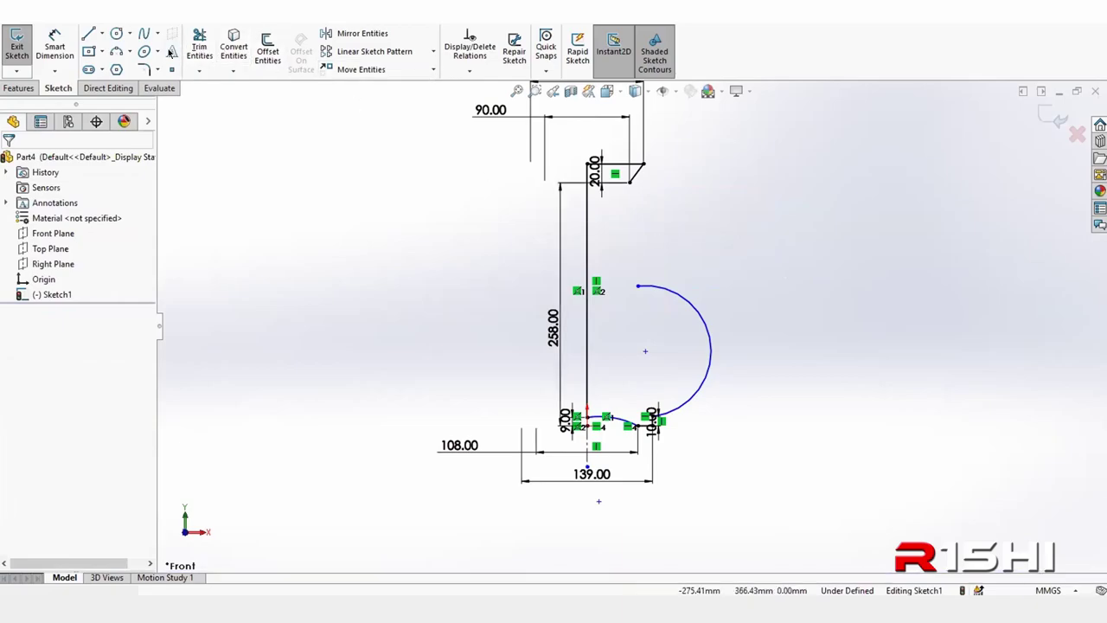
left_click(116, 52)
scroll(684, 212, "down", 2)
scroll(657, 204, "down", 2)
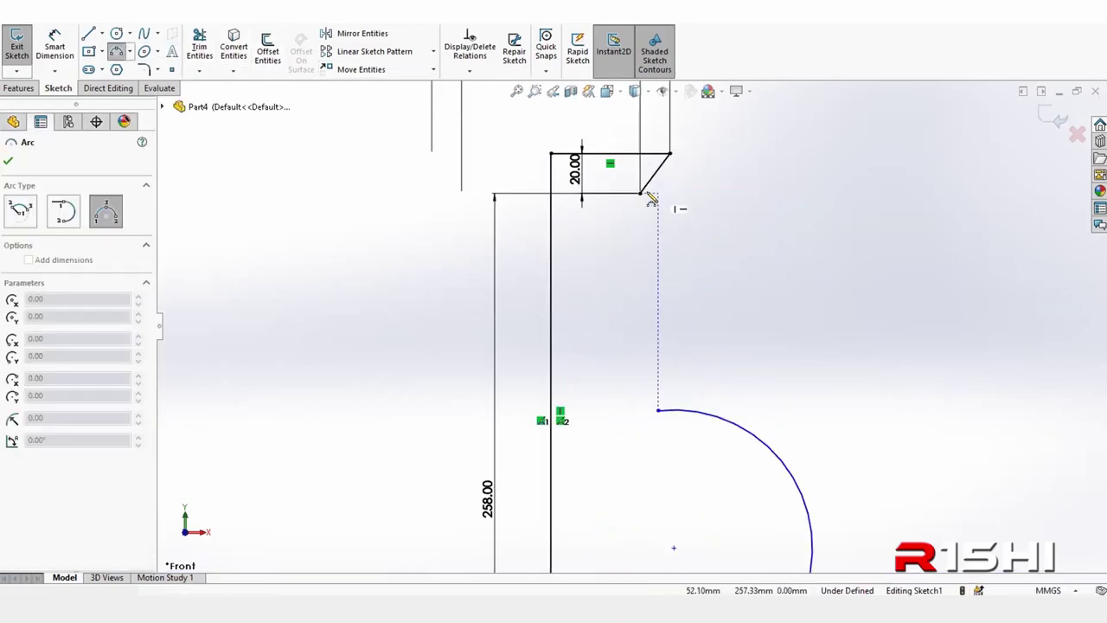
left_click(640, 193)
left_click(640, 334)
left_click(610, 264)
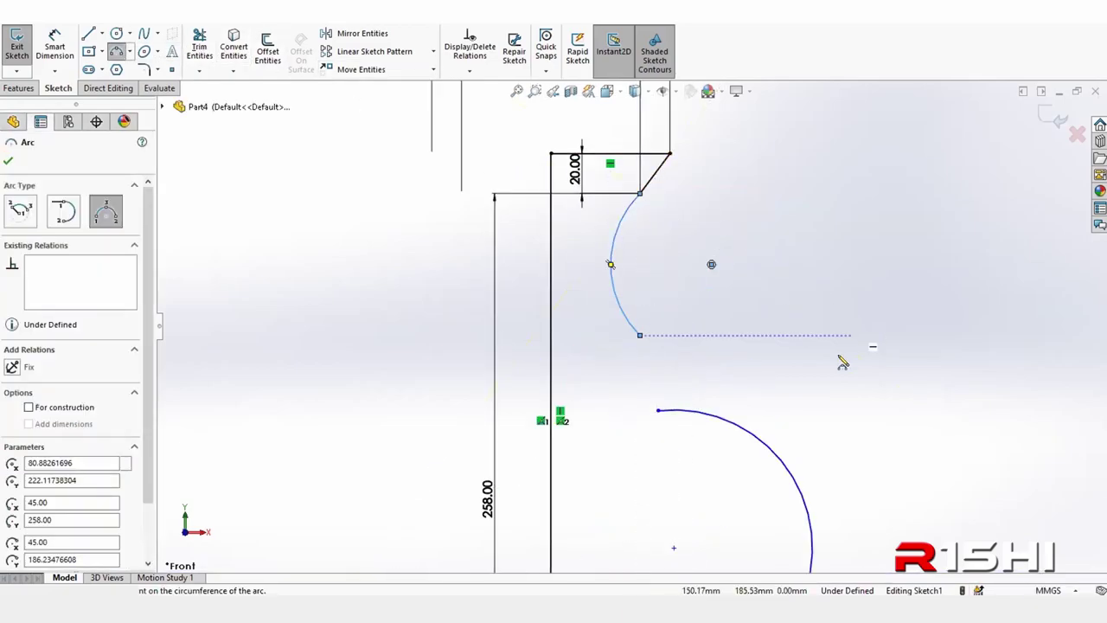
key("Escape")
- Dimension the new arc's height and give it a 55 mm radius
key("d")
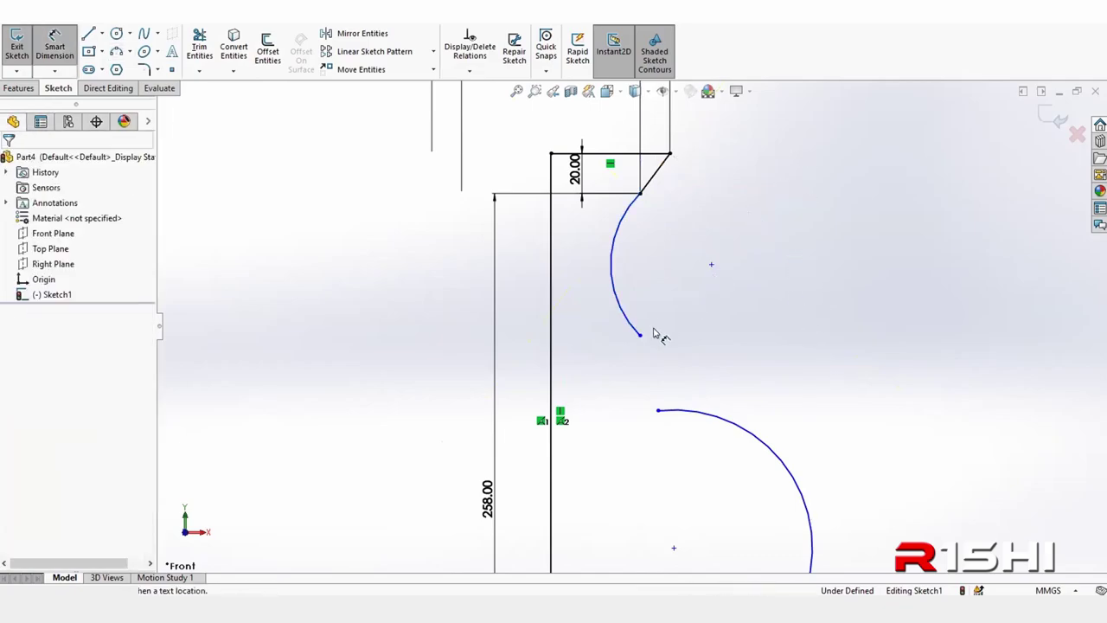
left_click(641, 337)
left_click(639, 194)
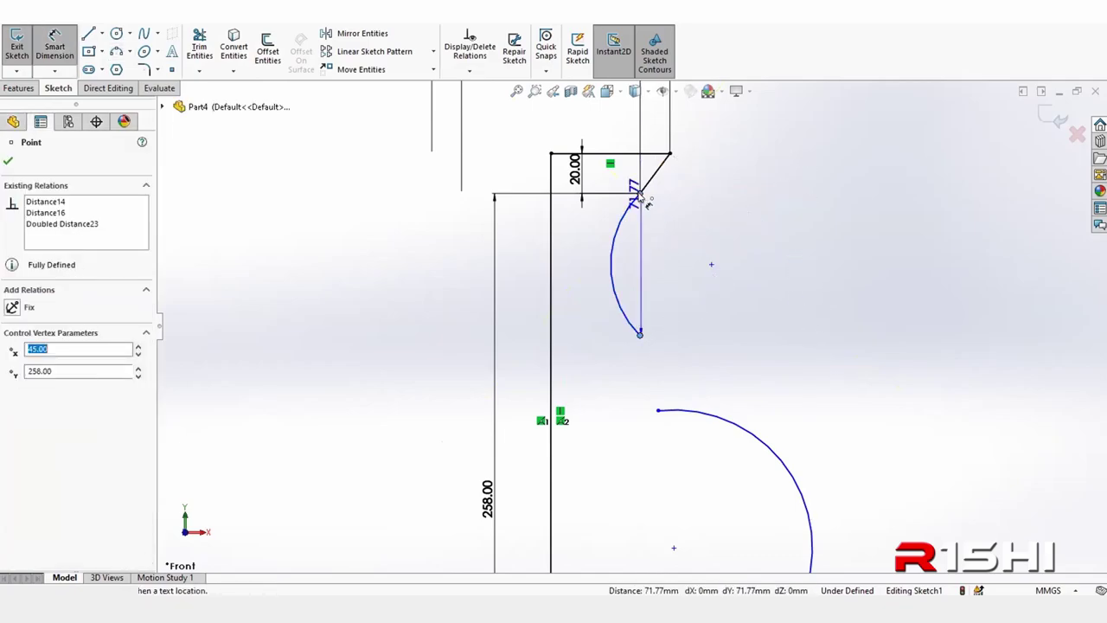
left_click(865, 279)
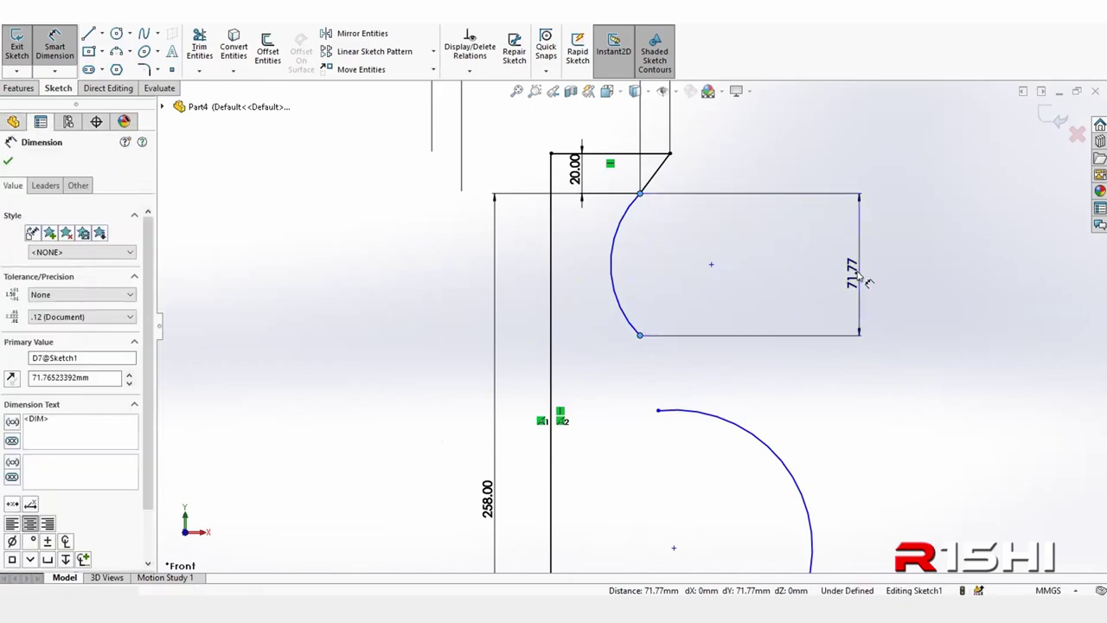
type("5")
type("53")
key("Return")
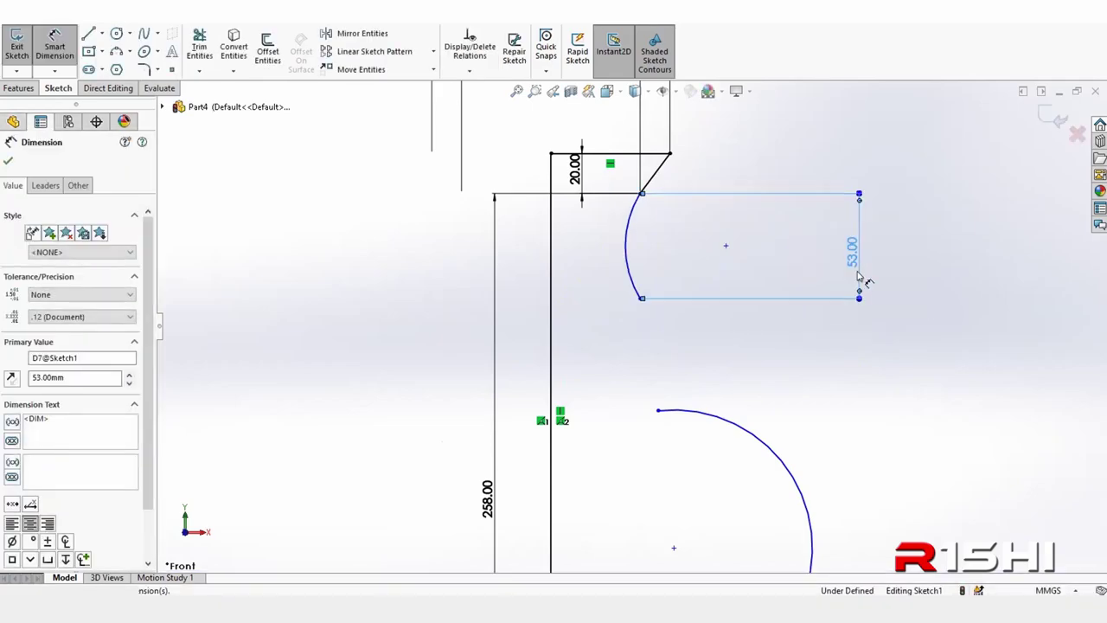
left_click(704, 308)
left_click(628, 266)
left_click(679, 247)
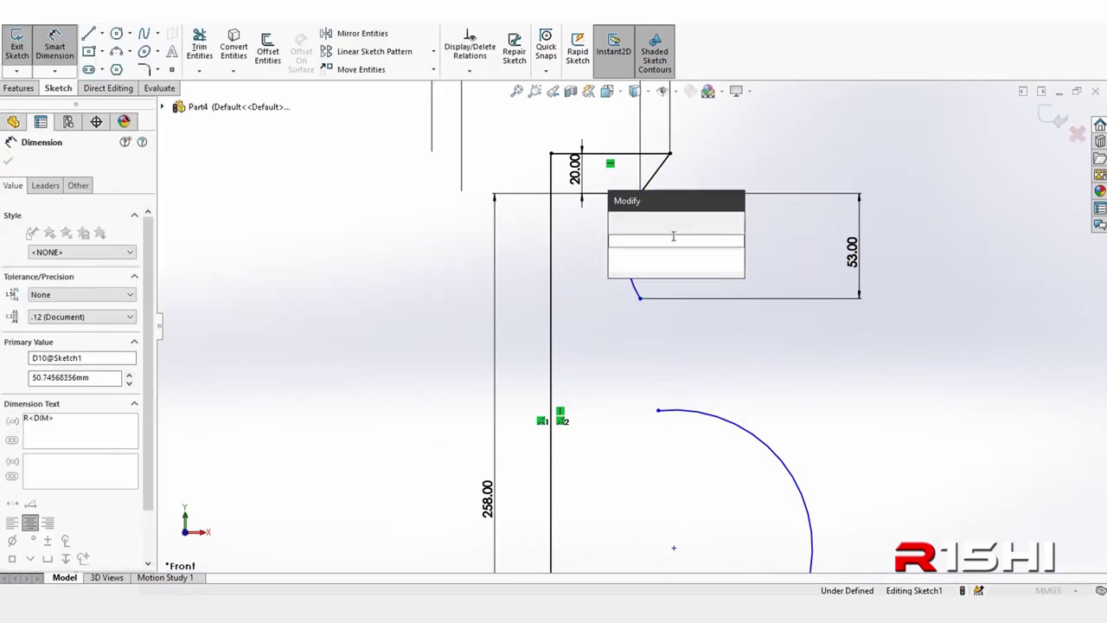
type("55")
key("Return")
left_click(654, 363)
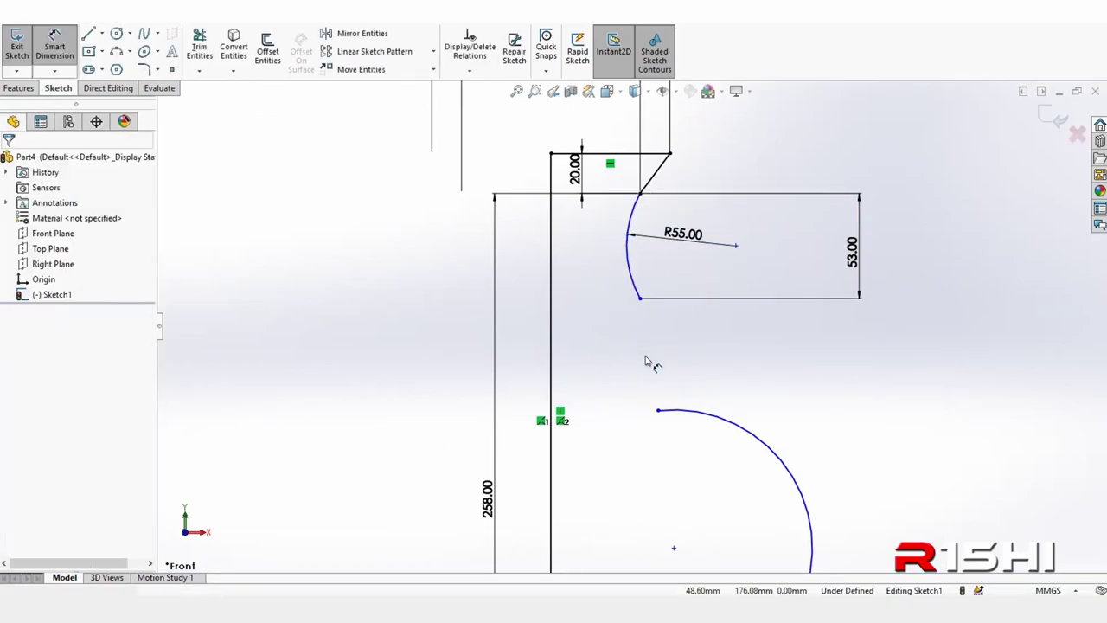
- Join the lower arc's end to the R55 arc and move its centre to shrink the bulge
right_click(802, 152)
left_click(858, 196)
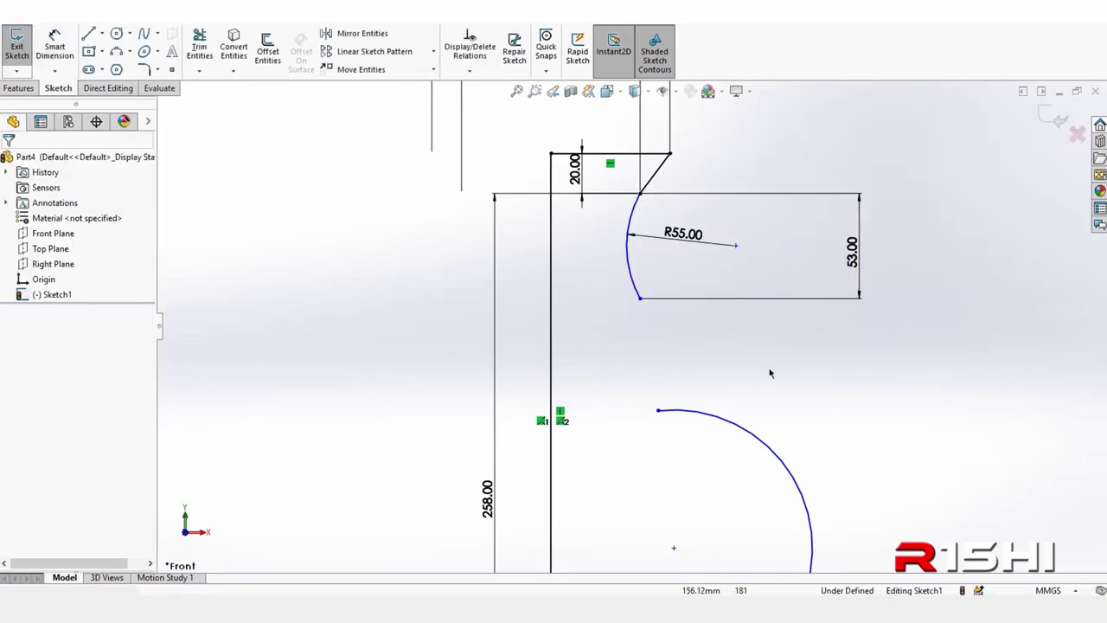
left_click_drag(655, 416, 642, 300)
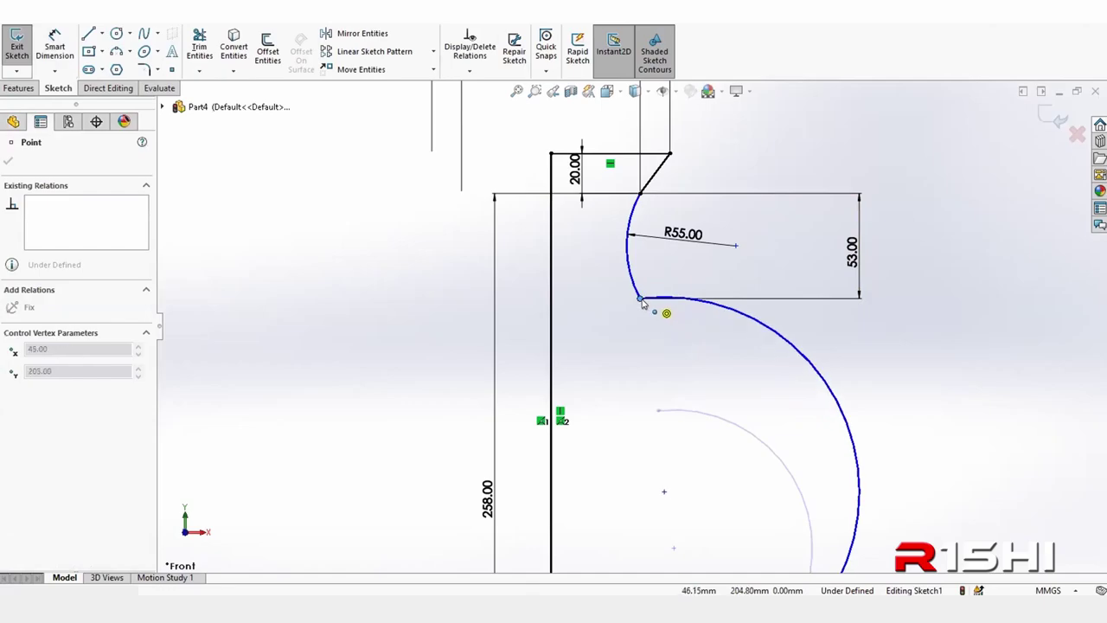
left_click(673, 370)
scroll(657, 364, "up", 3)
left_click(688, 375)
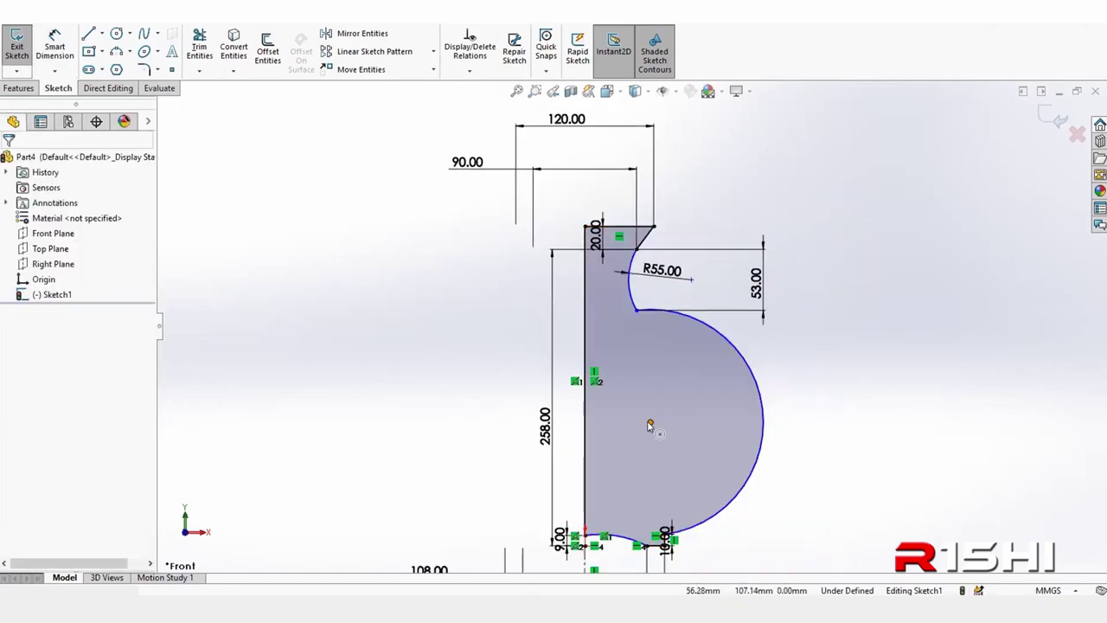
mouse_move(650, 422)
left_mouse_down()
mouse_move(610, 427)
mouse_move(653, 421)
left_mouse_up()
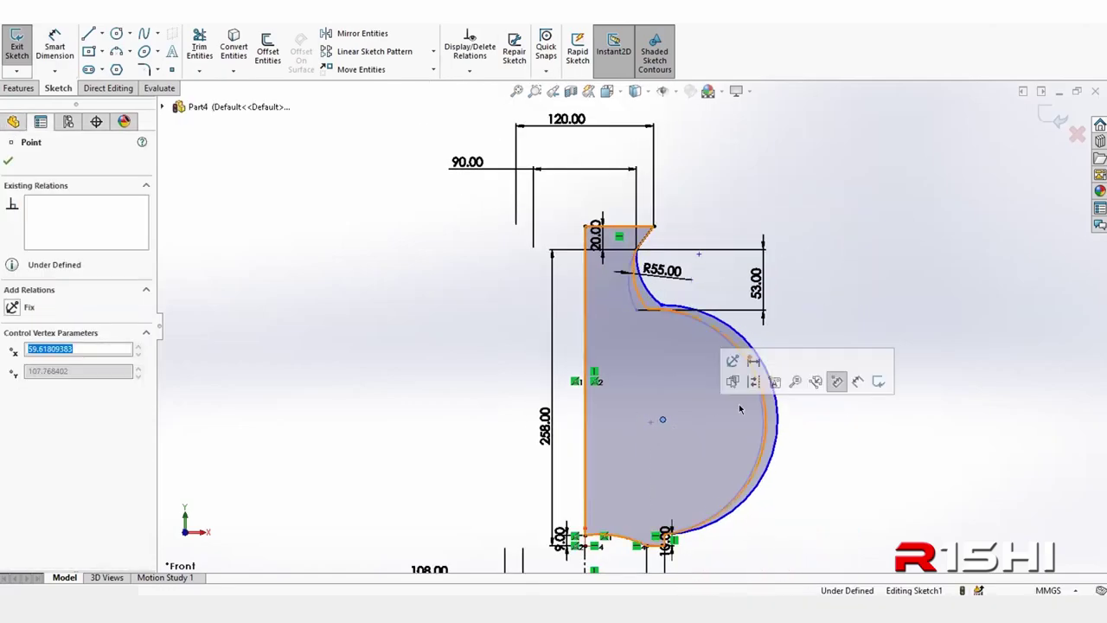
left_click(925, 463)
- Make the large side arc tangent to the R55 neck arc
left_click(671, 313)
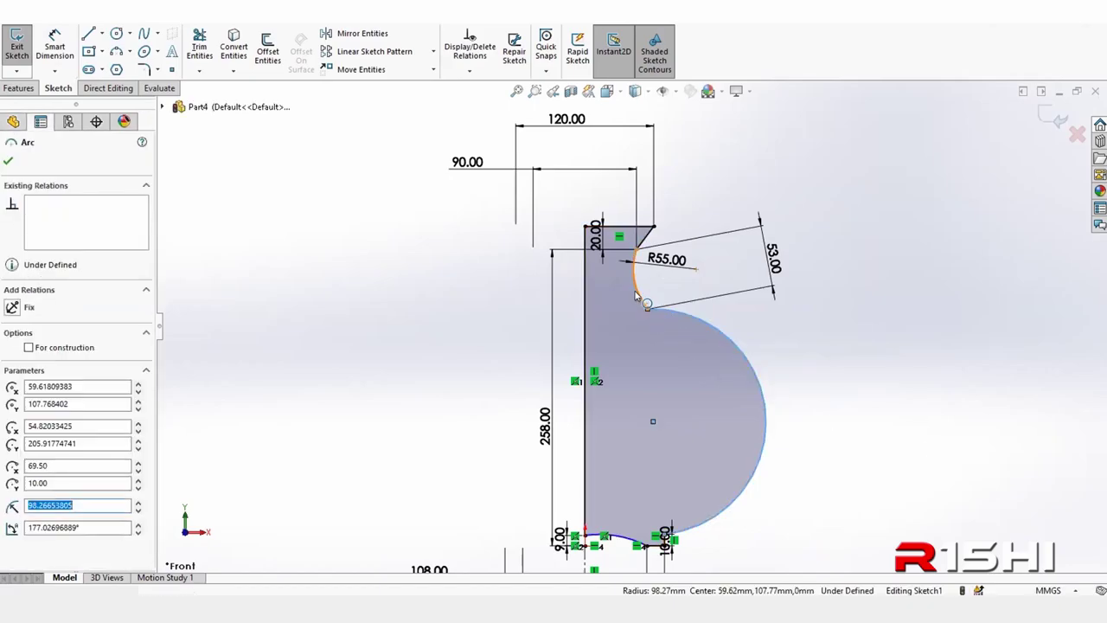
left_click(637, 294, "ctrl")
left_click(781, 250)
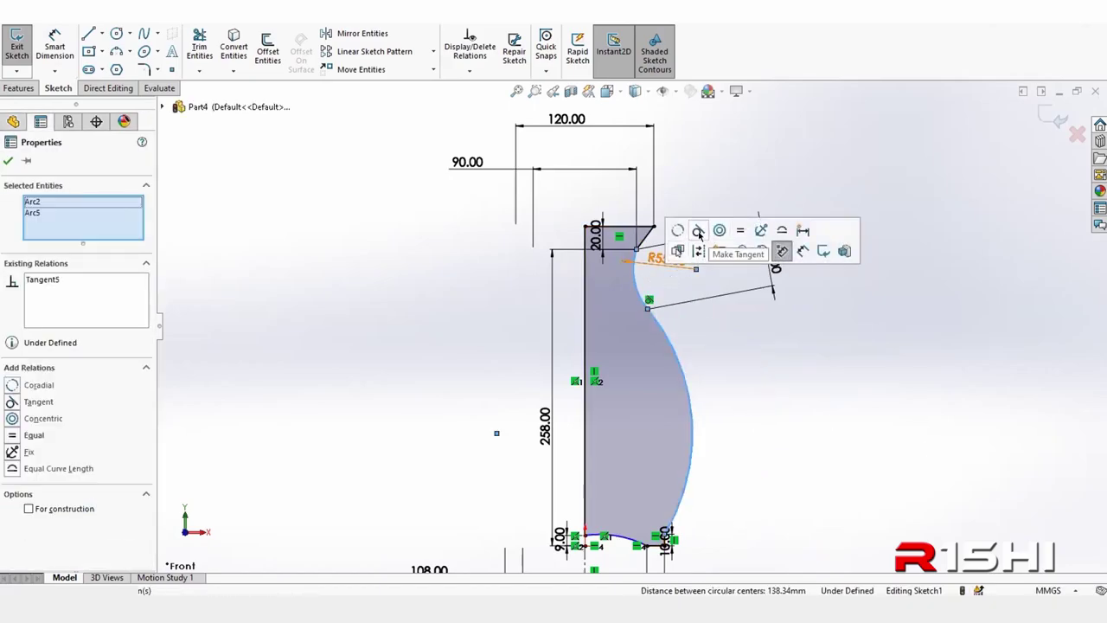
left_click(803, 403)
middle_click_drag(799, 308, 736, 316, "ctrl")
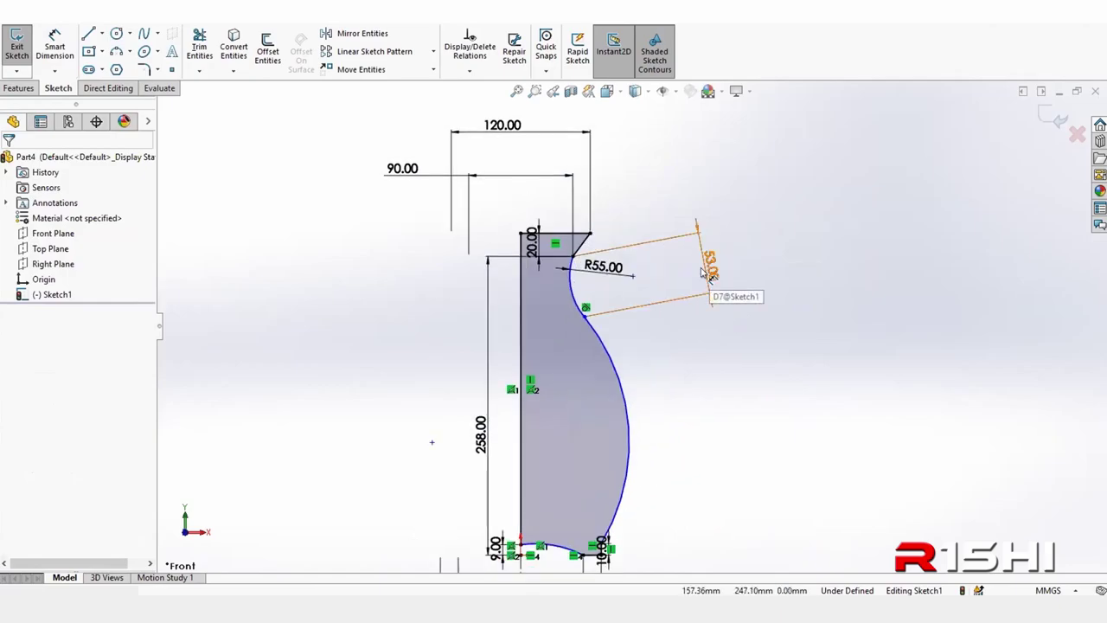
- Replace the angled 53 dimension with a vertical 53 mm neck height
left_click(707, 298)
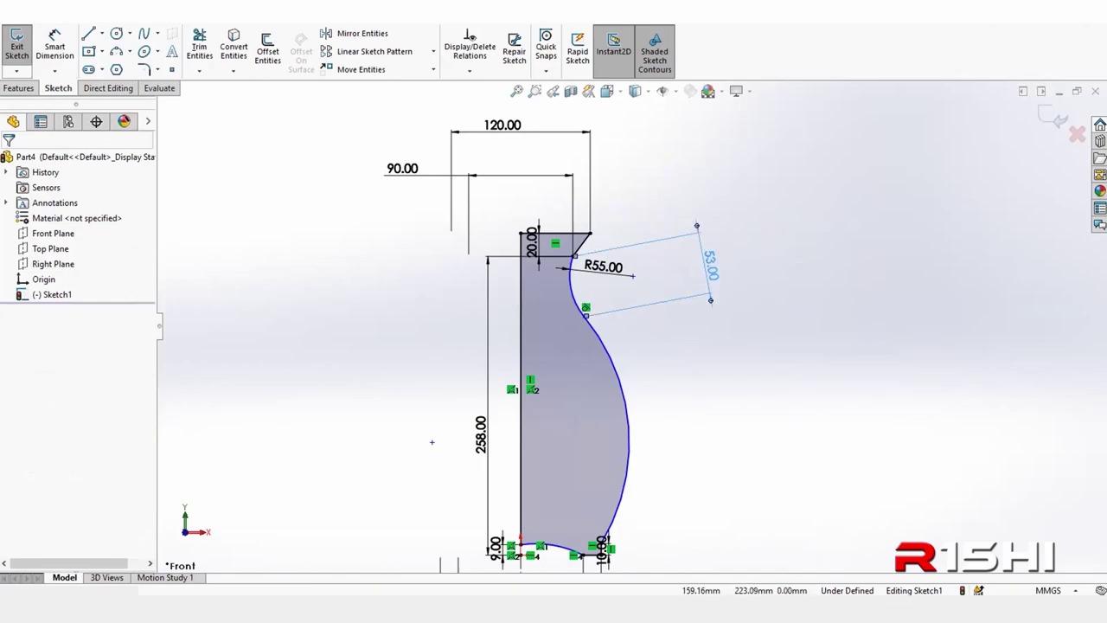
key("Delete")
key("d")
left_click(585, 316)
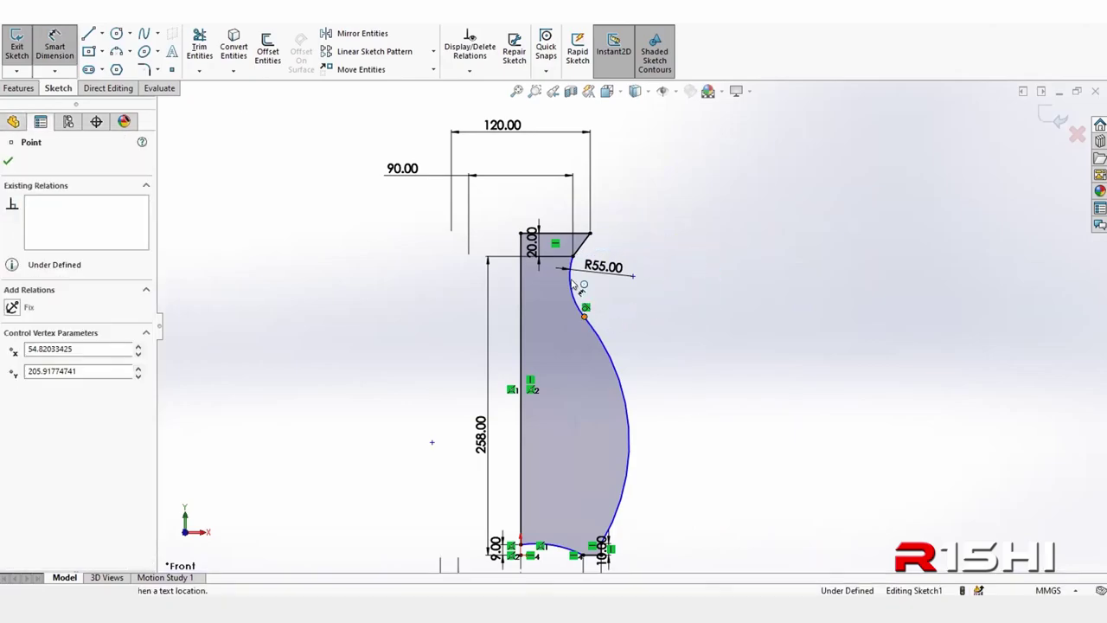
left_click(571, 258)
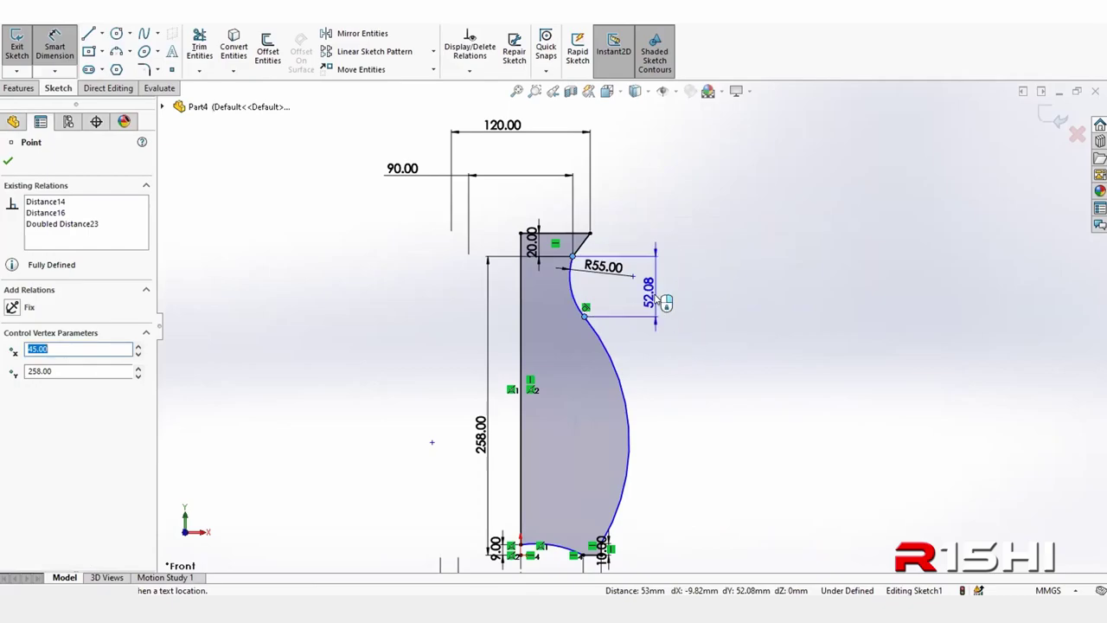
left_click(662, 322)
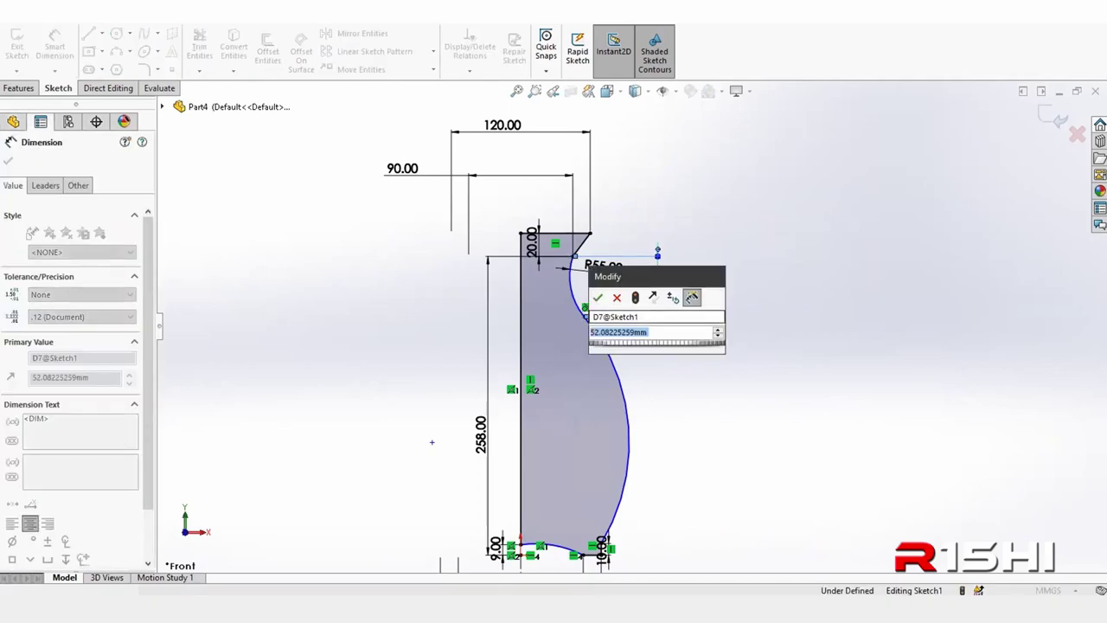
type("53")
key("Return")
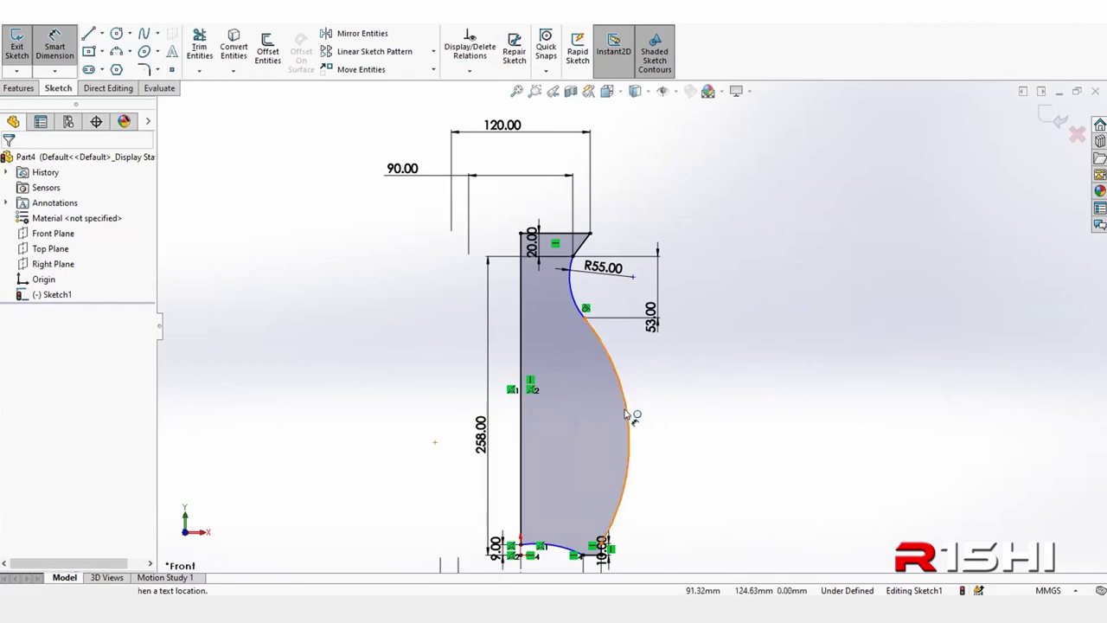
- Dimension the side arc to R265 and the bottom arc to R200
left_click(629, 424)
left_click(692, 396)
type("265")
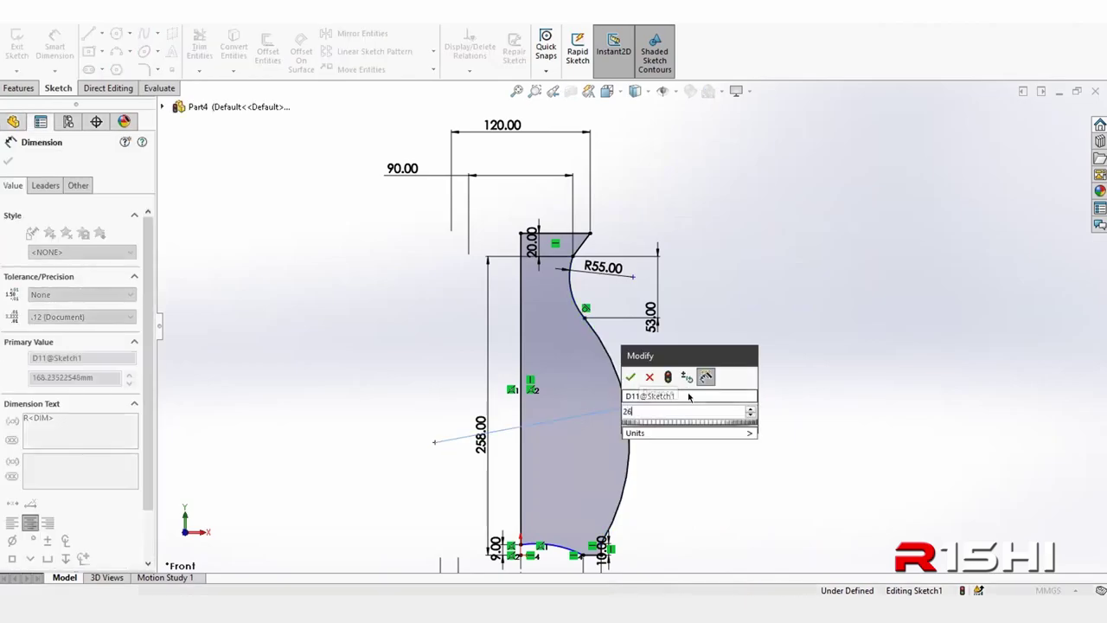
key("Return")
scroll(622, 415, "up", 1)
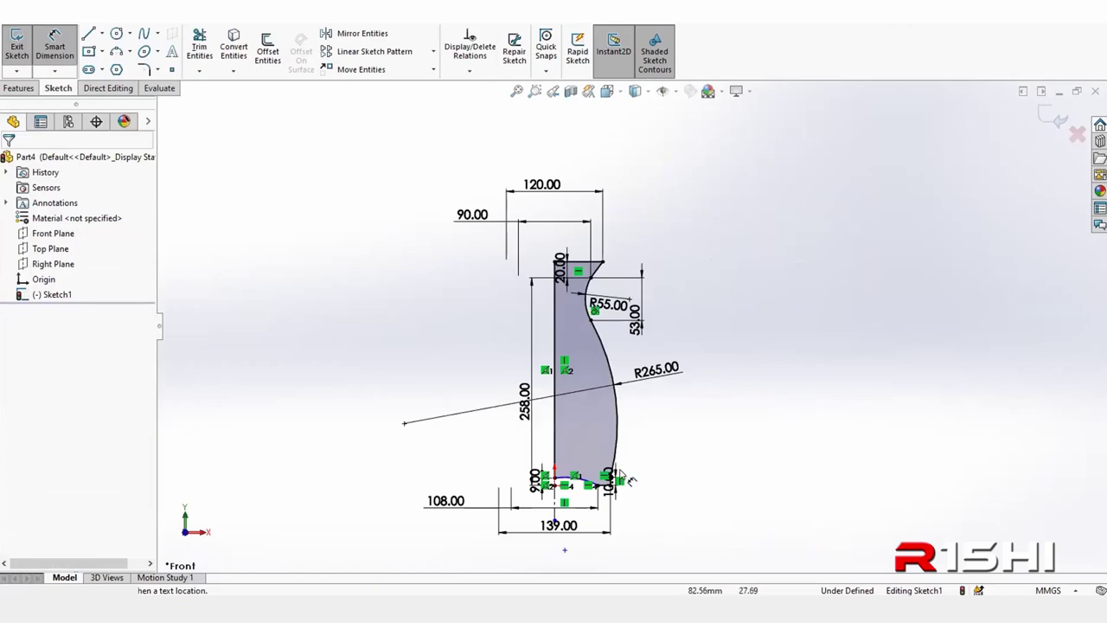
scroll(588, 501, "down", 1)
scroll(571, 397, "down", 4)
scroll(568, 397, "down", 2)
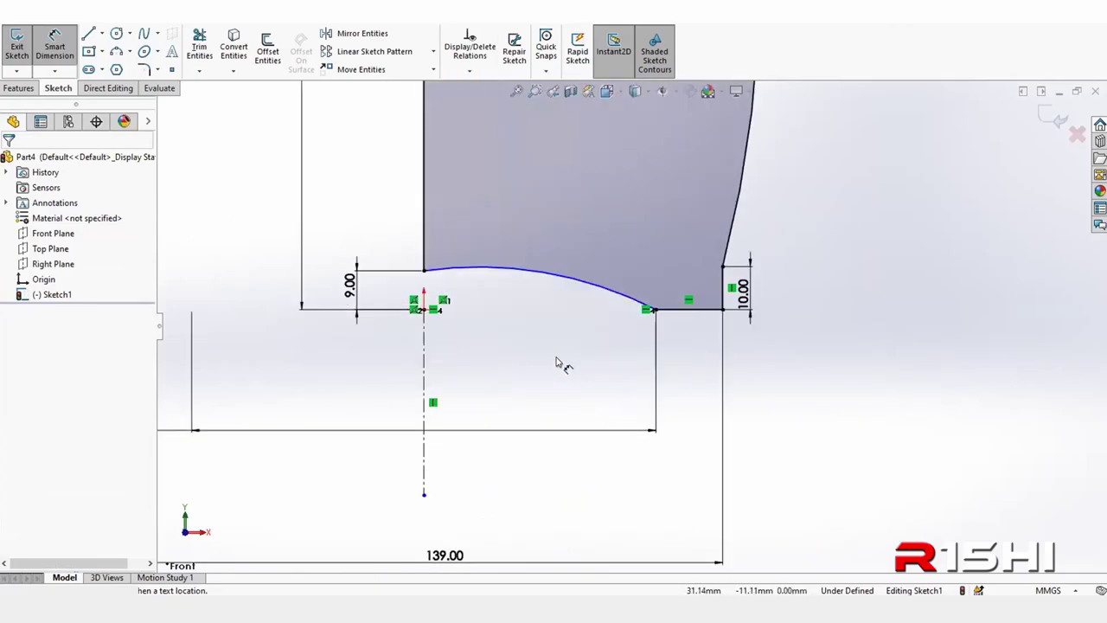
scroll(482, 353, "down", 1)
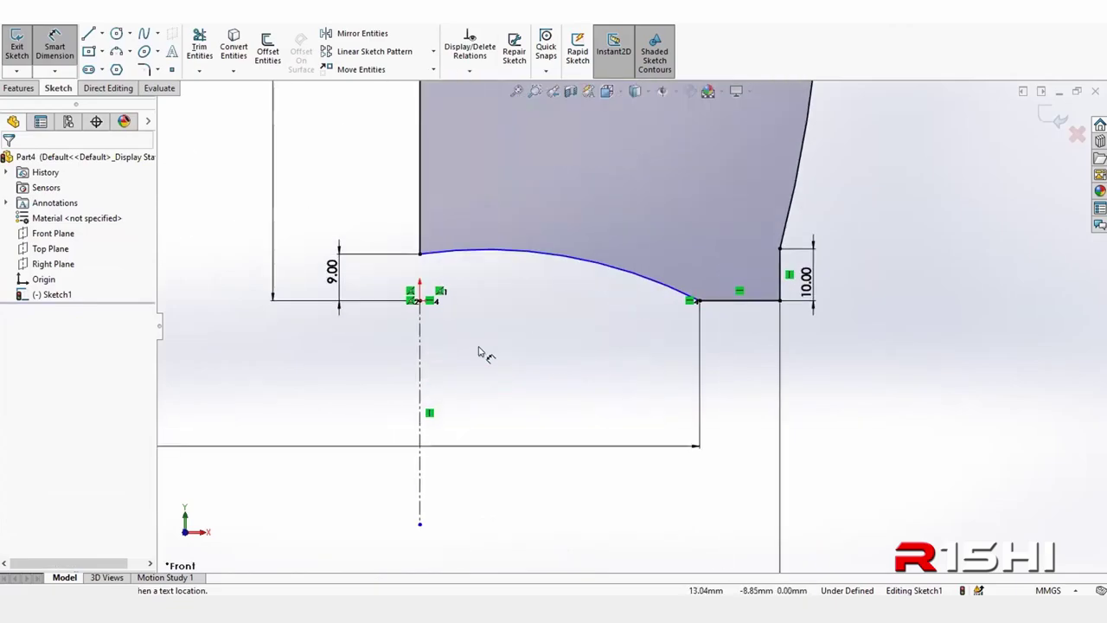
left_click(562, 261)
left_click(566, 315)
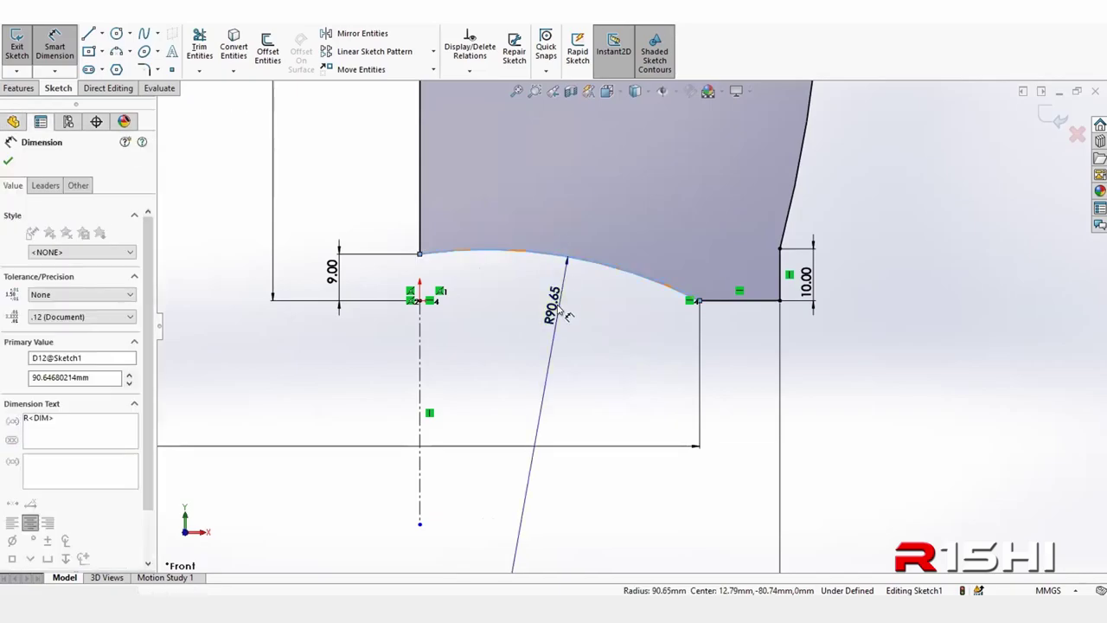
left_click(558, 308)
type("200")
key("Return")
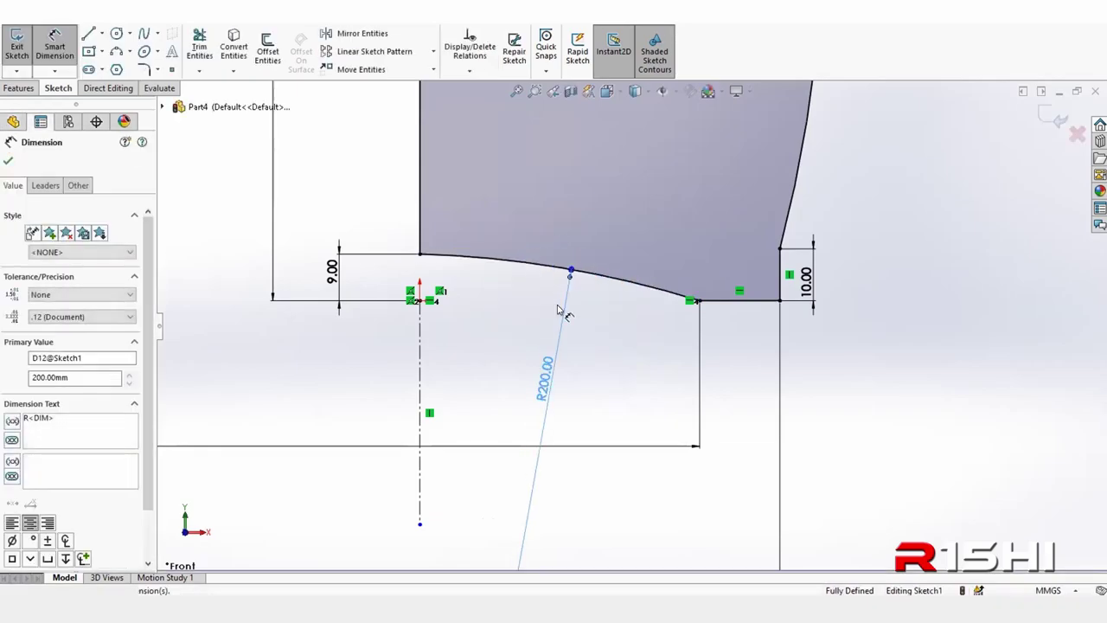
left_click(616, 342)
- Stop dimensioning and check the now fully defined vase profile
scroll(440, 340, "up", 2)
scroll(450, 346, "up", 2)
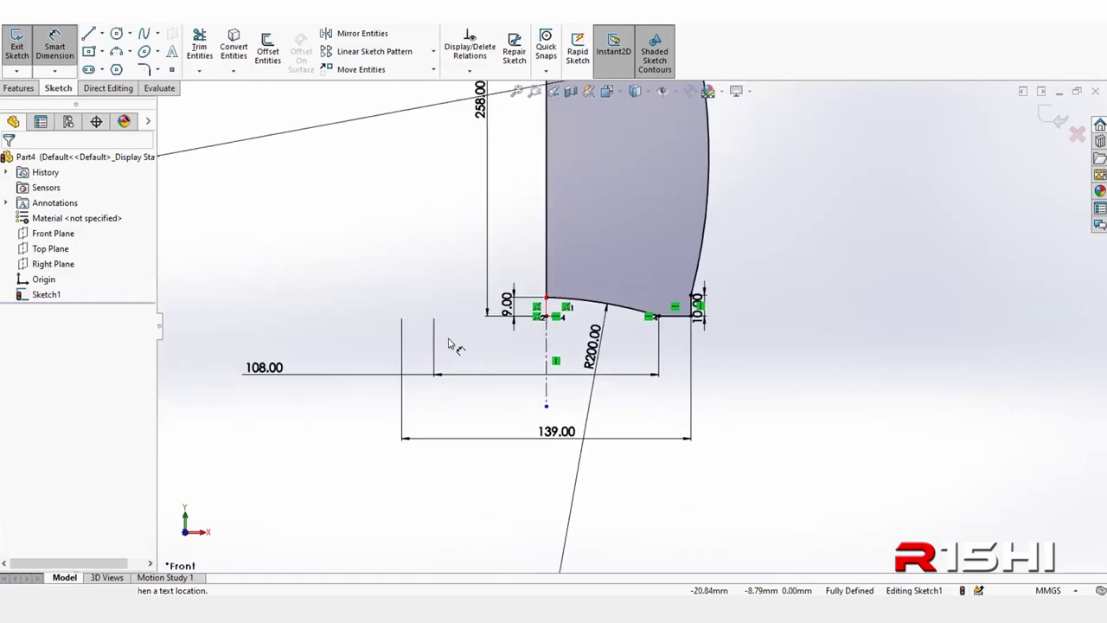
scroll(475, 368, "up", 1)
scroll(479, 368, "up", 1)
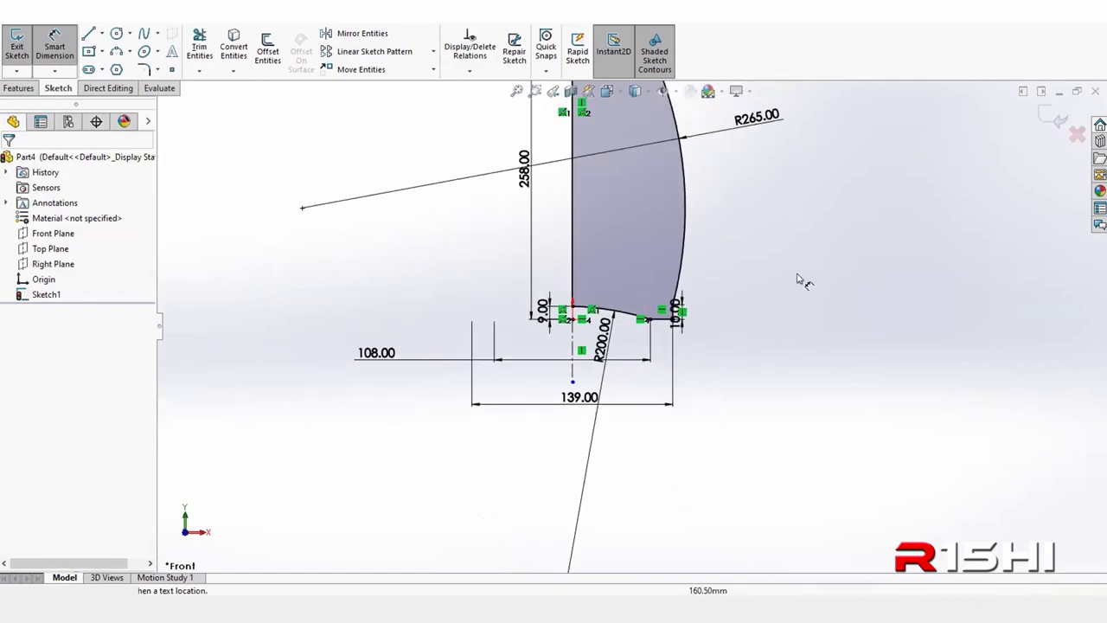
right_click(793, 217)
left_click(830, 254)
scroll(619, 335, "down", 3)
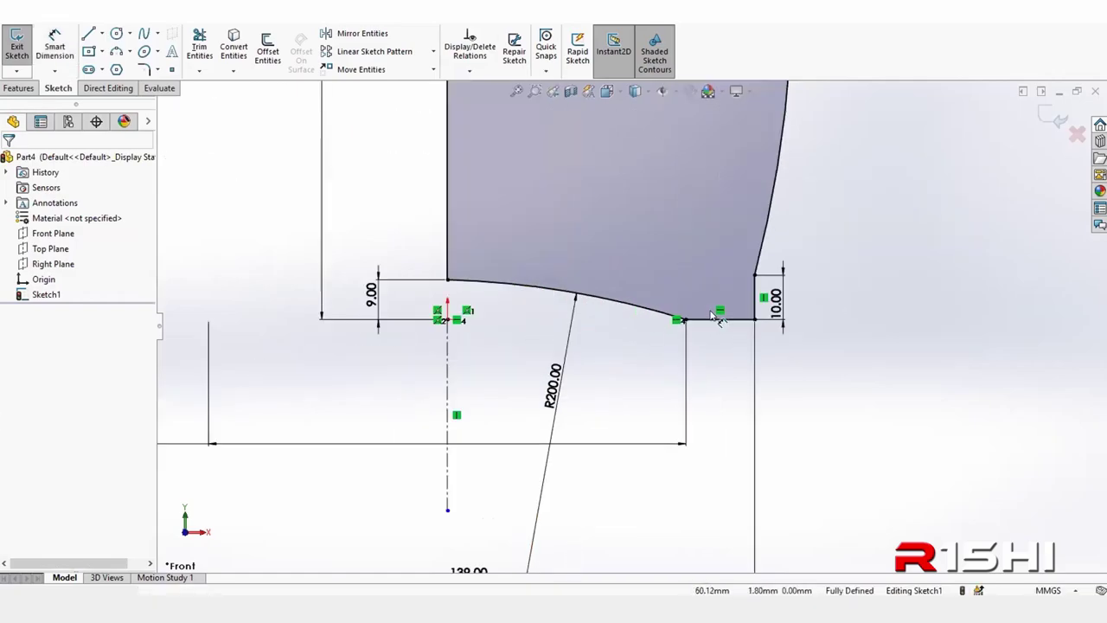
scroll(680, 378, "up", 1)
scroll(635, 457, "up", 2)
scroll(635, 464, "up", 2)
scroll(634, 464, "up", 1)
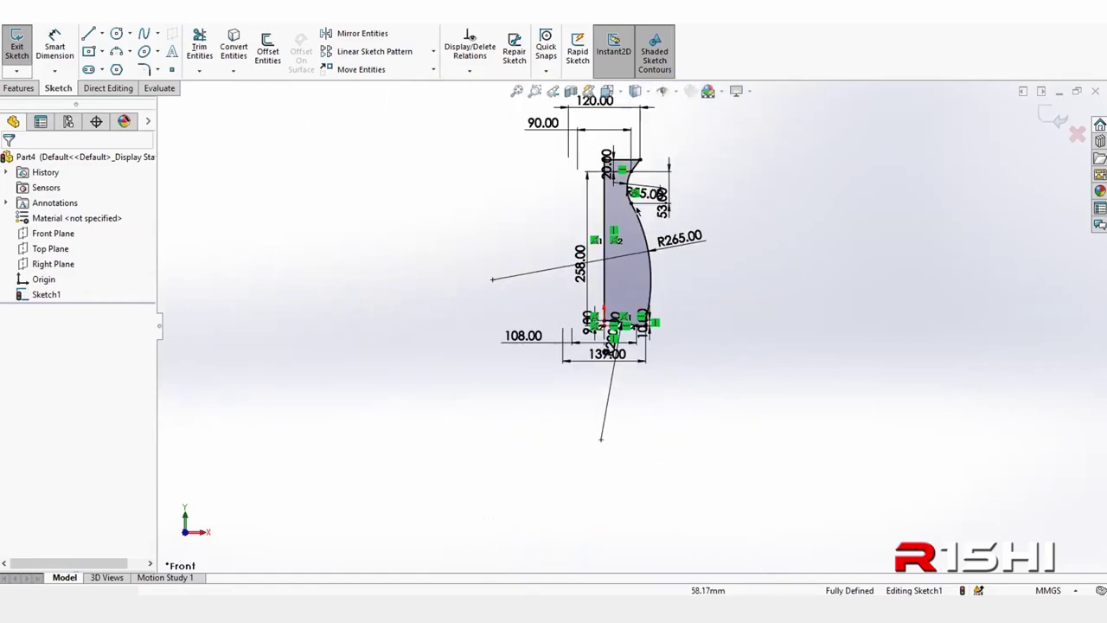
scroll(636, 209, "down", 1)
scroll(637, 209, "down", 1)
scroll(636, 210, "down", 1)
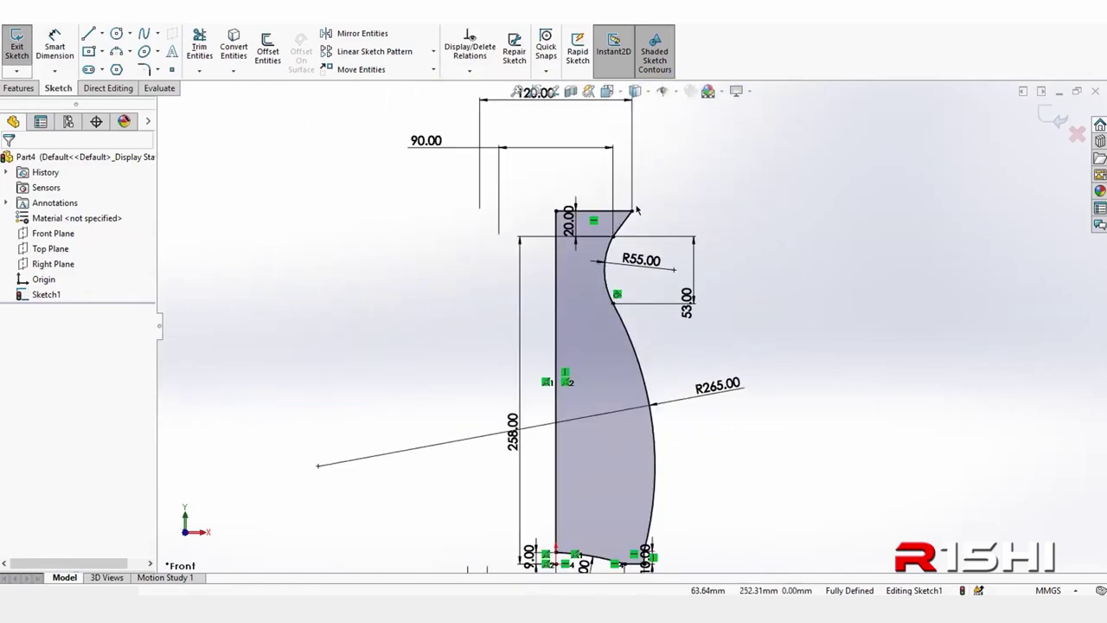
scroll(636, 221, "up", 1)
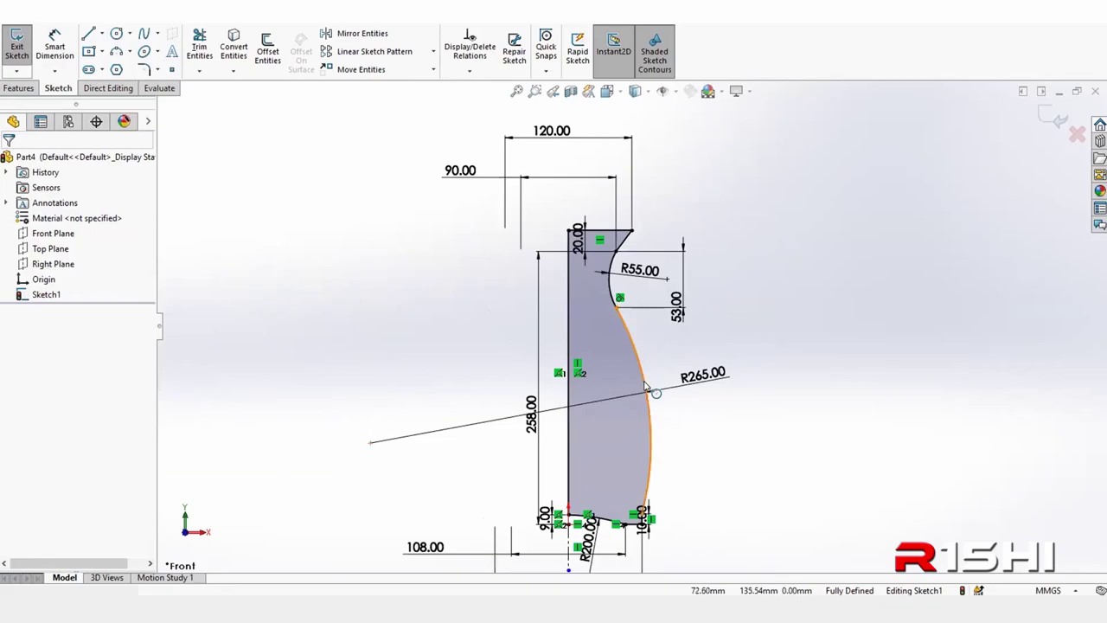
scroll(627, 407, "down", 1)
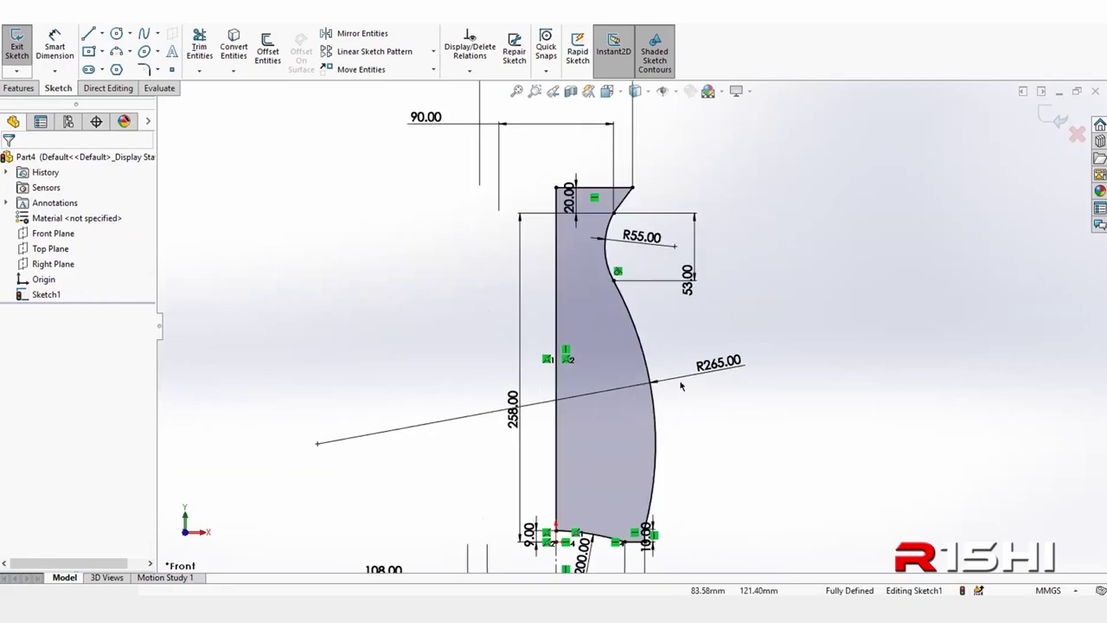
- Exit the sketch and revolve the profile into the solid vase body
left_click(1054, 120)
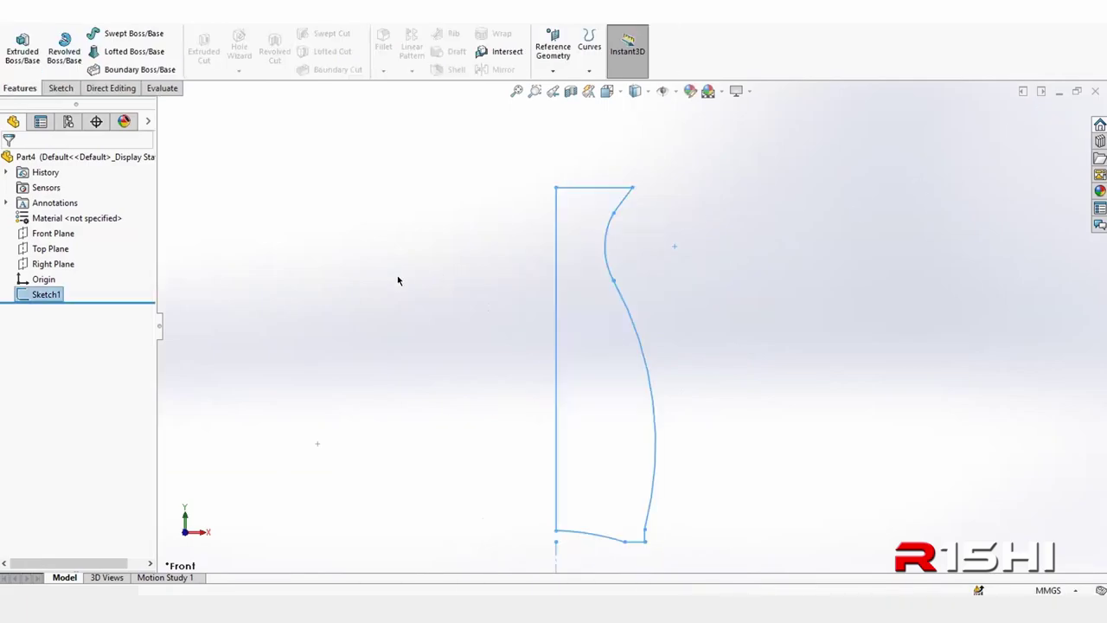
left_click(64, 45)
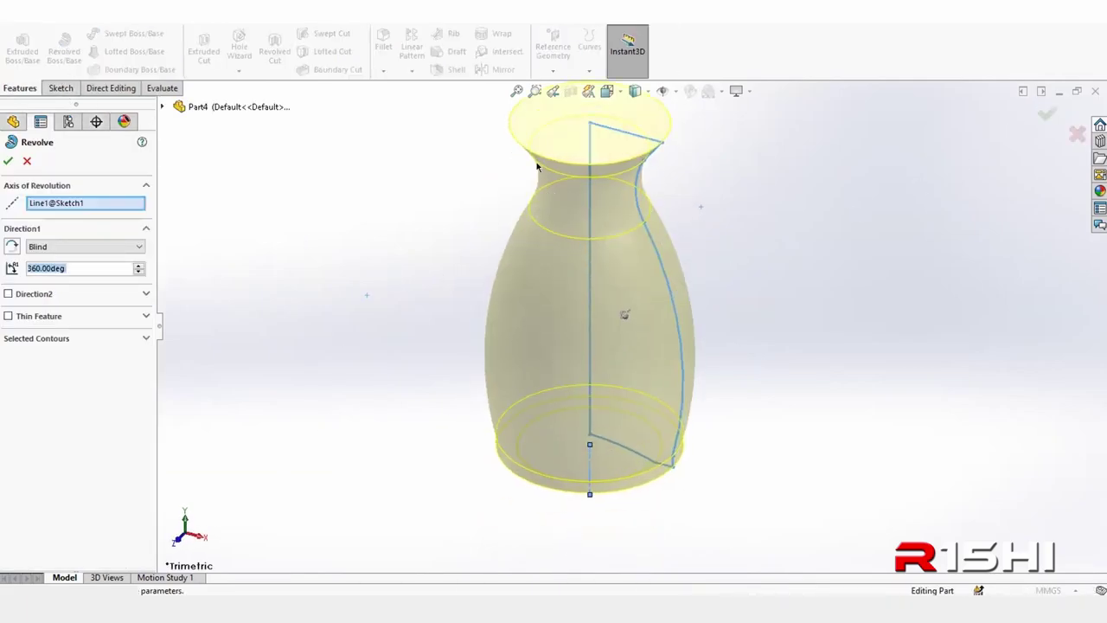
left_click(8, 162)
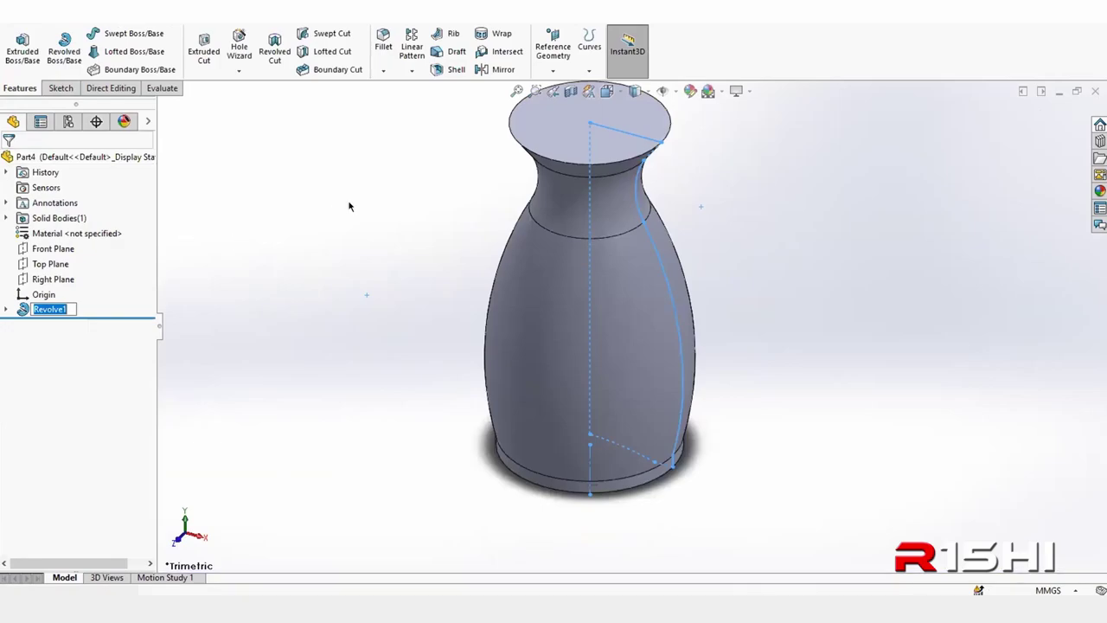
left_click(350, 206)
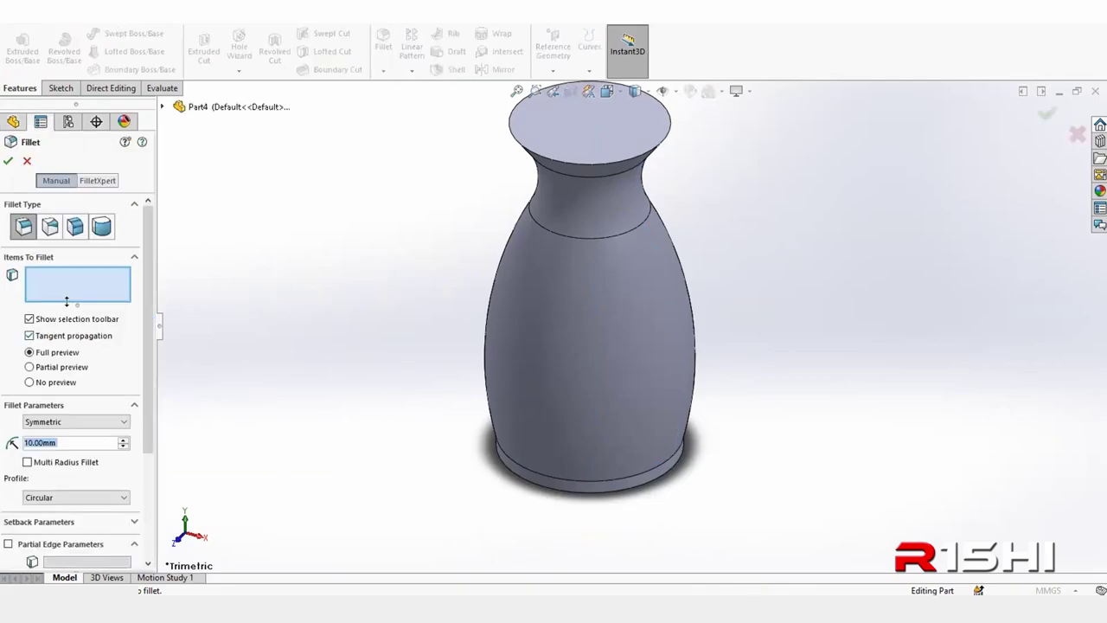
- Round the vase's bottom edge with a 7 mm fillet
type("7")
key("Return")
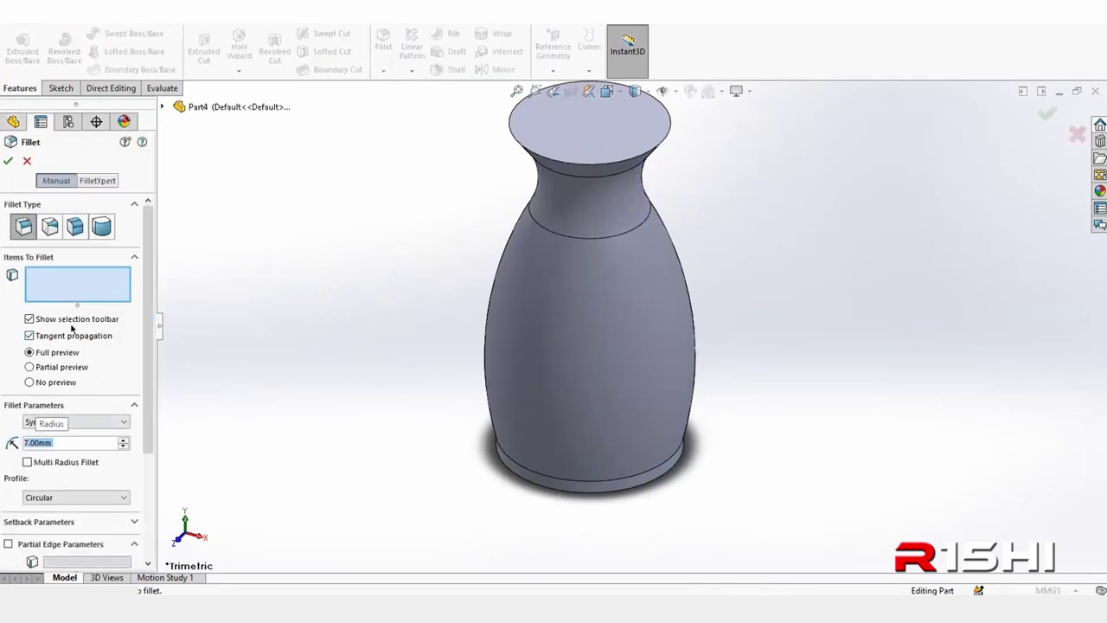
left_click(613, 493)
left_click(7, 160)
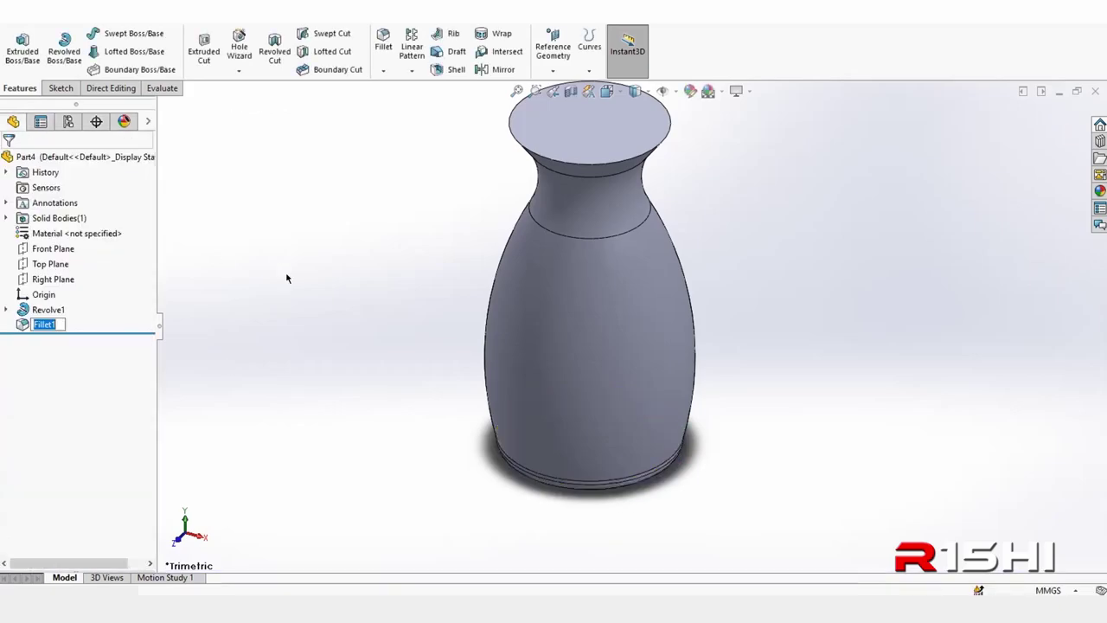
- Shell the vase to a 1 mm wall, leaving the top face open
left_click(450, 69)
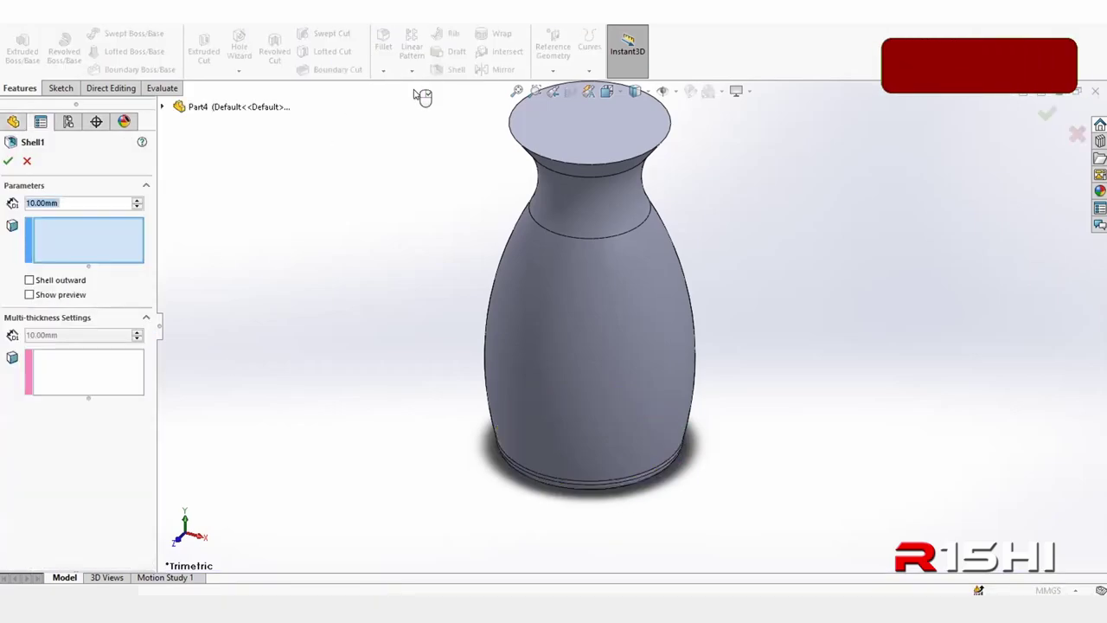
type("1")
key("Return")
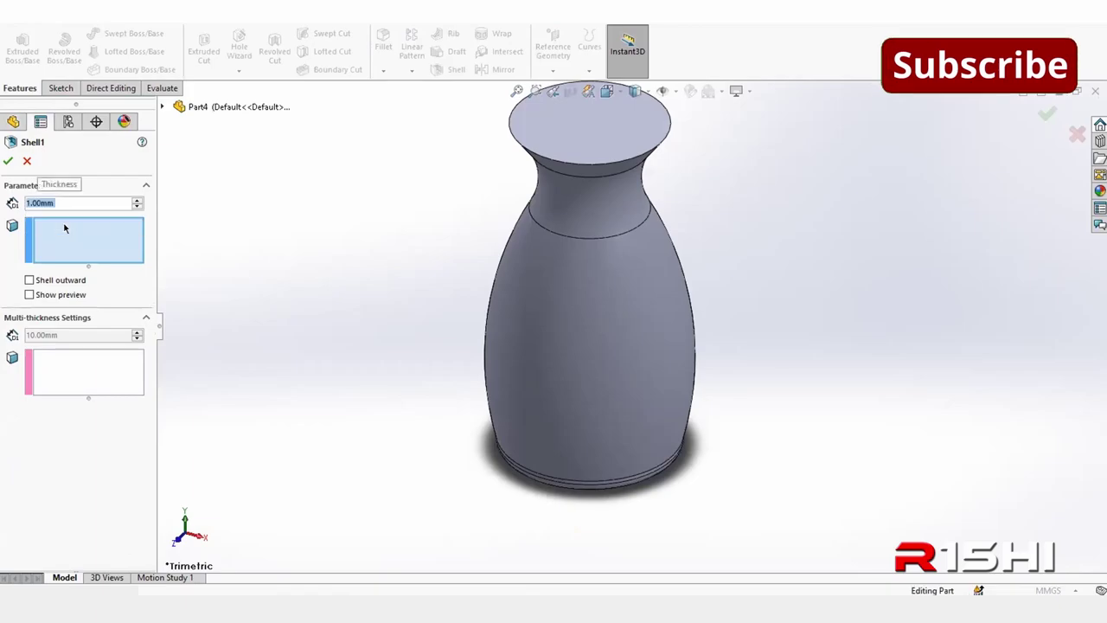
left_click(567, 132)
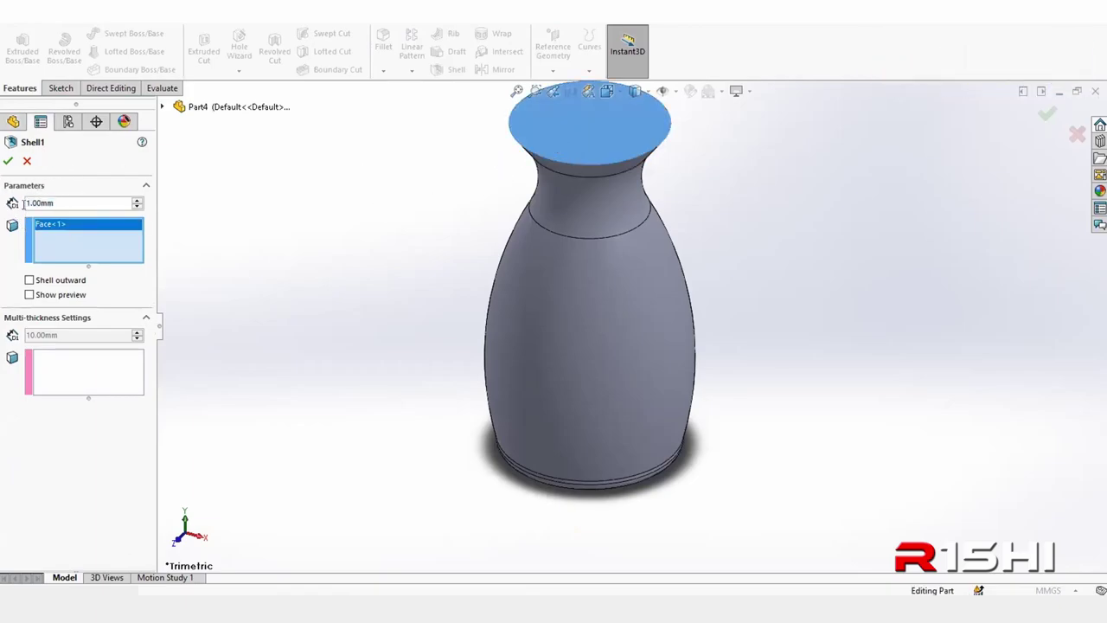
left_click(8, 159)
- Orbit the vase, start a sketch on the Front Plane, and bring up the reference drawing
mouse_move(427, 215)
middle_mouse_down()
mouse_move(432, 343)
mouse_move(442, 187)
mouse_move(328, 271)
middle_mouse_up()
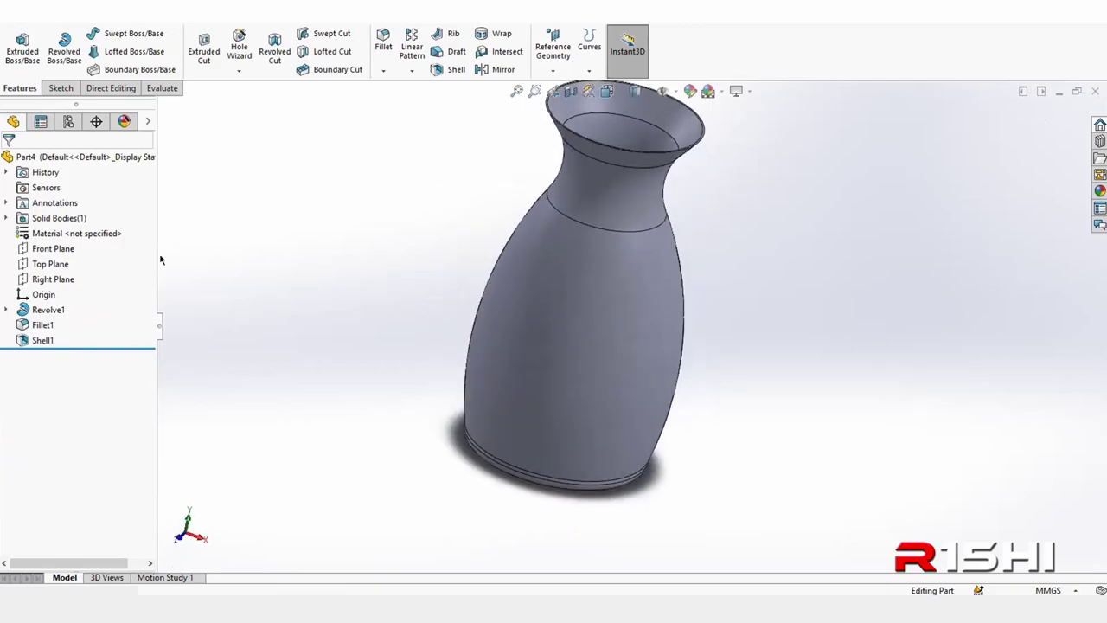
left_click(49, 250)
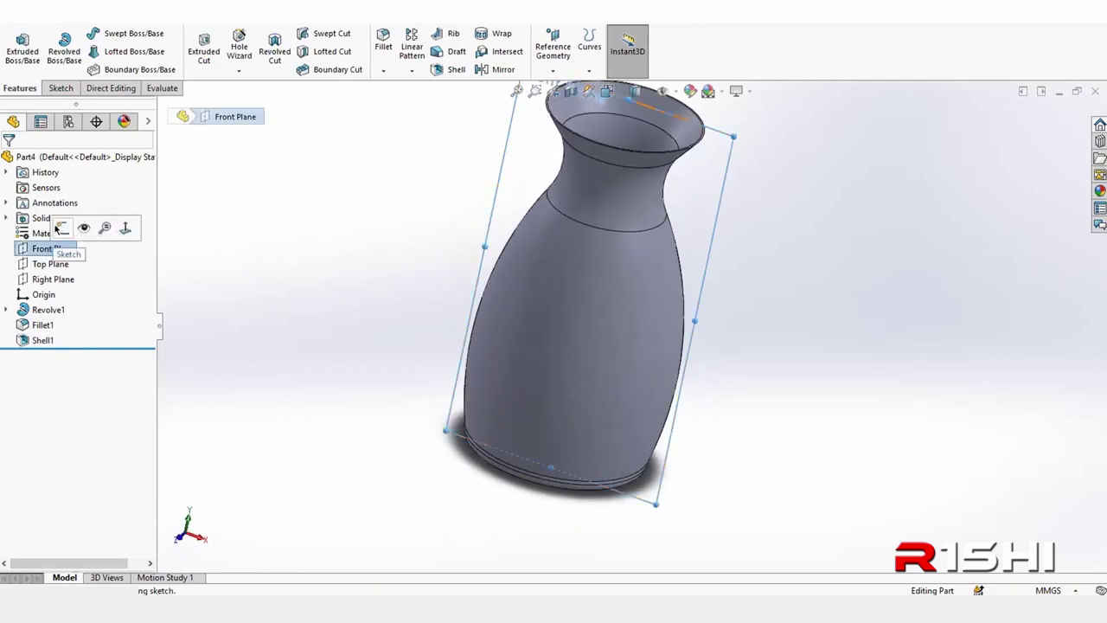
left_click(86, 227)
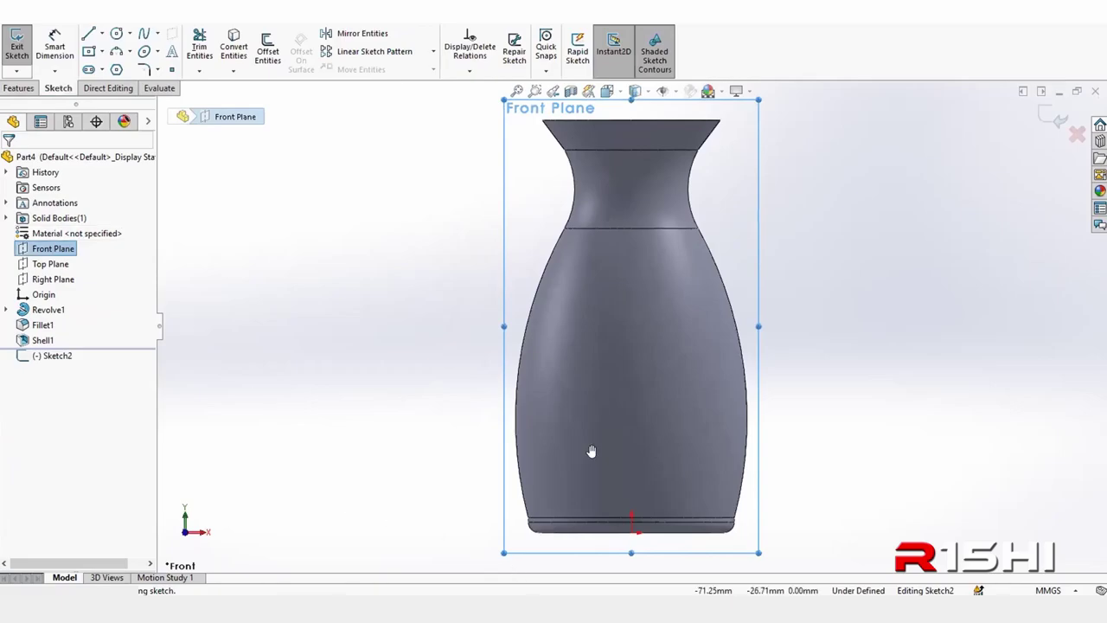
key("alt+Tab")
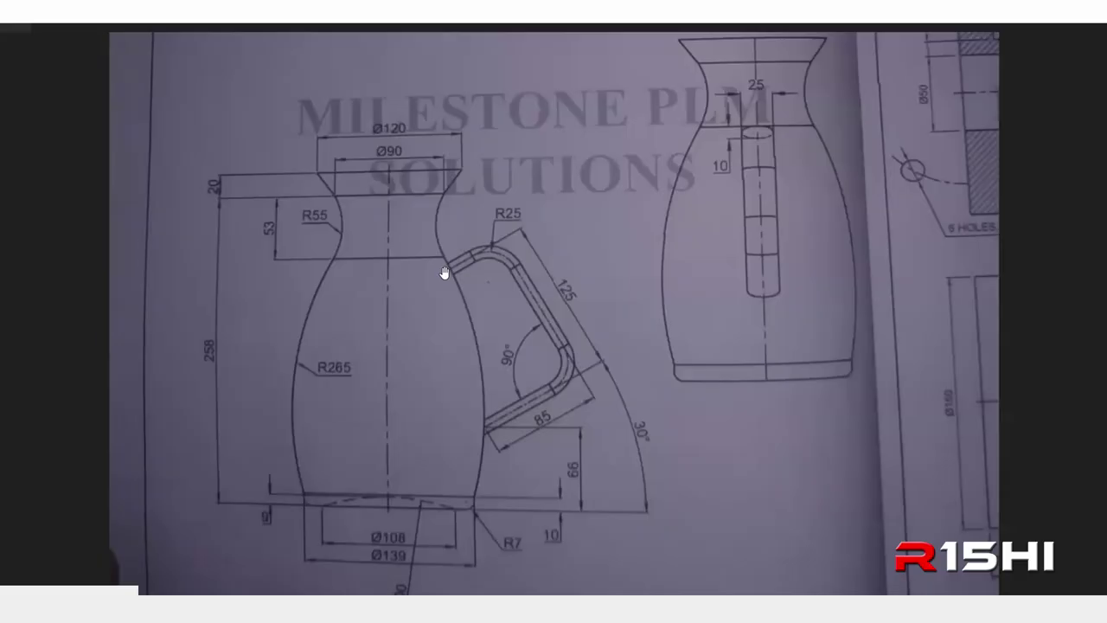
- Zoom around the reference drawing to read the handle's R25, 125 and 85 dimensions
scroll(443, 273, "down", 1)
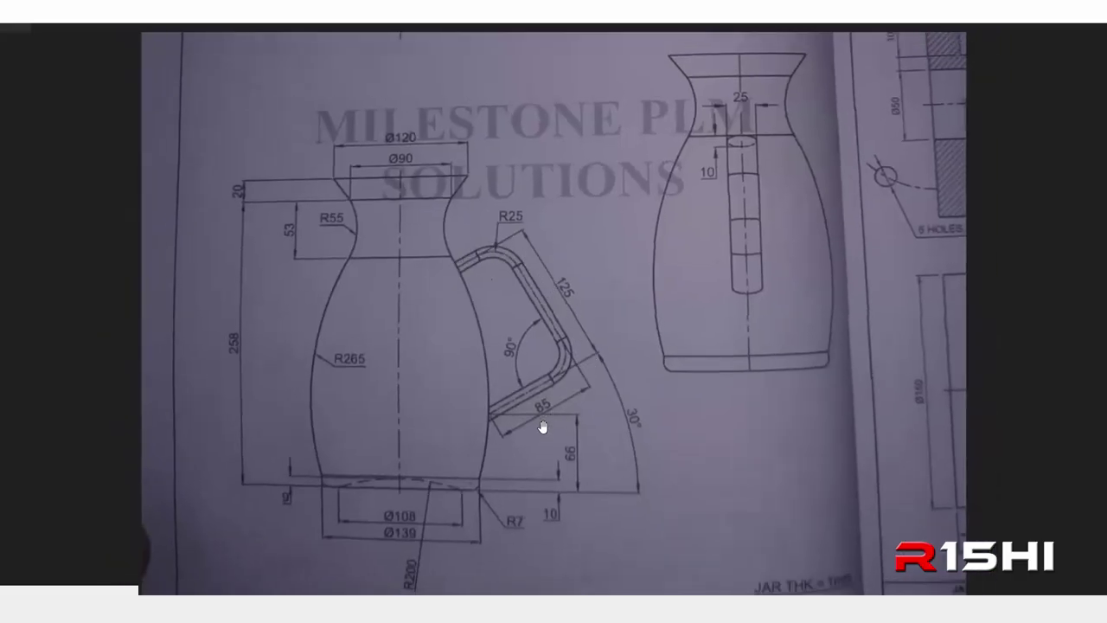
scroll(548, 395, "up", 2)
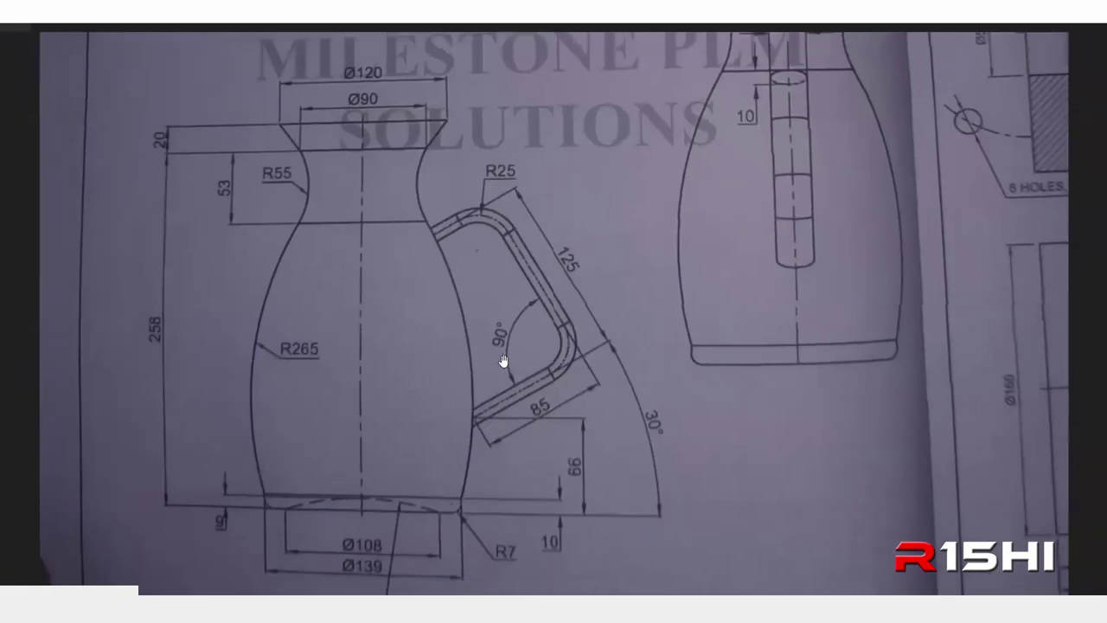
scroll(503, 360, "down", 2)
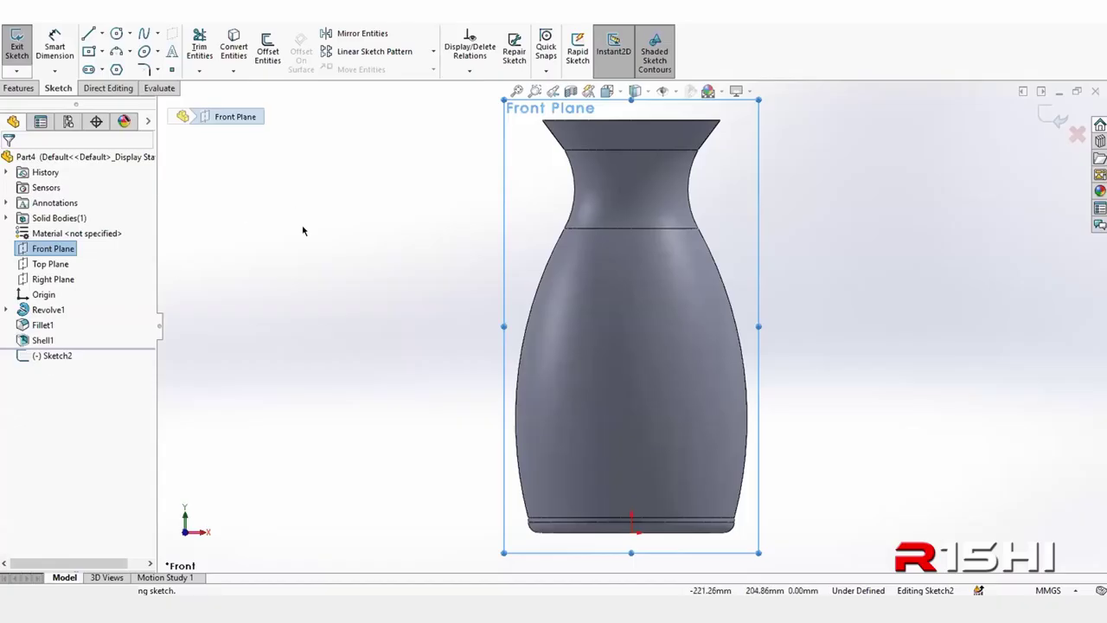
- Draw three connected lines to the right of the vase as the handle path, then zoom to fit
left_click(88, 34)
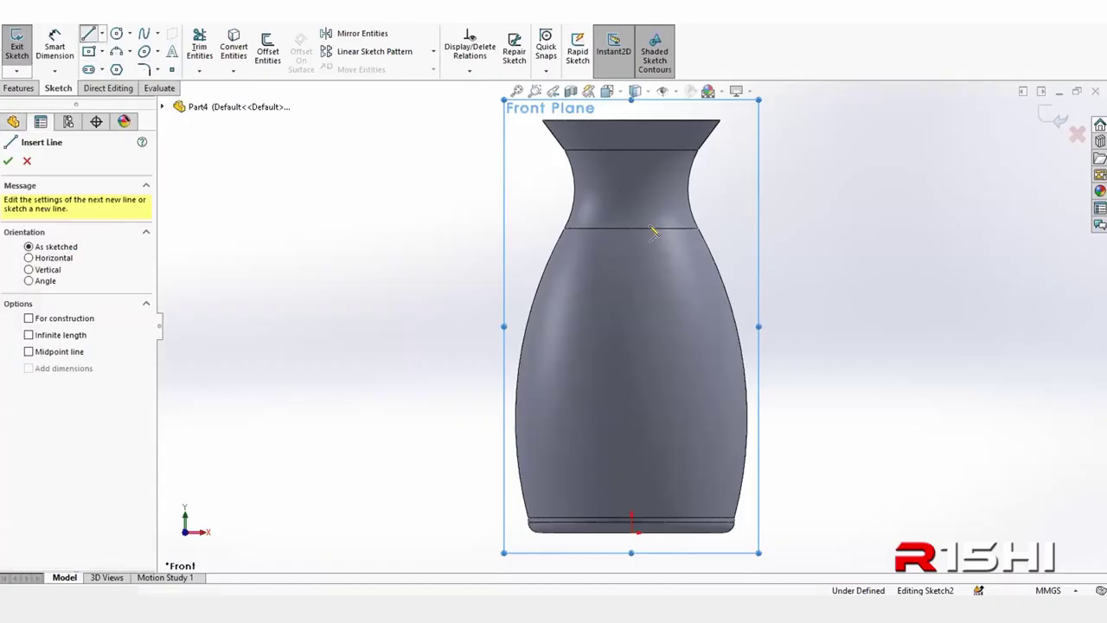
left_click(723, 241)
left_click(797, 212)
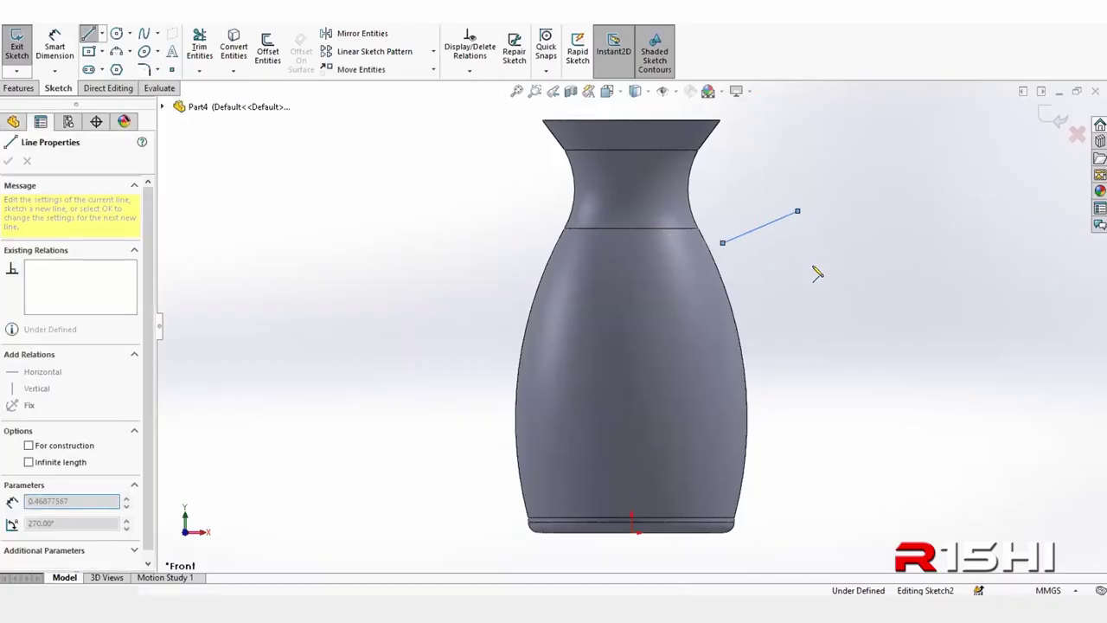
left_click(864, 368)
left_click(778, 404)
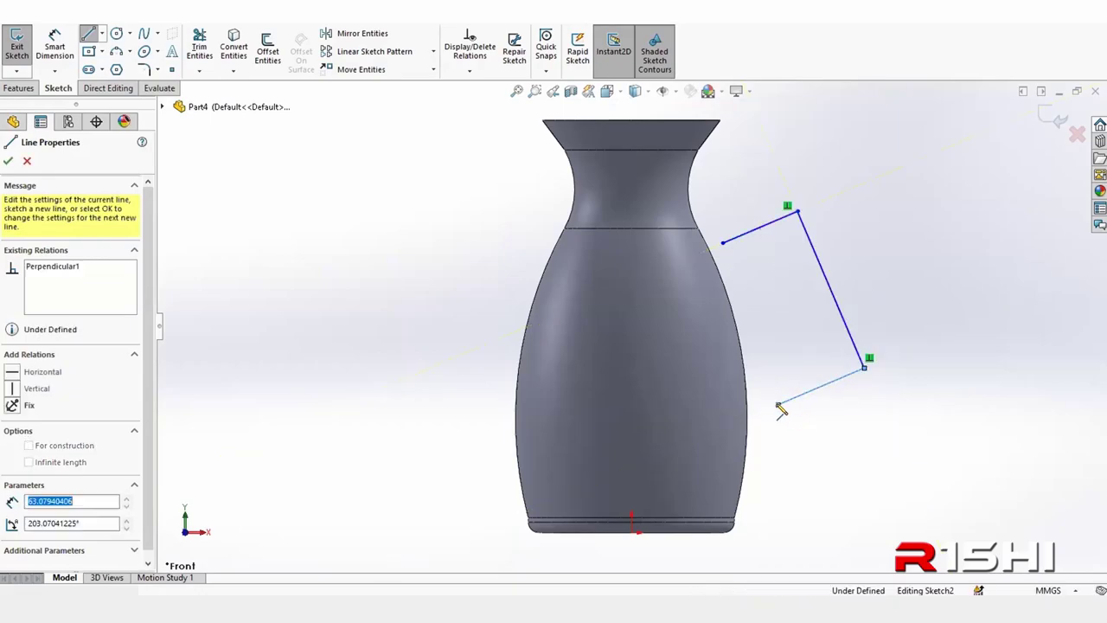
key("Escape")
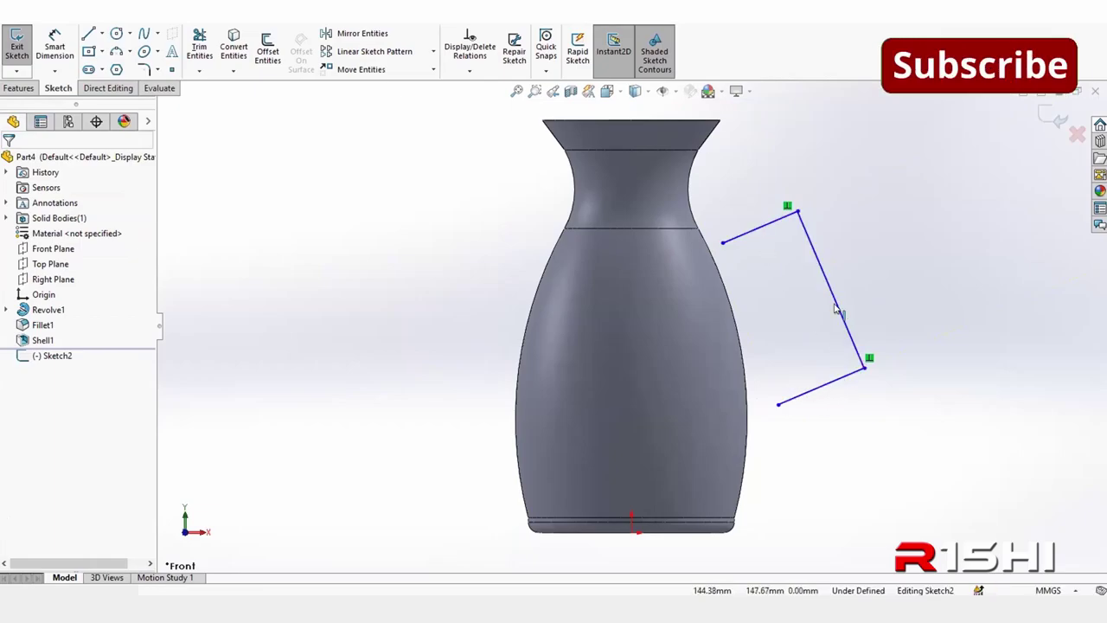
scroll(791, 432, "down", 2)
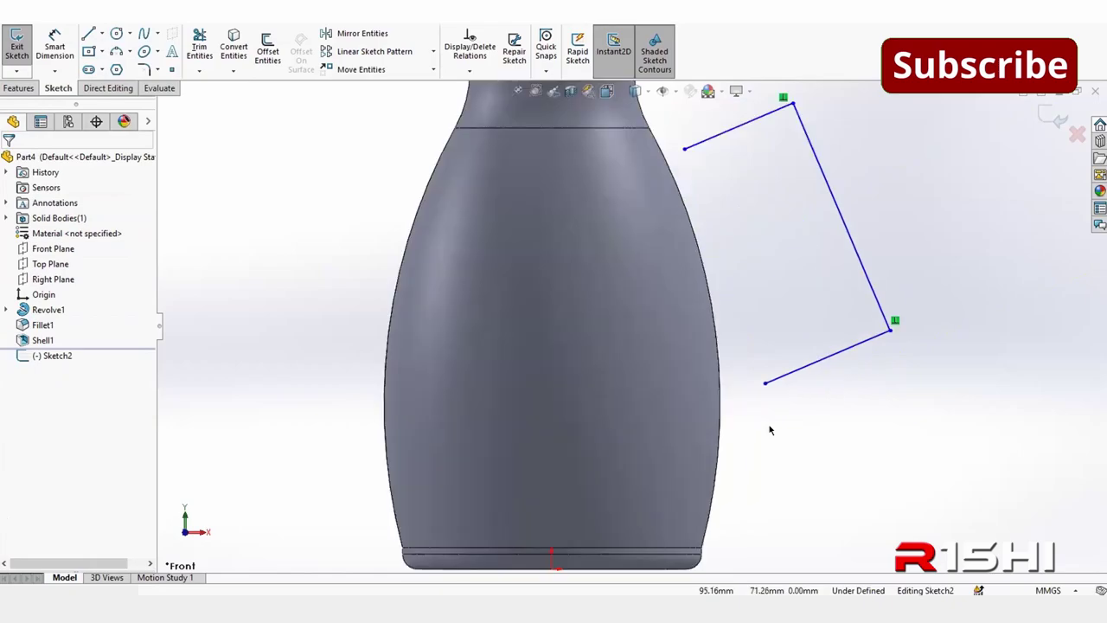
scroll(752, 420, "down", 2)
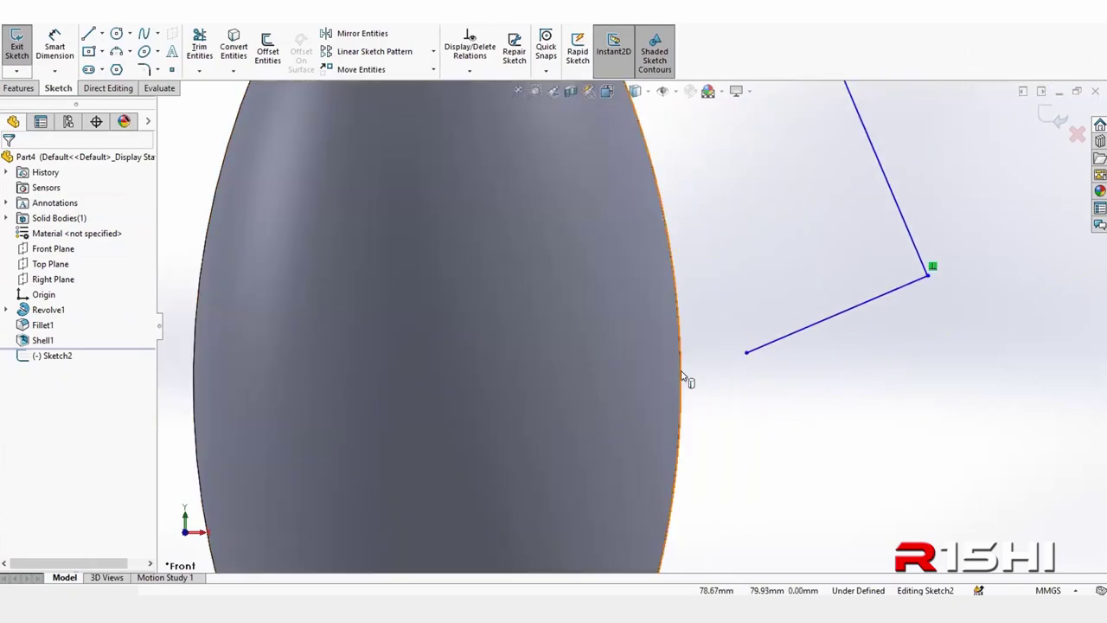
key("z")
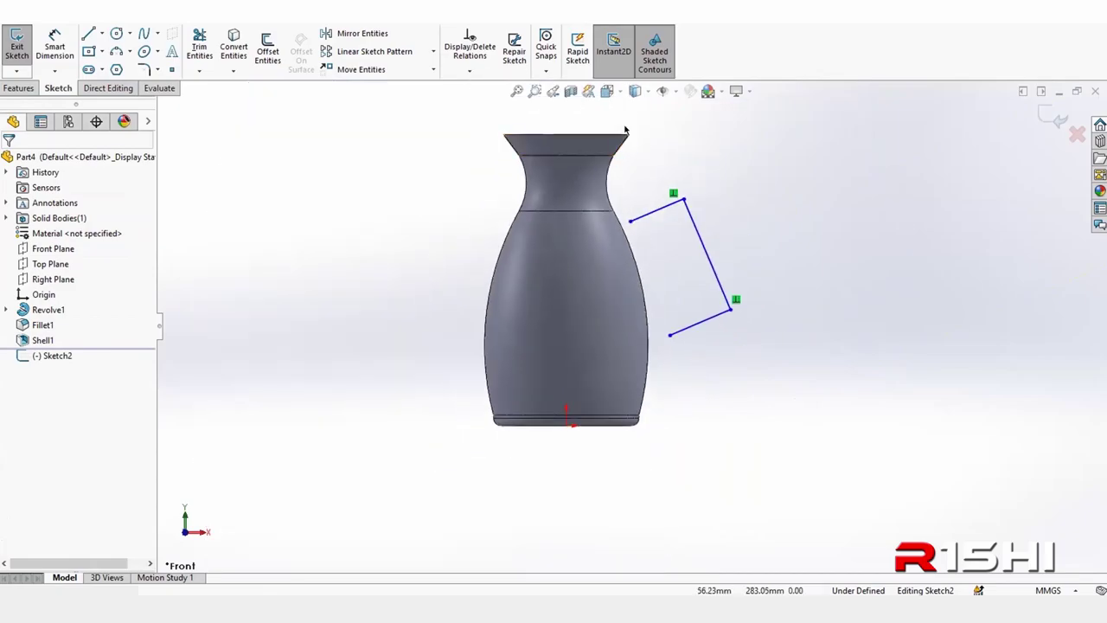
scroll(624, 130, "down", 3)
scroll(613, 199, "up", 3)
scroll(666, 474, "down", 3)
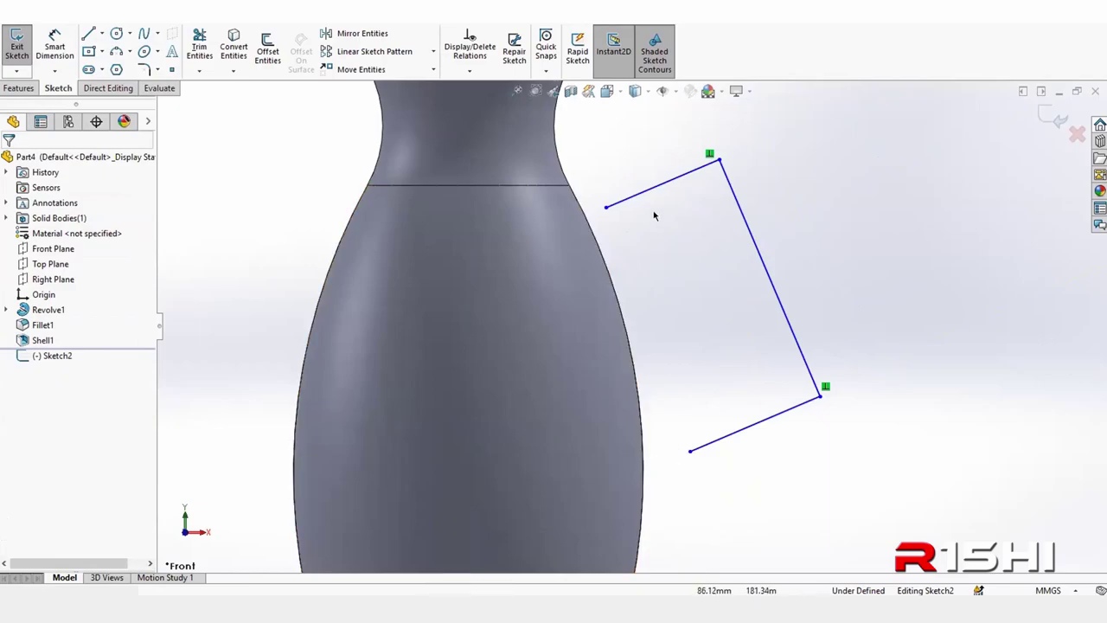
- In wireframe view, make the handle path's lower endpoint coincident with the vase outline
left_click(641, 91)
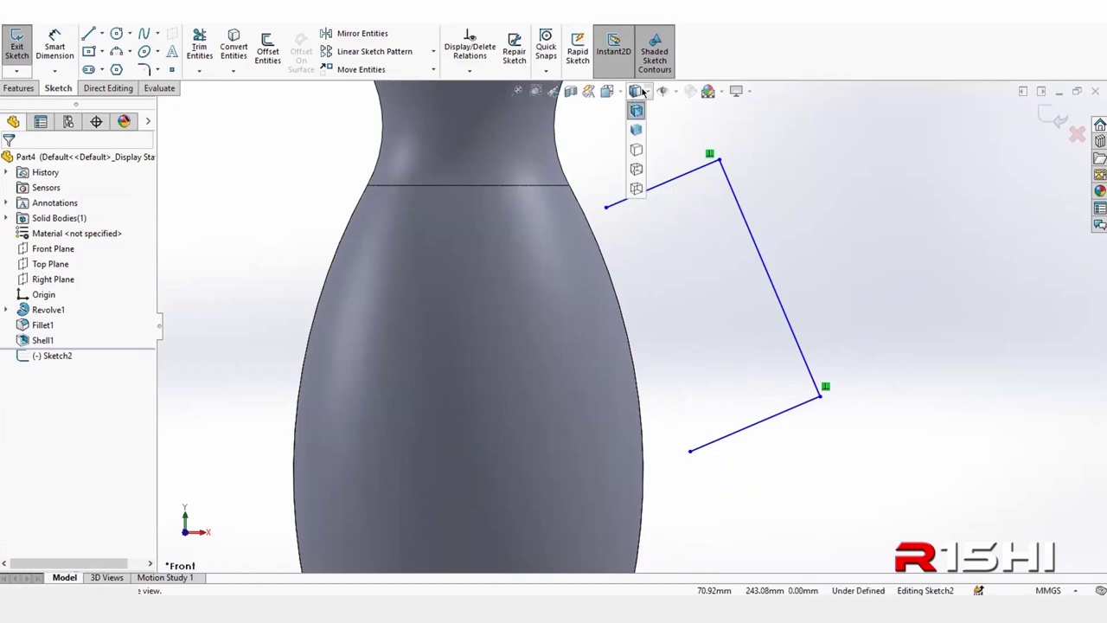
left_click(636, 171)
scroll(635, 364, "down", 5)
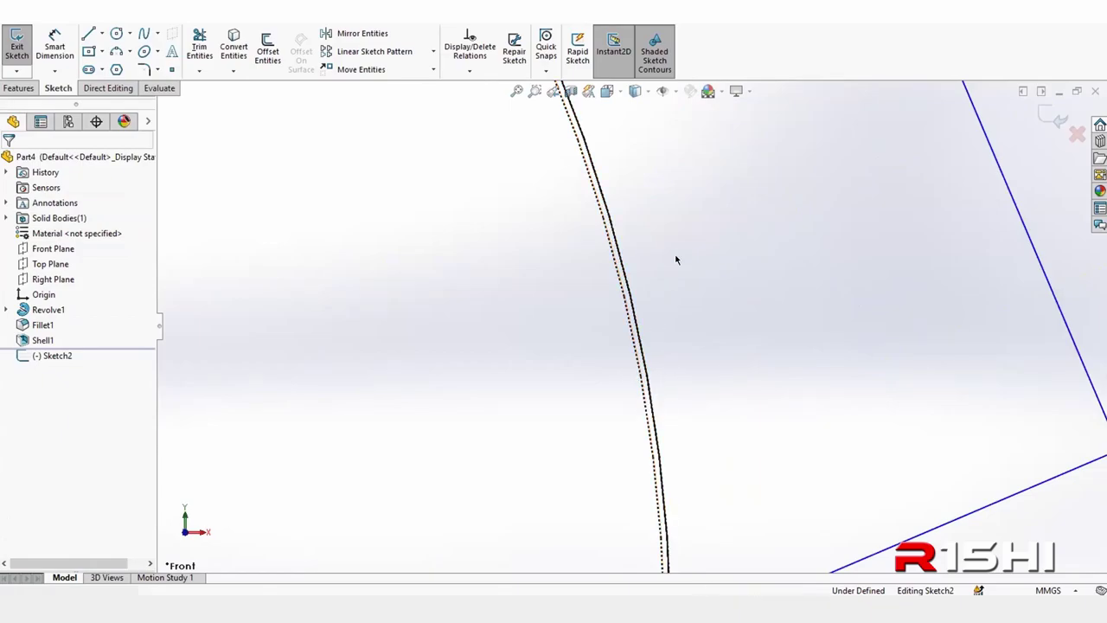
scroll(682, 273, "up", 2)
scroll(681, 273, "up", 2)
scroll(703, 449, "down", 3)
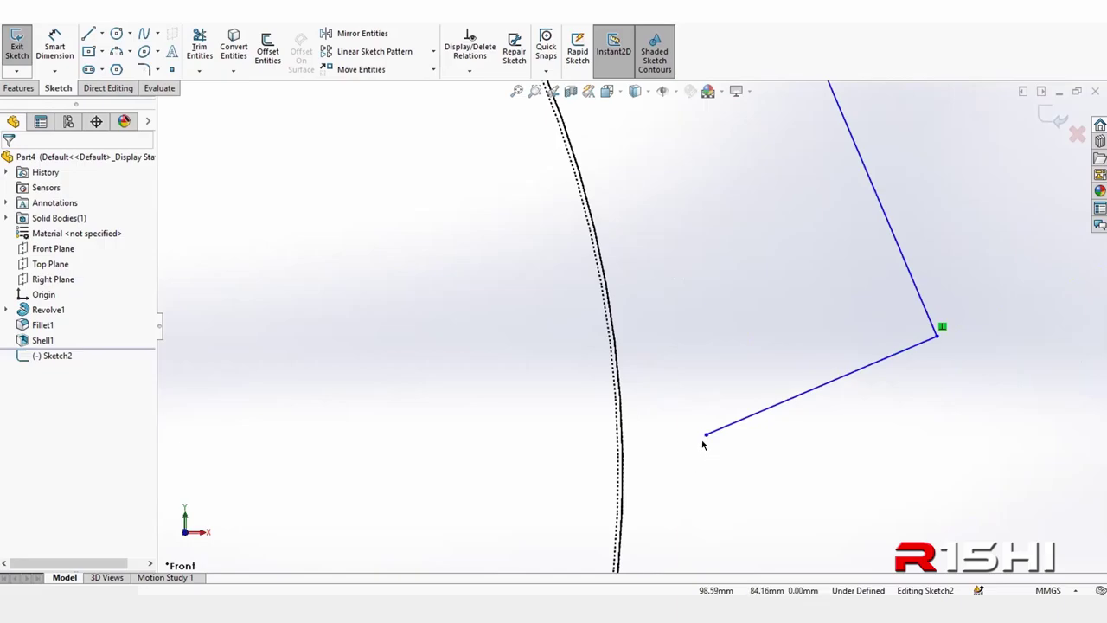
left_click(705, 436)
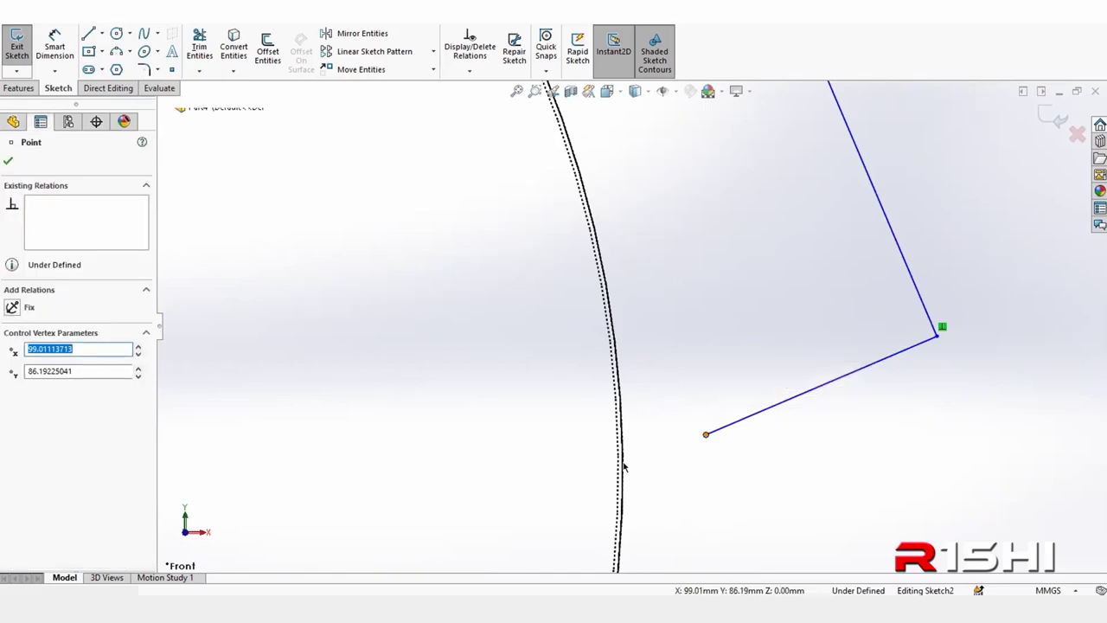
left_click(622, 467, "ctrl")
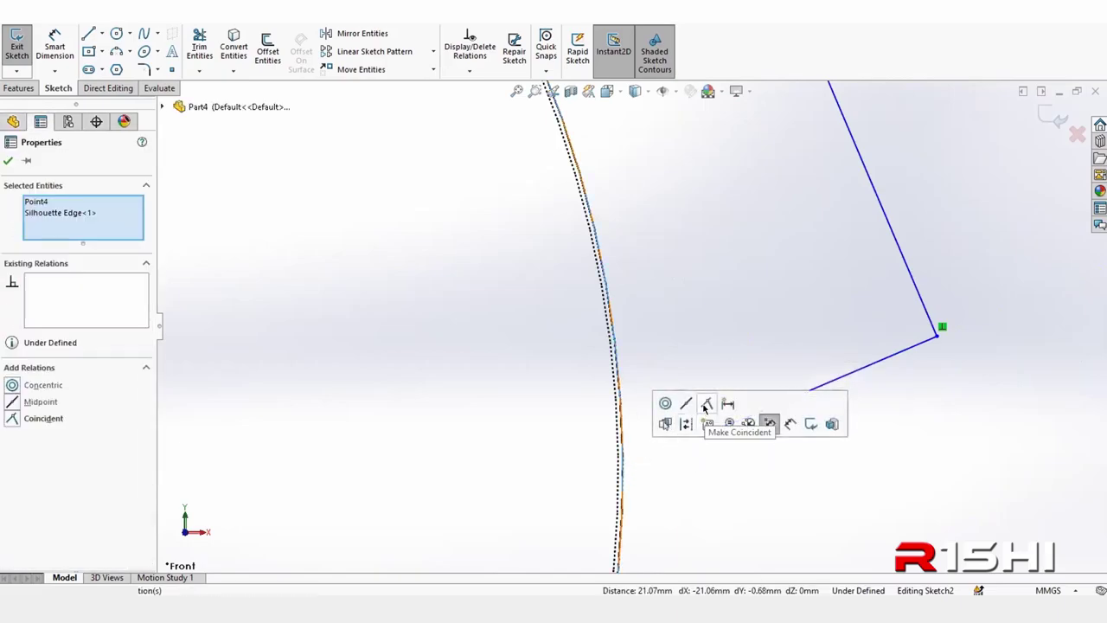
left_click(705, 406)
left_click(724, 494)
- Make the upper endpoint coincident with the vase outline and return to shaded display
scroll(718, 440, "up", 3)
scroll(603, 219, "down", 2)
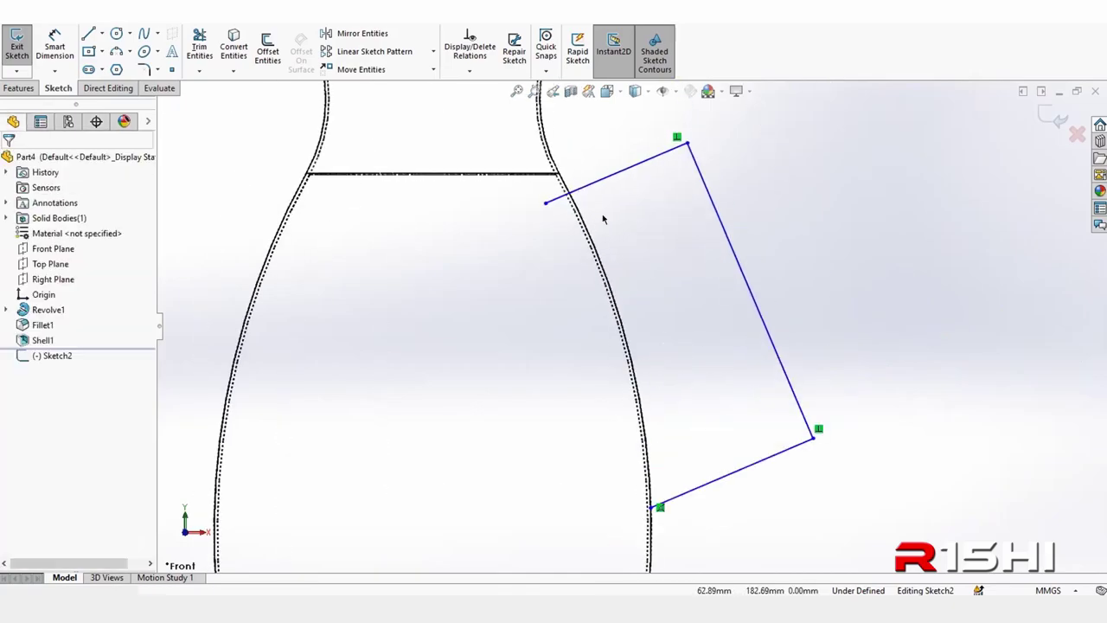
scroll(583, 171, "down", 2)
left_click(517, 226)
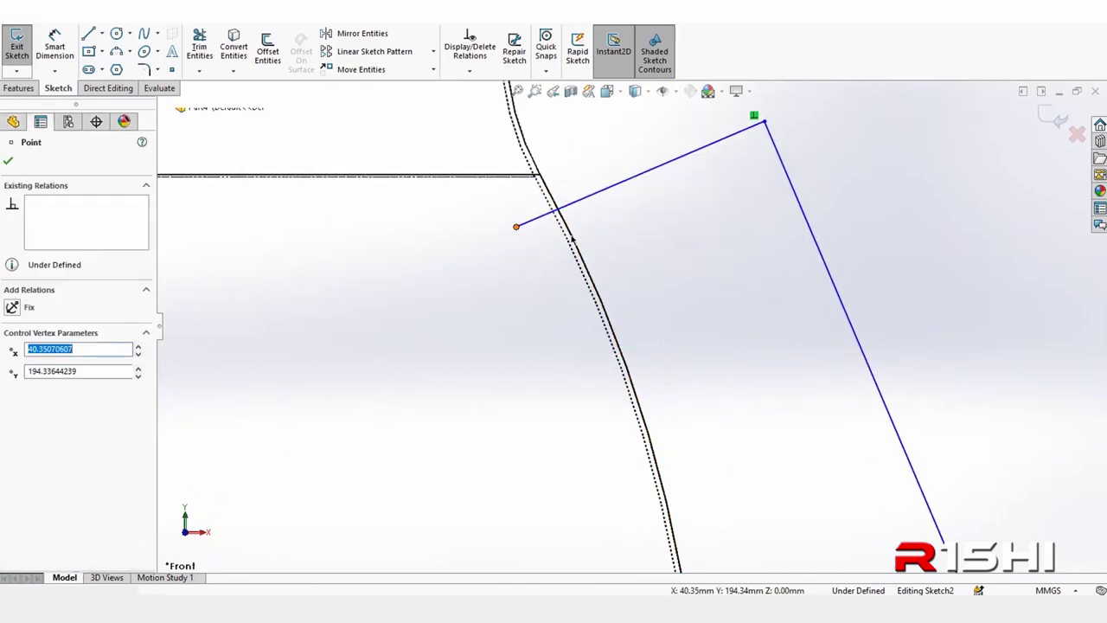
key("Escape")
left_click(516, 226)
left_click(571, 240, "ctrl")
left_click(654, 175)
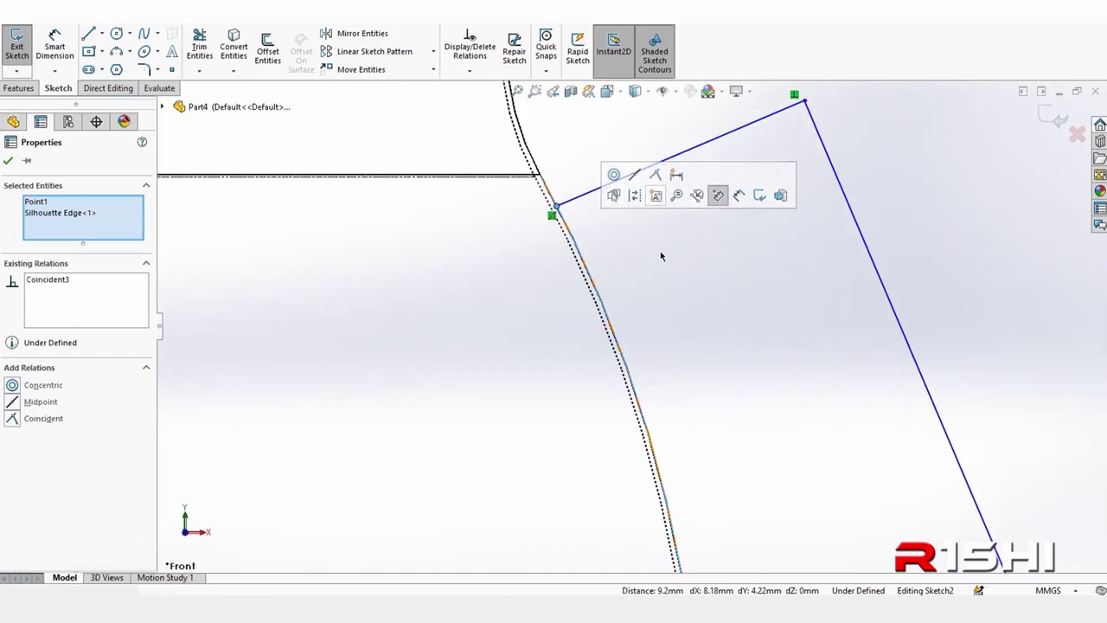
left_click(657, 253)
scroll(635, 285, "up", 5)
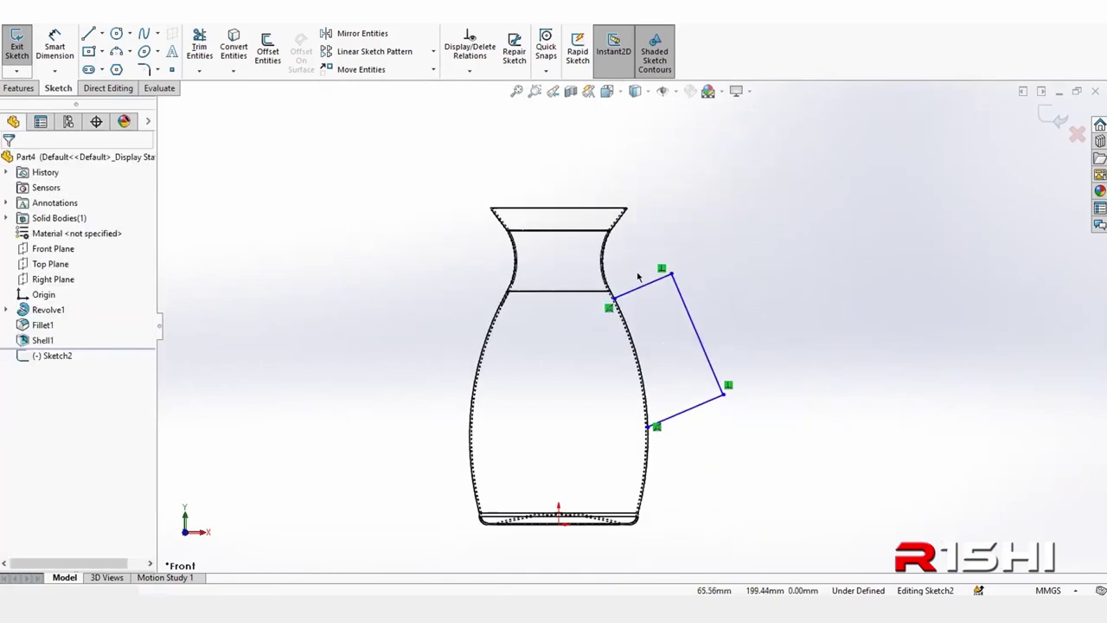
left_click(637, 96)
left_click(636, 186)
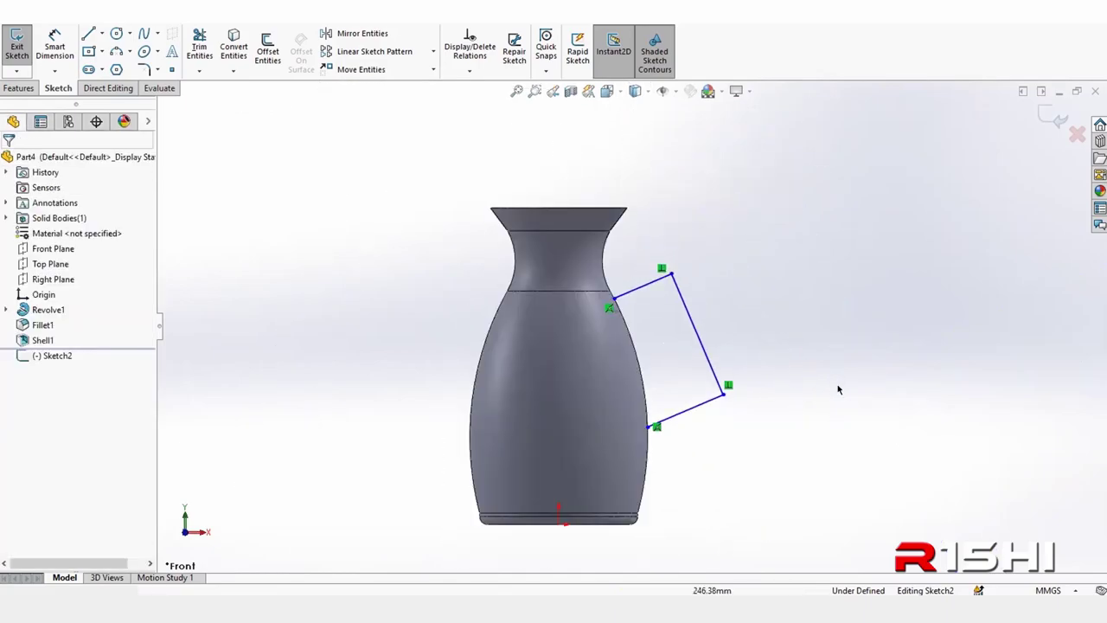
- Place the handle's lower end at 66 height with a 30° angle from the vase bottom
key("d")
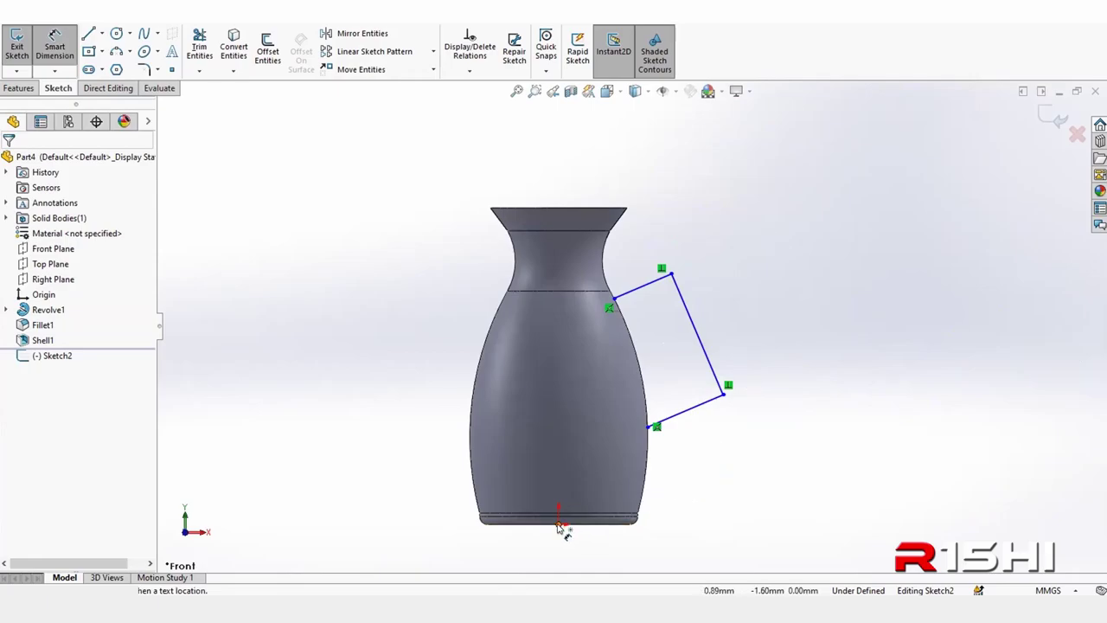
left_click(558, 524)
left_click(649, 427)
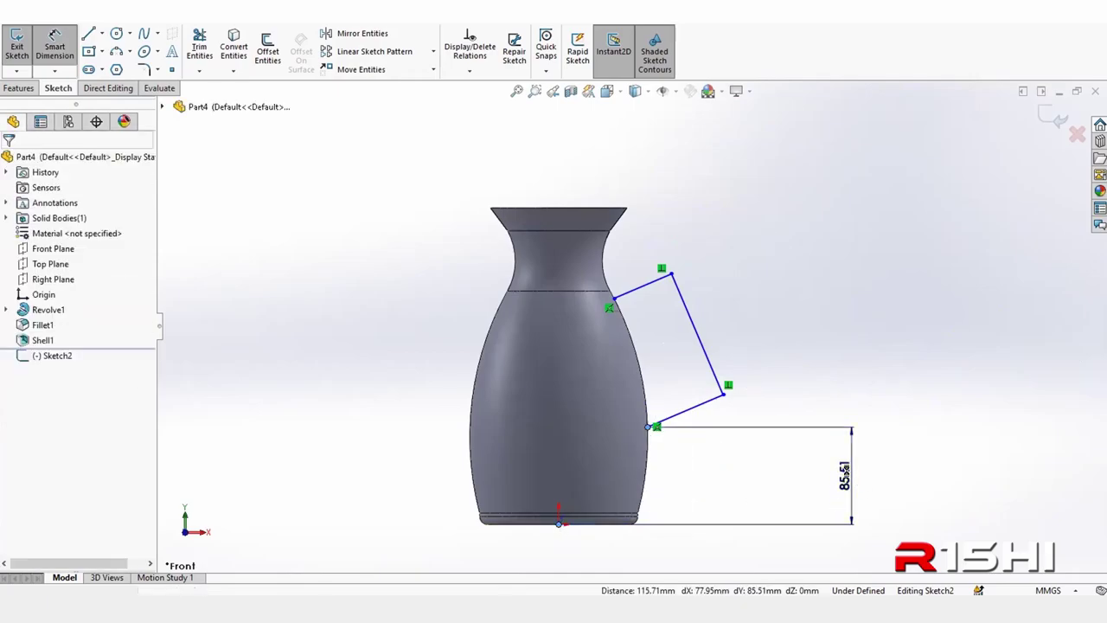
left_click(846, 472)
type("66")
key("Return")
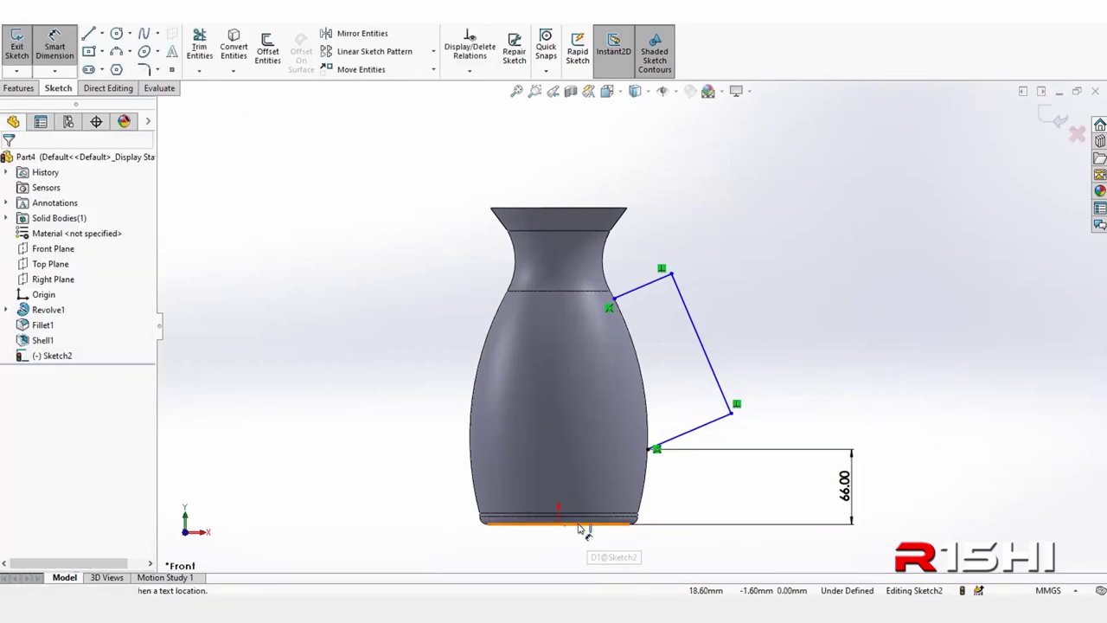
left_click(580, 523)
left_click(689, 438)
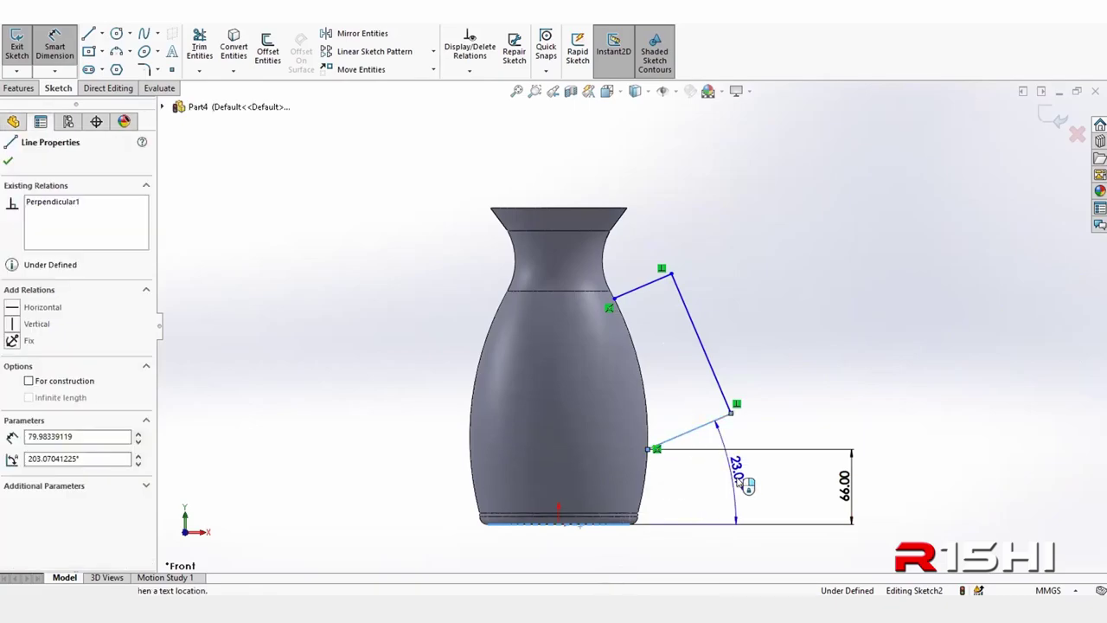
left_click(742, 484)
type("30")
key("Return")
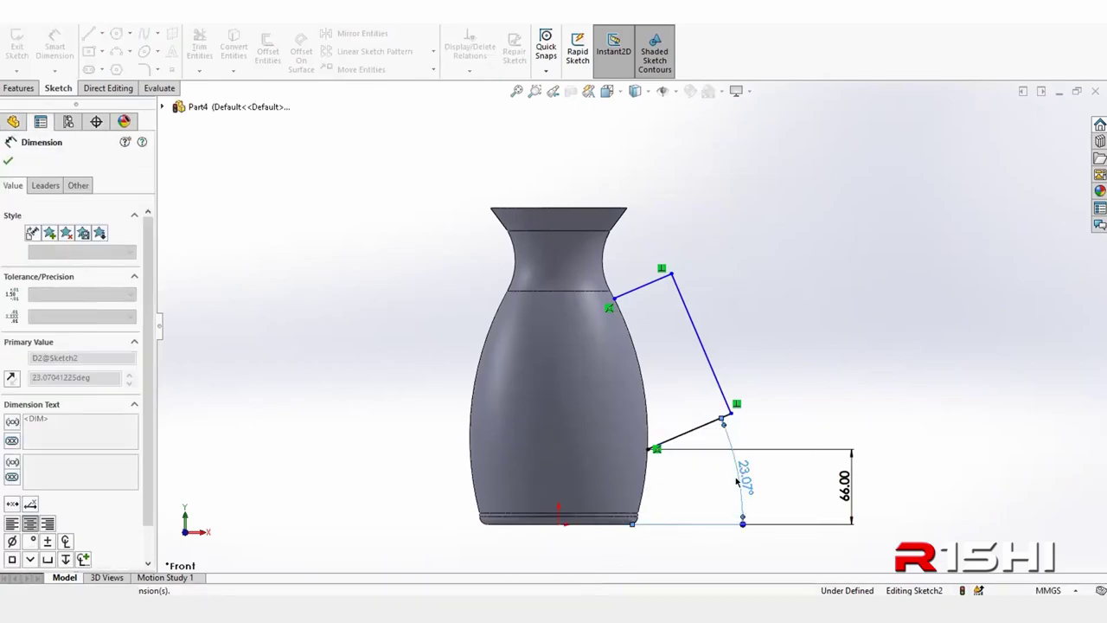
- Set the lower inclined line to 85 mm and the upper line to 125 mm
left_click(705, 432)
left_click(707, 429)
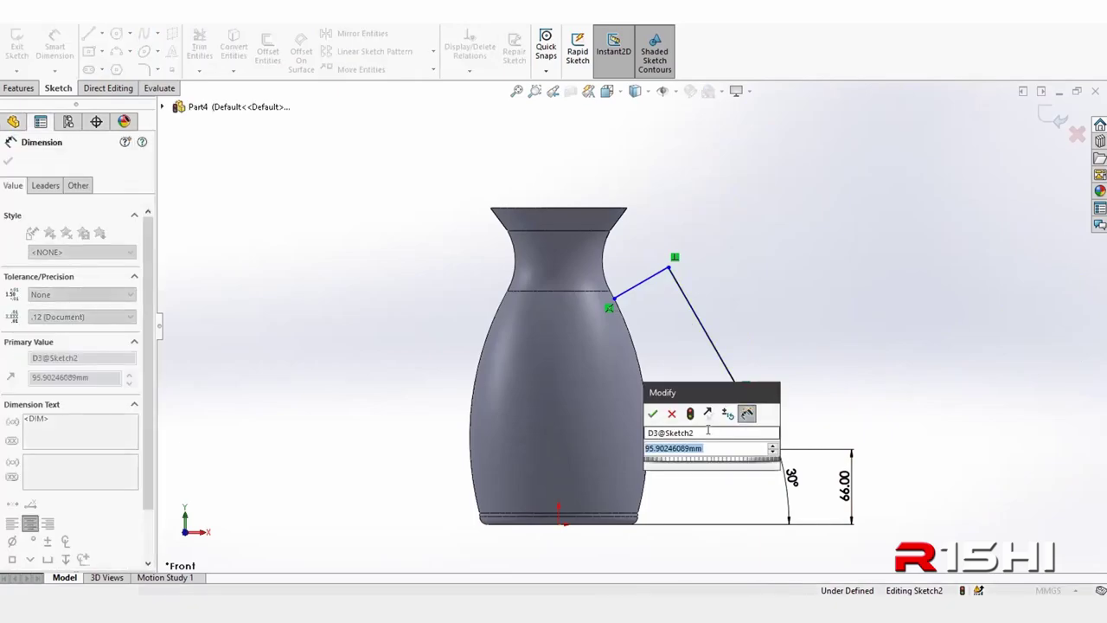
type("85")
key("Return")
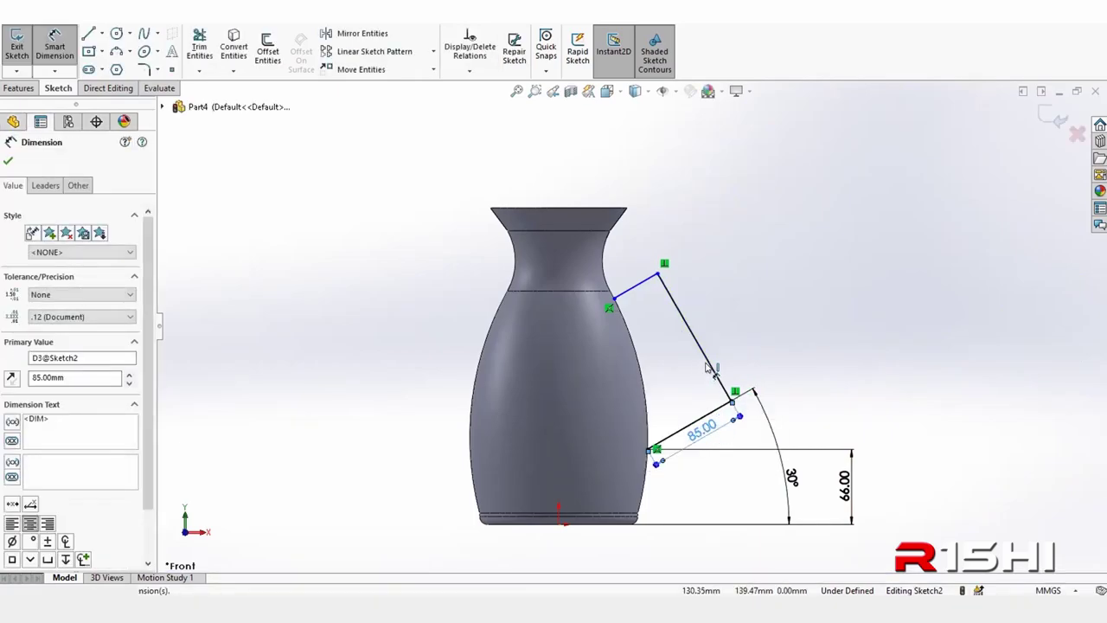
left_click(711, 365)
left_click(711, 330)
type("125")
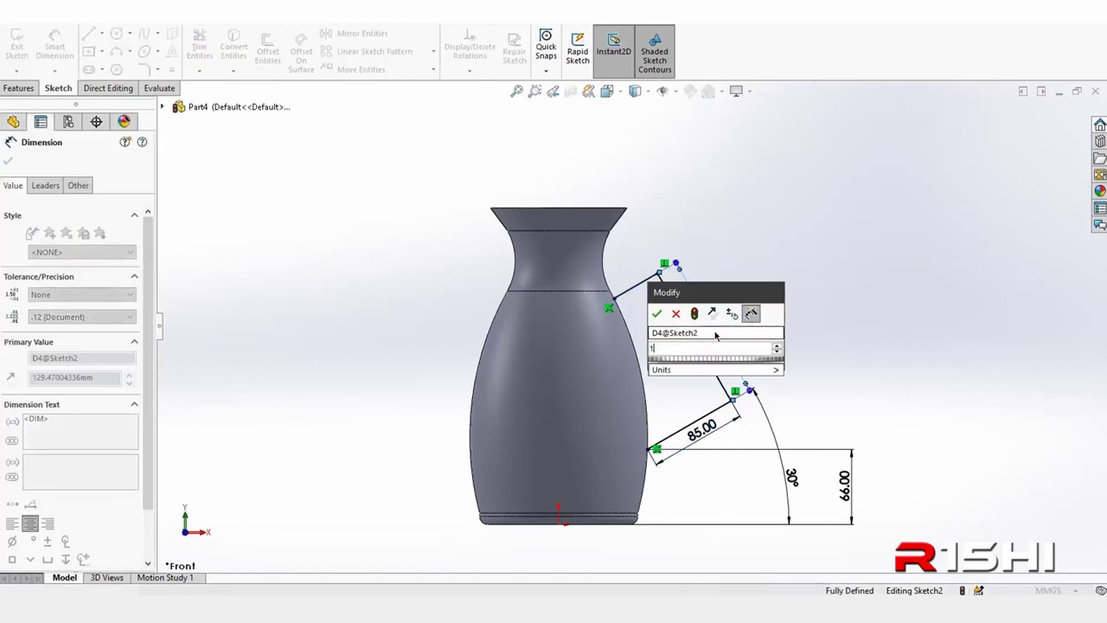
key("Return")
left_click(779, 173)
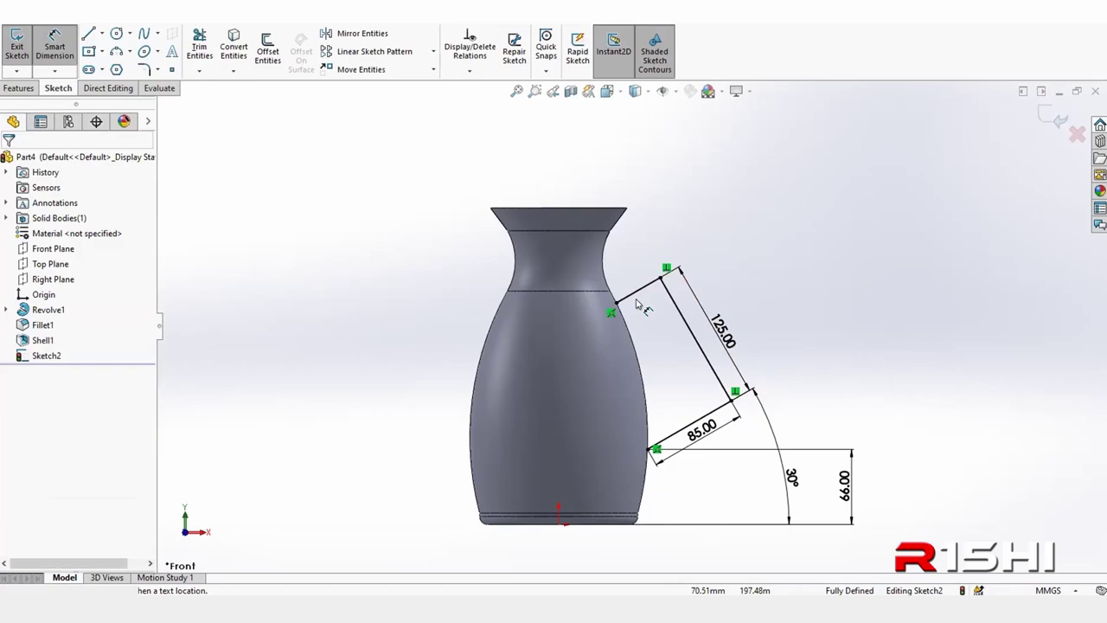
scroll(640, 304, "down", 3)
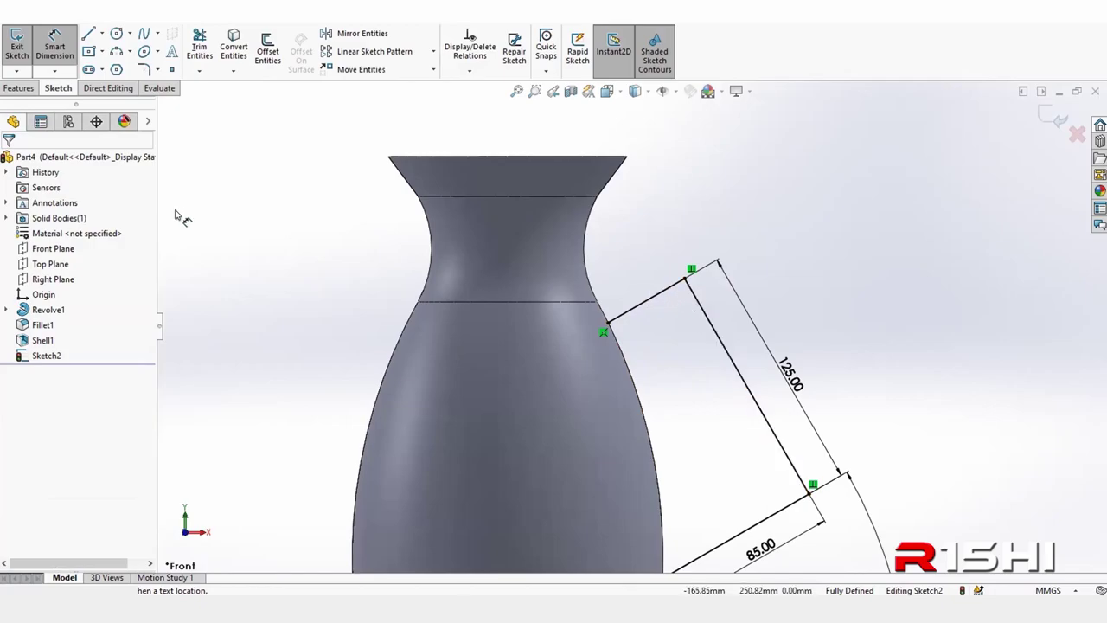
- Fillet both handle-path bends with R25 arcs and exit Sketch2
left_click(141, 70)
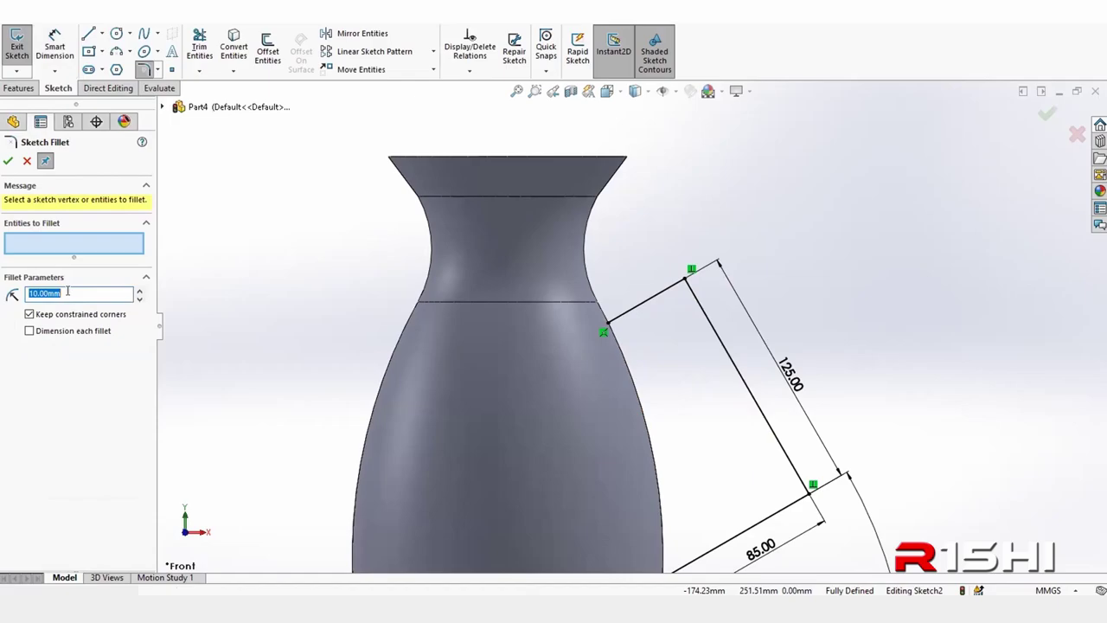
type("25")
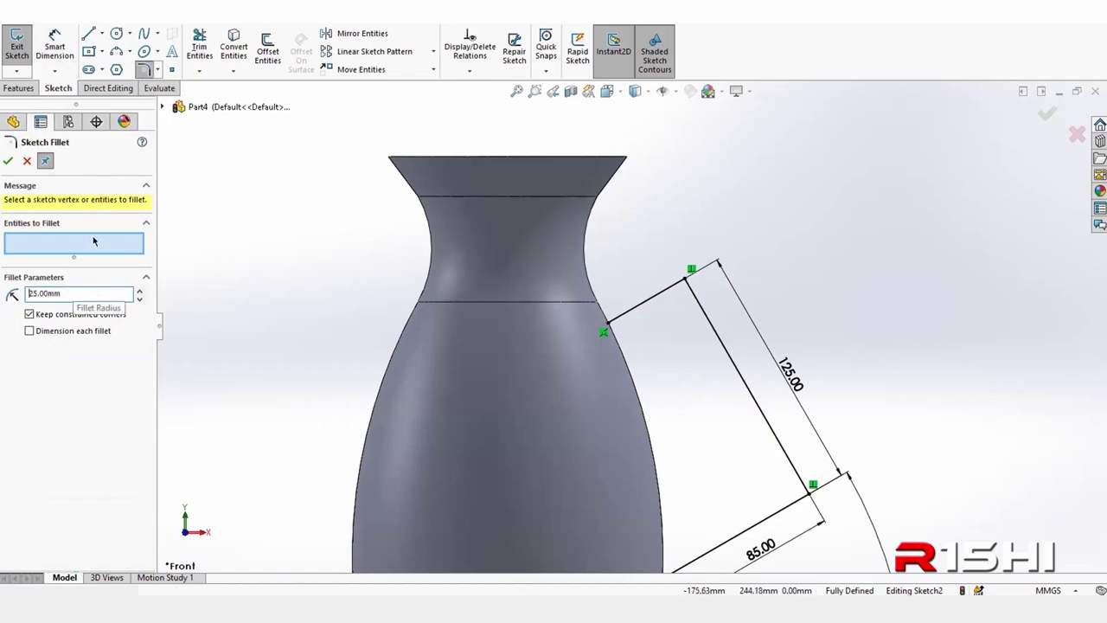
left_click(687, 277)
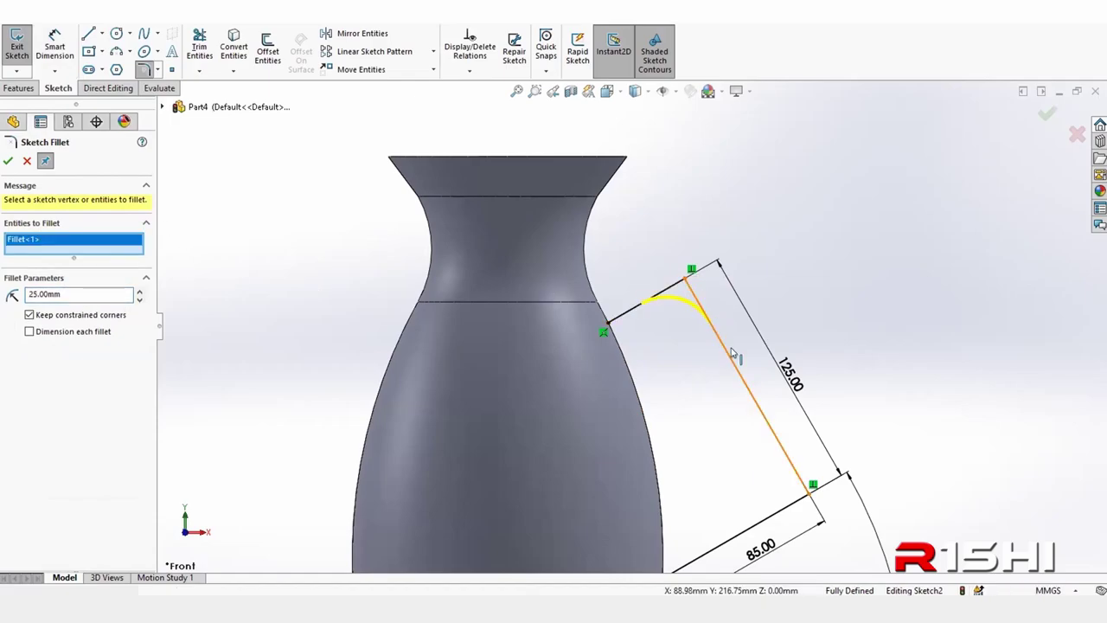
left_click(812, 491)
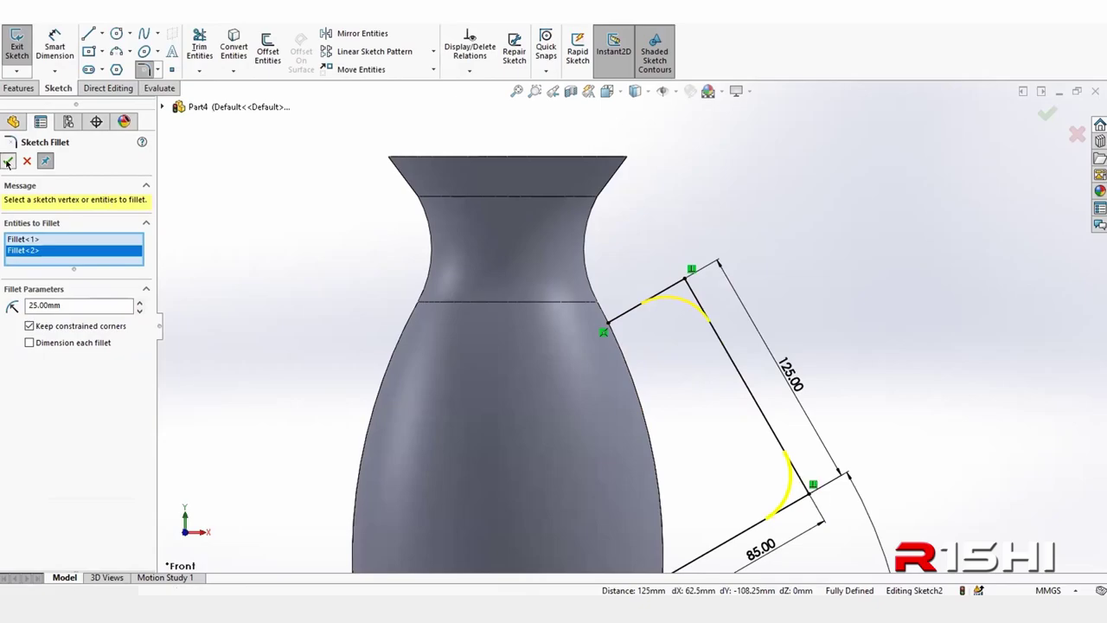
left_click(8, 161)
left_click(7, 161)
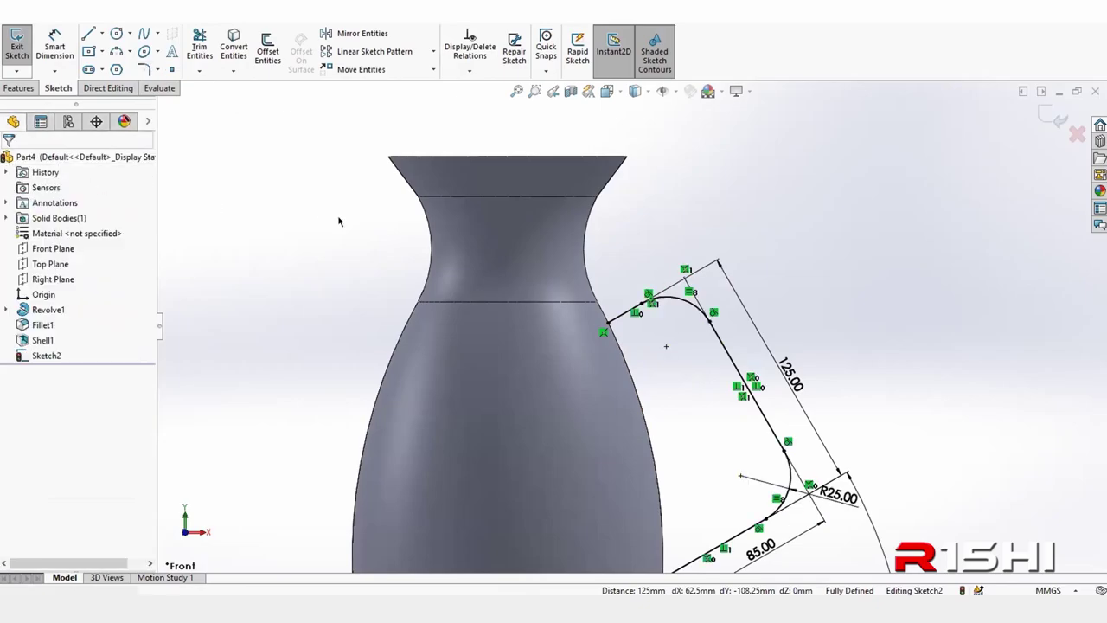
scroll(632, 325, "down", 3)
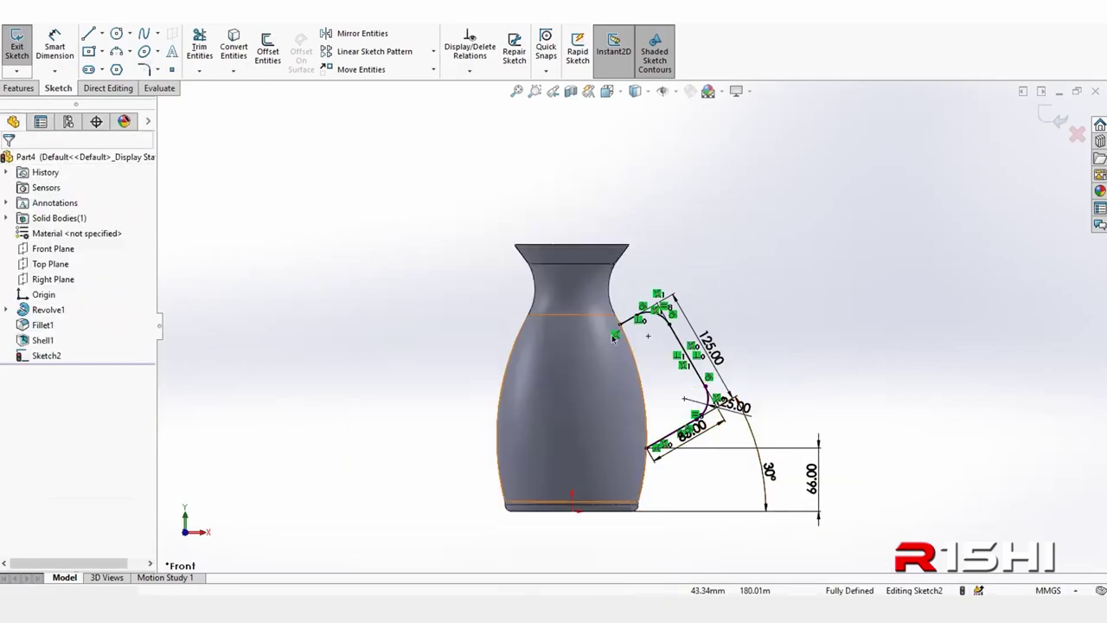
scroll(630, 351, "up", 2)
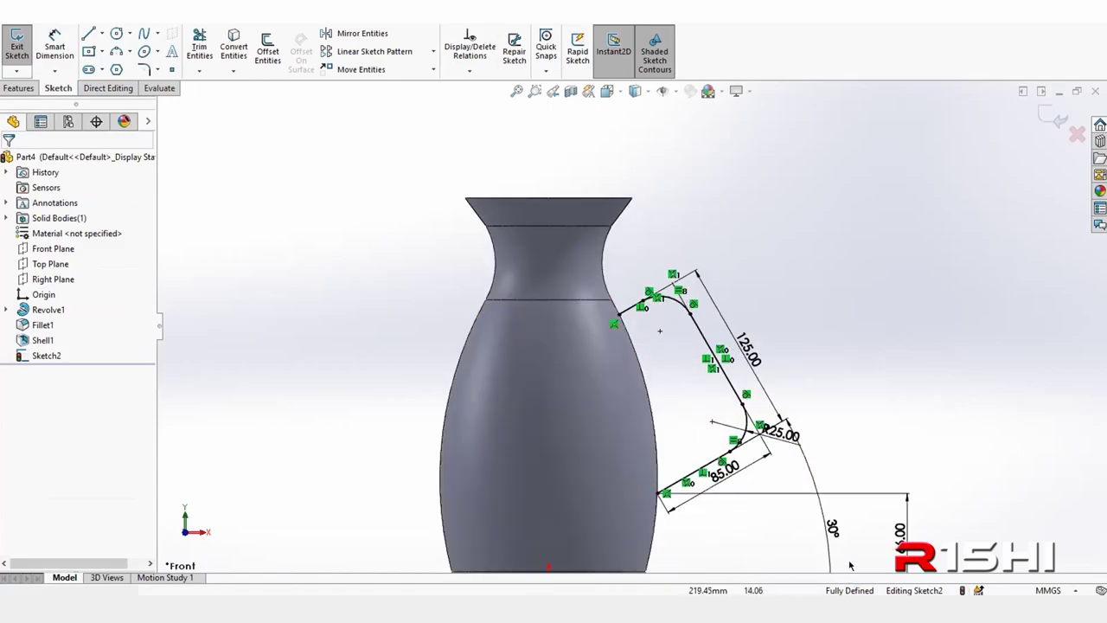
left_click(1052, 119)
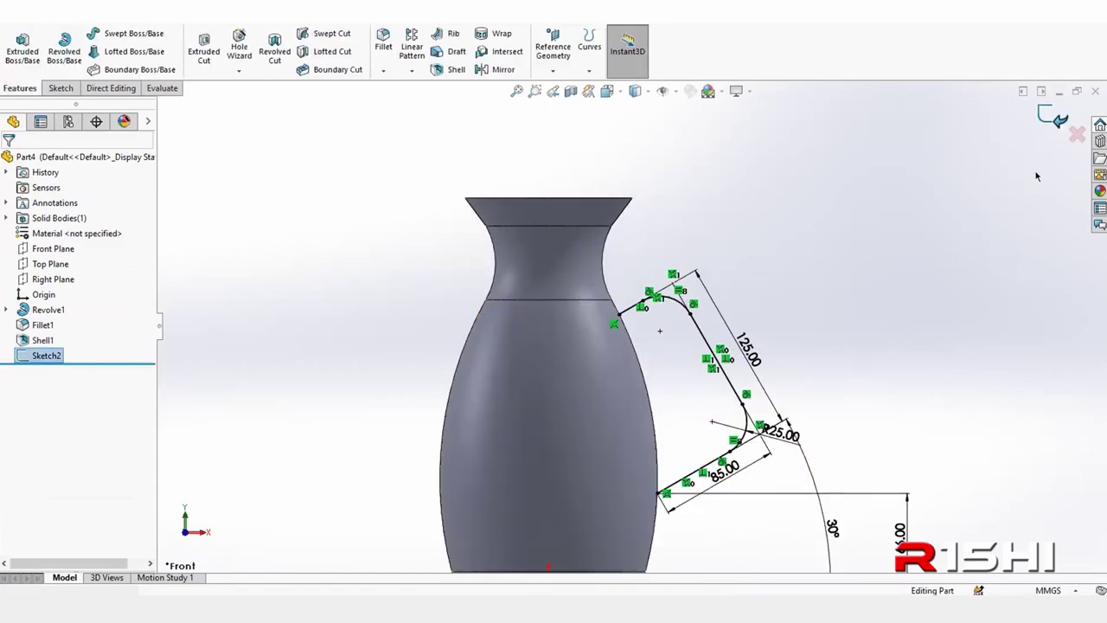
mouse_move(778, 311)
middle_mouse_down()
mouse_move(734, 358)
mouse_move(753, 323)
mouse_move(747, 343)
middle_mouse_up()
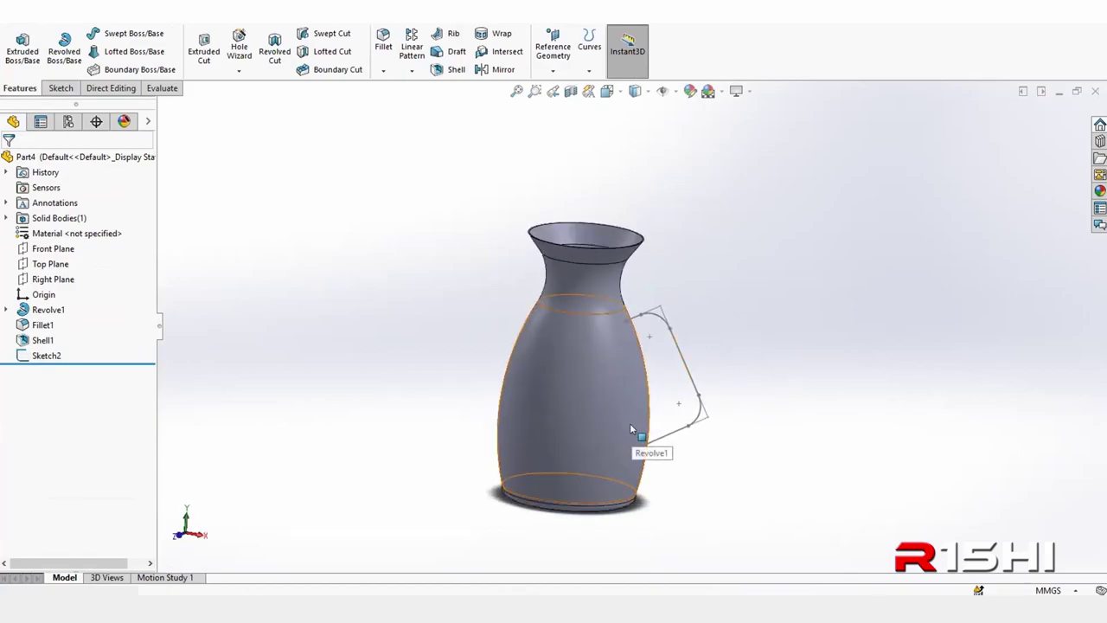
mouse_move(630, 422)
middle_mouse_down()
mouse_move(657, 368)
mouse_move(694, 375)
mouse_move(692, 325)
middle_mouse_up()
scroll(659, 364, "down", 5)
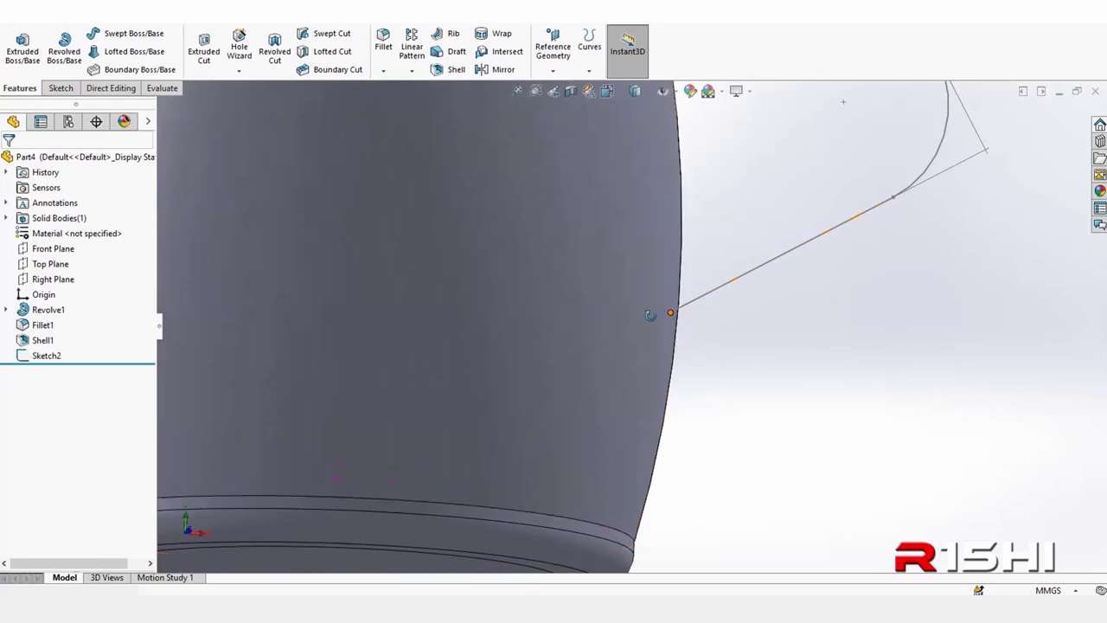
mouse_move(654, 314)
middle_mouse_down()
mouse_move(635, 344)
mouse_move(662, 314)
middle_mouse_up()
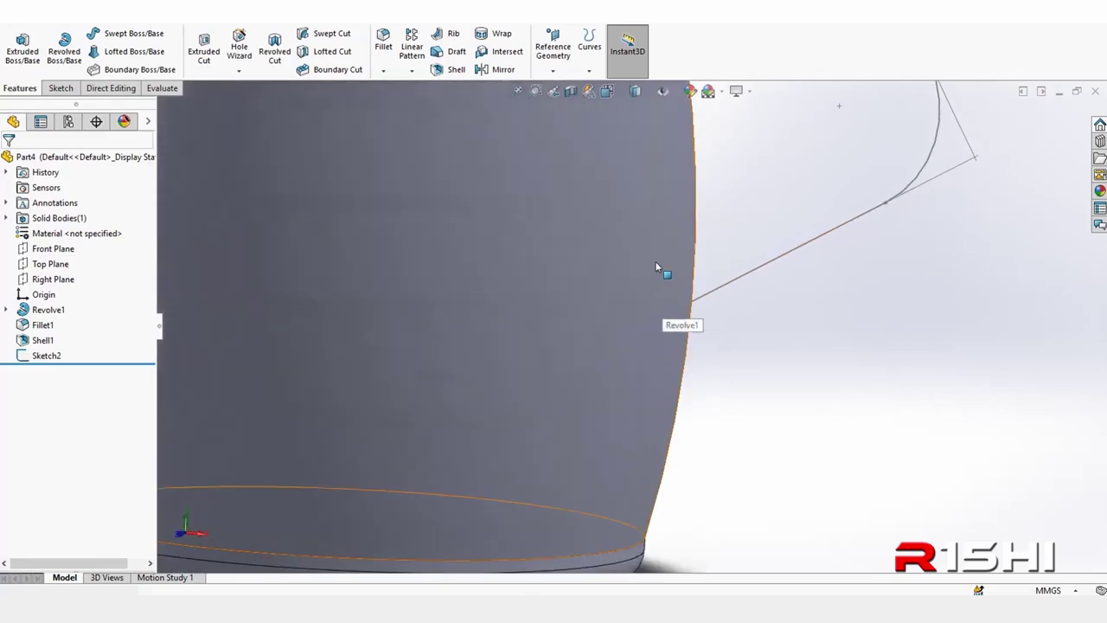
middle_click_drag(655, 268, 602, 232)
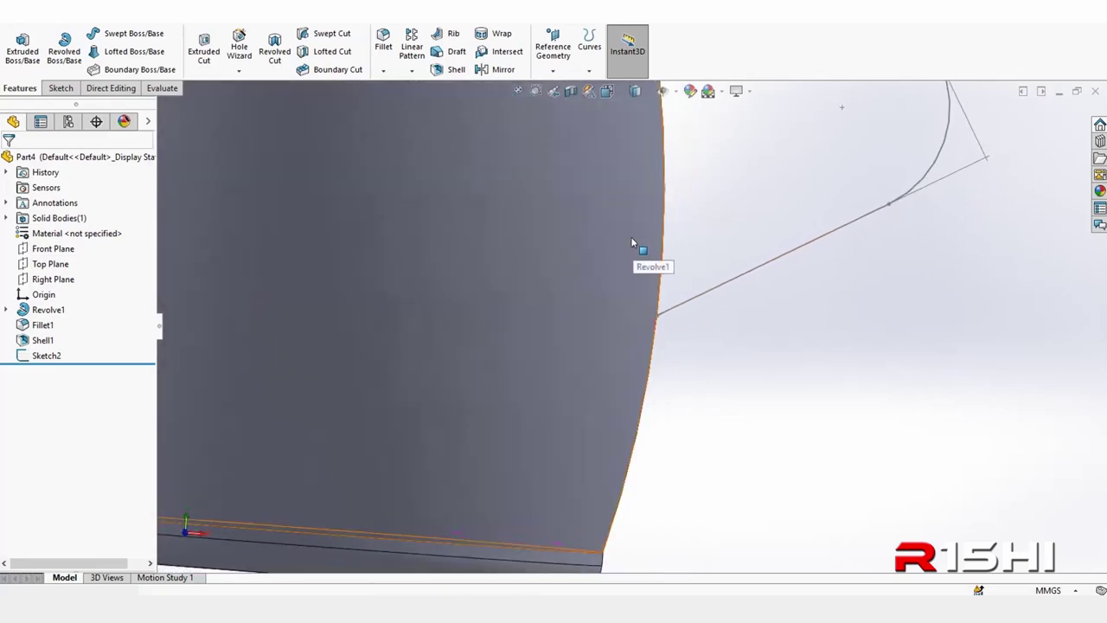
scroll(715, 454, "up", 5)
scroll(623, 162, "down", 5)
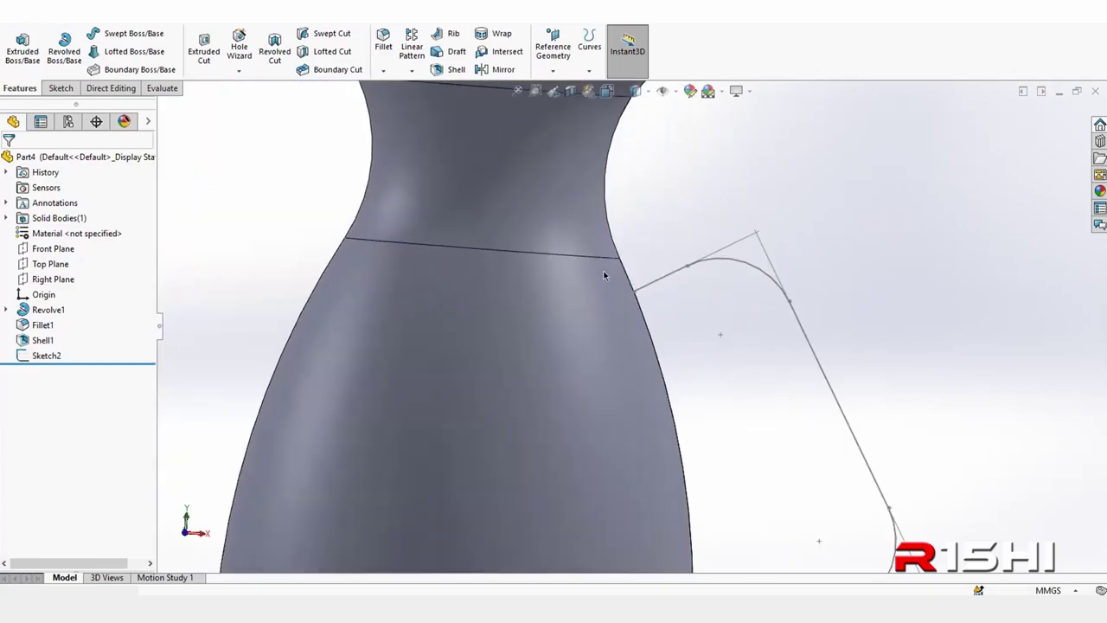
scroll(654, 279, "down", 2)
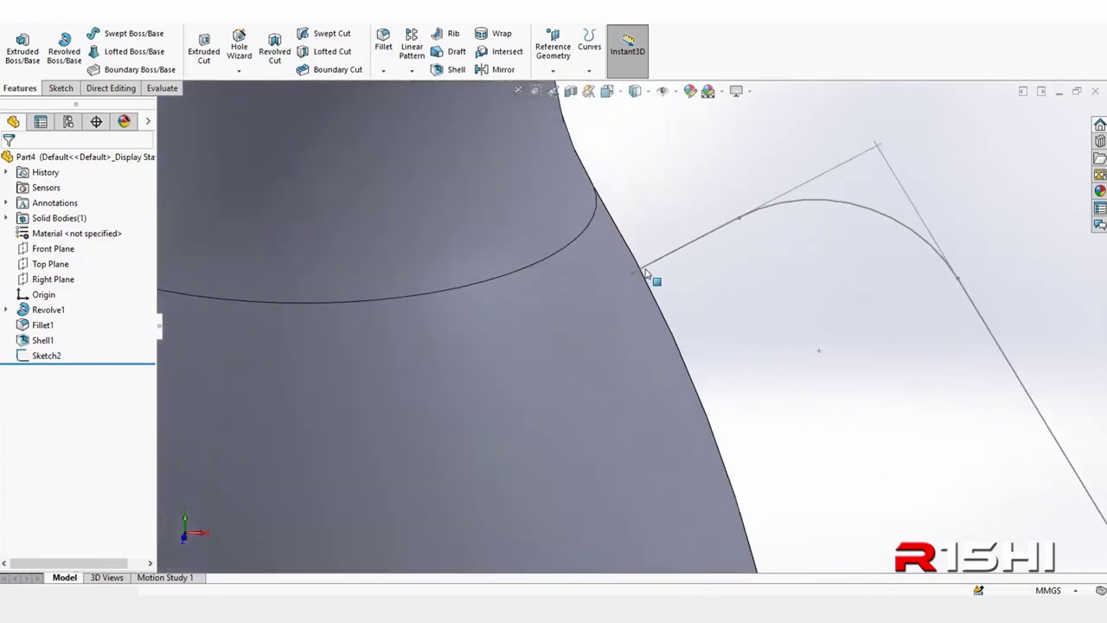
scroll(597, 221, "down", 2)
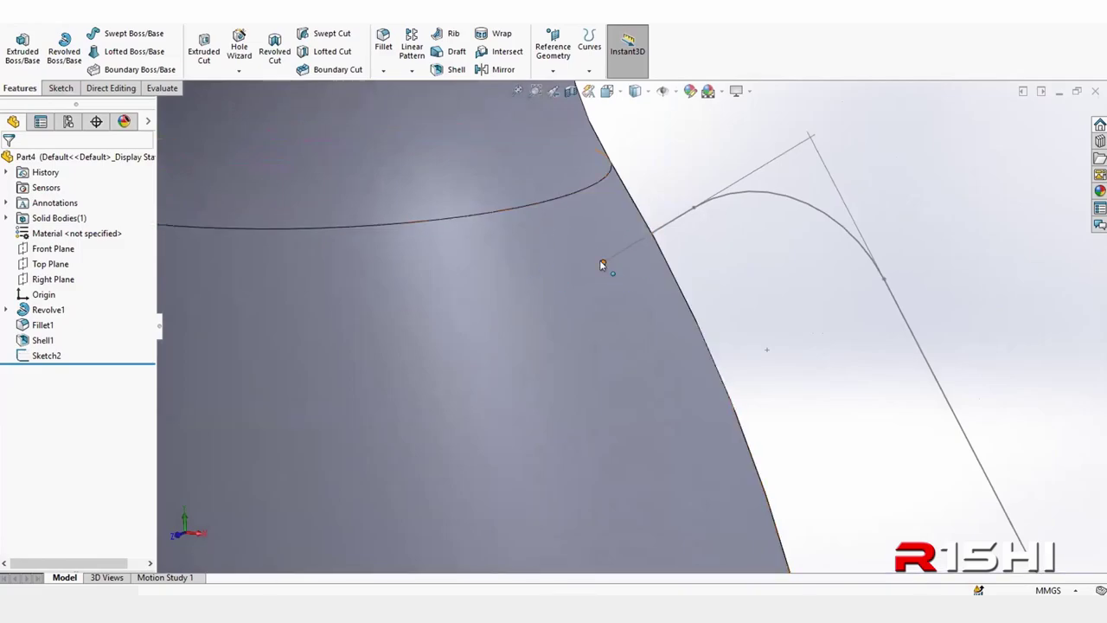
mouse_move(606, 268)
middle_mouse_down()
mouse_move(663, 262)
mouse_move(636, 305)
middle_mouse_up()
scroll(669, 294, "up", 3)
scroll(667, 295, "up", 2)
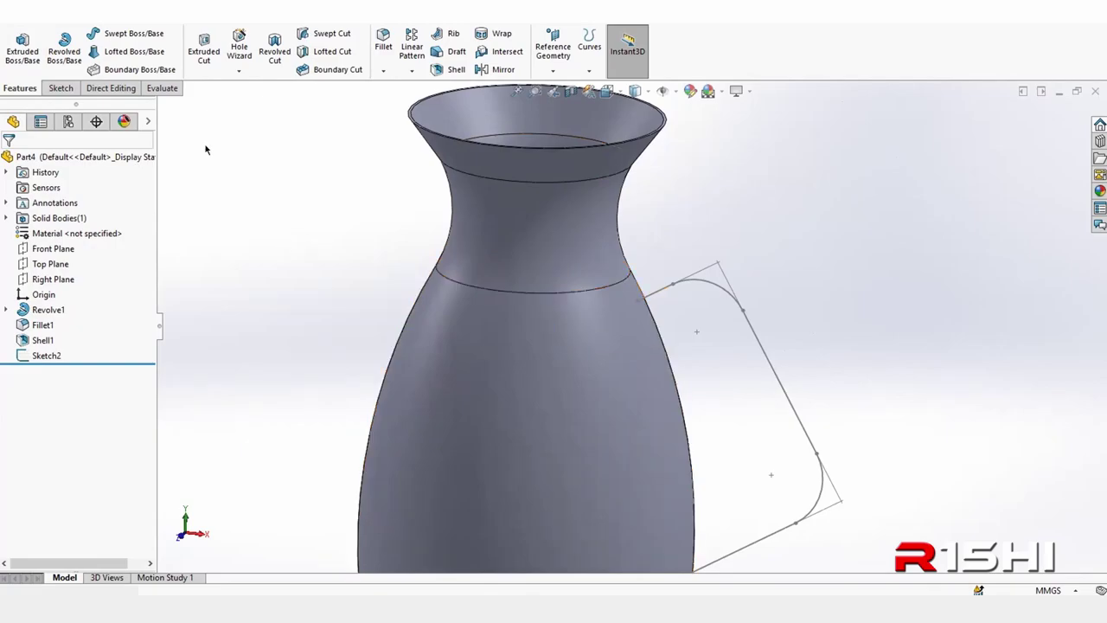
- Create a reference plane through the path's start point, perpendicular to Line1
left_click(555, 54)
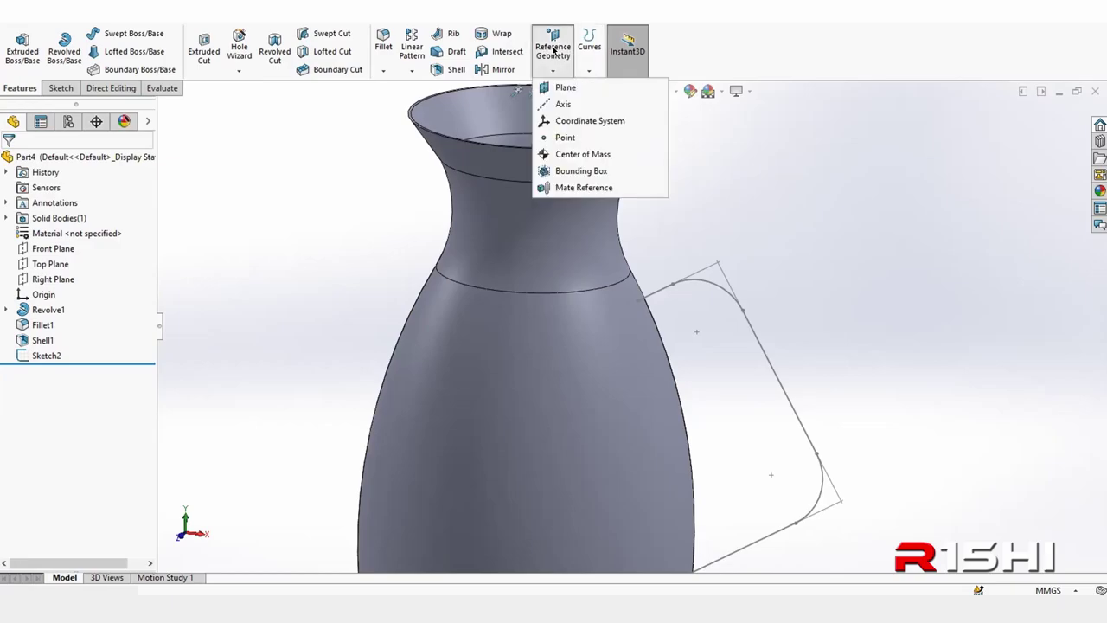
left_click(558, 88)
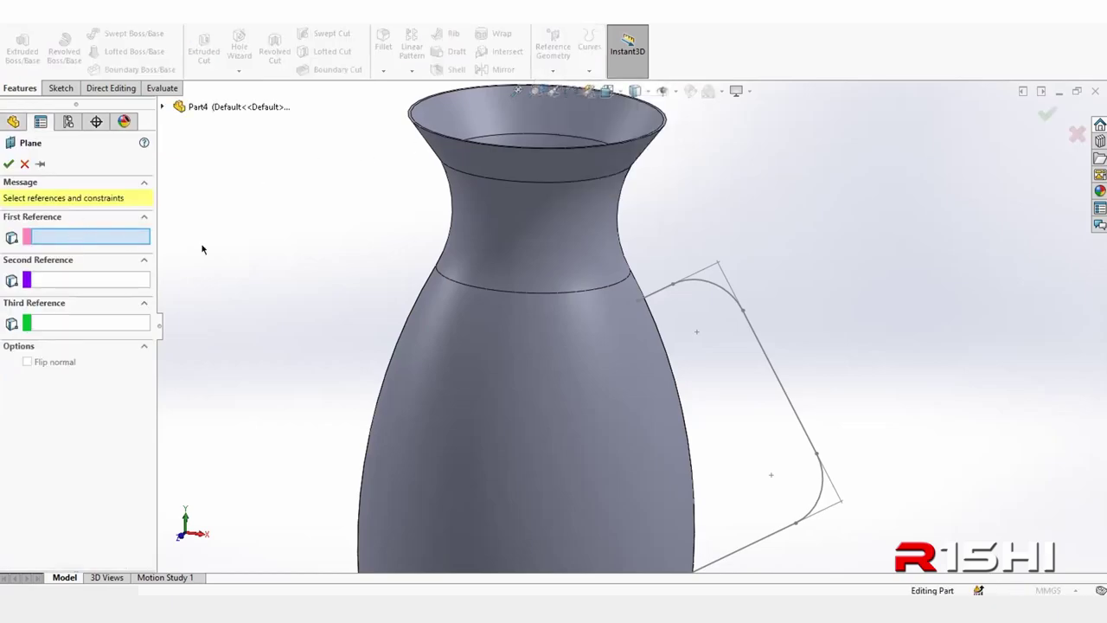
left_click(637, 301)
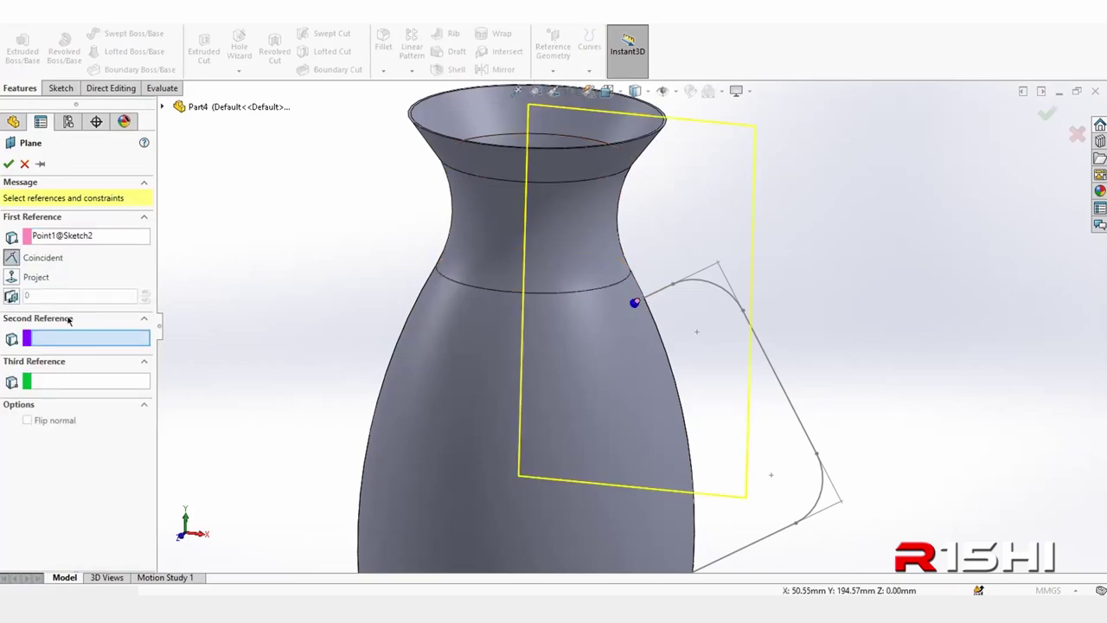
left_click(655, 293)
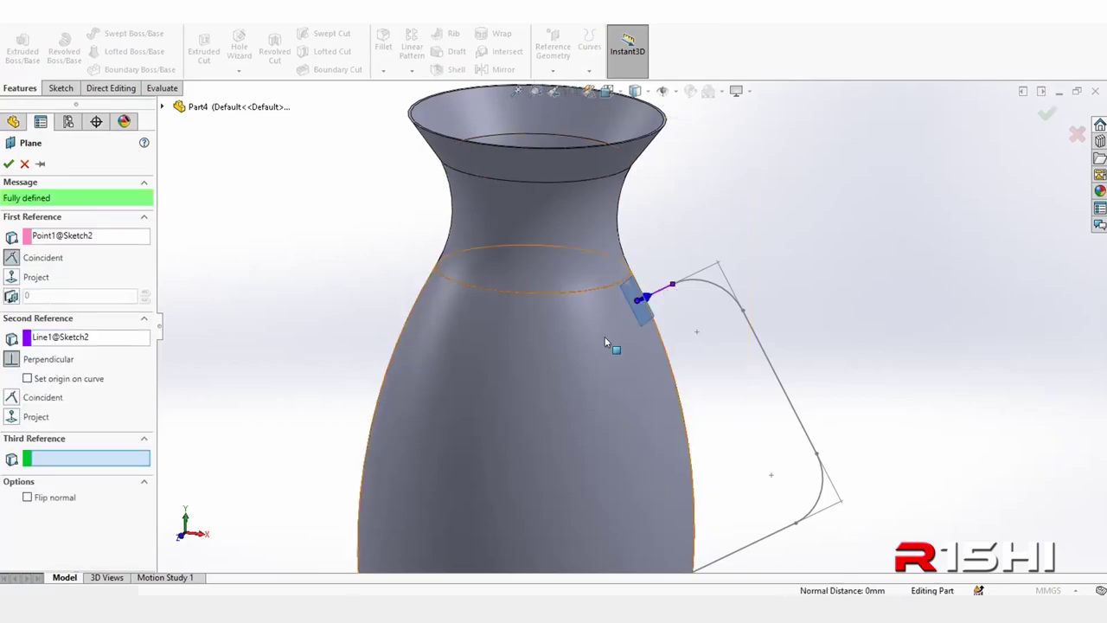
mouse_move(676, 331)
middle_mouse_down()
mouse_move(647, 232)
mouse_move(701, 285)
mouse_move(686, 297)
middle_mouse_up()
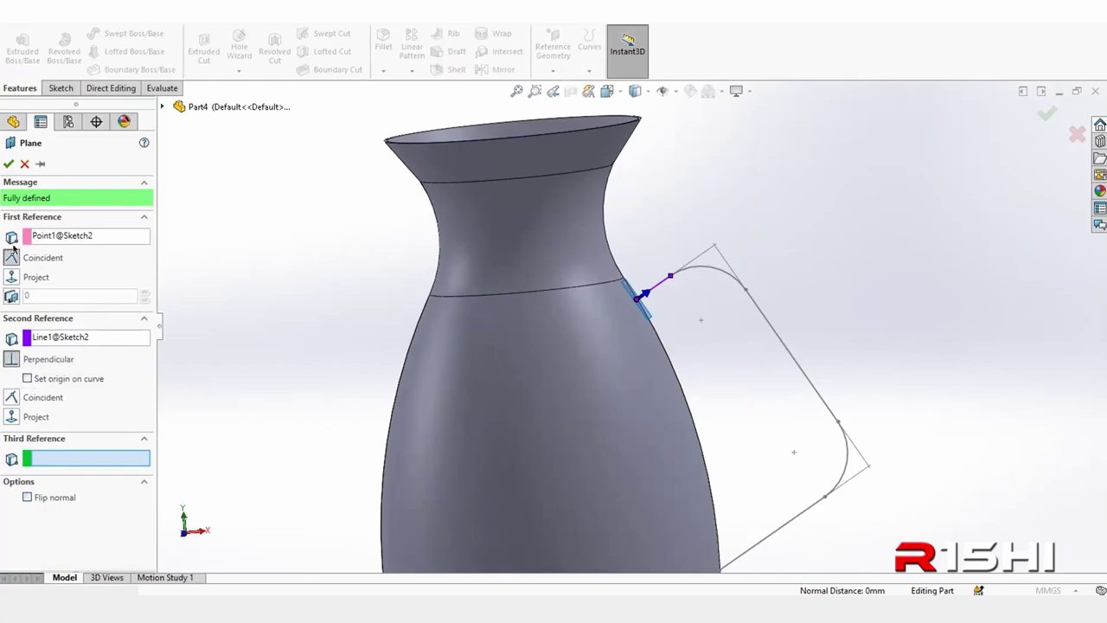
left_click(13, 361)
scroll(692, 308, "down", 2)
middle_click_drag(645, 316, 620, 356)
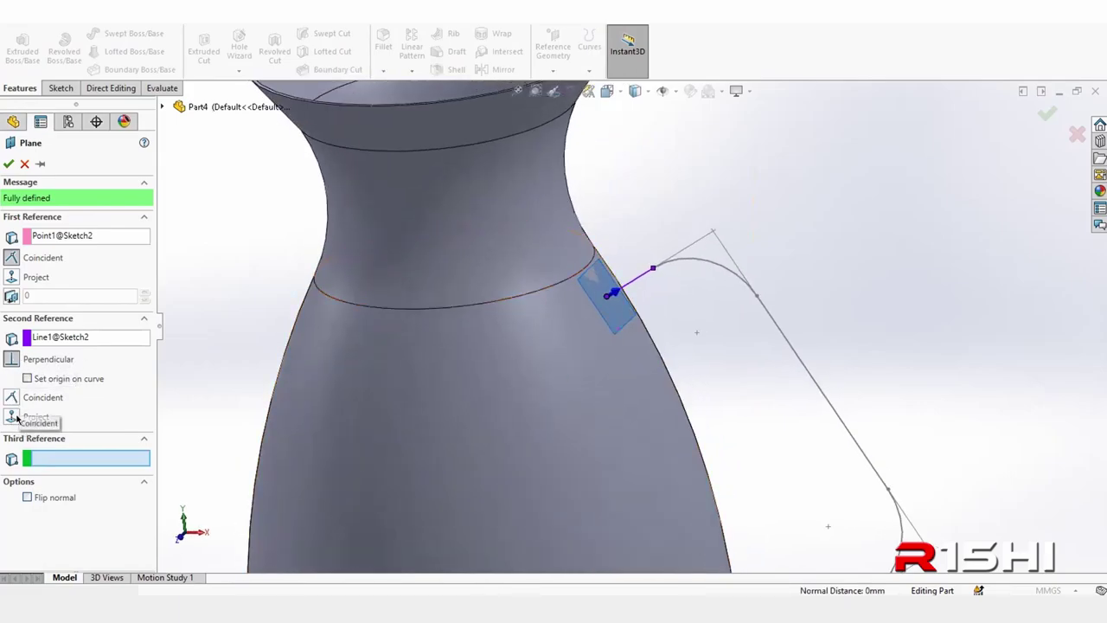
middle_click_drag(624, 355, 647, 338)
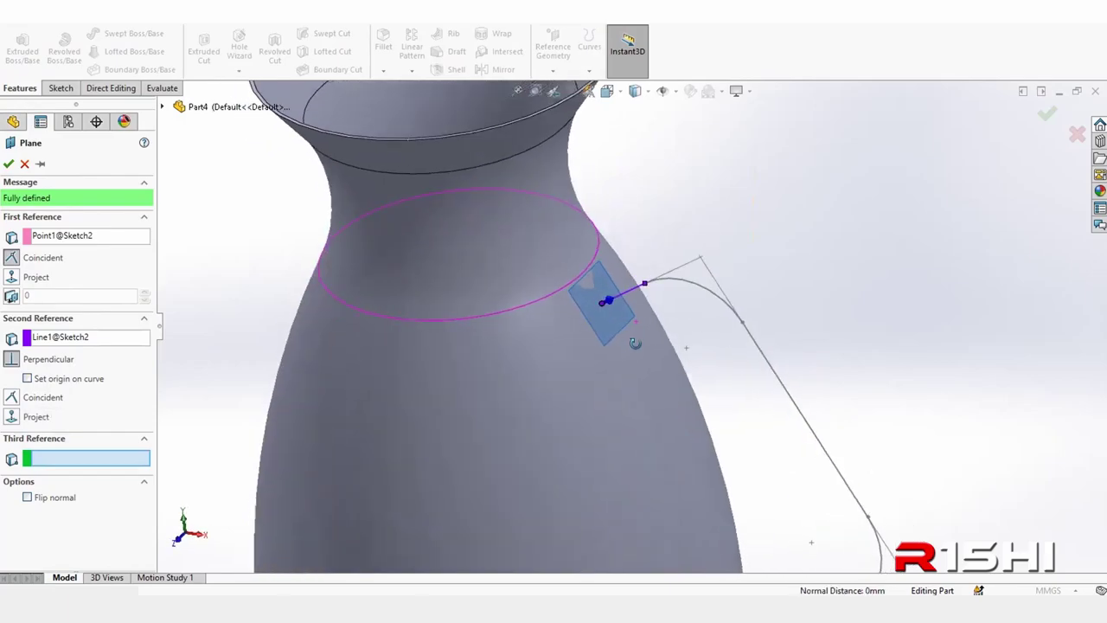
- Accept the new Plane1 and start a sketch on it
left_click(8, 164)
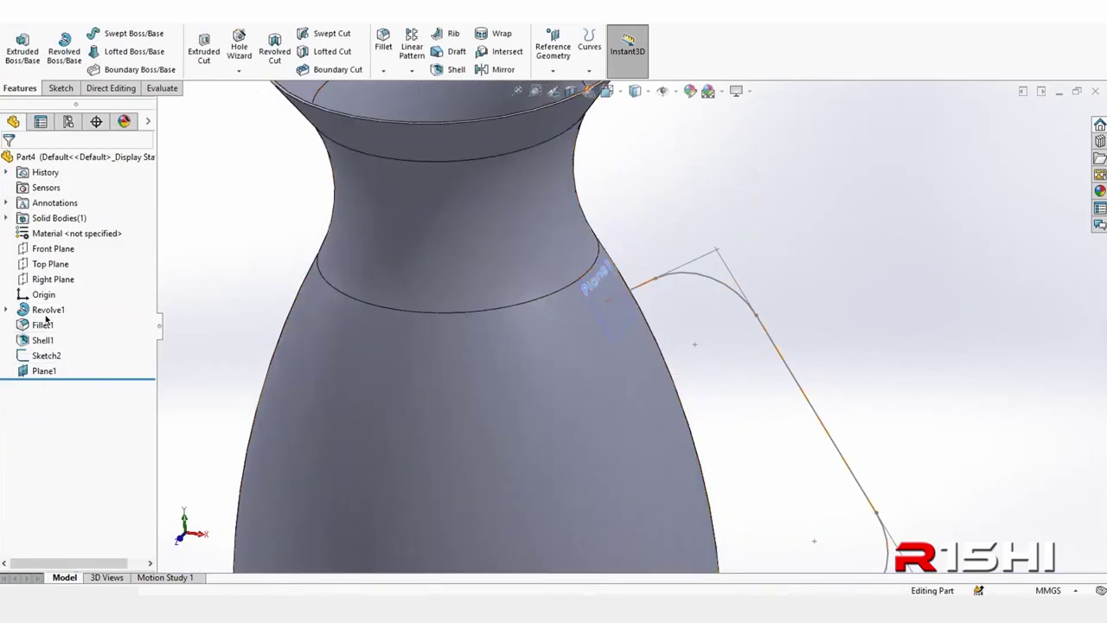
left_click(47, 371)
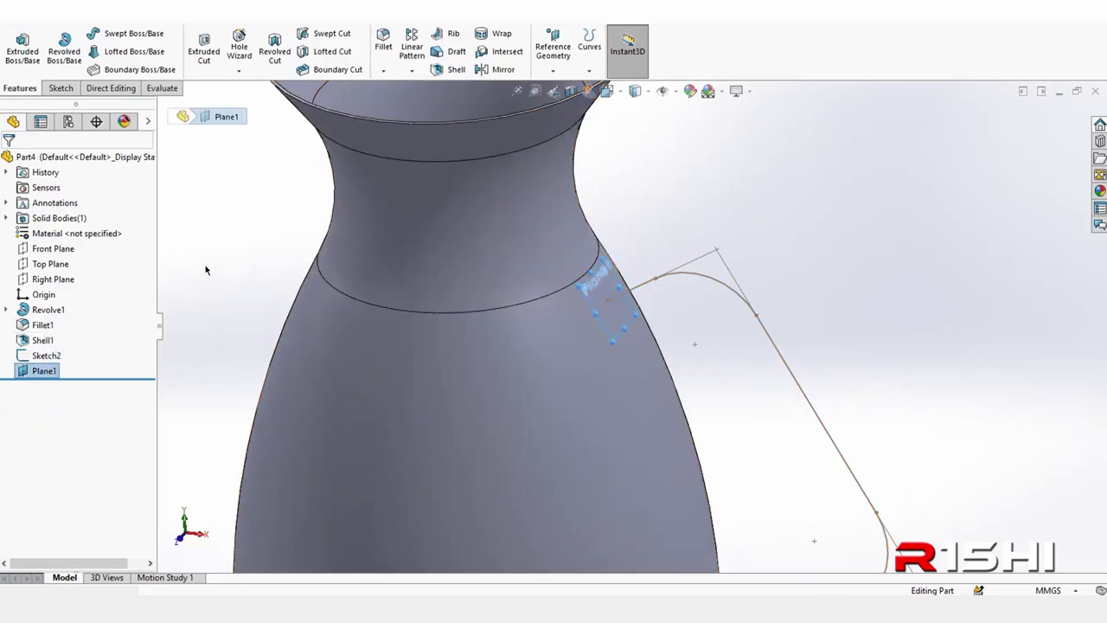
left_click(205, 268)
left_click(39, 370)
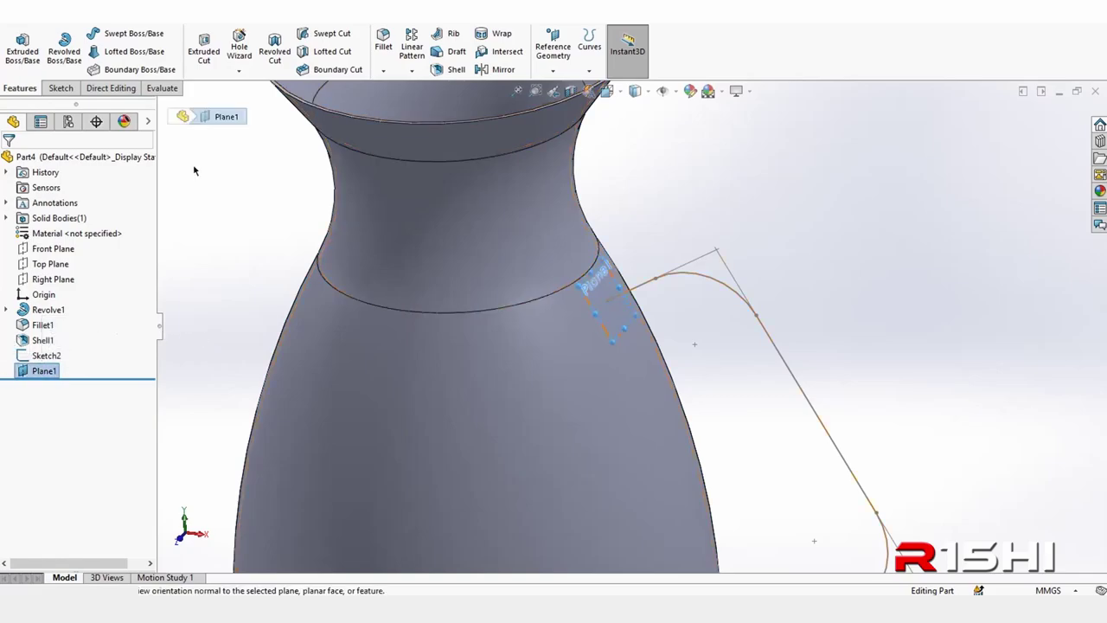
left_click(61, 87)
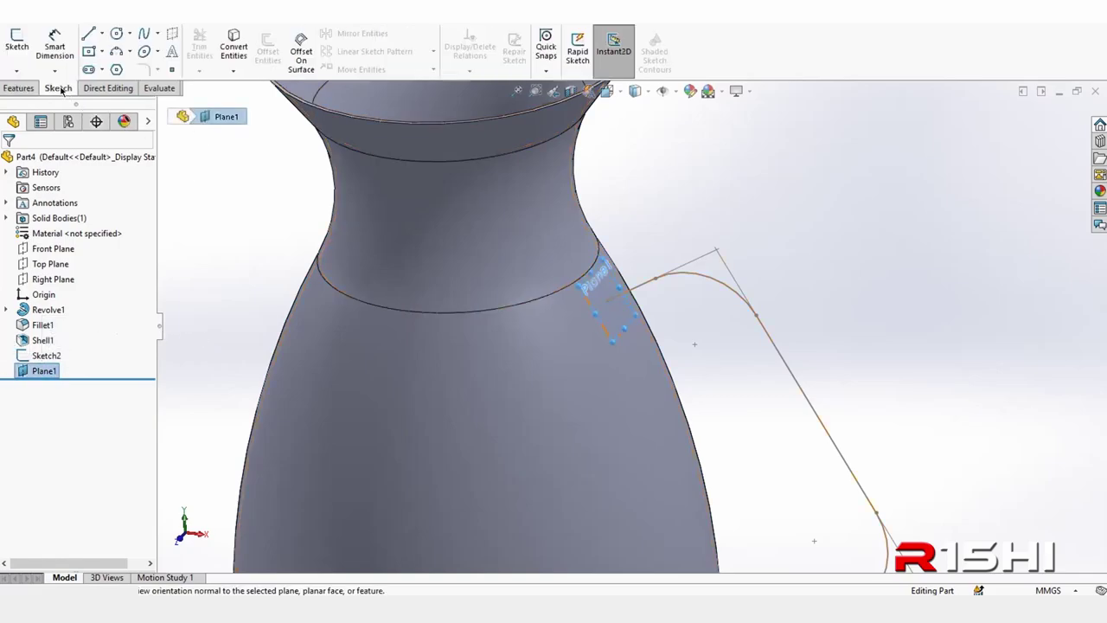
left_click(17, 48)
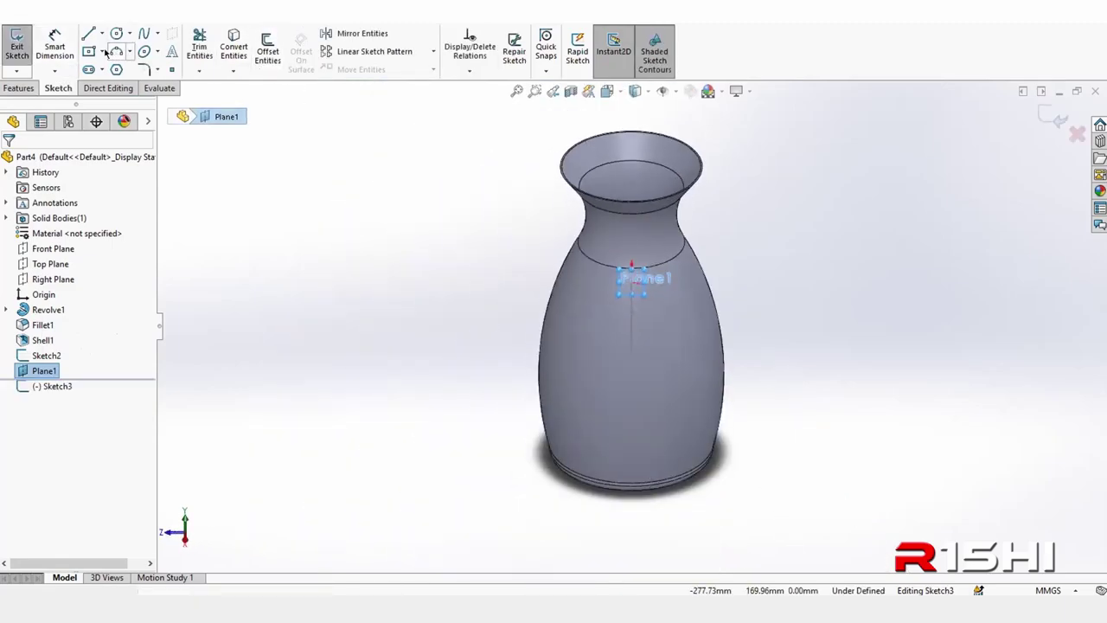
- Draw an ellipse centred at the origin, with its left point horizontal to the centre
left_click(144, 51)
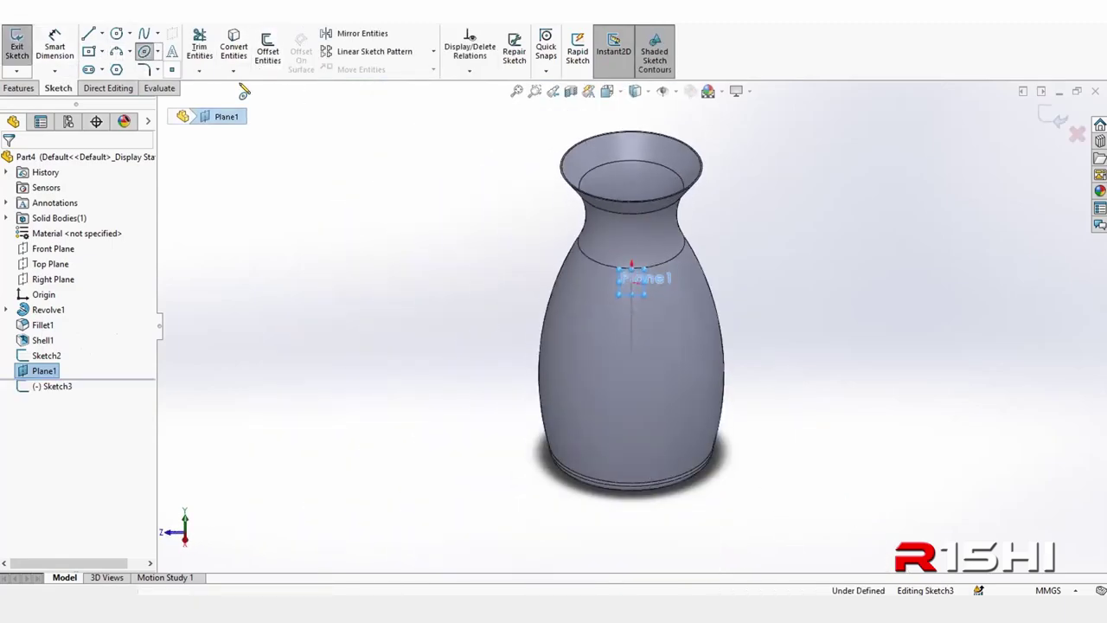
scroll(682, 255, "down", 5)
scroll(485, 354, "down", 1)
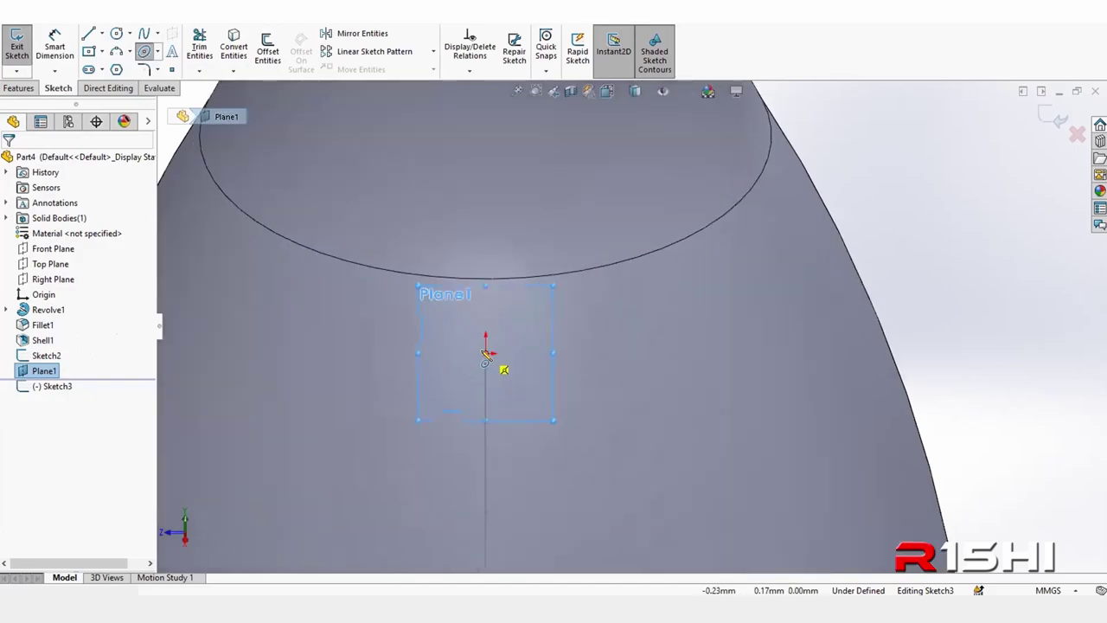
left_click(486, 355)
left_click(534, 352)
left_click(486, 325)
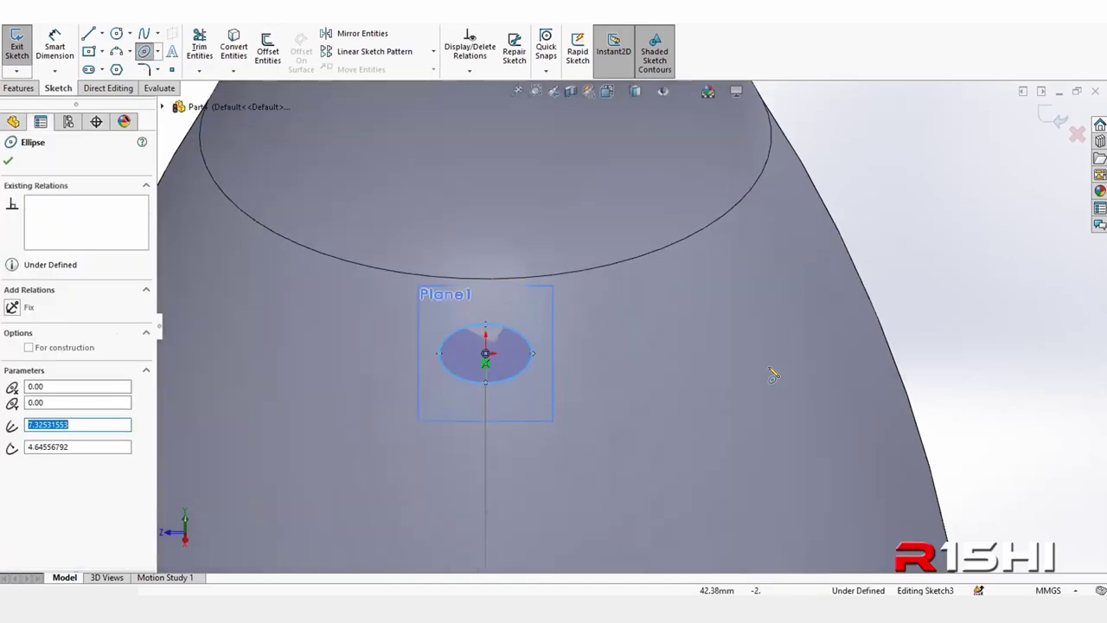
key("Escape")
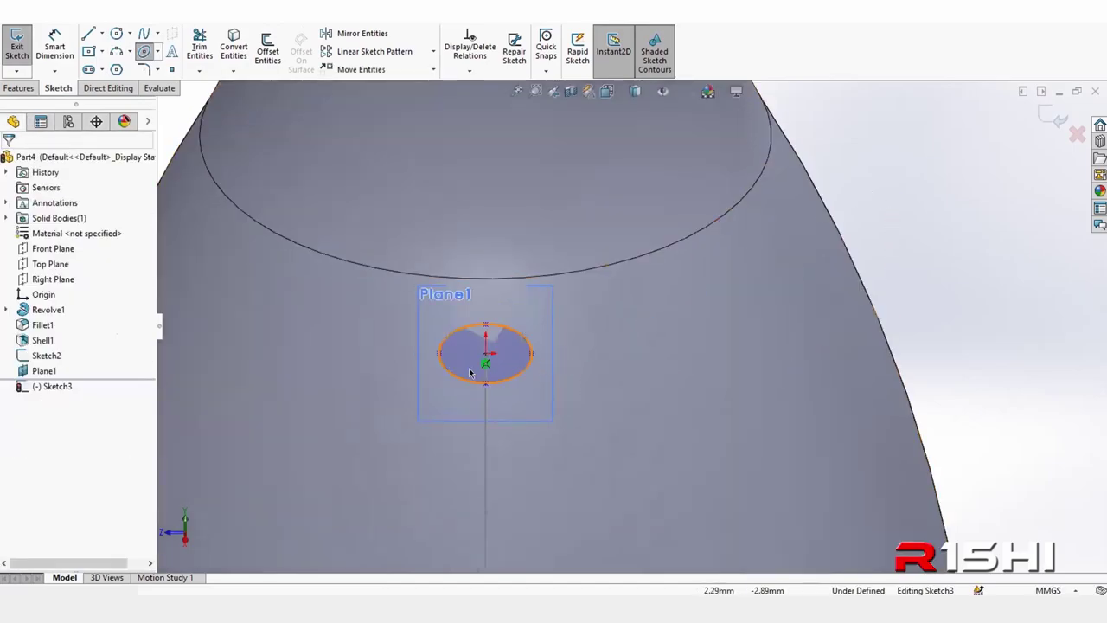
left_click(439, 358)
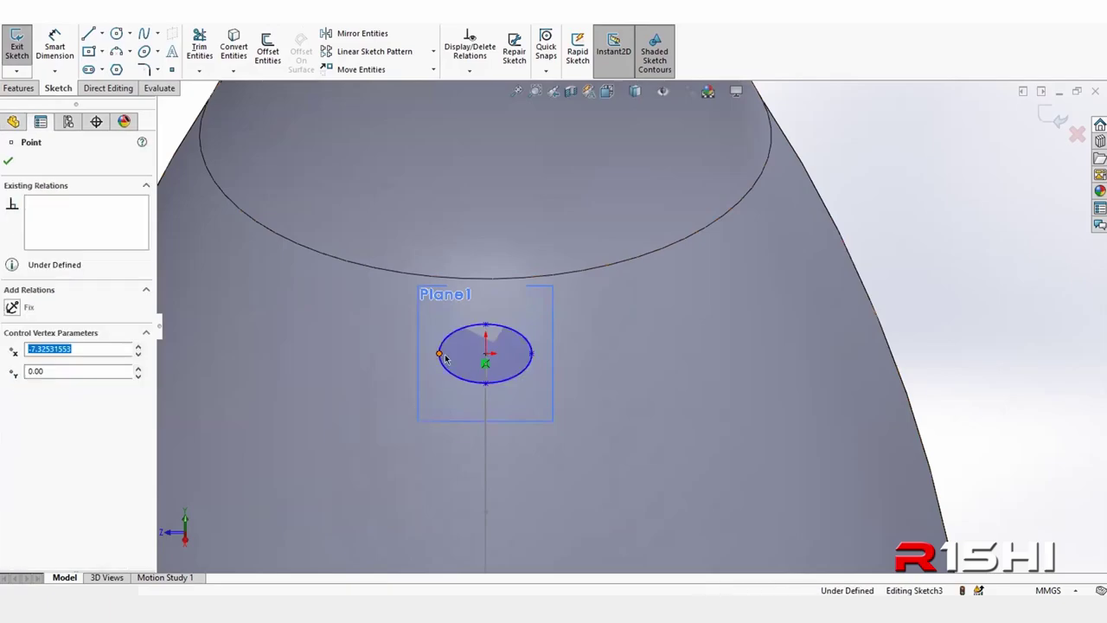
left_click(485, 353, "ctrl")
left_click(525, 295)
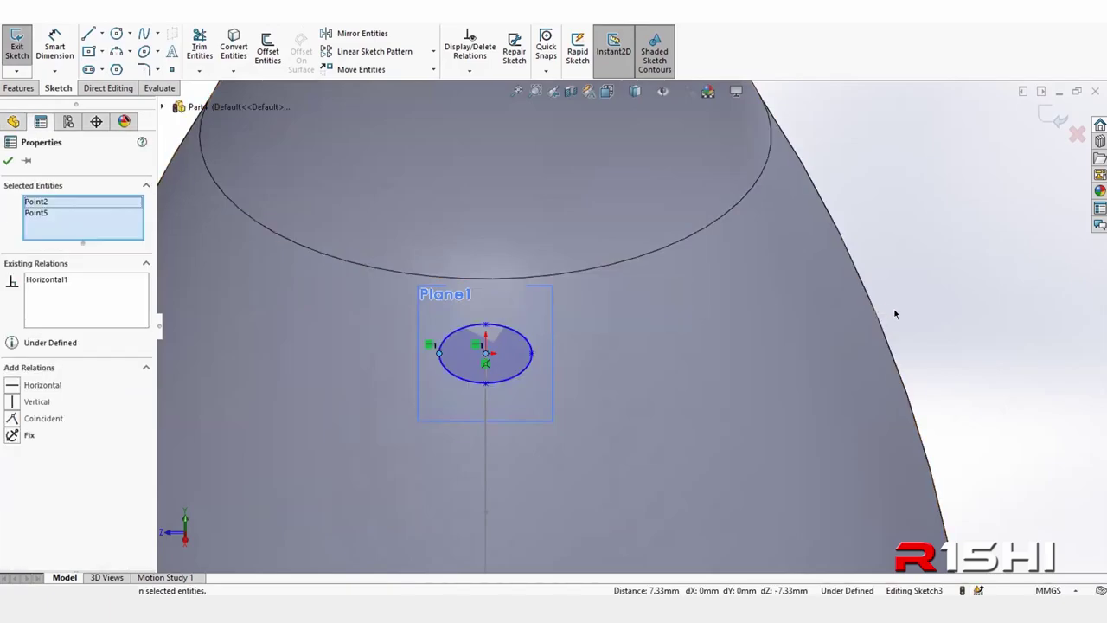
- Dimension the ellipse 25 mm wide and 10 mm tall, then exit the sketch
left_click(55, 48)
left_click(530, 352)
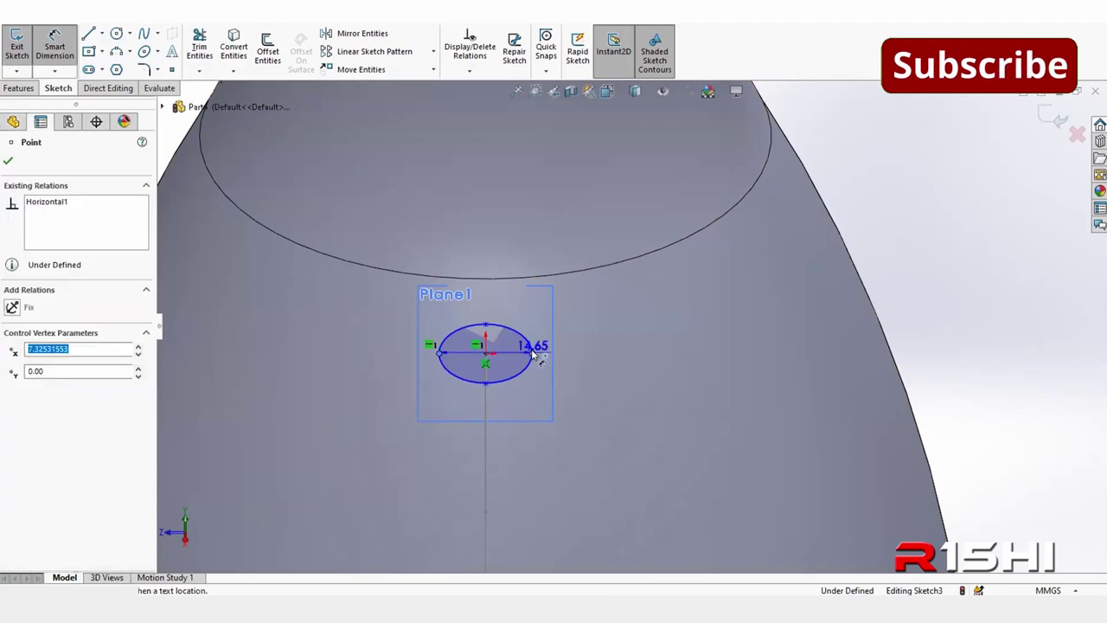
left_click(482, 234)
type("25")
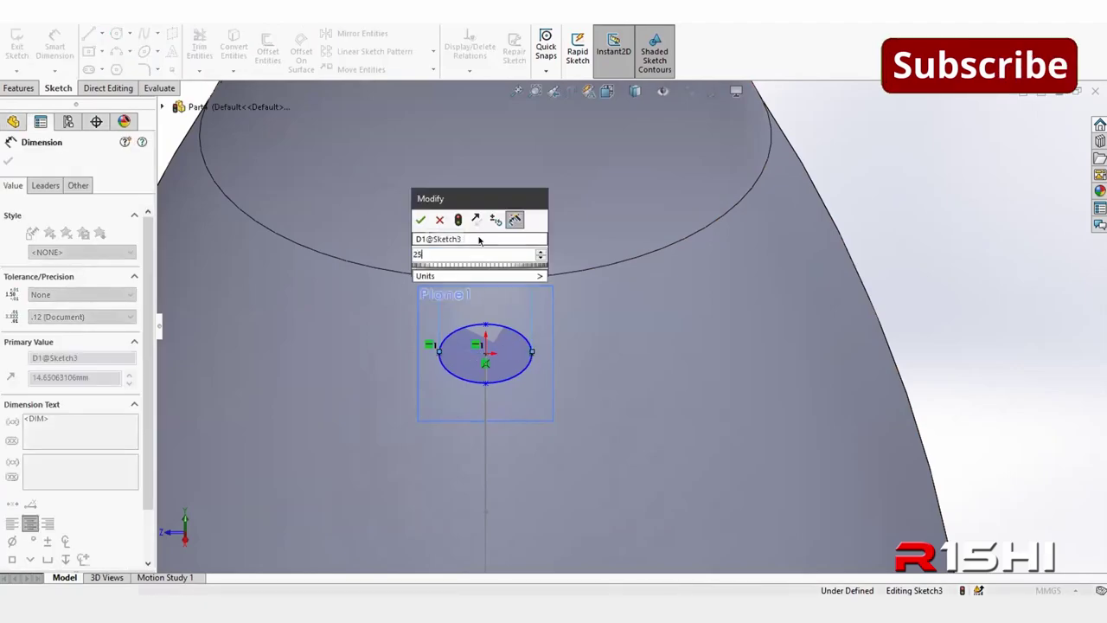
key("Return")
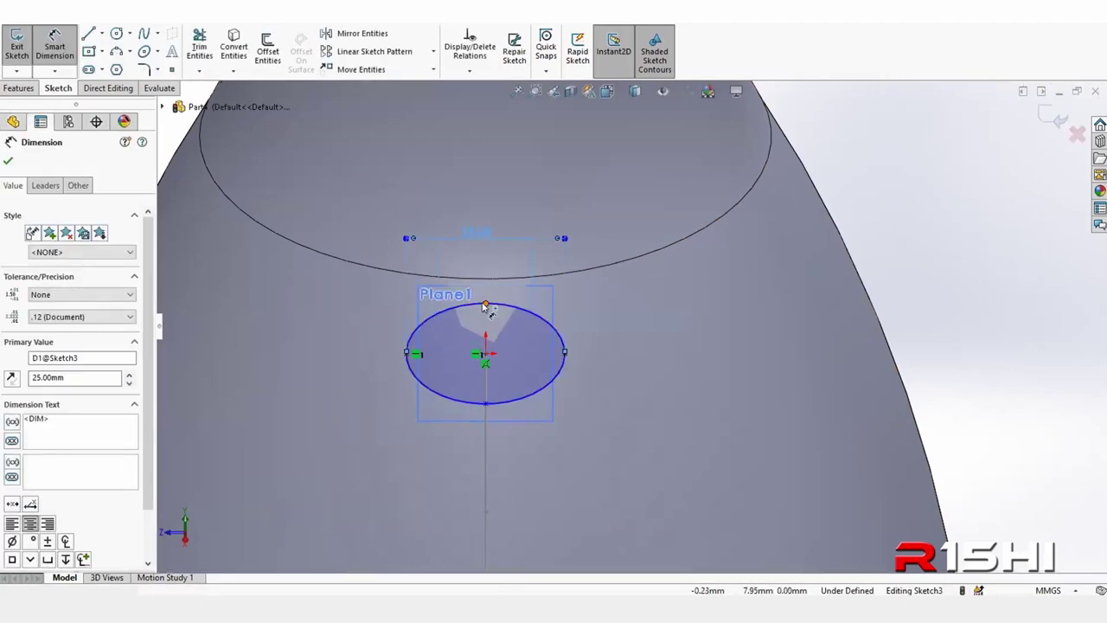
left_click(485, 304)
left_click(485, 403)
left_click(679, 358)
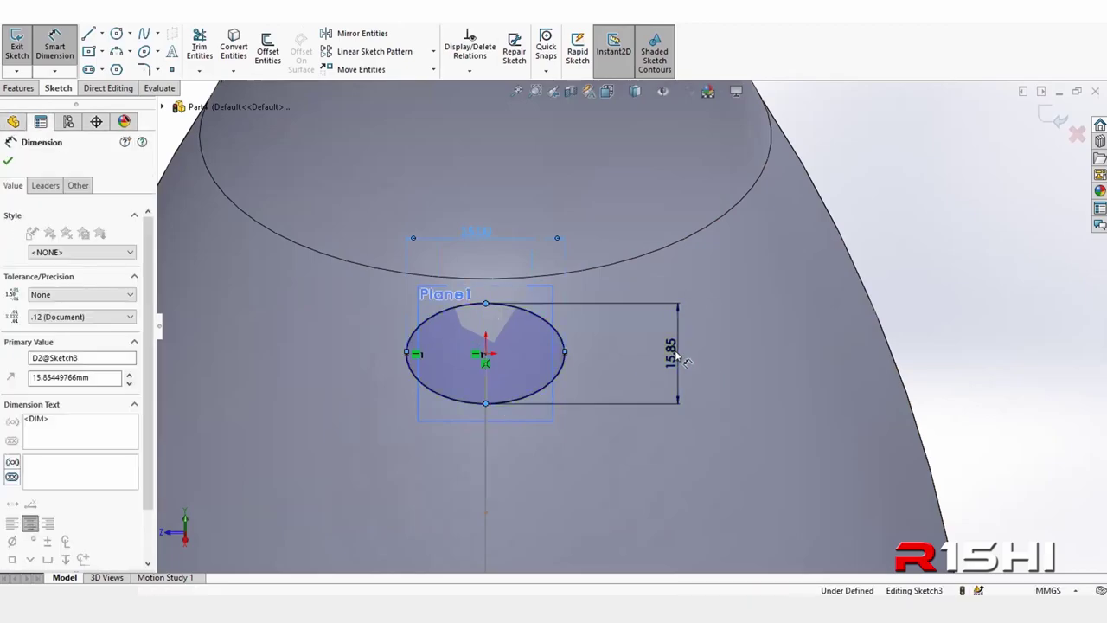
type("16")
key("Return")
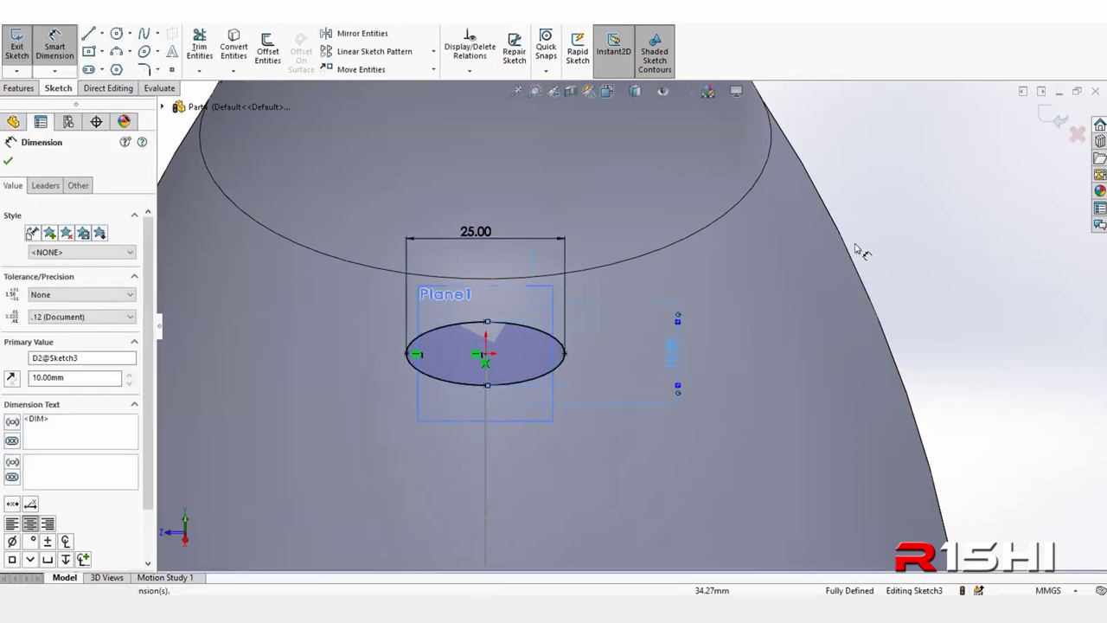
left_click(1053, 115)
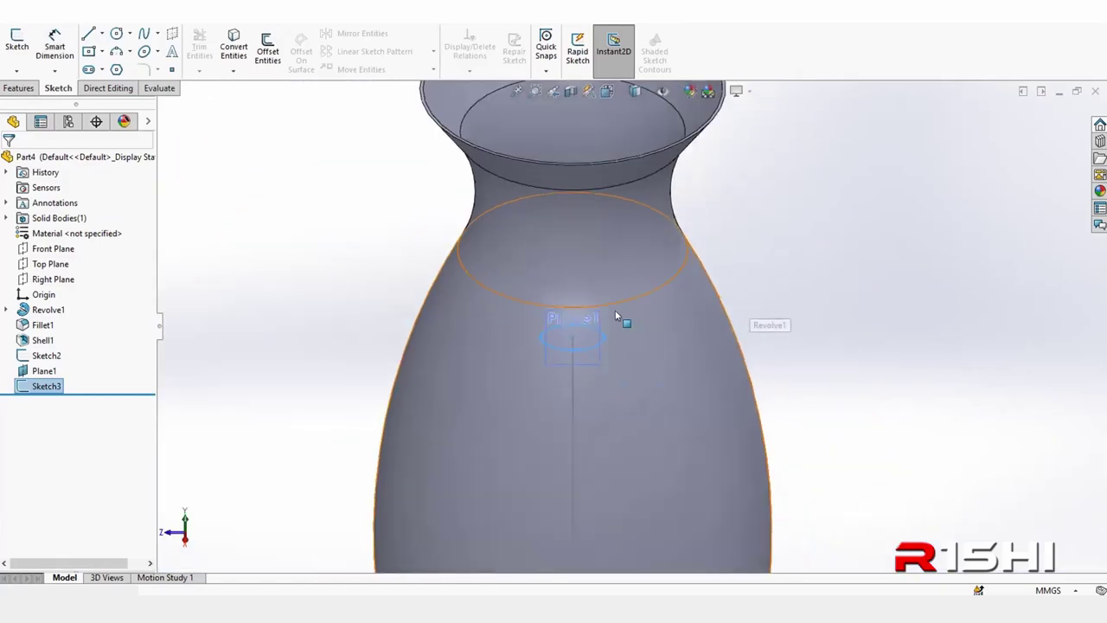
- Start a Swept Boss/Base with ellipse Sketch3 as profile and handle curve Sketch2 as path
middle_click_drag(623, 316, 636, 319)
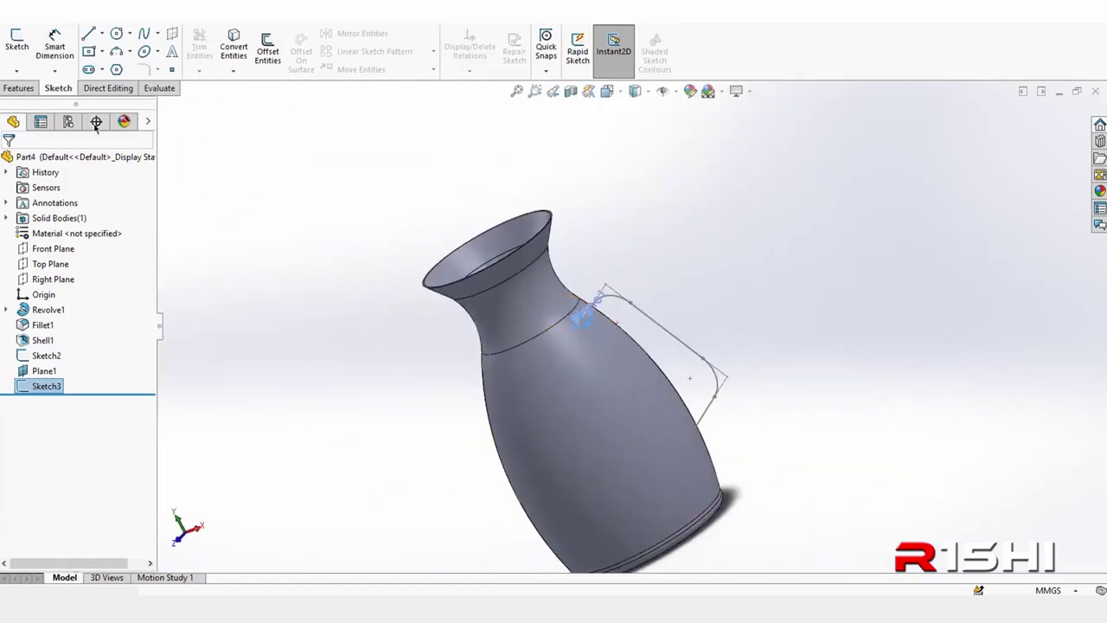
left_click(16, 89)
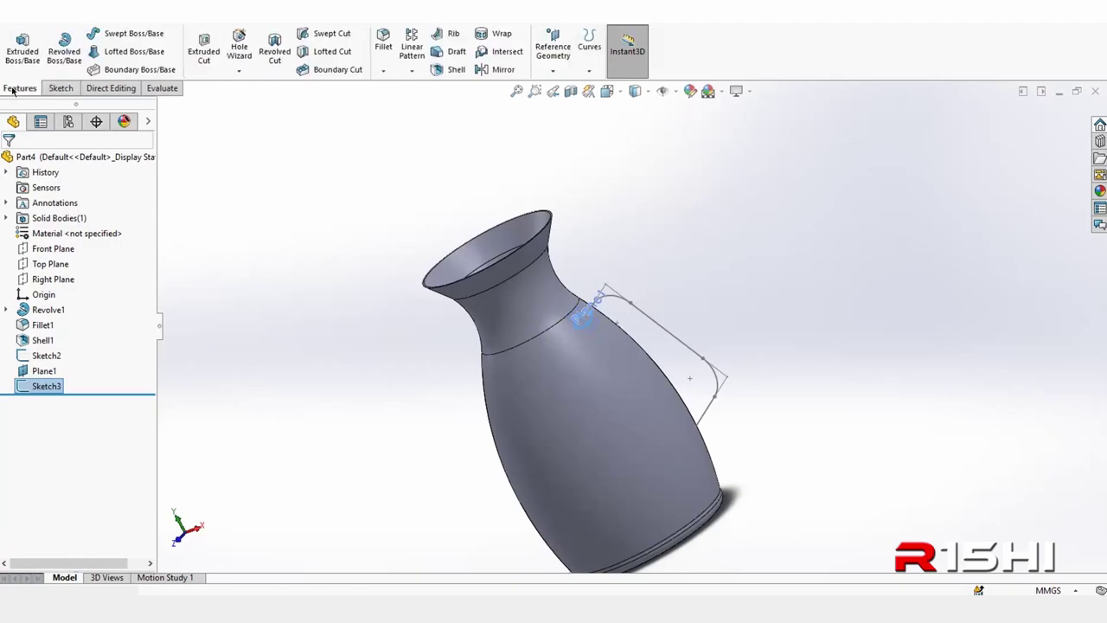
left_click(127, 33)
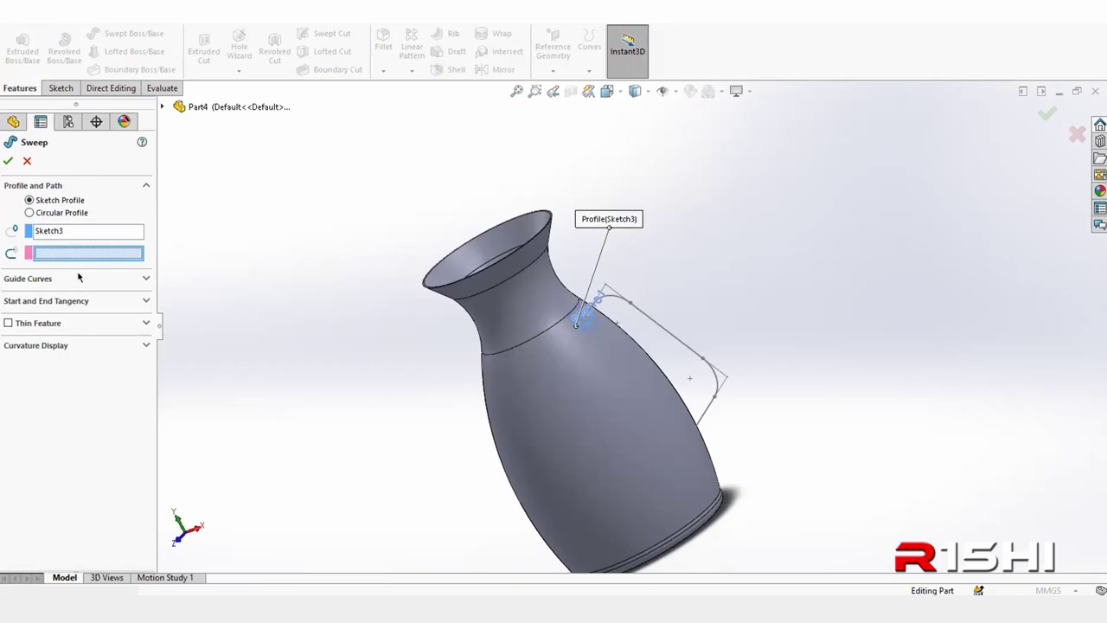
scroll(611, 319, "down", 3)
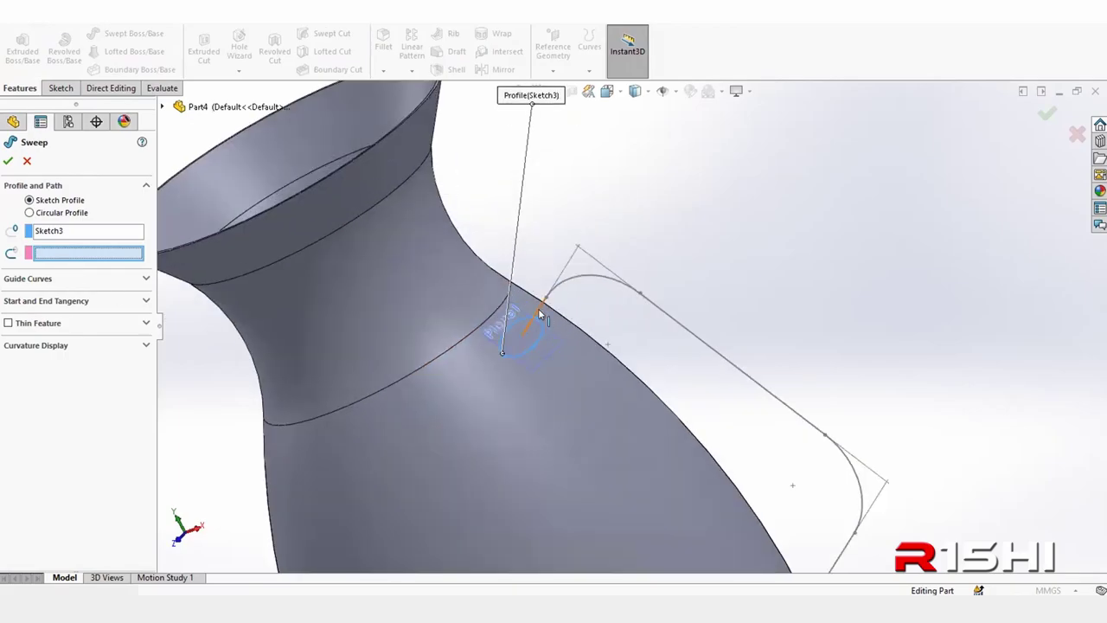
left_click(540, 304)
- Orbit and zoom around the vase neck to inspect the swept handle preview
mouse_move(491, 383)
middle_mouse_down()
mouse_move(555, 256)
mouse_move(480, 393)
middle_mouse_up()
scroll(482, 337, "down", 3)
scroll(623, 279, "down", 3)
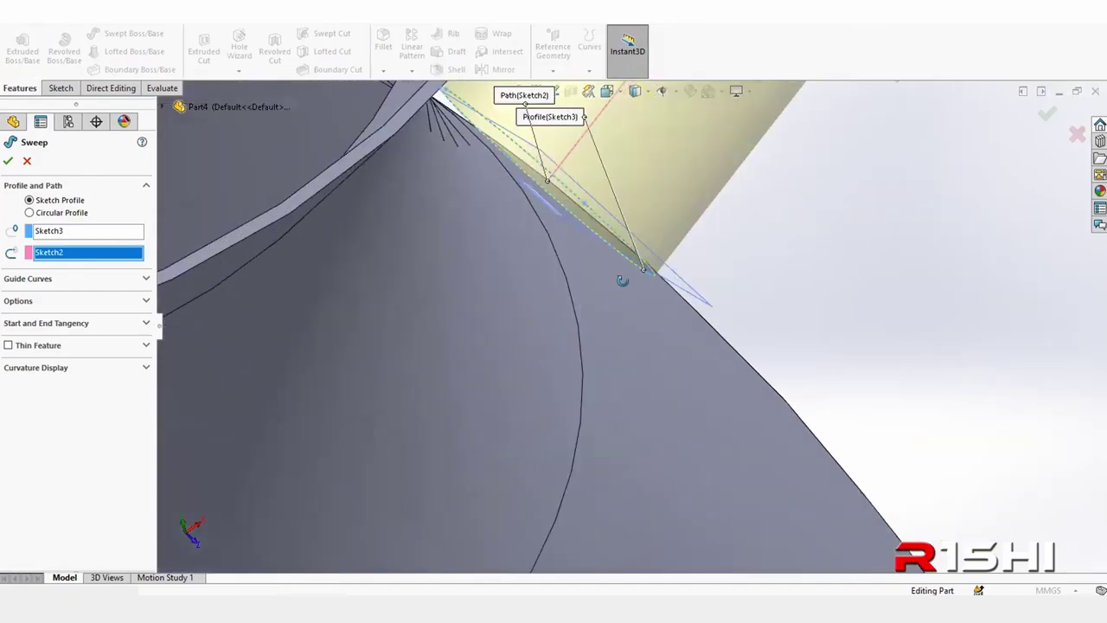
scroll(627, 280, "down", 2)
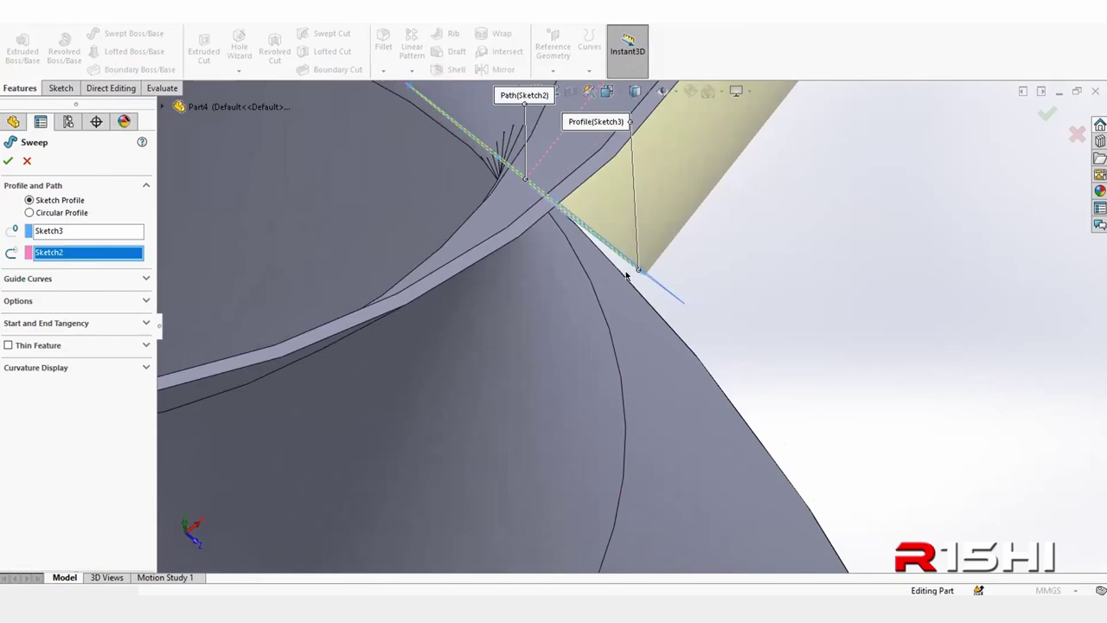
scroll(587, 264, "up", 2)
scroll(554, 233, "up", 2)
scroll(519, 195, "up", 2)
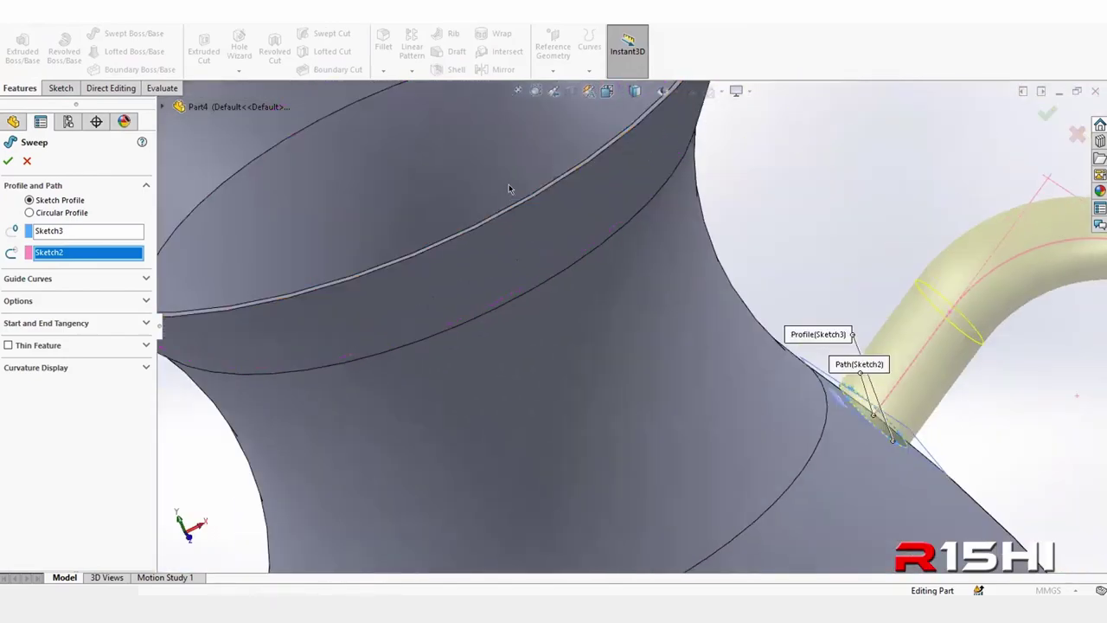
scroll(510, 183, "up", 3)
scroll(662, 268, "down", 3)
scroll(833, 519, "down", 3)
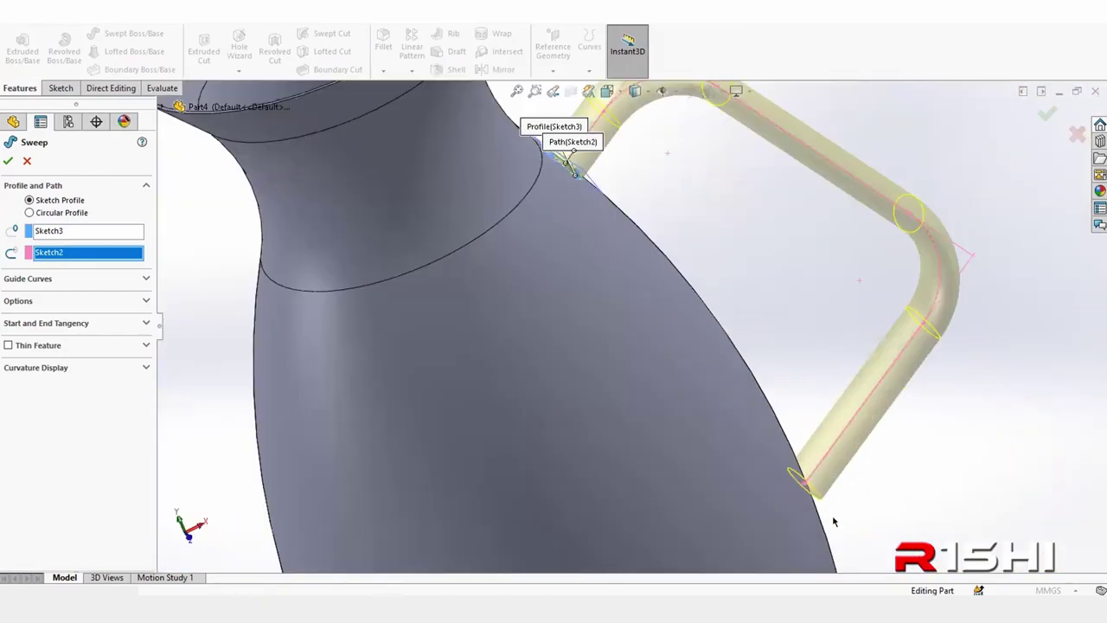
scroll(767, 433, "down", 3)
mouse_move(767, 434)
middle_mouse_down()
mouse_move(706, 388)
mouse_move(718, 371)
mouse_move(683, 375)
mouse_move(677, 347)
middle_mouse_up()
middle_click_drag(576, 321, 610, 294)
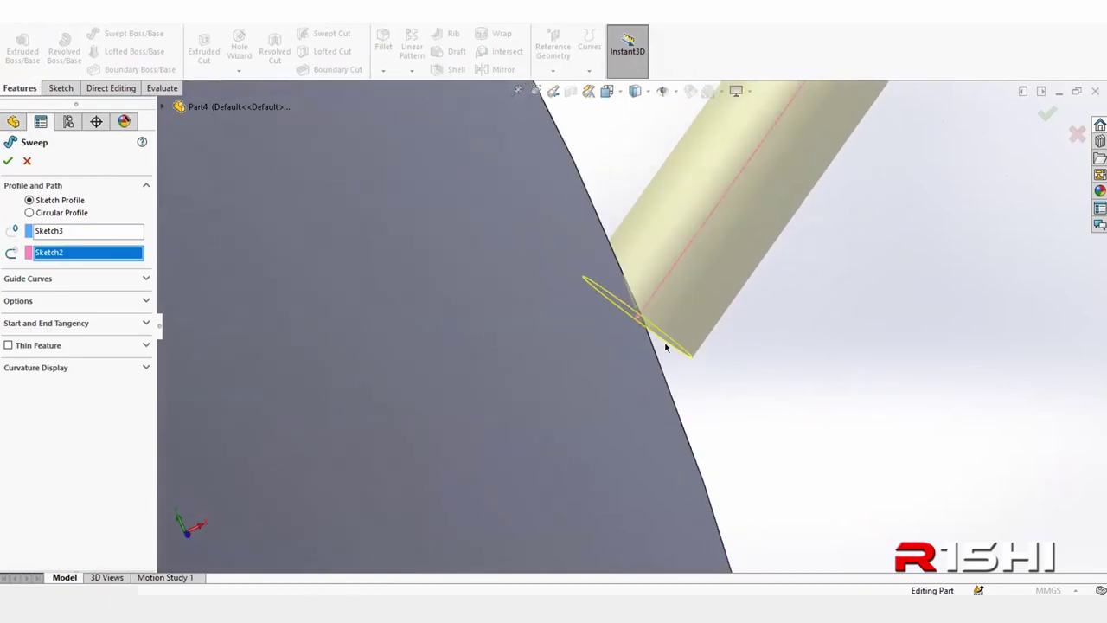
scroll(665, 347, "up", 5)
middle_click_drag(666, 347, 635, 338)
scroll(610, 304, "down", 3)
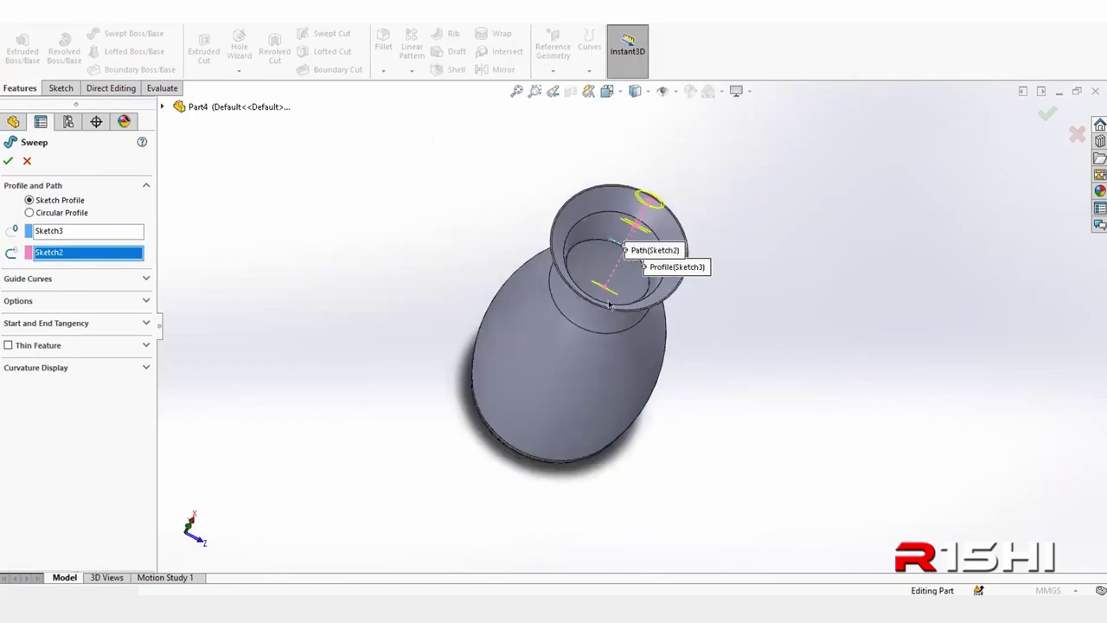
scroll(610, 304, "down", 4)
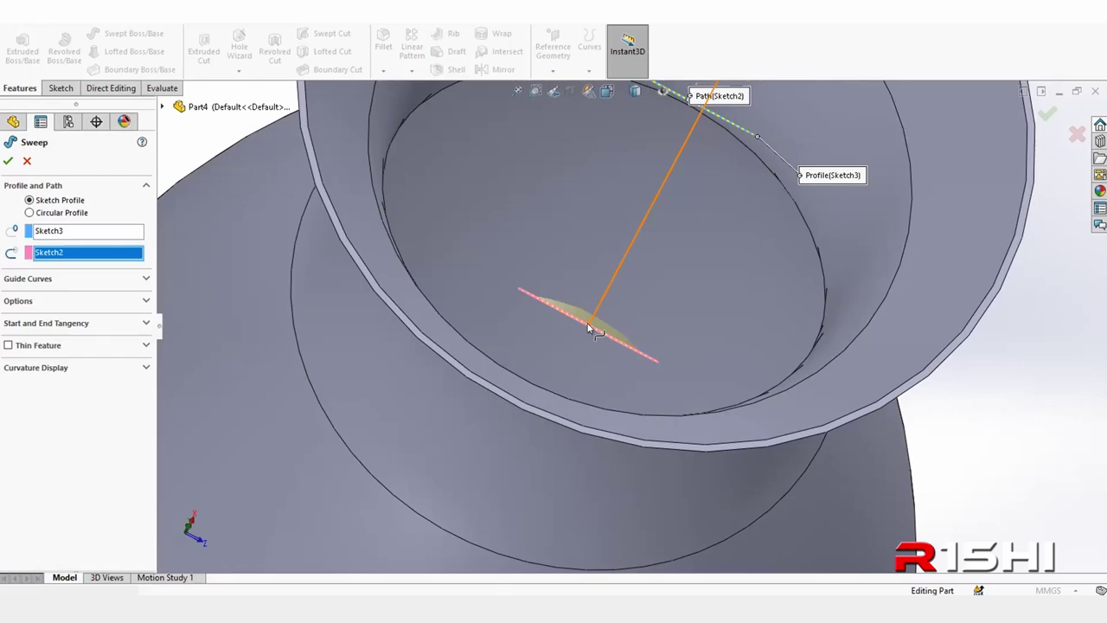
scroll(571, 374, "up", 3)
scroll(579, 349, "up", 2)
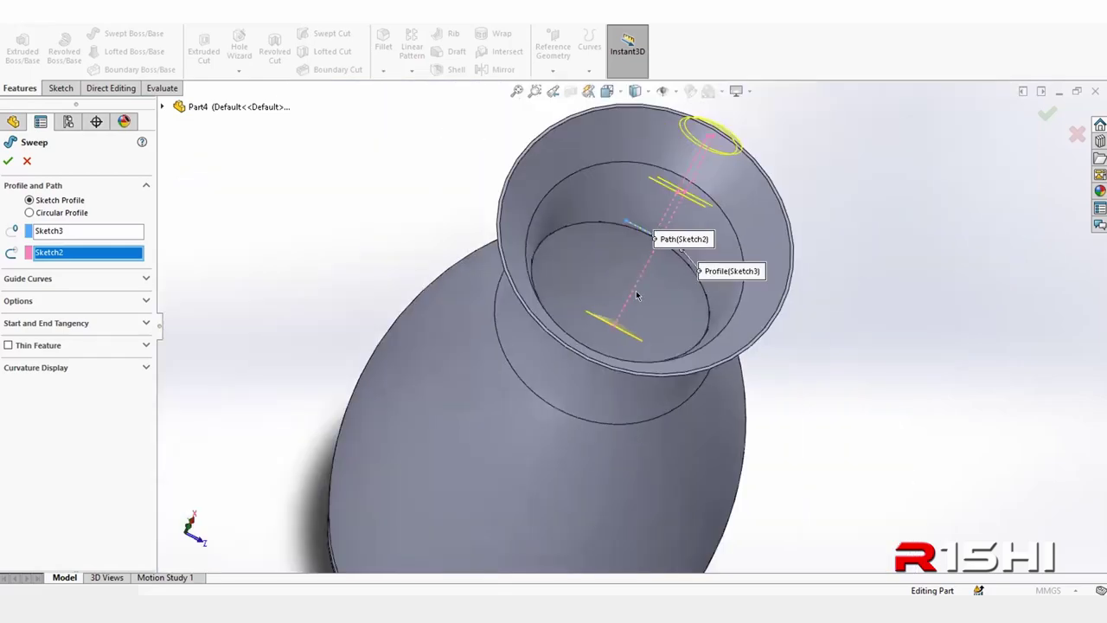
mouse_move(631, 269)
middle_mouse_down()
mouse_move(603, 206)
mouse_move(567, 202)
middle_mouse_up()
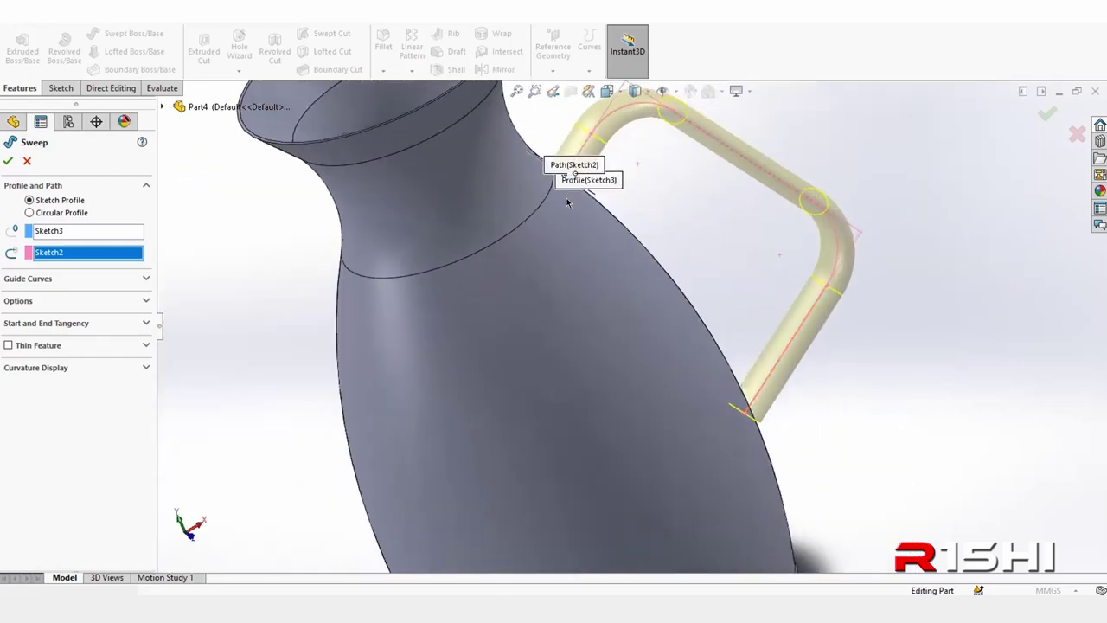
- Toggle the sweep's Align with end faces option and inspect the handle-body junction
left_click(145, 303)
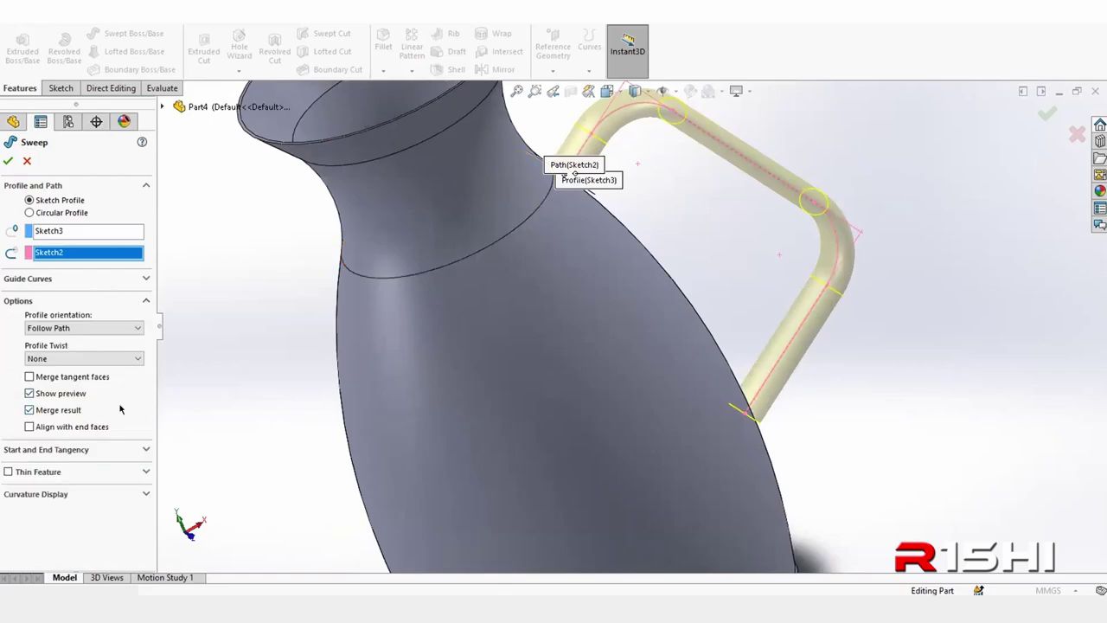
left_click(29, 426)
scroll(691, 456, "down", 3)
scroll(675, 452, "down", 2)
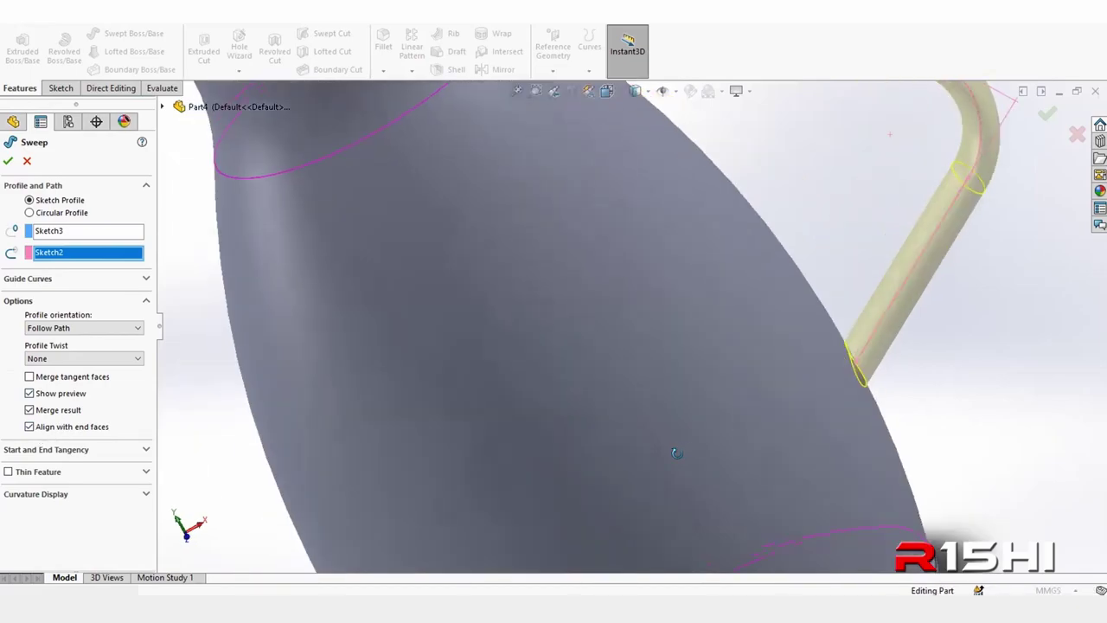
scroll(769, 421, "up", 1)
scroll(816, 353, "down", 4)
middle_click_drag(766, 338, 756, 285)
scroll(757, 285, "up", 1)
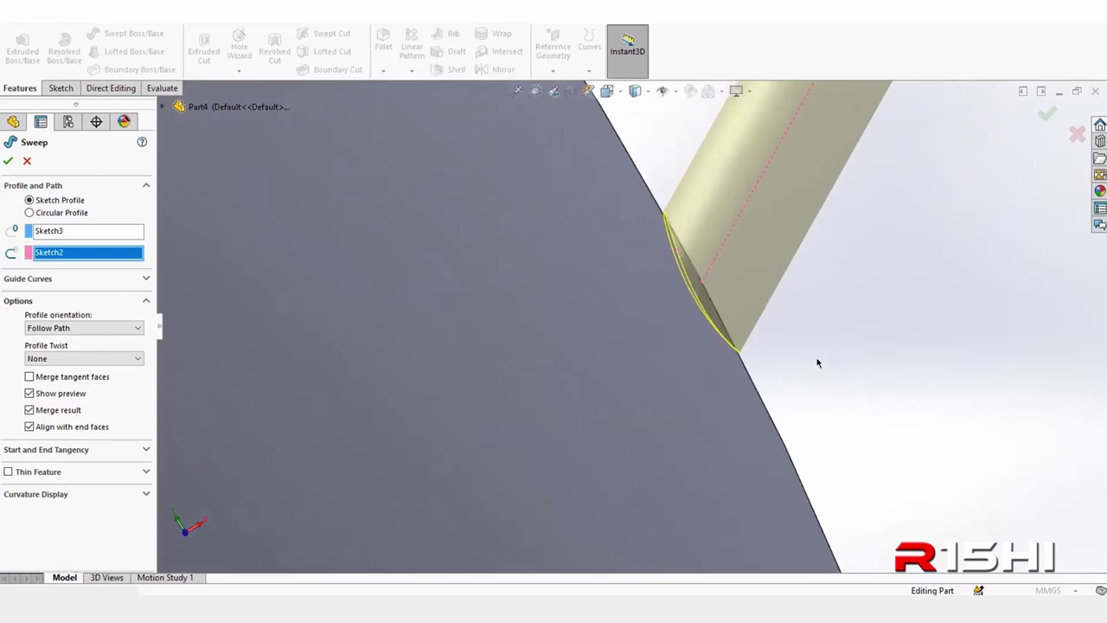
scroll(818, 363, "up", 3)
scroll(694, 405, "up", 3)
scroll(694, 404, "down", 2)
scroll(685, 354, "down", 2)
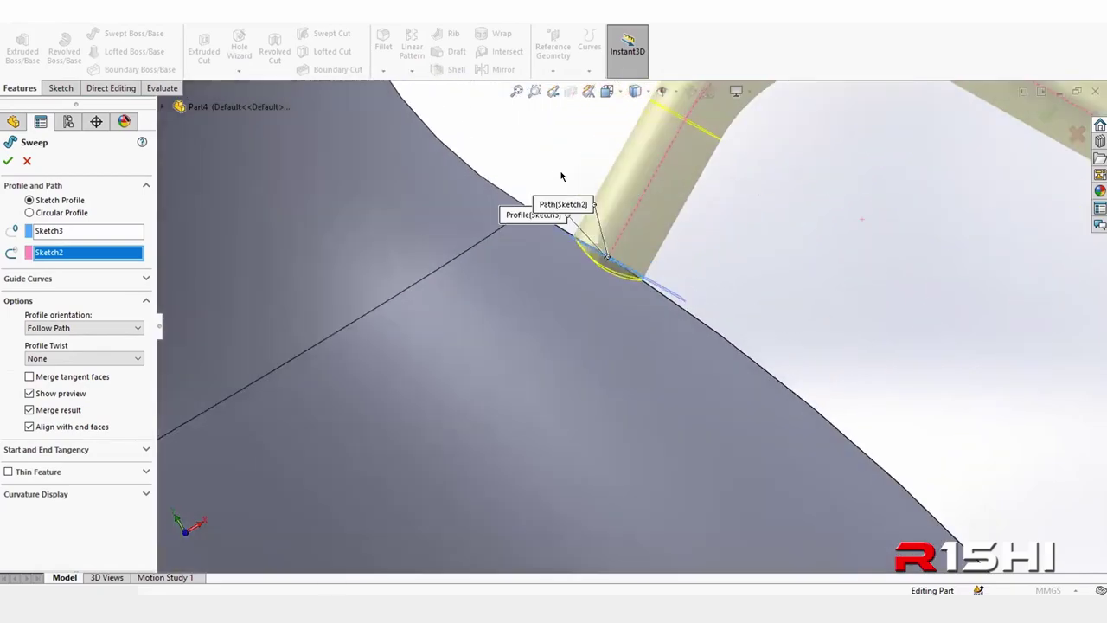
scroll(680, 316, "down", 1)
scroll(677, 307, "down", 2)
mouse_move(678, 307)
middle_mouse_down()
mouse_move(700, 449)
mouse_move(607, 288)
mouse_move(616, 310)
mouse_move(741, 395)
mouse_move(682, 366)
mouse_move(623, 312)
middle_mouse_up()
scroll(616, 313, "up", 5)
scroll(748, 387, "down", 5)
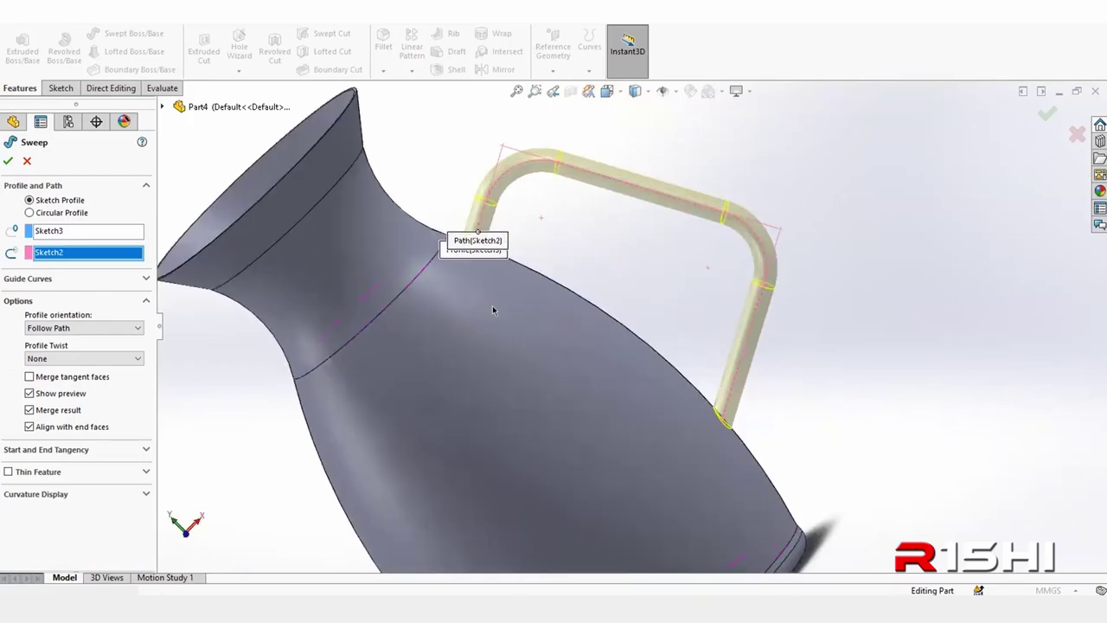
- Accept the sweep as a solid handle, then edit and re-accept Sweep1
left_click(9, 161)
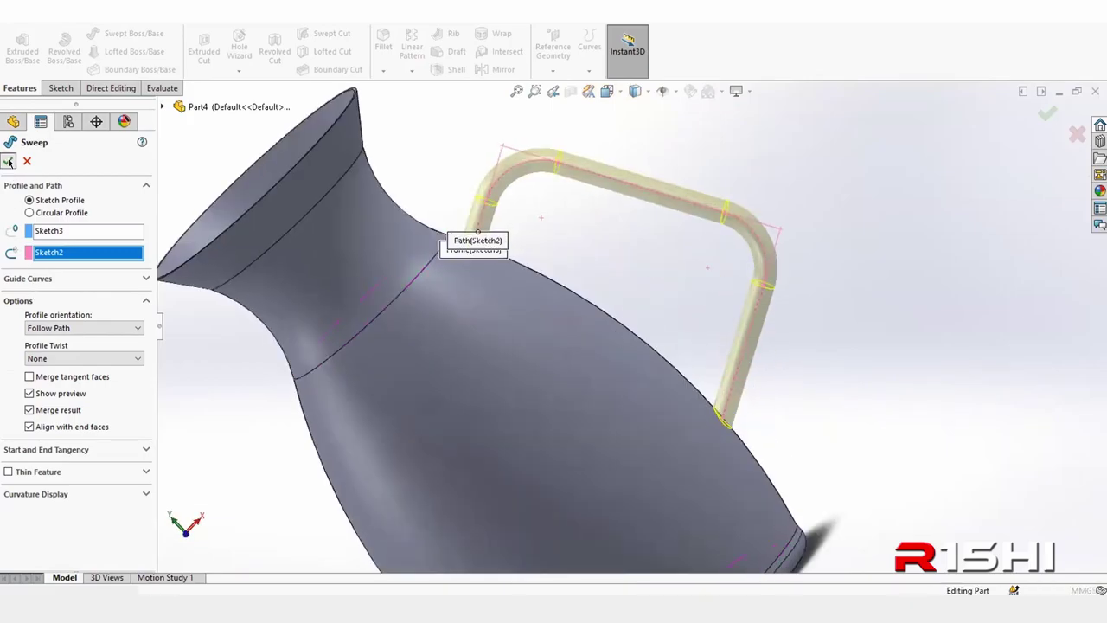
mouse_move(778, 160)
middle_mouse_down()
mouse_move(721, 247)
mouse_move(729, 216)
middle_mouse_up()
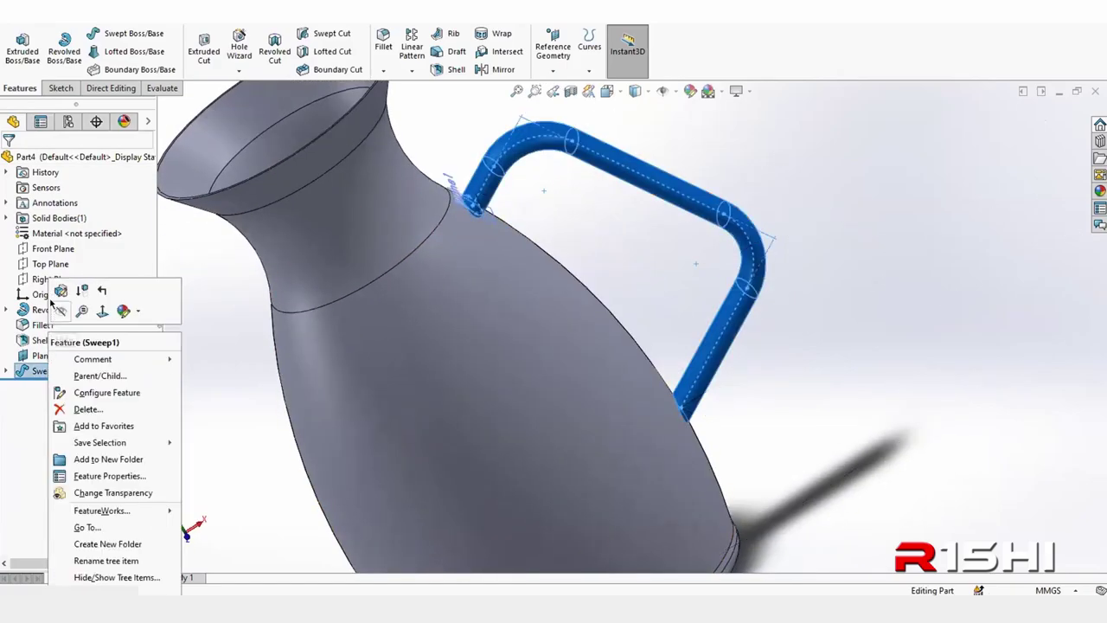
left_click(60, 291)
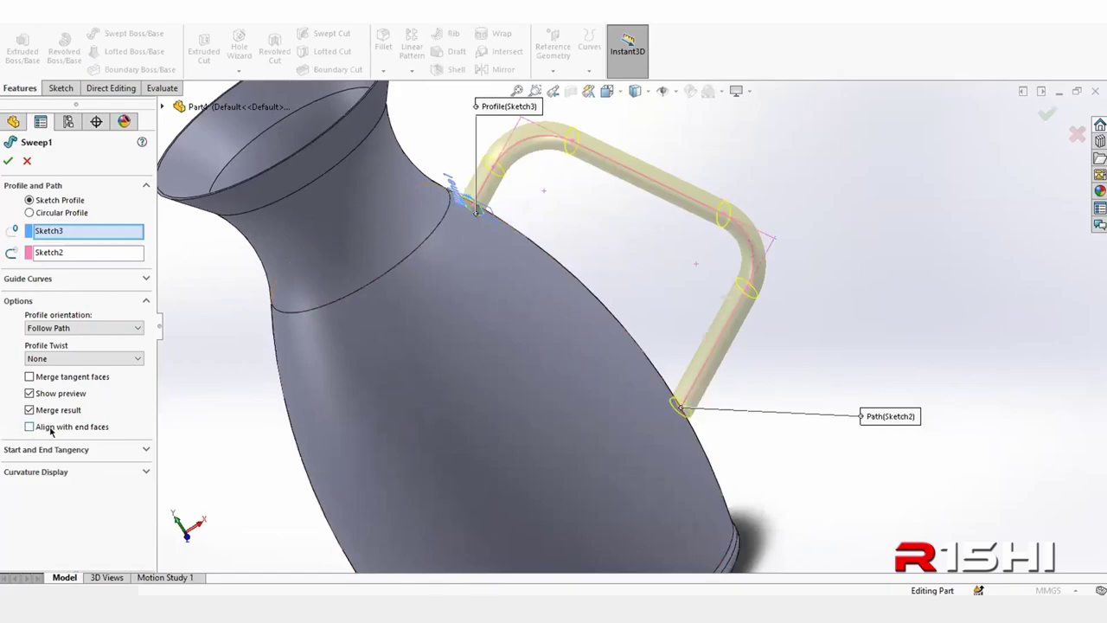
left_click(8, 161)
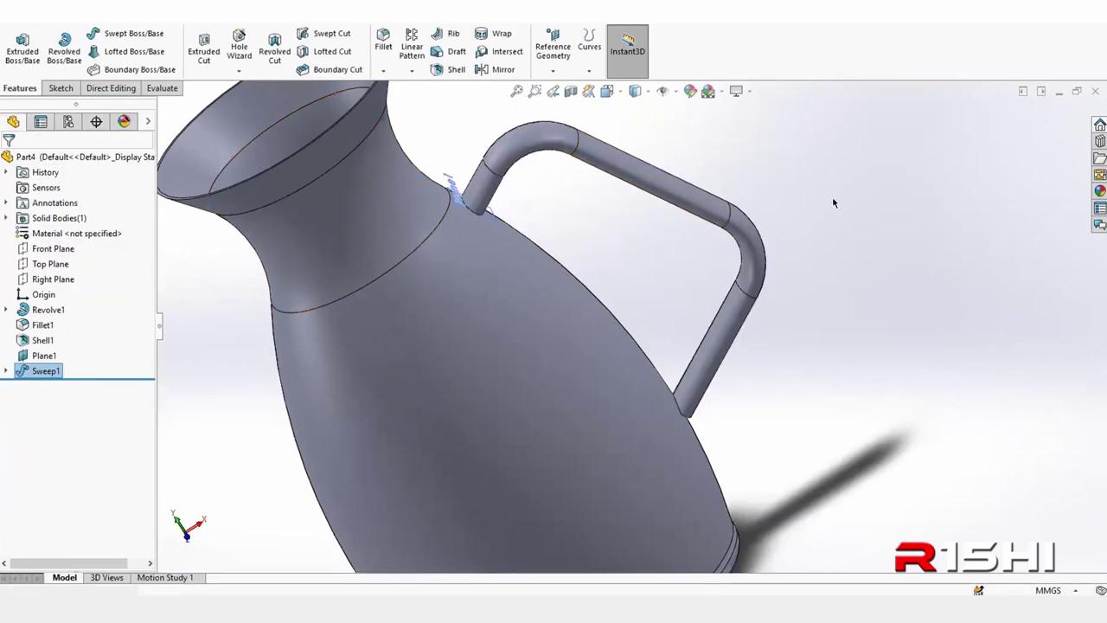
- Select the handle's end face at the body joint
mouse_move(832, 199)
middle_mouse_down()
mouse_move(727, 174)
mouse_move(692, 285)
middle_mouse_up()
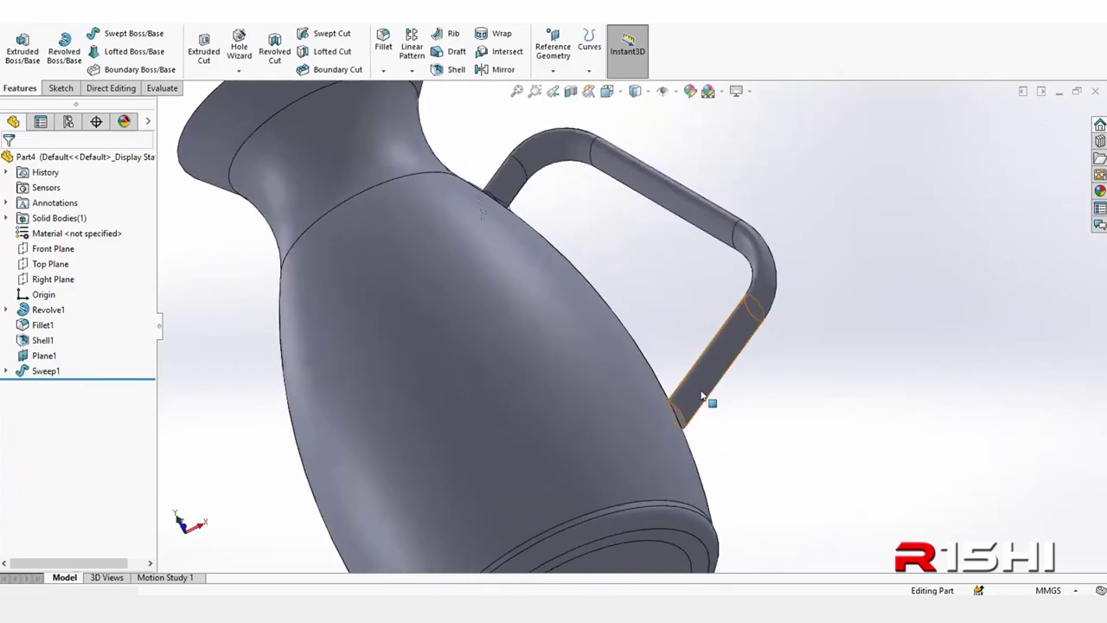
scroll(646, 410, "down", 5)
scroll(782, 354, "up", 2)
scroll(700, 372, "up", 2)
scroll(620, 389, "down", 3)
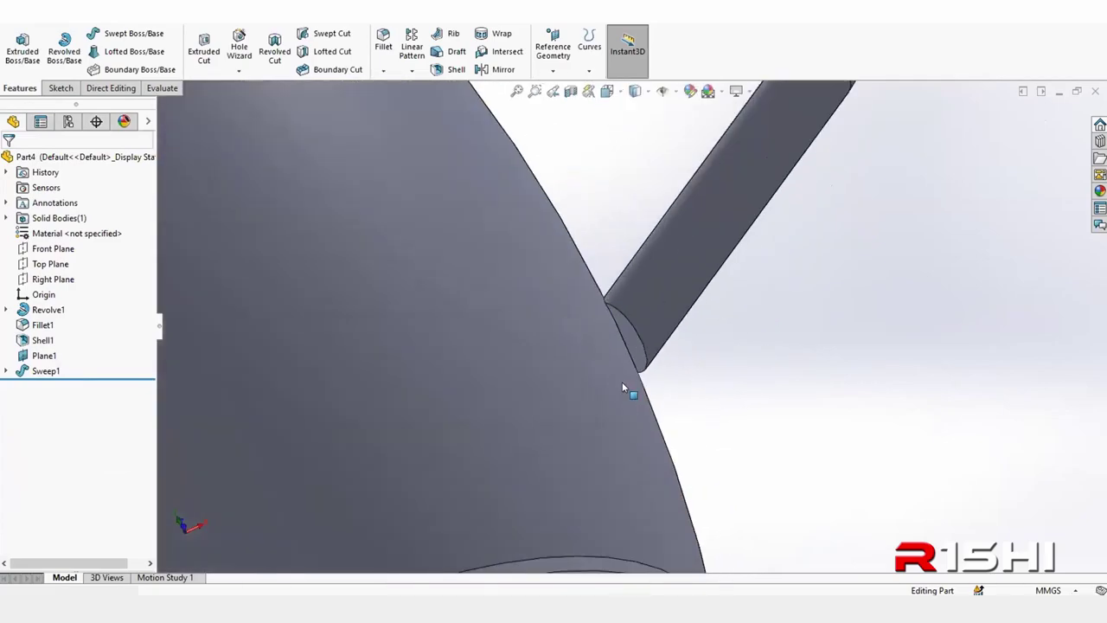
scroll(622, 381, "down", 3)
left_click(644, 296)
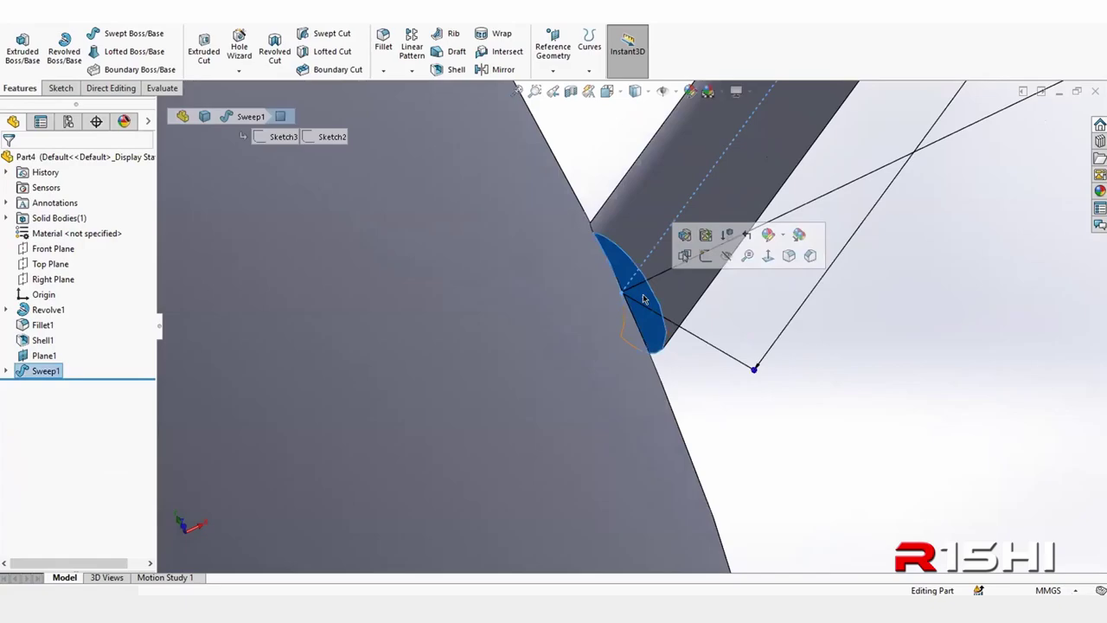
- Sketch on the handle end face, converting its outline into the sketch
left_click(705, 255)
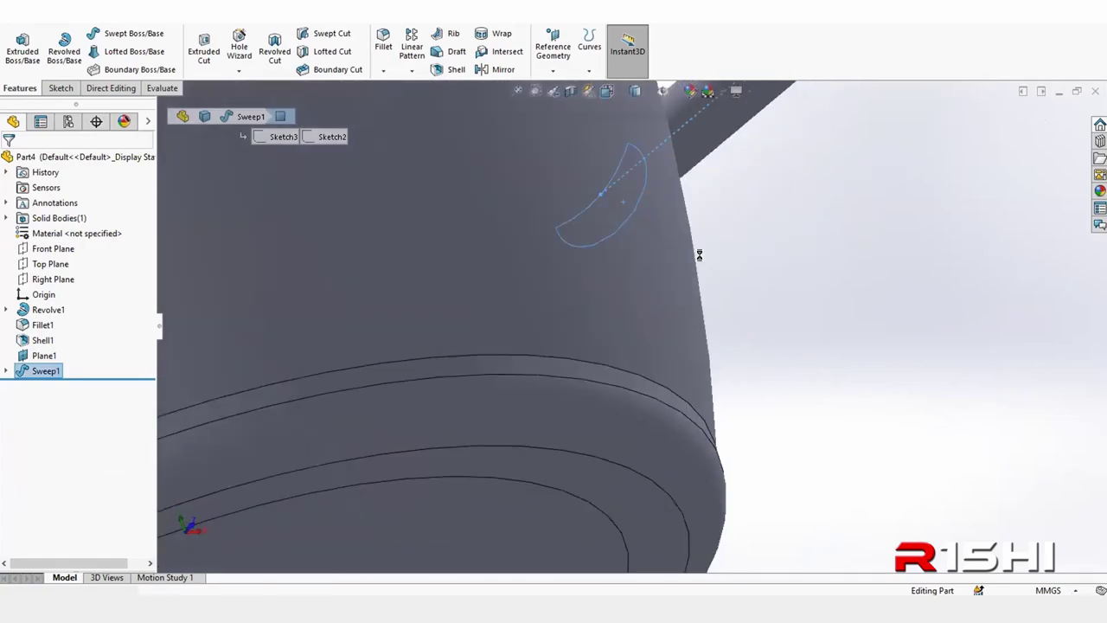
middle_click_drag(762, 330, 622, 378)
scroll(623, 379, "down", 3)
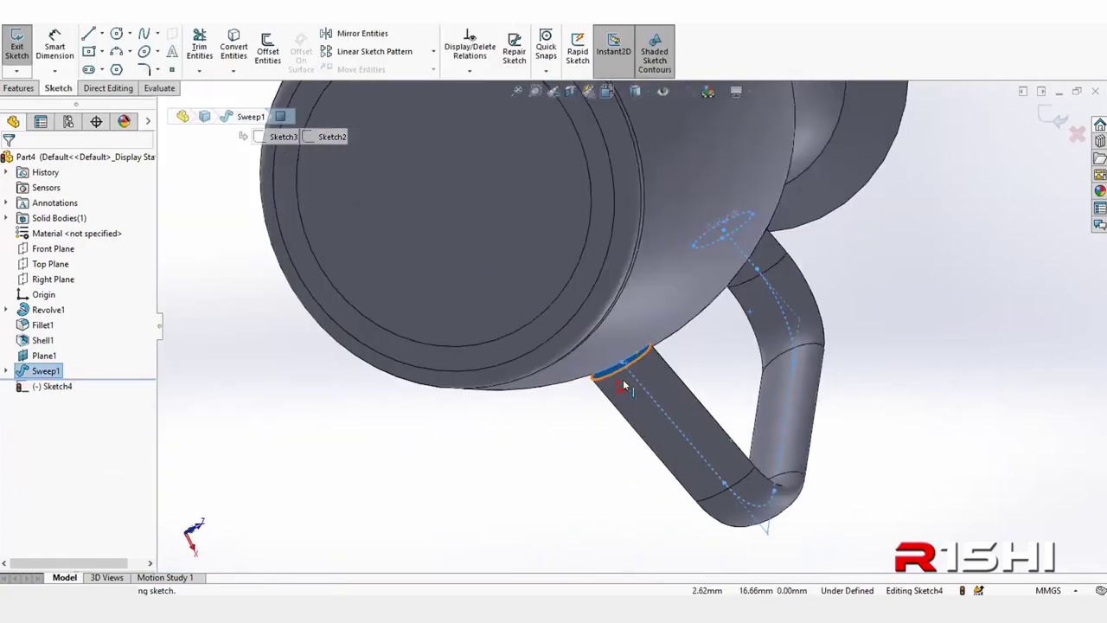
scroll(614, 354, "down", 3)
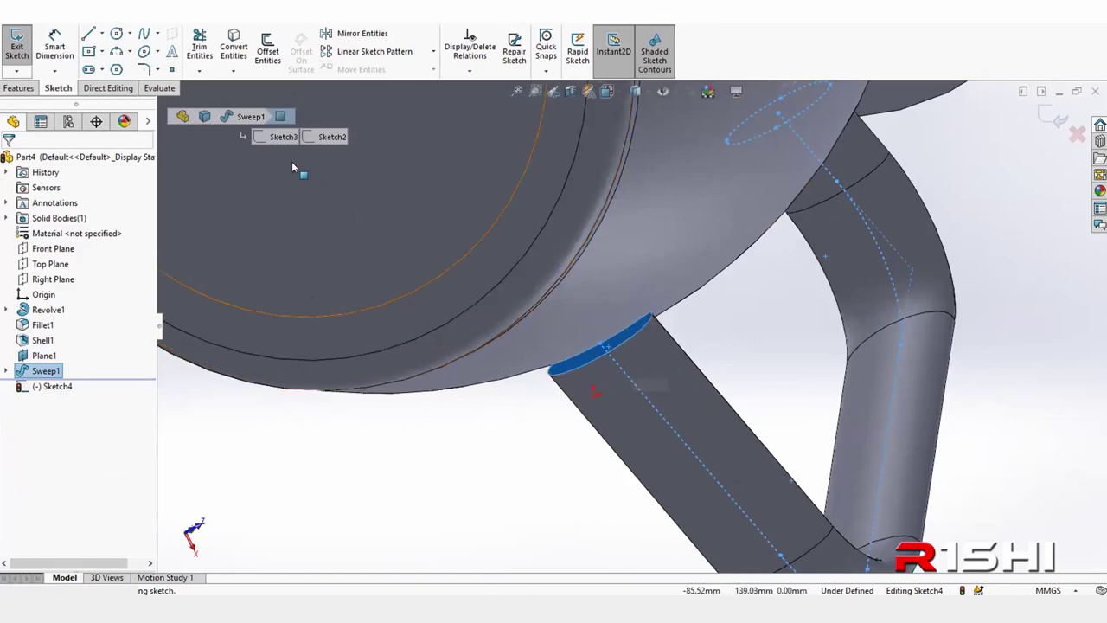
left_click(226, 43)
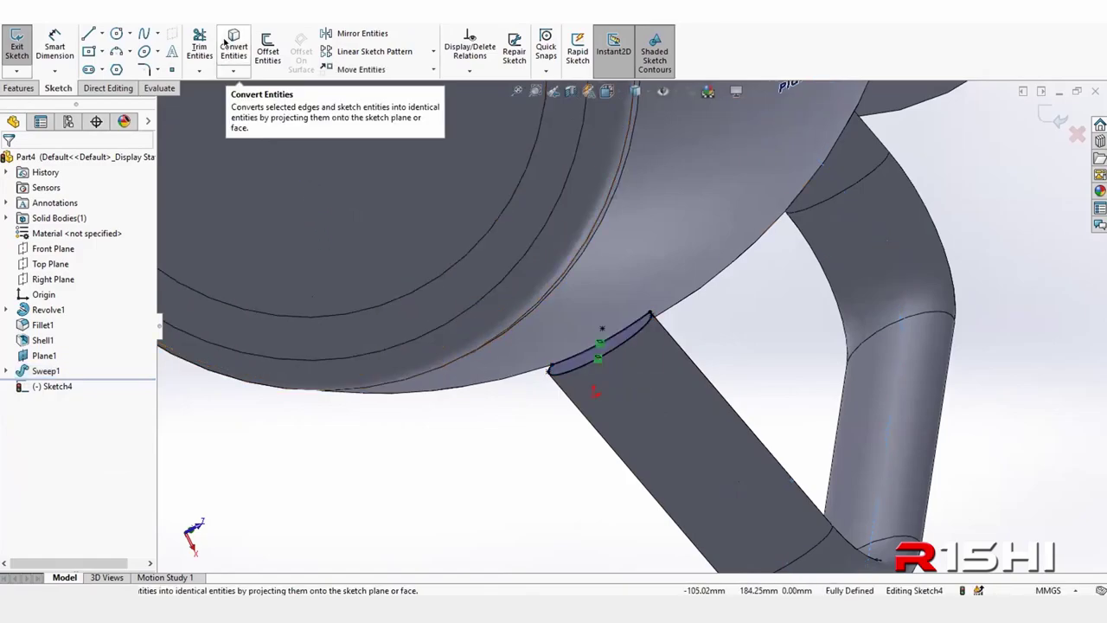
left_click(1038, 116)
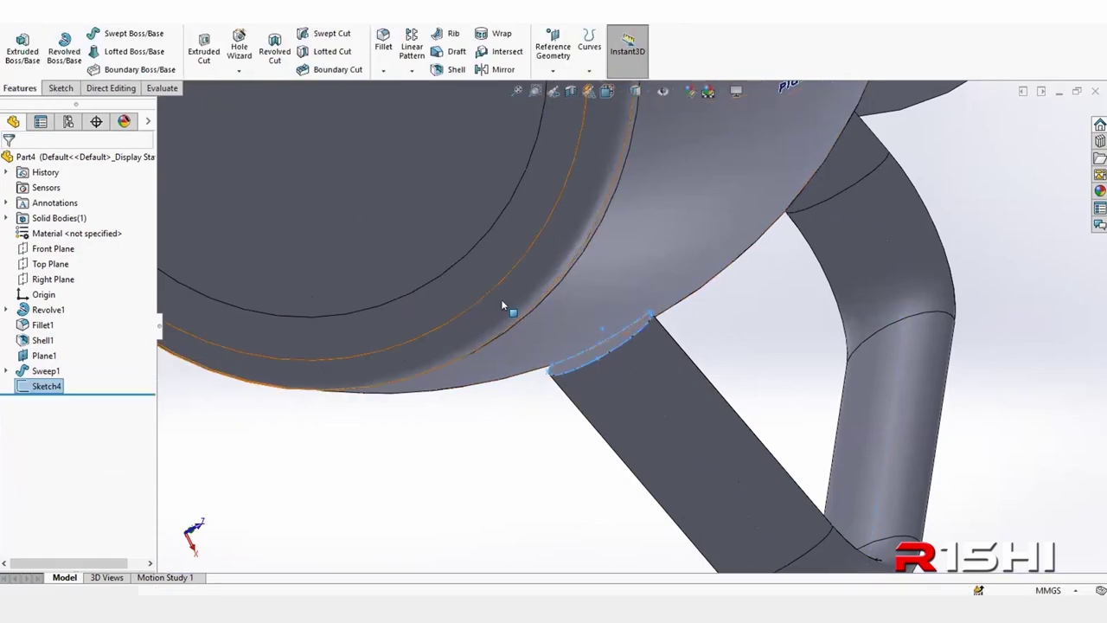
- Extrude the end outline Up To Surface onto the vase body's outer face
left_click(21, 48)
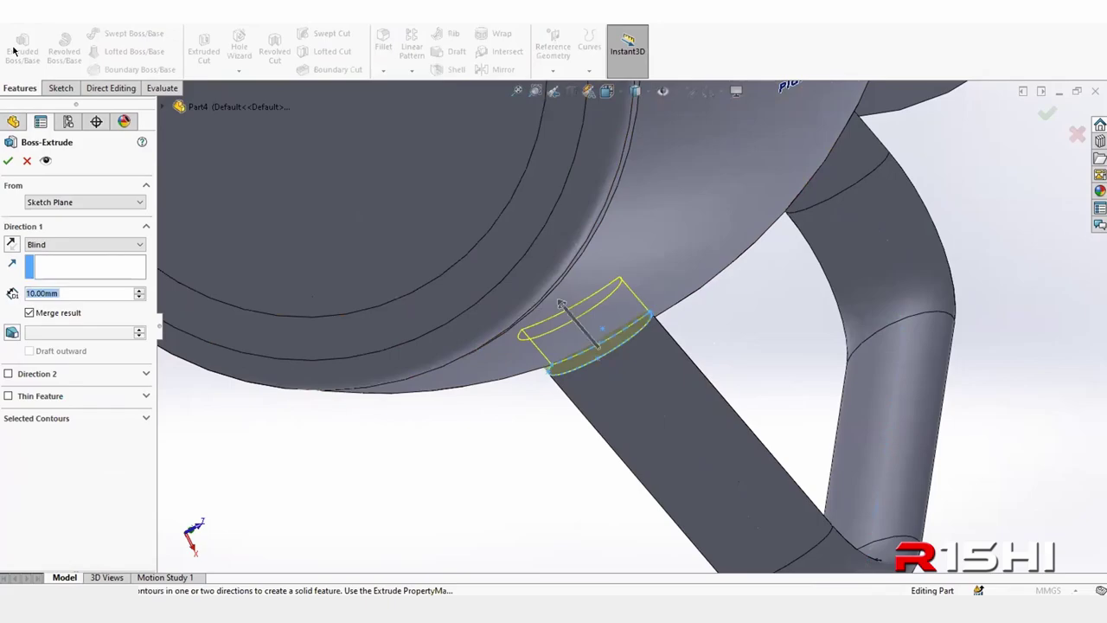
left_click(83, 245)
left_click(73, 291)
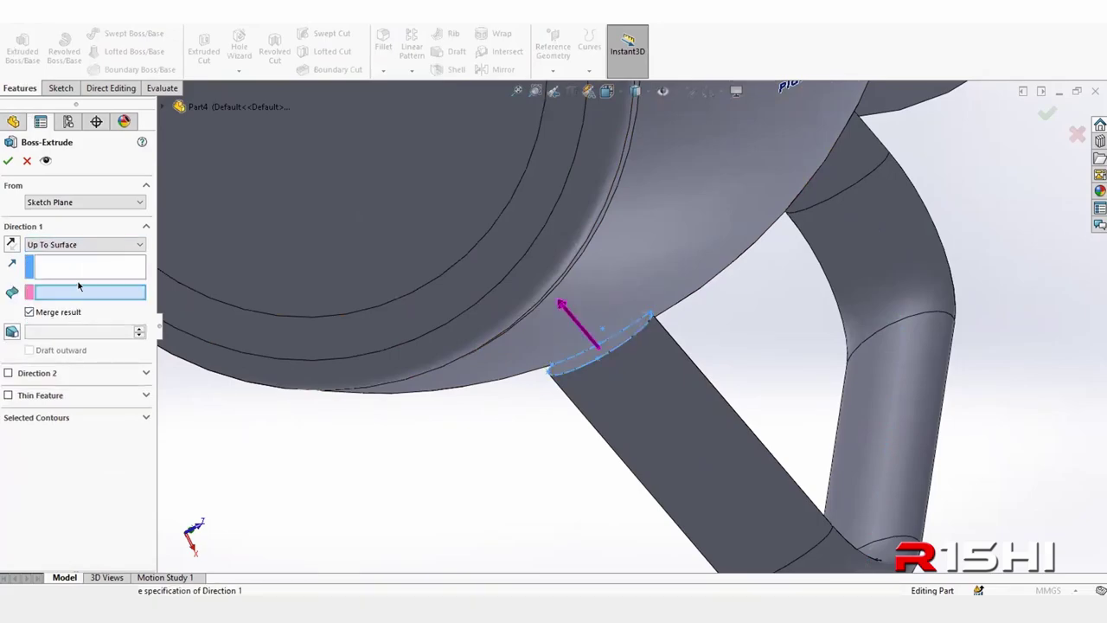
left_click(687, 230)
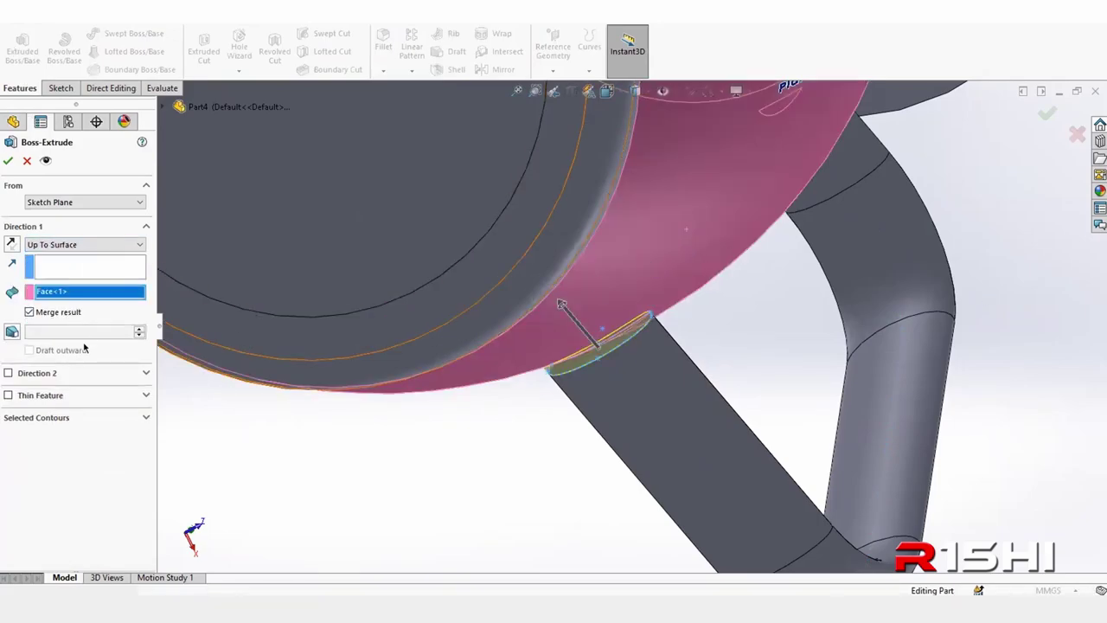
left_click(8, 162)
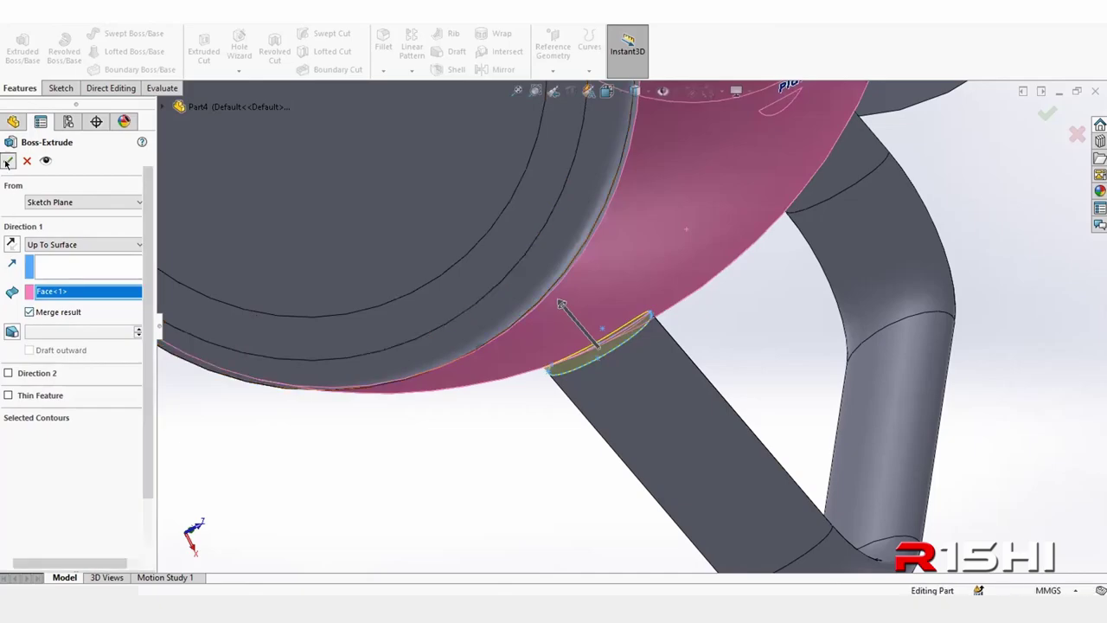
mouse_move(523, 305)
middle_mouse_down()
mouse_move(463, 419)
mouse_move(467, 461)
mouse_move(731, 220)
mouse_move(753, 215)
middle_mouse_up()
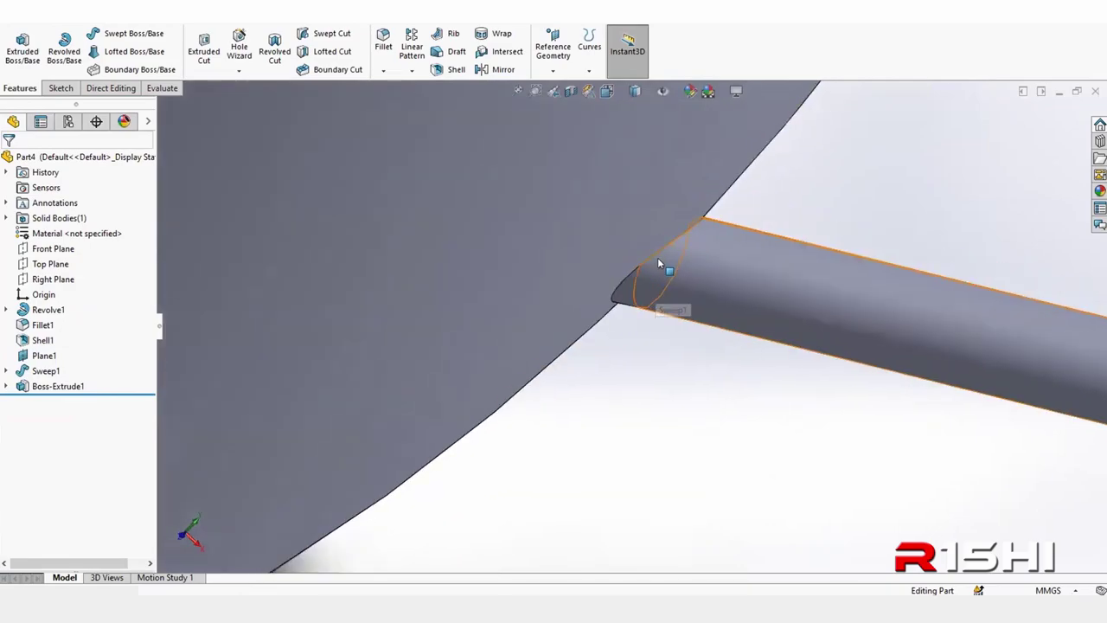
- Orbit and zoom around the whole vase to check the handle-to-body joint
scroll(657, 257, "up", 5)
mouse_move(672, 301)
middle_mouse_down()
mouse_move(613, 452)
mouse_move(625, 458)
middle_mouse_up()
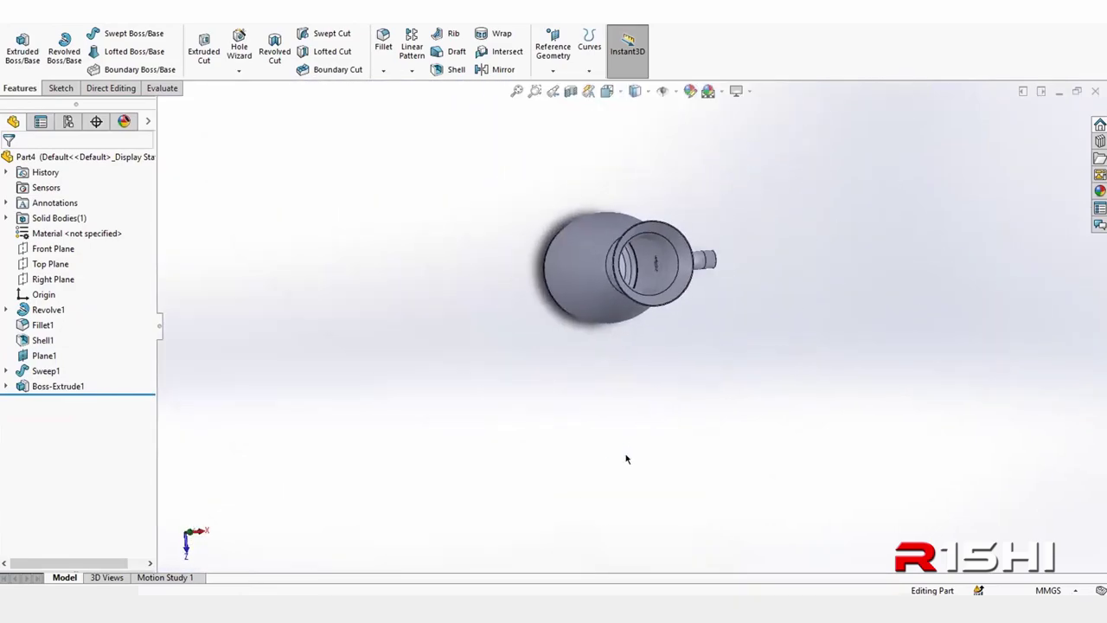
scroll(656, 269, "down", 3)
scroll(661, 270, "down", 3)
scroll(668, 274, "down", 3)
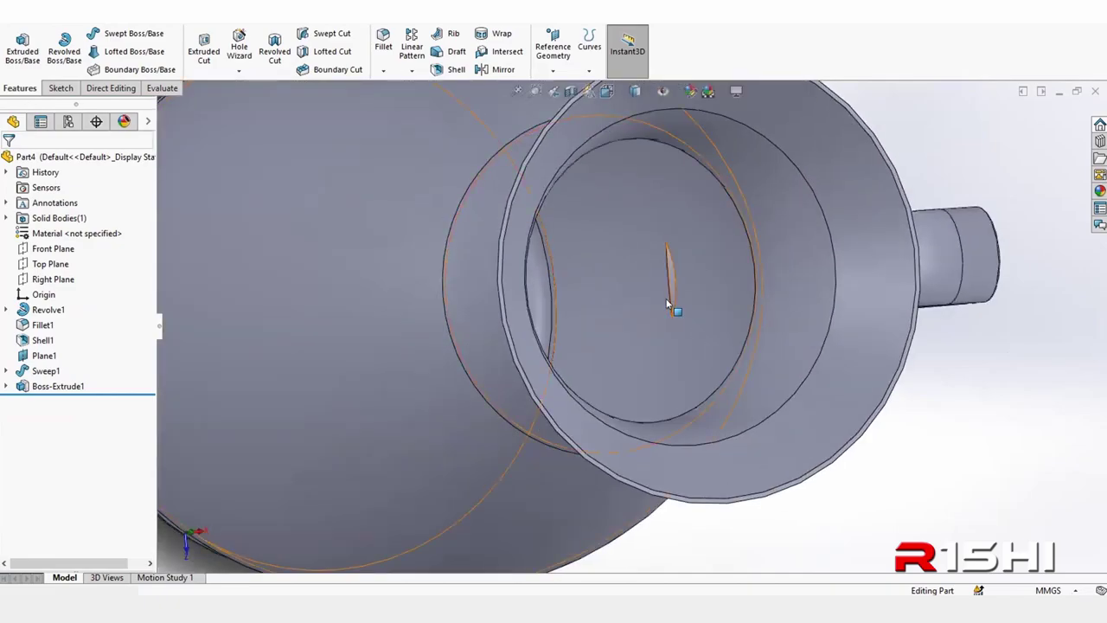
scroll(672, 309, "up", 5)
mouse_move(690, 345)
middle_mouse_down()
mouse_move(717, 288)
mouse_move(683, 251)
middle_mouse_up()
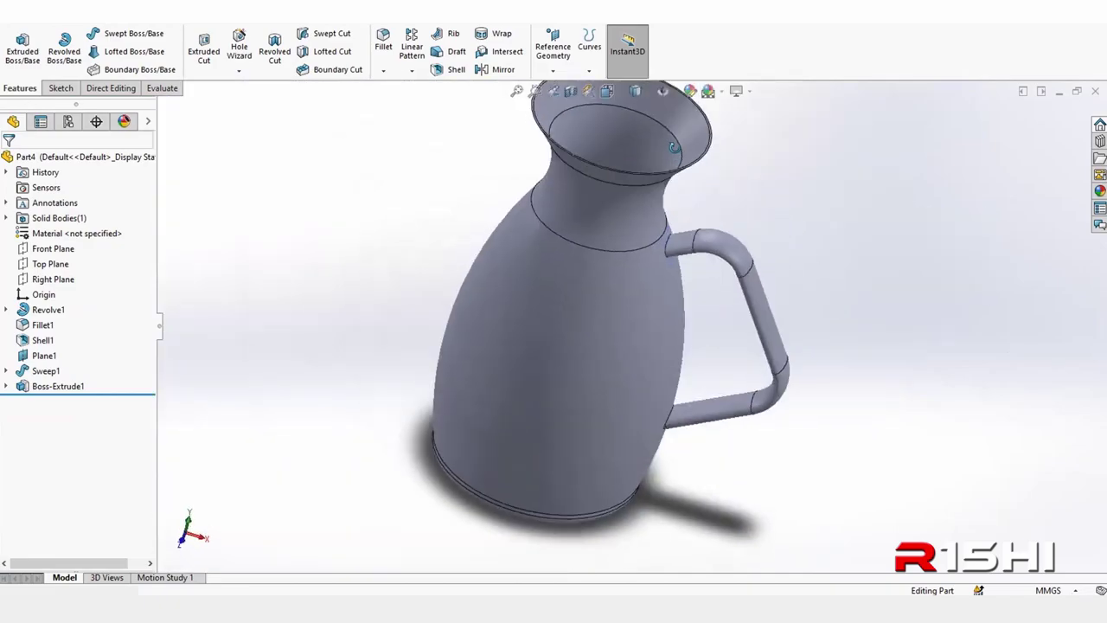
scroll(683, 251, "down", 2)
scroll(681, 249, "down", 3)
scroll(680, 249, "down", 3)
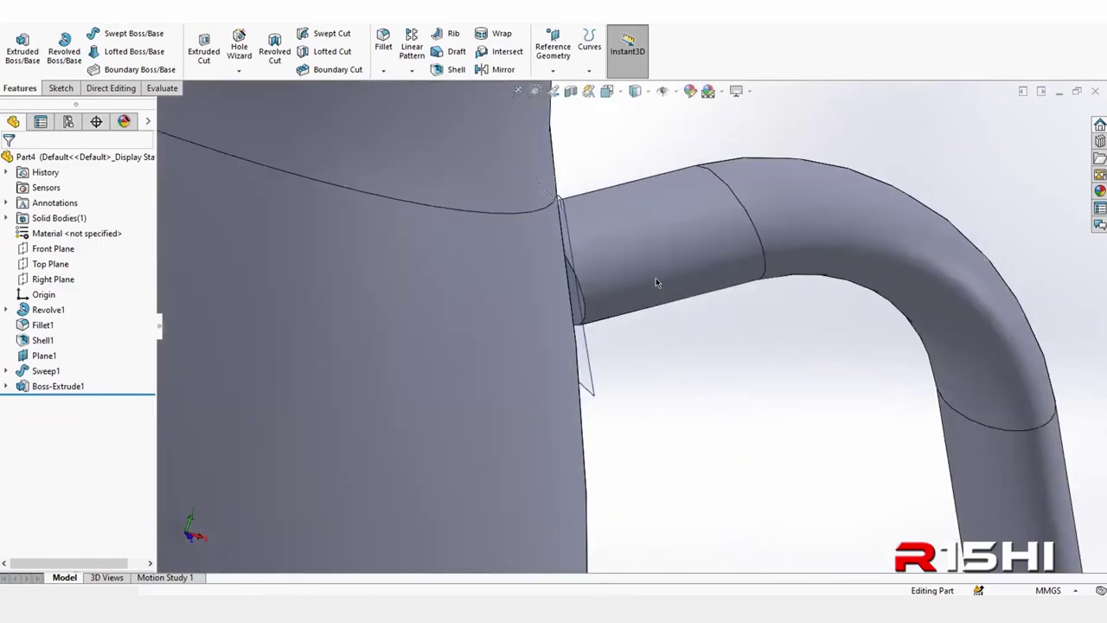
scroll(655, 277, "down", 2)
scroll(586, 352, "down", 2)
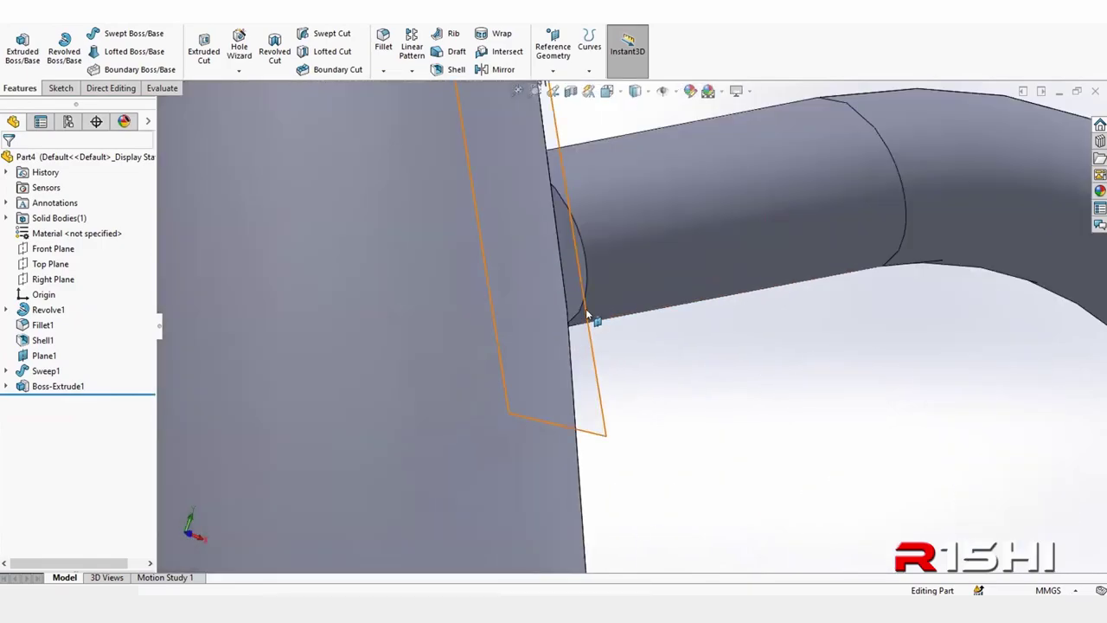
mouse_move(586, 315)
middle_mouse_down()
mouse_move(565, 371)
mouse_move(568, 358)
middle_mouse_up()
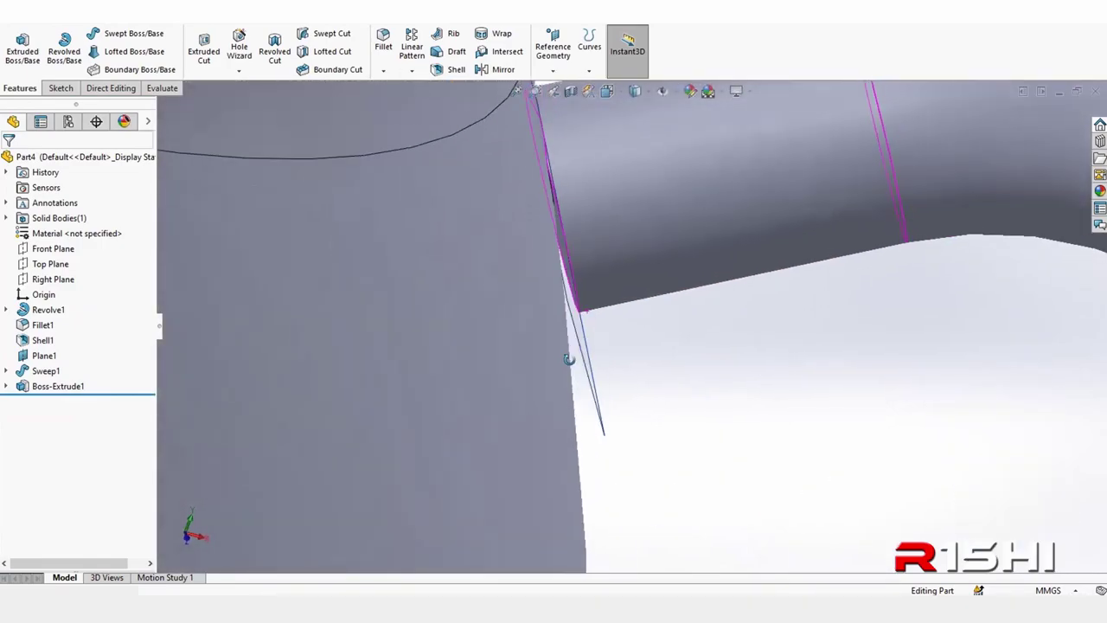
- Hide Plane1 from the FeatureManager tree, then select a face of the swept handle
left_click(50, 349)
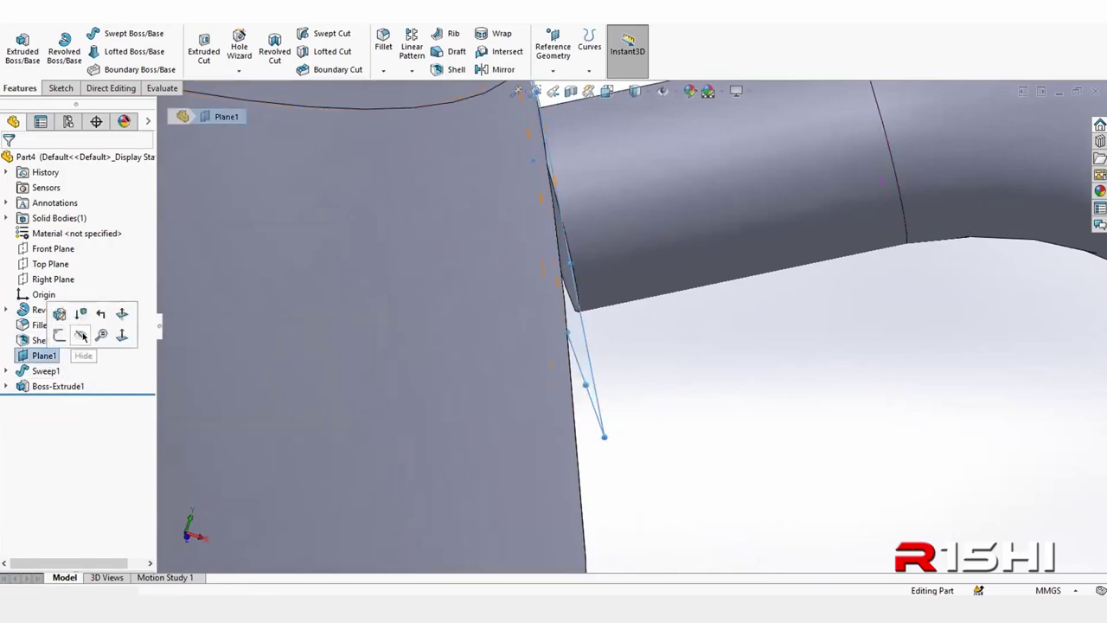
left_click(81, 335)
middle_click_drag(692, 321, 571, 281)
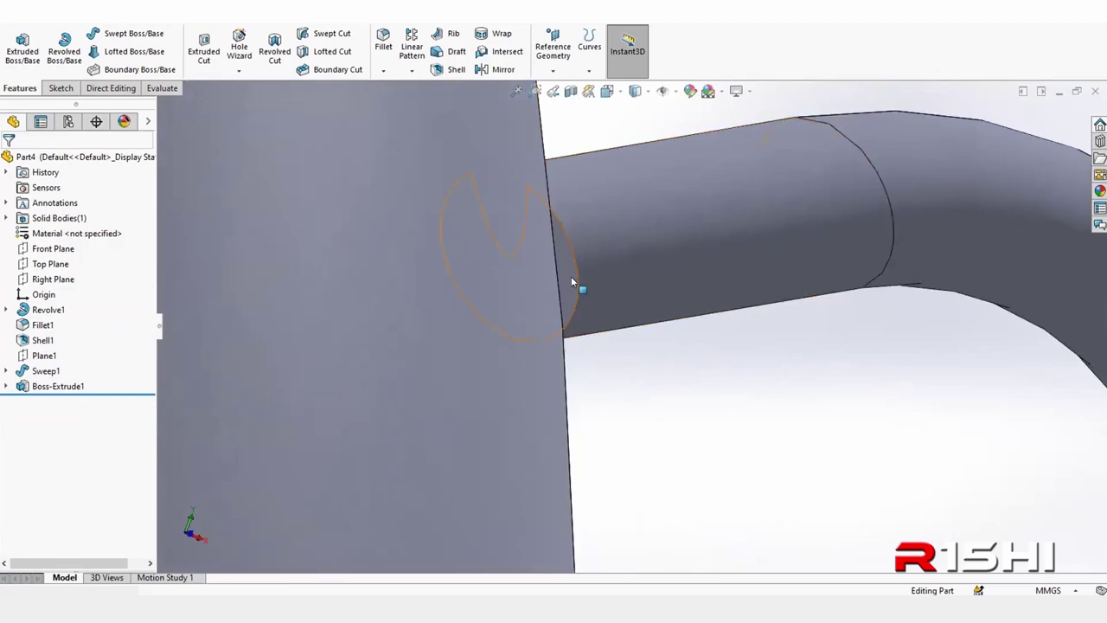
left_click(570, 281)
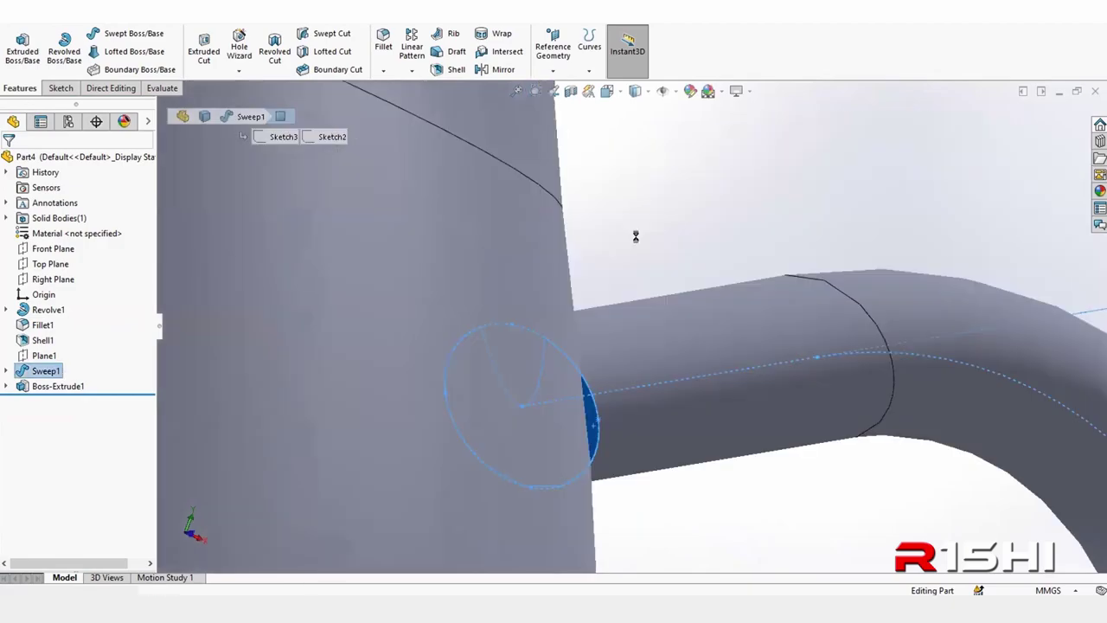
- Exit the small ellipse sketch and extrude it Up To Surface onto the jug body
middle_click_drag(635, 237, 446, 187)
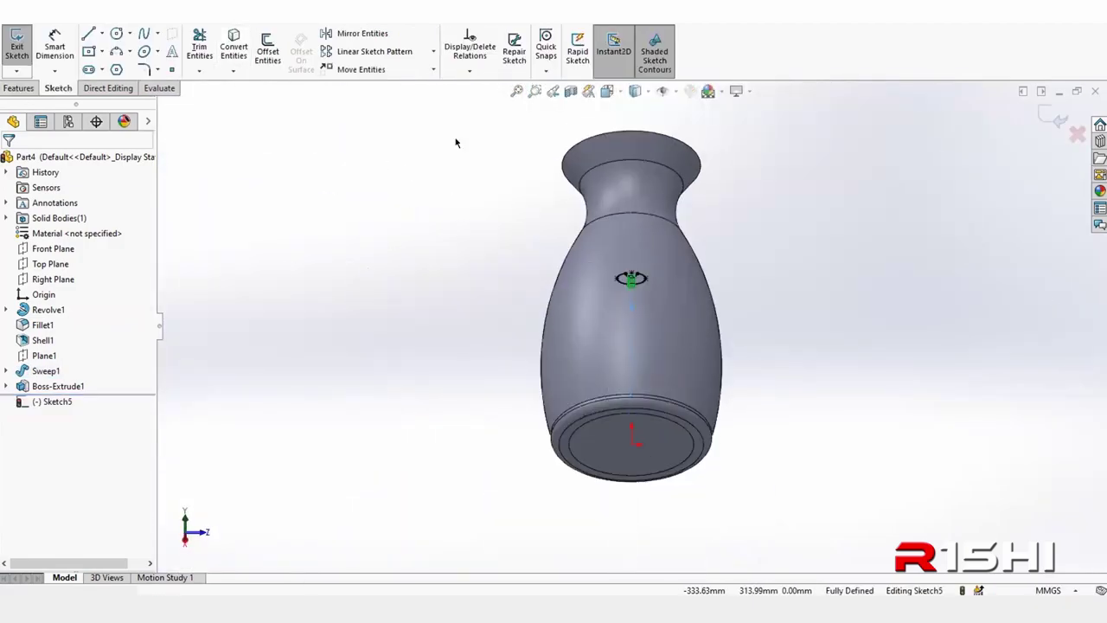
scroll(634, 275, "down", 4)
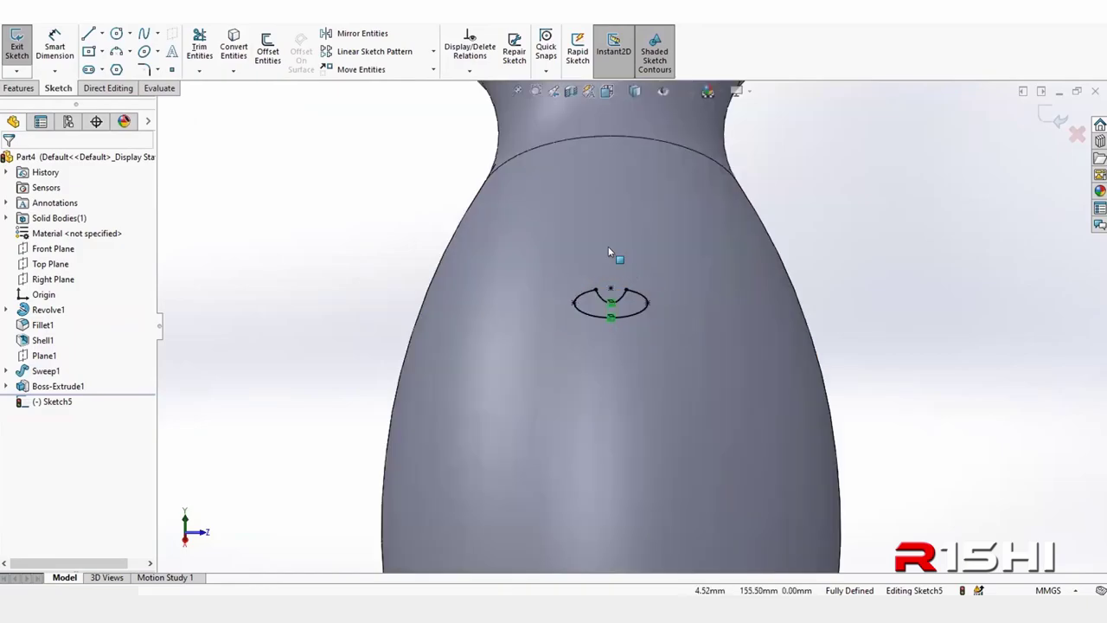
left_click(1053, 120)
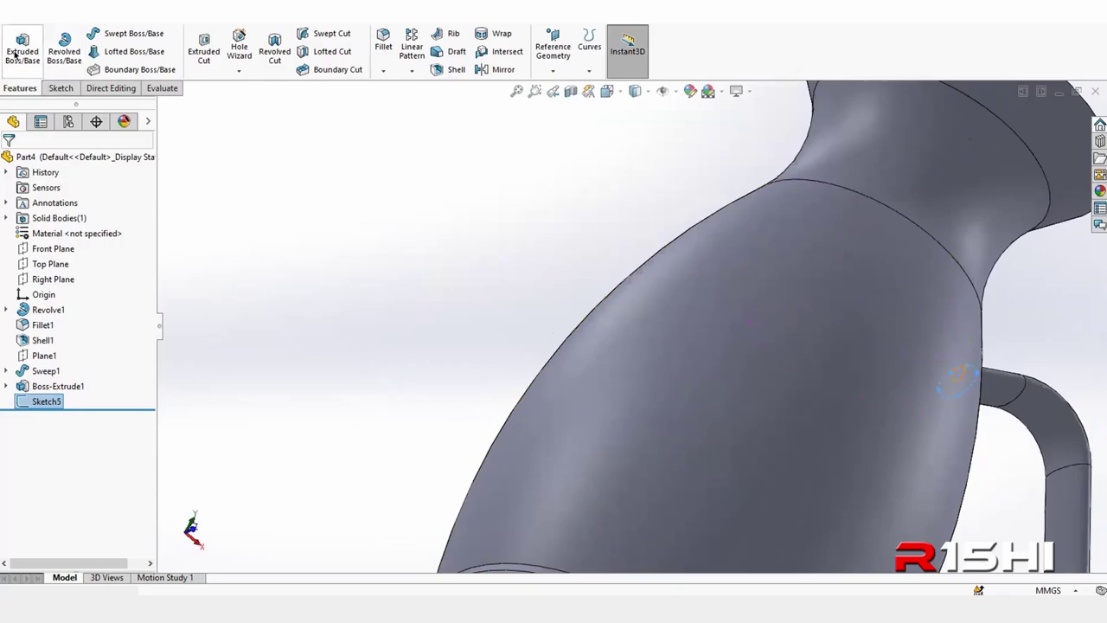
left_click(15, 56)
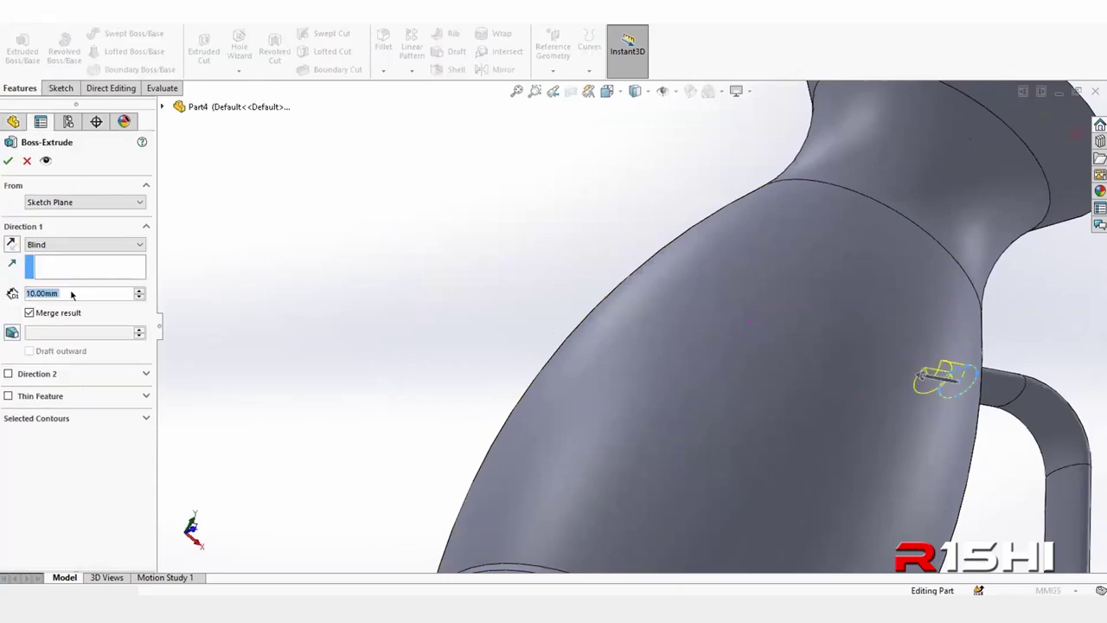
left_click(79, 246)
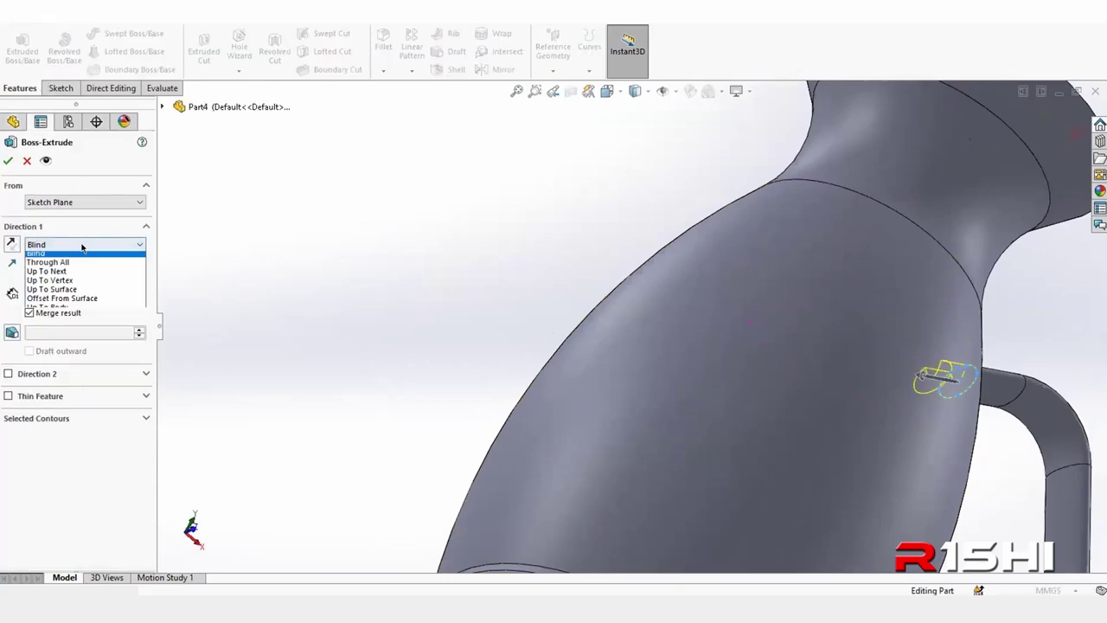
left_click(76, 293)
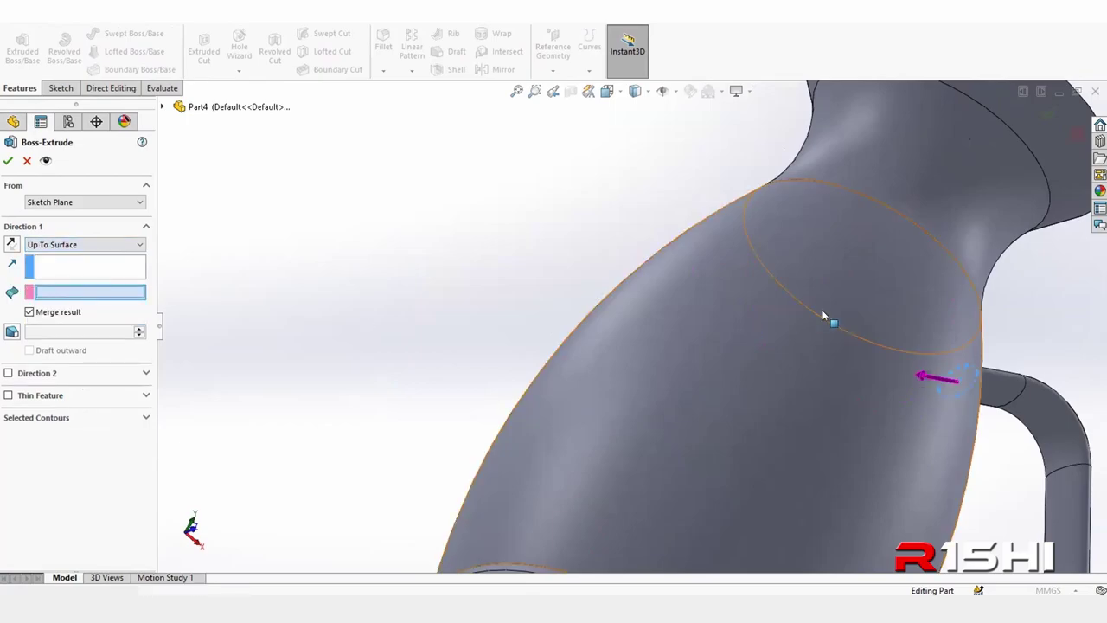
left_click(822, 311)
- Inspect the handle's upper end from several angles and confirm Boss-Extrude2
mouse_move(825, 321)
middle_mouse_down()
mouse_move(790, 375)
mouse_move(842, 371)
mouse_move(833, 365)
middle_mouse_up()
scroll(790, 377, "up", 5)
scroll(813, 372, "down", 4)
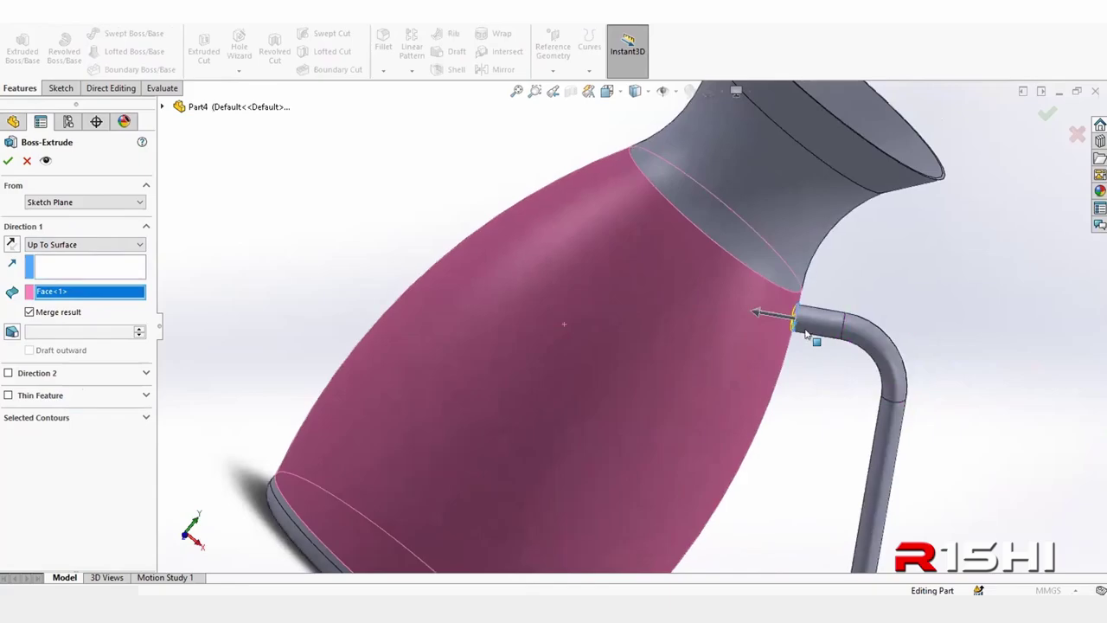
mouse_move(632, 315)
middle_mouse_down()
mouse_move(461, 148)
mouse_move(388, 169)
mouse_move(531, 109)
middle_mouse_up()
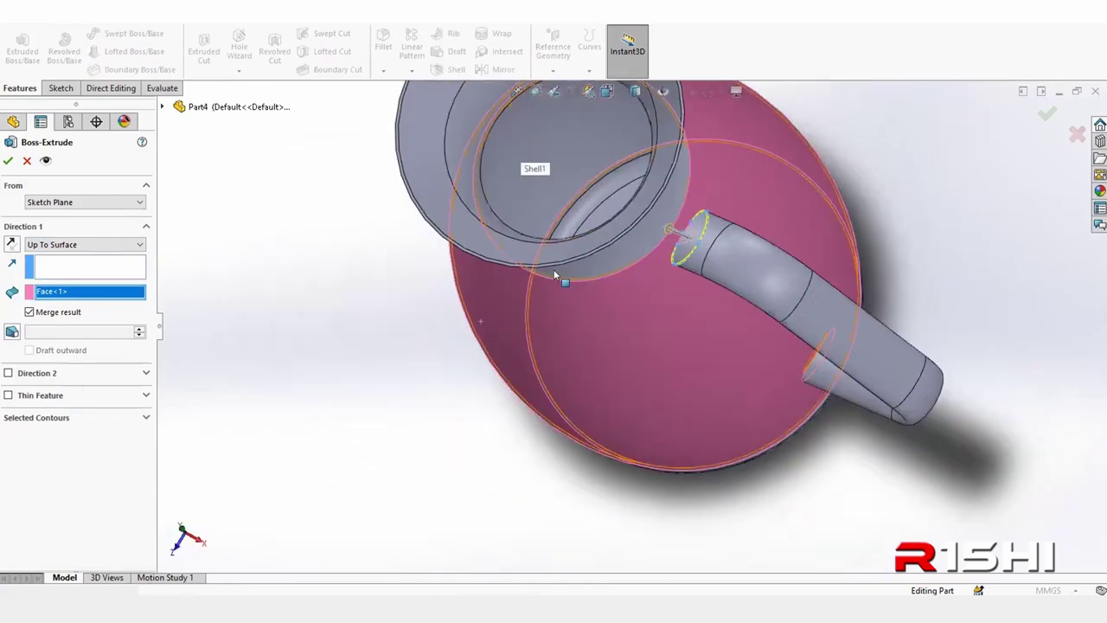
mouse_move(523, 146)
middle_mouse_down()
mouse_move(556, 158)
mouse_move(622, 219)
middle_mouse_up()
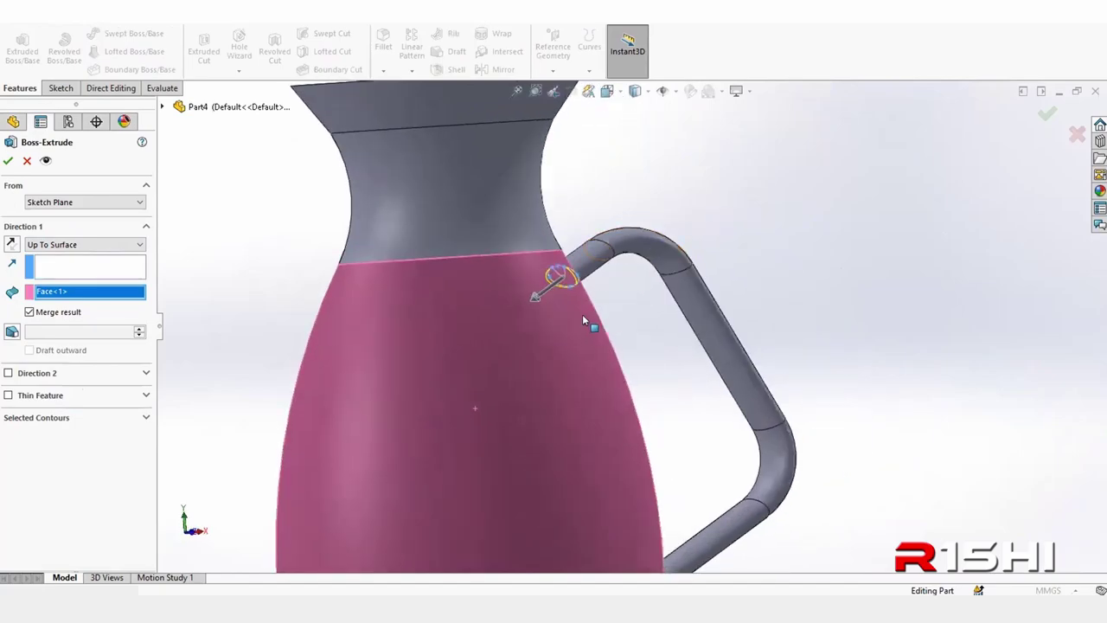
scroll(570, 311, "up", 2)
scroll(663, 227, "up", 1)
scroll(870, 205, "down", 3)
scroll(695, 309, "down", 2)
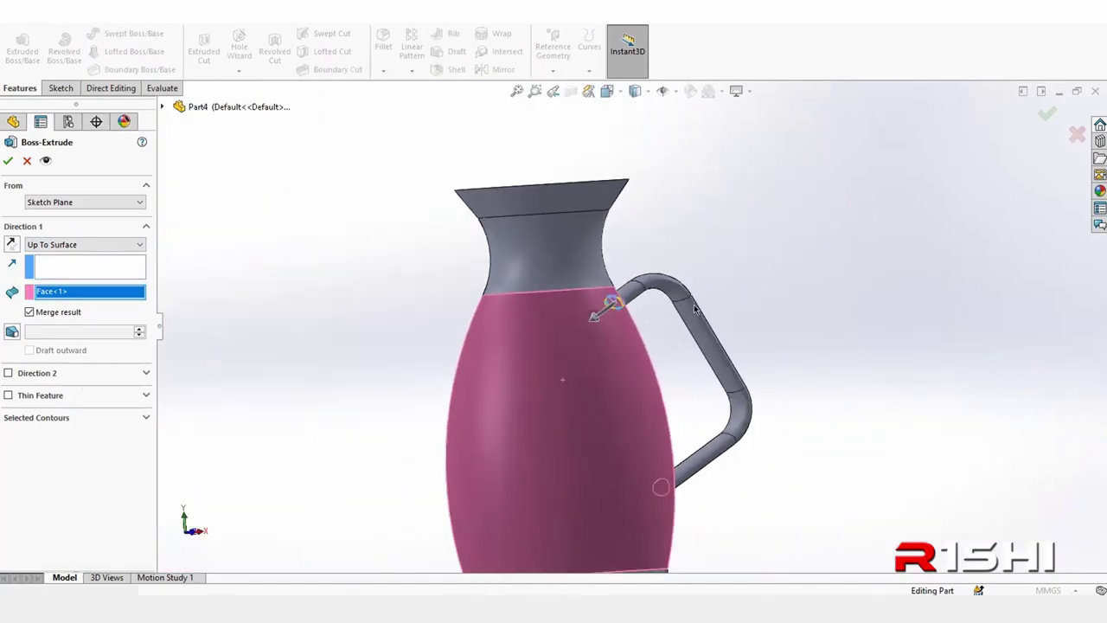
scroll(592, 338, "up", 2)
scroll(553, 300, "up", 1)
scroll(677, 301, "down", 3)
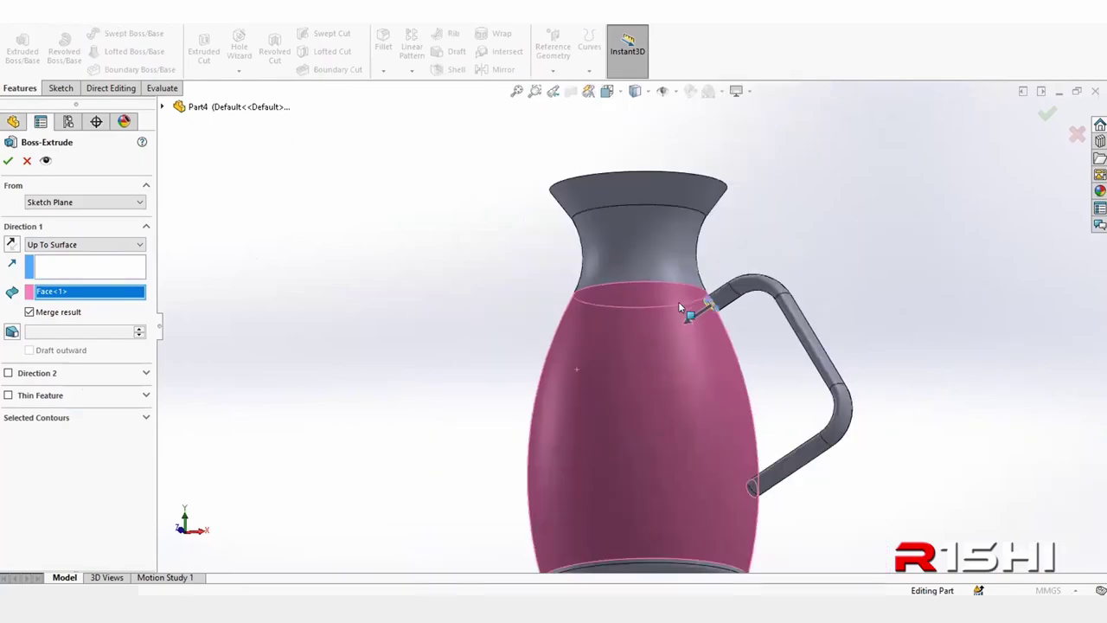
scroll(761, 354, "up", 1)
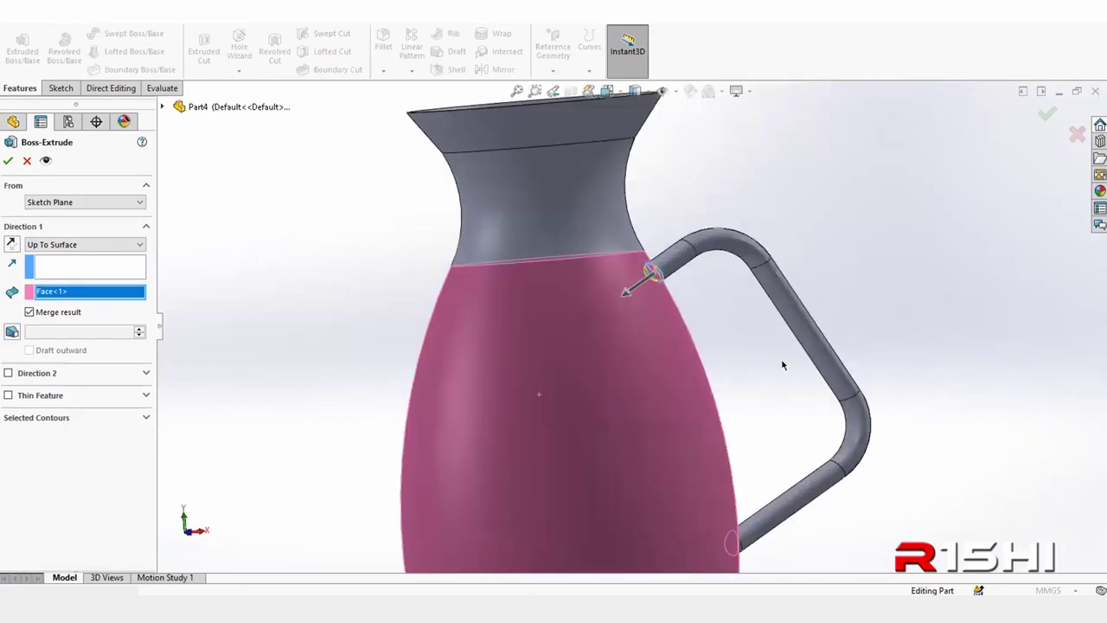
scroll(578, 243, "up", 1)
scroll(579, 221, "down", 3)
scroll(665, 441, "up", 2)
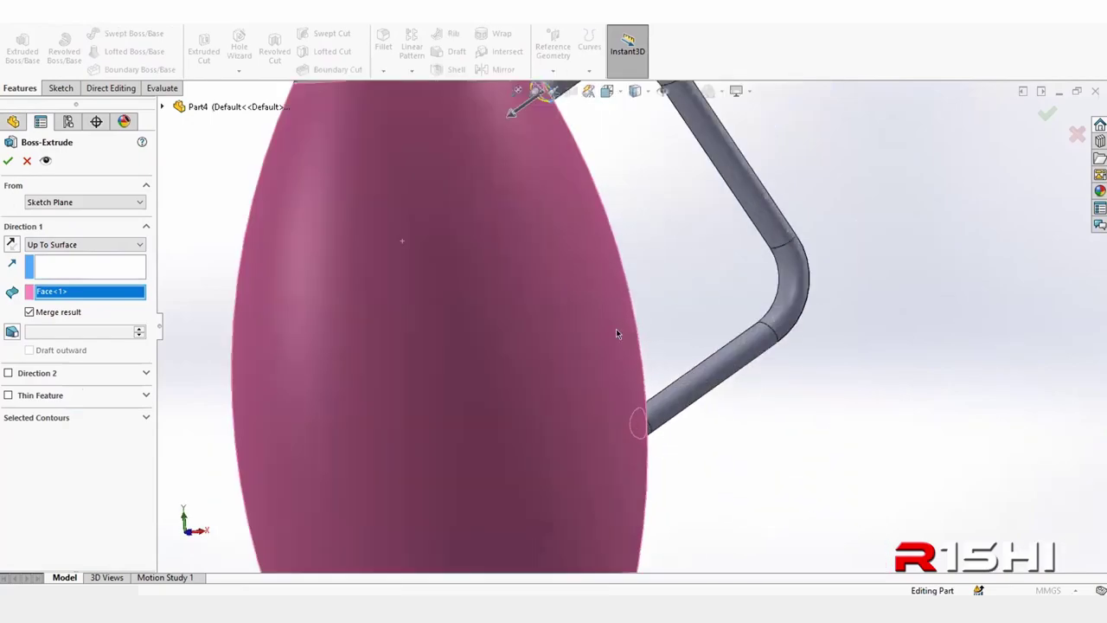
scroll(618, 334, "down", 1)
scroll(714, 457, "down", 3)
scroll(605, 260, "up", 2)
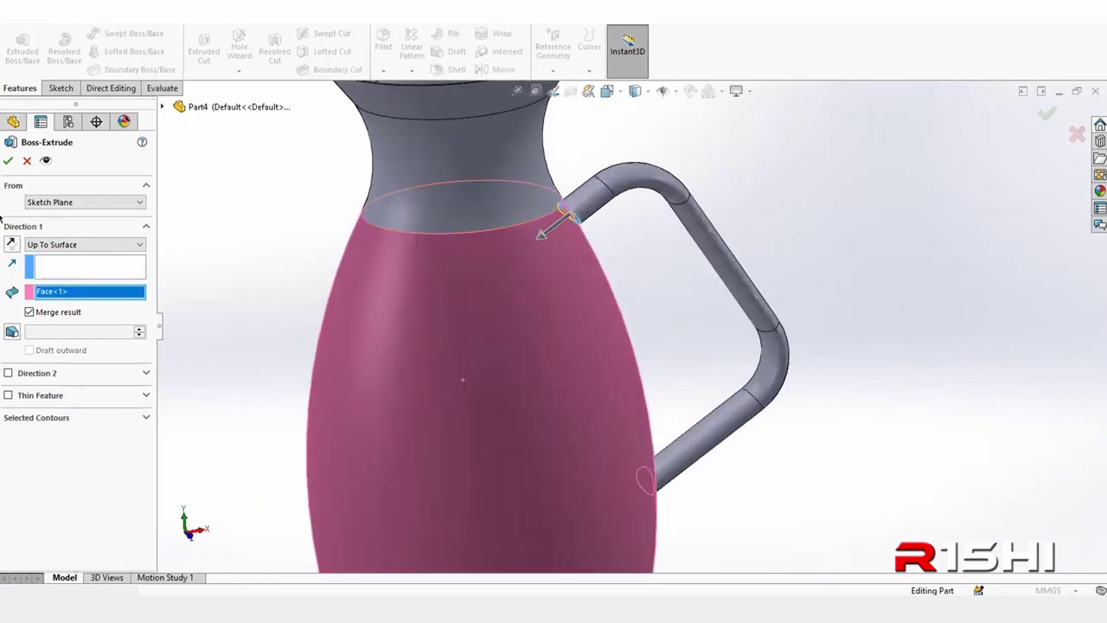
left_click(9, 158)
scroll(597, 259, "up", 2)
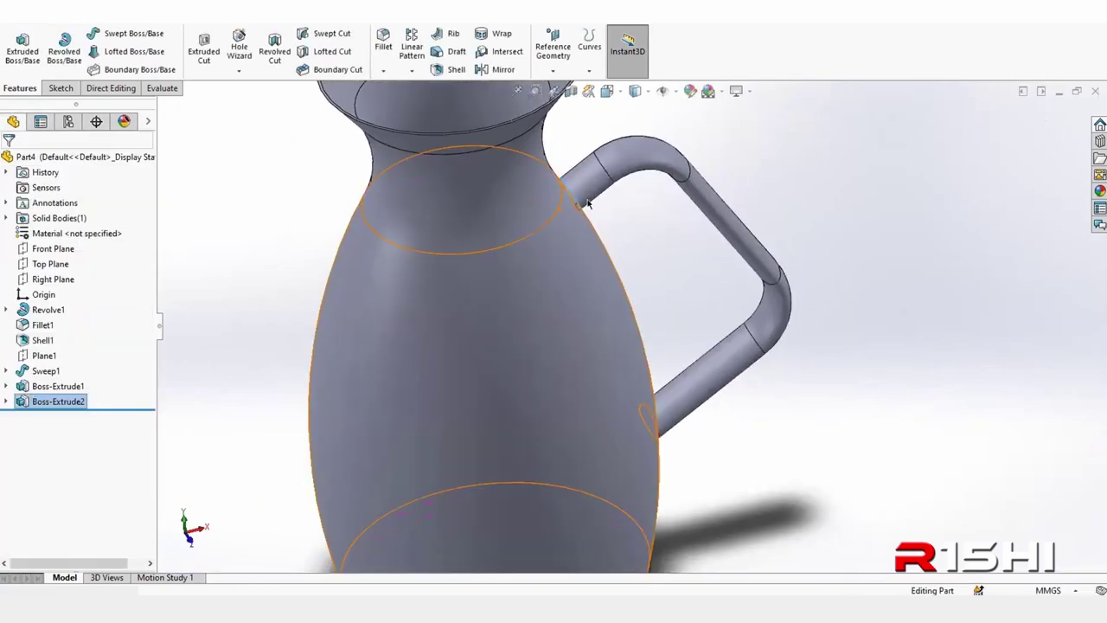
scroll(598, 261, "up", 3)
scroll(598, 261, "down", 3)
left_click(746, 326)
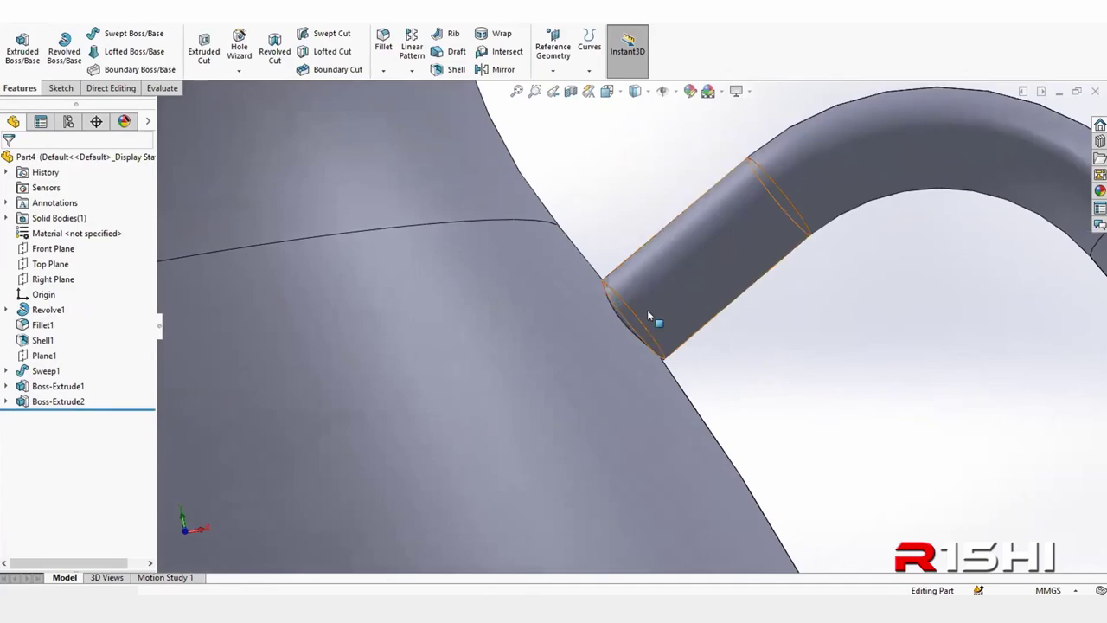
scroll(650, 313, "up", 3)
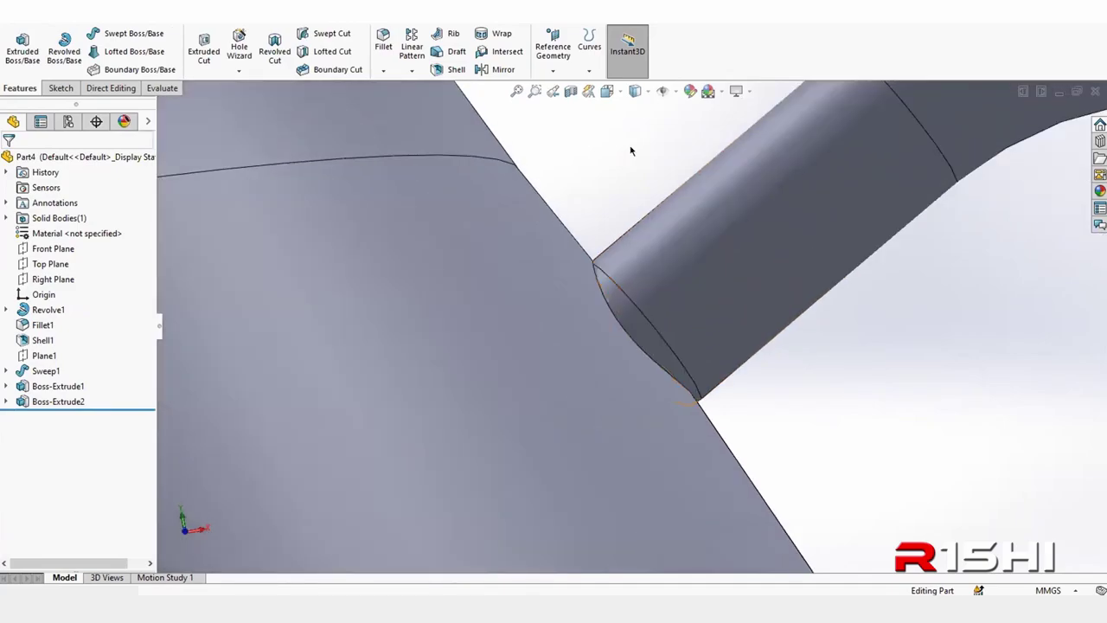
left_click(642, 91)
left_click(640, 128)
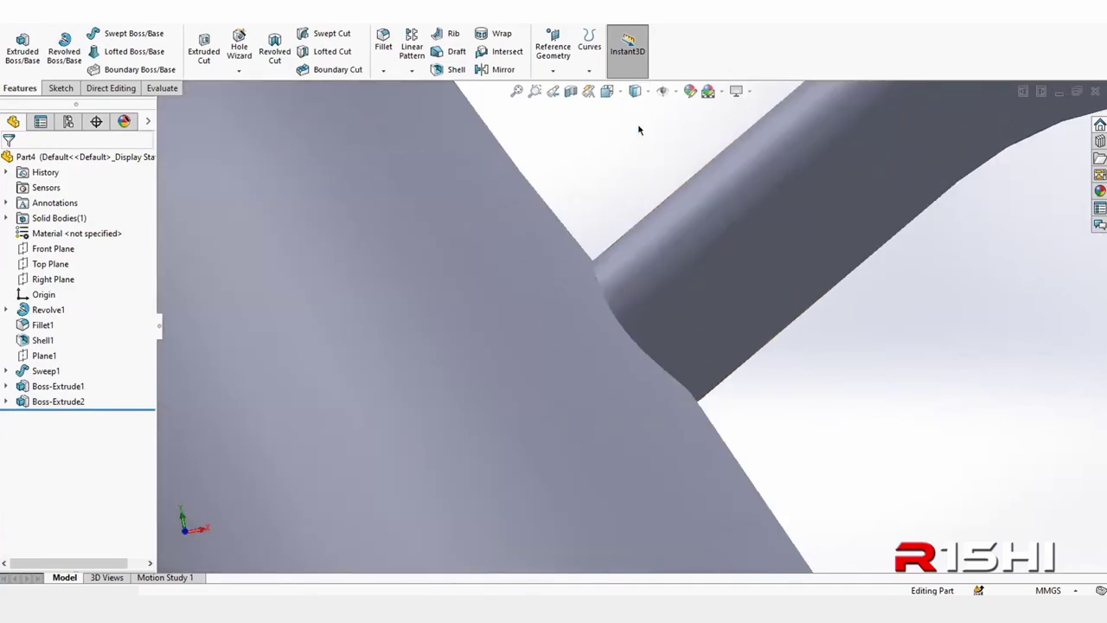
scroll(615, 165, "down", 2)
scroll(803, 217, "down", 2)
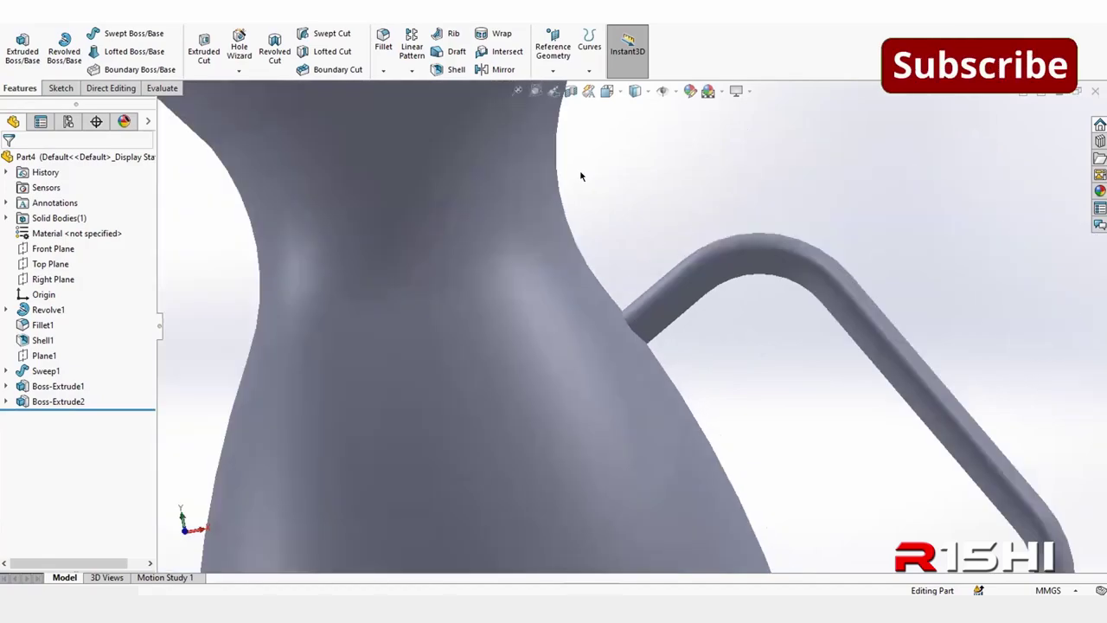
scroll(657, 205, "down", 1)
scroll(657, 206, "down", 1)
scroll(645, 440, "up", 3)
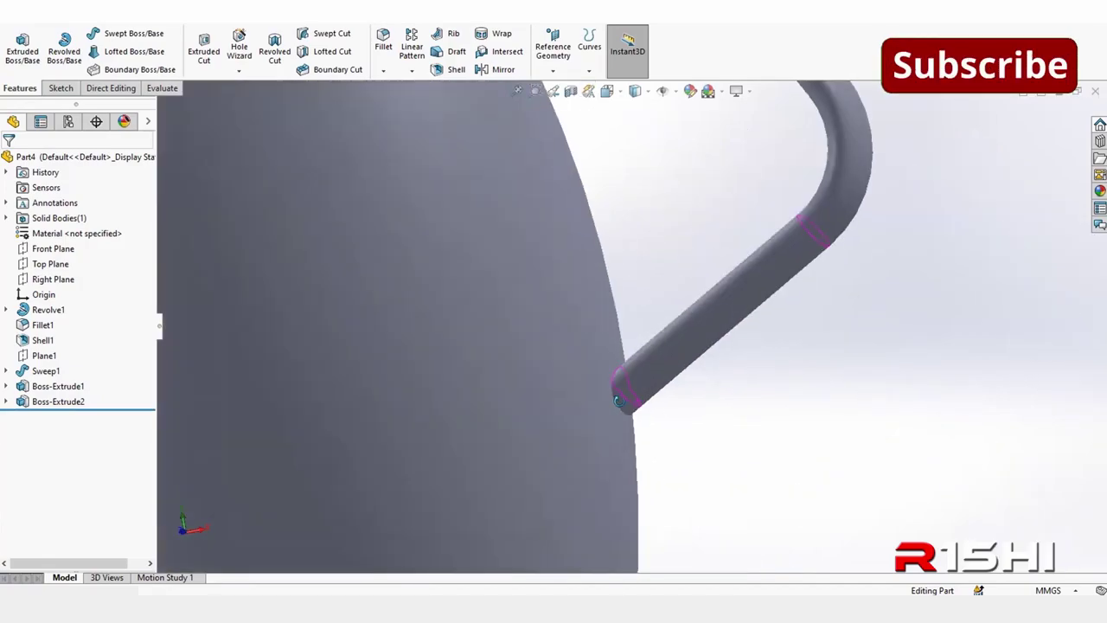
scroll(622, 409, "up", 2)
scroll(622, 403, "up", 2)
scroll(668, 380, "up", 2)
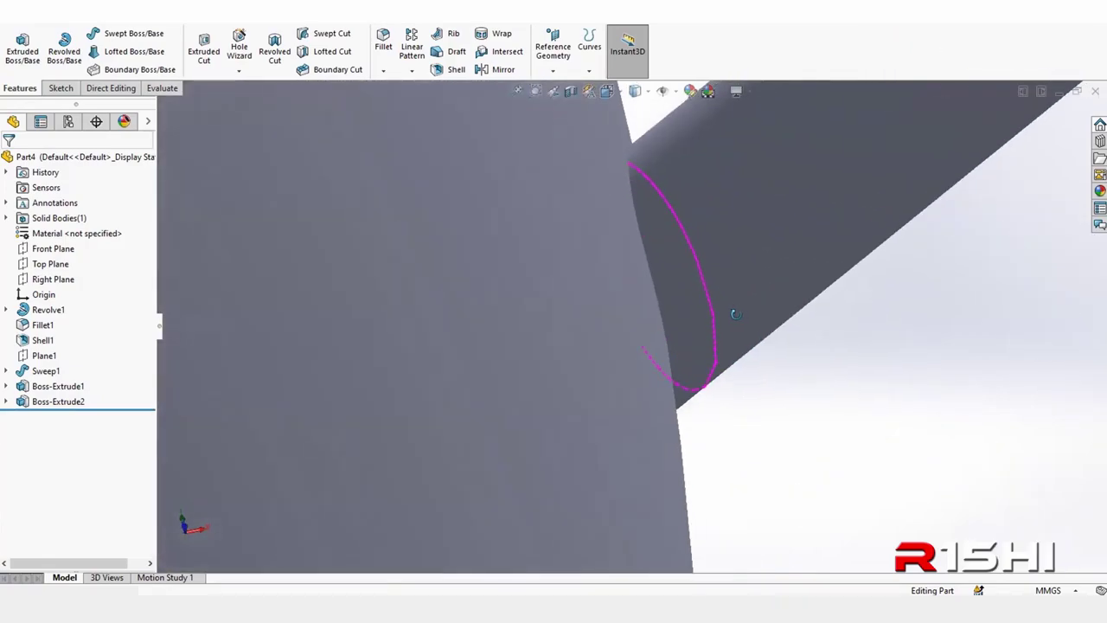
scroll(826, 397, "down", 2)
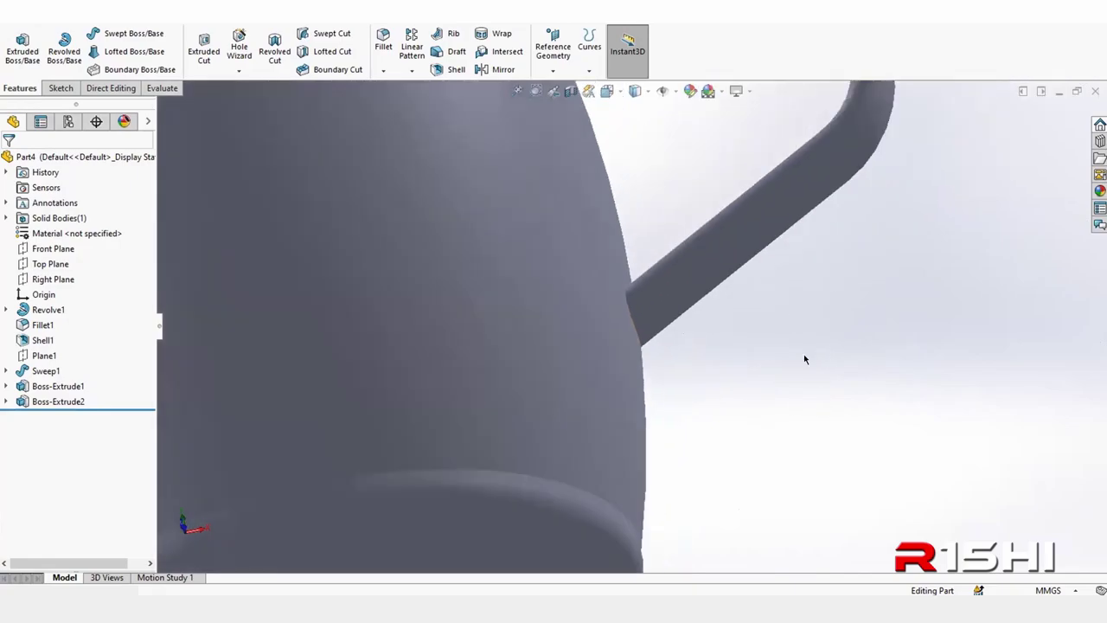
left_click(636, 116)
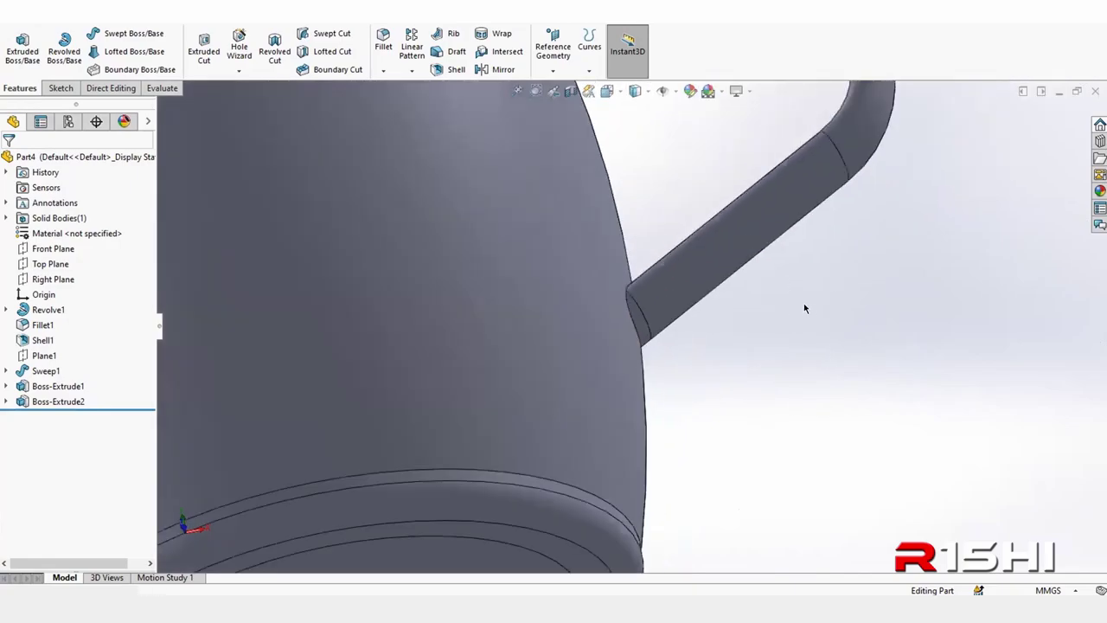
scroll(803, 311, "down", 3)
middle_click_drag(632, 219, 733, 336)
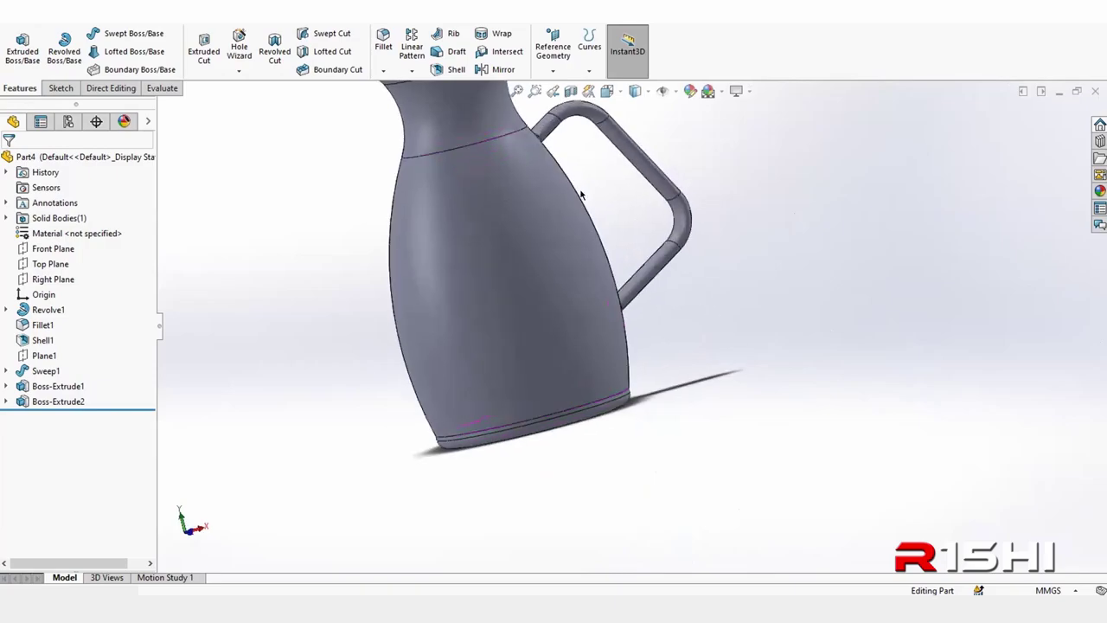
mouse_move(581, 193)
middle_mouse_down()
mouse_move(639, 230)
mouse_move(700, 375)
mouse_move(689, 355)
mouse_move(779, 286)
middle_mouse_up()
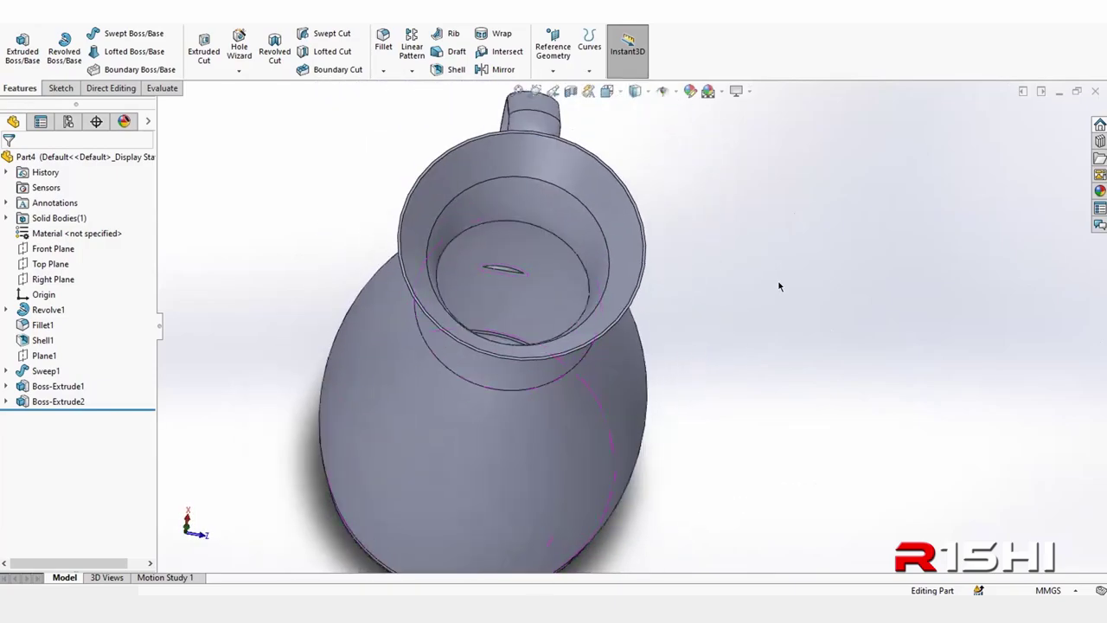
- Section the jug along the Right Plane, zoom to the stray sliver, and show the Direct Editing tools
left_click(570, 91)
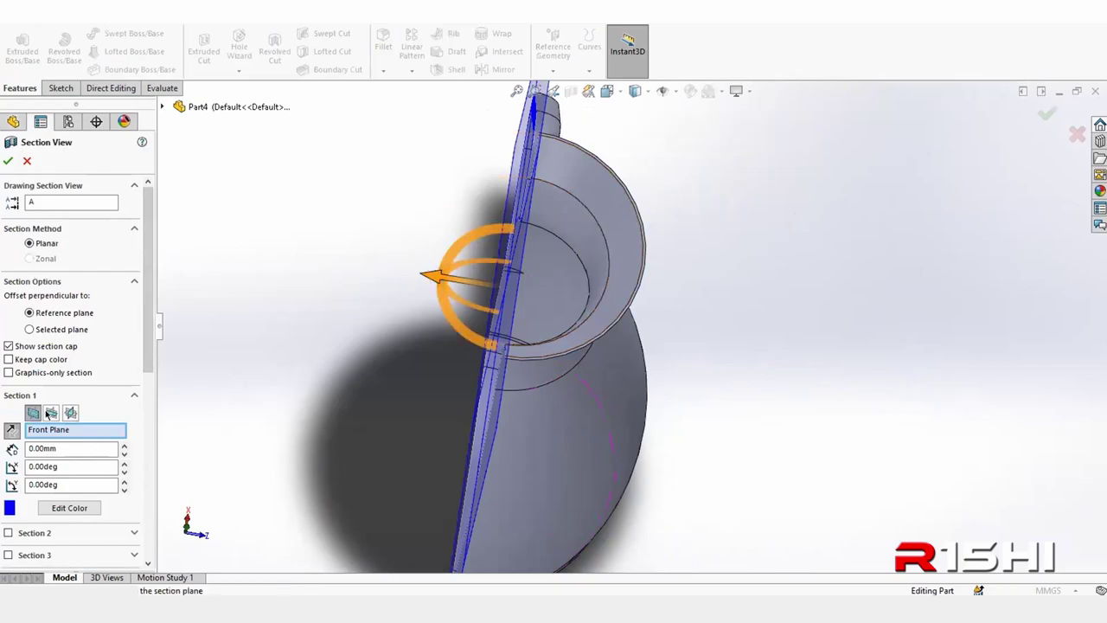
left_click(70, 413)
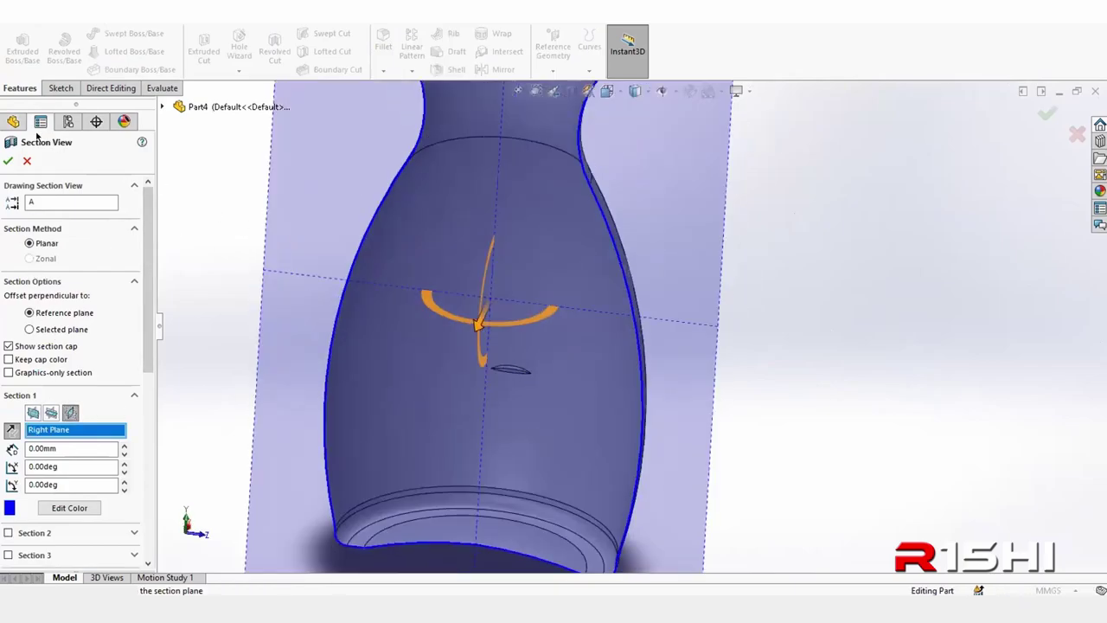
key("Escape")
middle_click_drag(389, 285, 530, 270)
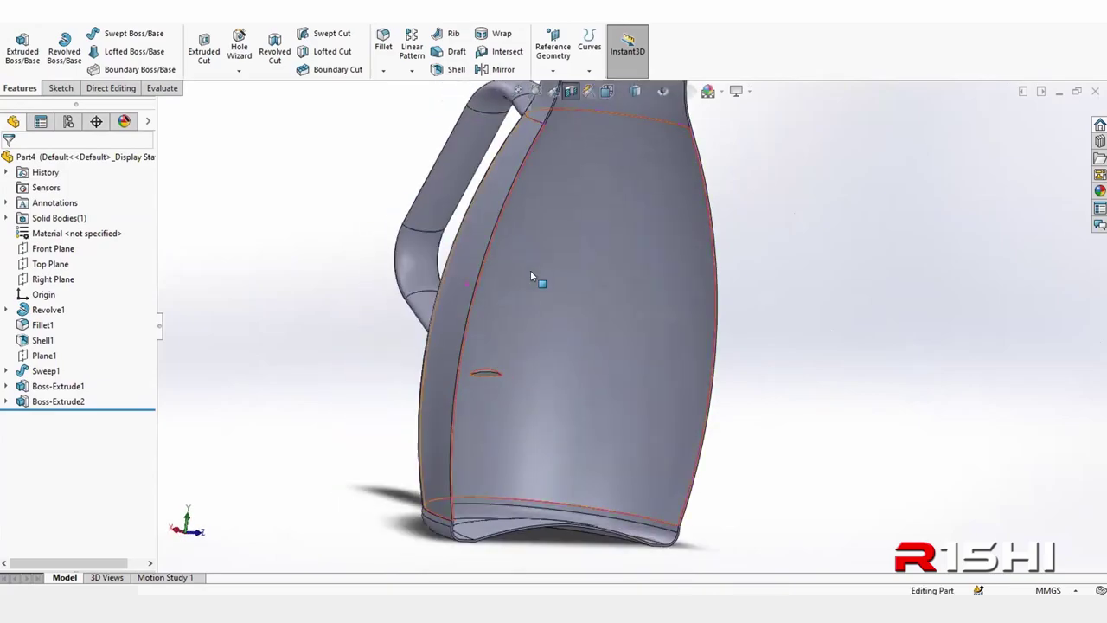
scroll(530, 270, "down", 5)
scroll(476, 349, "down", 3)
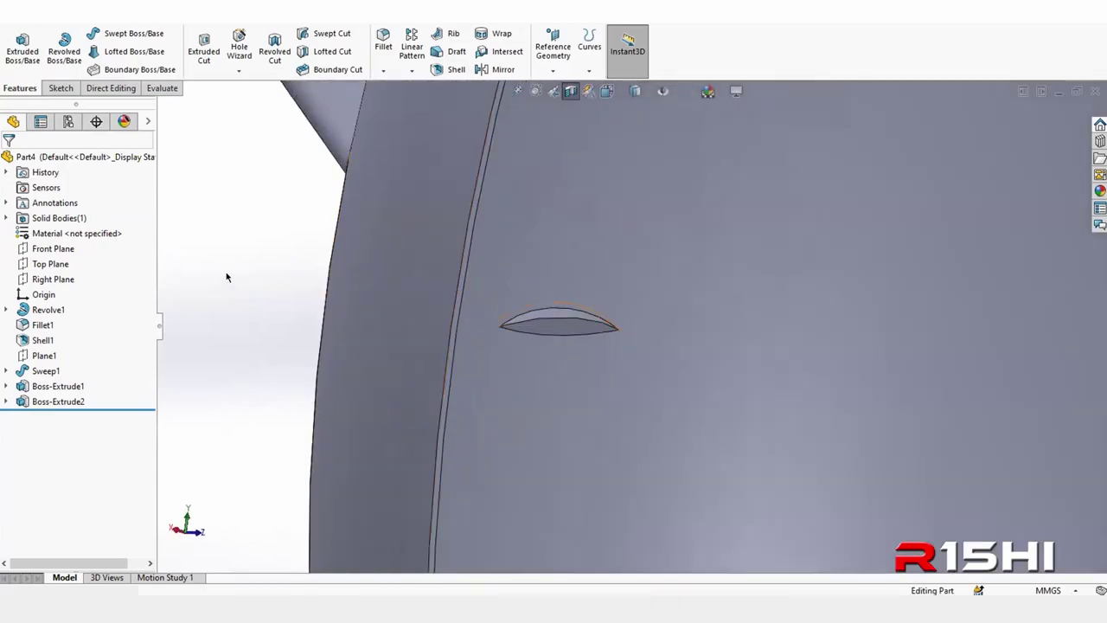
middle_click_drag(227, 277, 302, 251)
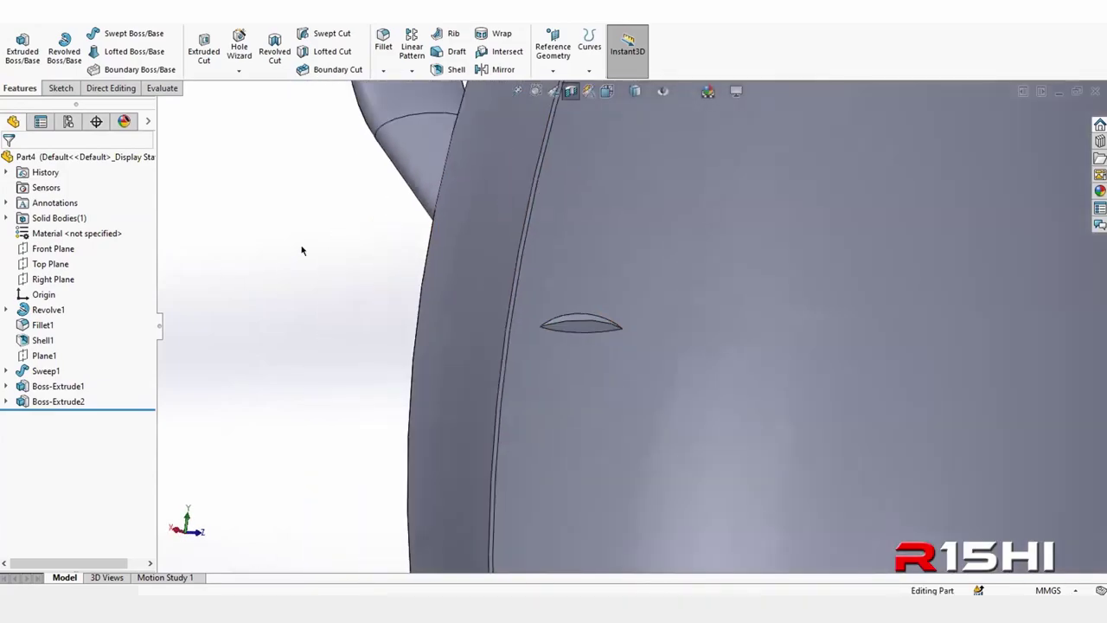
left_click(108, 88)
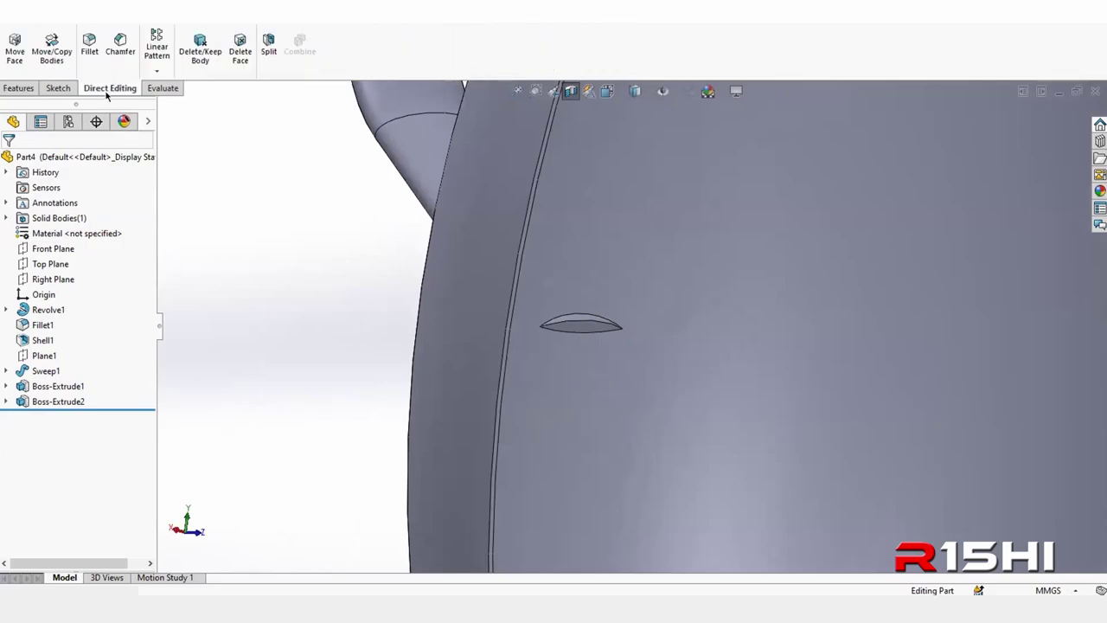
- Remove the sliver's top and bottom faces with Delete Face using Delete and Patch
left_click(238, 50)
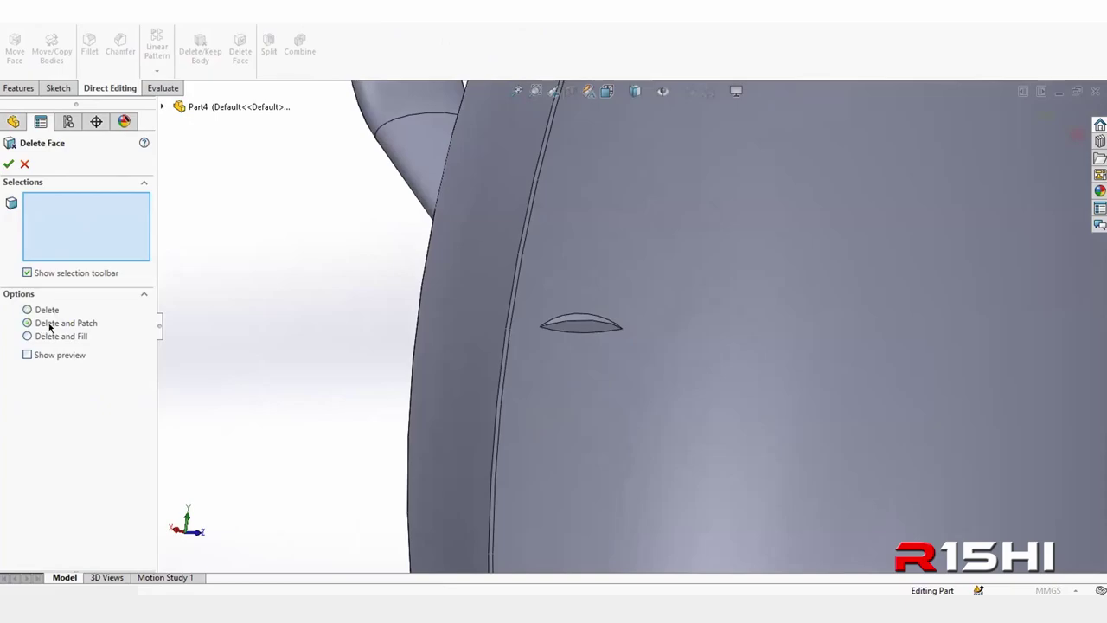
scroll(591, 334, "down", 2)
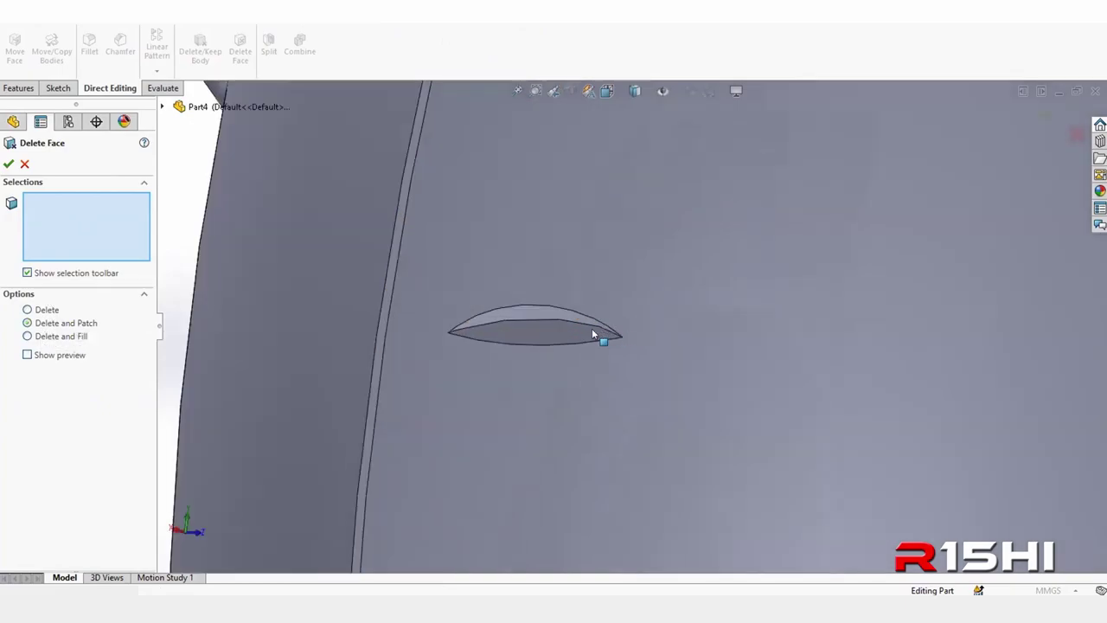
left_click(554, 328)
left_click(553, 317)
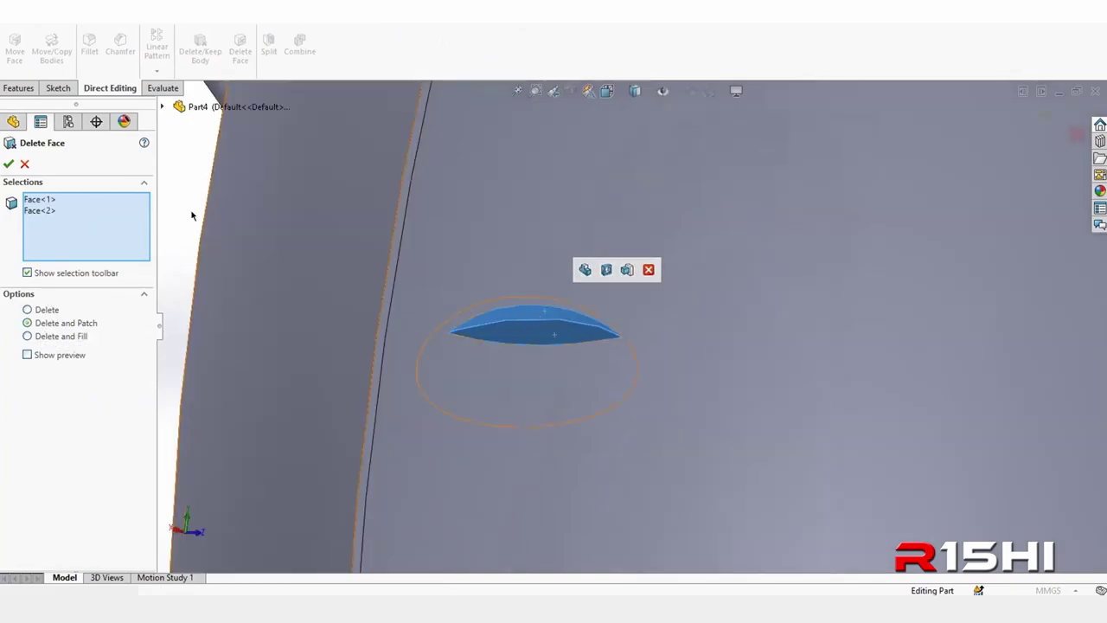
left_click(8, 163)
- Turn the section view off so the whole uncut jug shows again
scroll(598, 275, "up", 3)
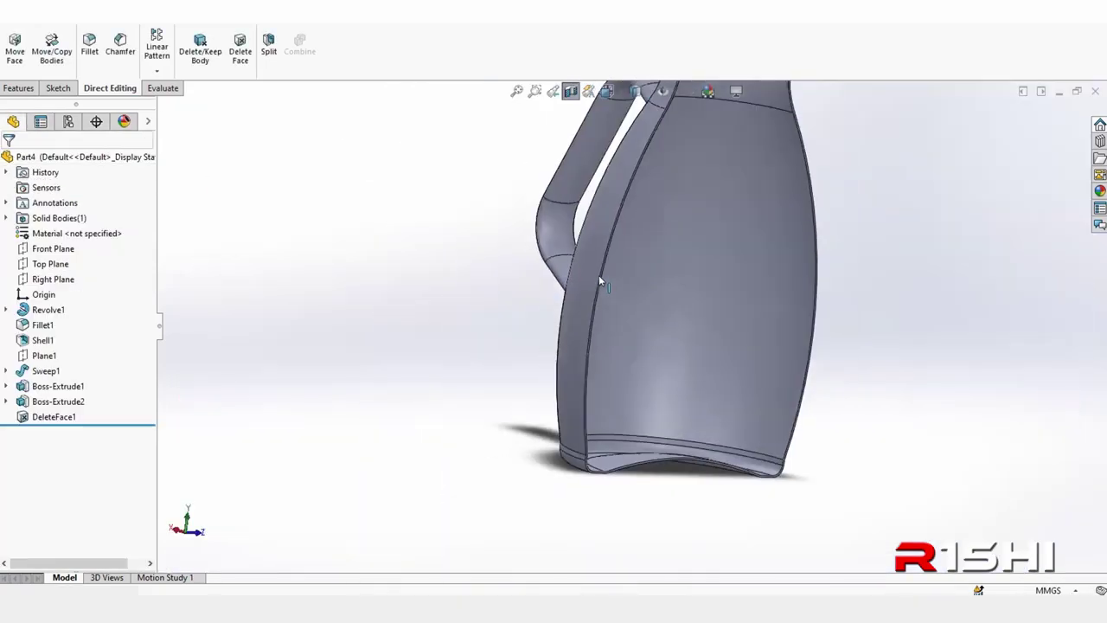
scroll(598, 275, "up", 2)
mouse_move(488, 298)
middle_mouse_down()
mouse_move(386, 289)
mouse_move(411, 338)
middle_mouse_up()
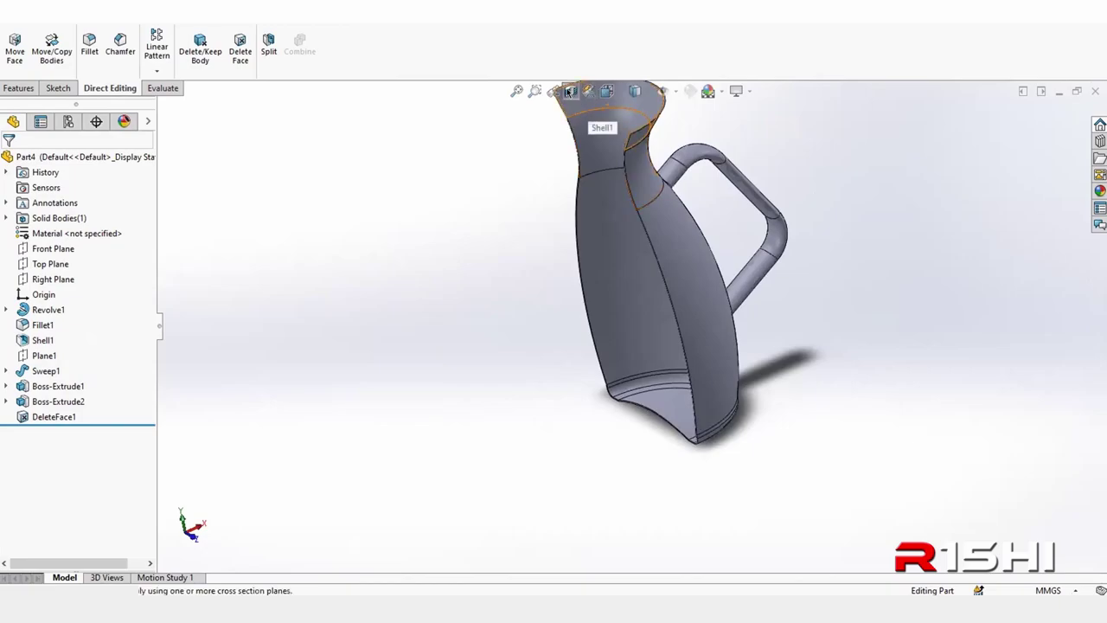
key("ctrl+z")
- Orbit and zoom around the pitcher to inspect its top opening and handle side
middle_click_drag(413, 256, 681, 347)
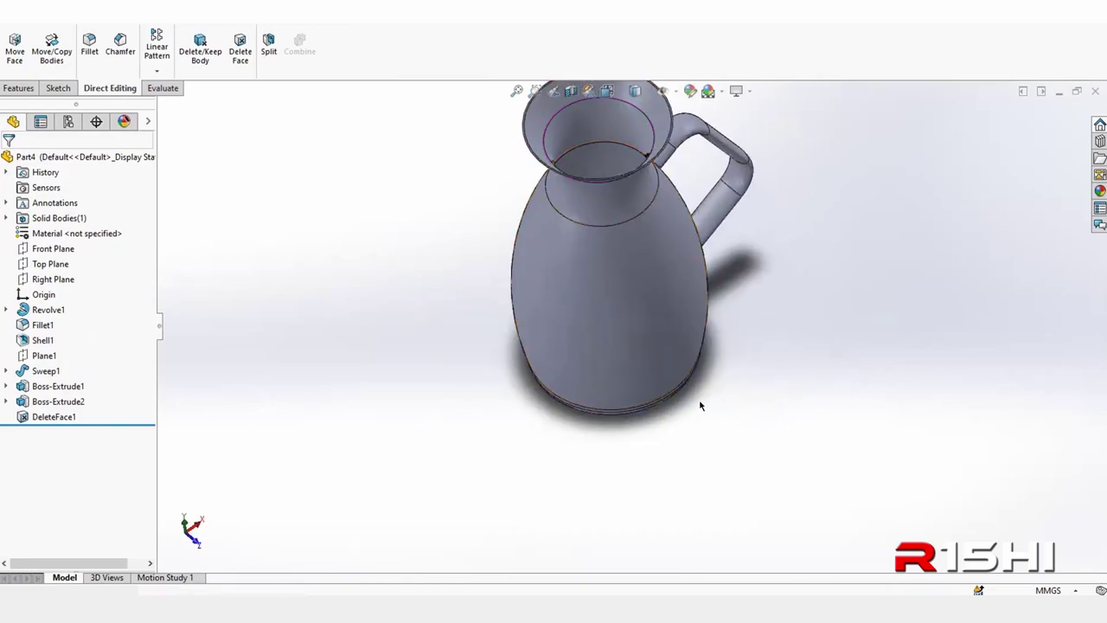
mouse_move(685, 303)
middle_mouse_down()
mouse_move(619, 203)
mouse_move(611, 249)
middle_mouse_up()
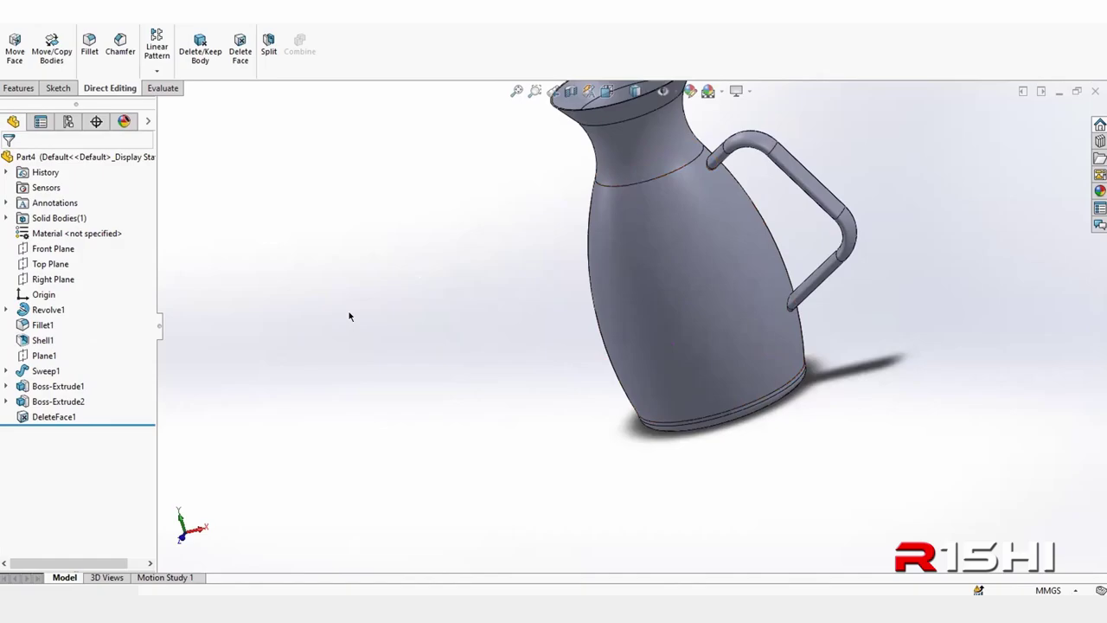
scroll(785, 273, "down", 2)
scroll(803, 302, "down", 2)
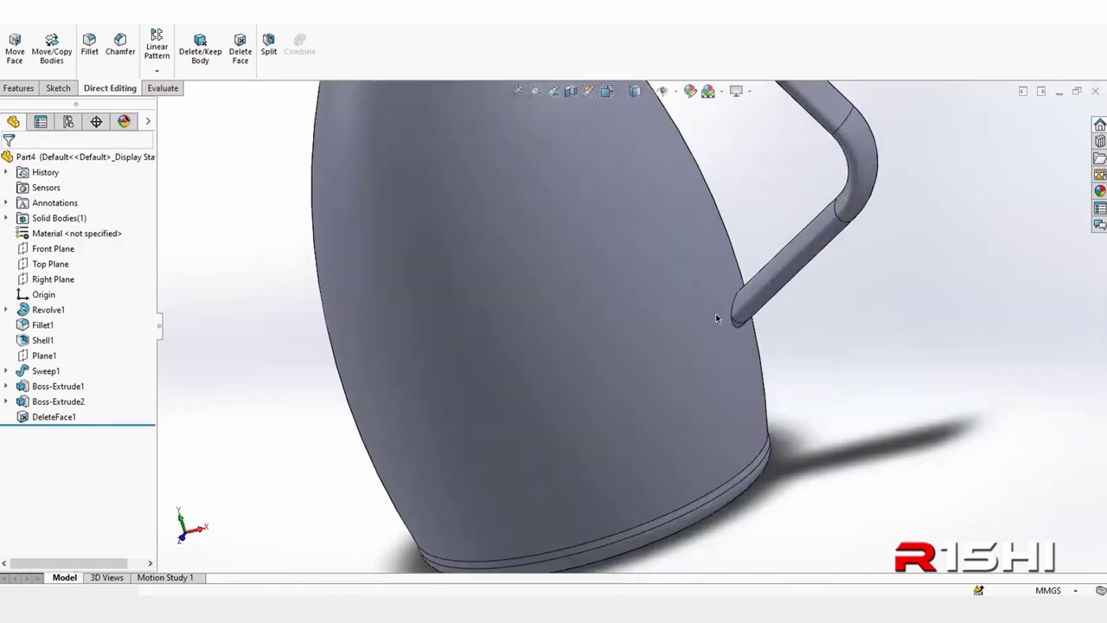
scroll(739, 426, "up", 4)
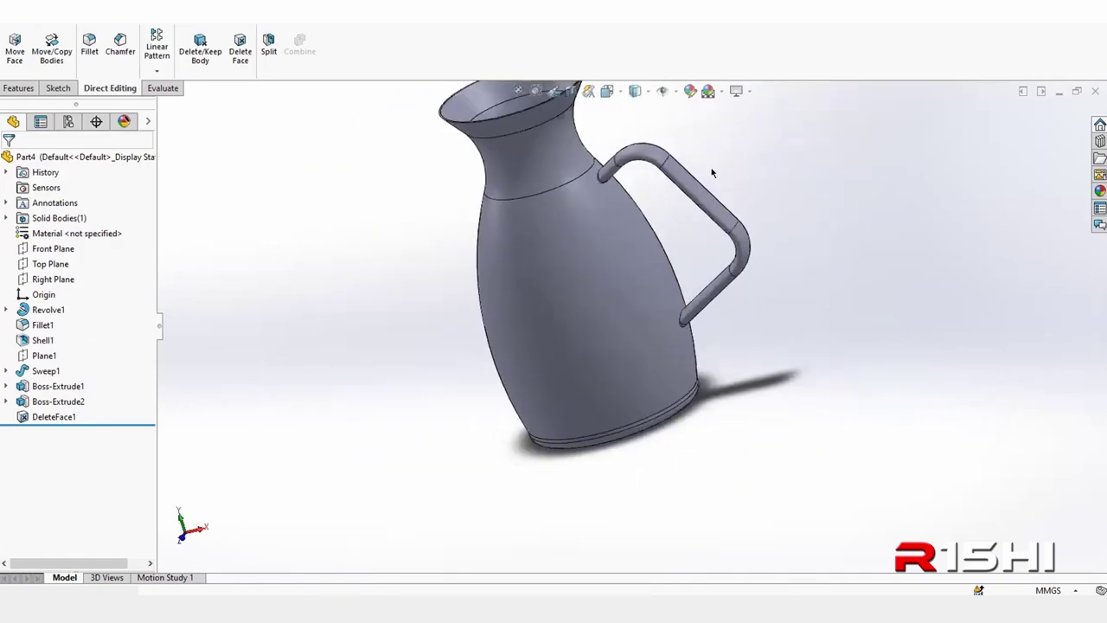
scroll(712, 173, "down", 2)
scroll(648, 228, "down", 1)
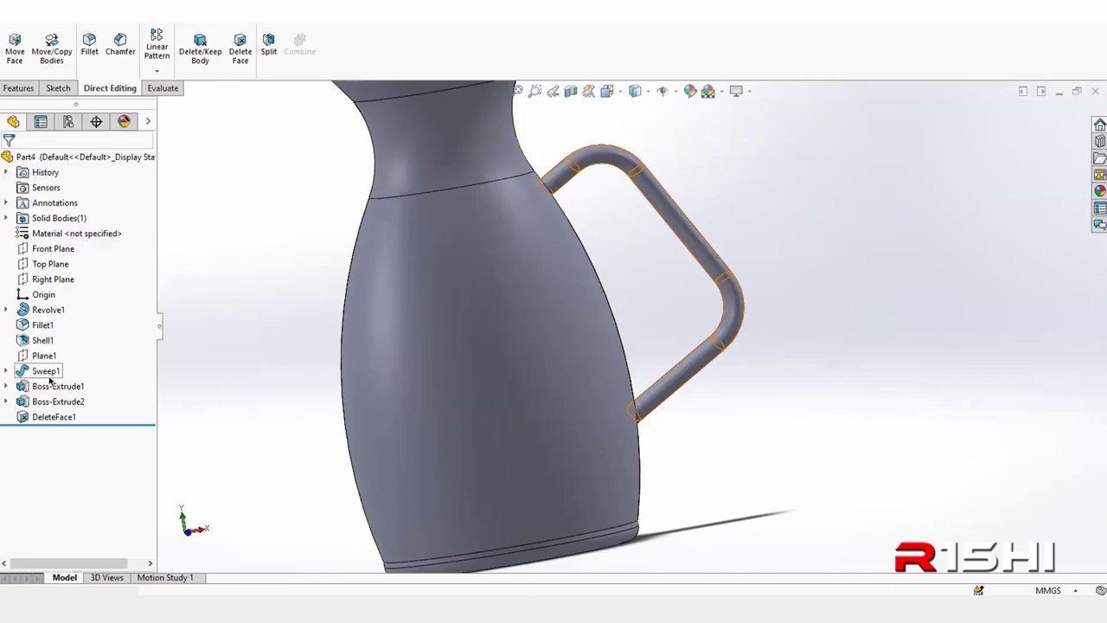
left_click(5, 370)
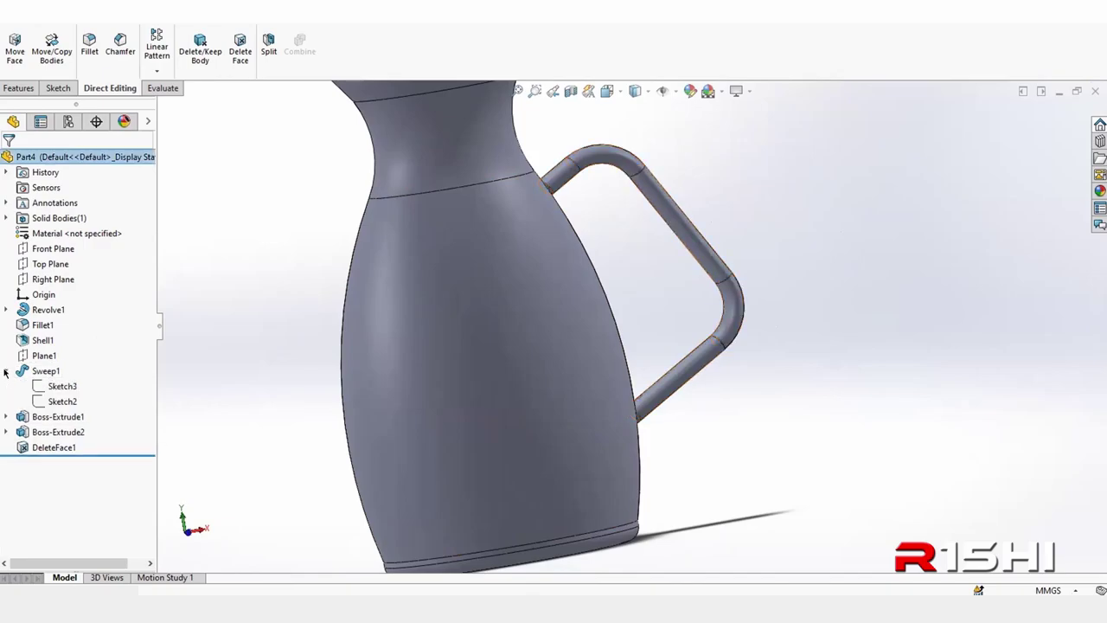
left_click(61, 386)
left_click(63, 401)
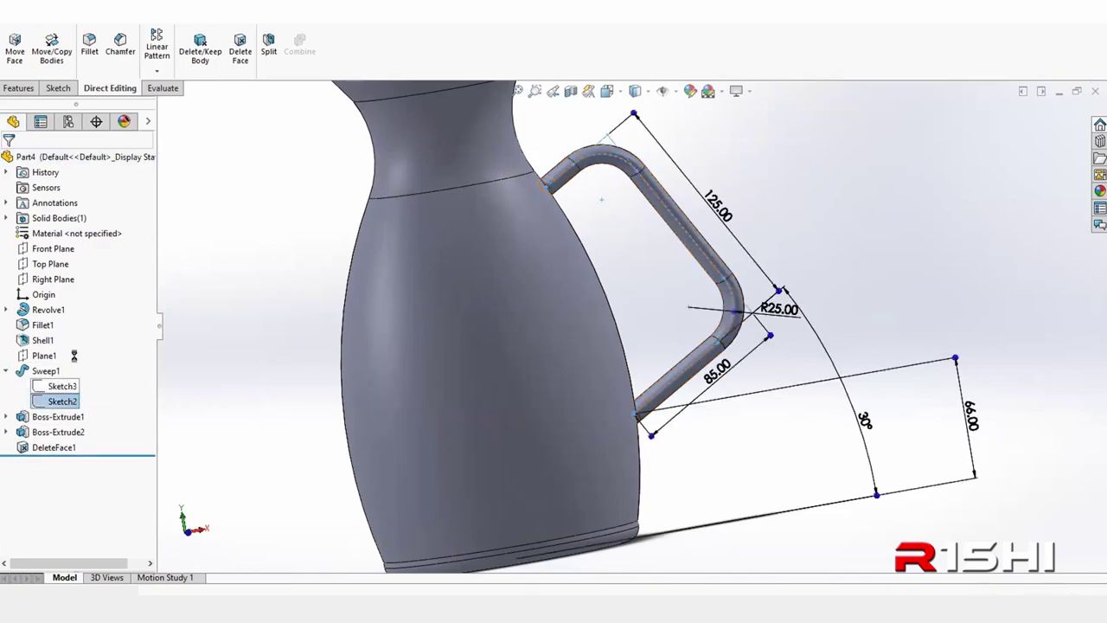
key("ctrl+8")
scroll(784, 264, "down", 5)
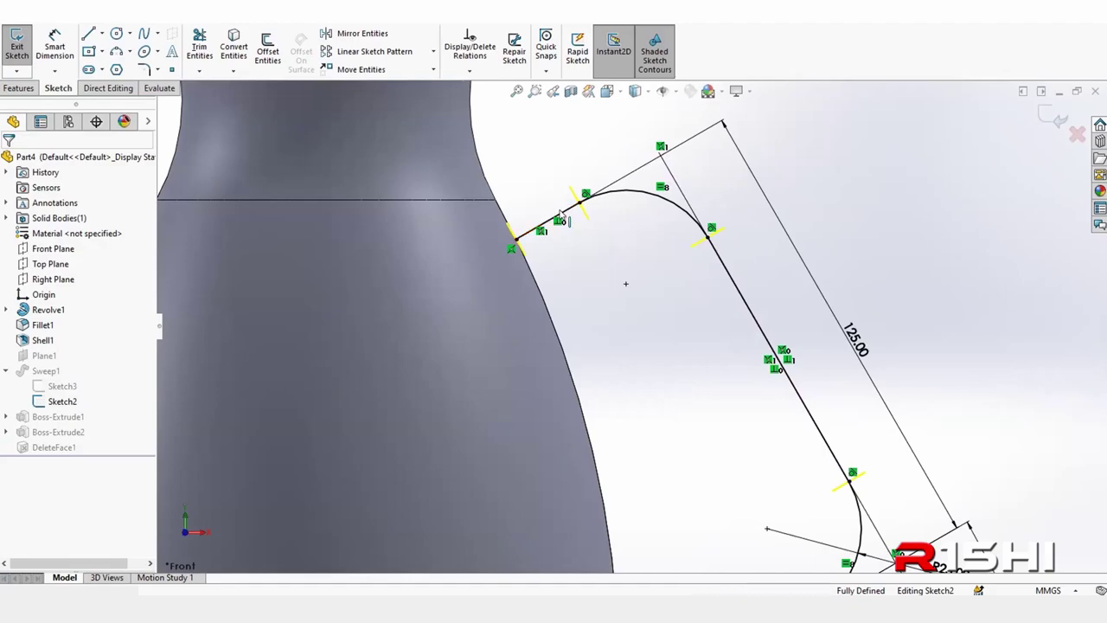
scroll(588, 203, "up", 3)
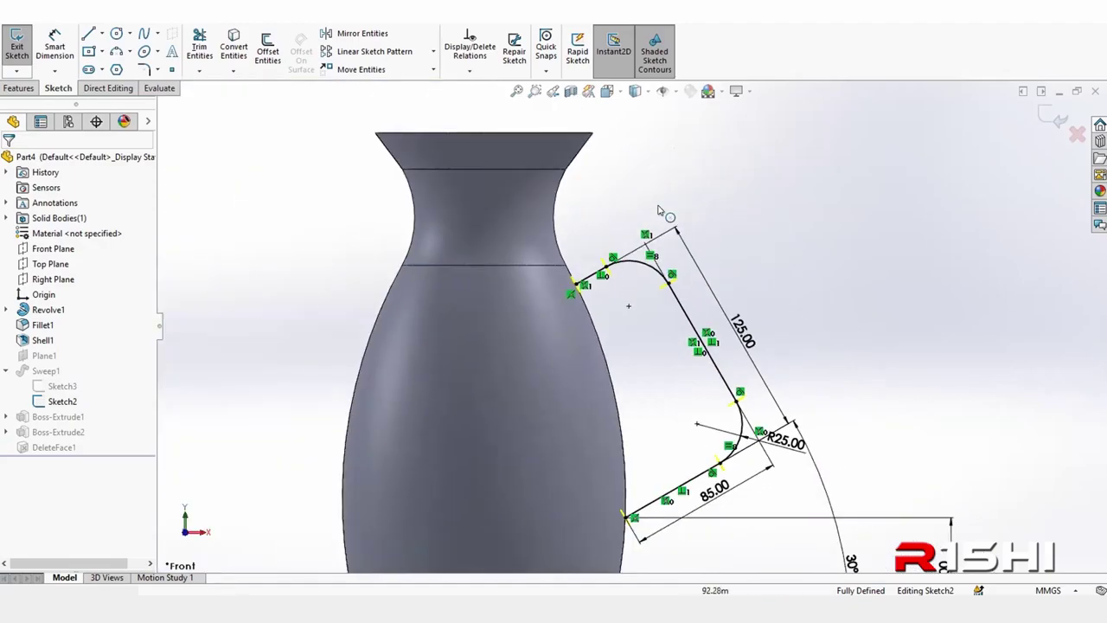
scroll(702, 461, "down", 2)
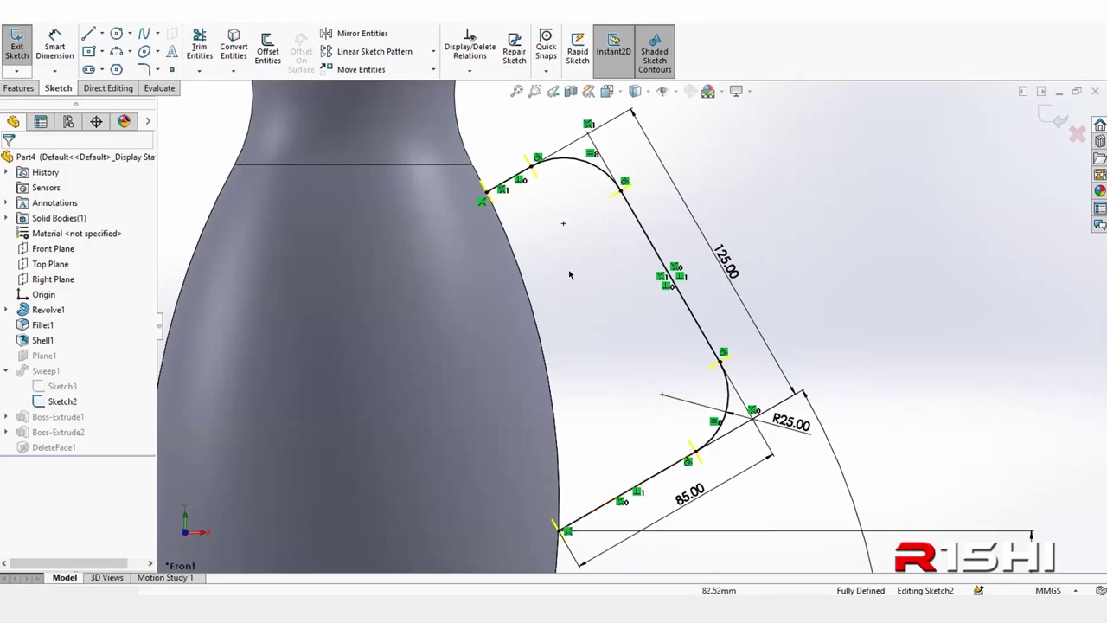
scroll(570, 275, "up", 3)
scroll(554, 188, "down", 3)
scroll(554, 188, "down", 2)
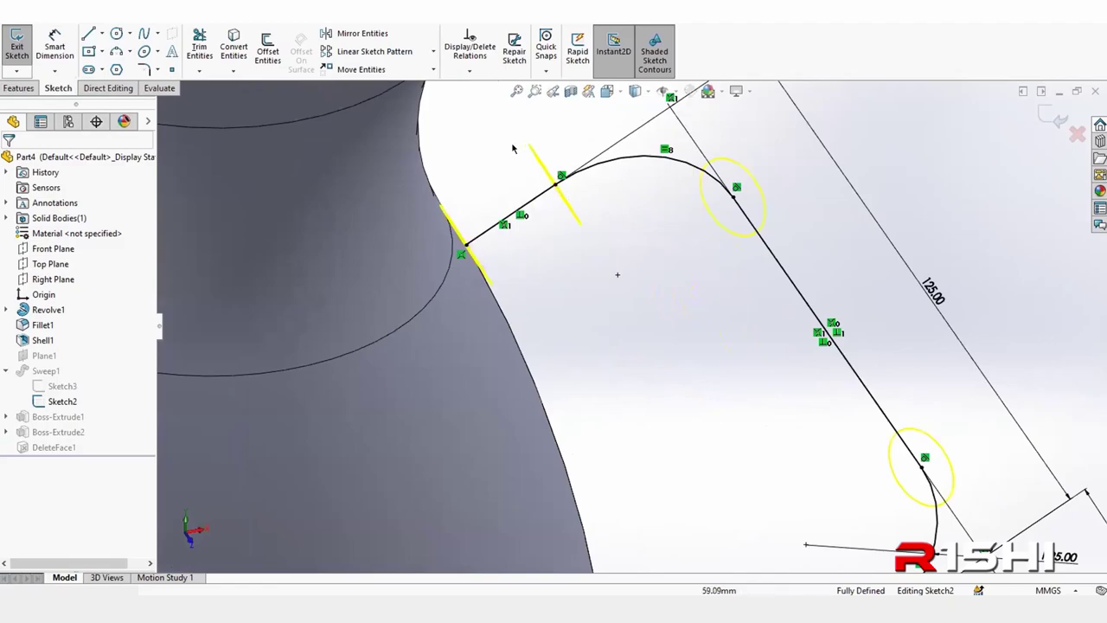
scroll(546, 195, "up", 2)
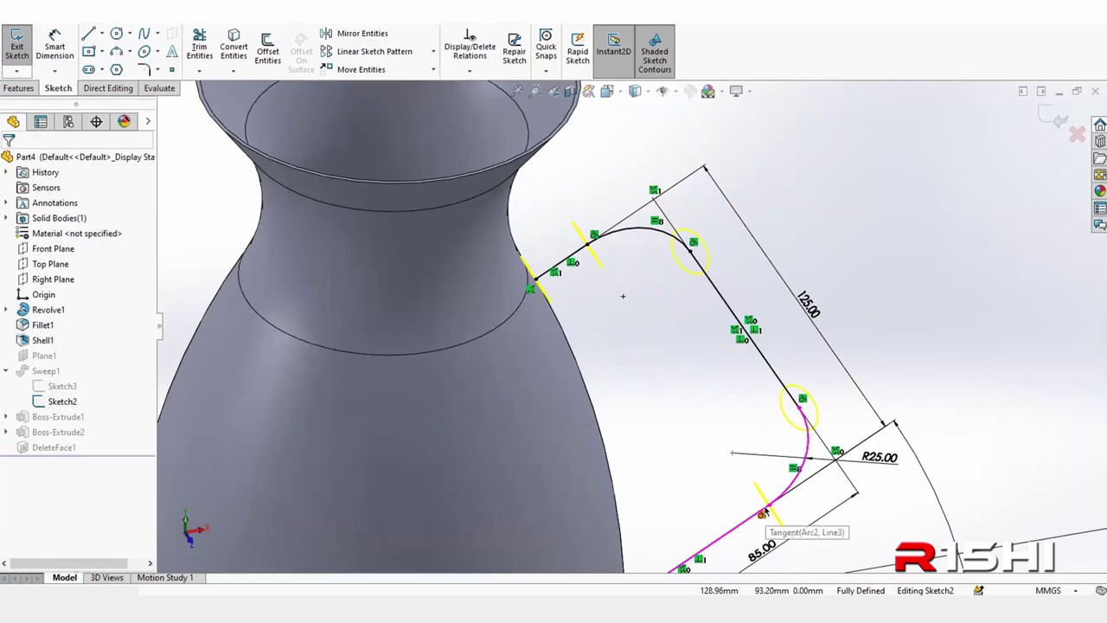
key("ctrl+8")
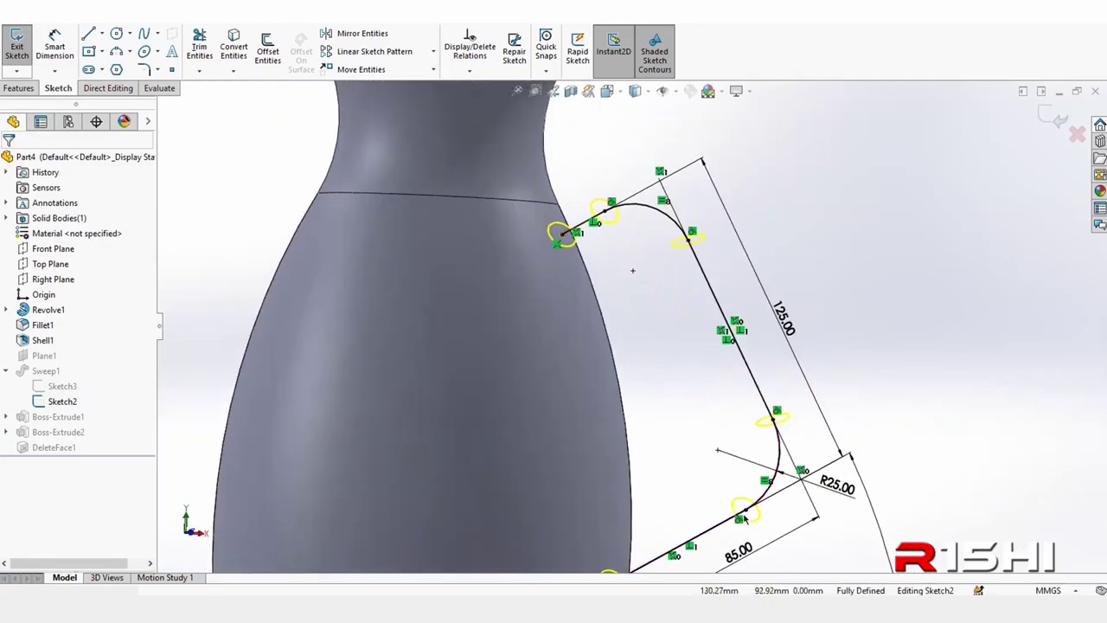
key("ctrl+8")
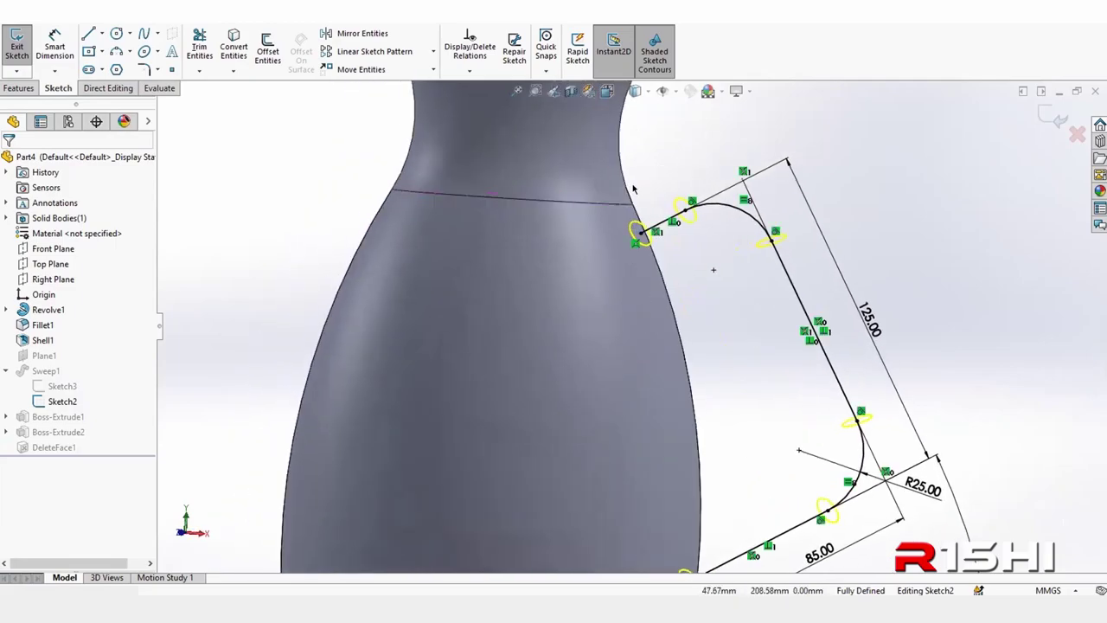
scroll(699, 405, "up", 3)
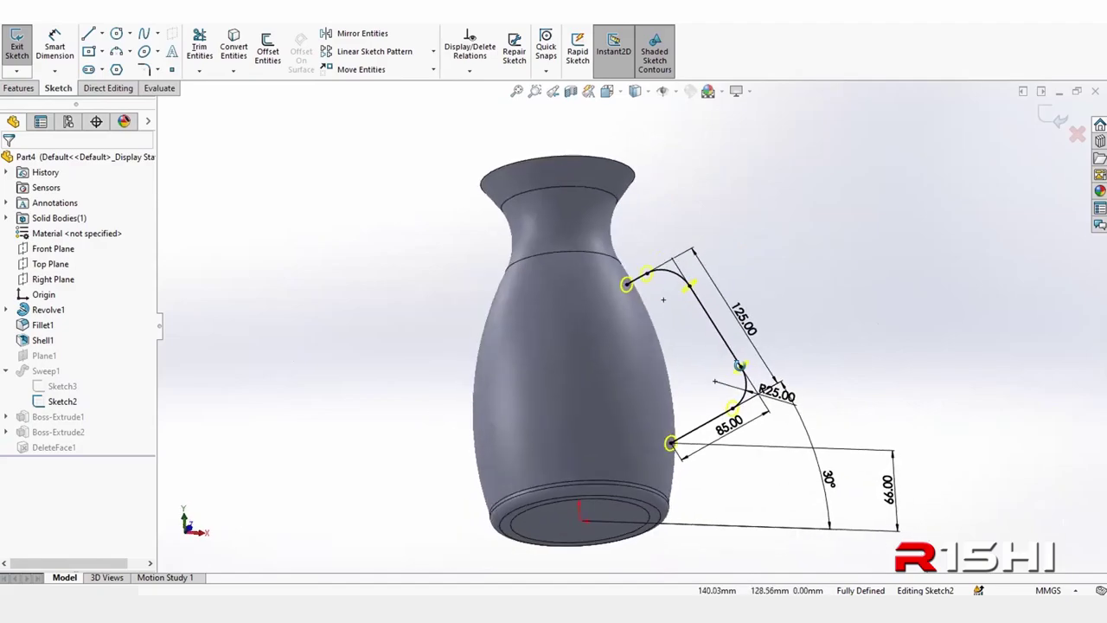
scroll(742, 413, "down", 3)
scroll(696, 289, "down", 3)
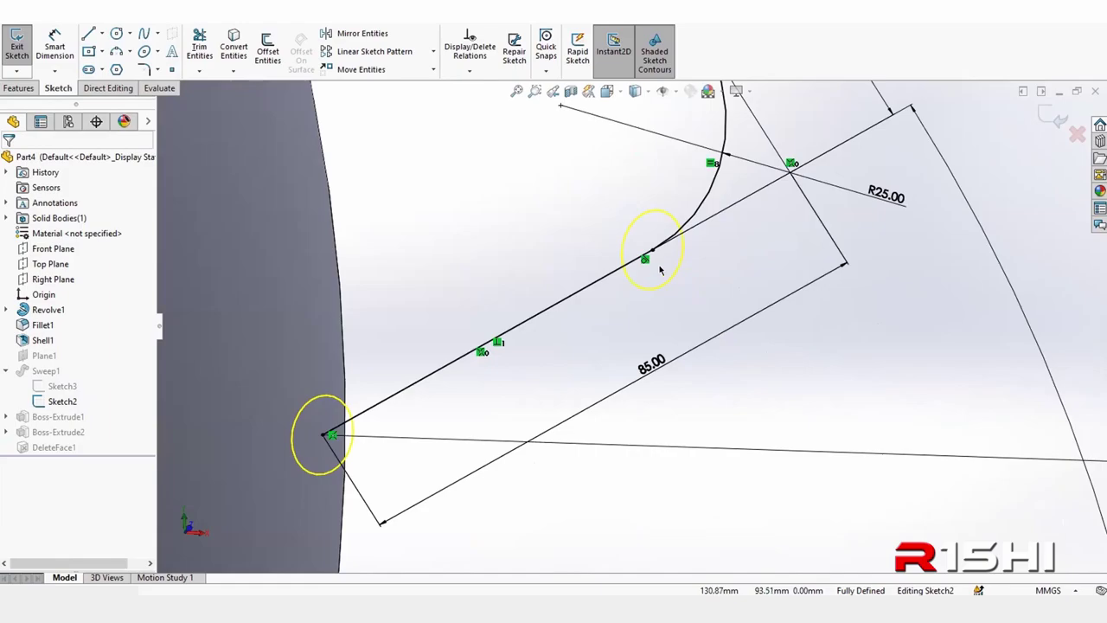
scroll(657, 268, "up", 2)
scroll(596, 207, "up", 2)
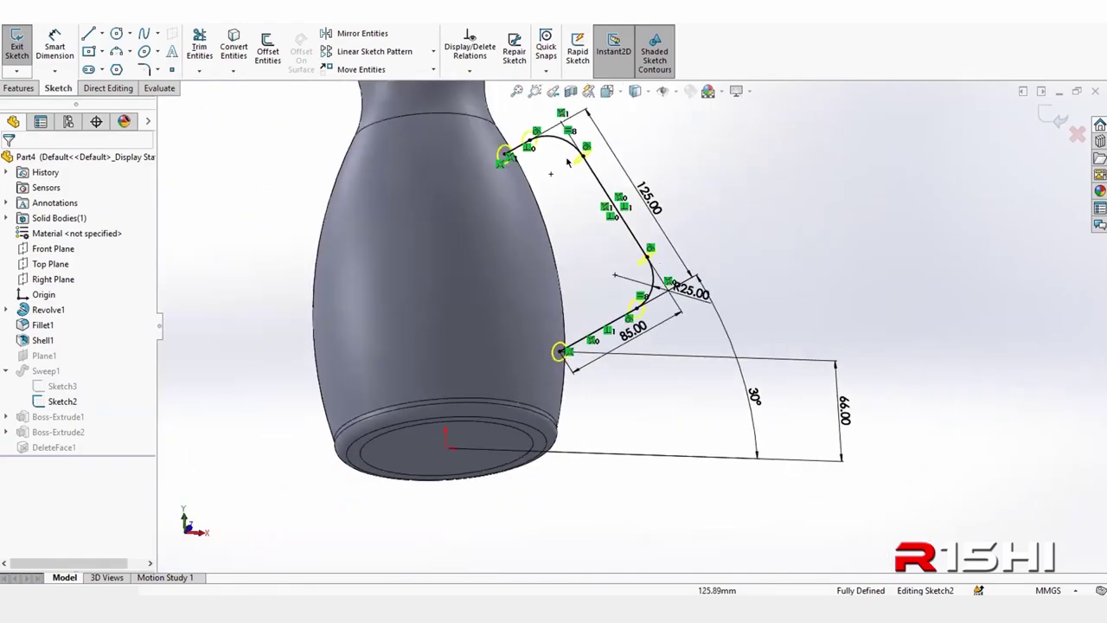
scroll(567, 162, "down", 2)
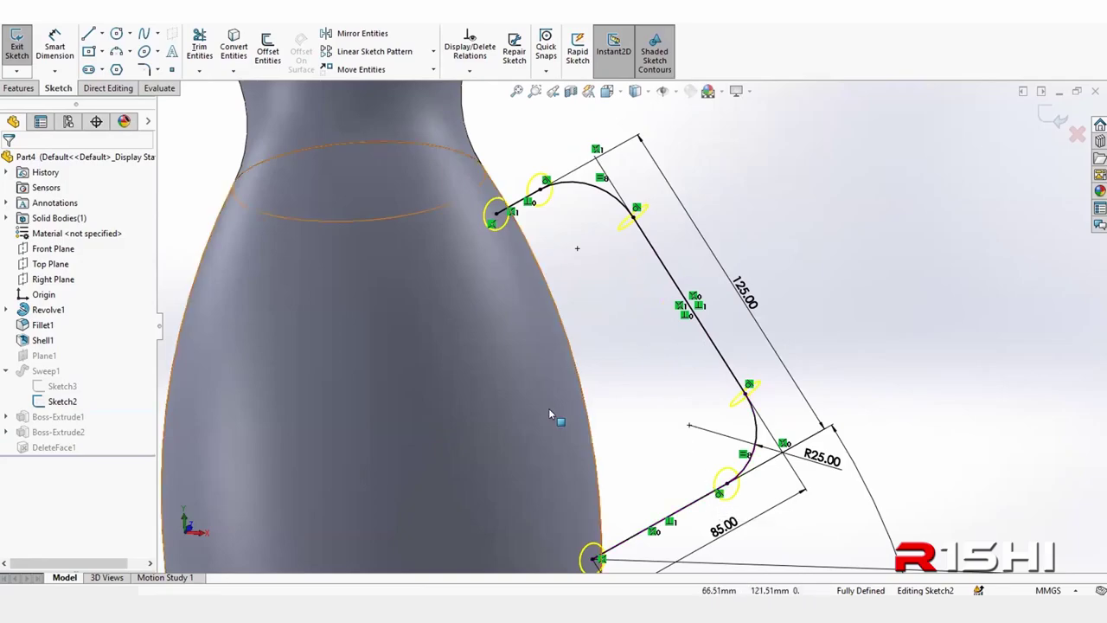
scroll(572, 375, "up", 3)
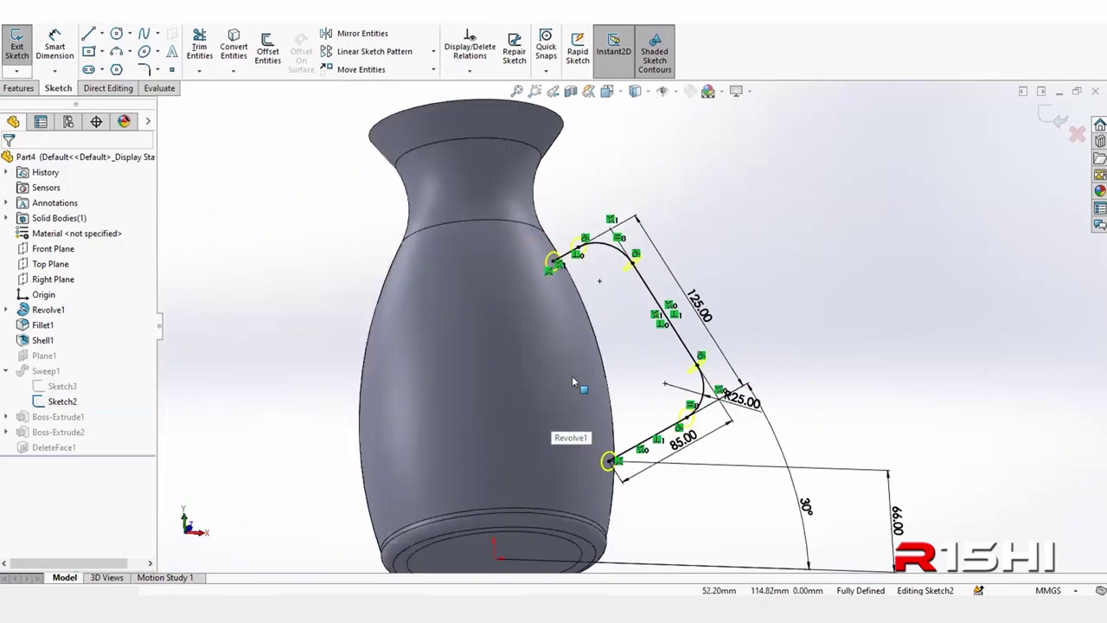
mouse_move(571, 375)
middle_mouse_down()
mouse_move(591, 333)
mouse_move(563, 341)
middle_mouse_up()
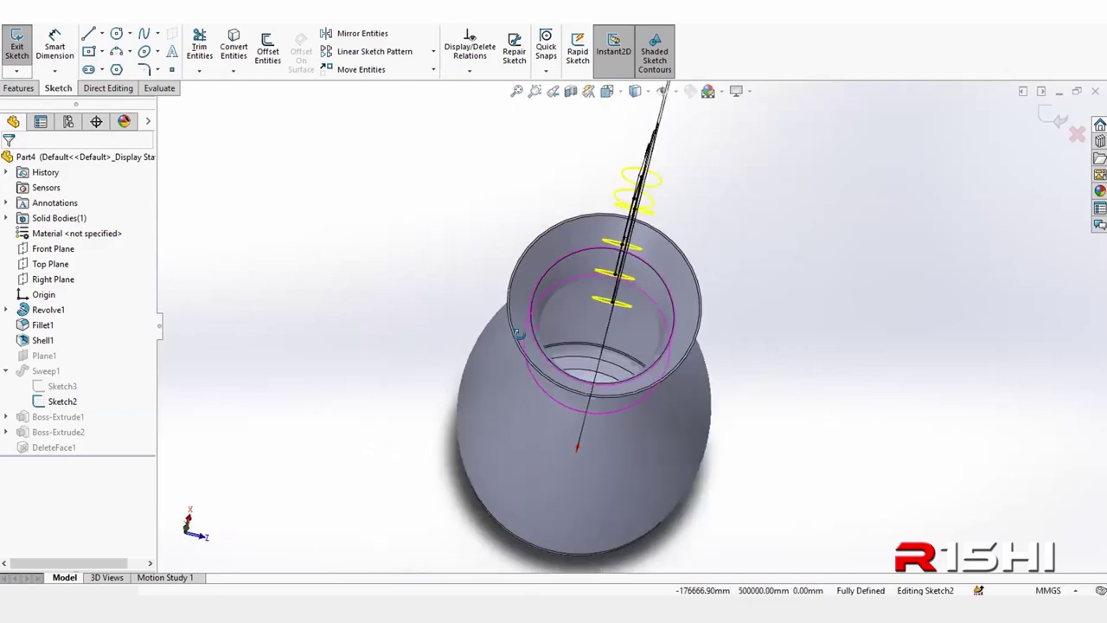
left_click(1072, 136)
left_click(554, 302)
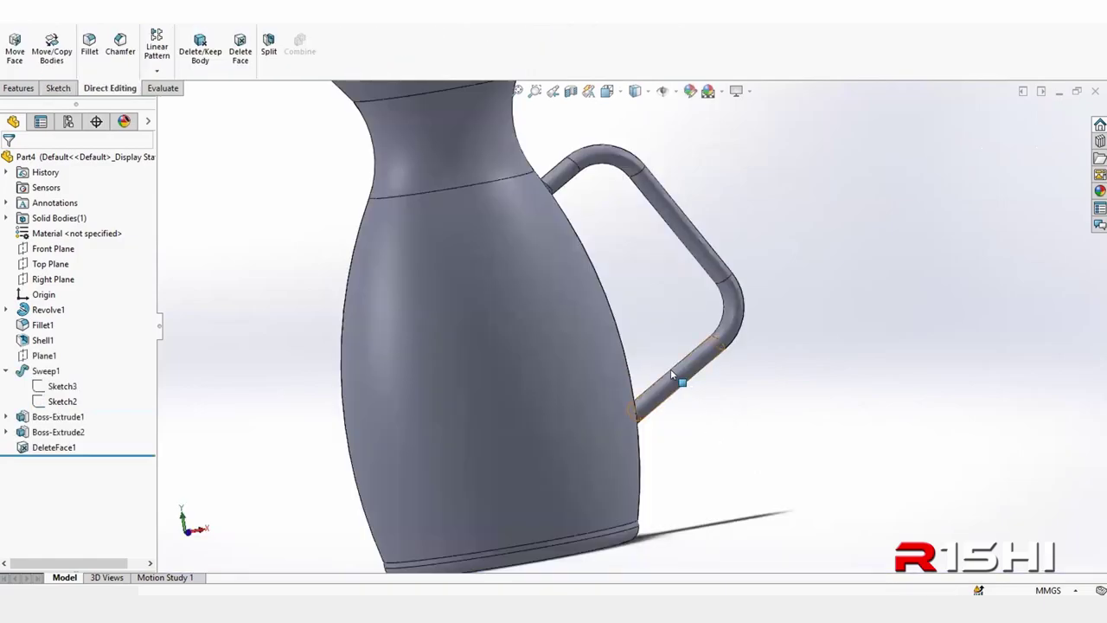
mouse_move(670, 368)
middle_mouse_down()
mouse_move(639, 314)
mouse_move(630, 248)
mouse_move(600, 309)
mouse_move(667, 264)
mouse_move(669, 328)
mouse_move(746, 470)
middle_mouse_up()
scroll(749, 467, "up", 5)
scroll(649, 254, "down", 5)
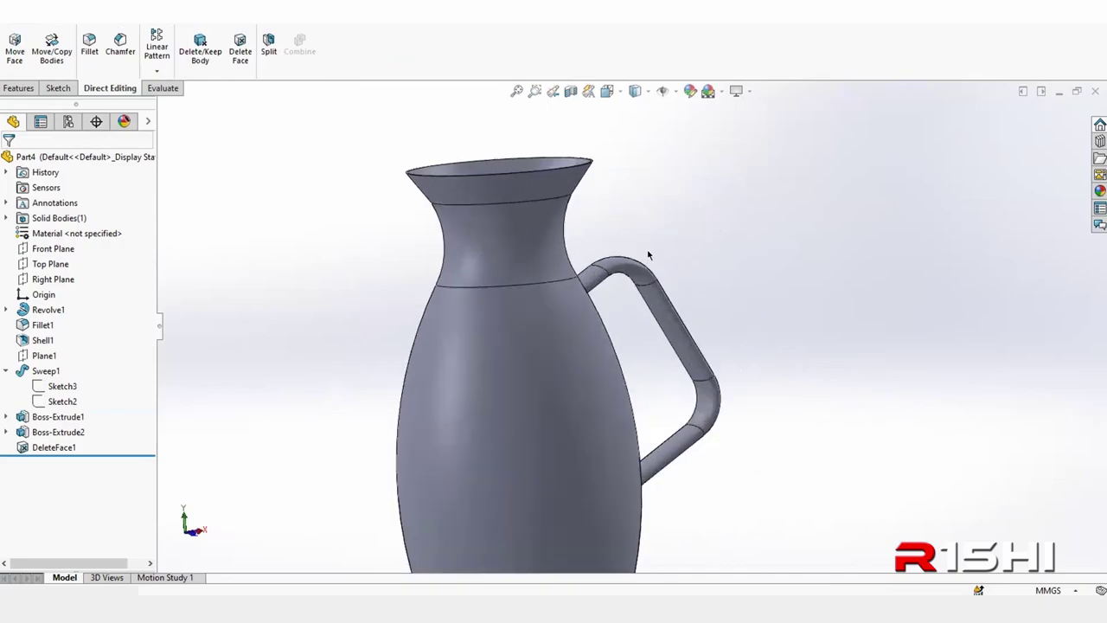
mouse_move(649, 254)
middle_mouse_down()
mouse_move(521, 409)
mouse_move(566, 333)
middle_mouse_up()
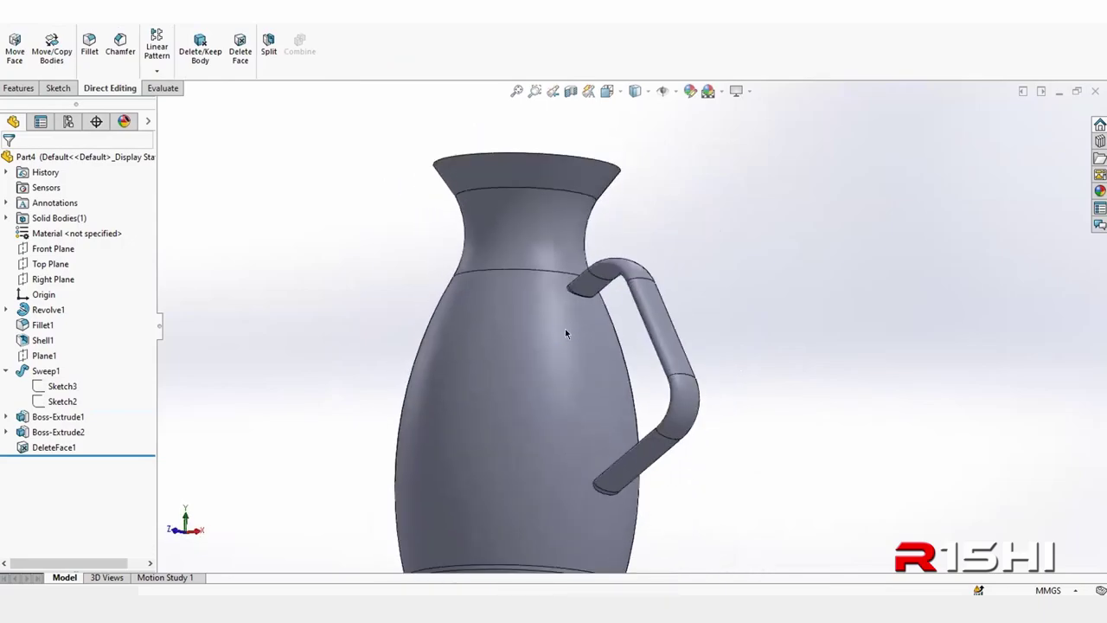
scroll(602, 301, "up", 3)
scroll(591, 403, "down", 5)
mouse_move(637, 400)
middle_mouse_down()
mouse_move(665, 362)
mouse_move(612, 354)
middle_mouse_up()
scroll(631, 433, "down", 5)
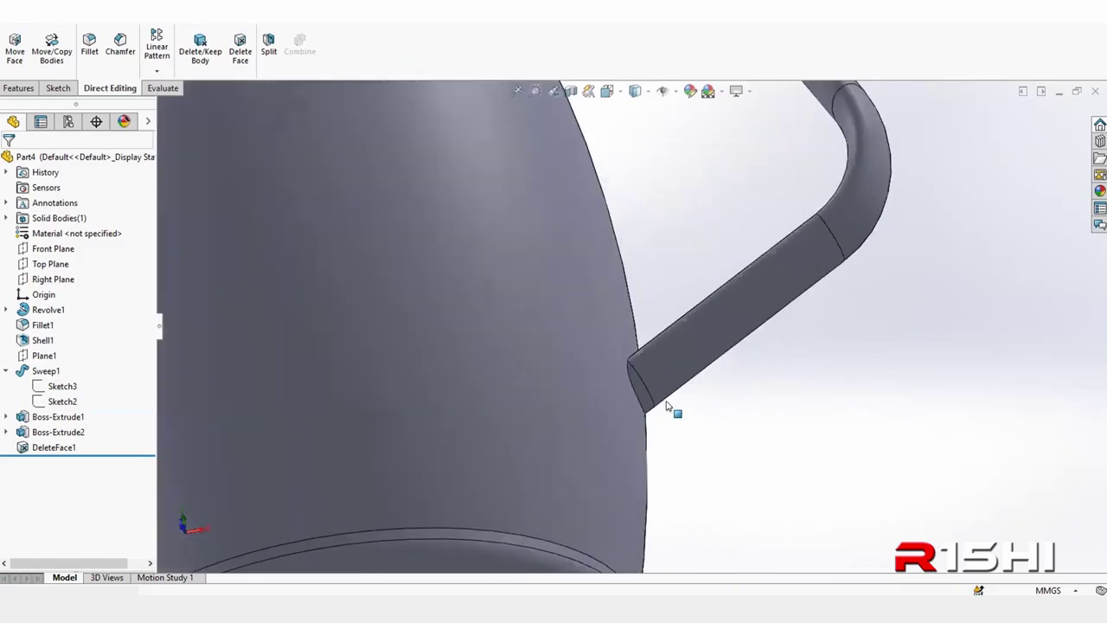
scroll(666, 405, "down", 3)
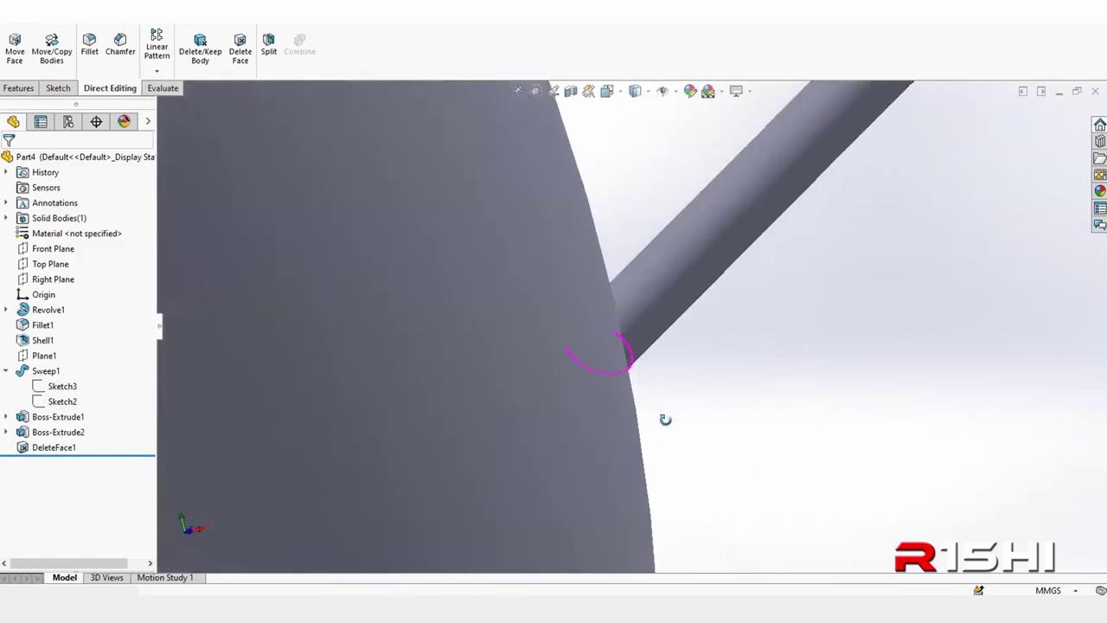
mouse_move(664, 422)
middle_mouse_down()
mouse_move(643, 441)
mouse_move(651, 435)
middle_mouse_up()
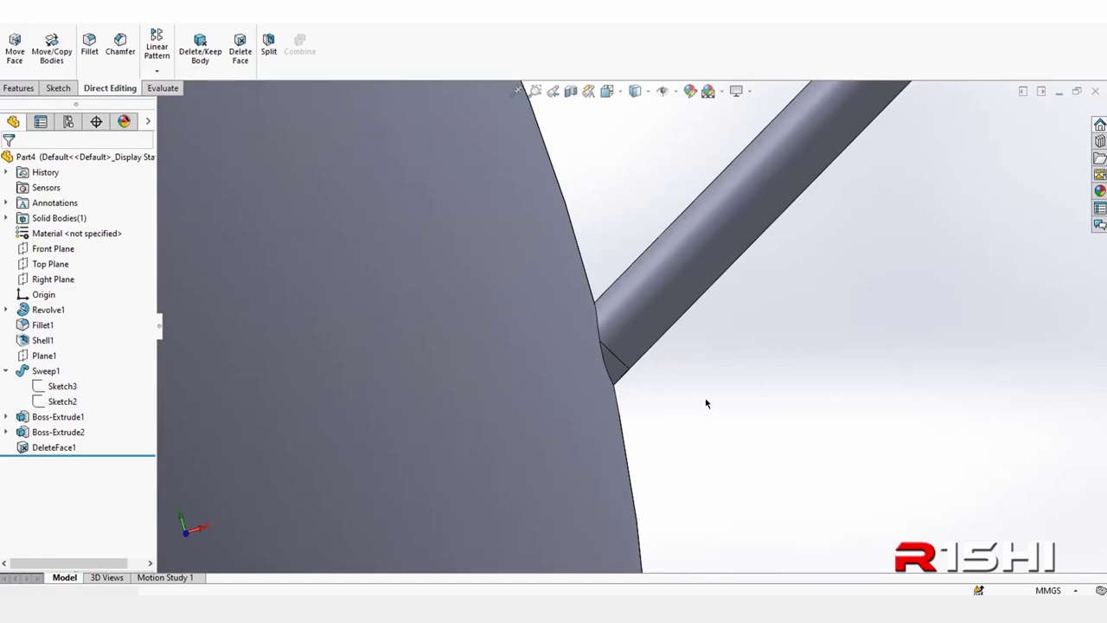
- Zoom out and orbit around the finished pitcher, then snap to the Isometric view with Ctrl+7
scroll(687, 403, "up", 2)
scroll(756, 422, "up", 4)
scroll(769, 410, "up", 3)
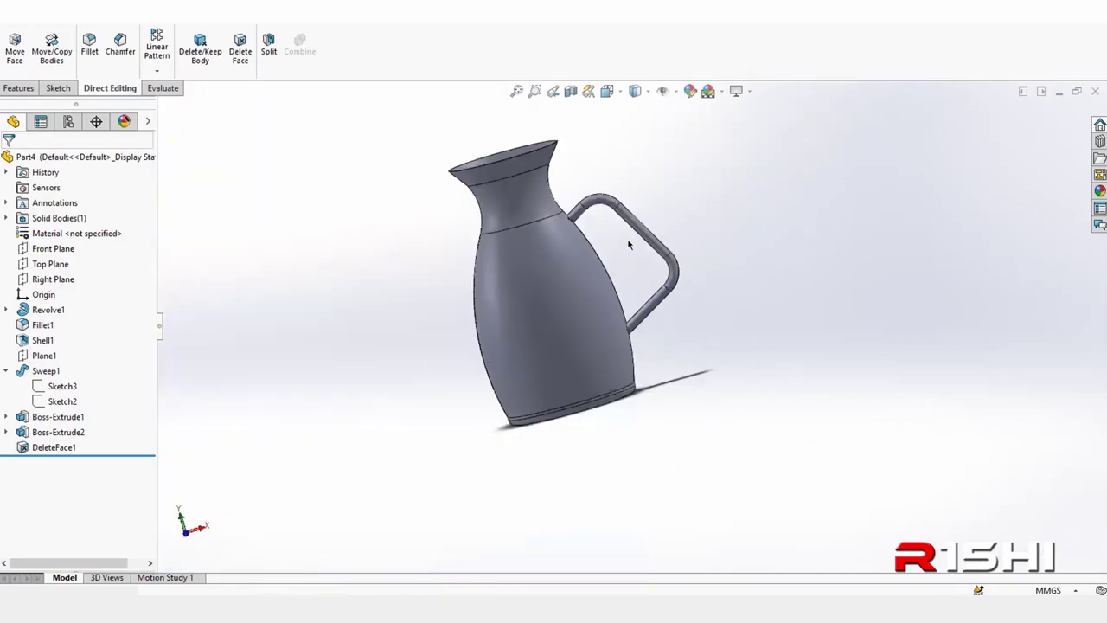
middle_click_drag(573, 190, 650, 330)
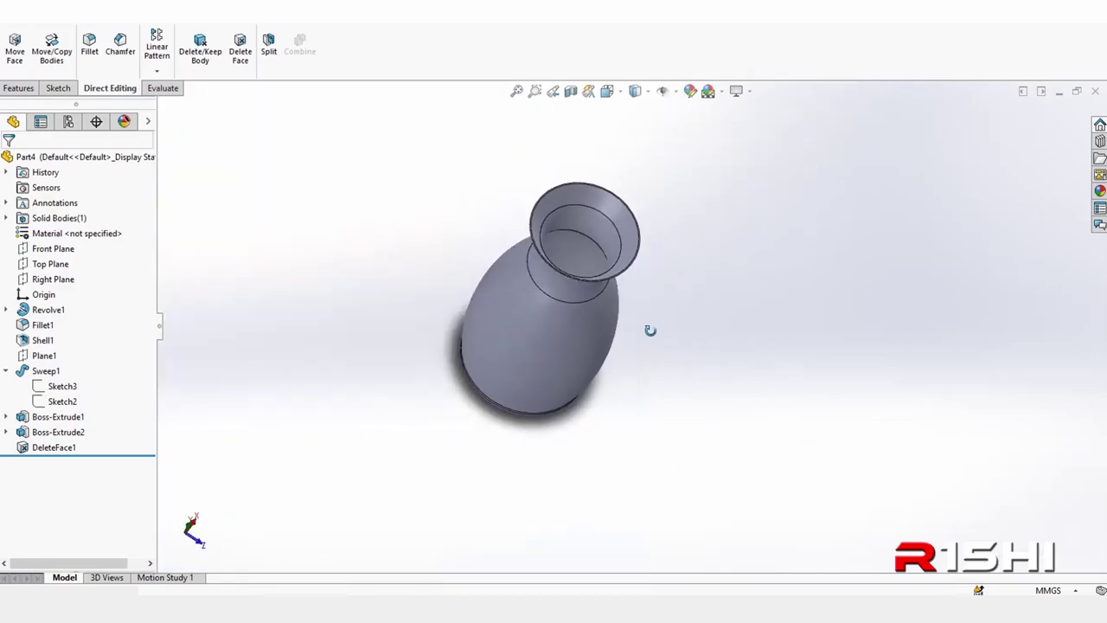
scroll(605, 203, "down", 3)
scroll(642, 308, "down", 1)
scroll(643, 308, "up", 5)
middle_click_drag(670, 432, 590, 324)
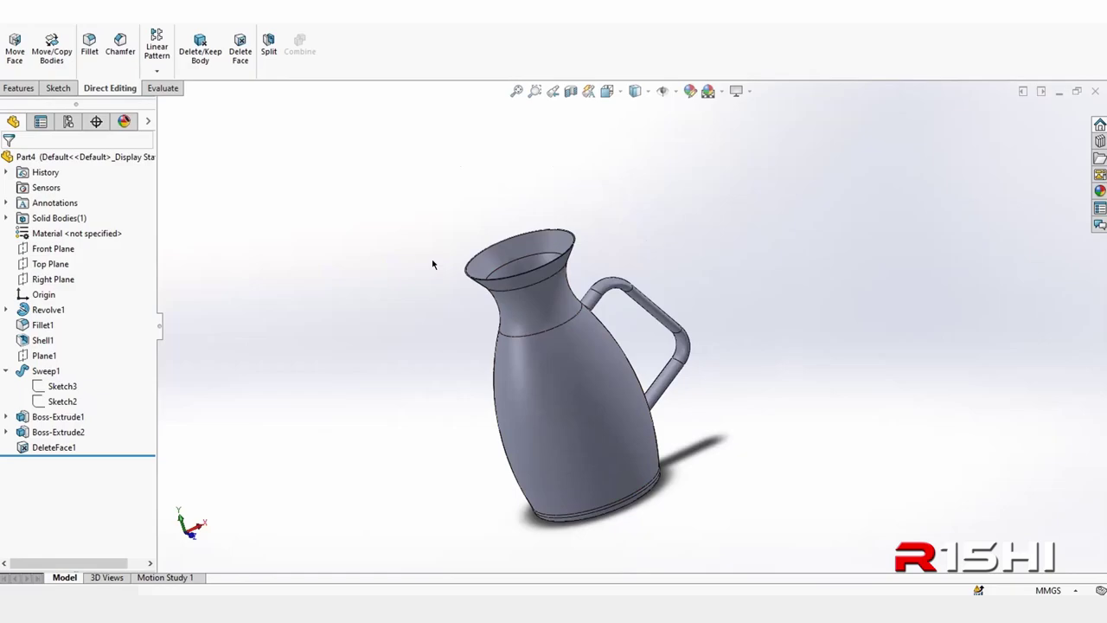
key("ctrl+7")
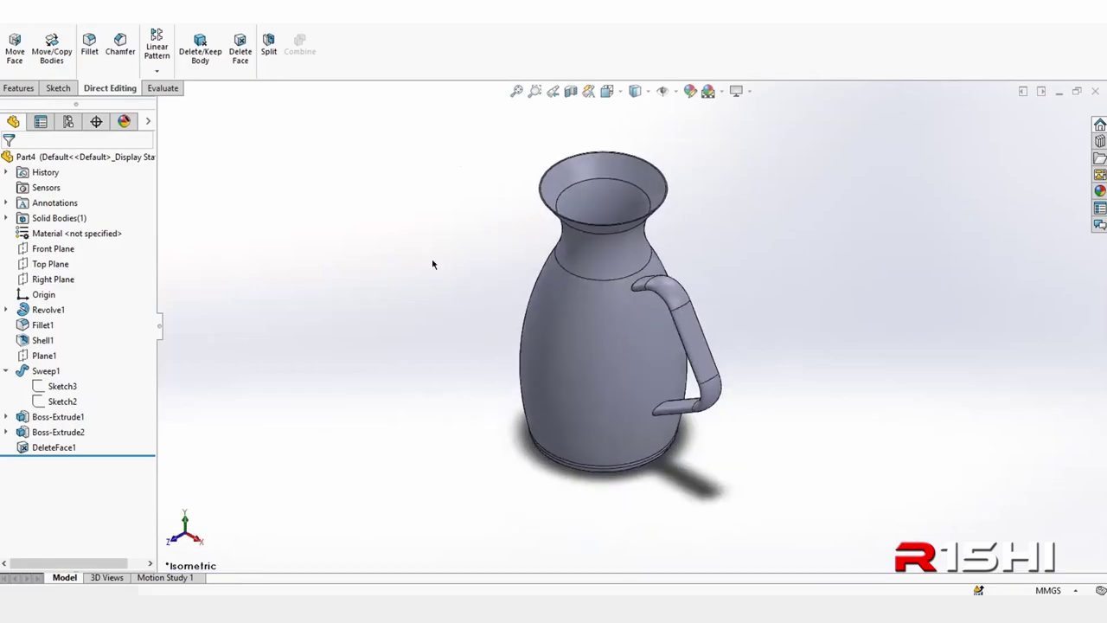